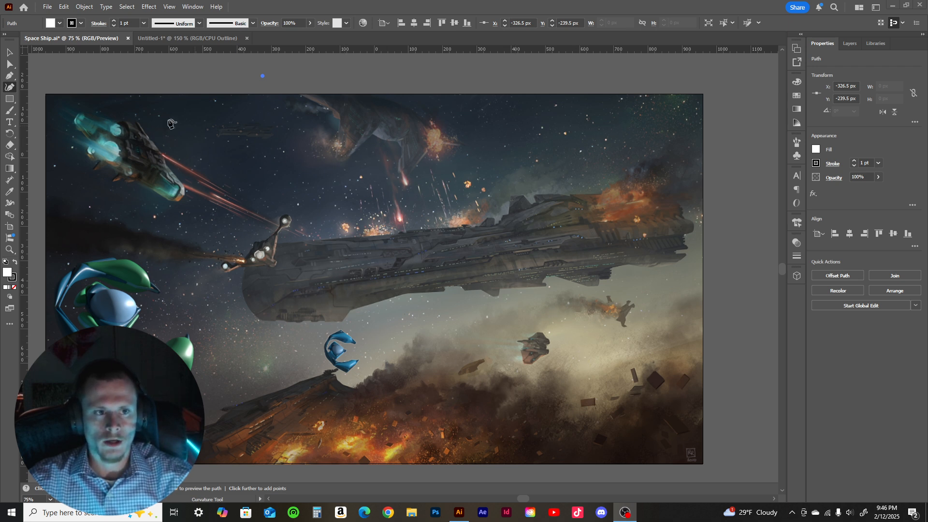
- Open the PNG file Space Adventure Scene FINAL 2 from the Desktop folder Portfolio > Illustrator > Space Ship
key("ctrl")
left_click(48, 7)
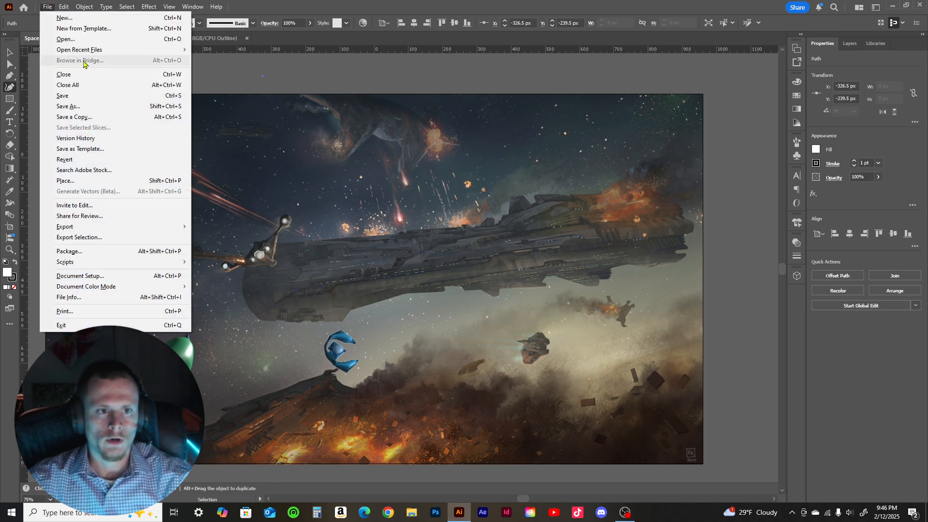
left_click(60, 41)
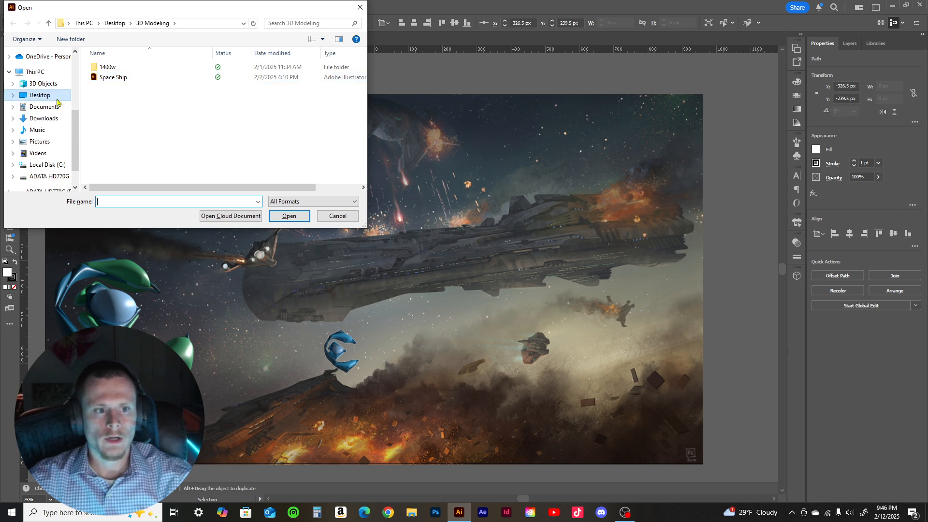
left_click(42, 95)
double_click(125, 98)
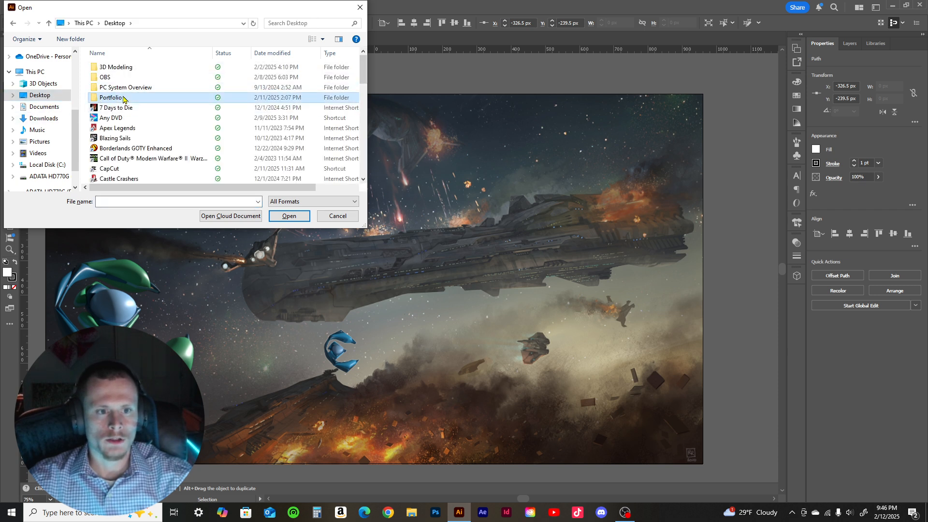
double_click(126, 78)
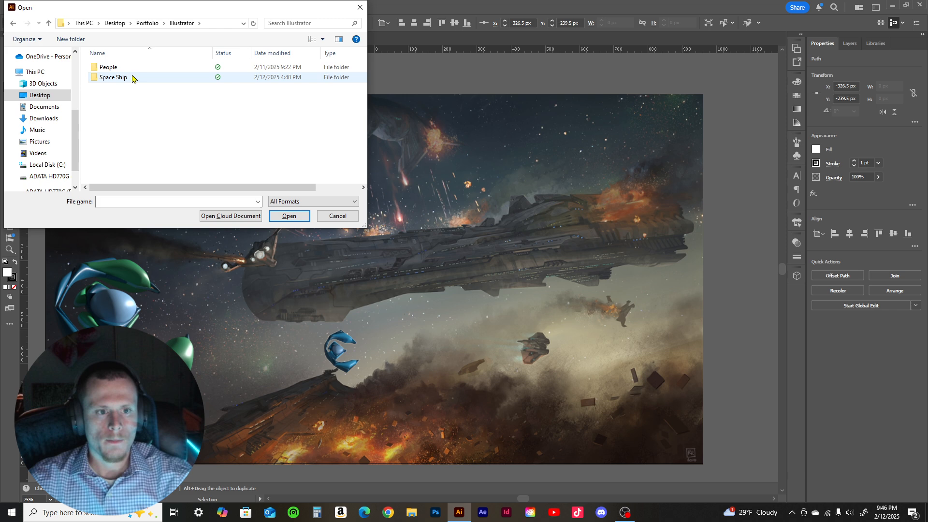
left_click(35, 99)
double_click(114, 98)
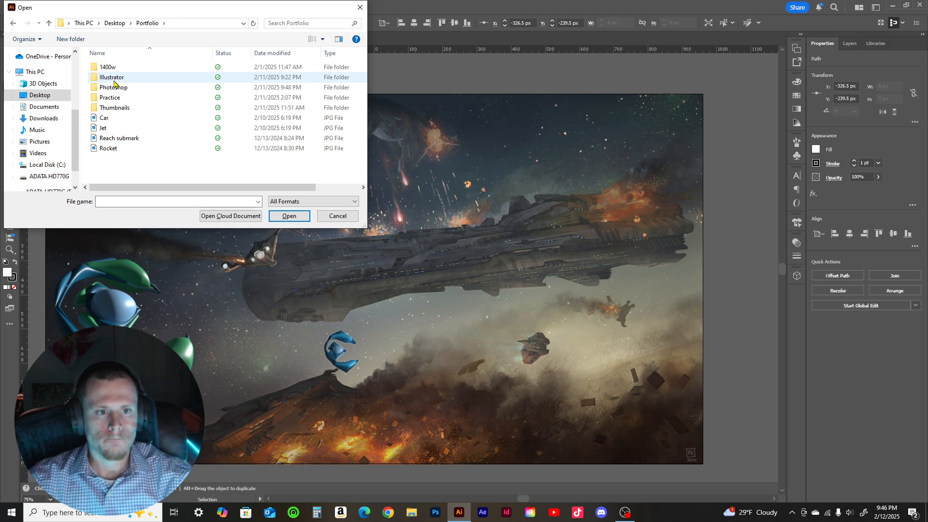
double_click(114, 80)
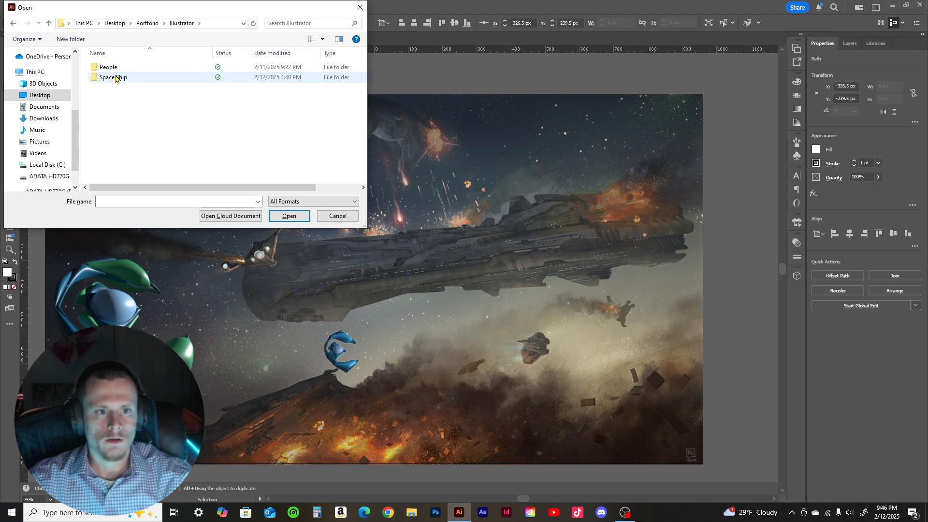
double_click(115, 78)
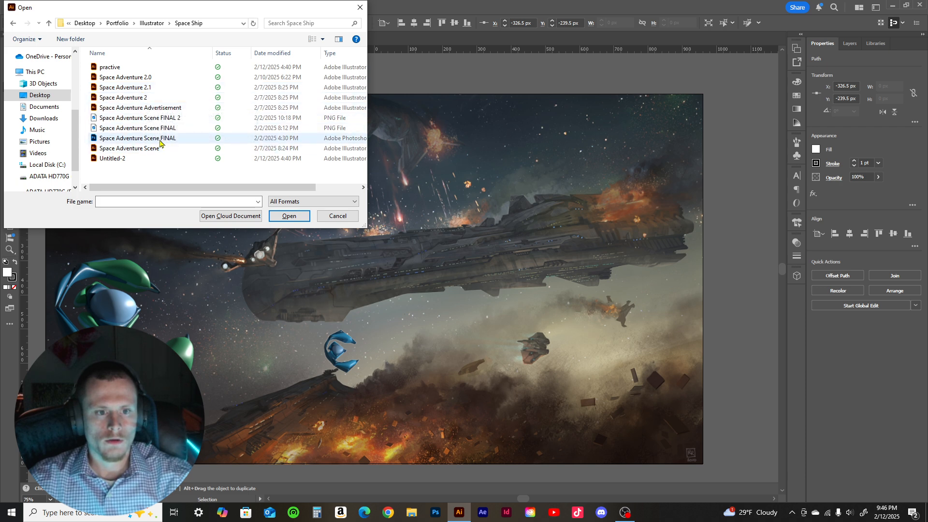
double_click(162, 118)
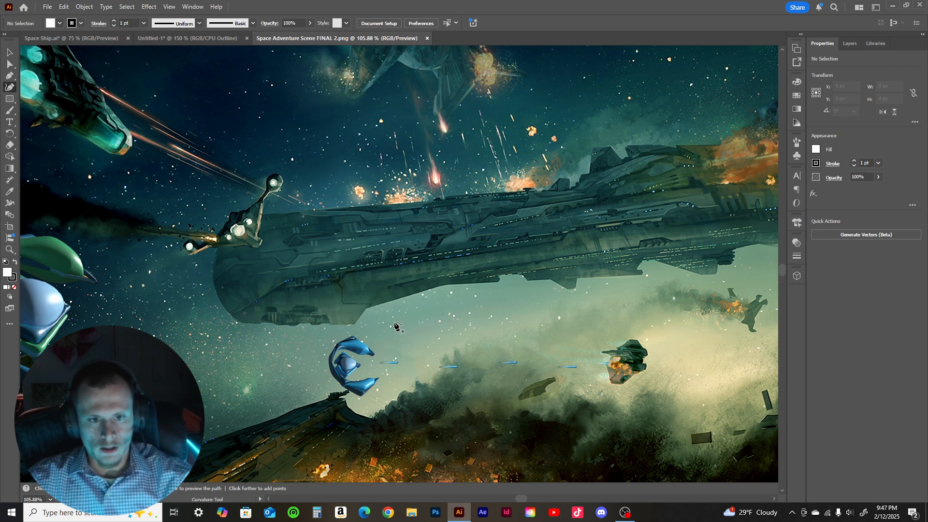
- Examine the finished scene, focusing on the small blue spaceship, its laser shots and the burning ship they hit
key("z")
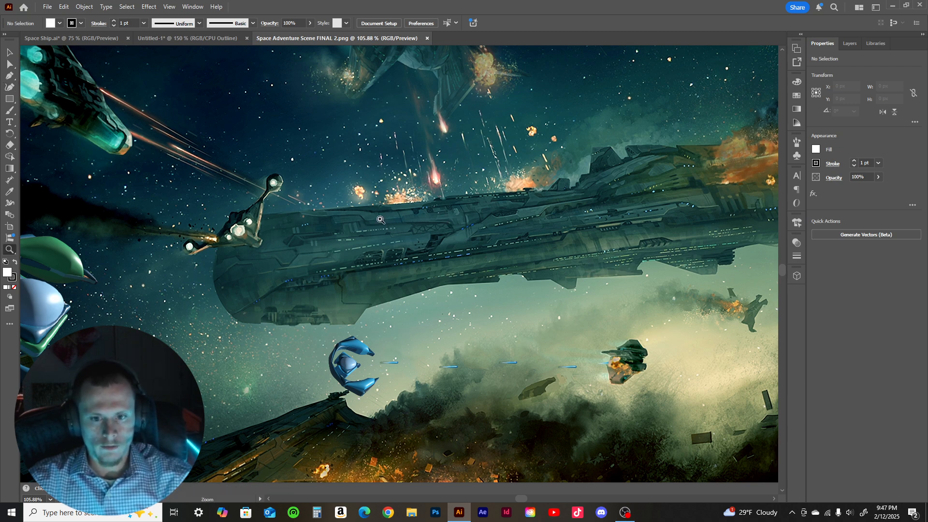
left_click_drag(384, 223, 343, 234)
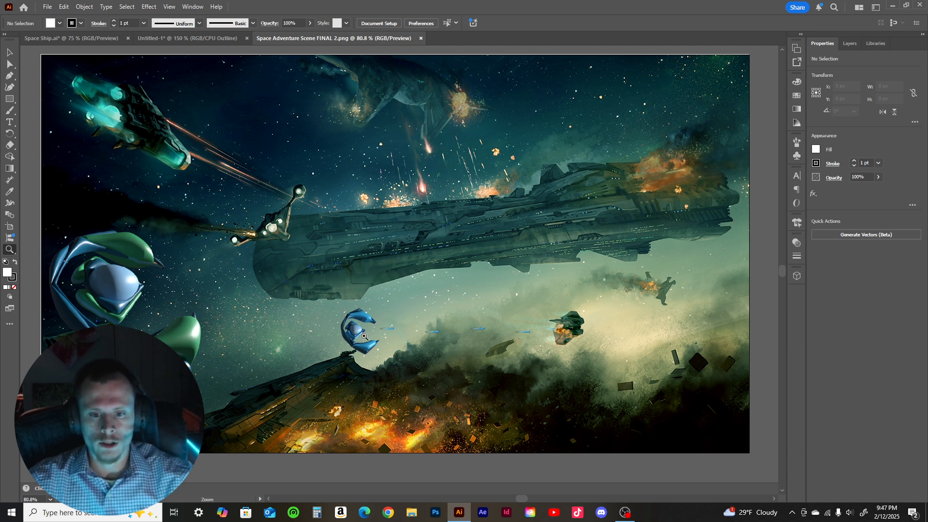
key("v")
left_click(425, 336)
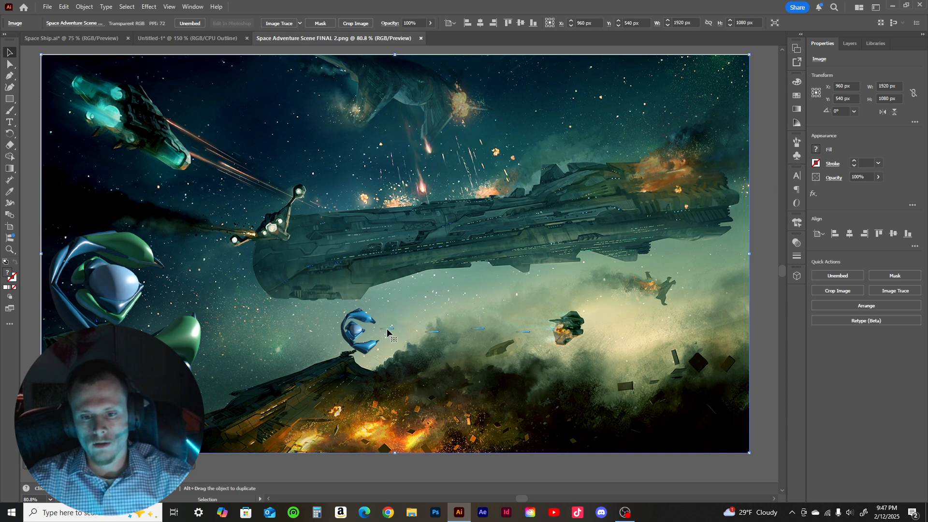
left_click_drag(388, 331, 475, 342)
scroll(474, 342, "right", 3)
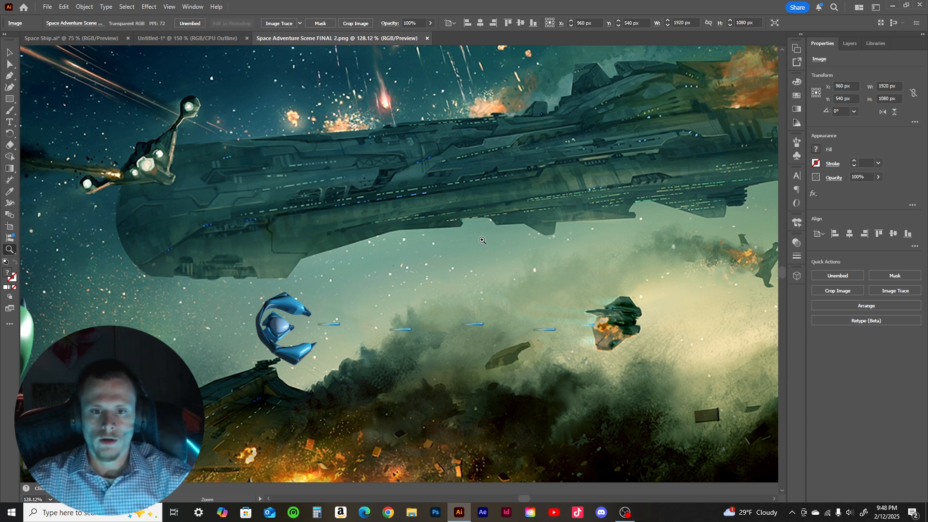
left_click_drag(280, 300, 290, 283)
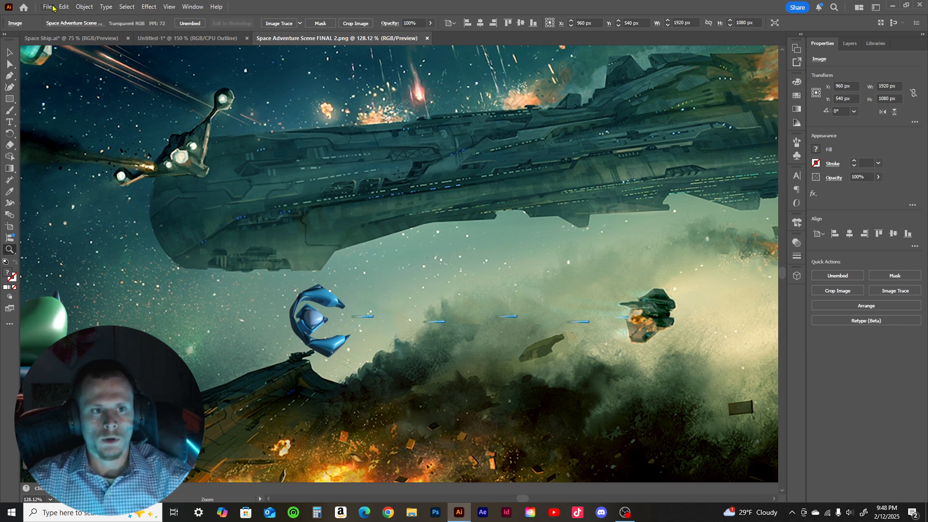
- Switch to the Untitled-1 document and change its outline display to GPU Preview with the whole artboard in view
left_click(187, 38)
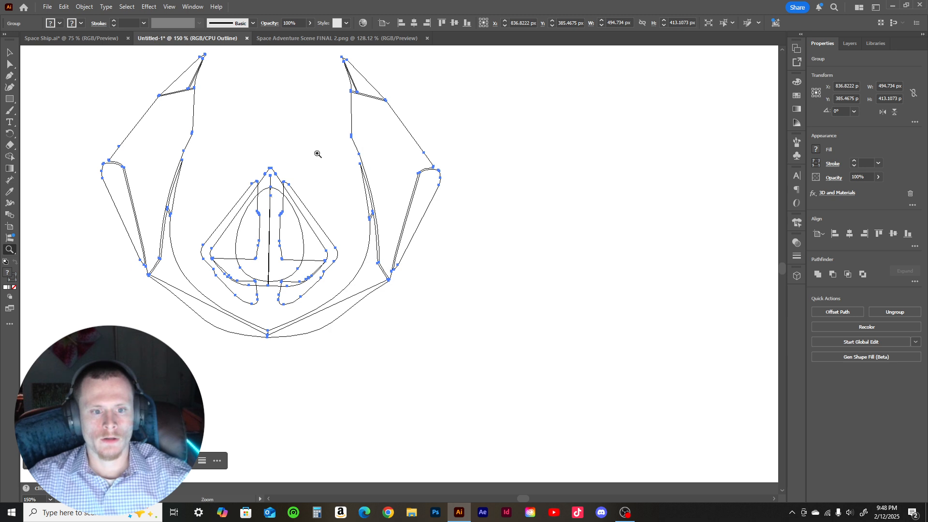
left_click_drag(317, 154, 387, 230)
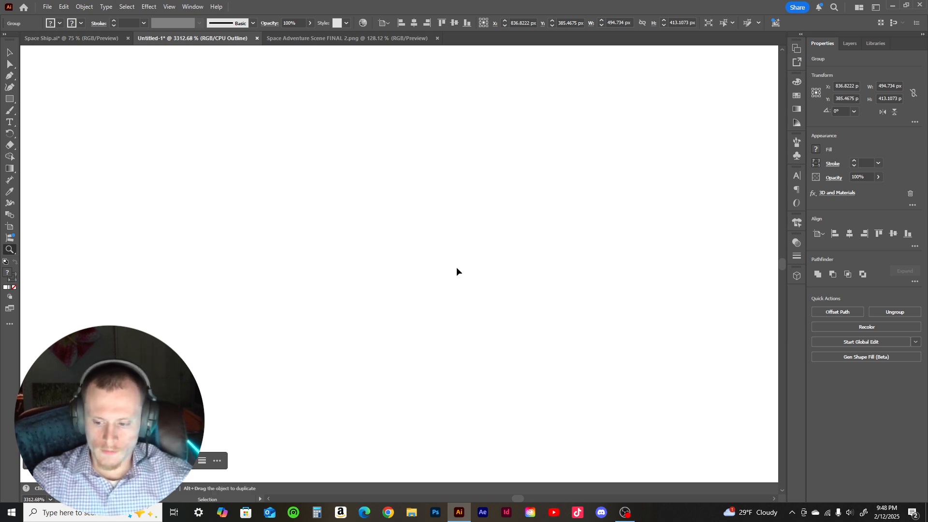
key("ctrl+minus")
key("ctrl+minus")
key("ctrl+minus")
key("ctrl+minus")
key("ctrl+minus")
key("ctrl+minus")
key("ctrl+minus")
key("ctrl+minus")
key("ctrl+minus")
key("ctrl+minus")
key("ctrl+minus")
key("ctrl+minus")
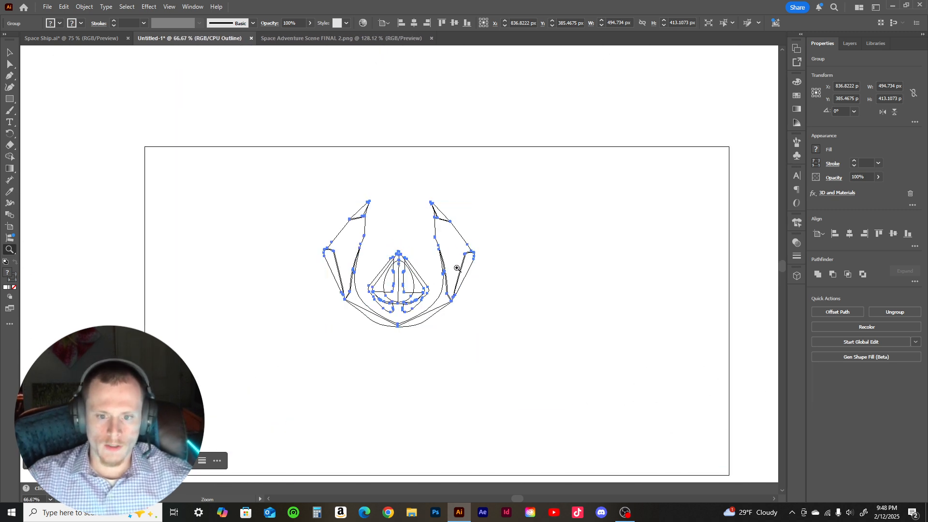
left_click_drag(483, 298, 459, 252)
left_click(170, 7)
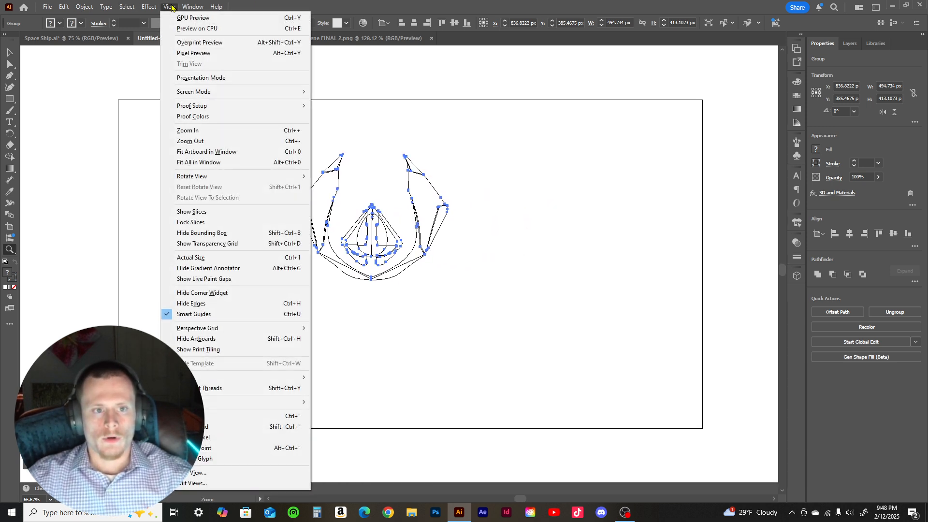
left_click(187, 20)
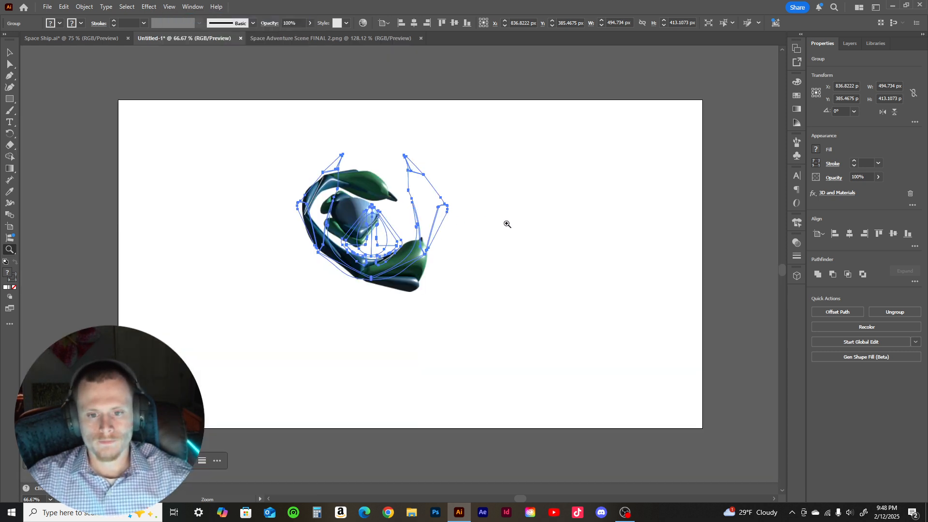
- Remove the 3D and Materials effect from the spaceship group and move the flat ship toward the artboard's left side
left_click(911, 194)
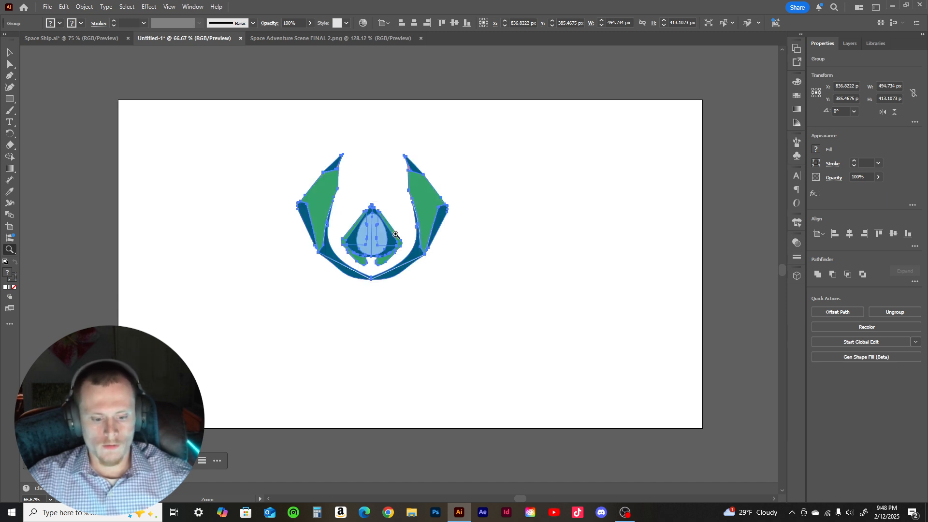
key("v")
left_click_drag(421, 216, 294, 248)
left_click(348, 216)
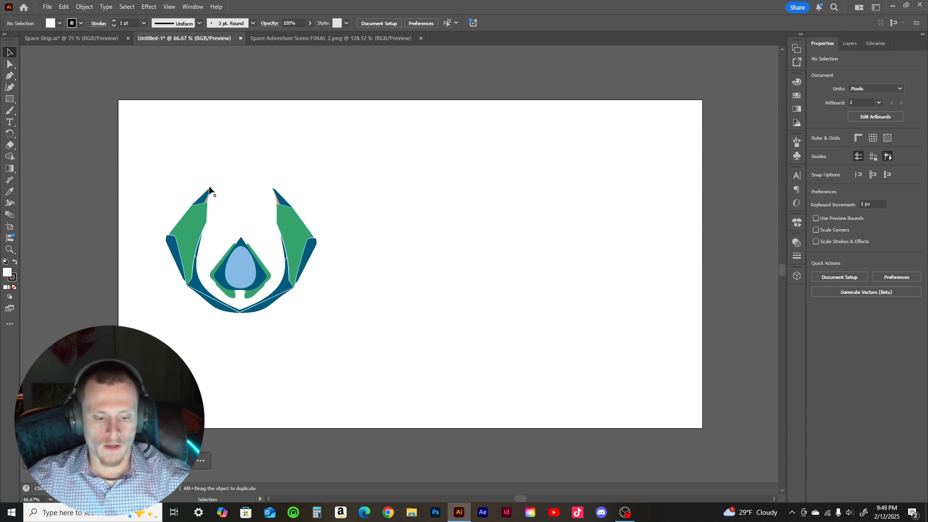
key("z")
mouse_move(397, 242)
left_mouse_down()
mouse_move(422, 241)
mouse_move(406, 240)
left_mouse_up()
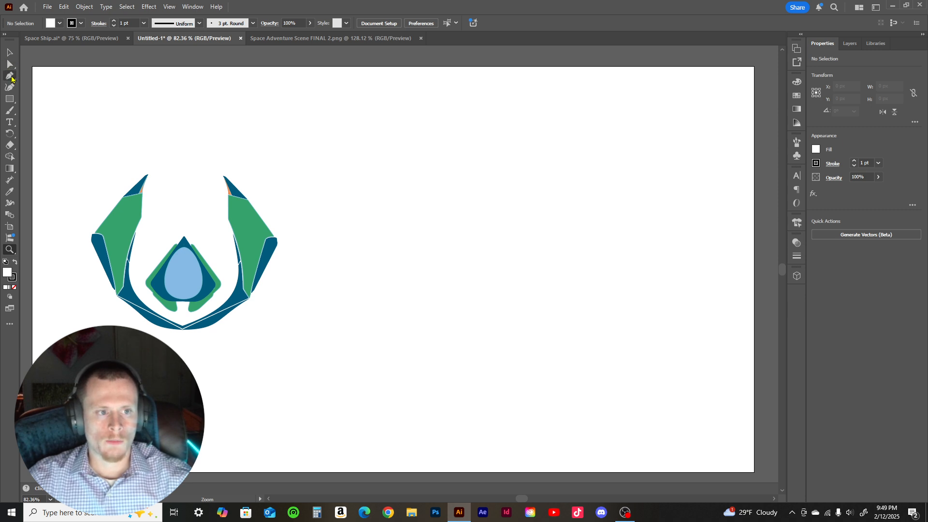
left_click(10, 76)
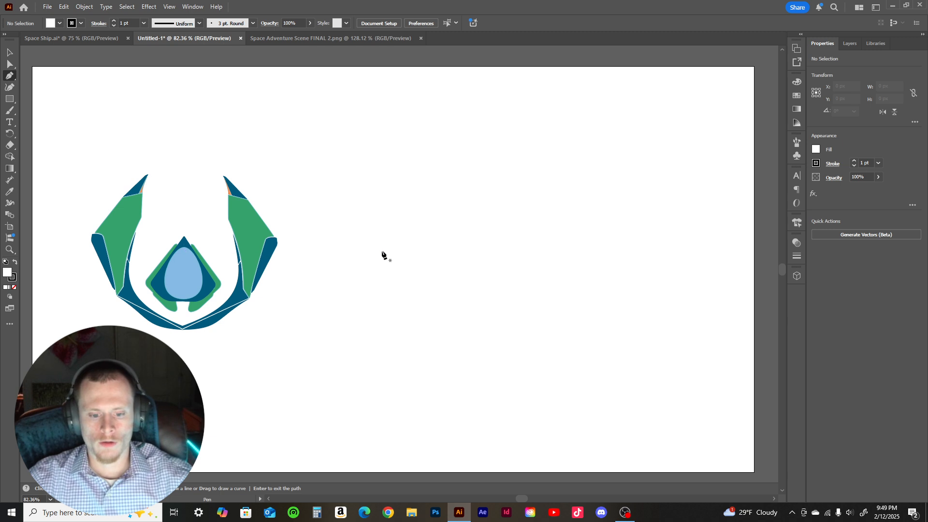
scroll(382, 254, "right", 3)
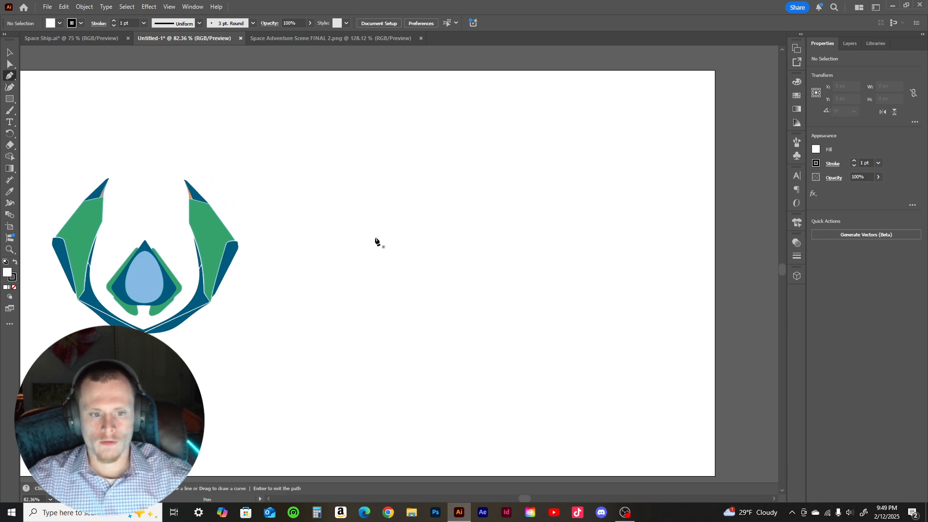
left_click(397, 273)
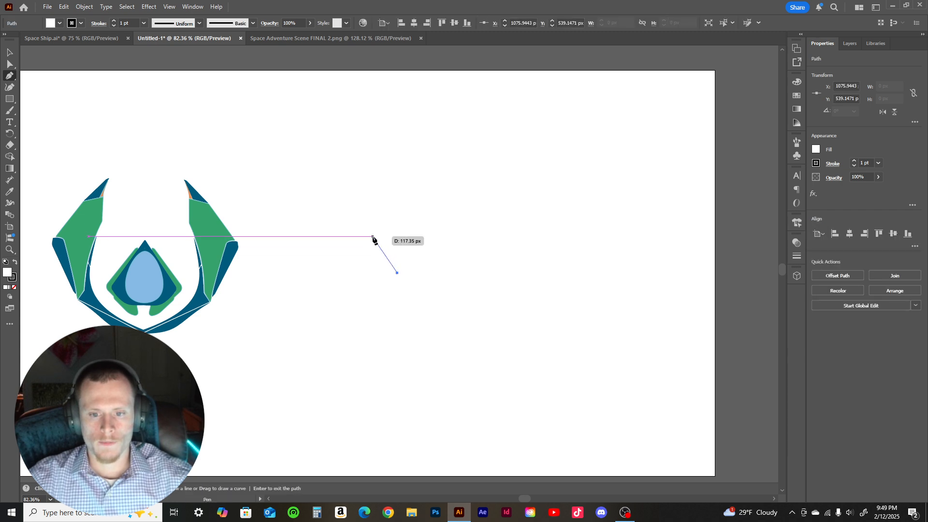
left_click(355, 208)
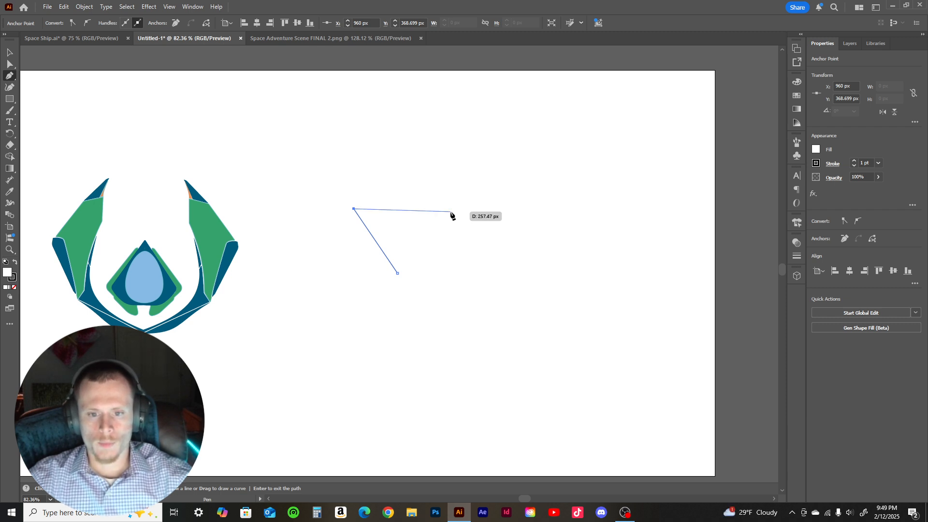
key("ctrl+z")
key("ctrl+z")
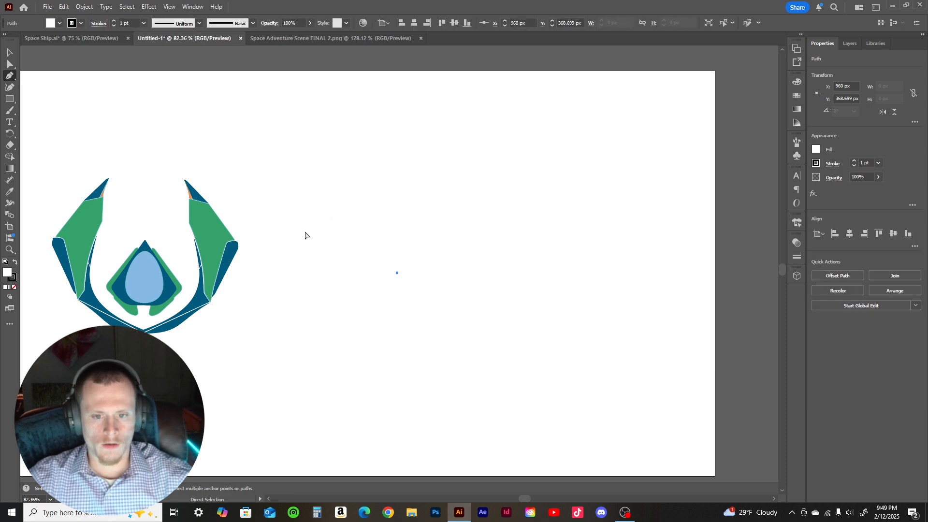
- Draw a hexagon about 289 px wide and 251 px high to the right of the spaceship with the Polygon tool
left_click(6, 102)
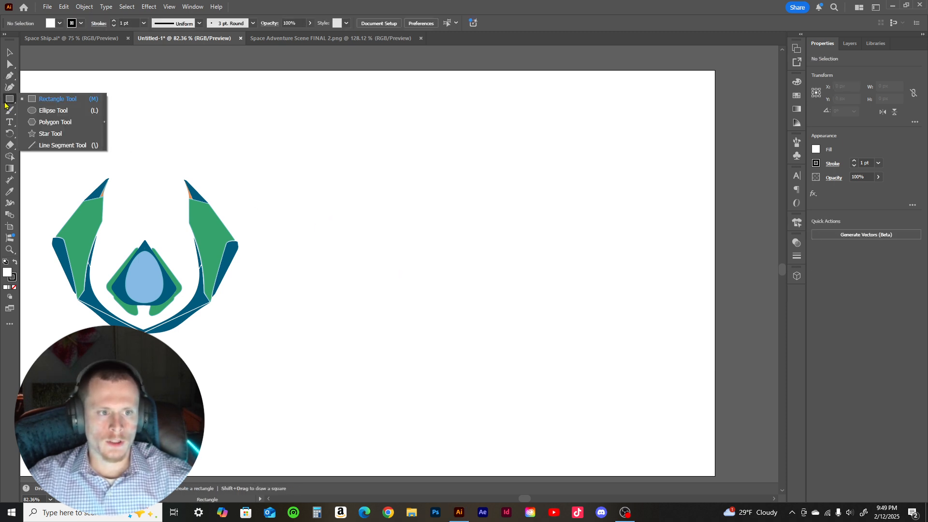
left_click(63, 123)
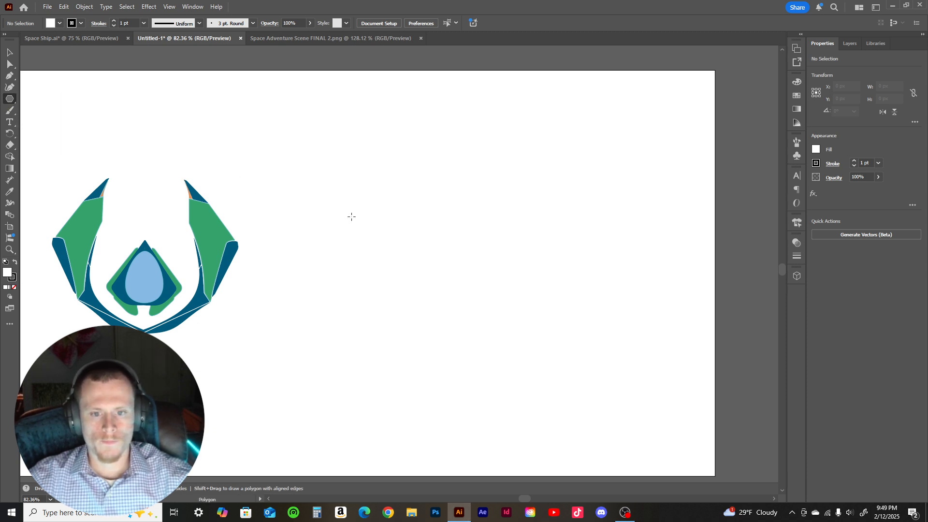
left_click_drag(351, 216, 379, 264)
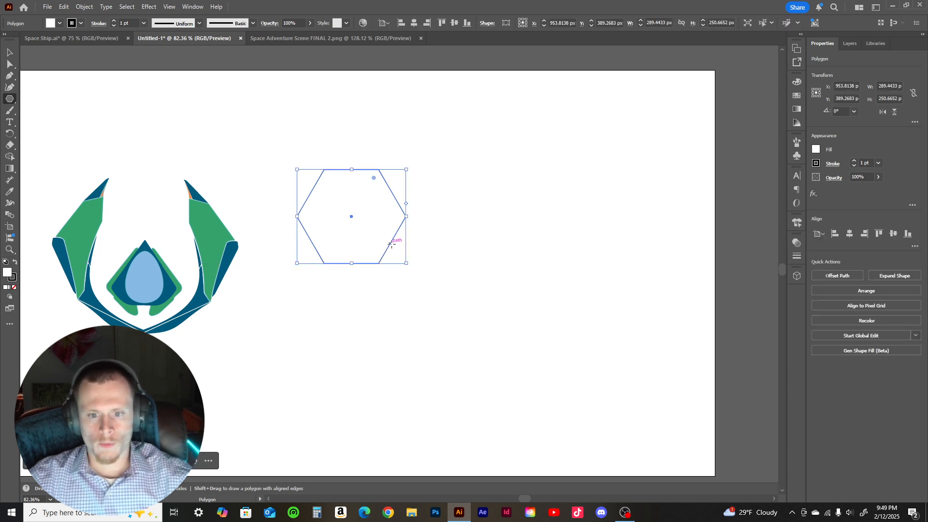
right_click(391, 245)
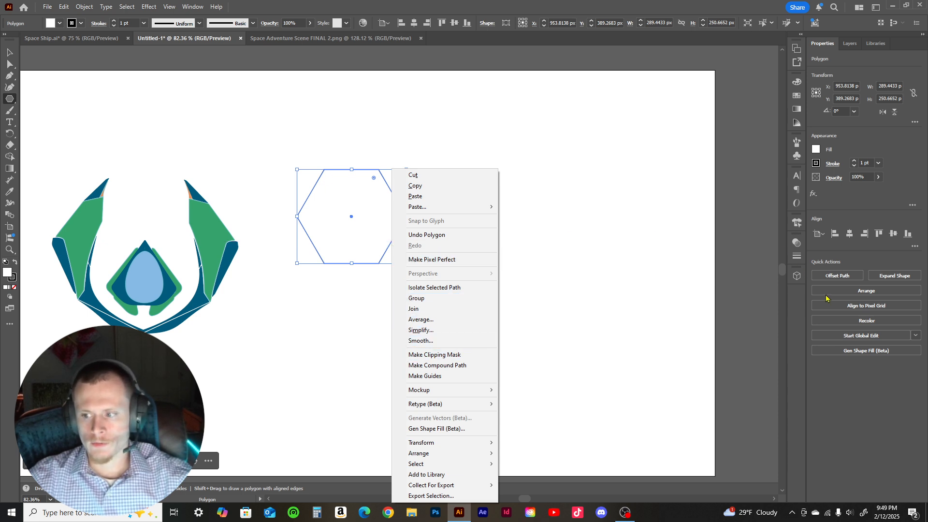
- Create a 3-sided polygon with a 144.7216 px radius and move it onto the hexagon so their bottom edges line up
left_click(386, 252)
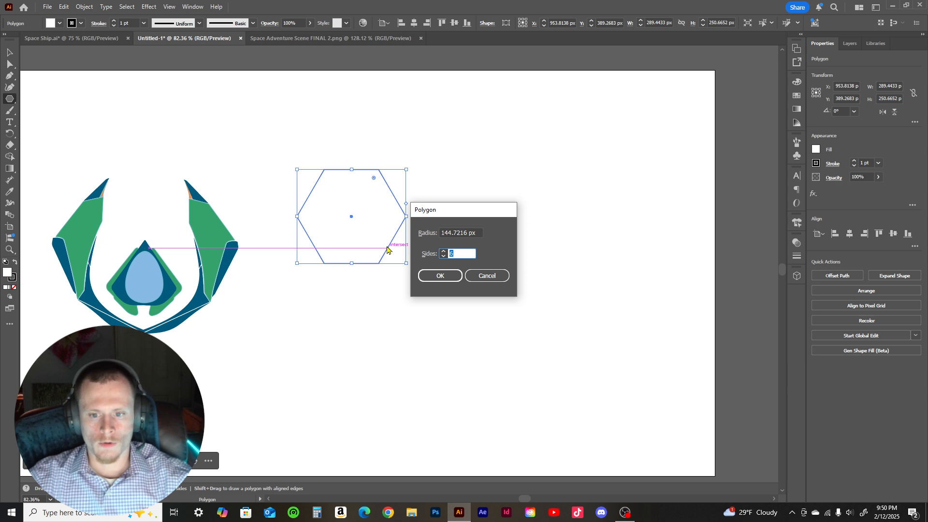
left_click(445, 259)
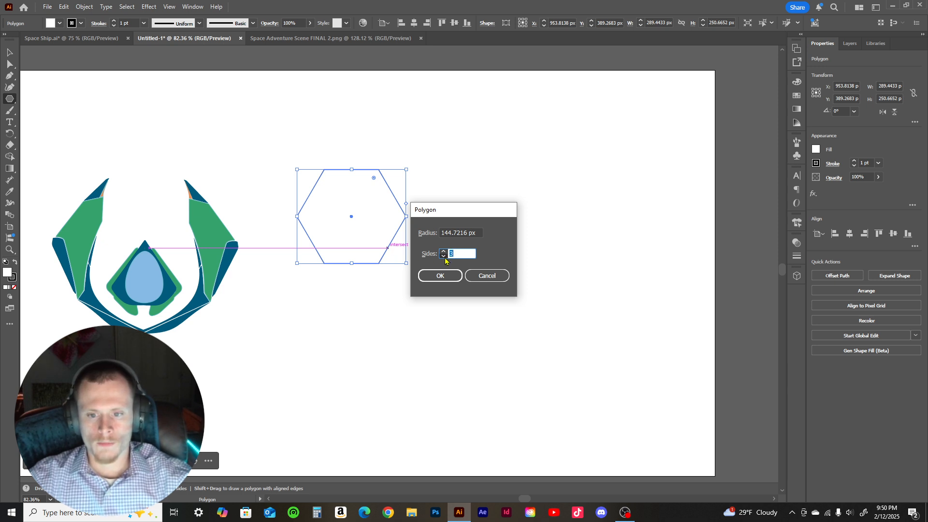
left_click(454, 274)
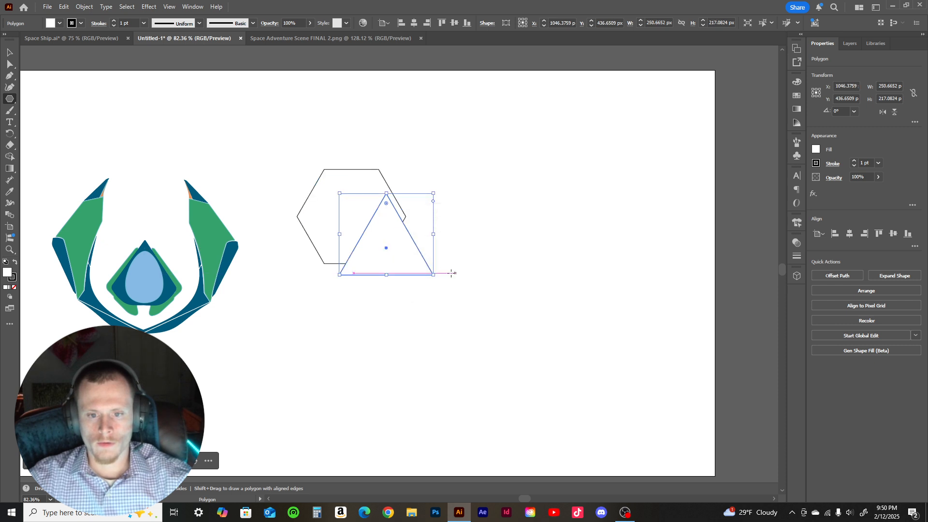
key("v")
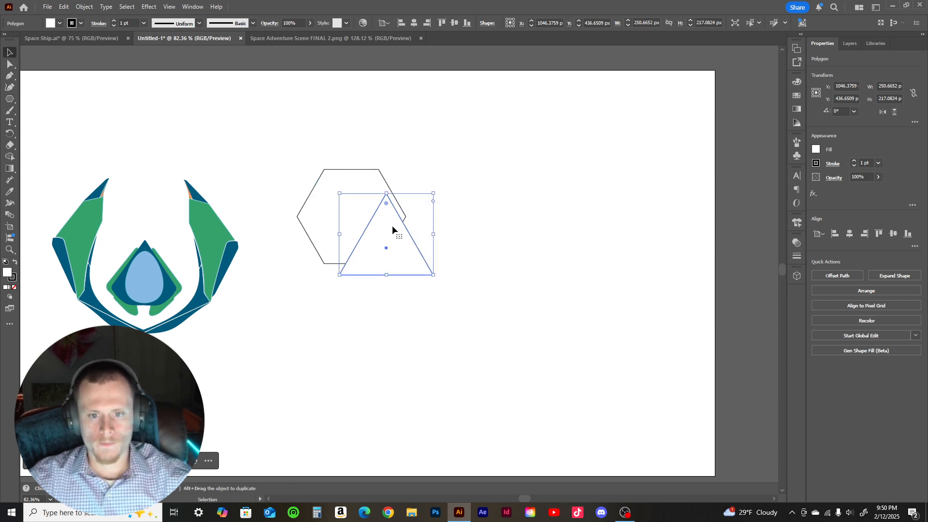
left_click_drag(393, 227, 361, 222)
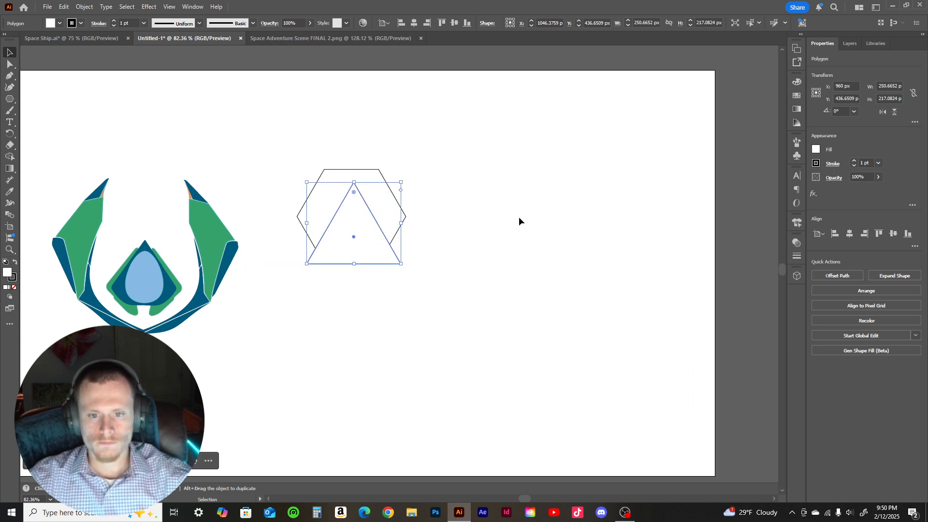
- Flip the triangle vertically and move it up so its flat edge is centred on the hexagon's top edge
left_click(894, 112)
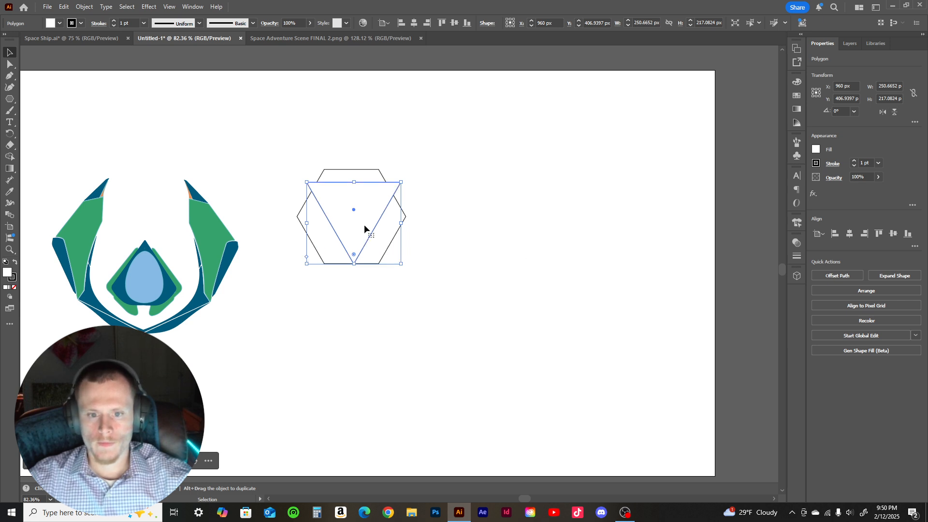
left_click_drag(364, 215, 361, 204)
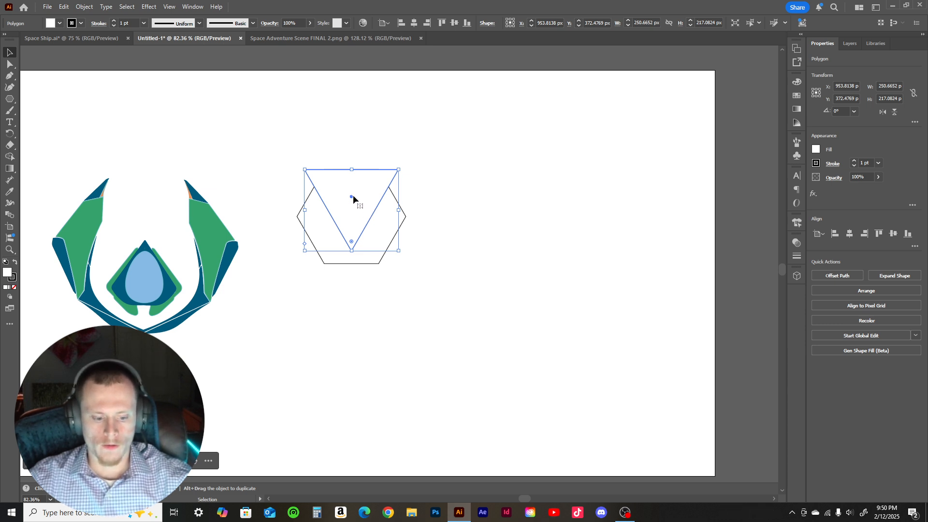
- Round the triangle's corners to a radius of about 11.6 px and its bottom tip to about 32.4 px
key("a")
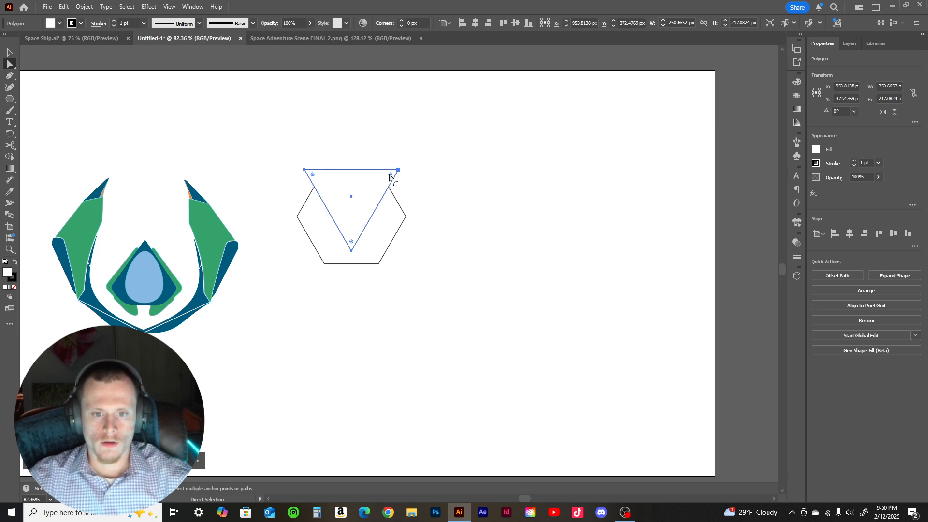
left_click_drag(390, 177, 391, 177)
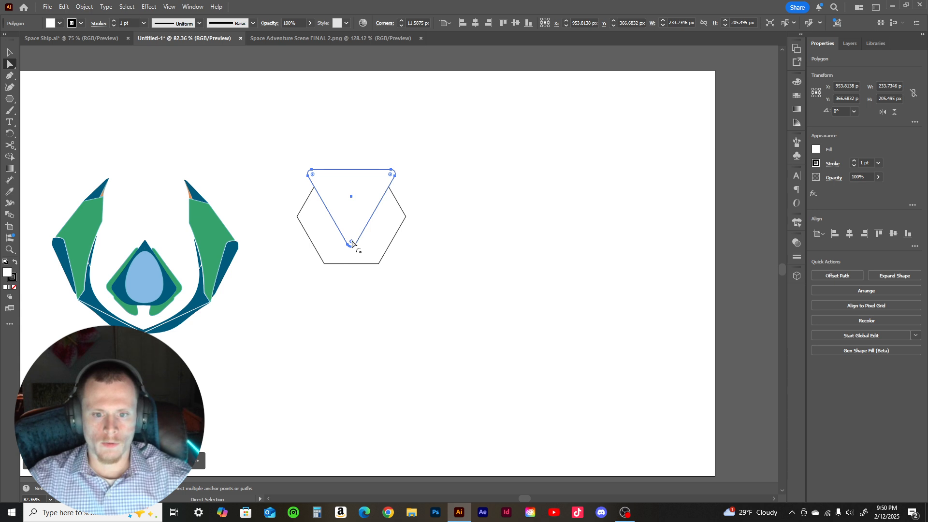
left_click_drag(353, 244, 353, 229)
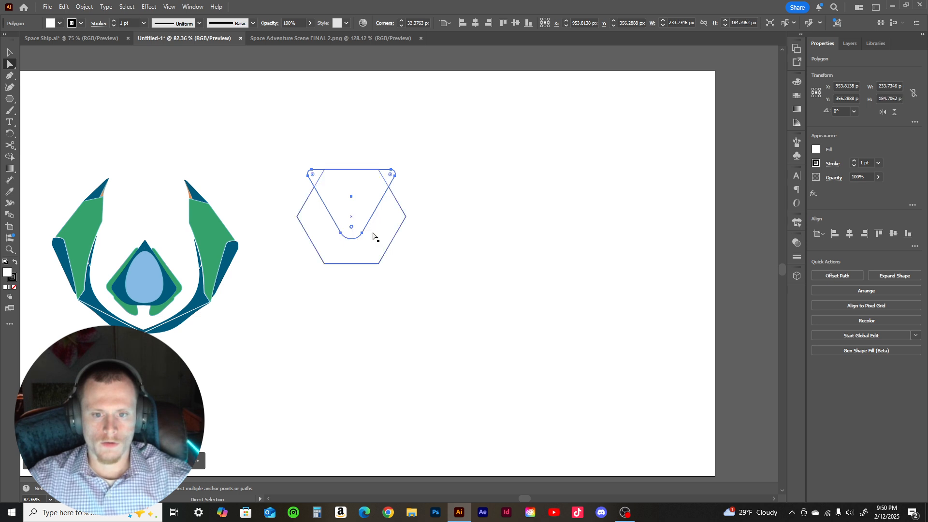
- Round the hexagon's corners to a radius of about 70.5 px and its two side corners to about 109.7 px
left_click(398, 232)
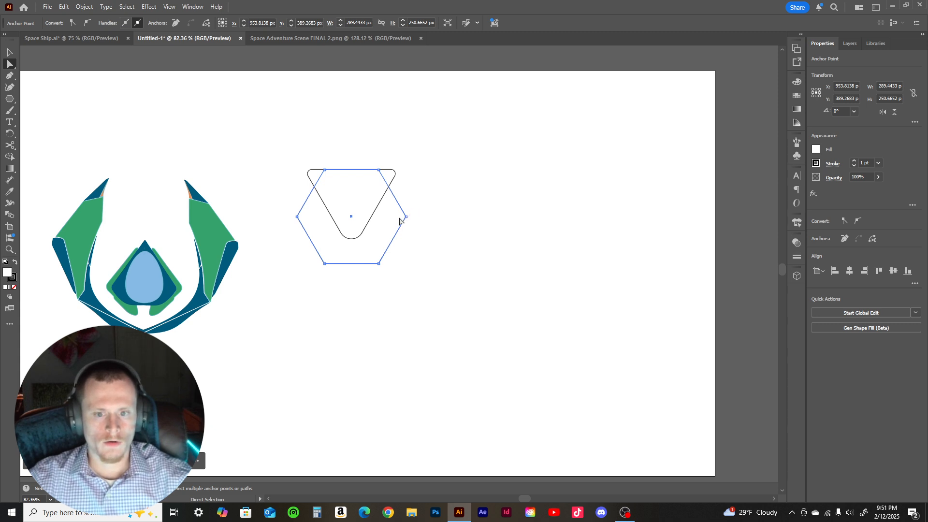
left_click(378, 230)
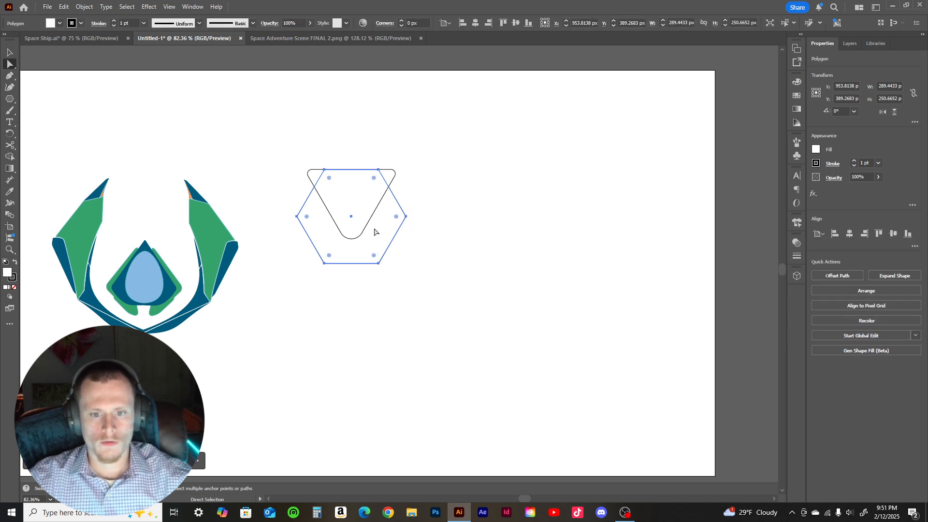
left_click_drag(377, 256, 366, 241)
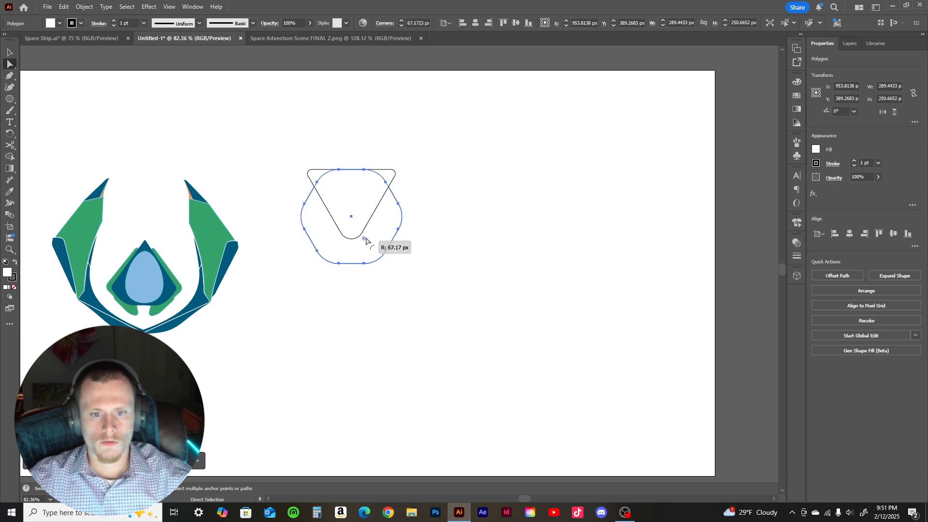
left_click_drag(366, 240, 367, 240)
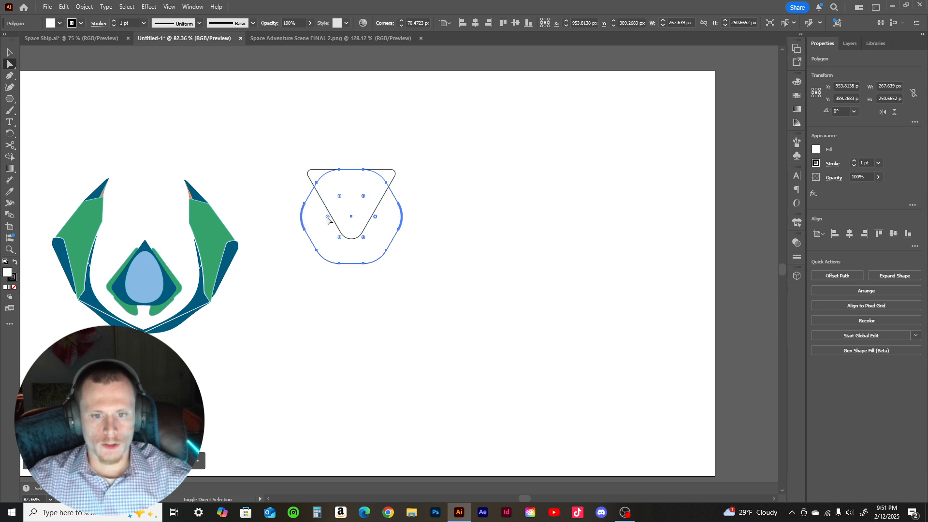
left_click_drag(328, 221, 346, 221)
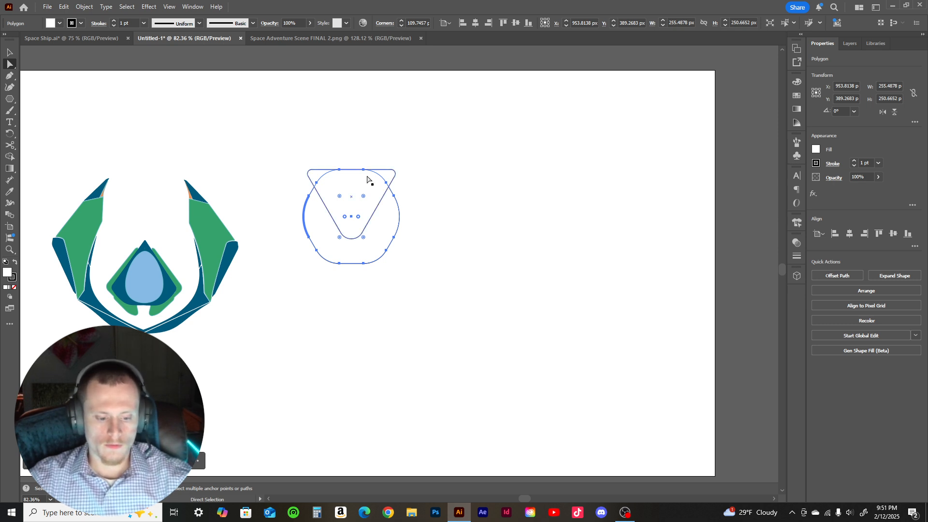
- Send the rounded triangle to the back, behind the rounded hexagon
key("v")
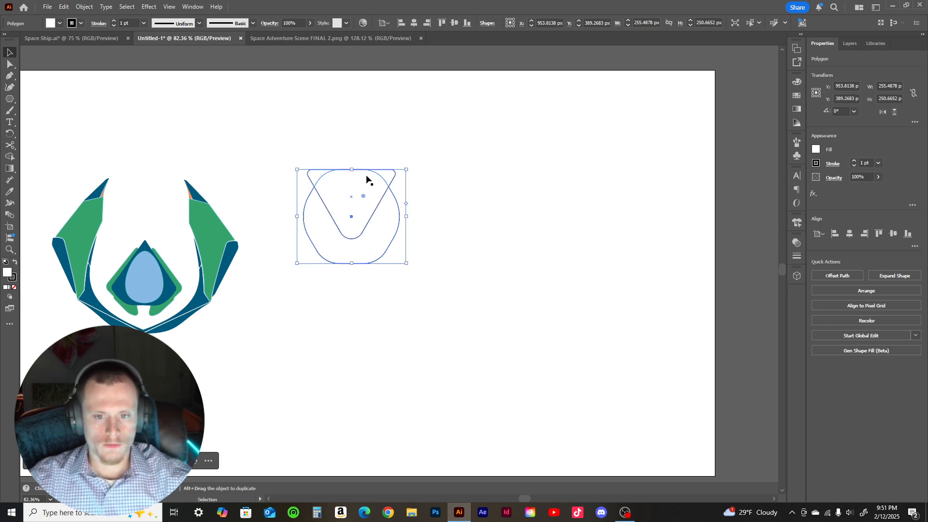
left_click(390, 183)
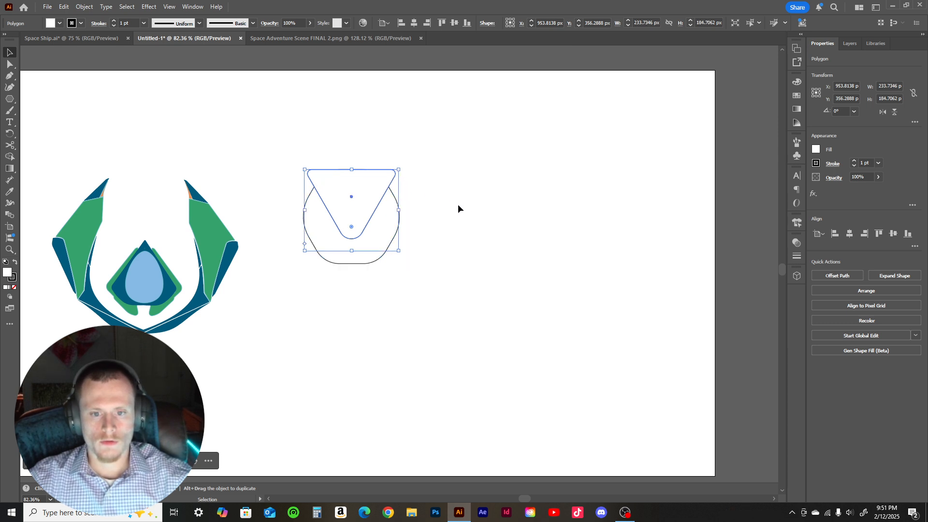
right_click(391, 182)
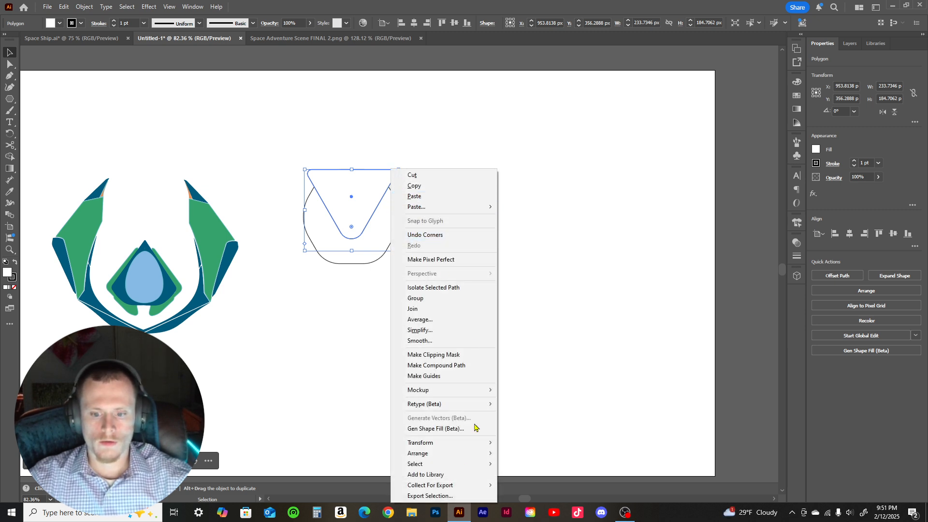
mouse_move(479, 452)
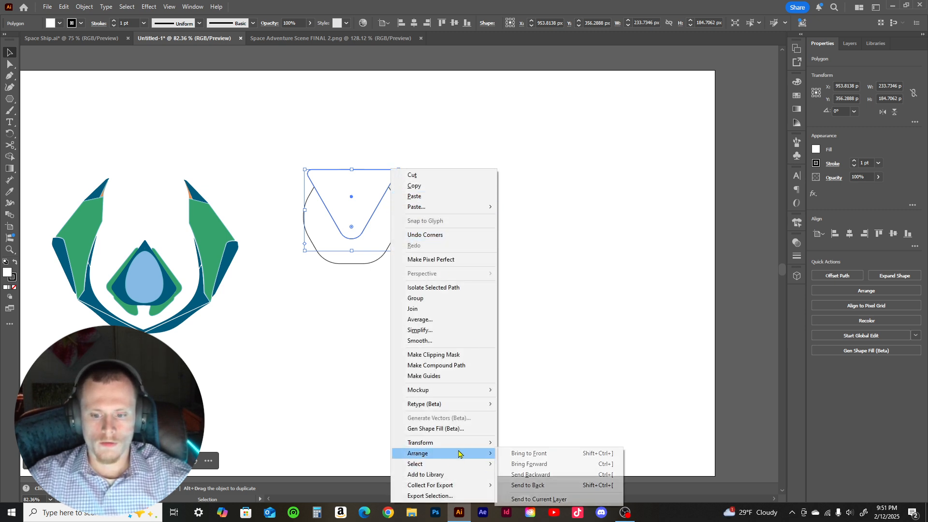
left_click(545, 484)
left_click(489, 223)
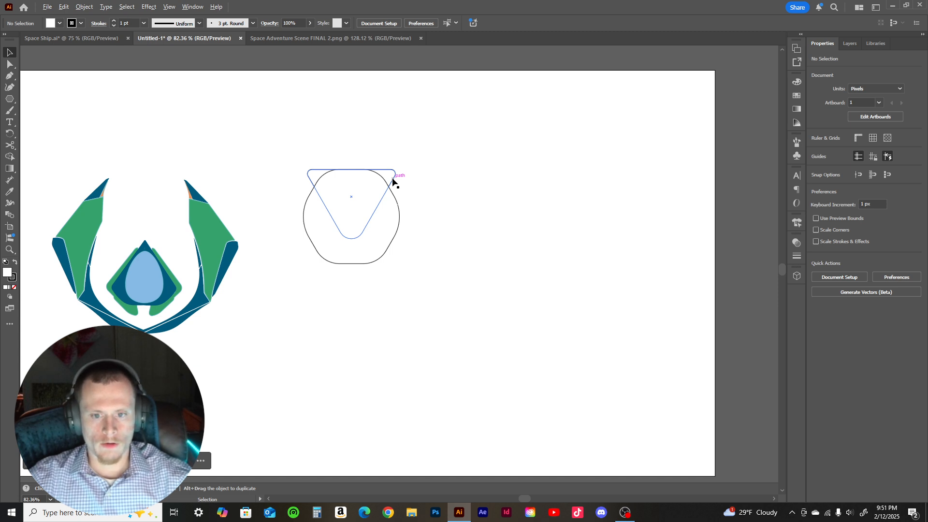
- Duplicate the rounded triangle higher up and flip the copy vertically so its tip points upward
left_click_drag(392, 181, 393, 137)
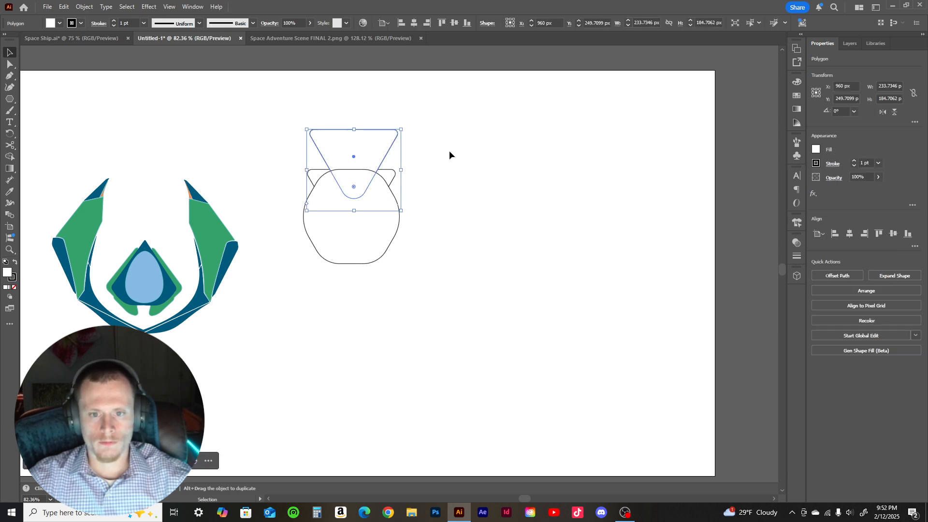
left_click(894, 113)
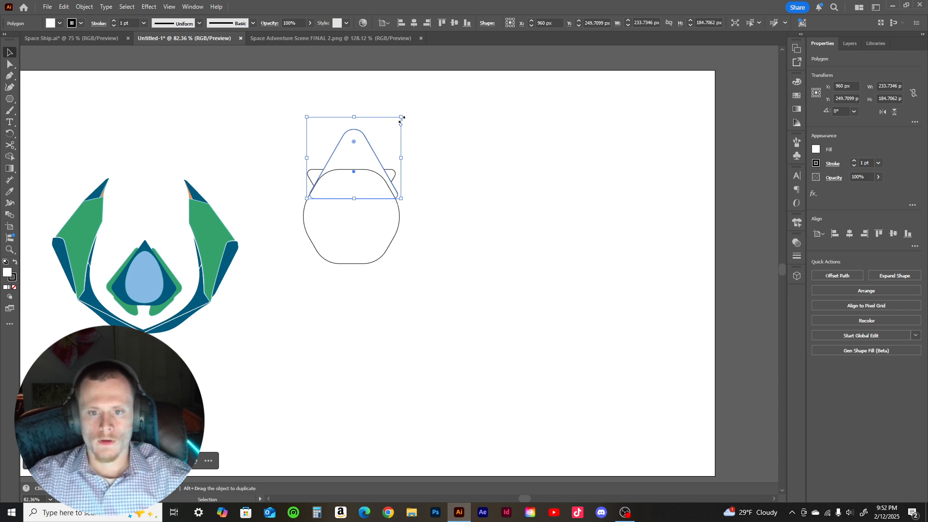
- Shrink the triangle copy to about 118 px wide and 62 px high, with its base centred on the hexagon's top edge
left_click_drag(402, 116, 420, 135)
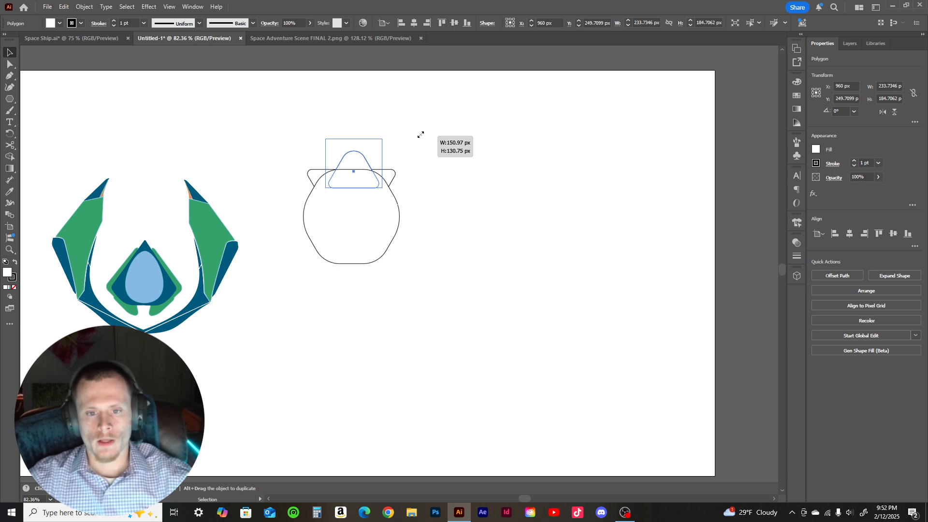
left_click_drag(421, 135, 419, 132)
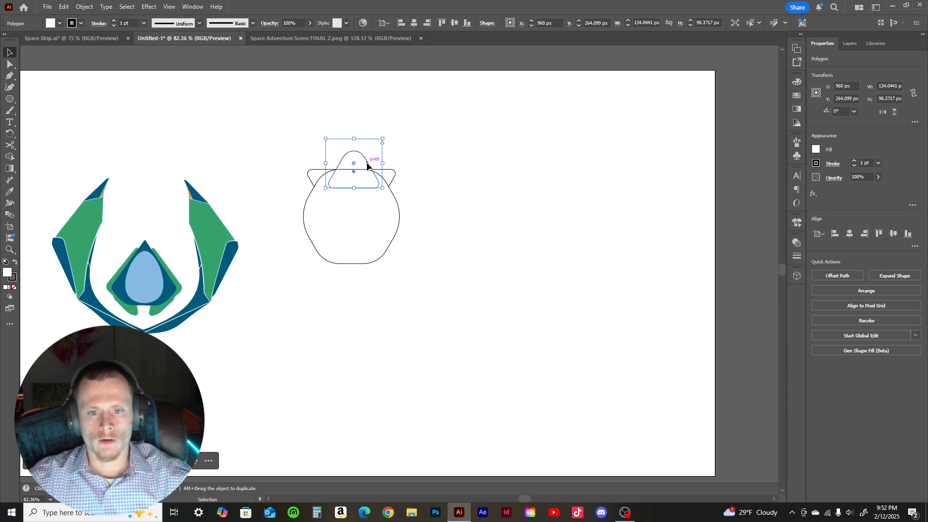
left_click_drag(366, 163, 365, 143)
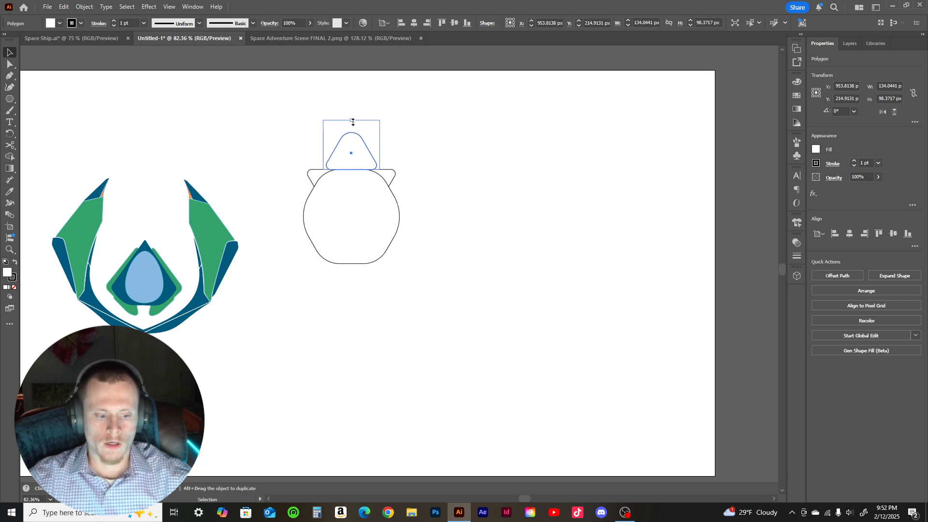
left_click_drag(353, 122, 351, 141)
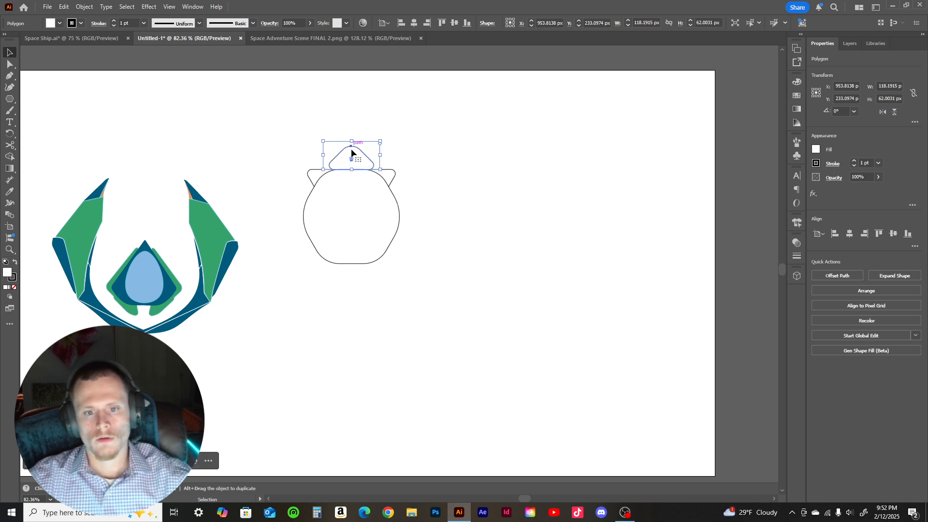
- Reduce the rounding of the small triangle's tip and set its two base corners to a radius of about 2.8 px
key("a")
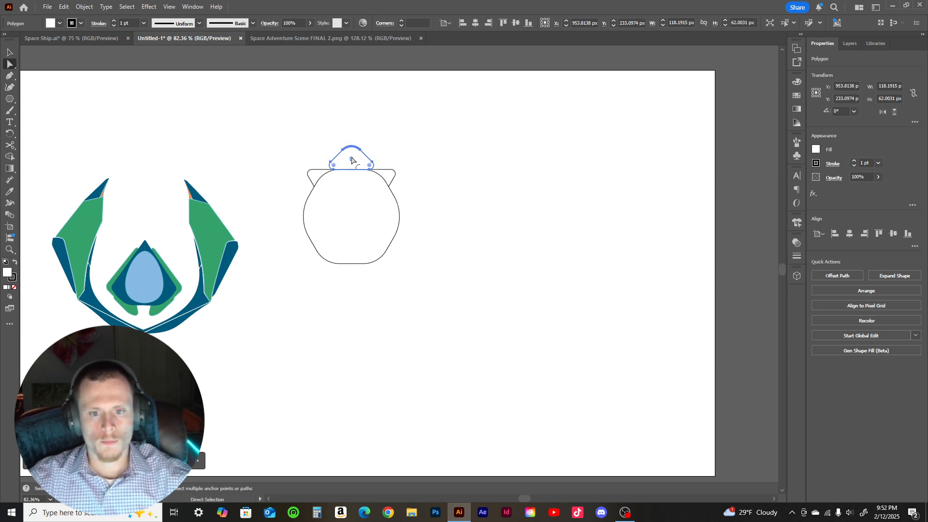
left_click_drag(351, 162, 351, 155)
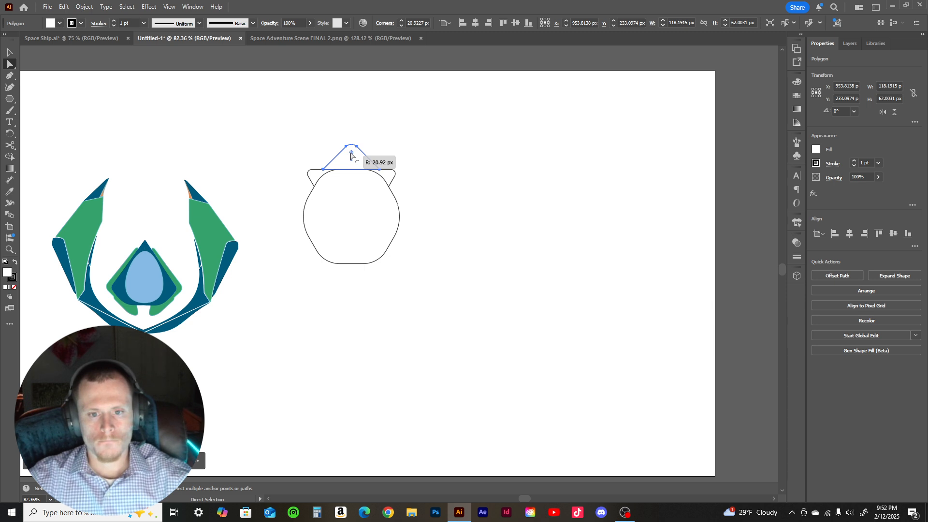
left_click_drag(351, 154, 352, 155)
left_click_drag(351, 160, 351, 140)
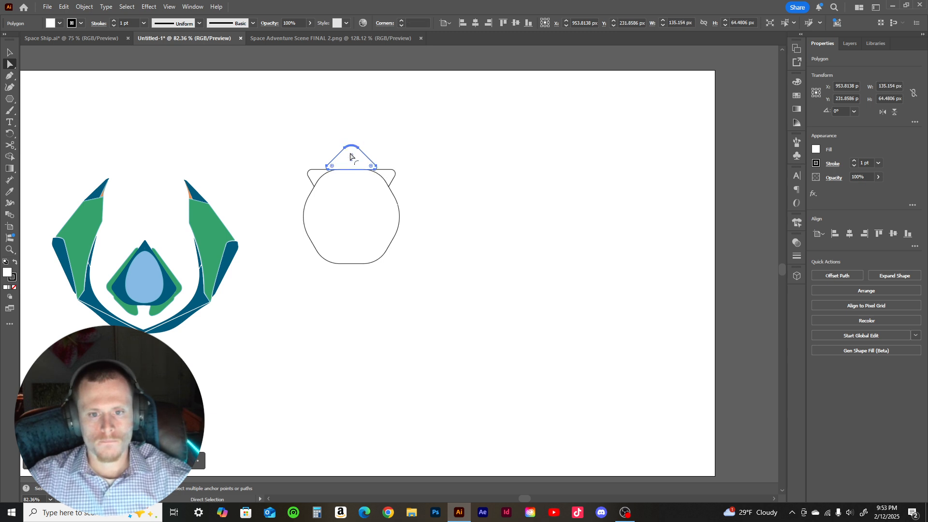
left_click(370, 167)
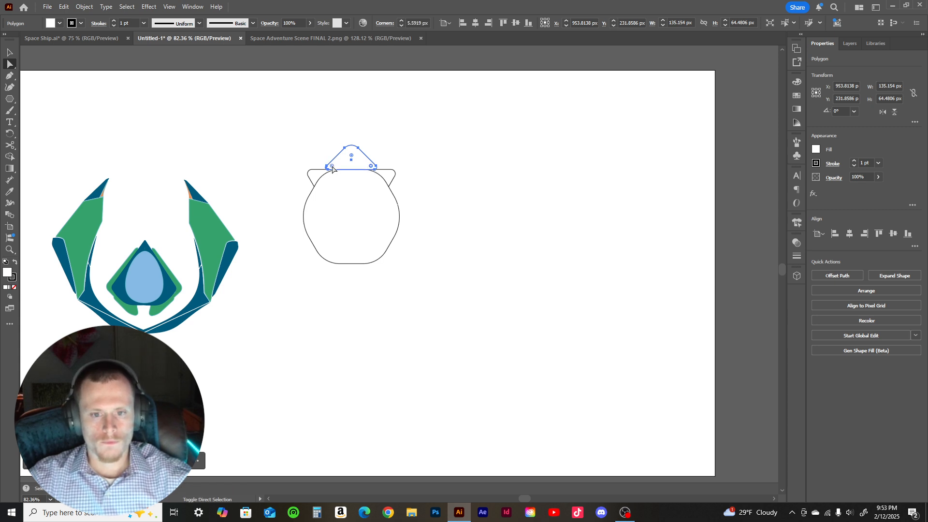
mouse_move(332, 167)
left_mouse_down()
mouse_move(343, 167)
mouse_move(323, 170)
left_mouse_up()
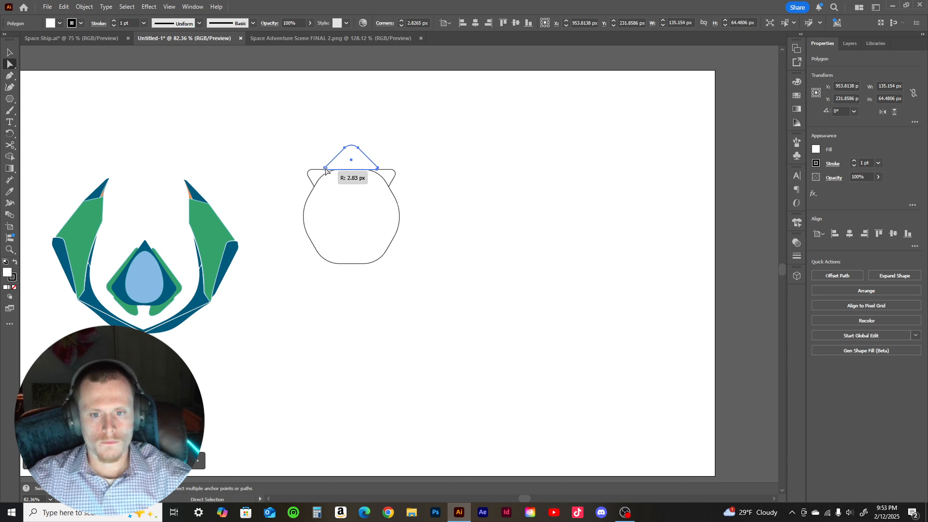
left_click_drag(326, 170, 326, 169)
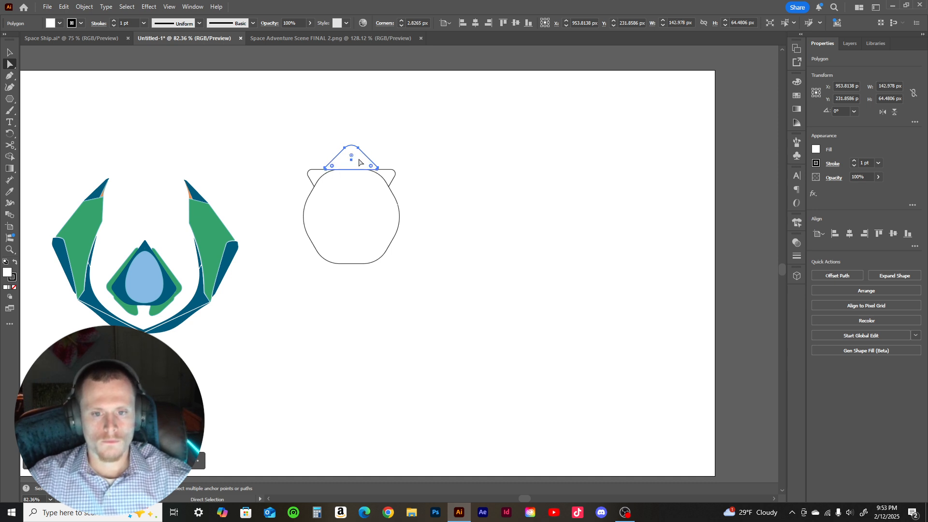
- Flatten the small triangle to about 45.5 px high and round its tip to a radius of about 56.5 px
key("v")
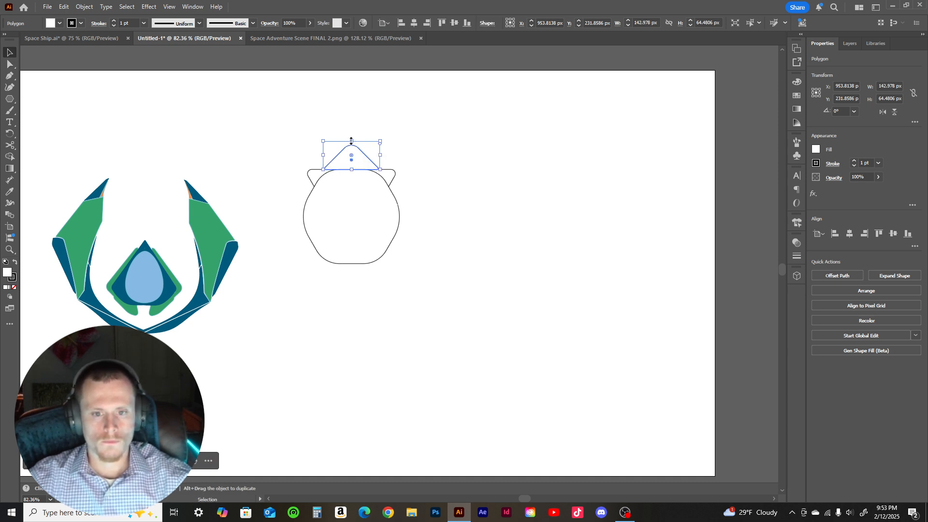
left_click_drag(352, 141, 351, 152)
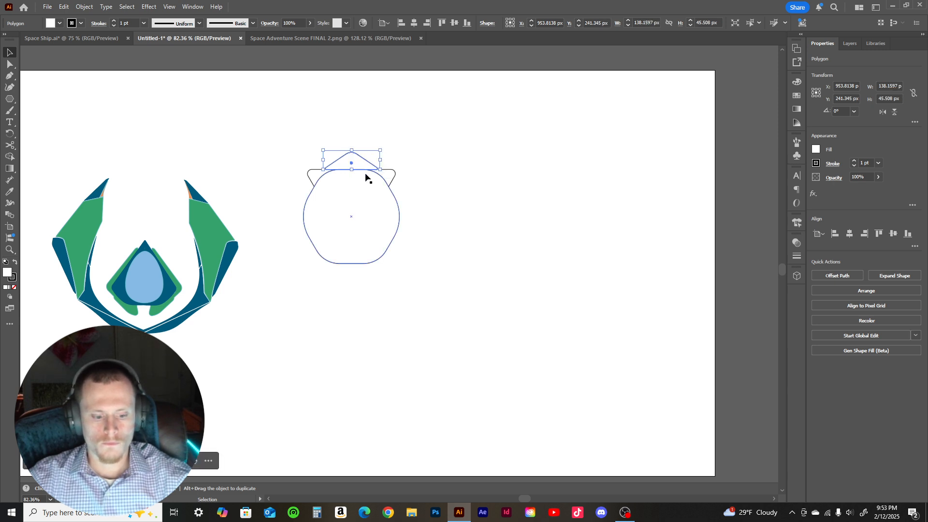
key("a")
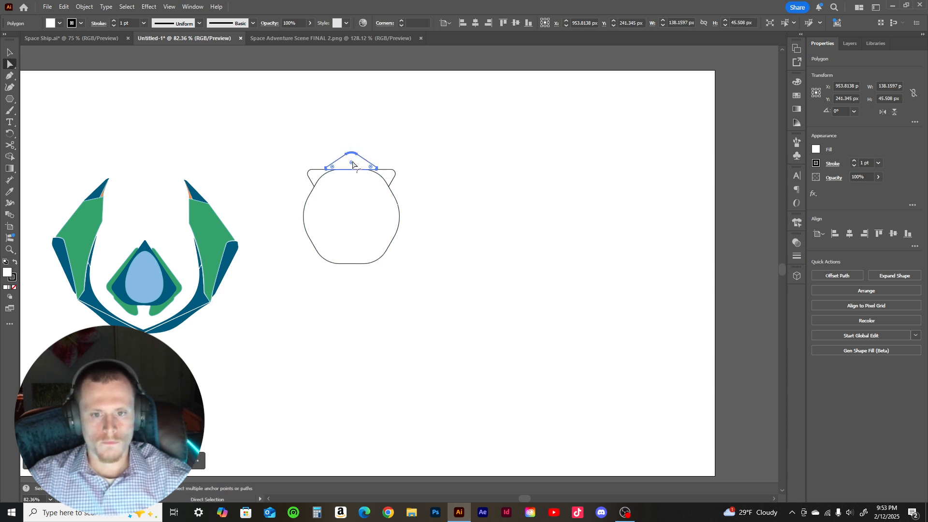
left_click_drag(352, 165, 353, 179)
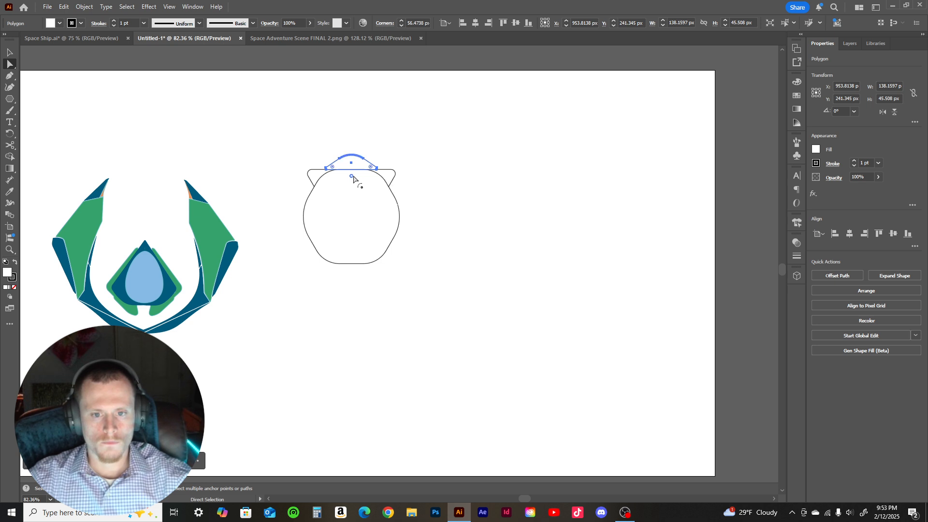
- Move the small triangle down behind the hexagon so only its rounded tip rises above the hexagon's top edge
key("v")
left_click(390, 139)
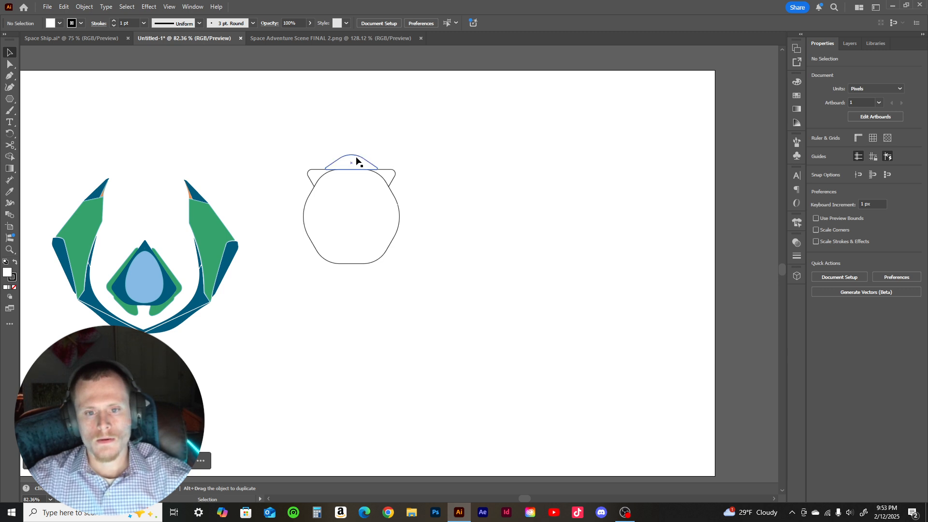
left_click_drag(356, 157, 357, 165)
left_click(402, 116)
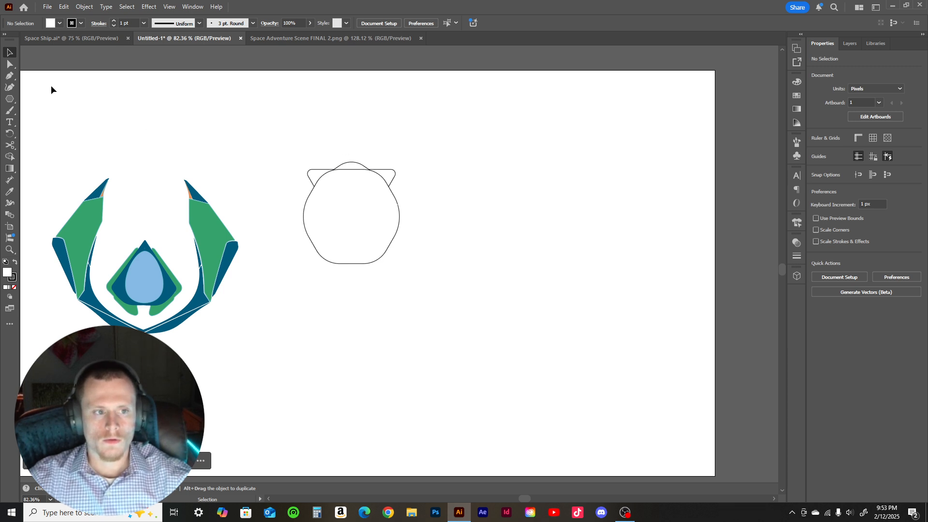
left_click(10, 156)
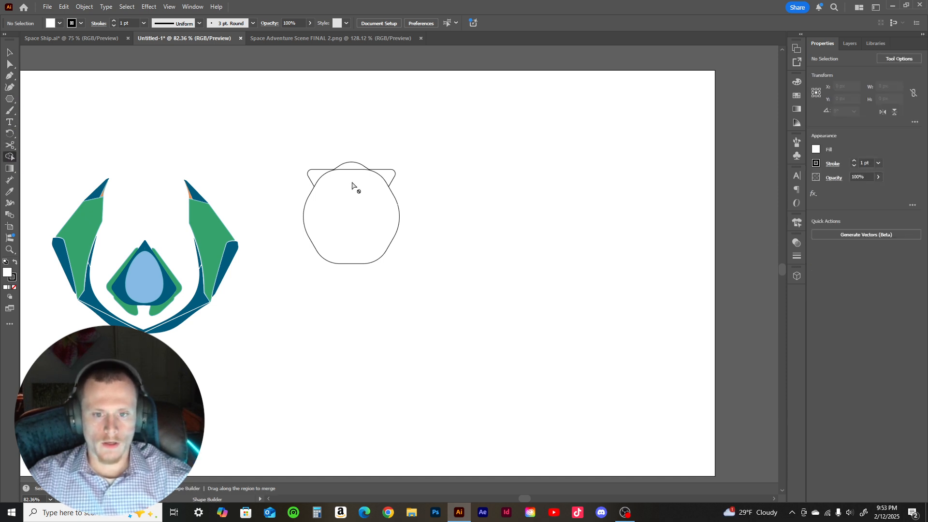
key("v")
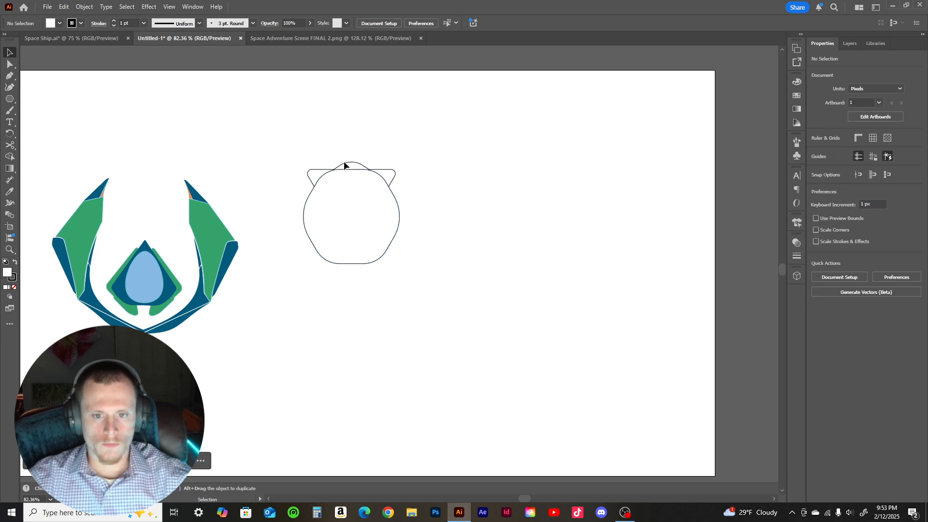
- Merge the rounded hexagon and the small triangle behind it into one hull shape with the Shape Builder
left_click(345, 178)
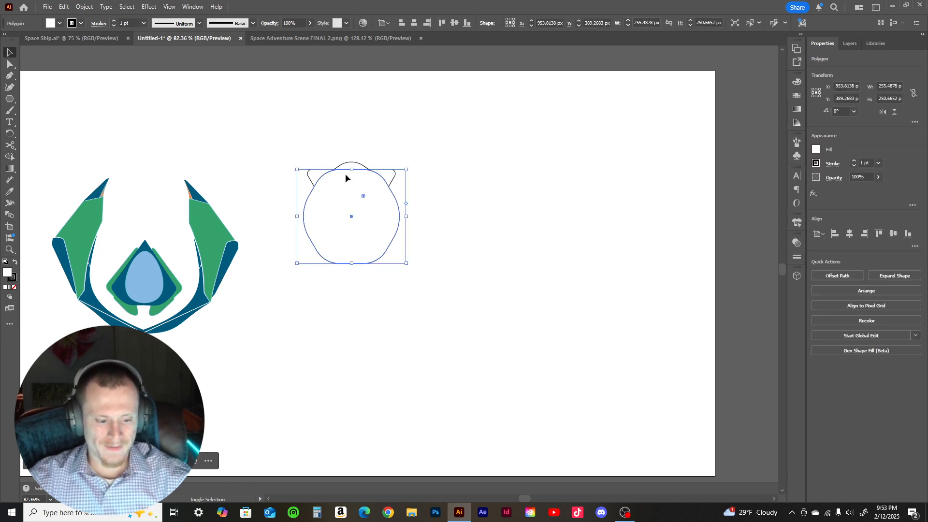
left_click(345, 165, "shift")
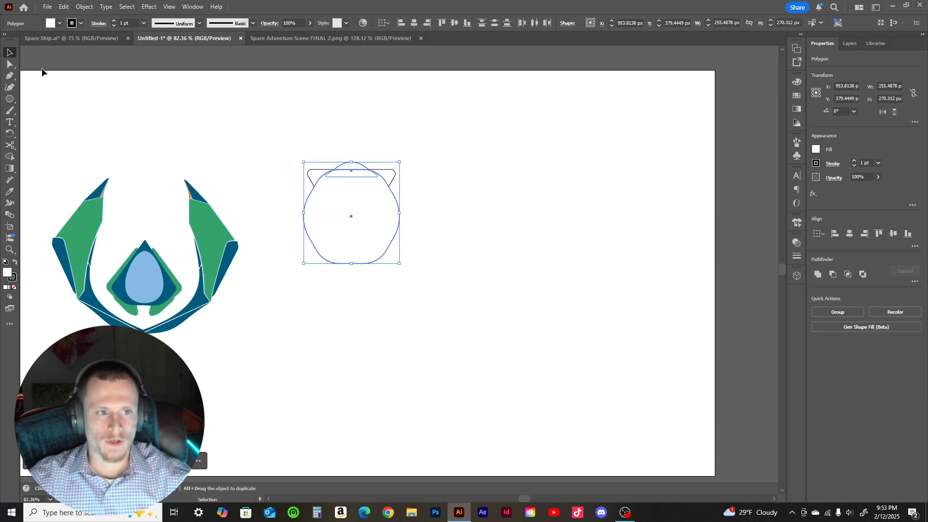
left_click(10, 157)
left_click_drag(350, 198, 354, 168)
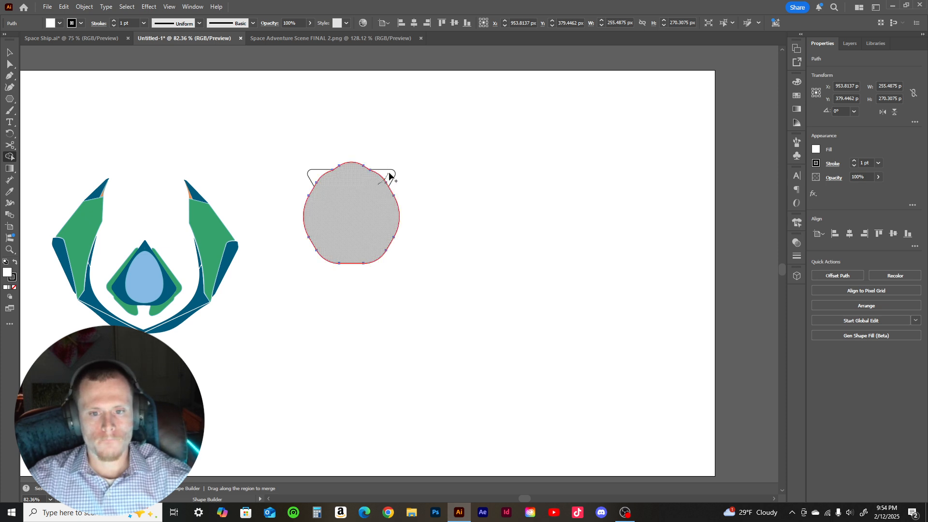
key("v")
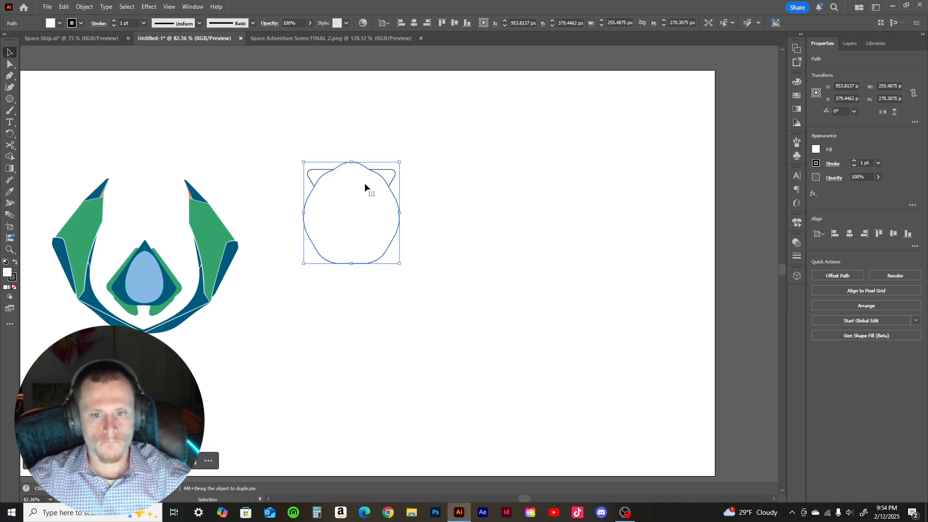
- Try to merge the large inverted triangle into the hull with the Shape Builder, undo the merge and clear the selection
left_click(389, 177, "shift")
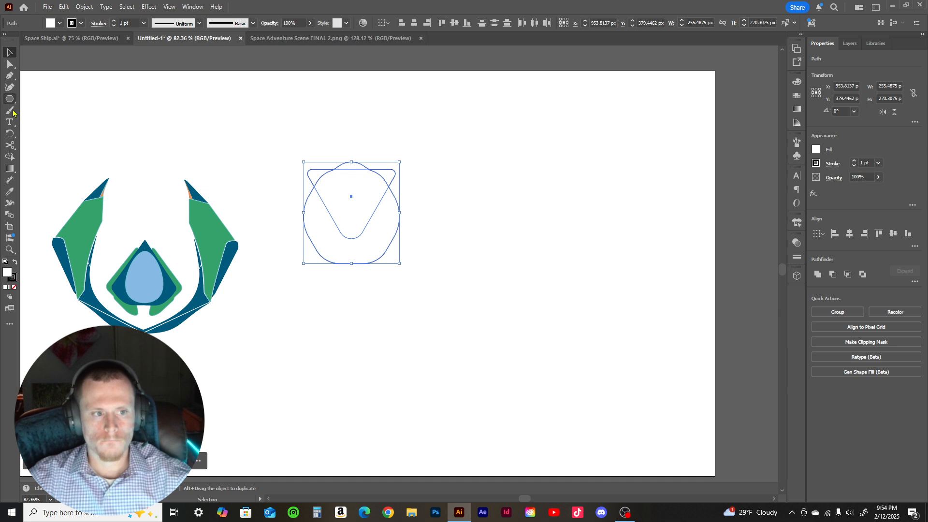
left_click(10, 156)
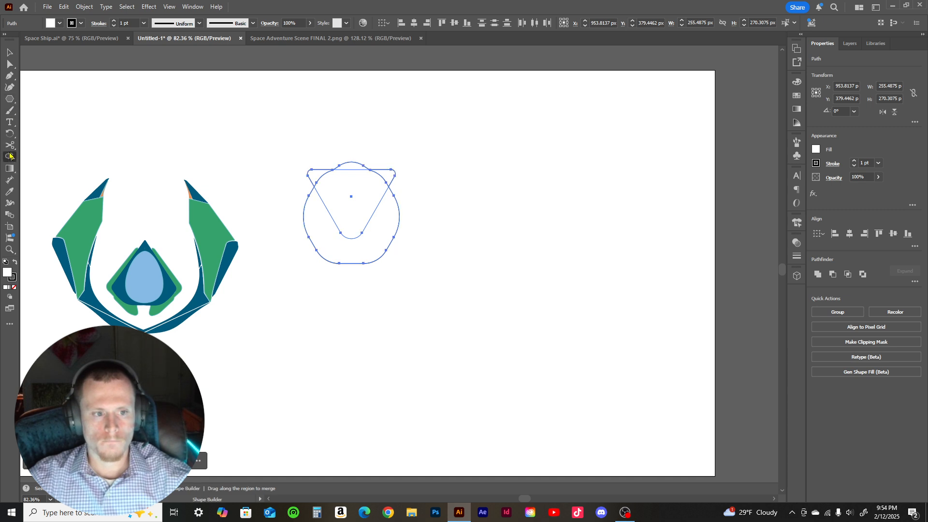
mouse_move(367, 187)
left_mouse_down()
mouse_move(383, 172)
mouse_move(360, 177)
mouse_move(352, 165)
mouse_move(348, 174)
mouse_move(318, 172)
mouse_move(334, 183)
mouse_move(335, 217)
left_mouse_up()
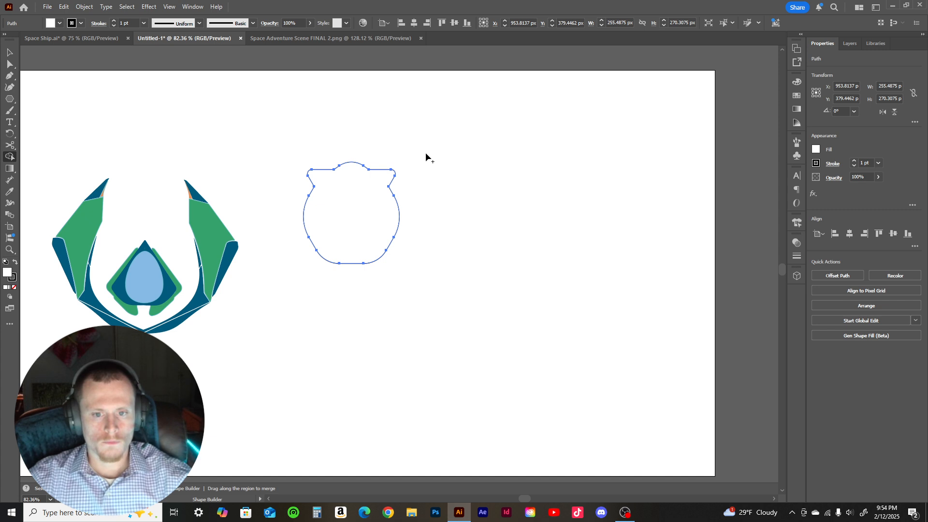
key("ctrl+z")
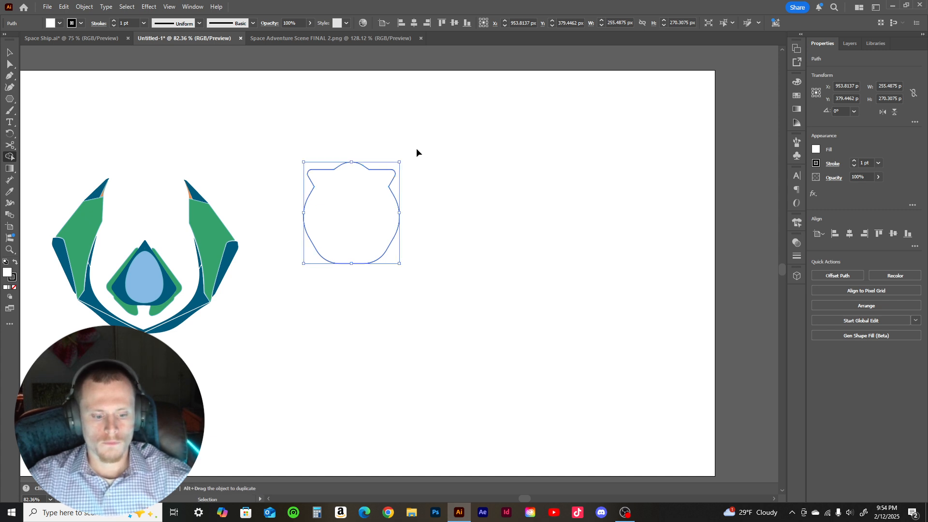
left_click(10, 52)
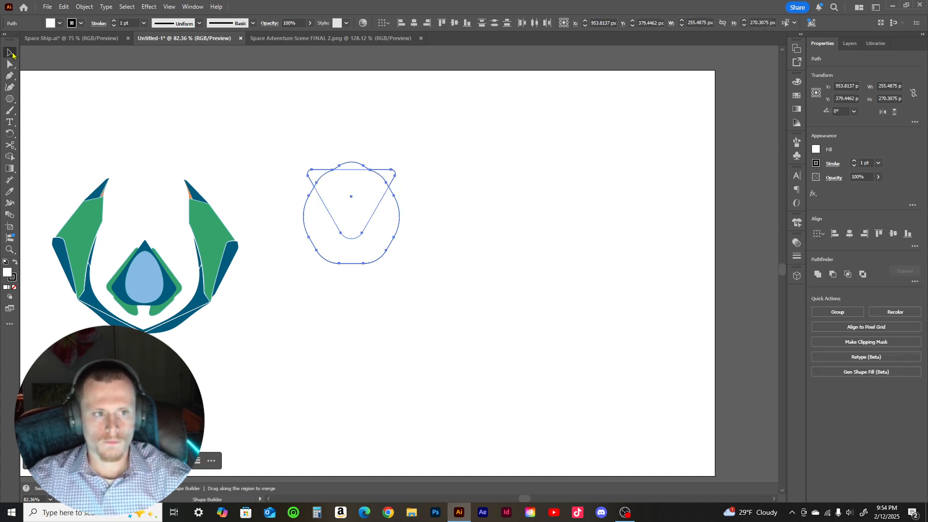
left_click(89, 82)
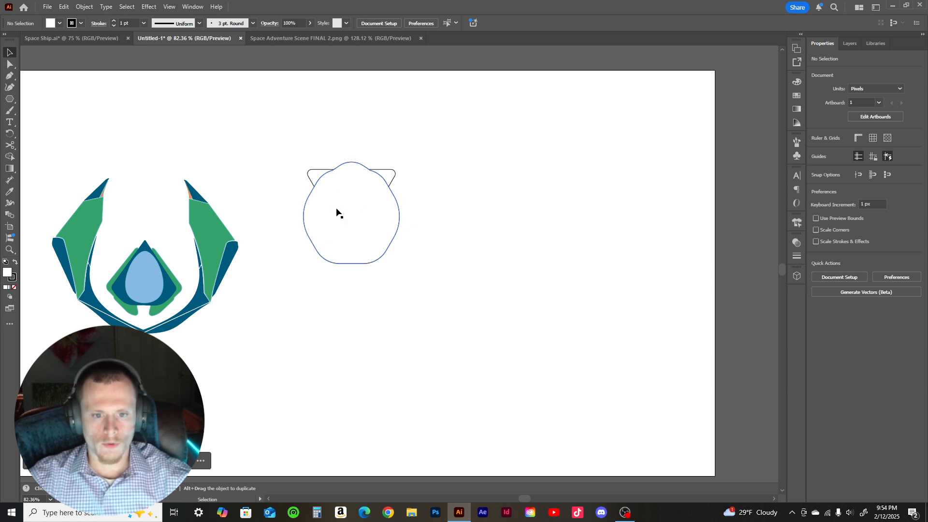
- Group the hull with the large triangle, move the group right to about X 1189, Y 399 px, and deselect it
left_click_drag(283, 132, 449, 300)
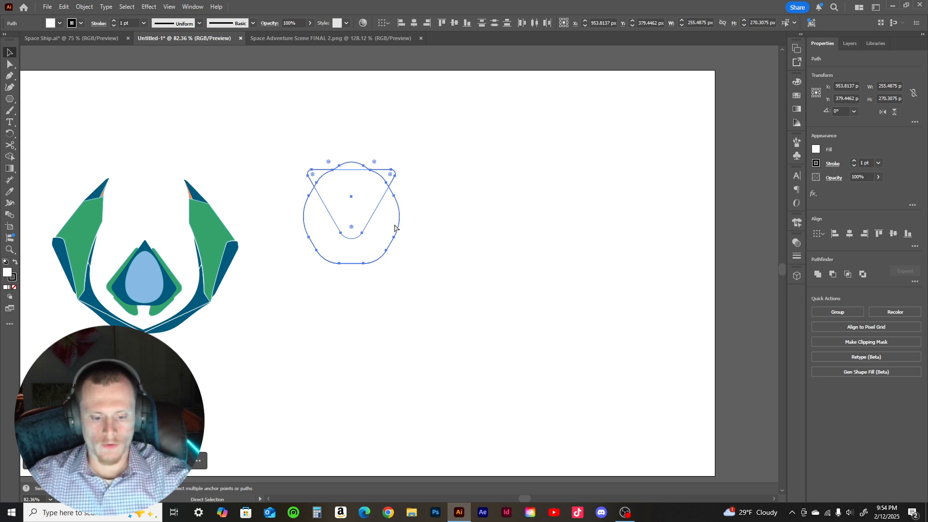
key("ctrl+g")
left_click_drag(378, 205, 467, 212)
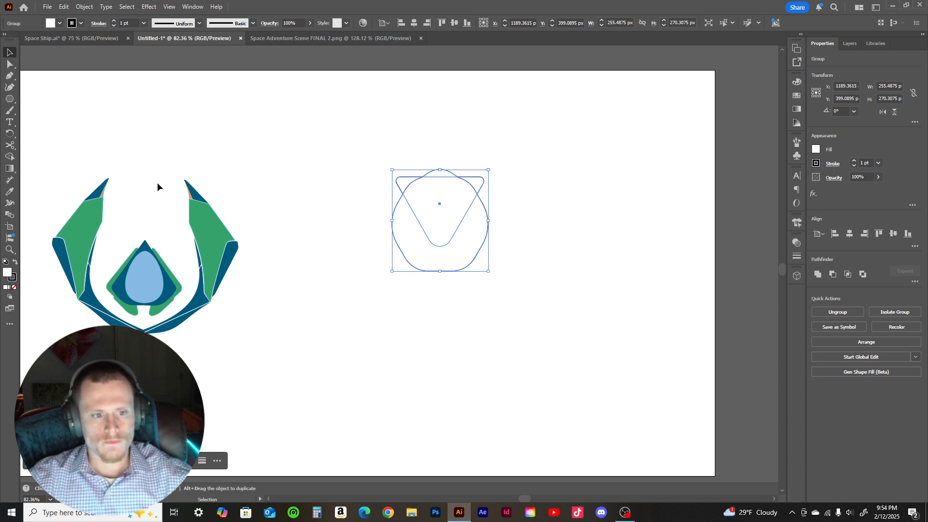
left_click(9, 76)
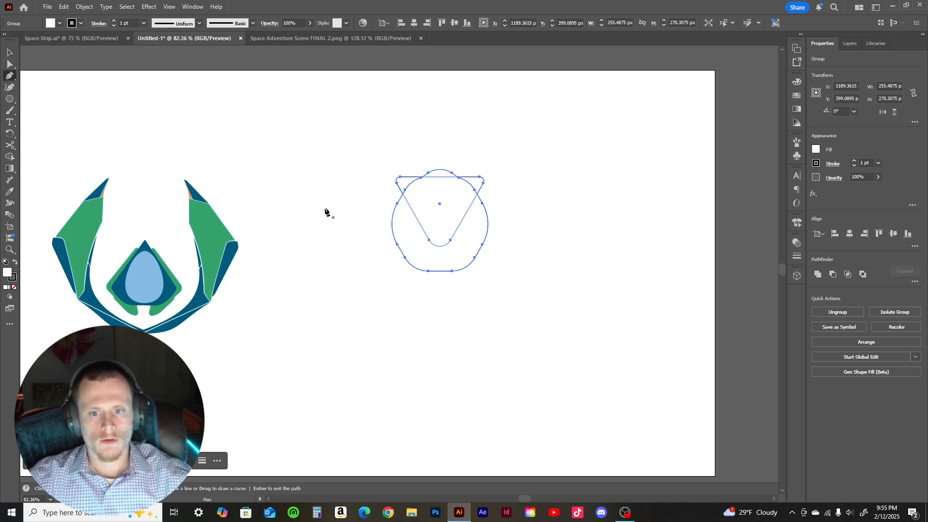
key("v")
left_click(349, 179)
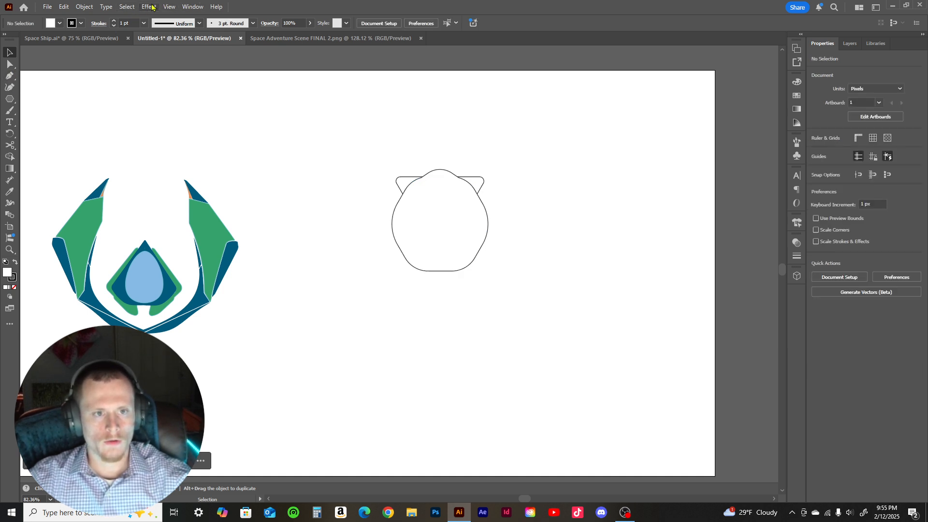
- Select all the artwork in the document and deselect it again
left_click(136, 6)
left_click(136, 17)
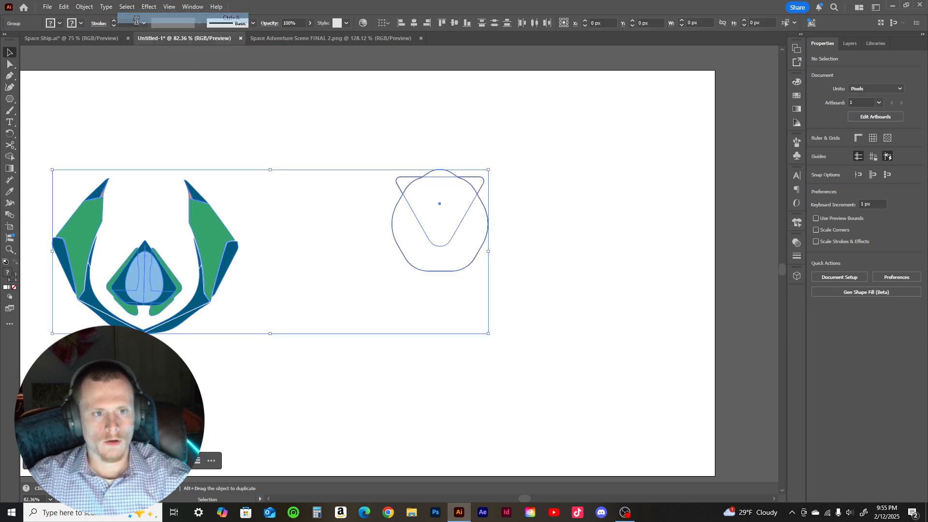
left_click(130, 7)
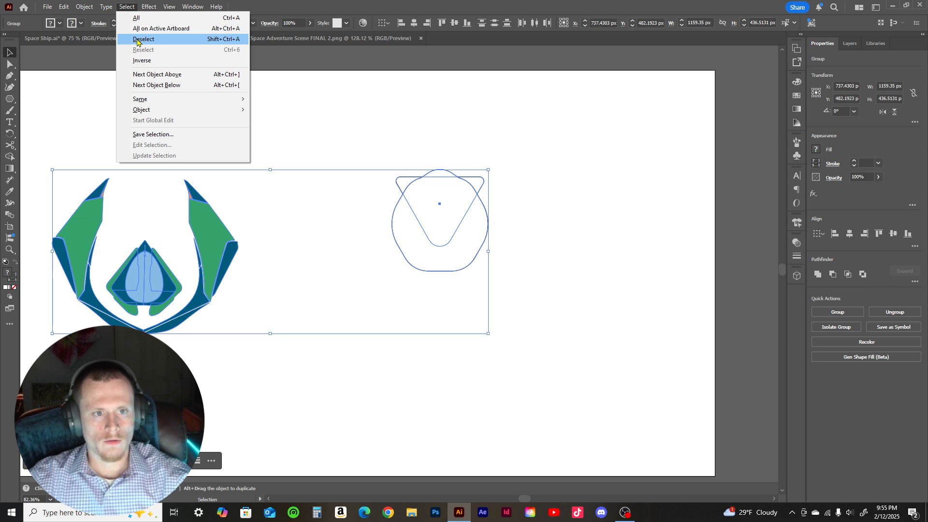
left_click(138, 40)
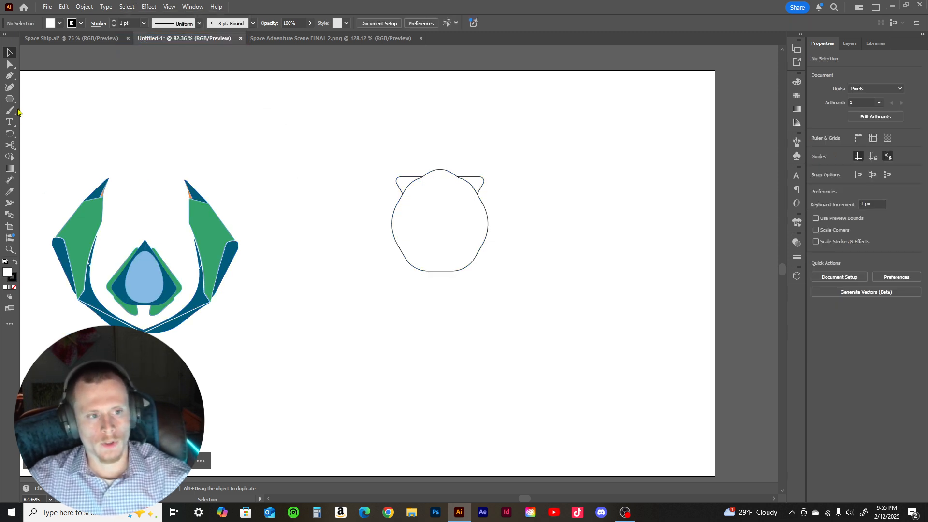
- Draw an angular left wing path with the Pen tool from the triangle's upper-left corner out to a blunt wingtip and partway back along its lower edge
left_click(9, 76)
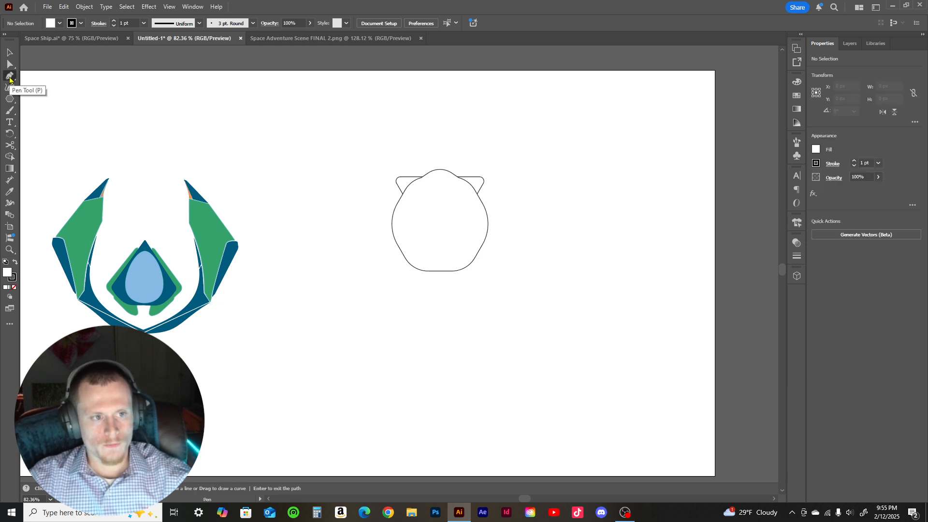
left_click(397, 183)
left_click_drag(379, 186, 384, 202)
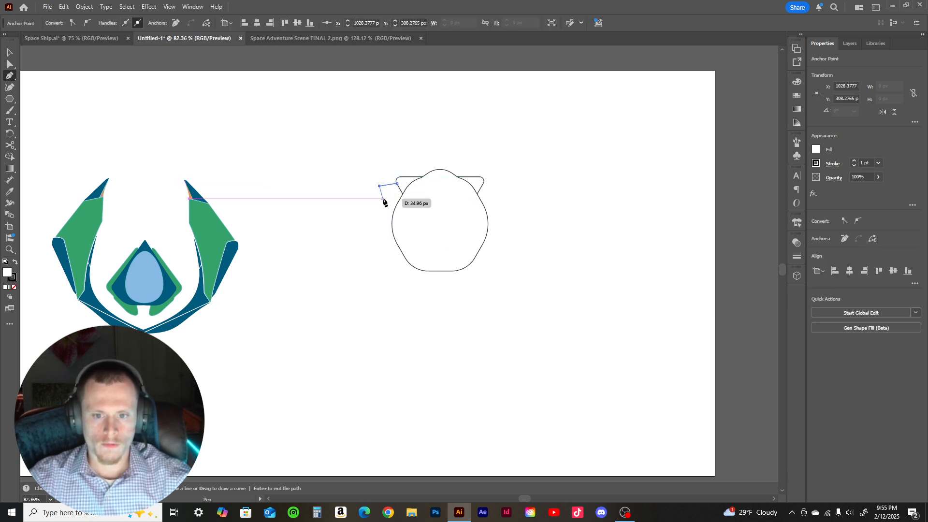
key("ctrl+z")
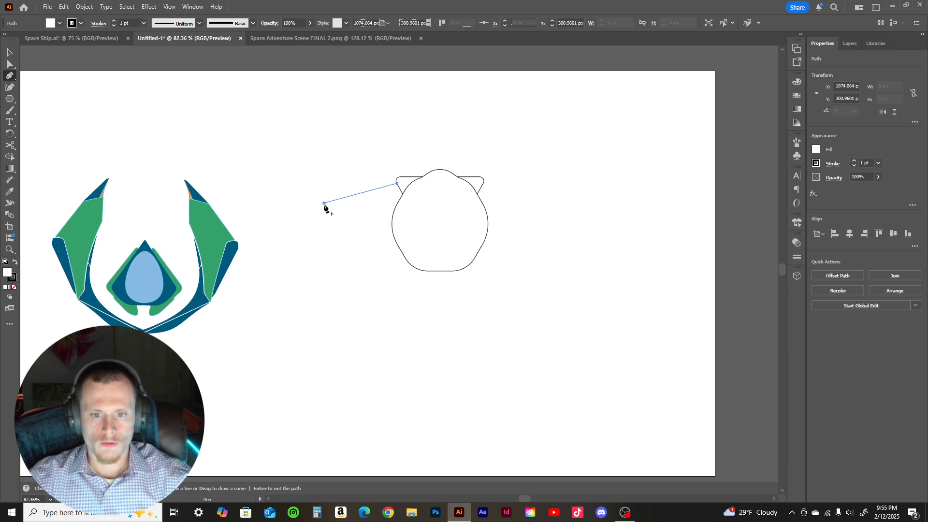
left_click(323, 204)
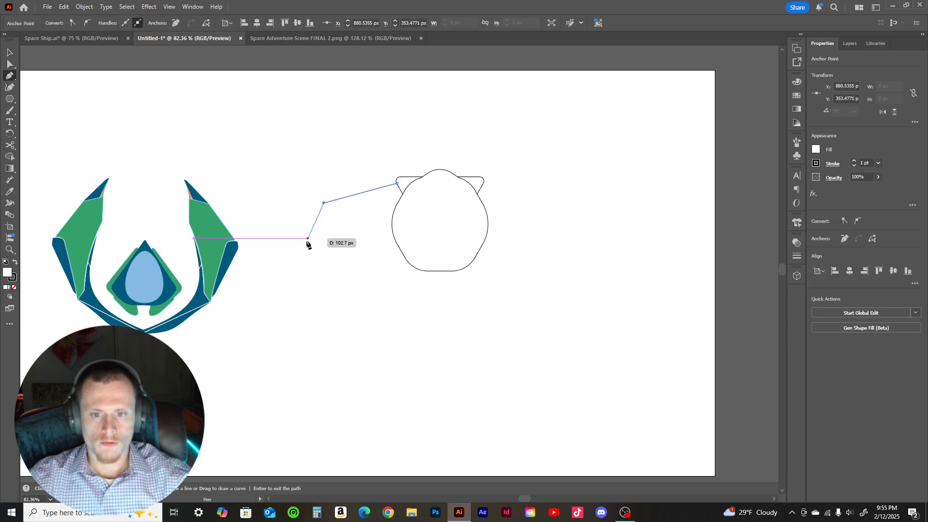
left_click(271, 300)
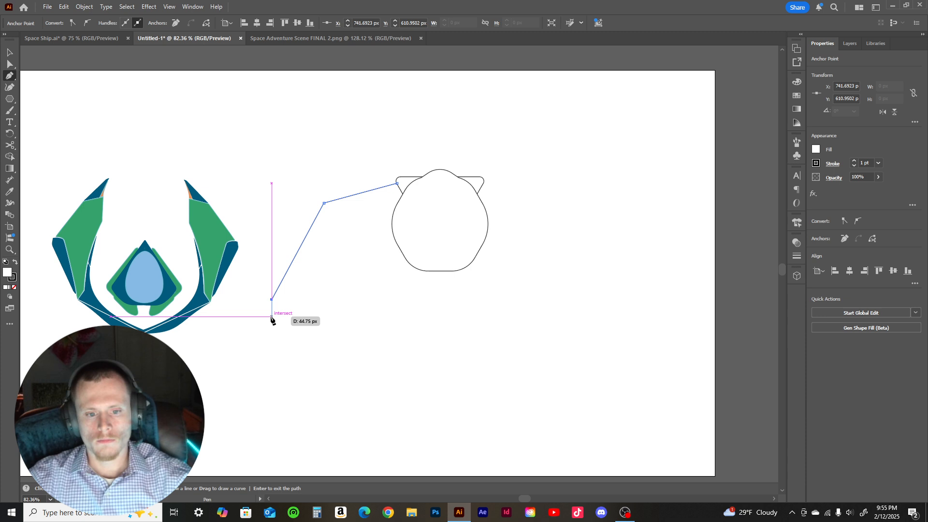
left_click(272, 317)
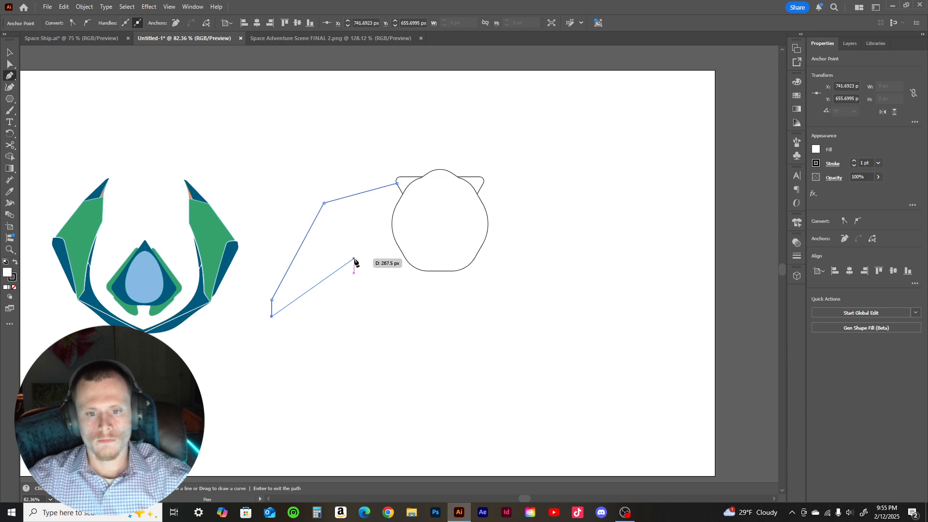
left_click(354, 259)
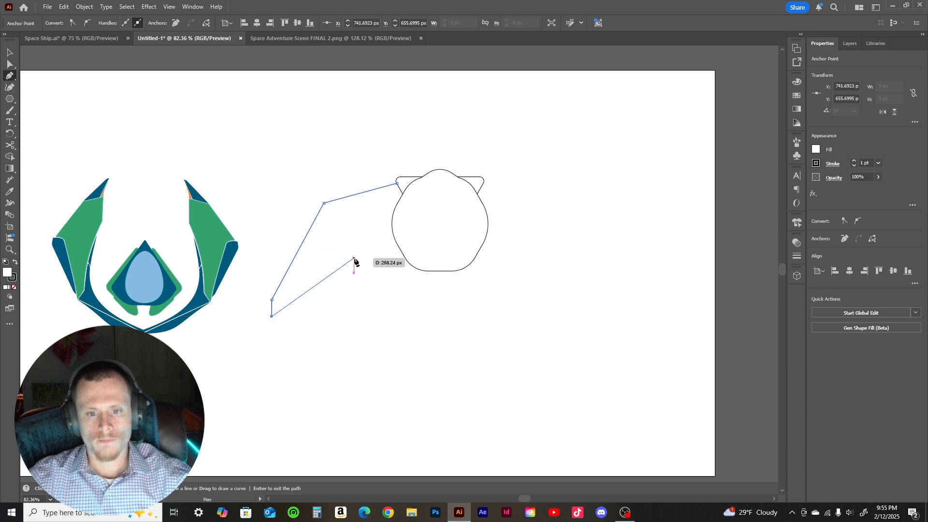
- Extend the wing's lower edge to an anchor on the hull's left side at about X 1074, Y 473 px, below the starting corner
left_click(397, 247)
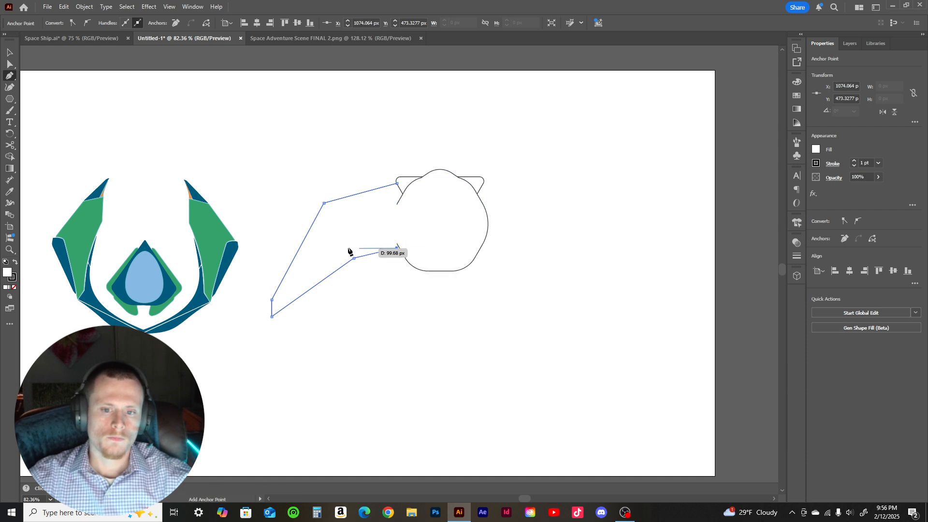
key("ctrl+z")
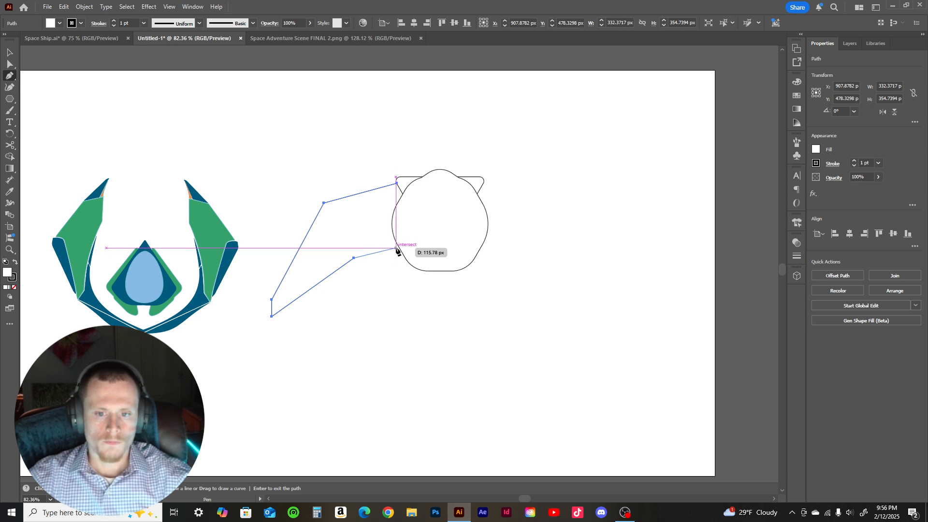
left_click(396, 248)
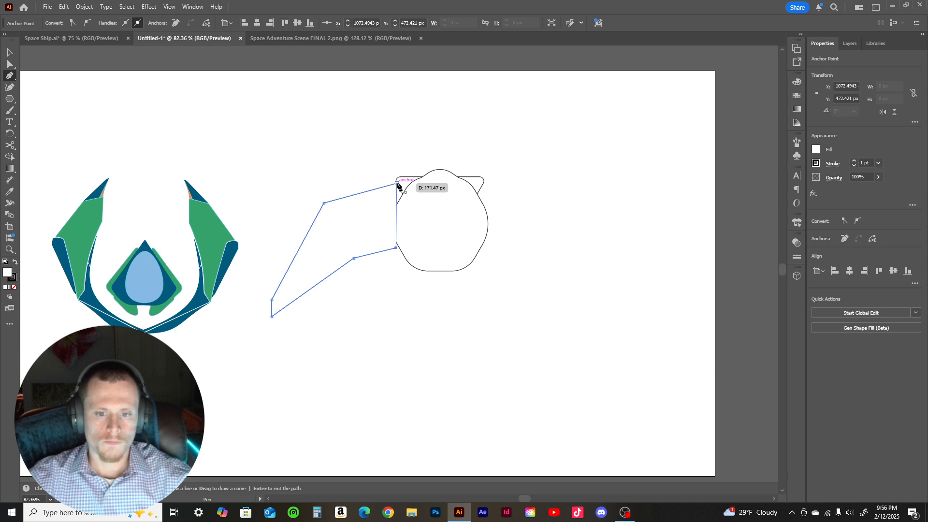
left_click(397, 184)
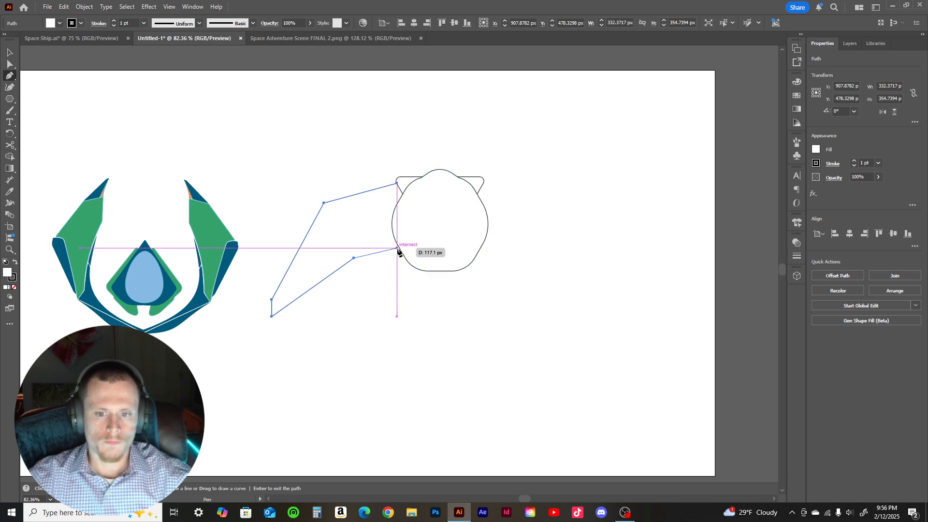
left_click(397, 248)
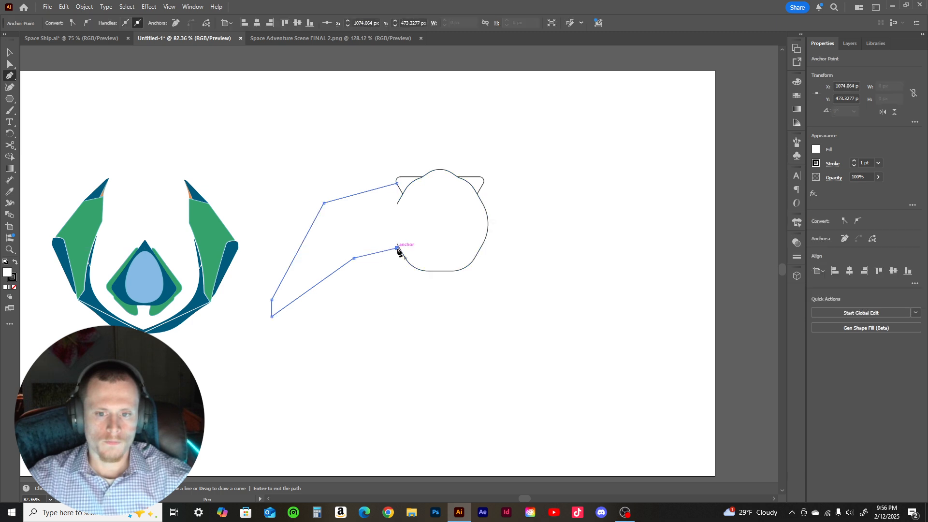
- Try to close the wing path with a straight vertical edge up to its starting corner
left_click(397, 184)
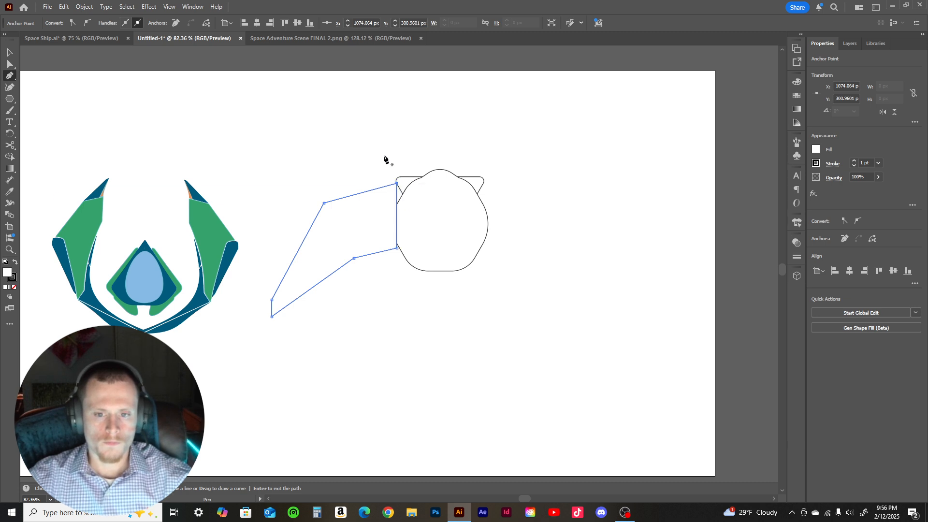
left_click(9, 52)
left_click(384, 251)
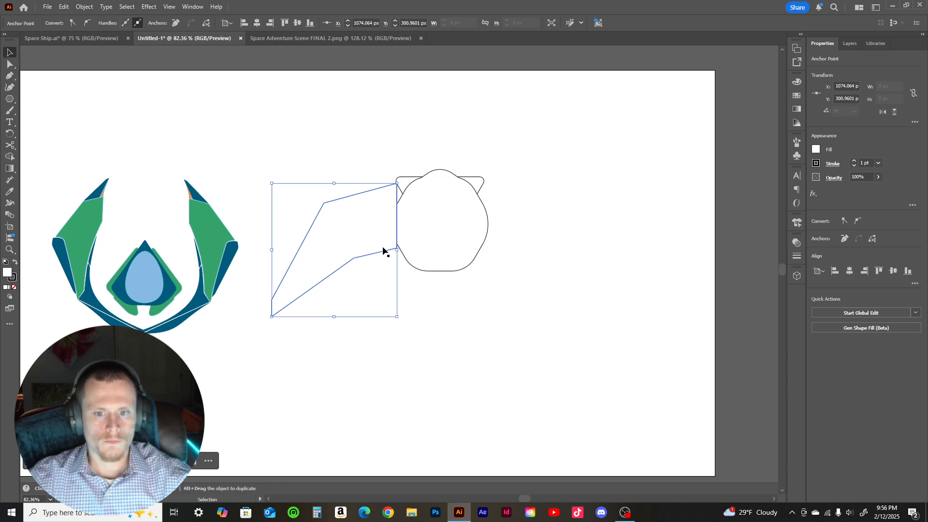
mouse_move(397, 184)
left_mouse_down()
mouse_move(409, 183)
mouse_move(397, 183)
left_mouse_up()
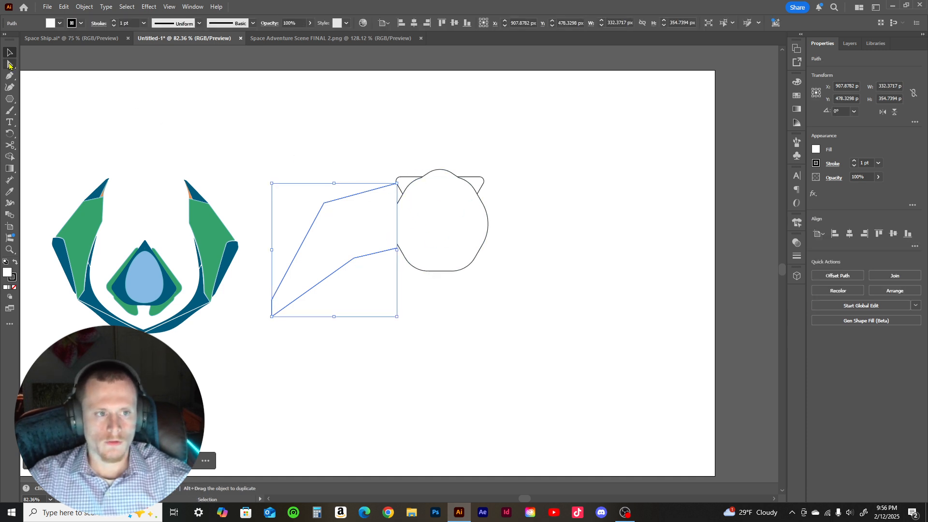
- Close the left wing path through a corner inside the hull at about X 1117, Y 376 px, back to its starting anchor
key("p")
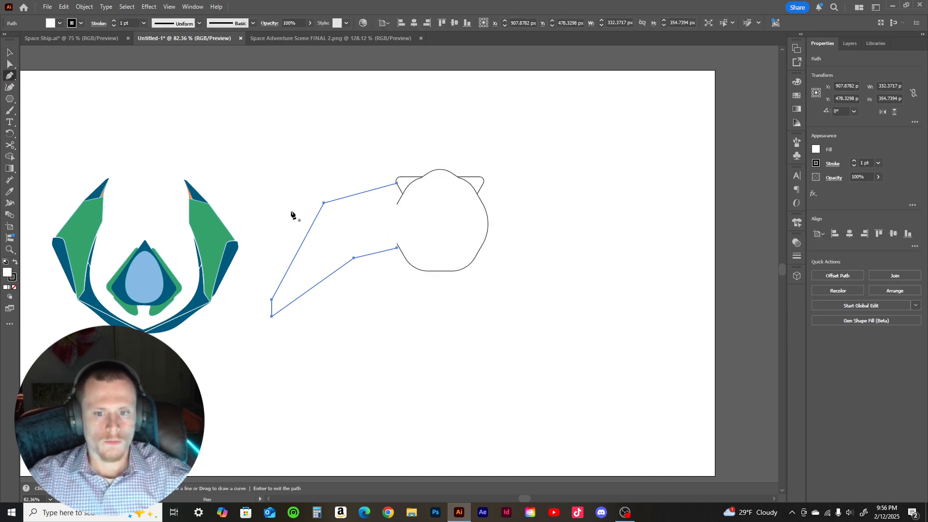
left_click(397, 248)
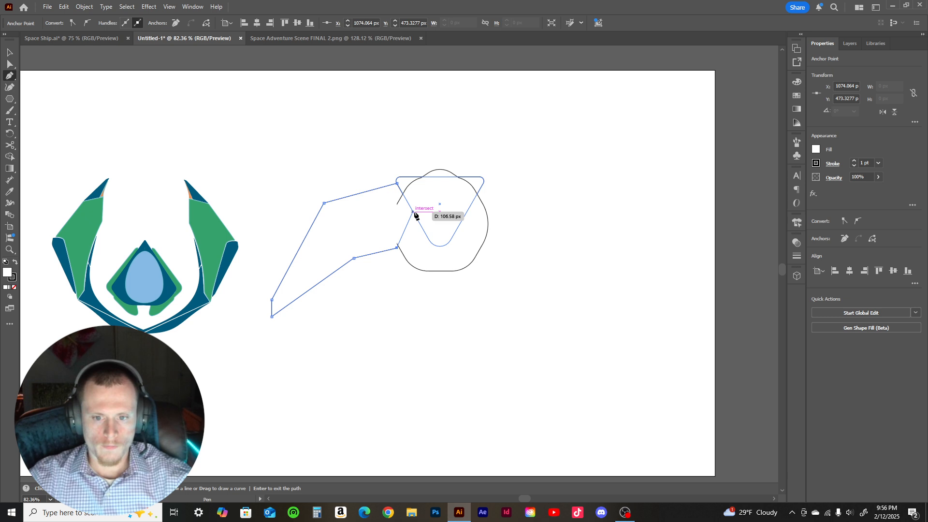
left_click(413, 211)
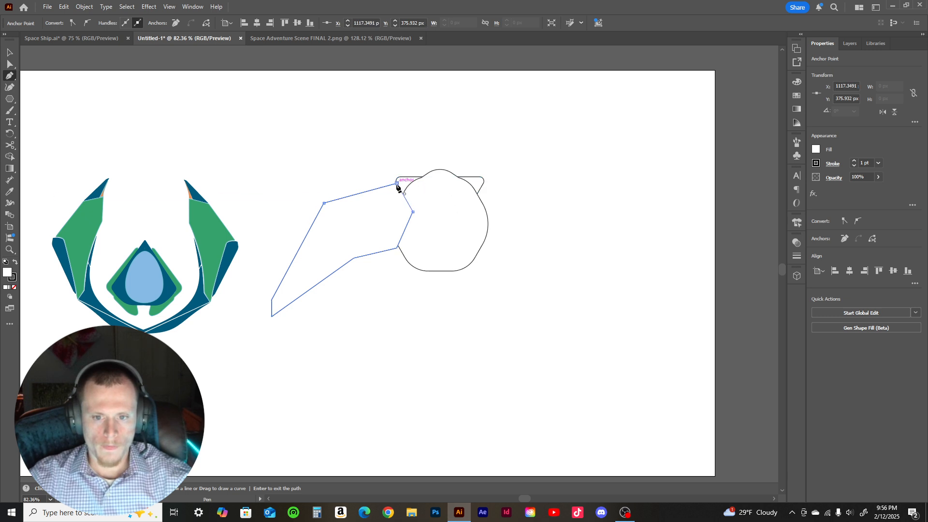
left_click(397, 184)
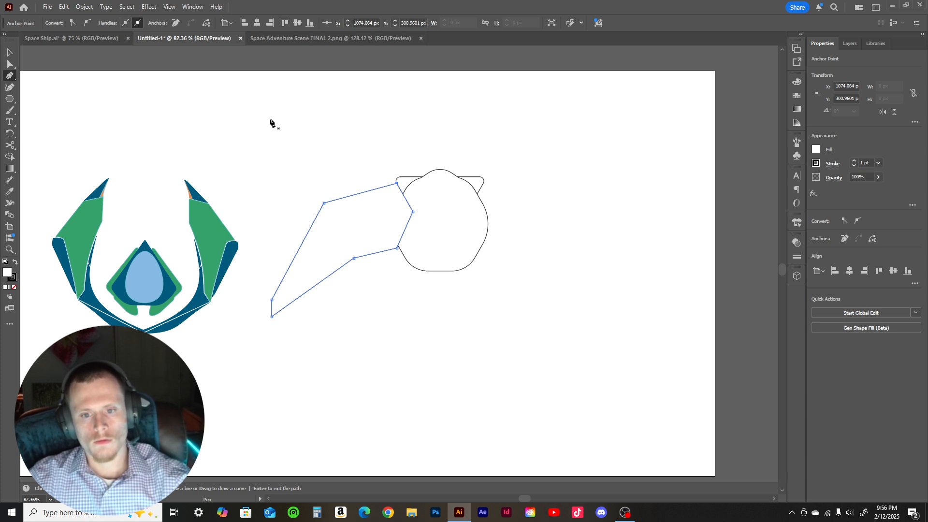
- Send the closed wing shape to the back, behind the hull and triangle
key("v")
left_click(357, 232)
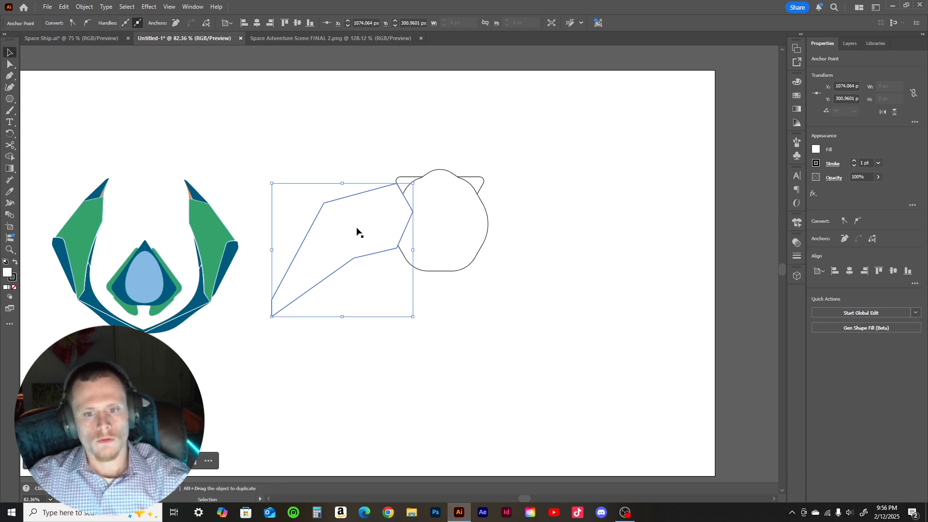
right_click(384, 193)
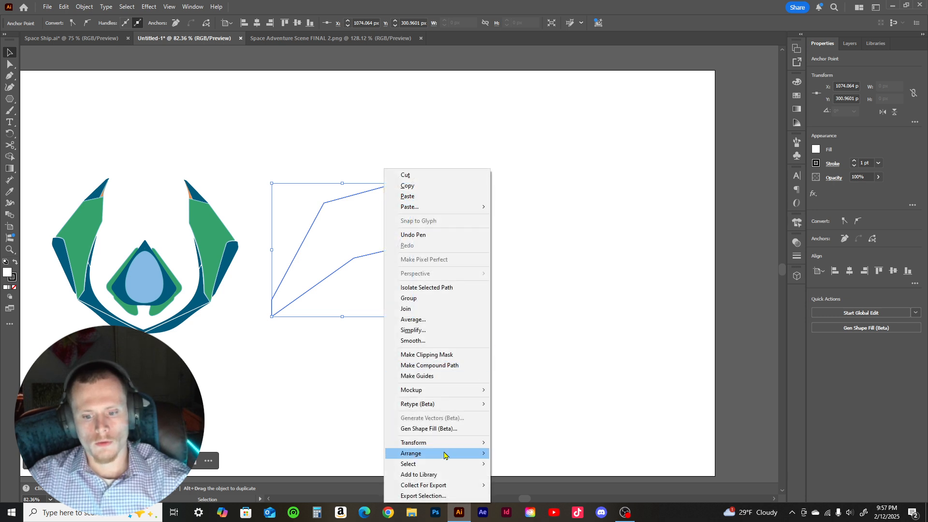
mouse_move(445, 454)
left_click(521, 485)
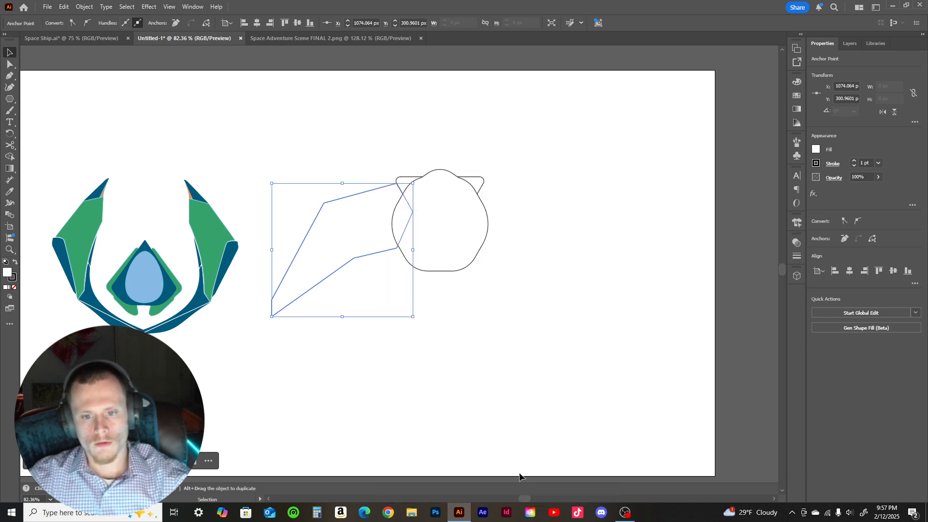
left_click(527, 196)
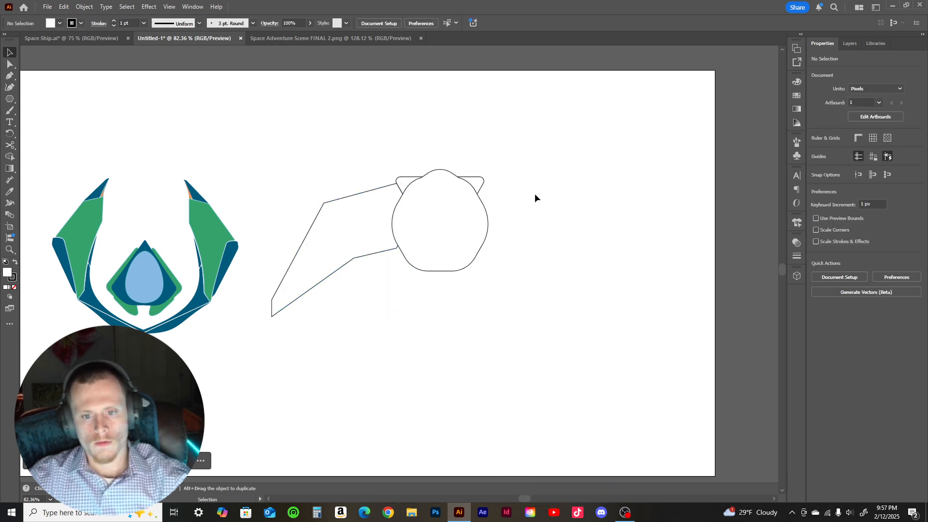
- Move the wing's lower inner anchor further inside the hull, to about X 1108, Y 473 px
left_click(385, 251)
left_click(414, 251)
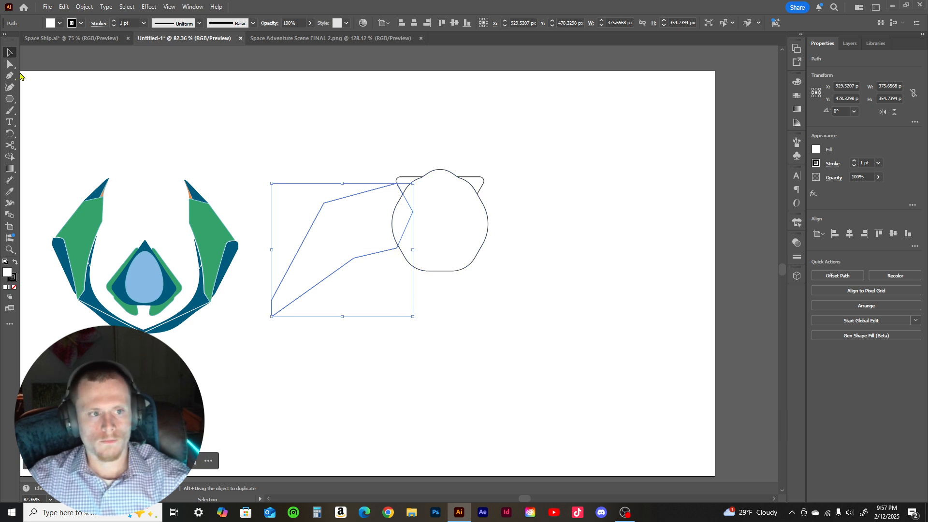
key("a")
mouse_move(398, 249)
left_mouse_down()
mouse_move(415, 271)
mouse_move(406, 238)
mouse_move(409, 247)
left_mouse_up()
left_click(397, 248)
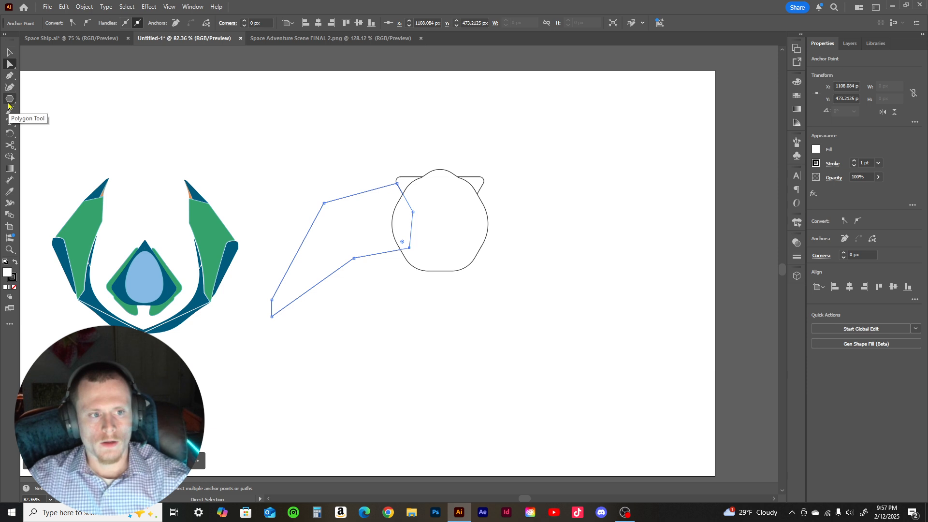
left_click(9, 75)
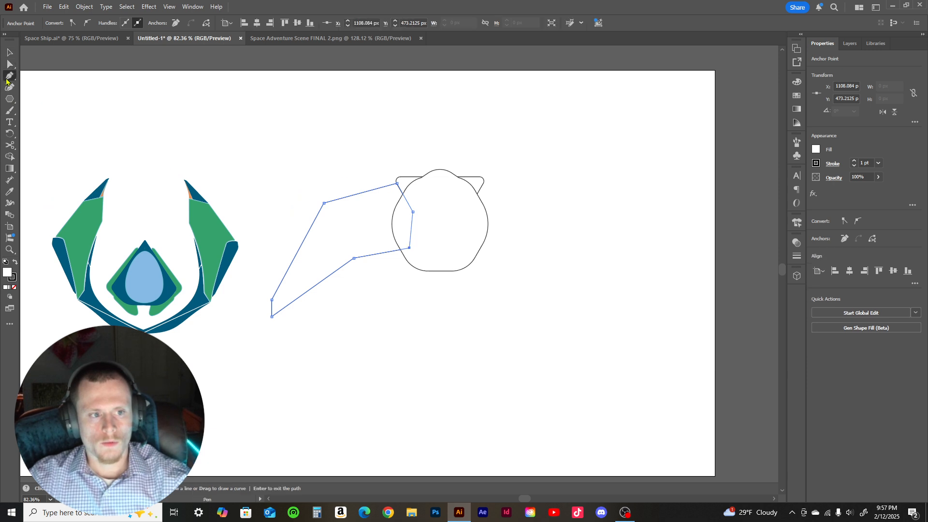
left_click(354, 259)
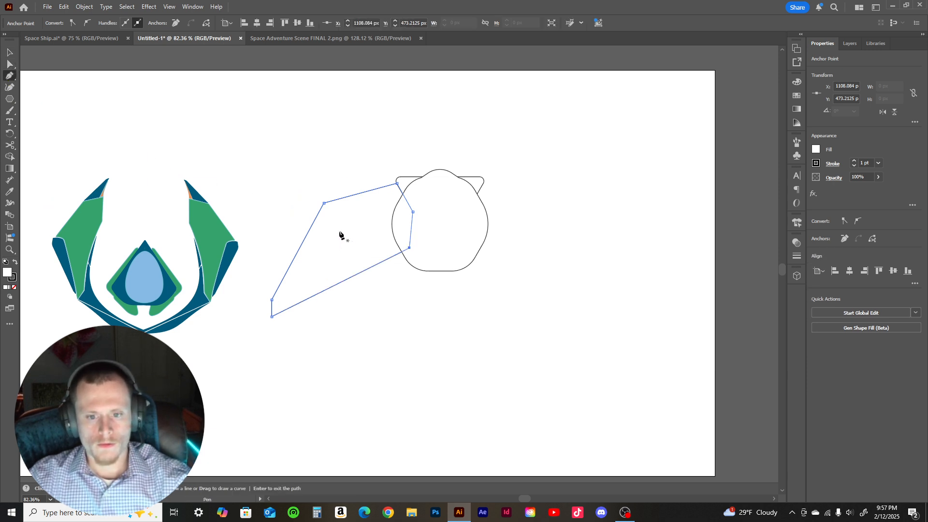
key("ctrl+z")
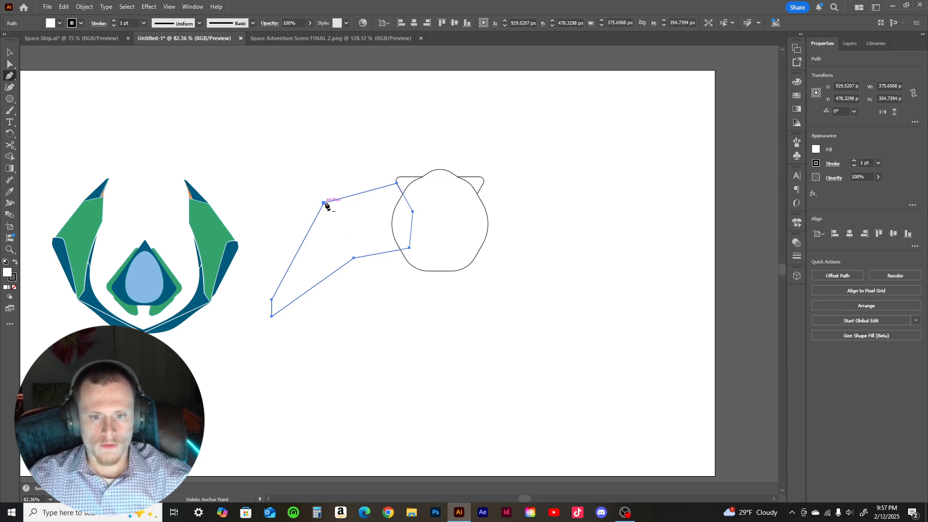
left_click(324, 204)
key("ctrl+z")
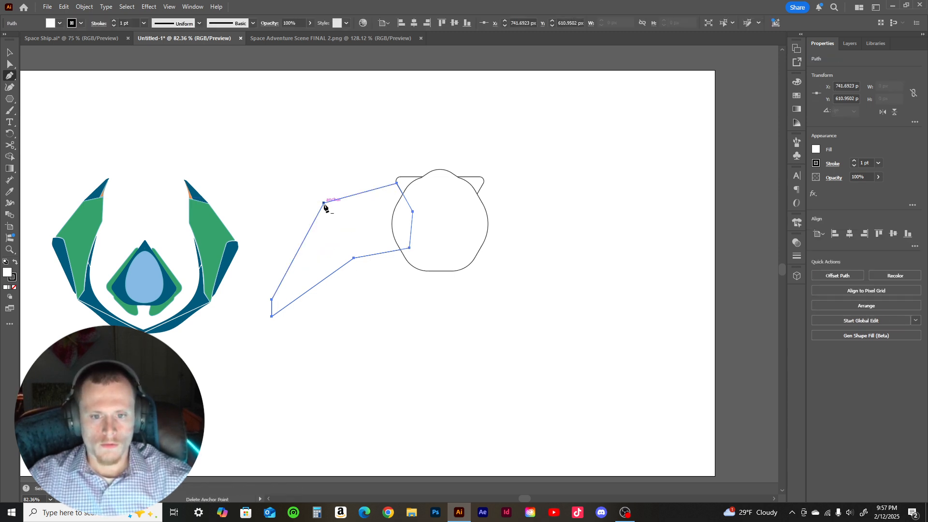
left_click(324, 203)
key("ctrl+z")
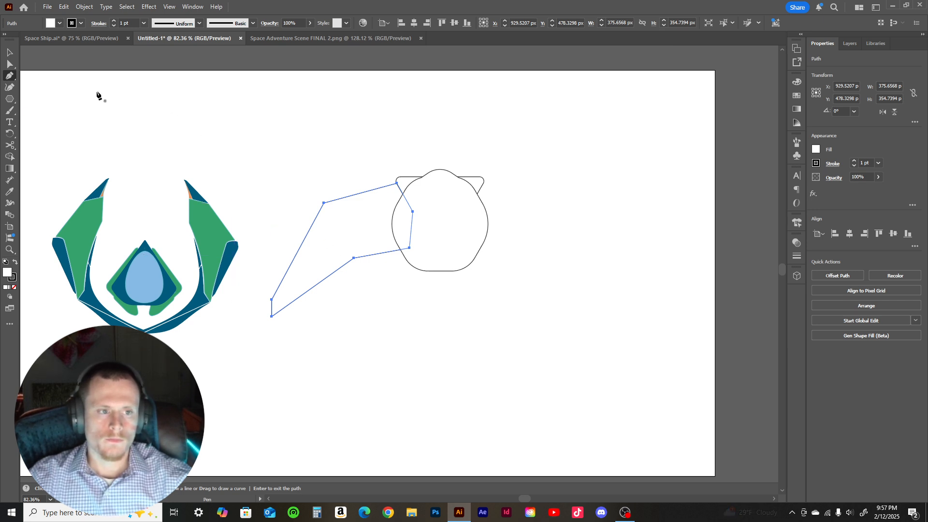
- Draw a straight line across the wing with the Line Segment tool, from its lower bend to its upper bend, spanning about 79 by 146 px
left_click(10, 98)
left_click(57, 145)
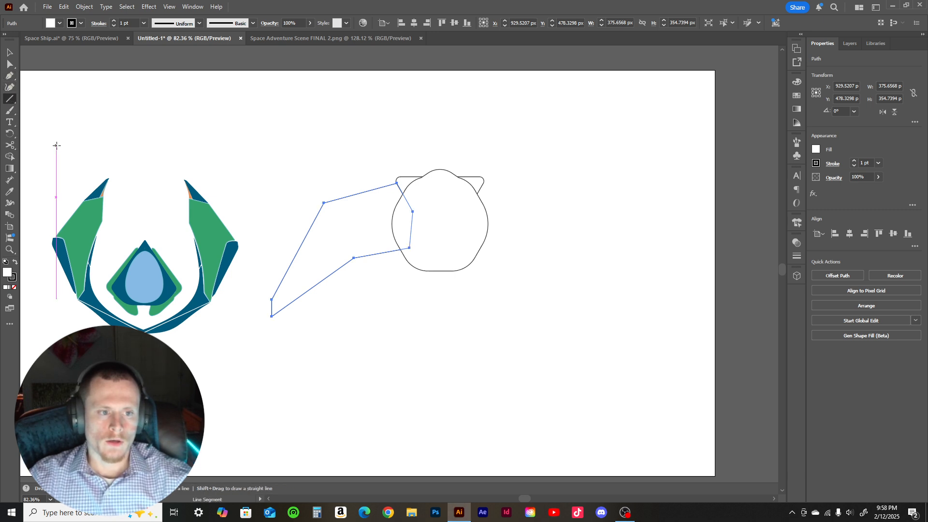
left_click(324, 203)
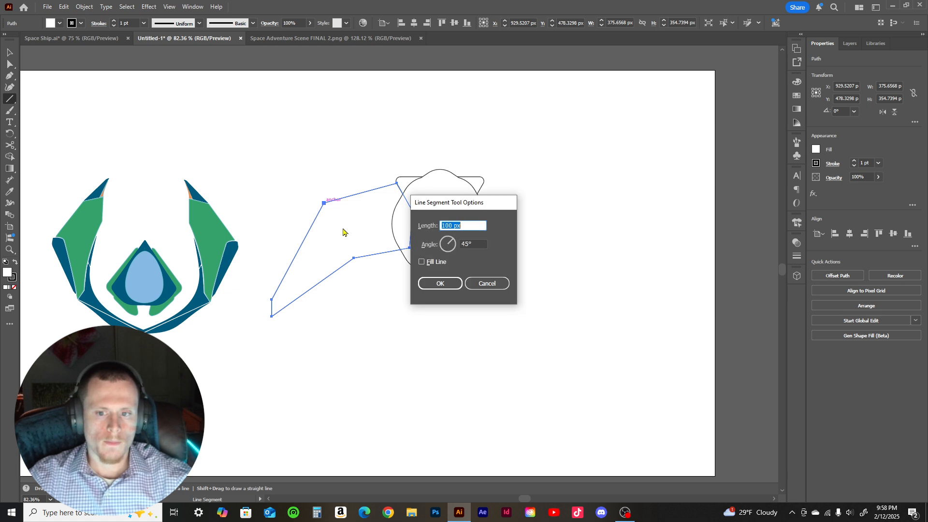
left_click(480, 284)
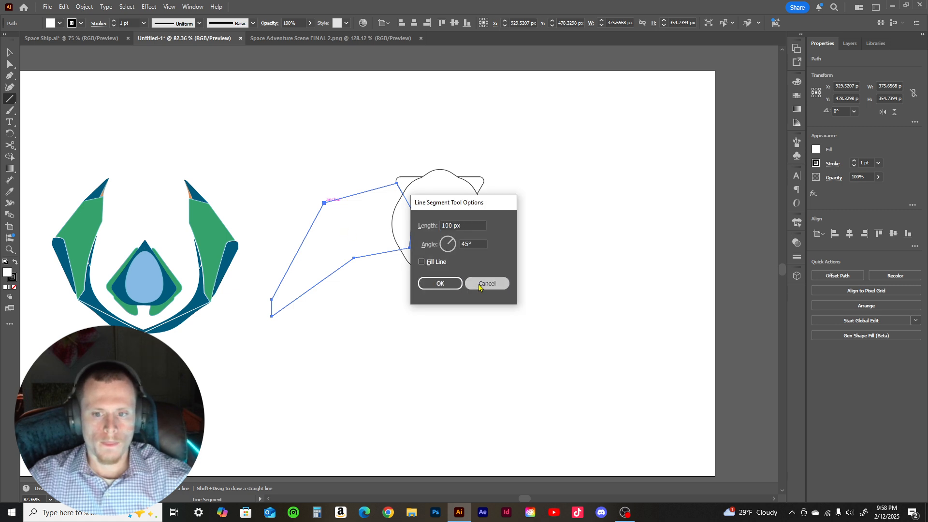
mouse_move(353, 258)
left_mouse_down()
mouse_move(362, 213)
mouse_move(325, 205)
left_mouse_up()
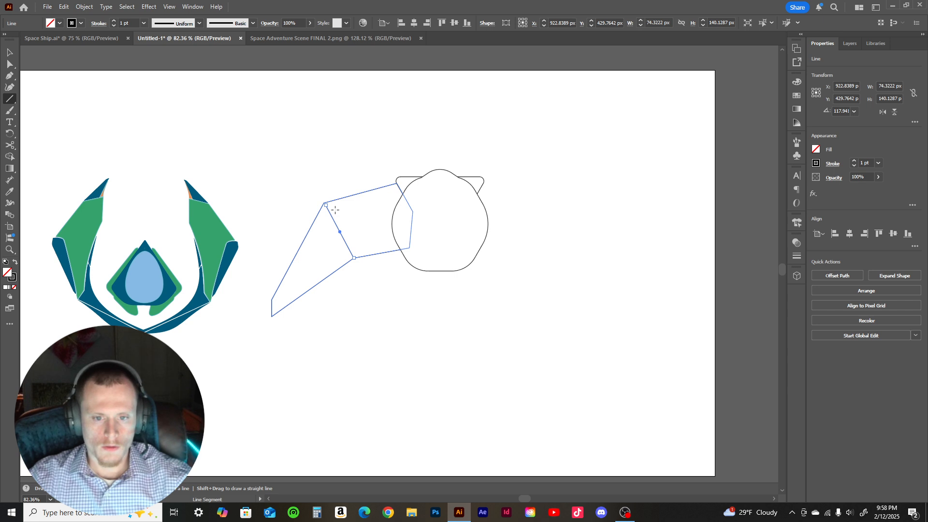
key("ctrl+z")
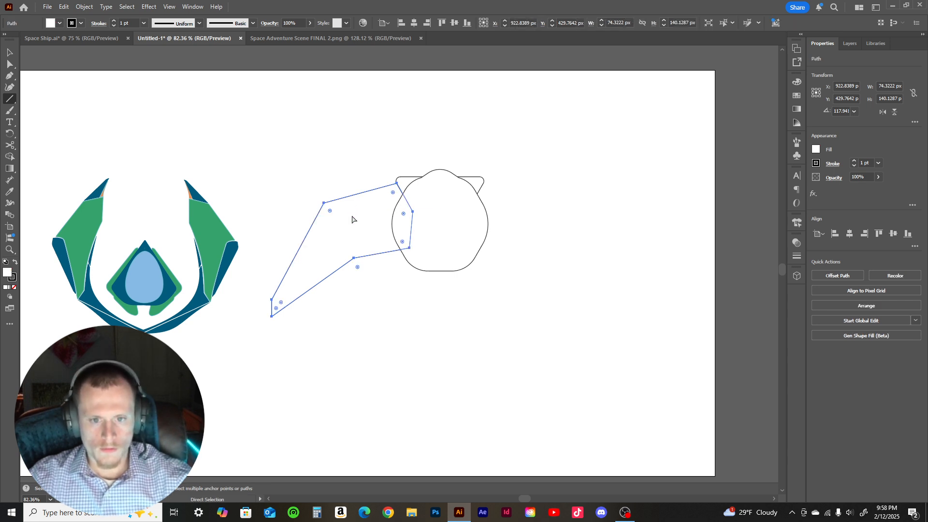
mouse_move(353, 259)
left_mouse_down()
mouse_move(341, 211)
mouse_move(324, 204)
left_mouse_up()
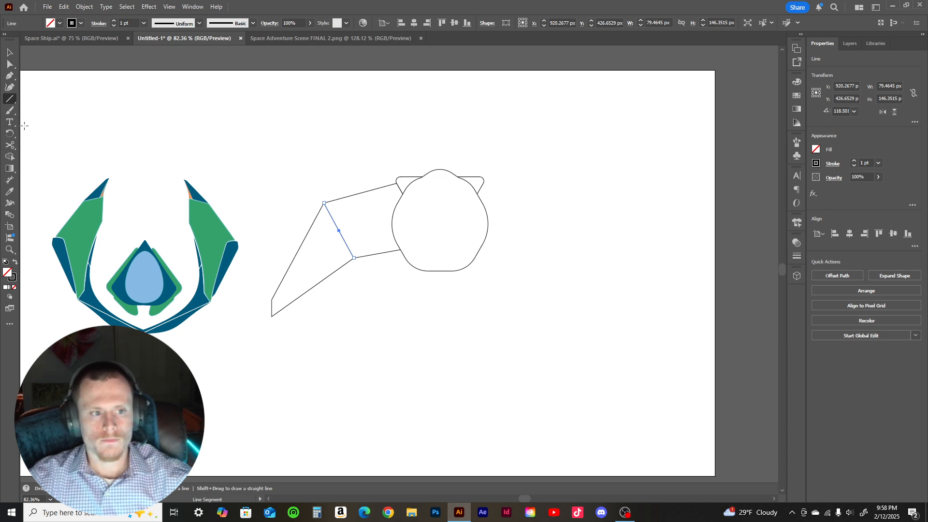
- Split the outer section off the wing along the dividing line with the Shape Builder tool
left_click(11, 157)
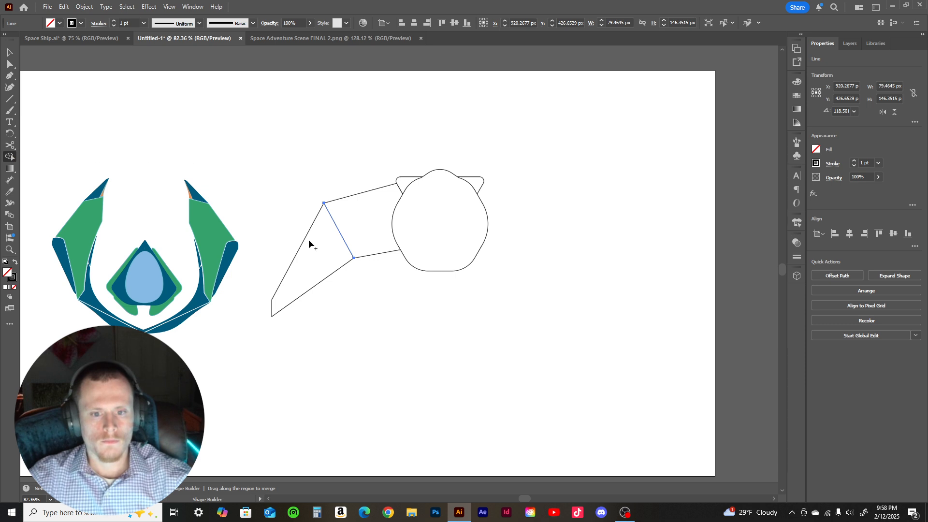
key("v")
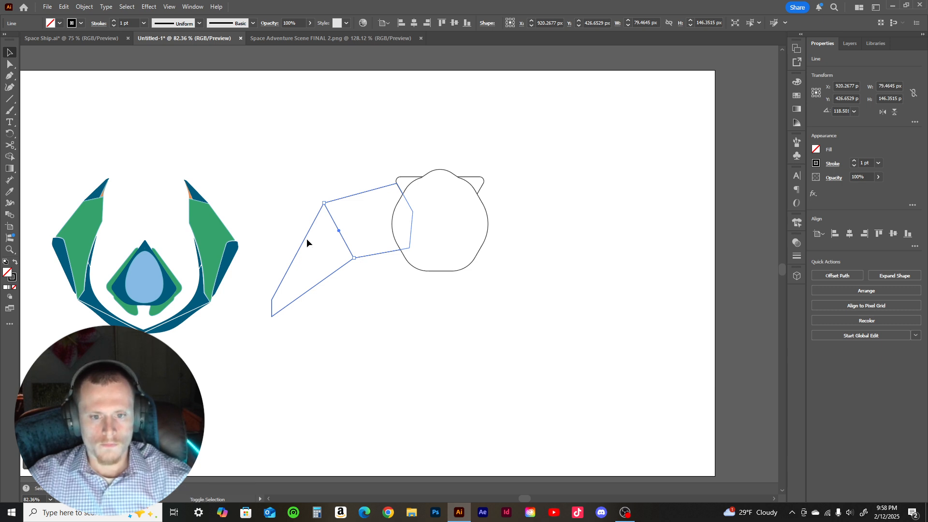
left_click_drag(306, 239, 264, 205)
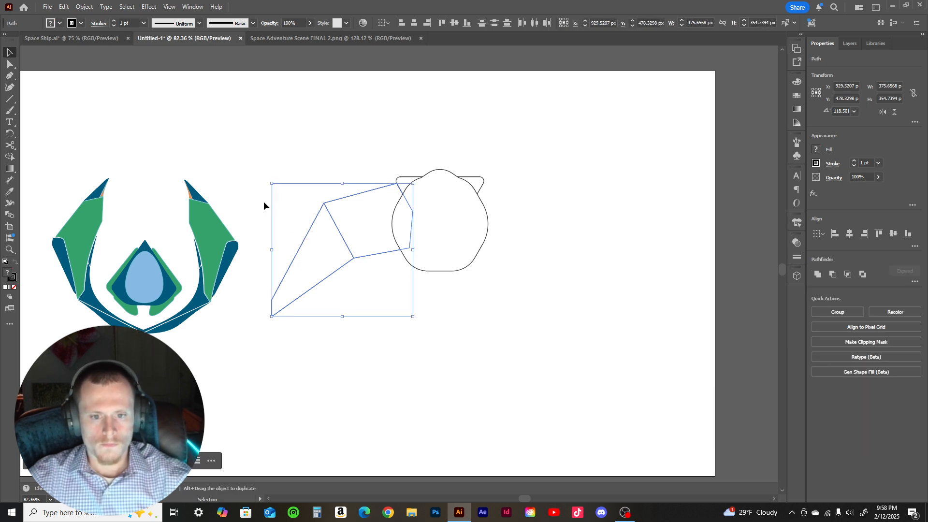
left_click(10, 157)
left_click(318, 235)
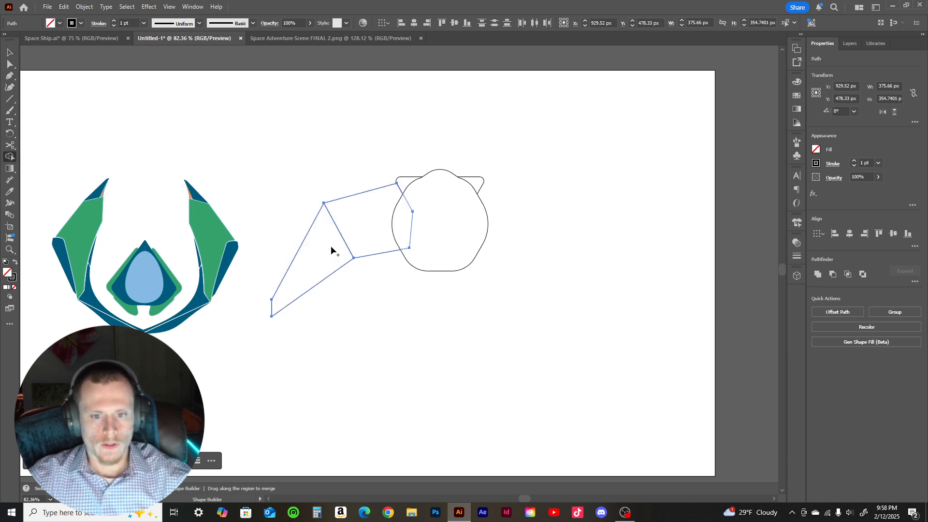
- Shift the outer wing section slightly away from the inner one to X 844 px, leaving a narrow gap
key("v")
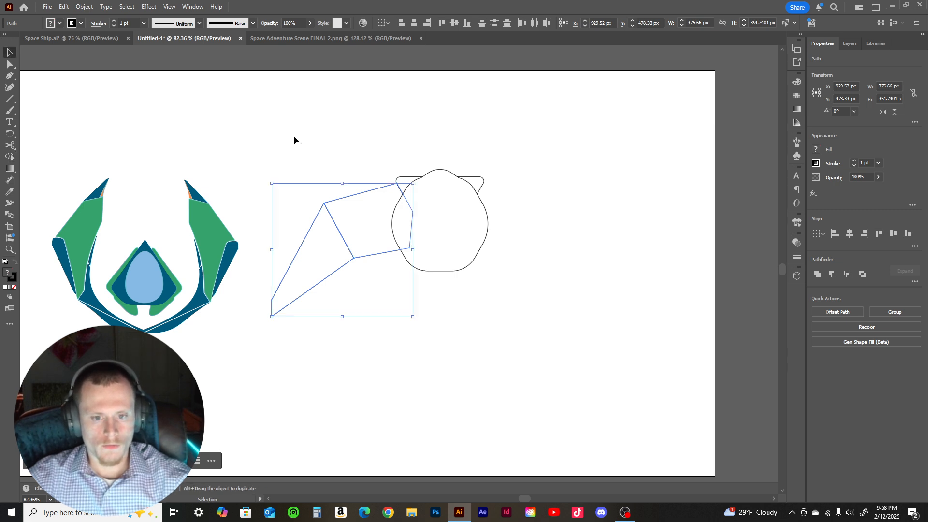
left_click(320, 237)
mouse_move(314, 227)
left_mouse_down()
mouse_move(305, 235)
mouse_move(294, 216)
mouse_move(307, 236)
mouse_move(310, 224)
left_mouse_up()
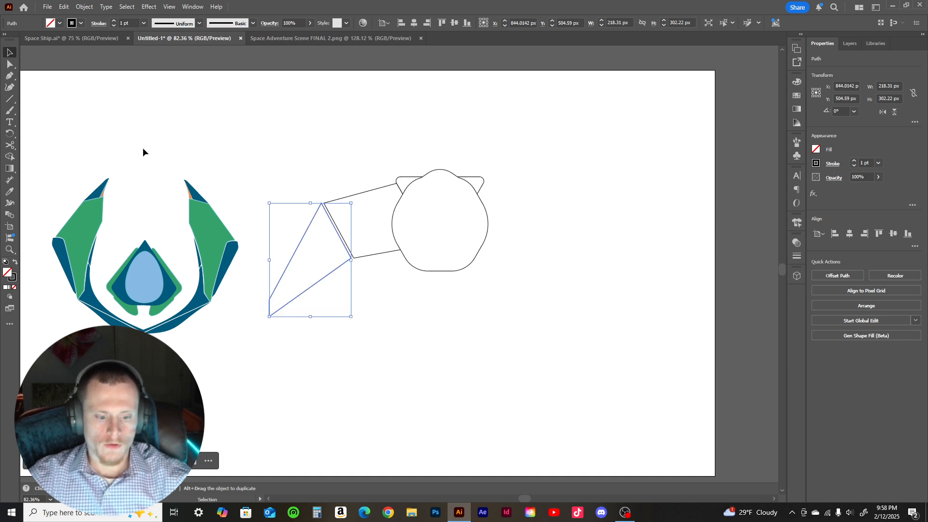
- Round the corners of the outer and inner wing sections slightly
key("a")
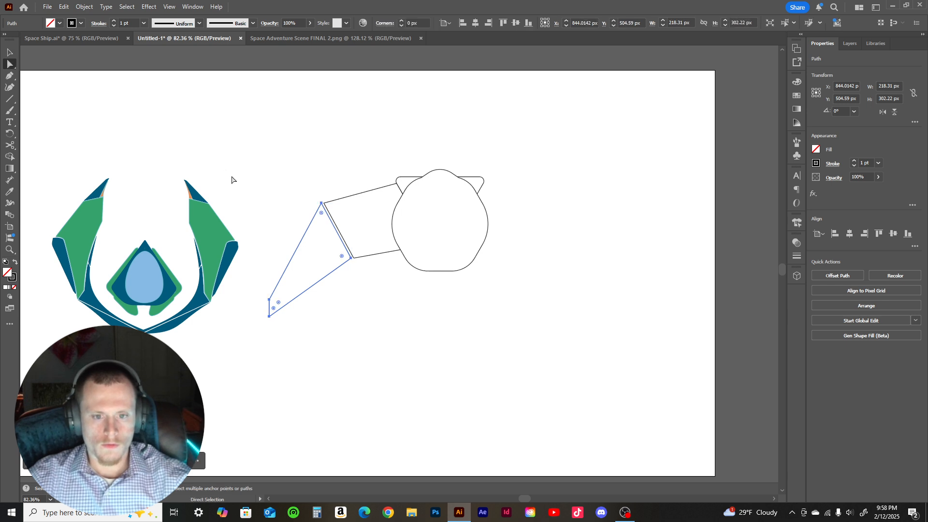
left_click_drag(323, 213, 327, 205)
left_click(331, 208)
left_click(338, 166)
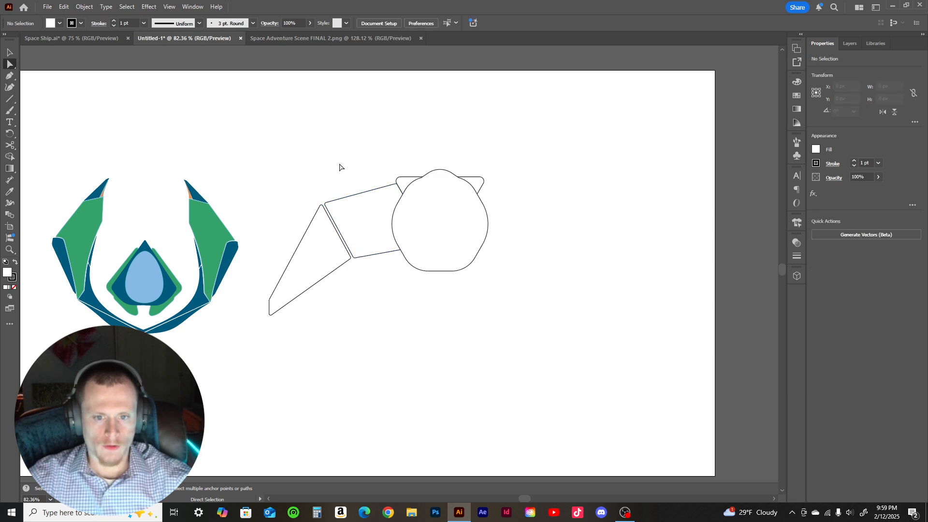
- Increase the corner rounding of the triangle behind the hull, bringing its outline to about 228 by 181 px
left_click(413, 177)
left_click(412, 178)
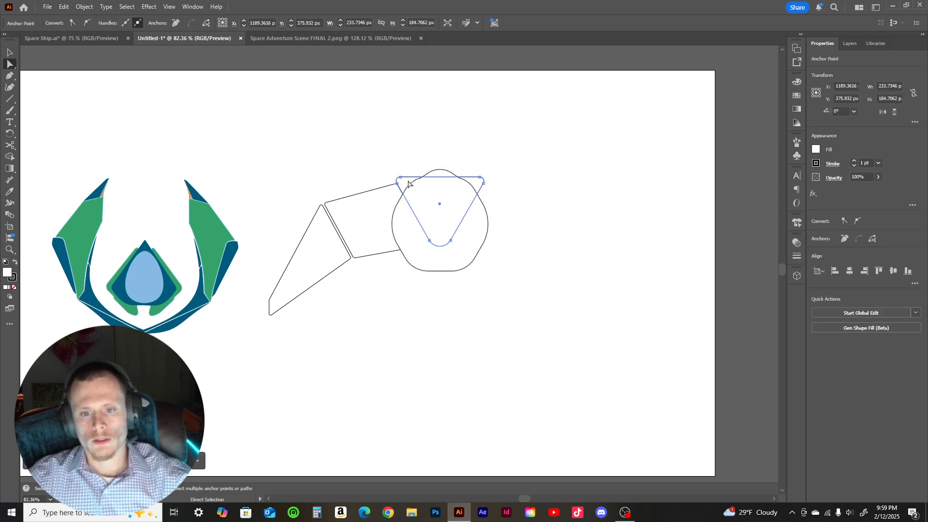
left_click(430, 201)
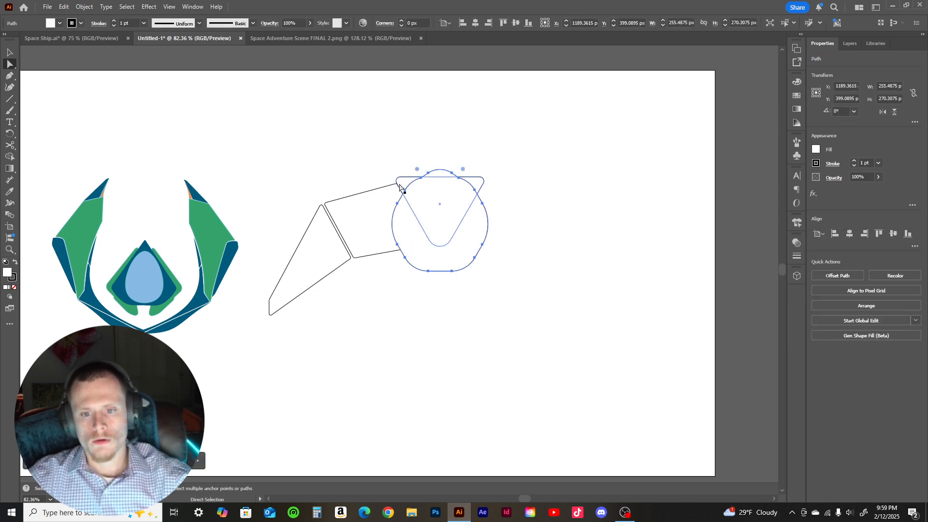
left_click(399, 187)
mouse_move(402, 185)
left_mouse_down()
mouse_move(395, 182)
mouse_move(404, 185)
left_mouse_up()
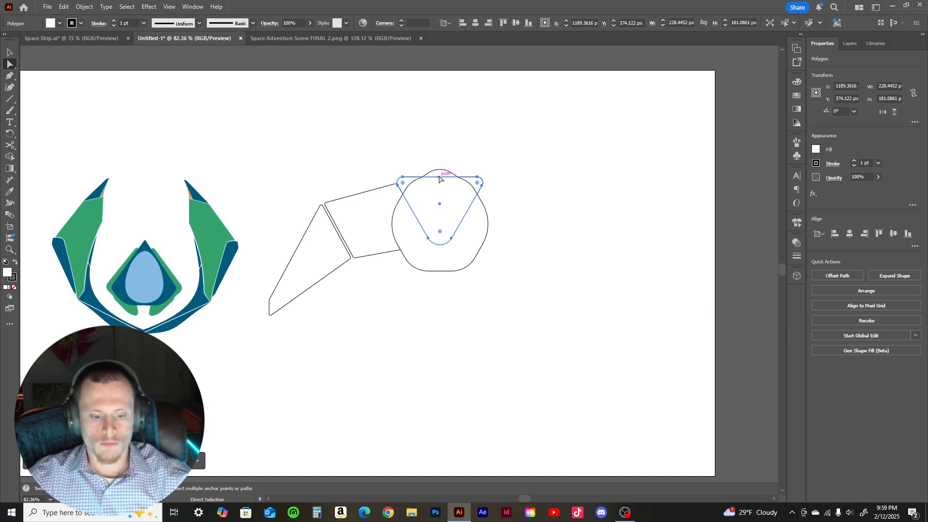
- Try to scale the rounded triangle down to about 216 by 171 px and undo the resize
key("v")
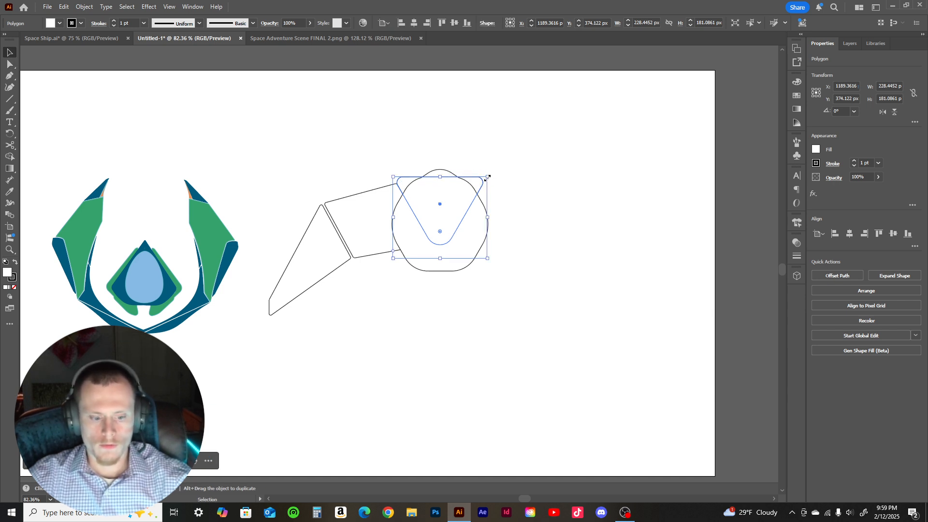
left_click_drag(487, 178, 488, 179)
left_click_drag(486, 178, 485, 178)
left_click(481, 163)
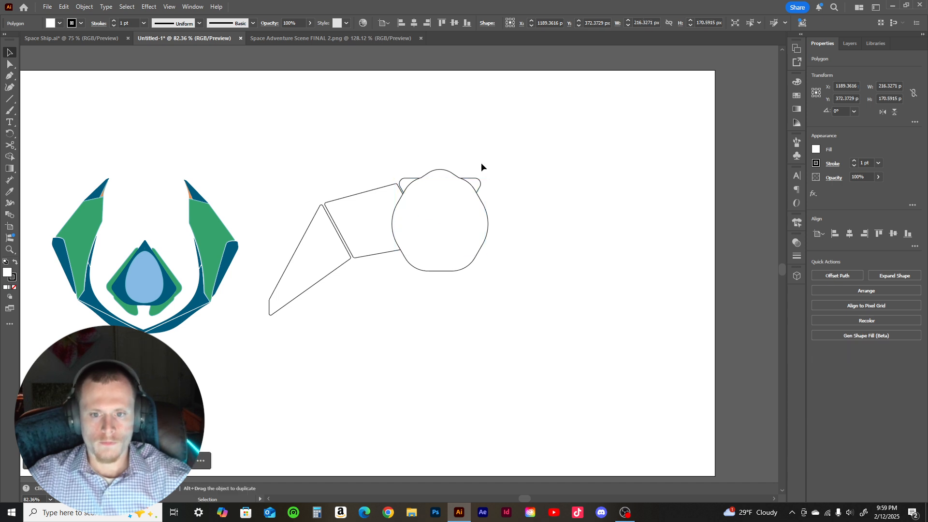
key("ctrl+z")
left_click(433, 153)
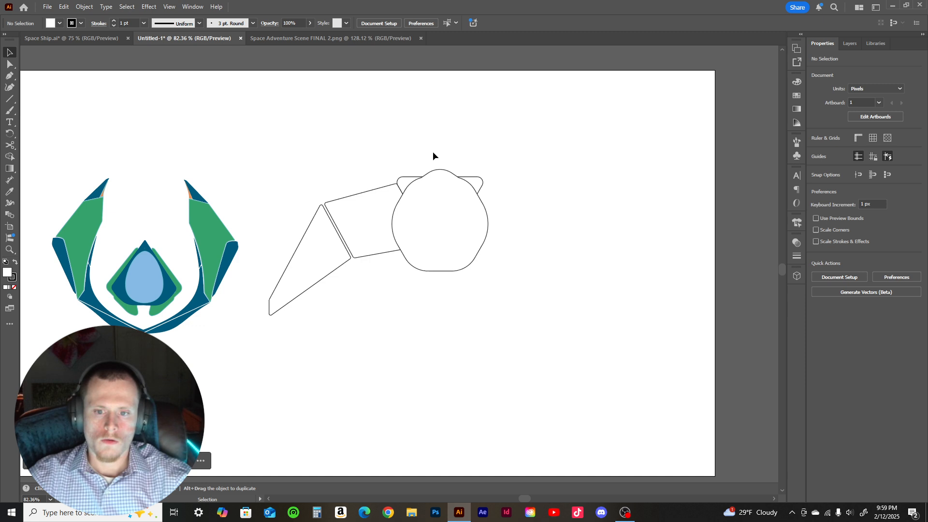
- Toggle the last resize of the rounded triangle behind the hull to compare its two sizes
key("ctrl+z")
key("ctrl+z")
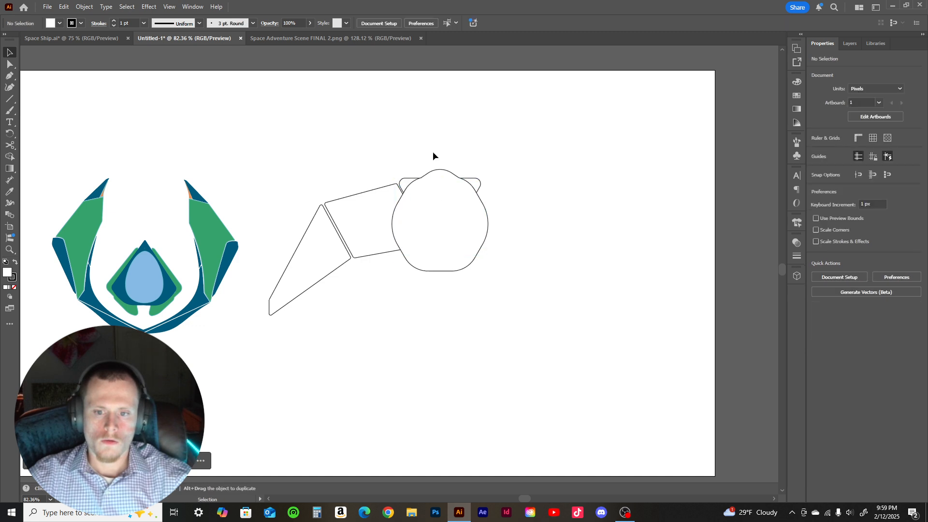
key("ctrl+z")
left_click(433, 154)
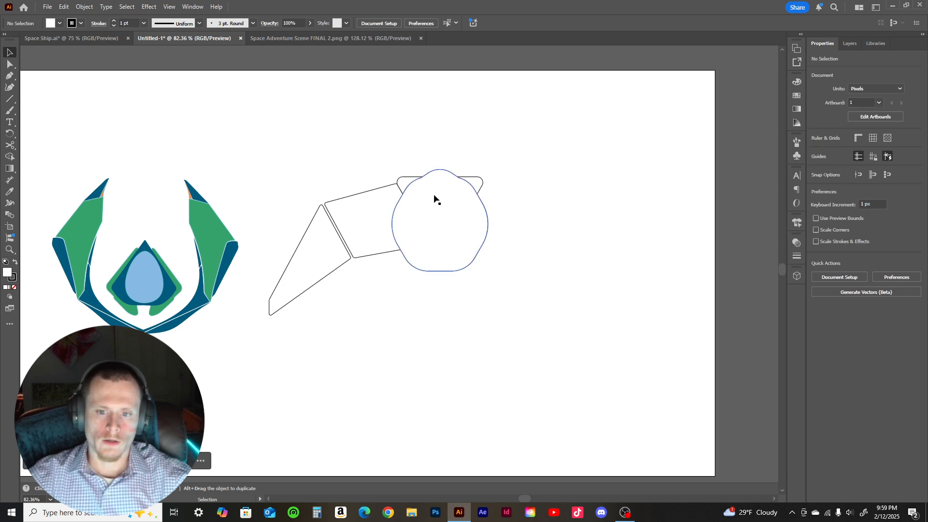
key("ctrl+z")
left_click(454, 124)
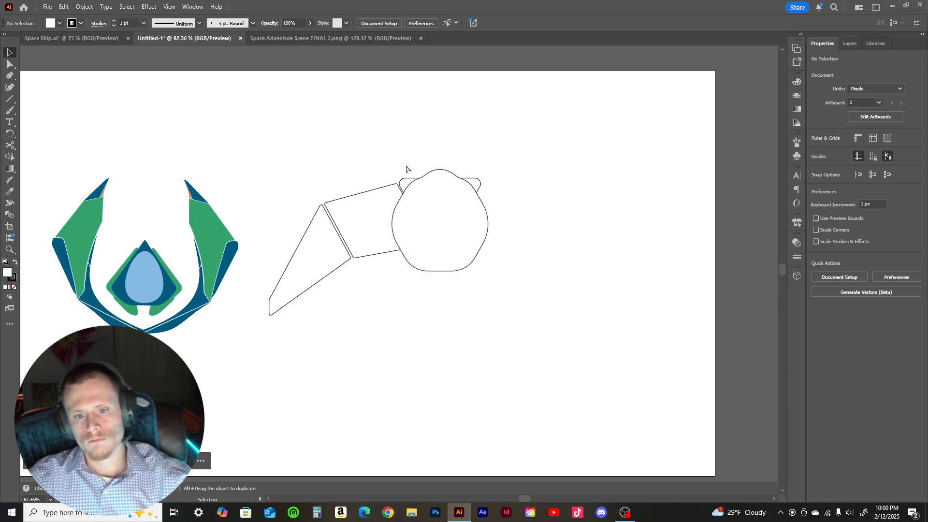
key("ctrl+z")
left_click(434, 147)
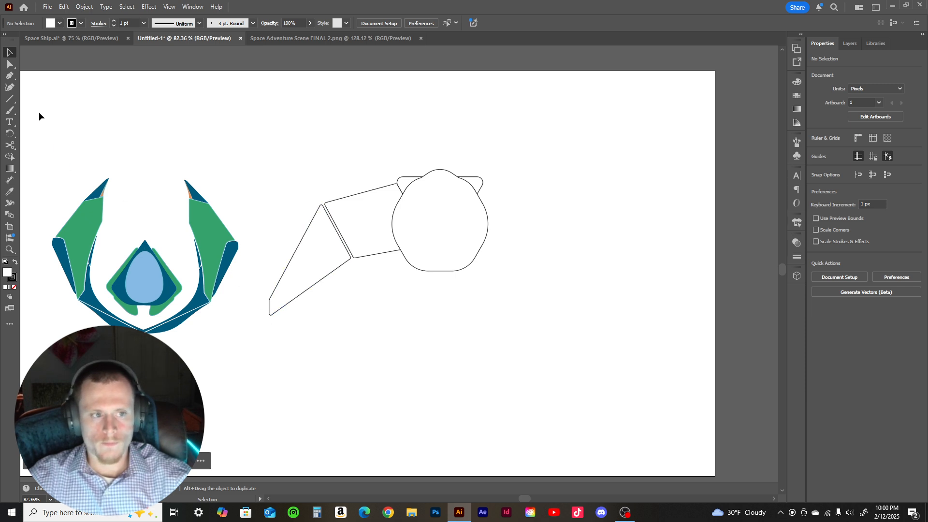
- Try to outline a small four-point piece at the outer wing section's tip with the Pen tool and undo it
left_click(9, 76)
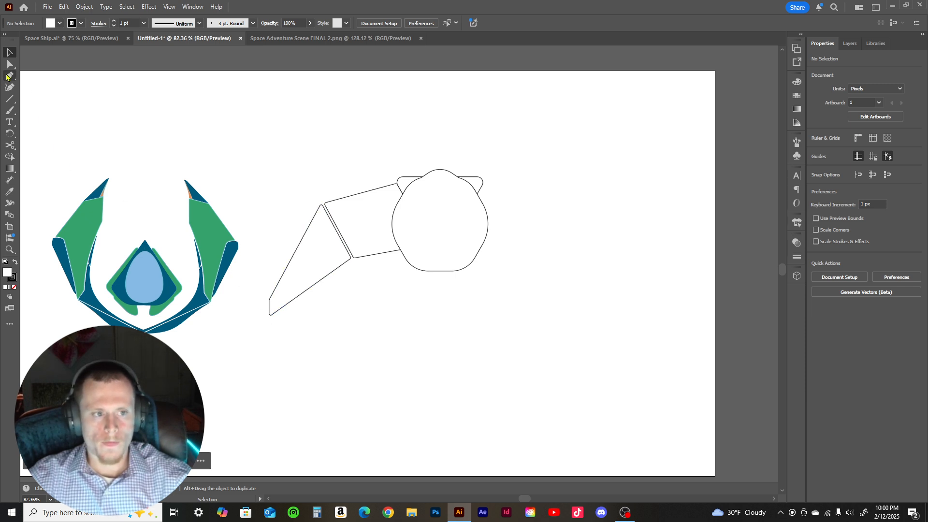
left_click(269, 300)
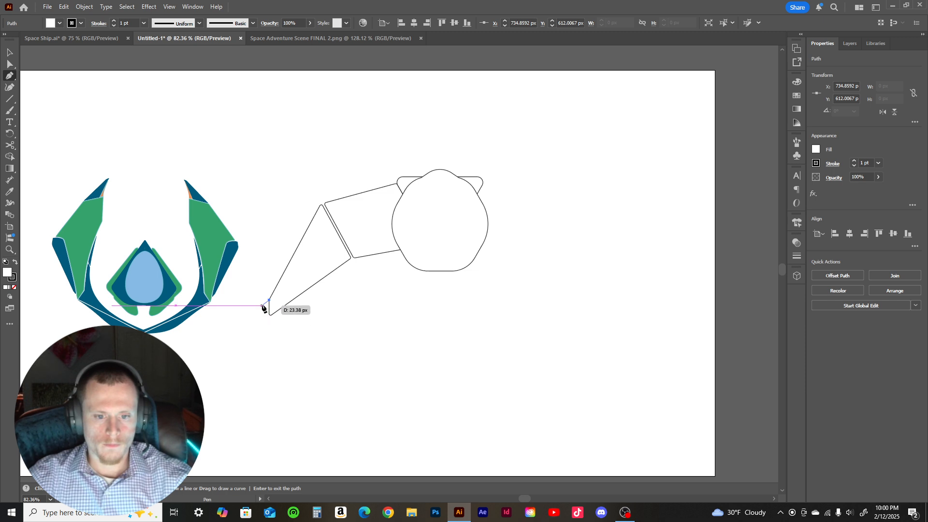
left_click(263, 306)
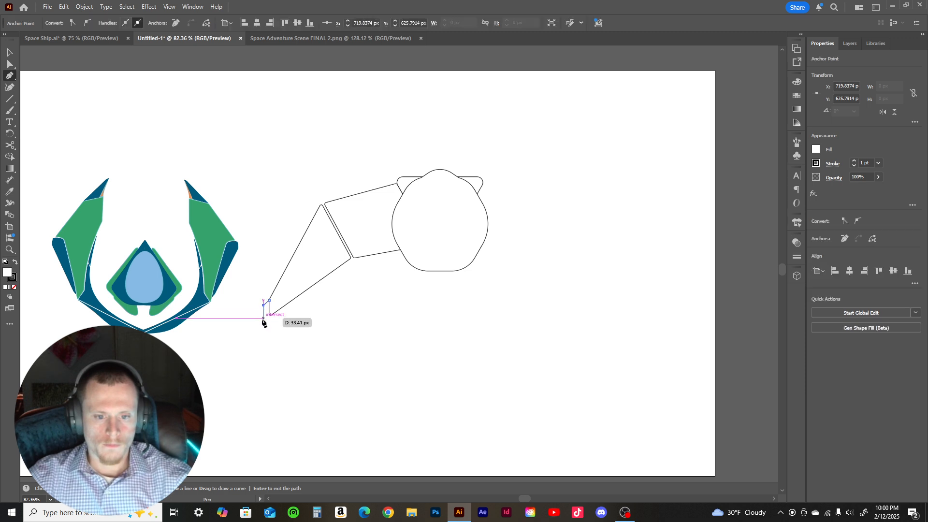
left_click(264, 319)
left_click(269, 314)
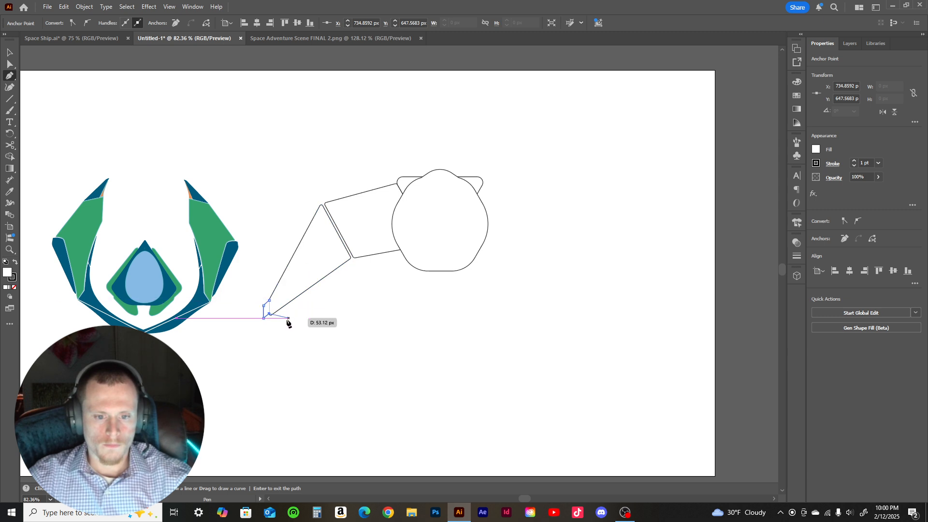
key("Return")
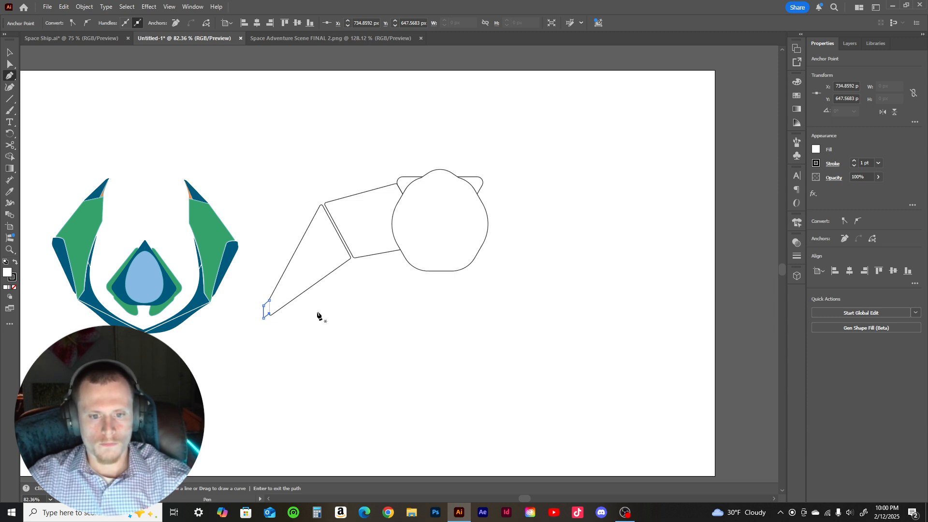
key("ctrl+z")
key("ctrl+z")
key("ctrl+z")
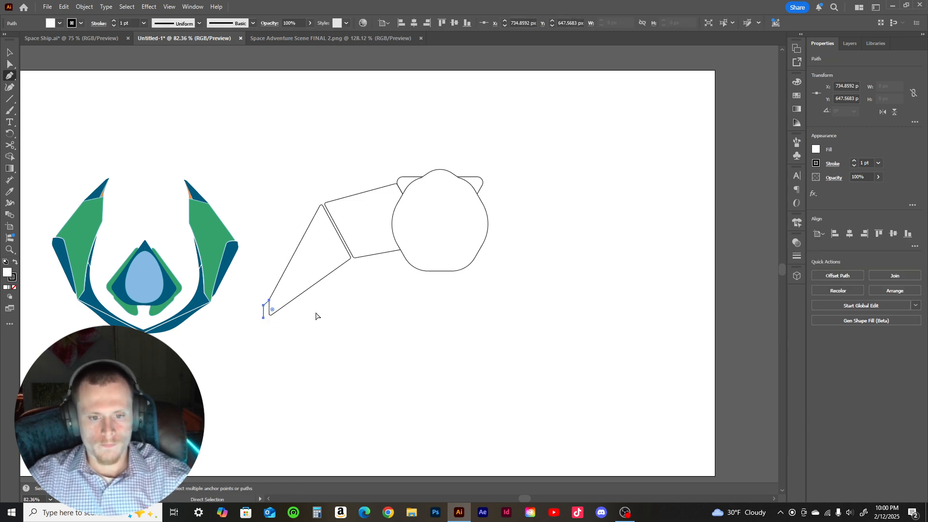
- Draw a closed, angular four-point panel about 209 by 180 px along the outer wing section's lower edge with the Pen tool
left_click(269, 314)
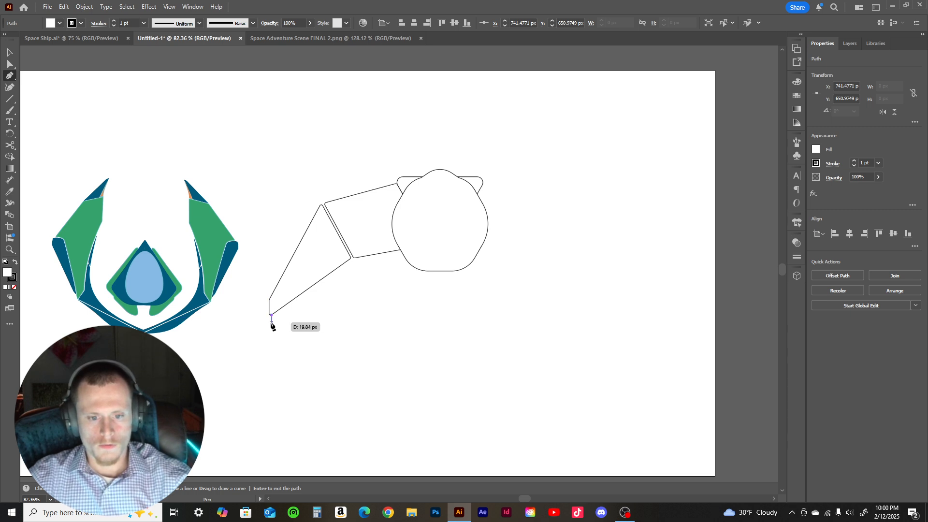
left_click_drag(271, 327, 285, 320)
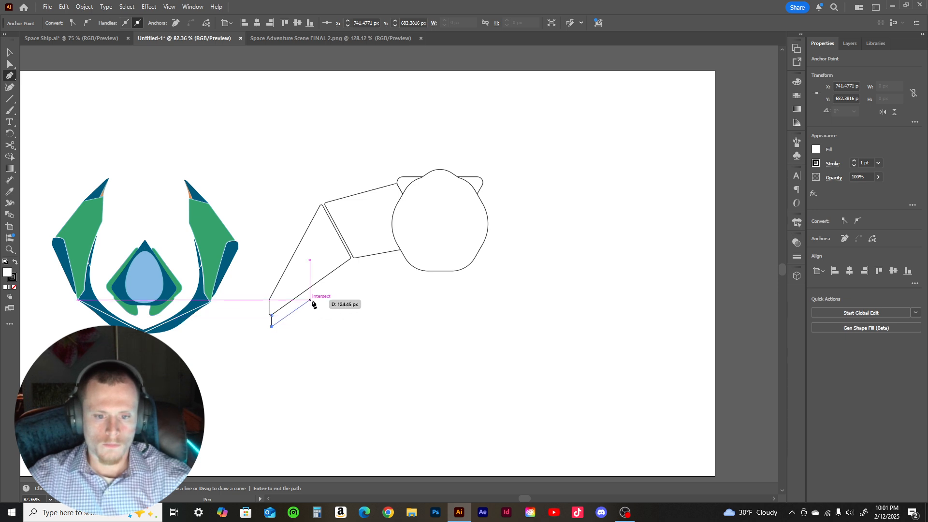
left_click(310, 300)
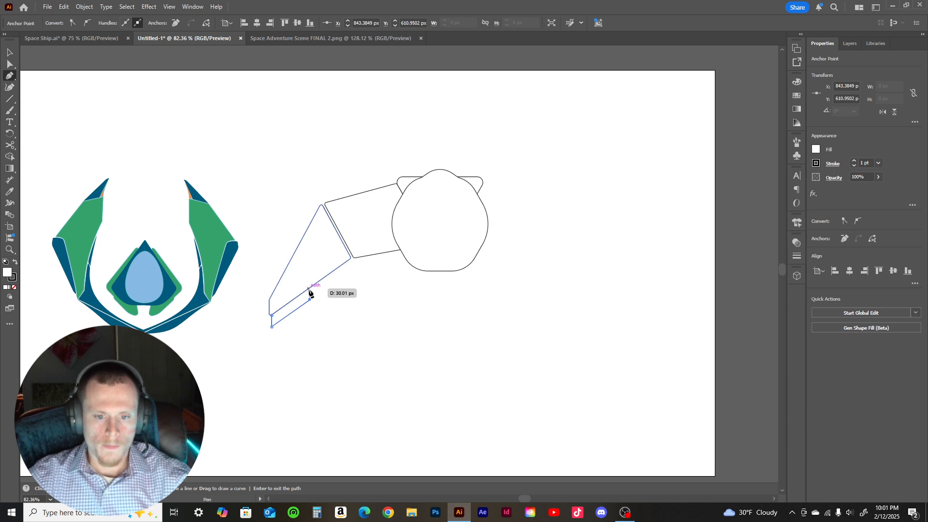
left_click(349, 261)
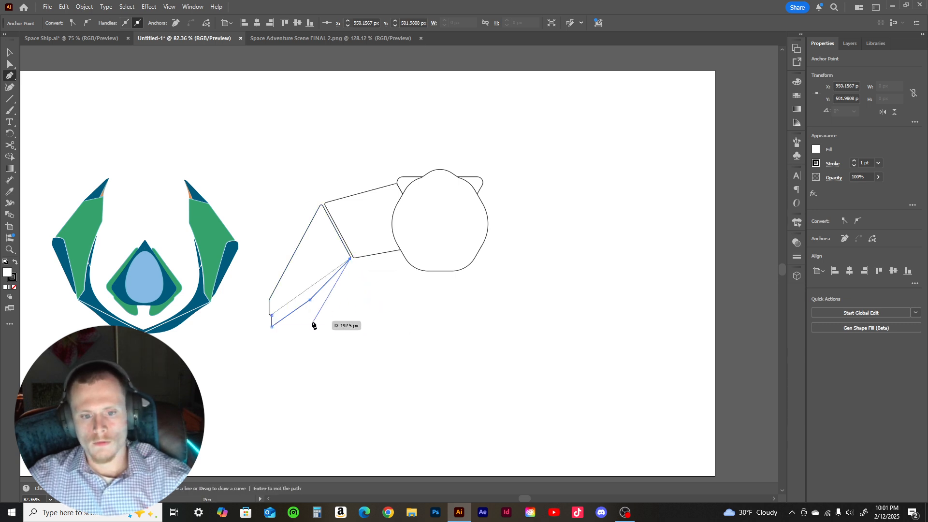
left_click(272, 315)
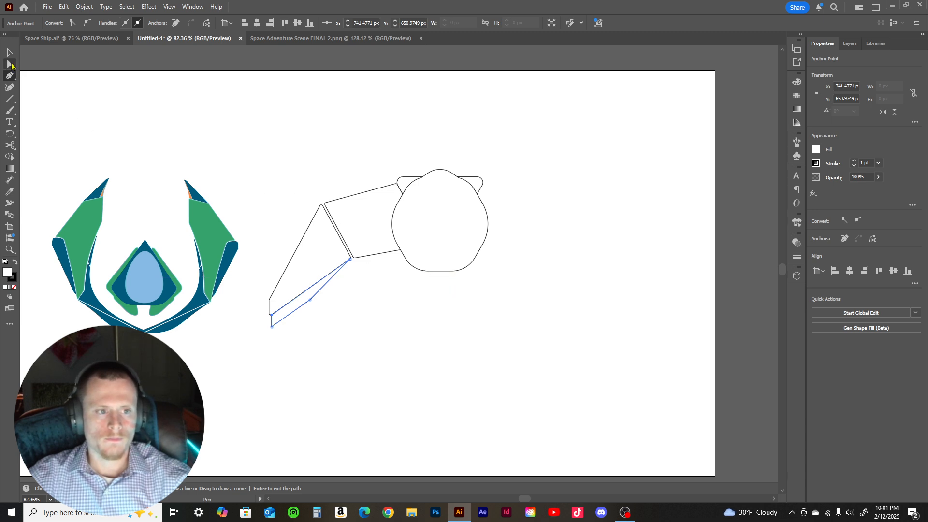
- Round the corners of the new lower wing panel, using about 30 px for the upper corner at its wingtip end
left_click(10, 64)
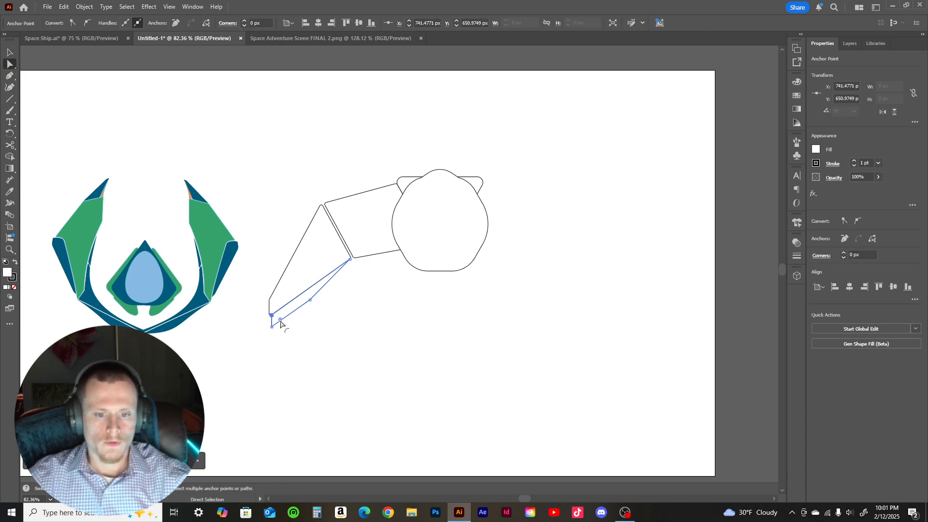
mouse_move(283, 319)
left_mouse_down()
mouse_move(320, 297)
mouse_move(270, 323)
mouse_move(279, 333)
left_mouse_up()
left_click(291, 309)
left_click(283, 317)
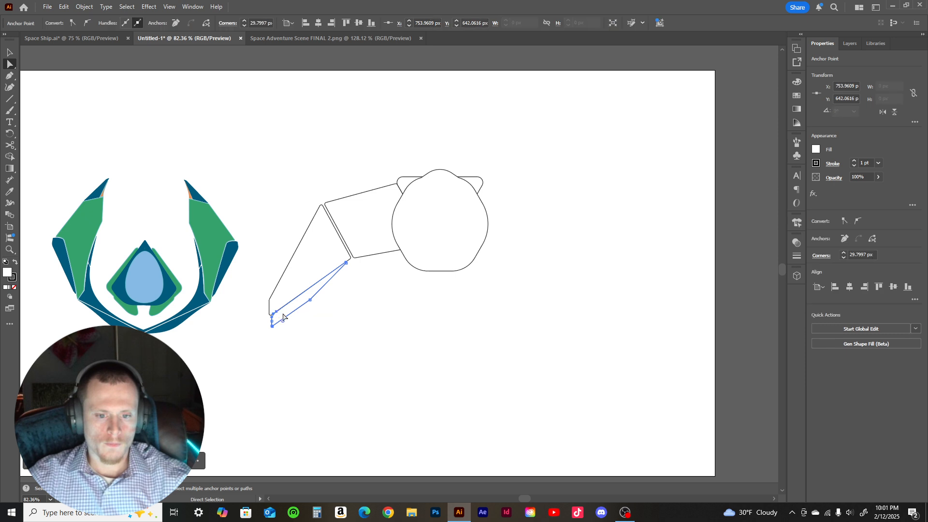
left_click(302, 329)
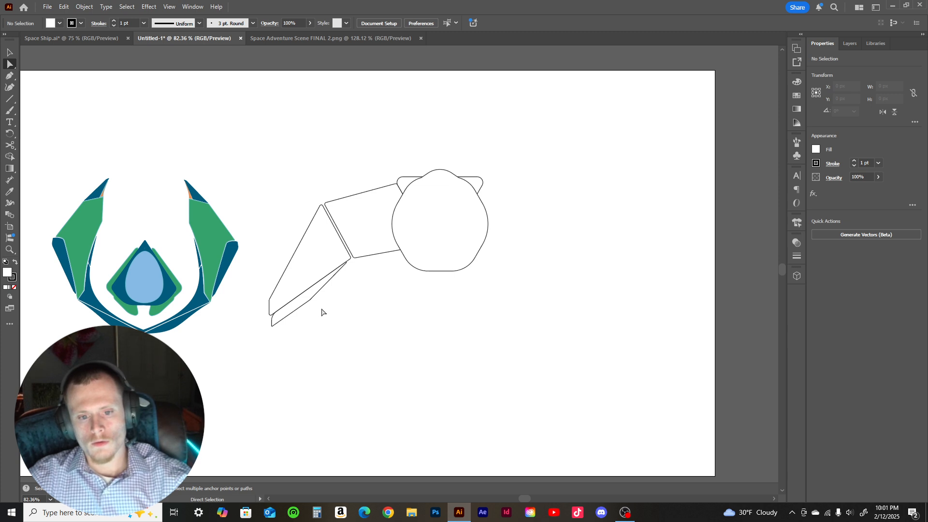
- Make the panel's pointed ends sharp again and set the rounding of its upper wingtip corner to about 28.6 px
left_click(285, 314)
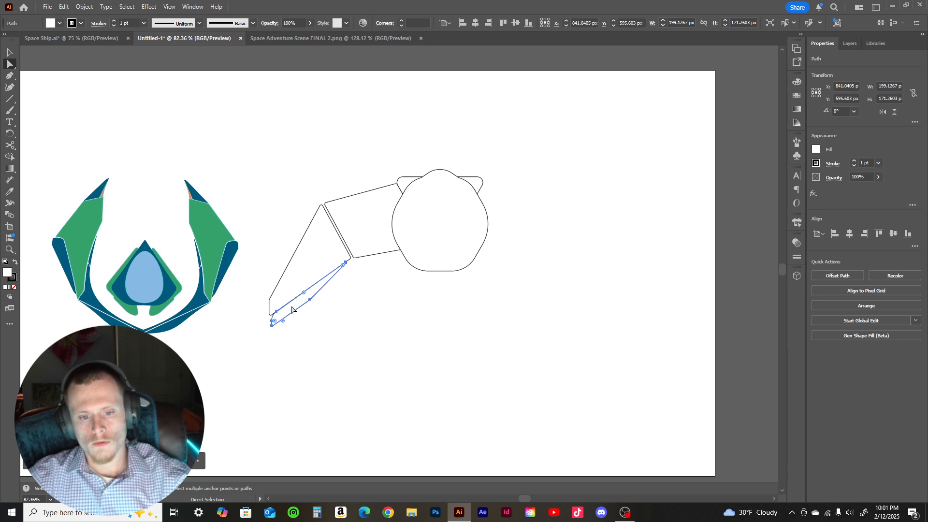
left_click(281, 296)
left_click(274, 318)
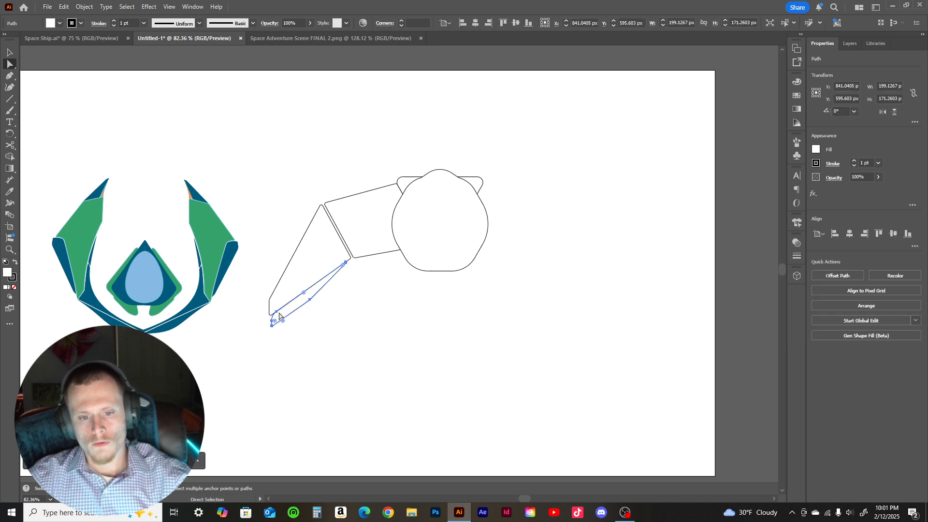
left_click_drag(306, 296, 325, 322)
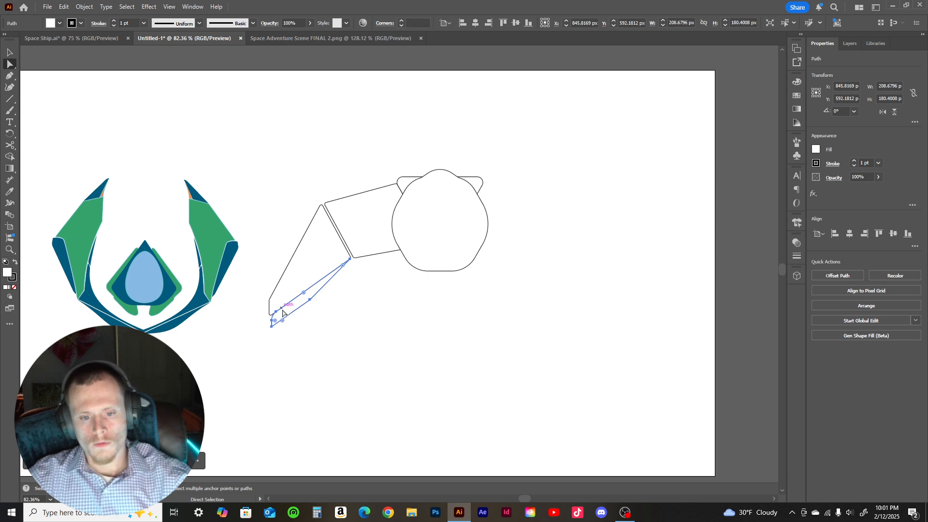
left_click(276, 320)
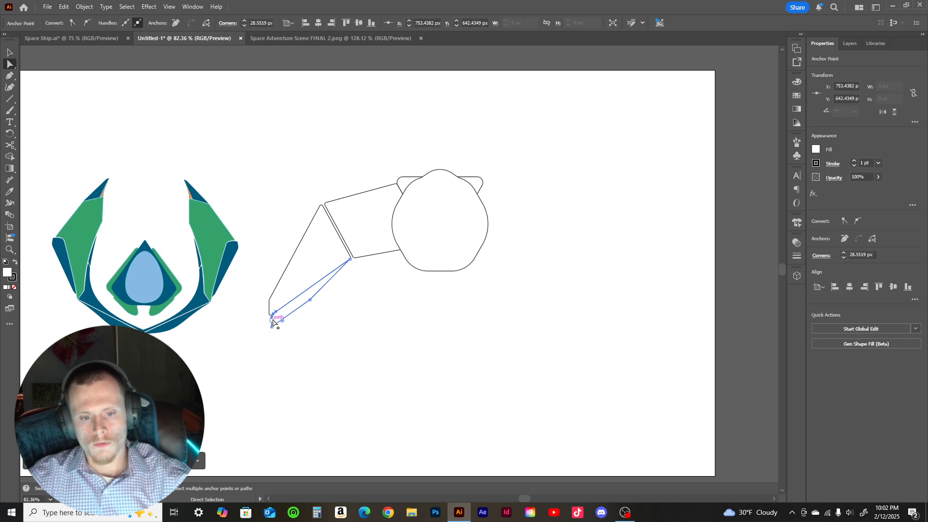
left_click(292, 312)
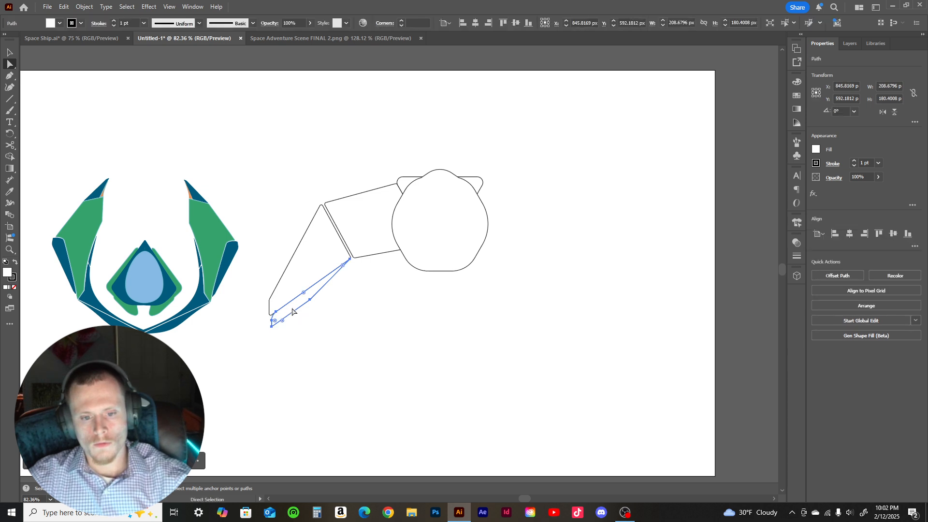
left_click(276, 312)
left_click(347, 317)
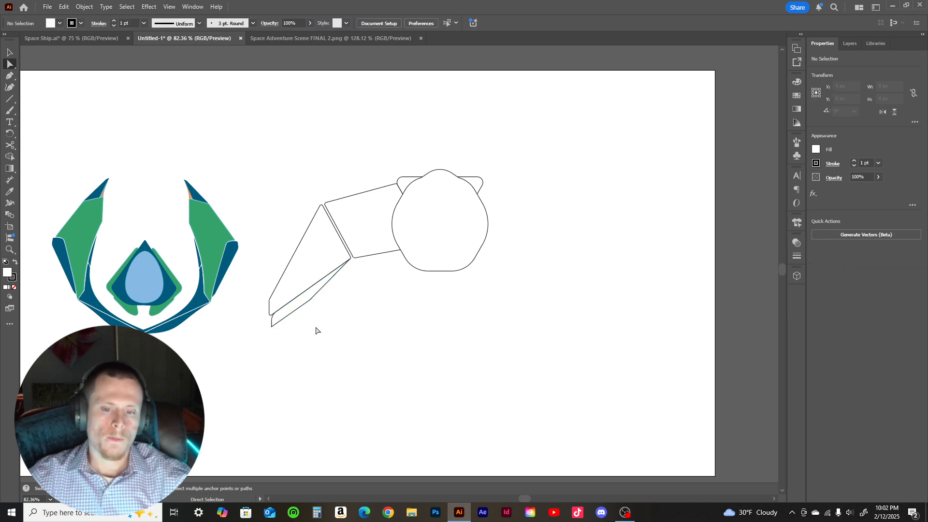
- Flip the lower wing panel vertically
left_click(279, 326)
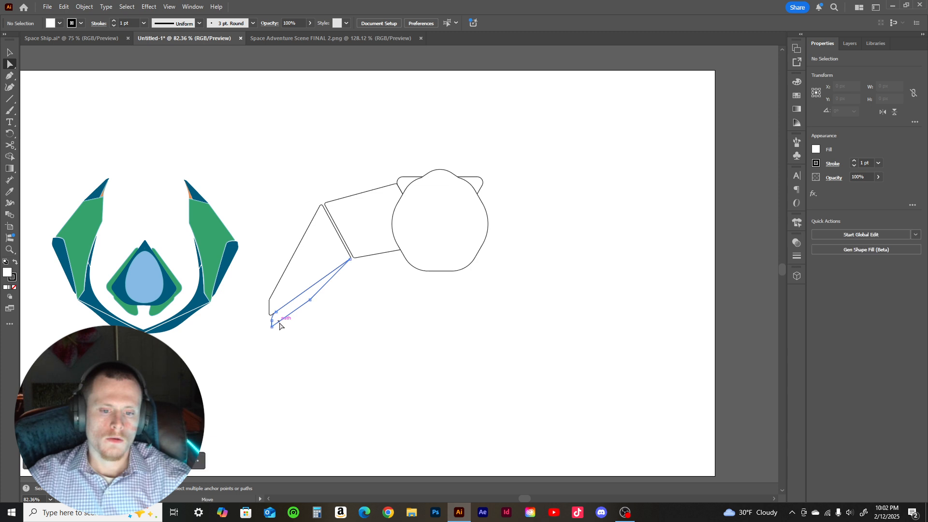
key("z")
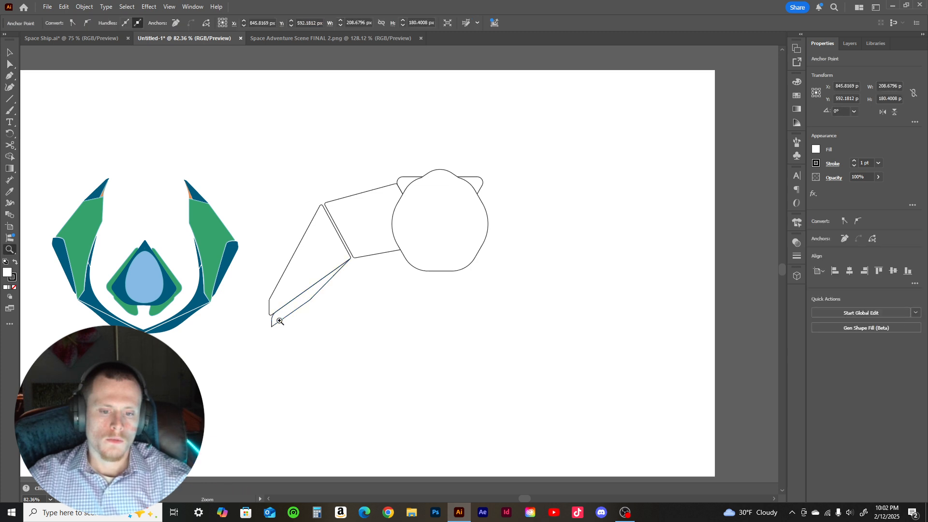
left_click_drag(276, 317, 435, 317)
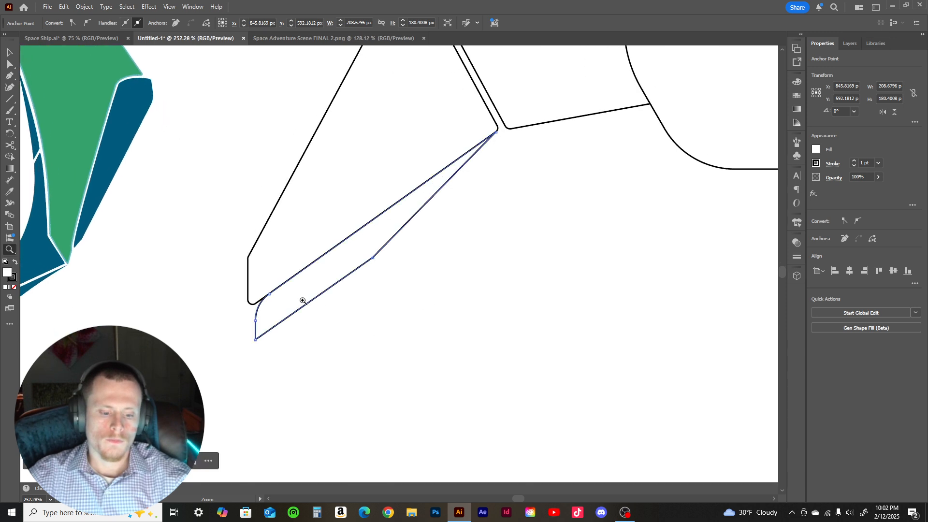
key("v")
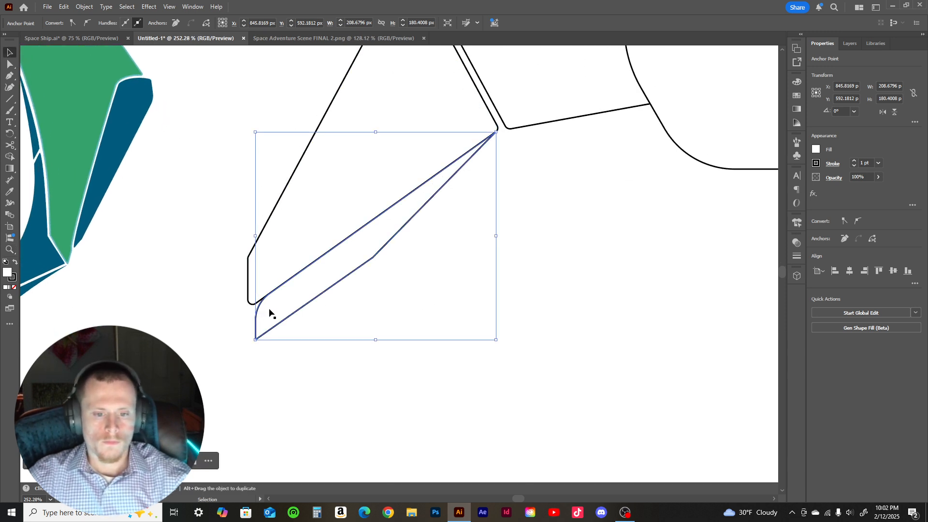
left_click(269, 309)
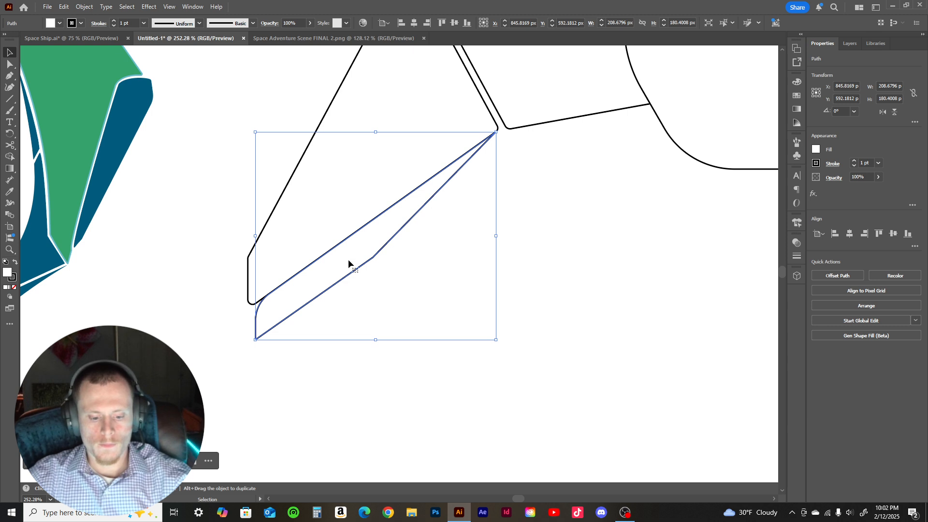
left_click(897, 113)
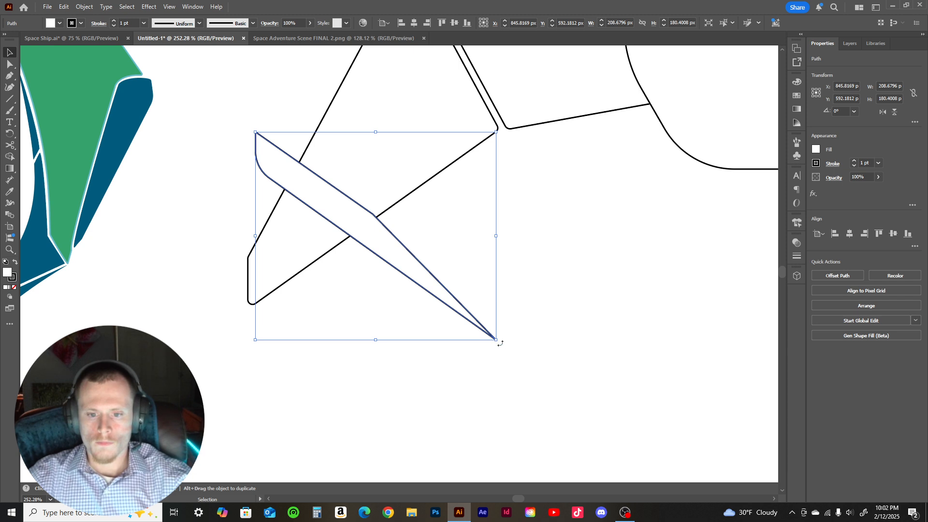
- Rotate the flipped panel to about 251° and place it parallel to the outer wing's lower edge with a narrow gap, at about X 863, Y 581 px
left_click_drag(500, 344, 184, 353)
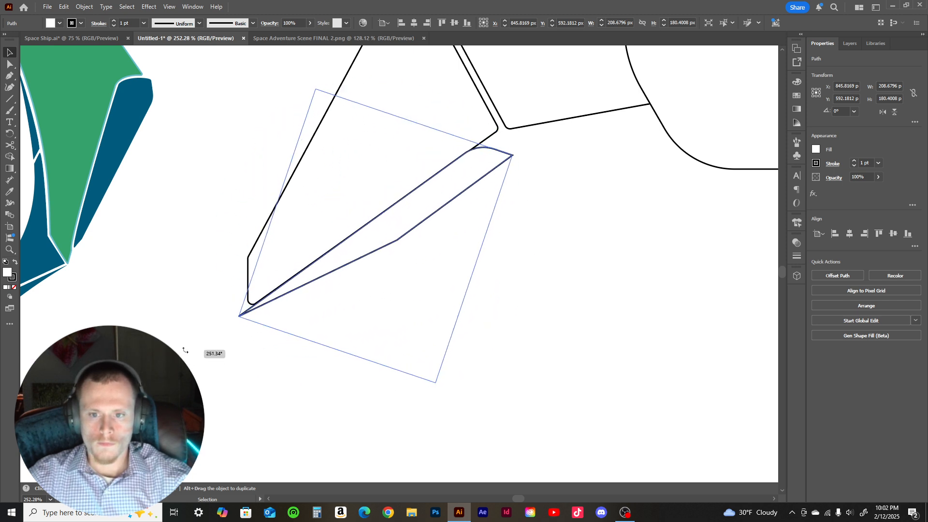
left_click_drag(332, 266, 359, 259)
left_click_drag(460, 376, 460, 378)
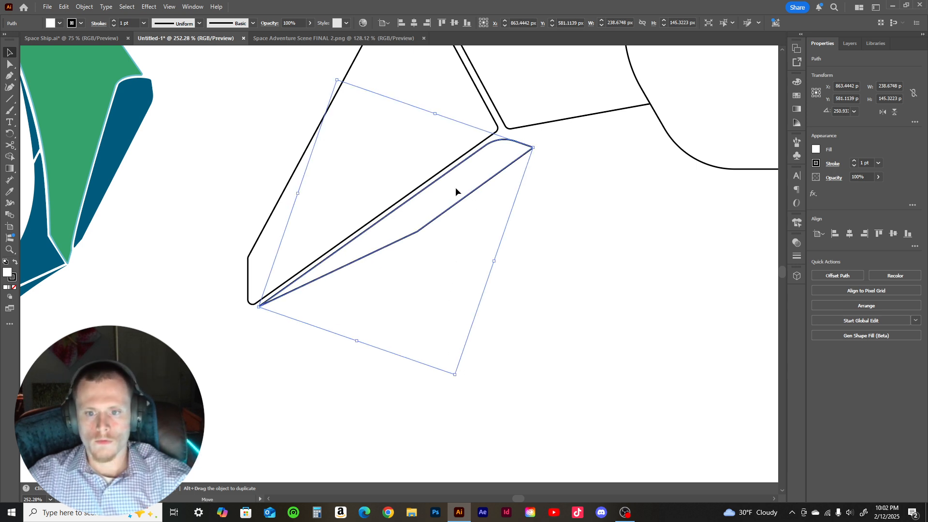
left_click_drag(455, 192, 458, 191)
left_click(578, 178)
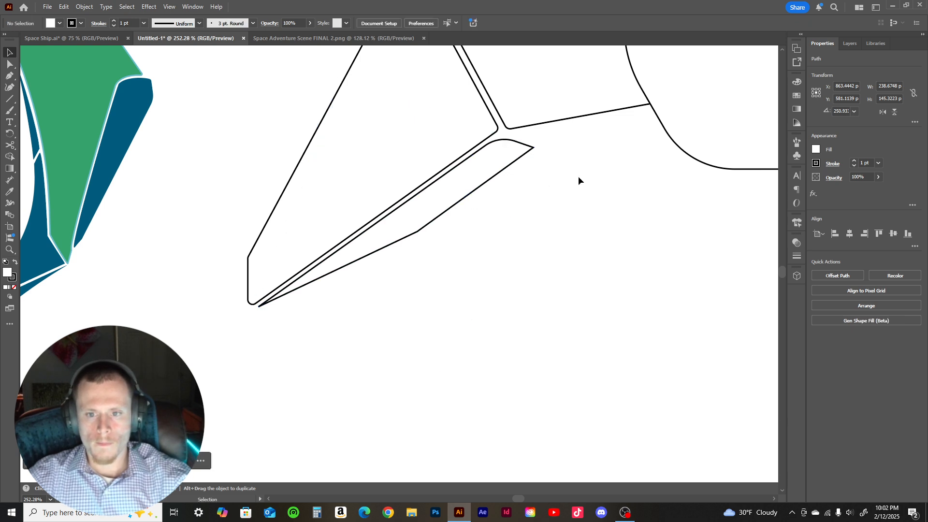
- Scale the lower wing panel to about 236 × 144 px and shift it slightly toward the hull, to about X 869, Y 581 px
key("z")
left_click_drag(574, 179, 450, 205)
left_click_drag(637, 180, 482, 239)
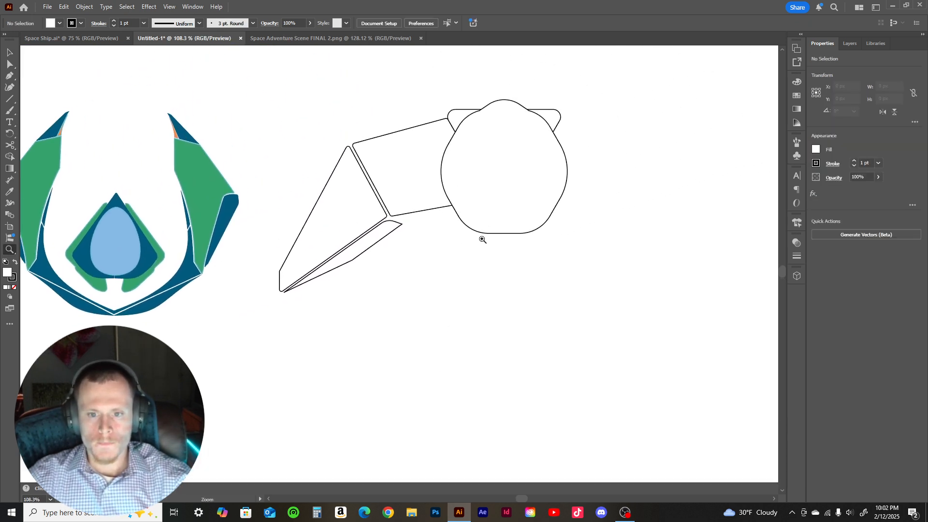
key("v")
left_click(388, 238)
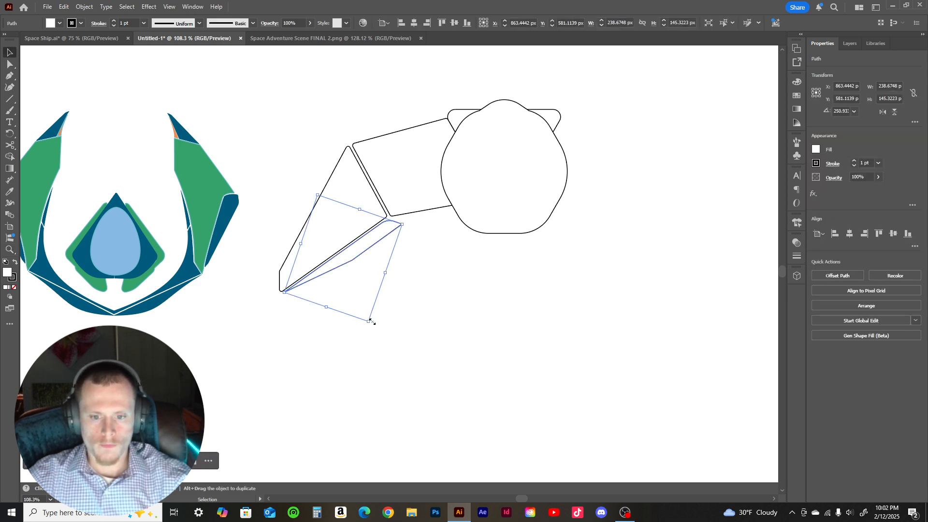
mouse_move(370, 321)
left_mouse_down()
mouse_move(365, 314)
mouse_move(379, 308)
mouse_move(371, 320)
left_mouse_up()
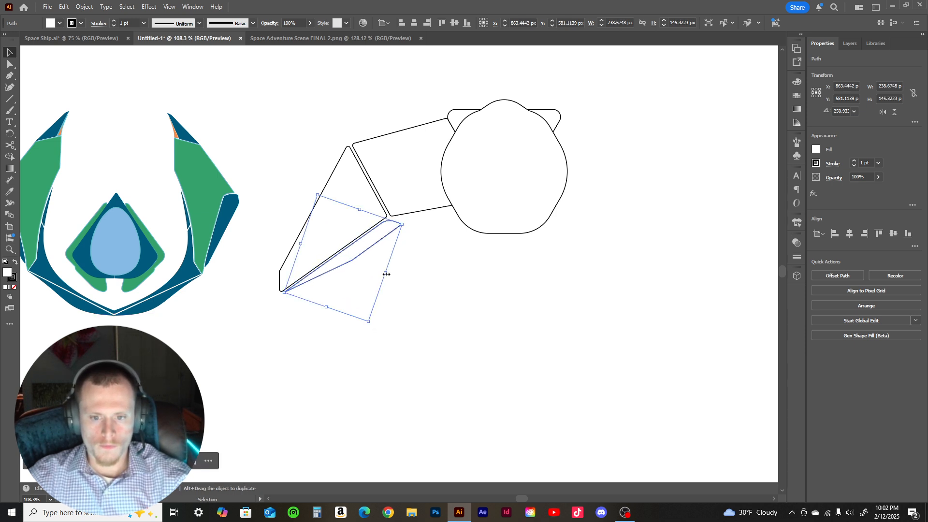
mouse_move(386, 274)
left_mouse_down()
mouse_move(369, 273)
mouse_move(385, 274)
left_mouse_up()
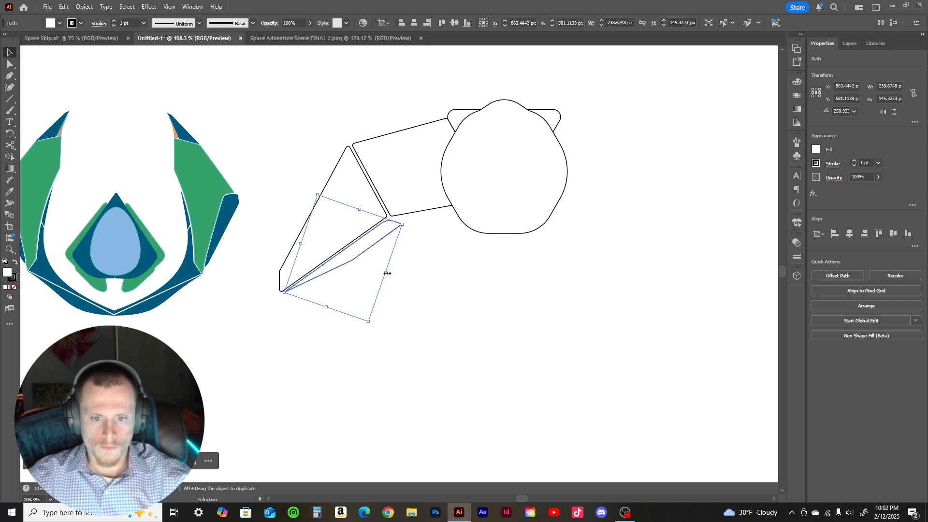
mouse_move(388, 274)
left_mouse_down()
mouse_move(373, 272)
mouse_move(381, 272)
left_mouse_up()
left_click_drag(367, 271, 387, 275)
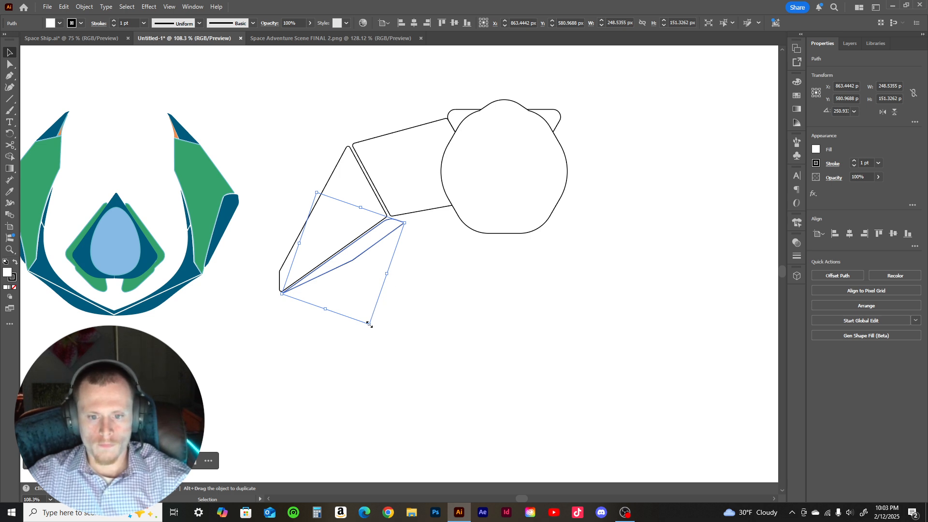
mouse_move(370, 325)
left_mouse_down()
mouse_move(363, 311)
mouse_move(367, 326)
left_mouse_up()
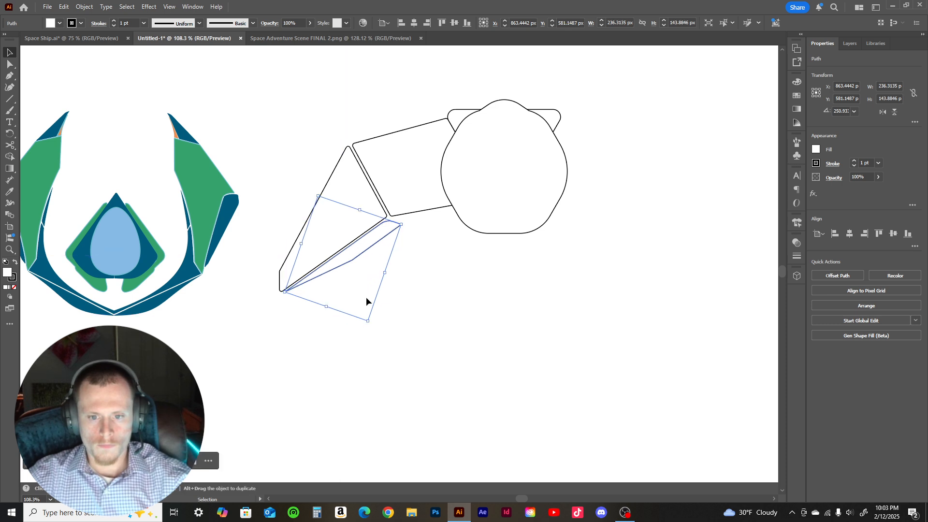
left_click(449, 232)
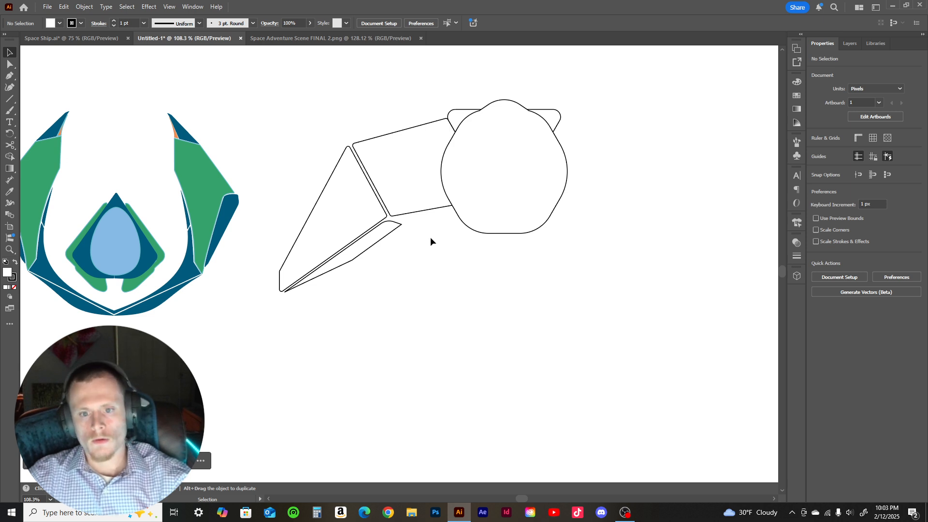
mouse_move(362, 248)
left_mouse_down()
mouse_move(360, 228)
mouse_move(350, 231)
mouse_move(363, 248)
mouse_move(374, 243)
mouse_move(230, 341)
mouse_move(378, 243)
left_mouse_up()
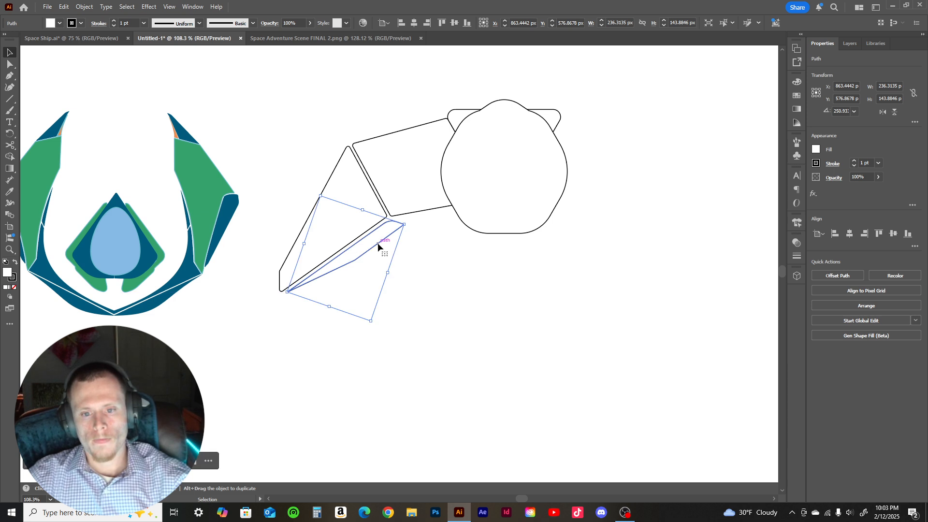
- Draw a closed four-point panel with the Pen tool beneath the inner wing segment, spanning from the outer lower panel's tip to the hull edge
left_click(10, 76)
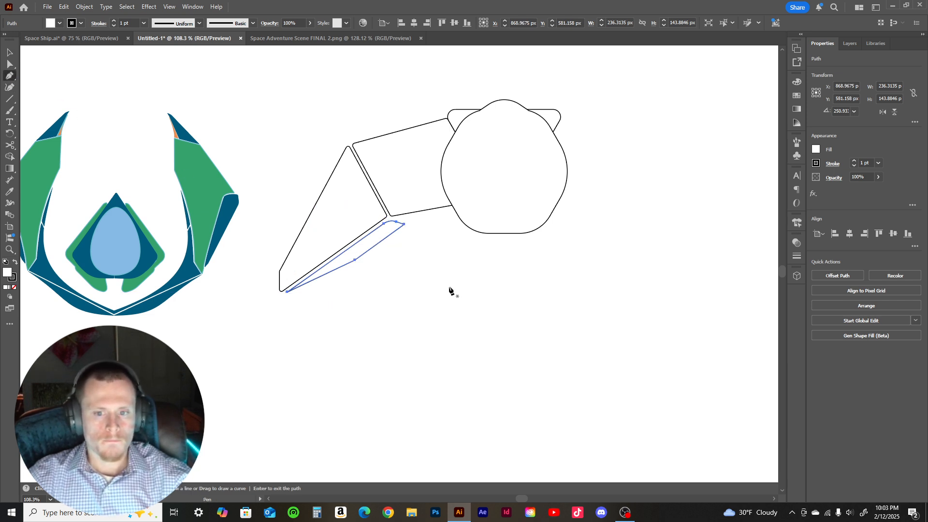
left_click(453, 207)
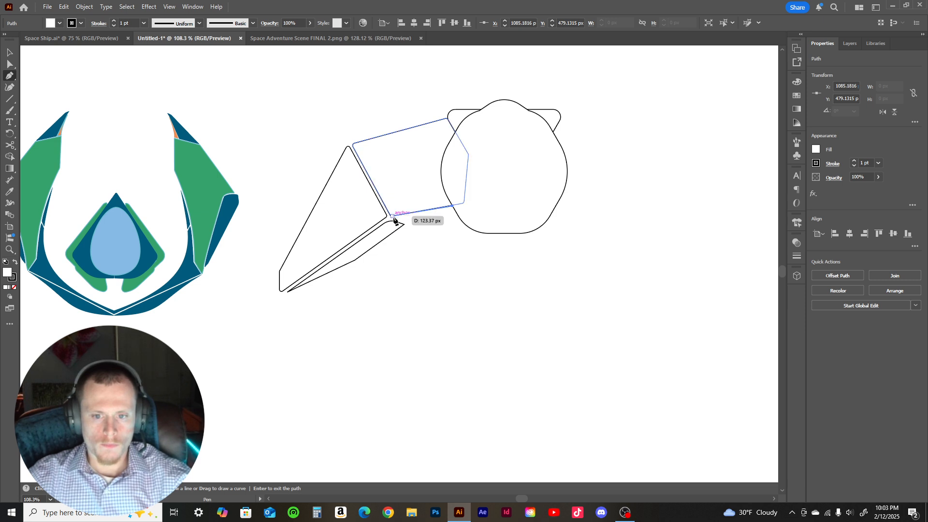
left_click(391, 215)
left_click(404, 224)
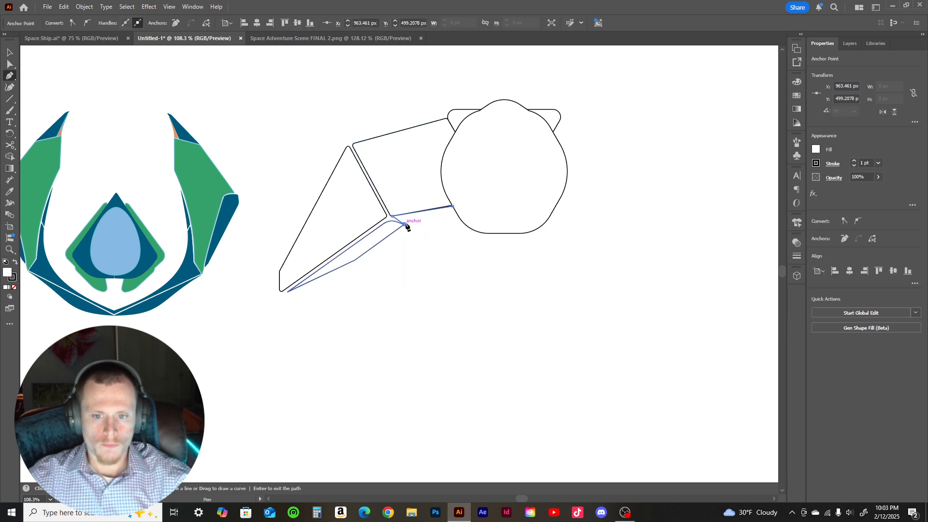
left_click(463, 221)
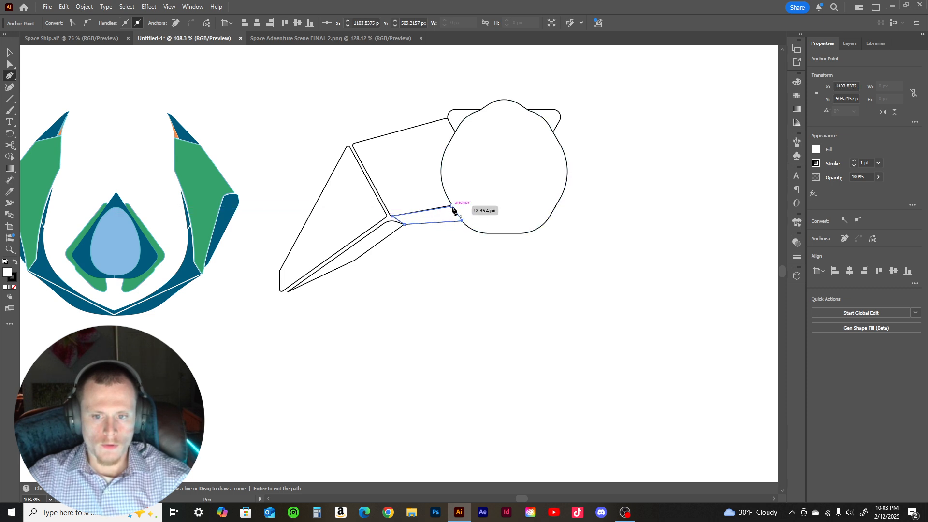
left_click(452, 207)
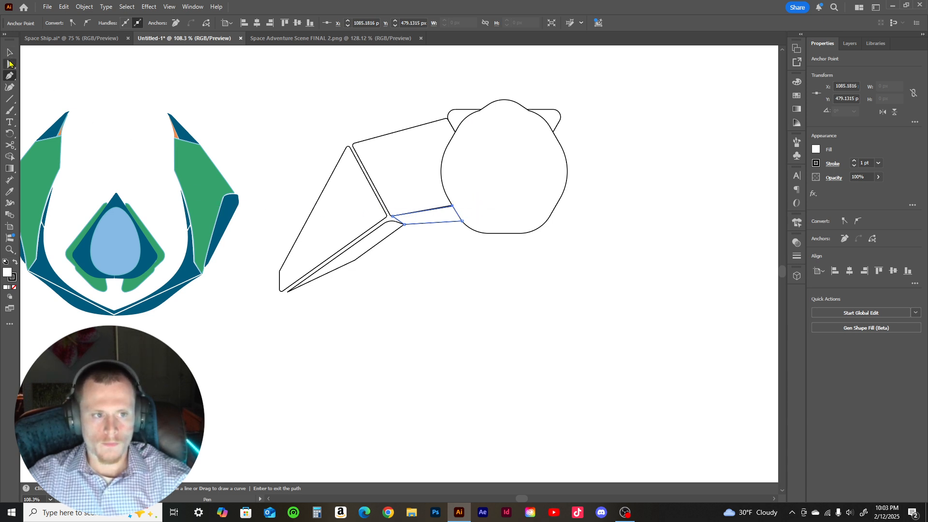
- Move the new inner panel's anchors to leave narrow gaps to the inner wing and outer panel, and round its corners by about 1.3 px
left_click(9, 63)
left_click_drag(404, 224, 408, 222)
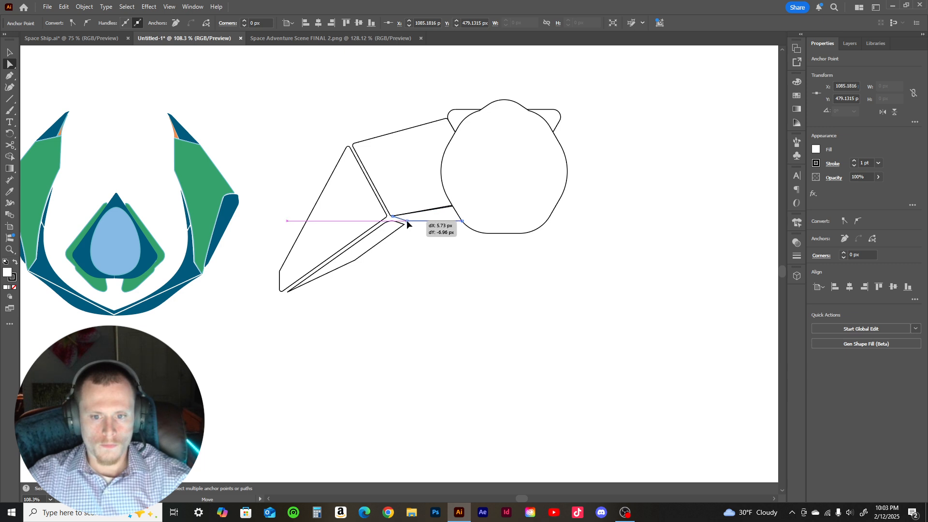
left_click_drag(407, 225, 393, 219)
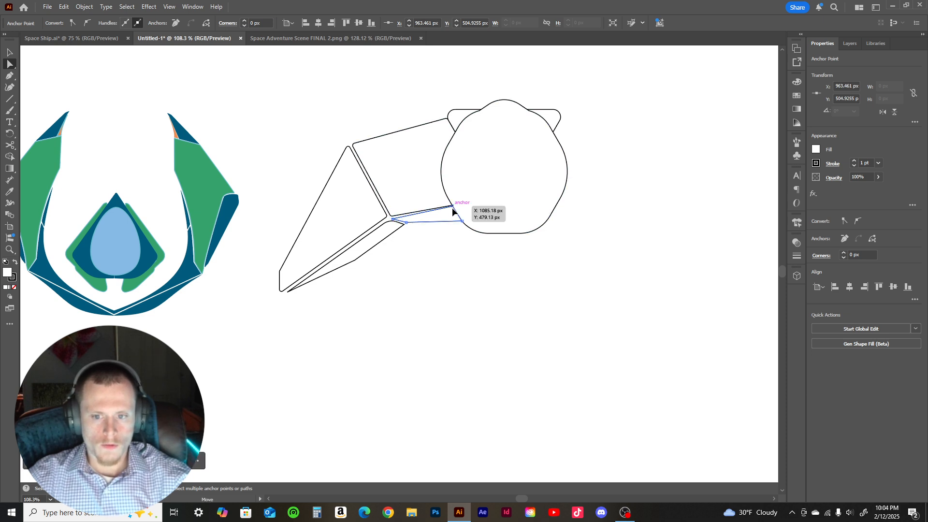
left_click_drag(453, 211, 664, 220)
key("z")
key("a")
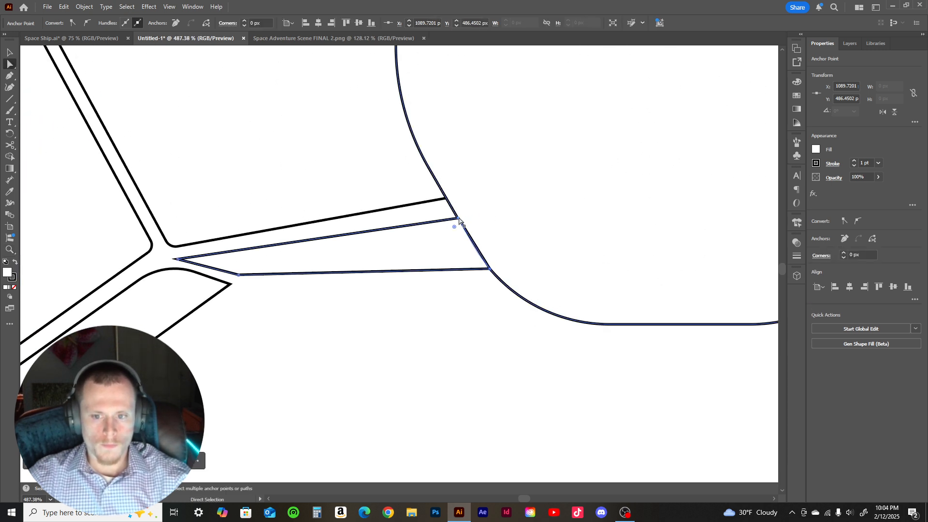
left_click_drag(458, 219, 454, 212)
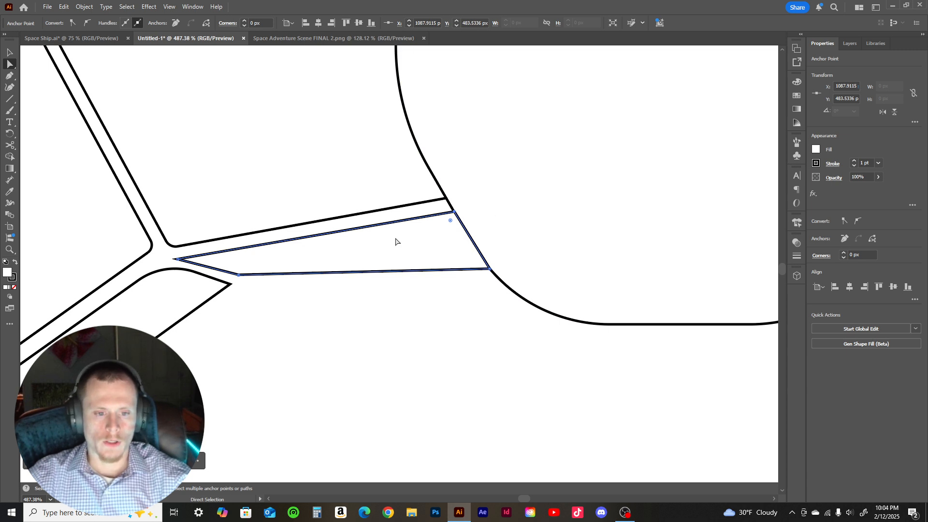
mouse_move(450, 221)
left_mouse_down()
mouse_move(446, 230)
mouse_move(455, 212)
left_mouse_up()
left_click(211, 267)
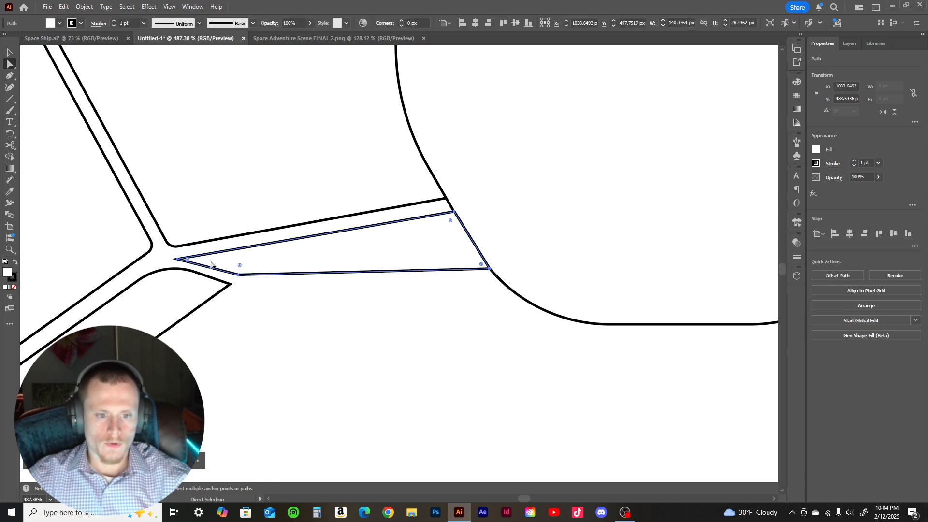
left_click_drag(187, 261, 191, 262)
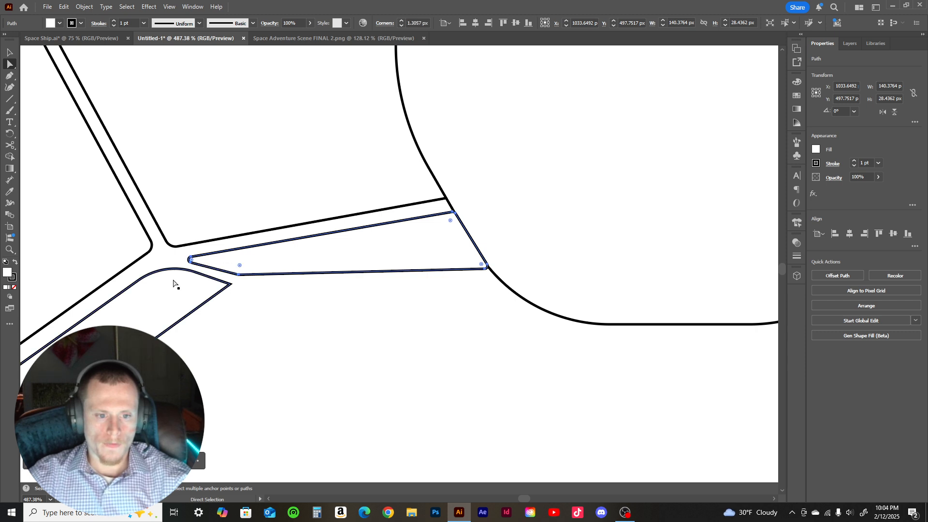
- Reshape the outer lower panel's broad rounded upper corner into a tighter peak reaching toward the junction of the wing segments
left_click(173, 282)
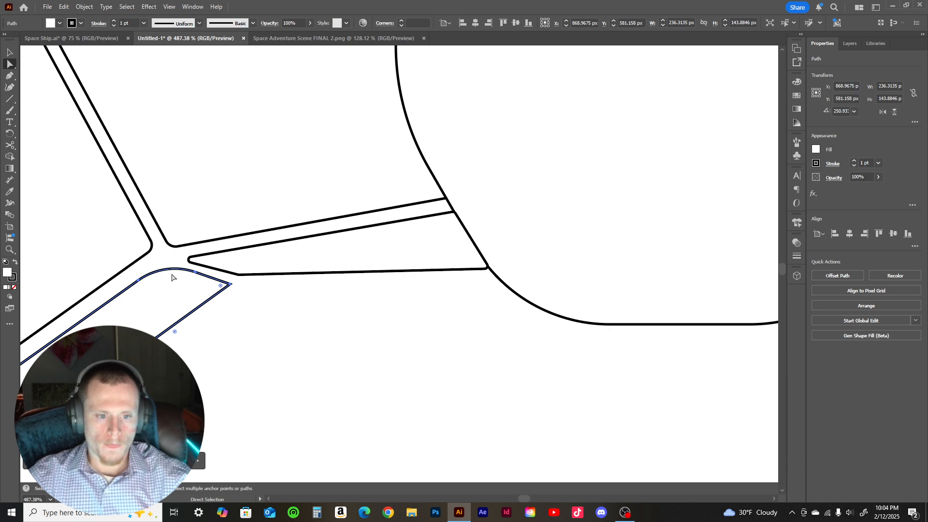
mouse_move(141, 279)
left_mouse_down()
mouse_move(148, 277)
mouse_move(137, 279)
left_mouse_up()
key("ctrl+z")
left_click(155, 270)
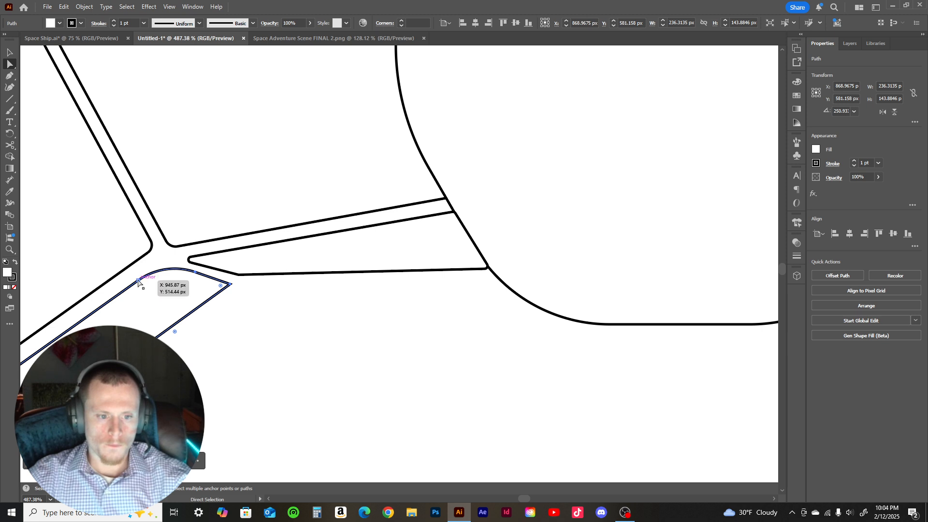
left_click_drag(155, 272, 180, 257)
- Extend and taper the inner lower panel's rounded tip toward the wing junction, making the panel about 140 px wide
left_click(187, 258)
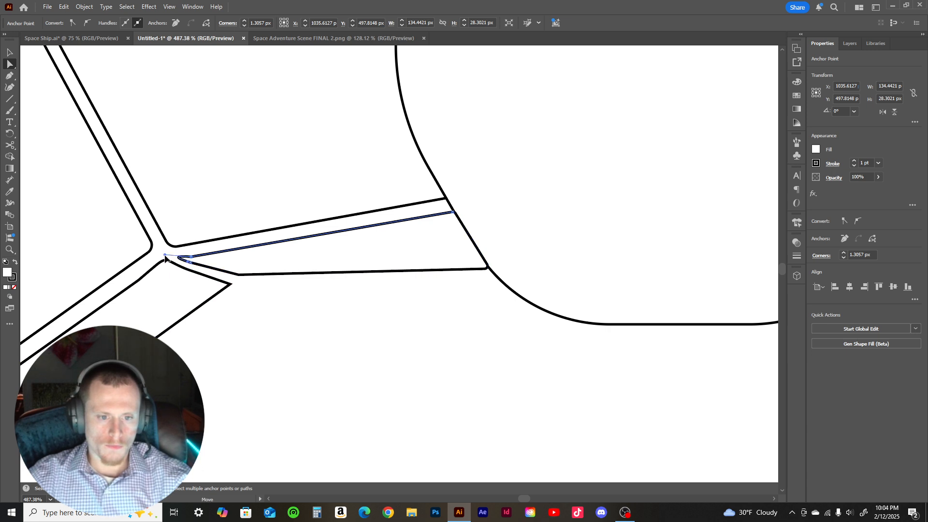
left_click_drag(166, 256, 191, 259)
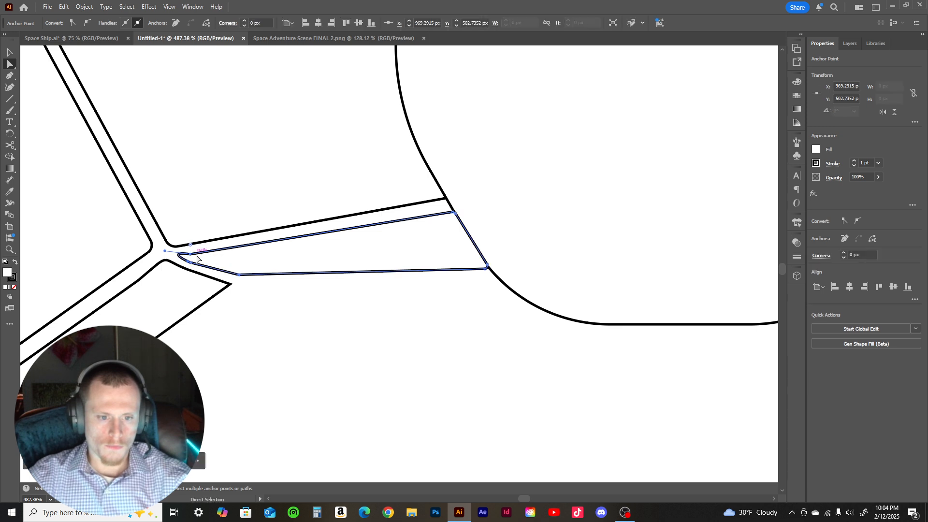
left_click(165, 255)
left_click_drag(186, 263, 176, 257)
left_click(311, 312)
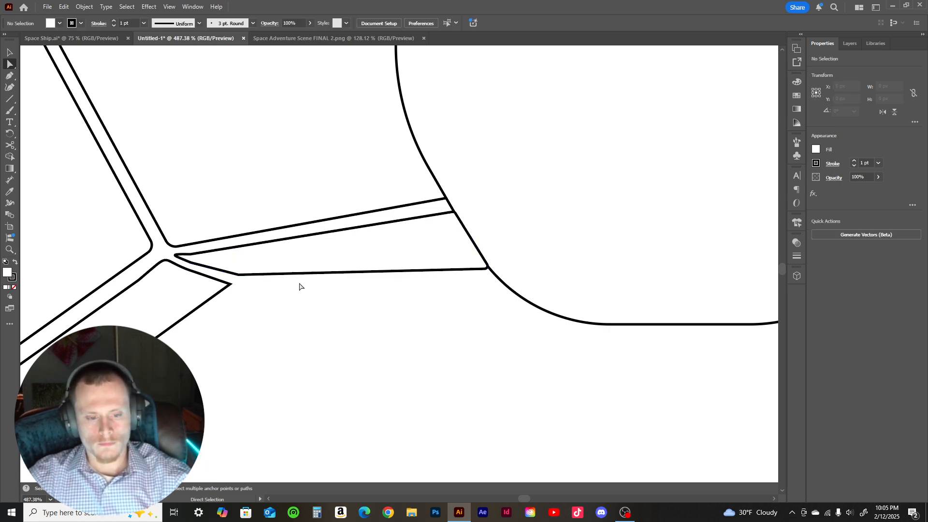
- Try to extend the adjoining lower corners of the outer and inner wing segments into the gap where the panels meet
left_click(153, 248)
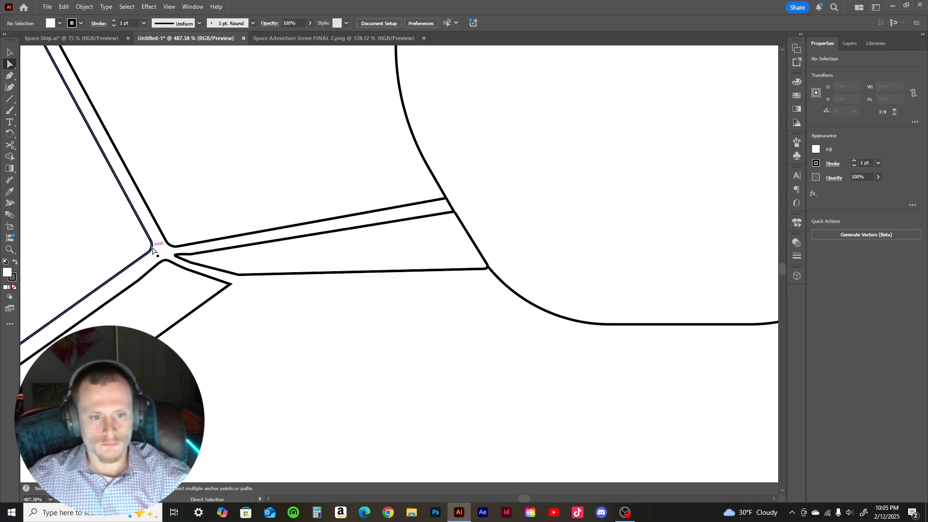
mouse_move(152, 253)
left_mouse_down()
mouse_move(166, 253)
mouse_move(153, 259)
left_mouse_up()
left_click(169, 246)
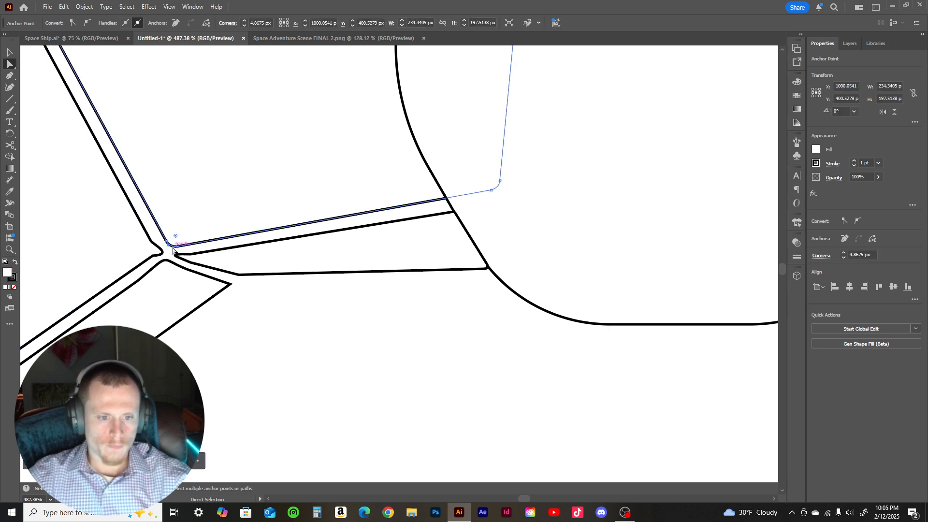
left_click_drag(167, 245, 169, 260)
key("z")
left_click_drag(305, 264, 151, 284)
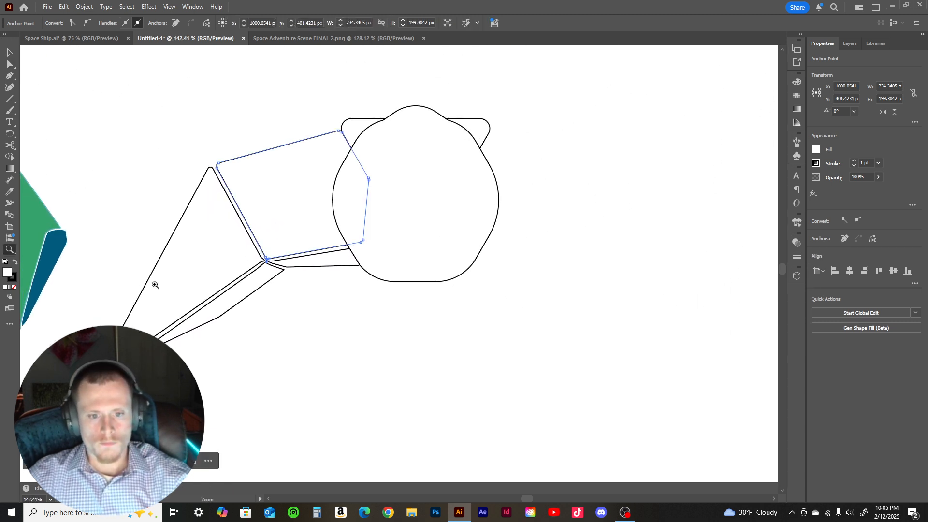
left_click(332, 297, "ctrl")
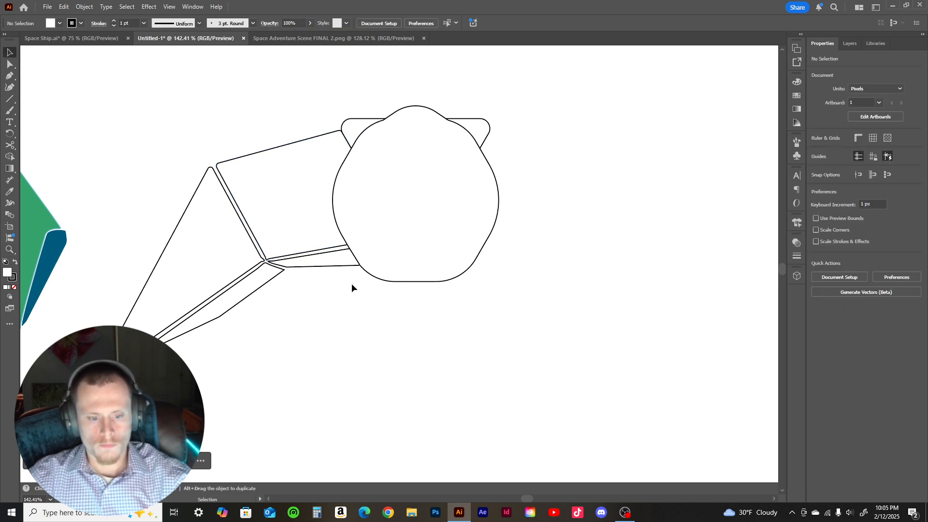
- Undo the wing segments' corner extensions and restore the reshaped tips of both lower panels
key("ctrl+z")
key("ctrl+z")
key("ctrl+z")
key("ctrl+z")
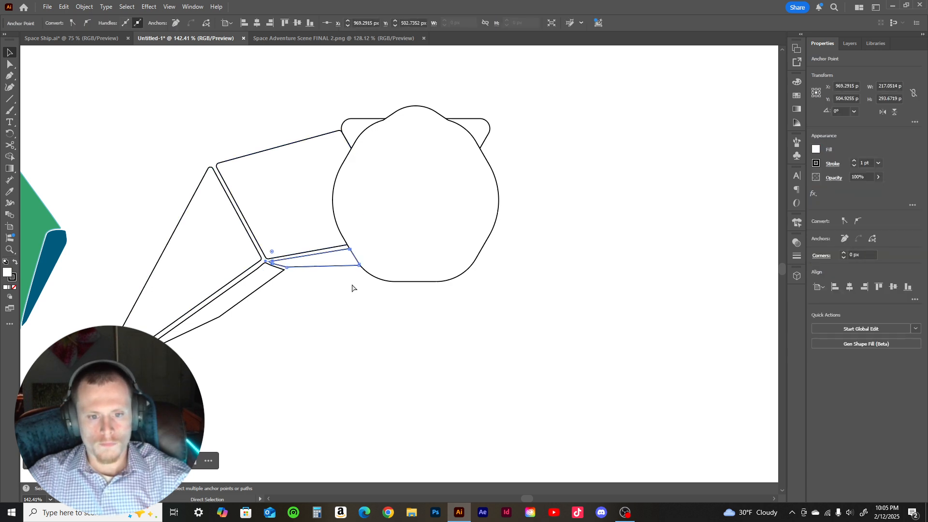
key("ctrl+z")
key("ctrl+z")
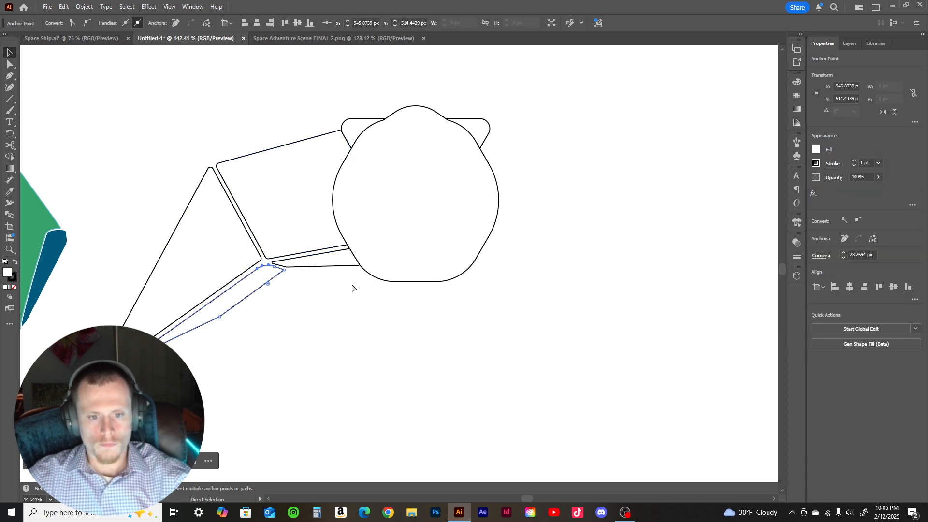
key("ctrl+z")
key("ctrl+z")
key("ctrl+z")
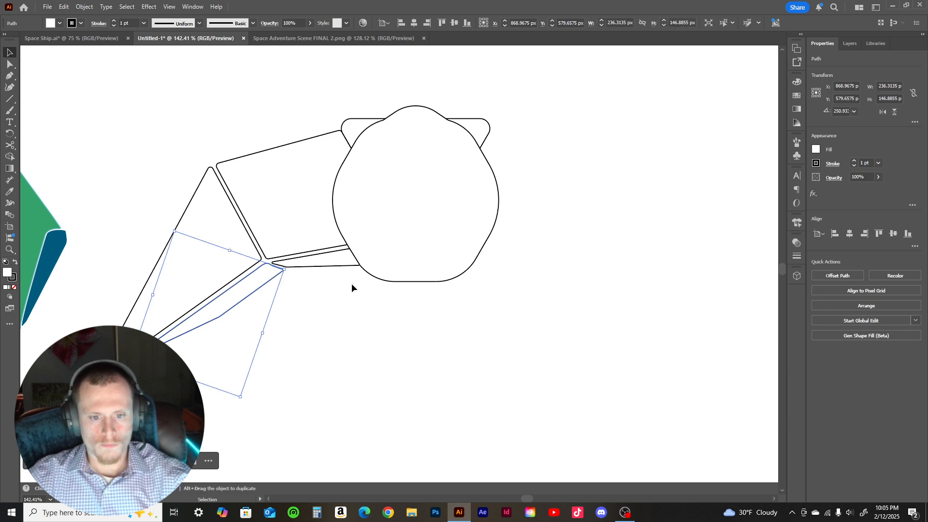
key("ctrl+z")
key("ctrl+z")
key("ctrl+z")
key("ctrl+z")
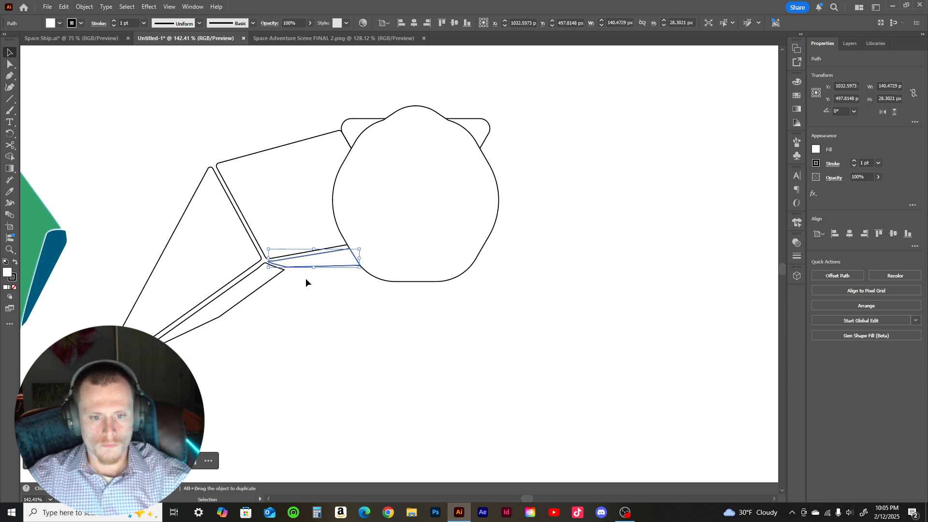
- Slightly round the sharp corners of the inner lower panel, leaving the panel about 140 px wide
left_click(306, 280)
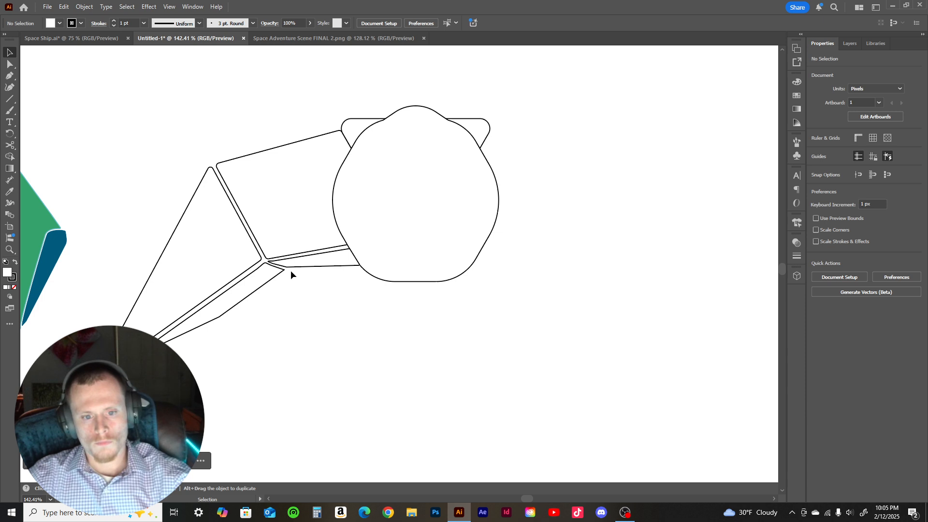
left_click(290, 265)
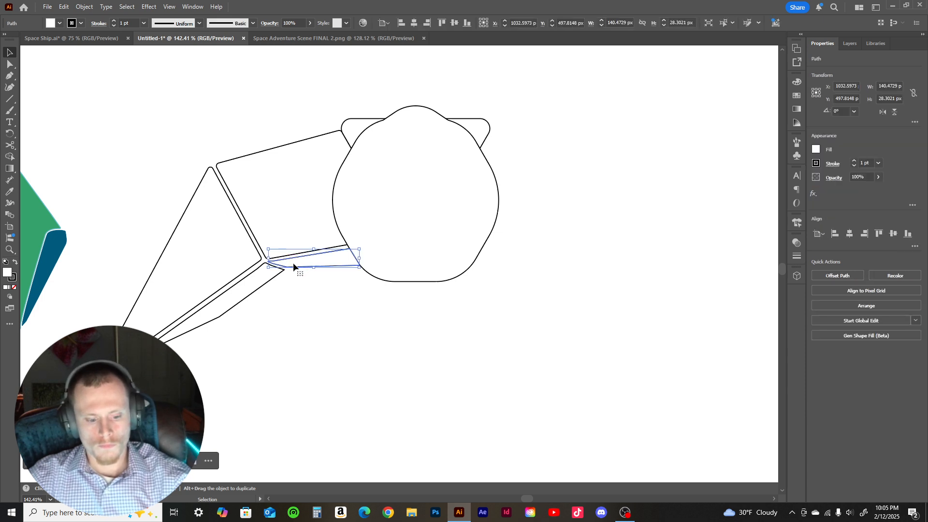
key("a")
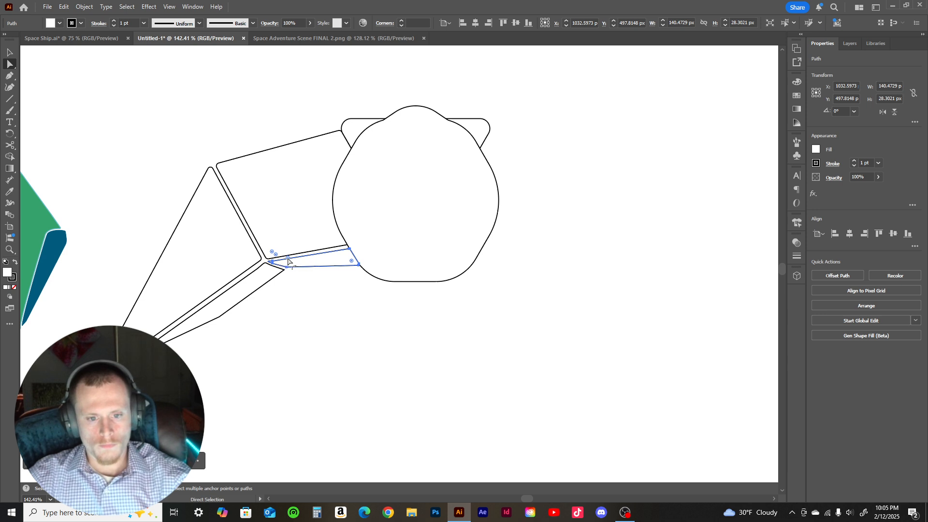
left_click_drag(287, 261, 389, 267)
key("z")
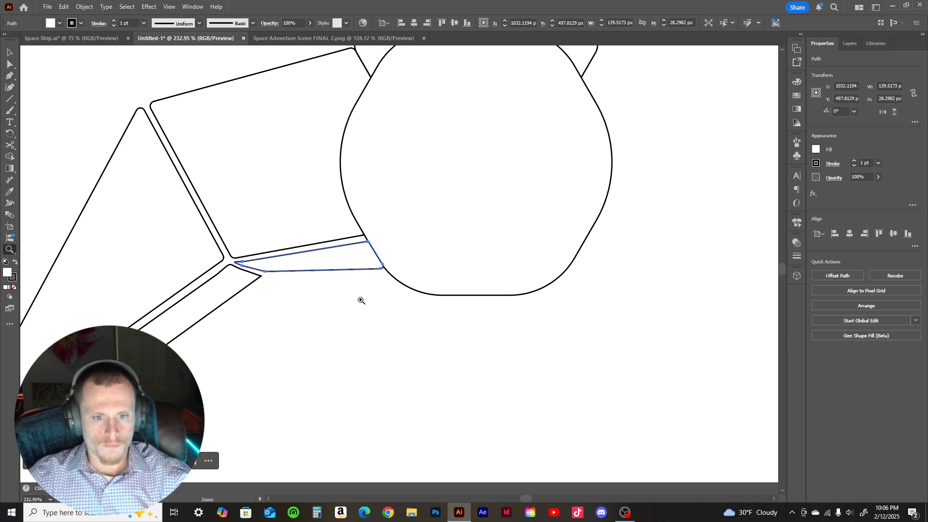
left_click_drag(361, 300, 315, 303)
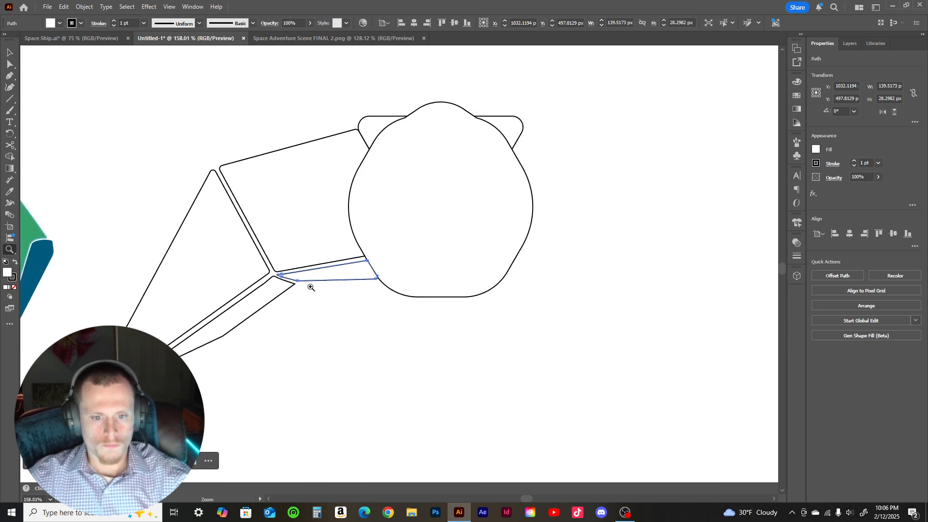
- Round the outer lower panel's pointed corner beside the inner panel to a radius of about 3.13 px
key("a")
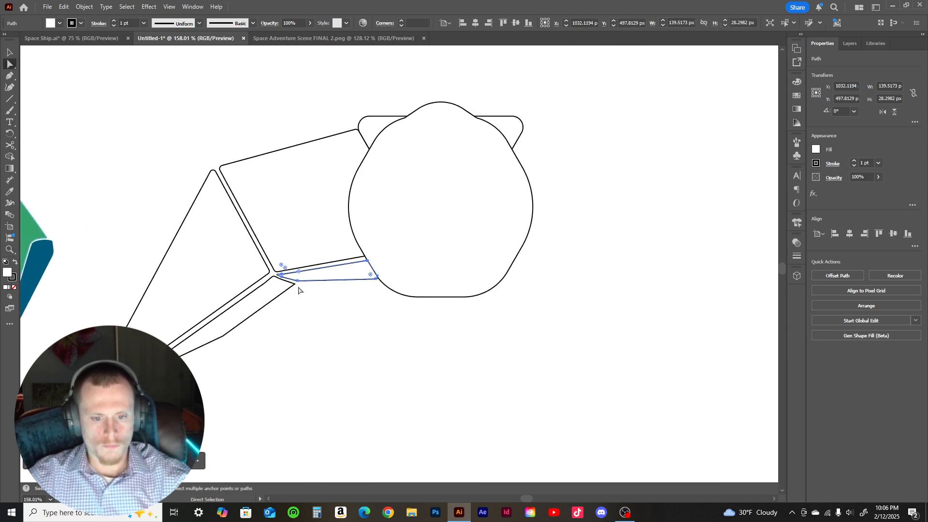
left_click(286, 284)
left_click_drag(285, 285, 299, 286)
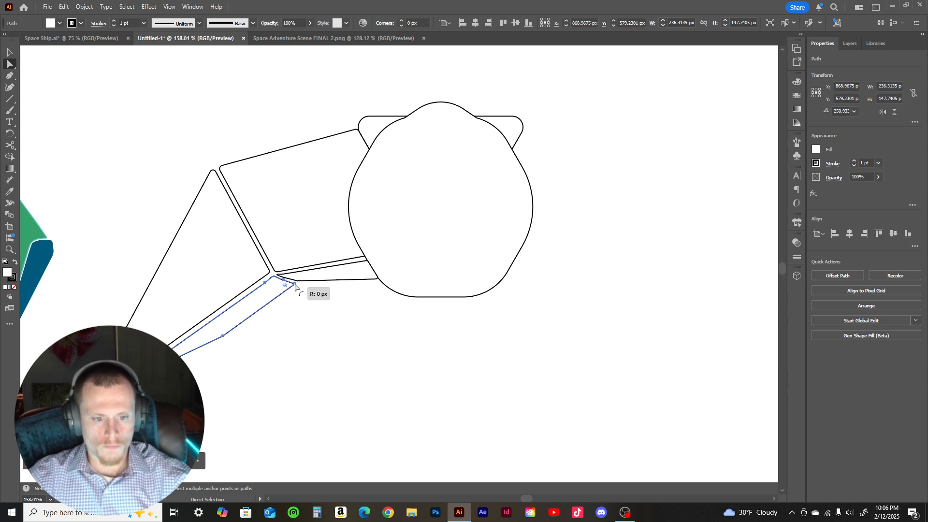
left_click(292, 281, "shift")
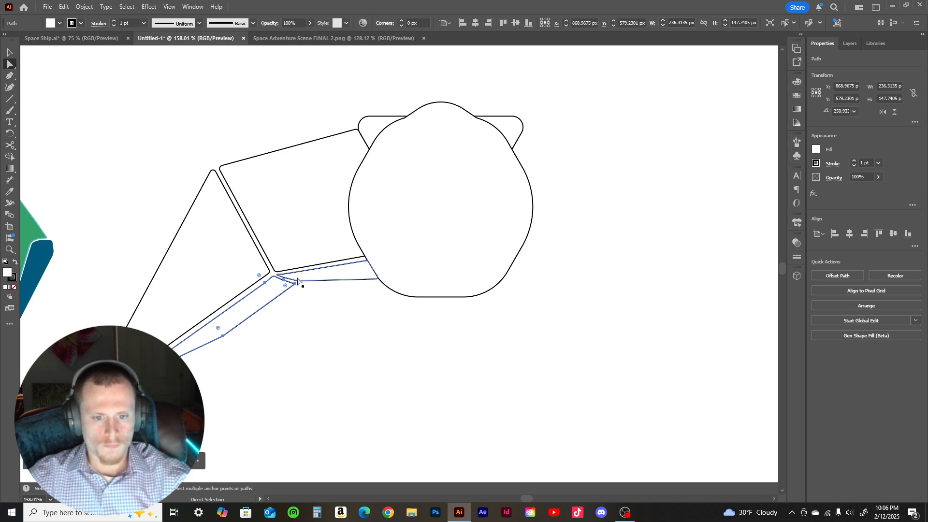
left_click(295, 284)
left_click_drag(286, 287, 284, 287)
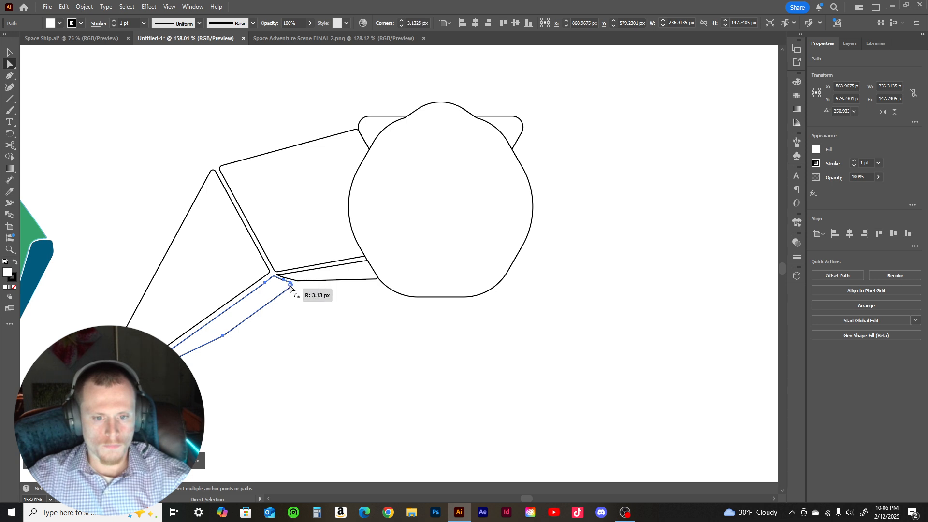
left_click(312, 301)
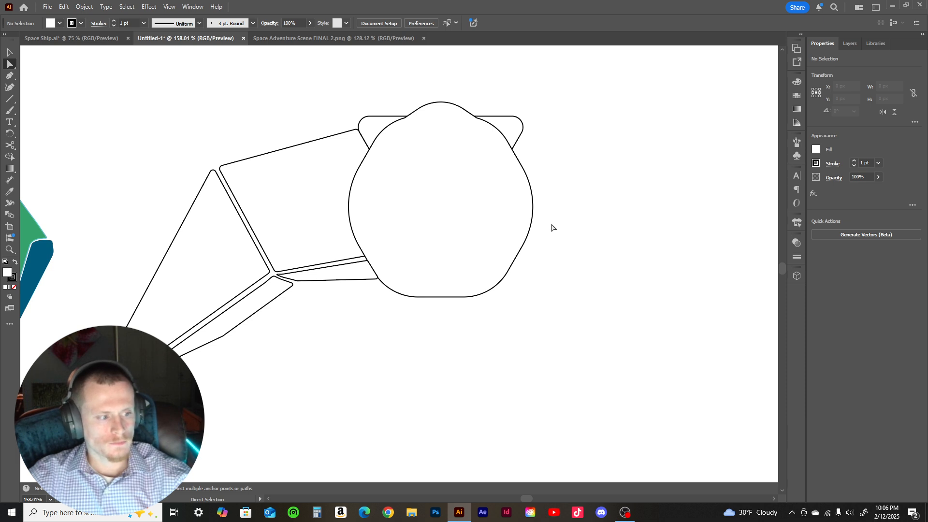
- Group the two wing segments and both lower panels, leaving out the hull and the rounded triangle behind it
key("z")
left_click_drag(561, 220, 519, 236)
key("space")
left_click_drag(601, 225, 489, 254)
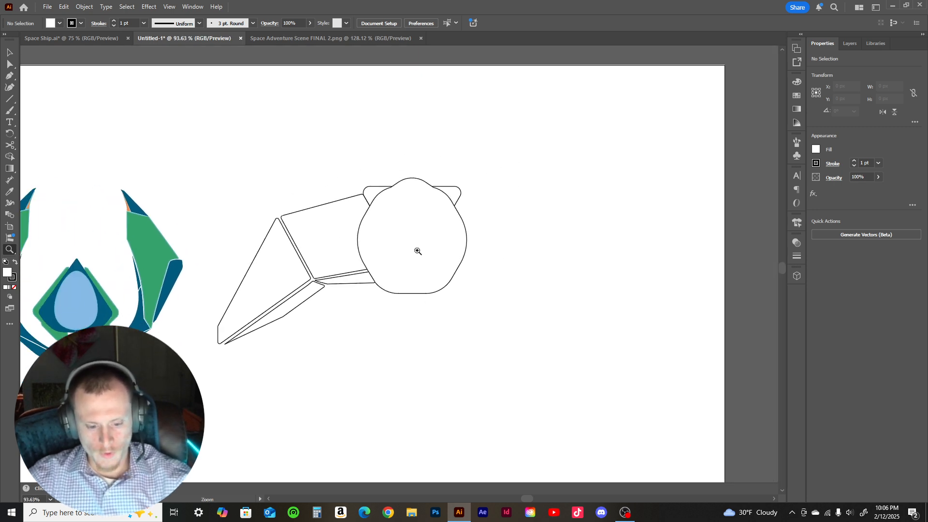
key("v")
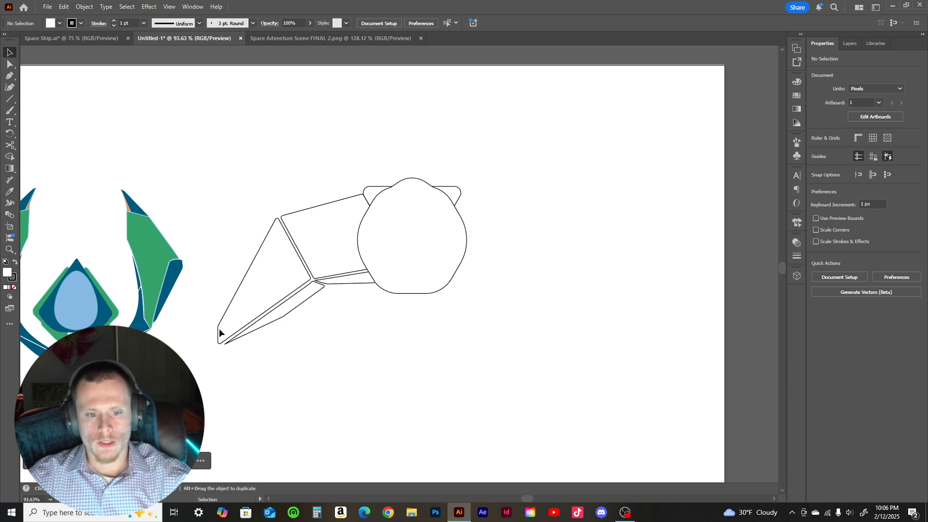
left_click_drag(202, 358, 378, 190)
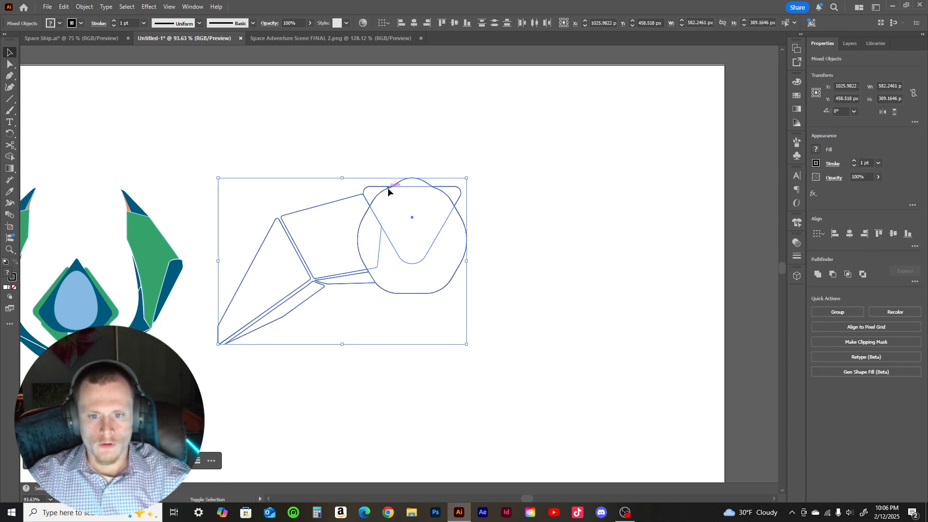
left_click(388, 190, "shift")
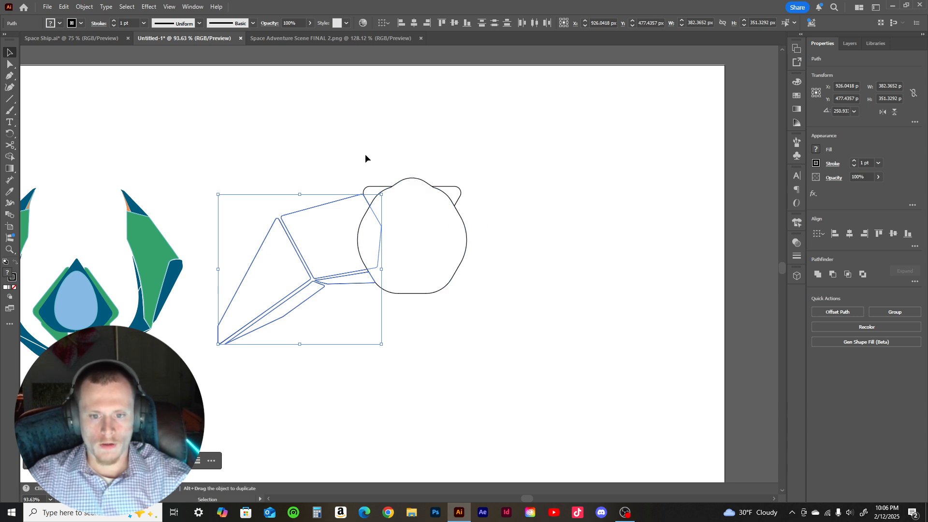
key("ctrl+g")
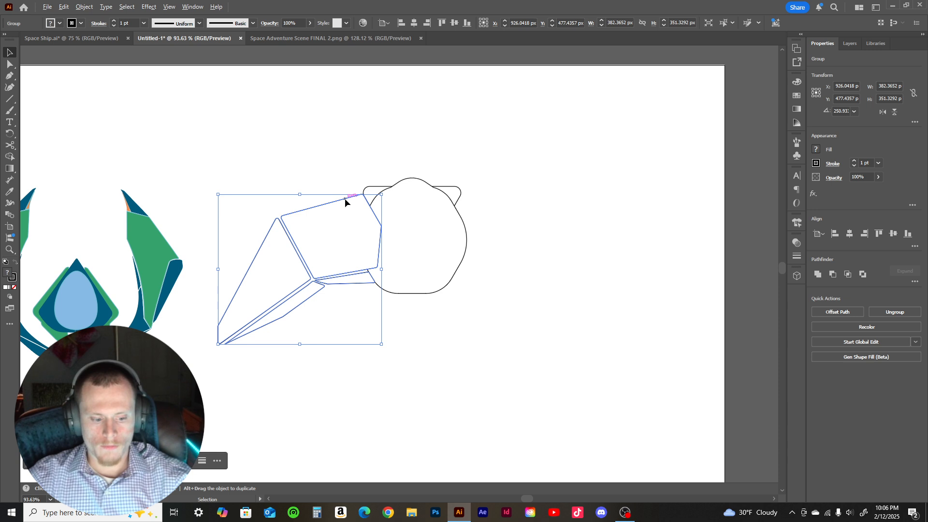
- Duplicate the wing group, flip the copy horizontally and place it level with the original on the hull's opposite side
left_click_drag(344, 198, 528, 199)
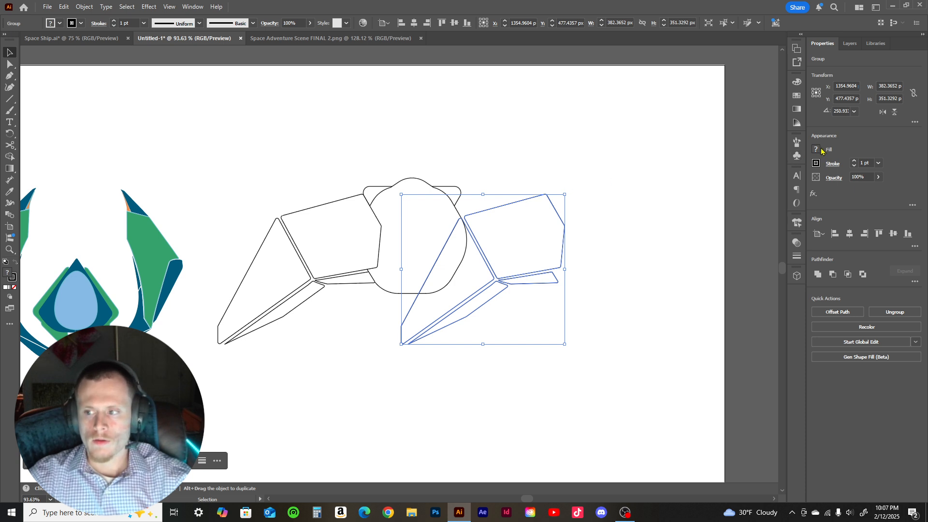
left_click(882, 113)
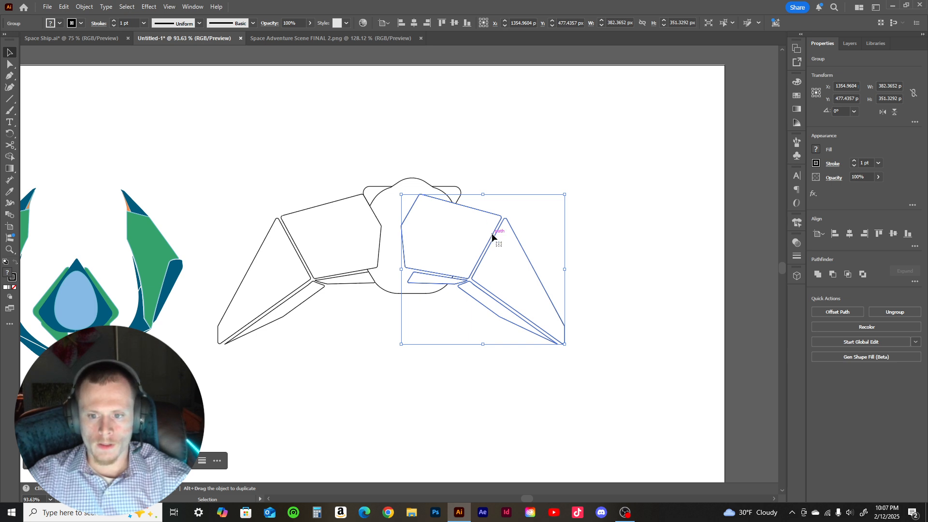
left_click_drag(492, 233, 534, 234)
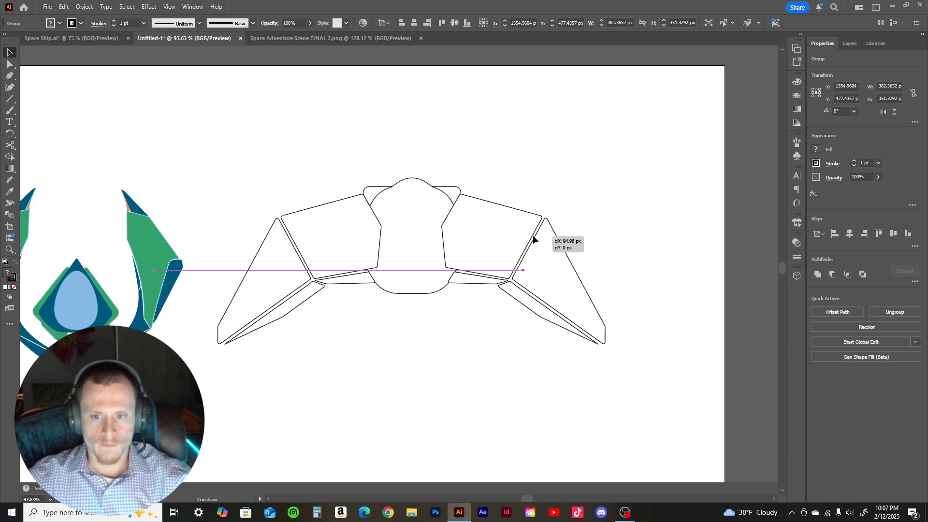
left_click_drag(534, 235, 533, 234)
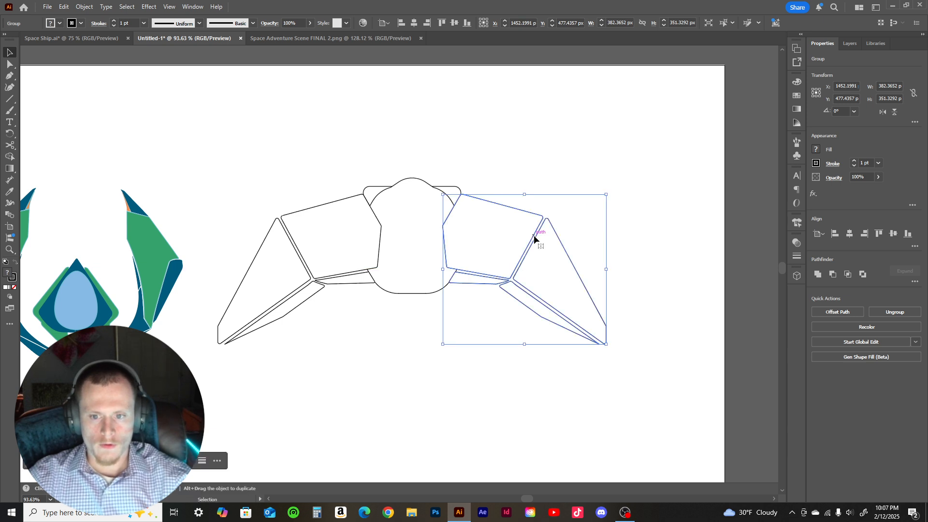
- Send the mirrored wing group and the original wing group to the back, behind the hull
right_click(533, 235)
mouse_move(589, 457)
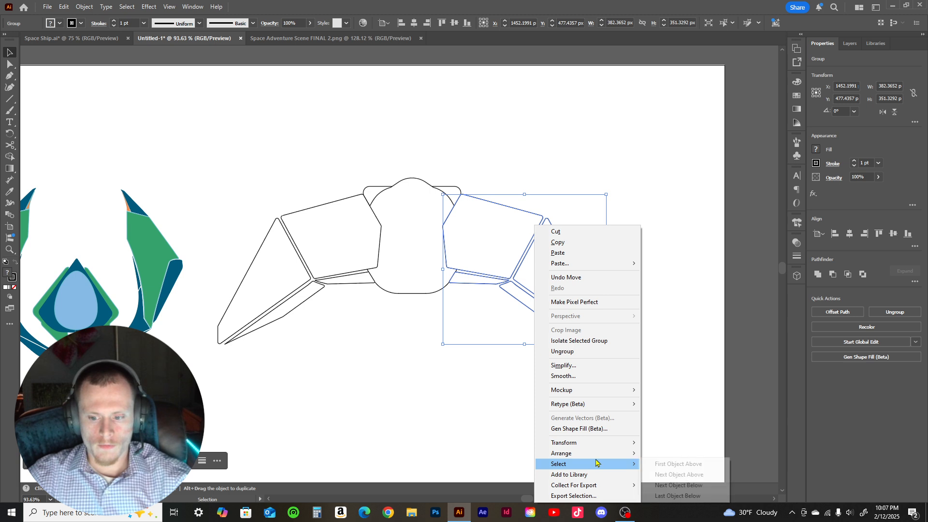
left_click(662, 484)
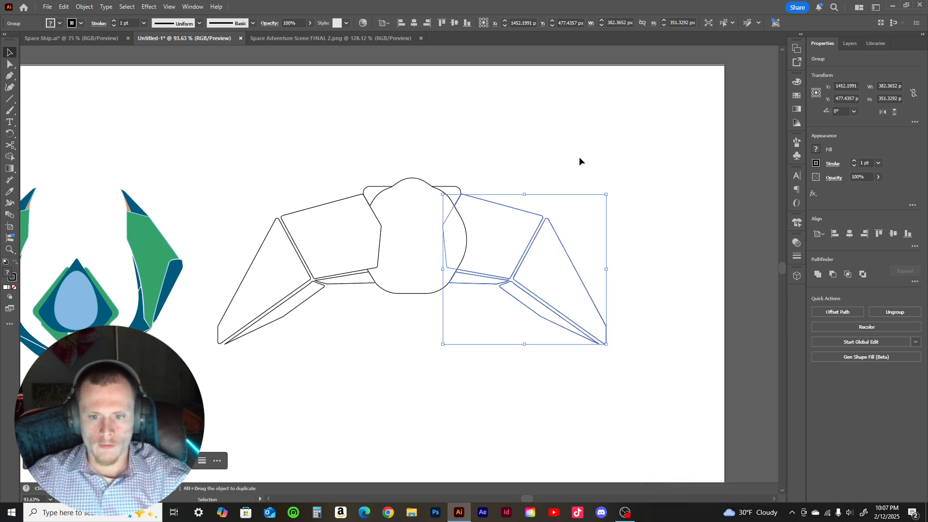
left_click(563, 150)
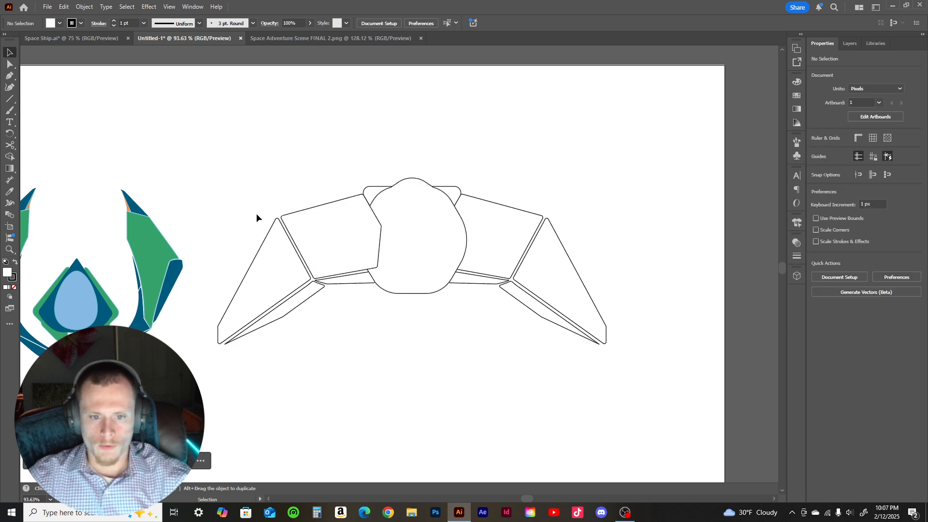
left_click(297, 215)
right_click(296, 213)
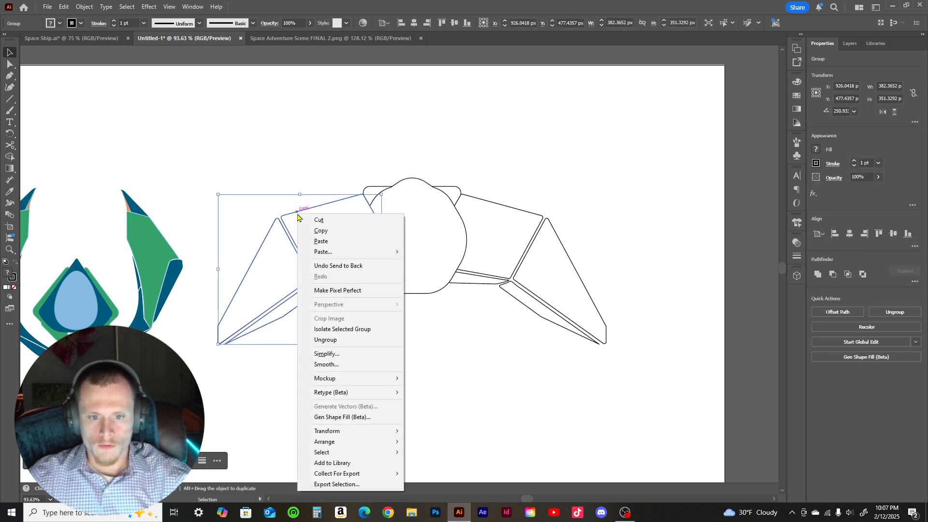
mouse_move(351, 442)
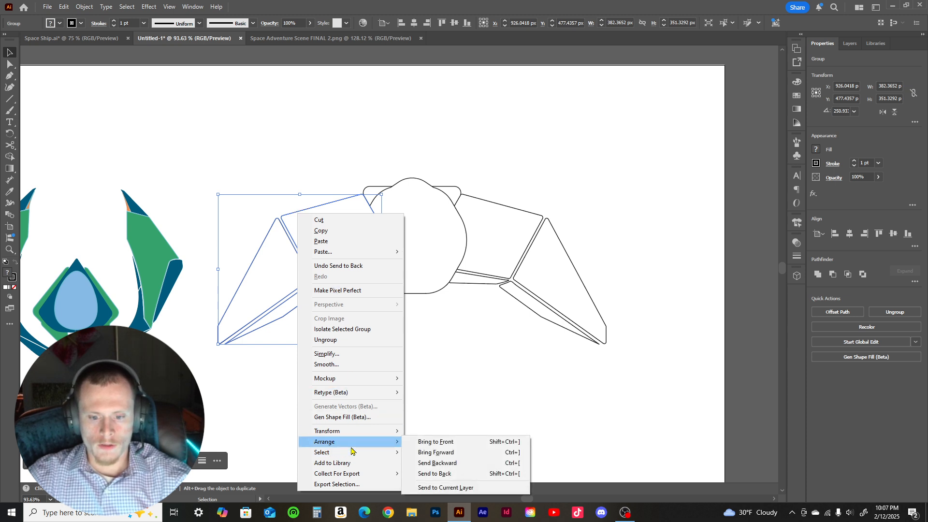
left_click(441, 473)
left_click(437, 362)
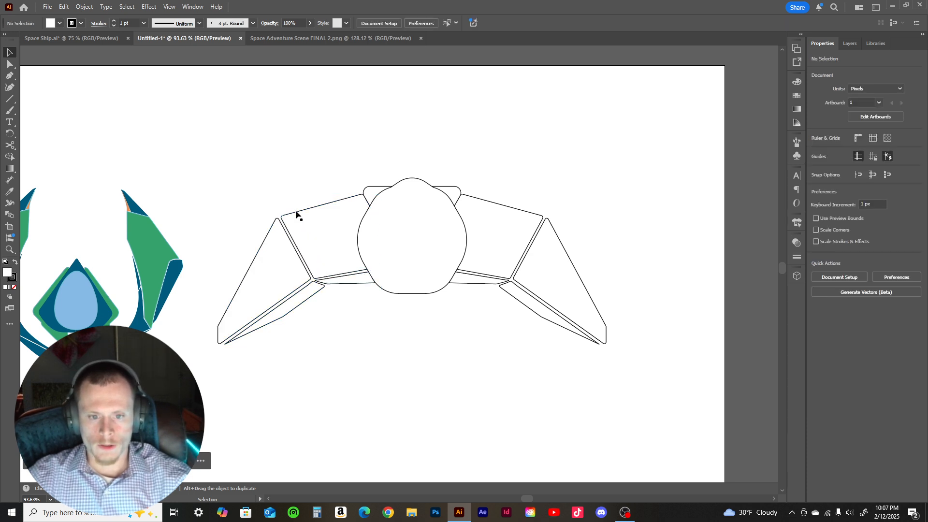
left_click_drag(296, 211, 293, 180)
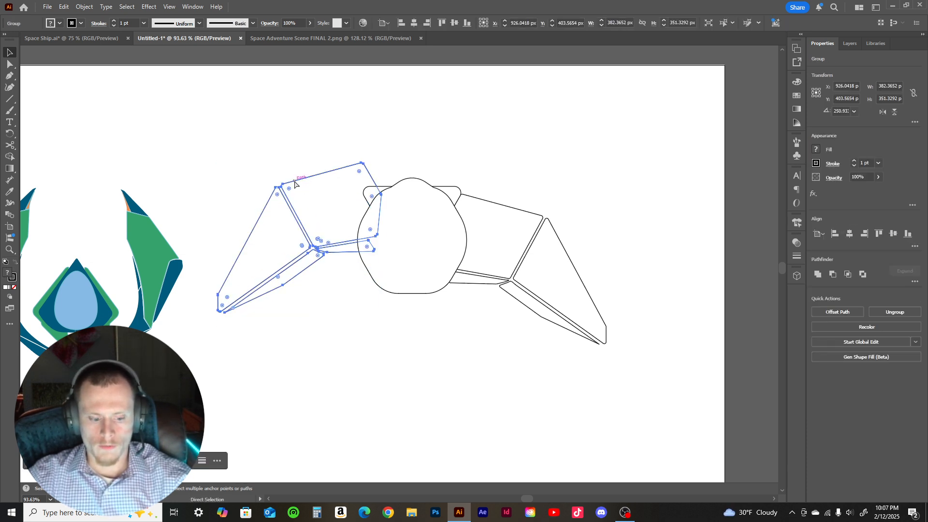
key("ctrl+z")
left_click(456, 154)
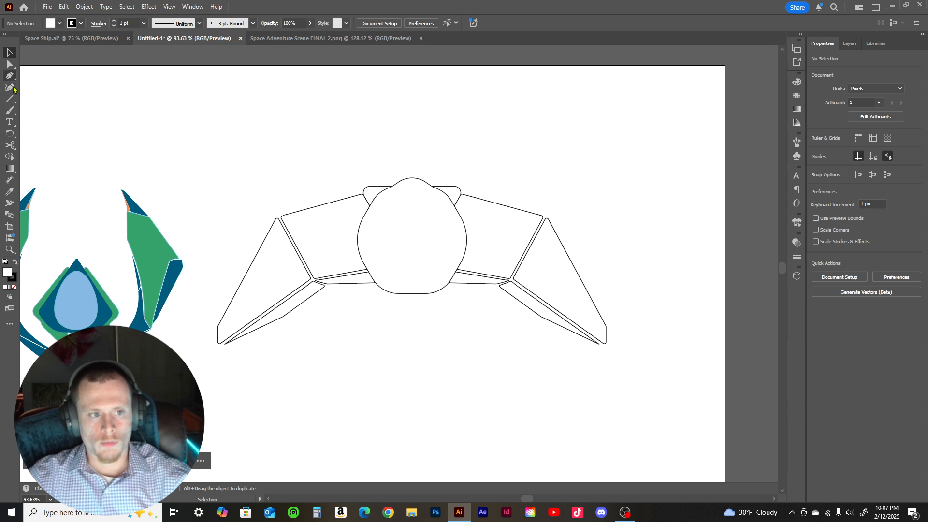
- Try a stepped block above the hull from a rectangle about 144 by 43 px with two small upright rectangles on it
left_click(13, 102)
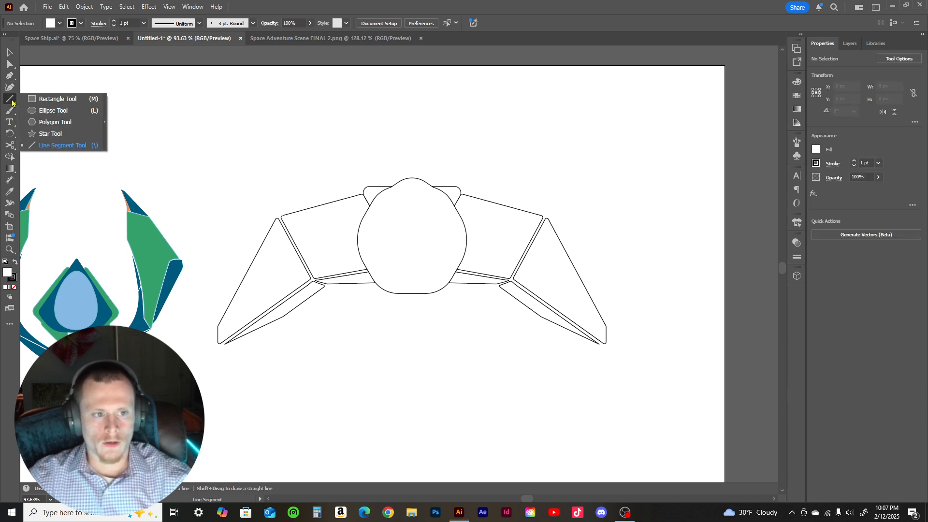
left_click(41, 99)
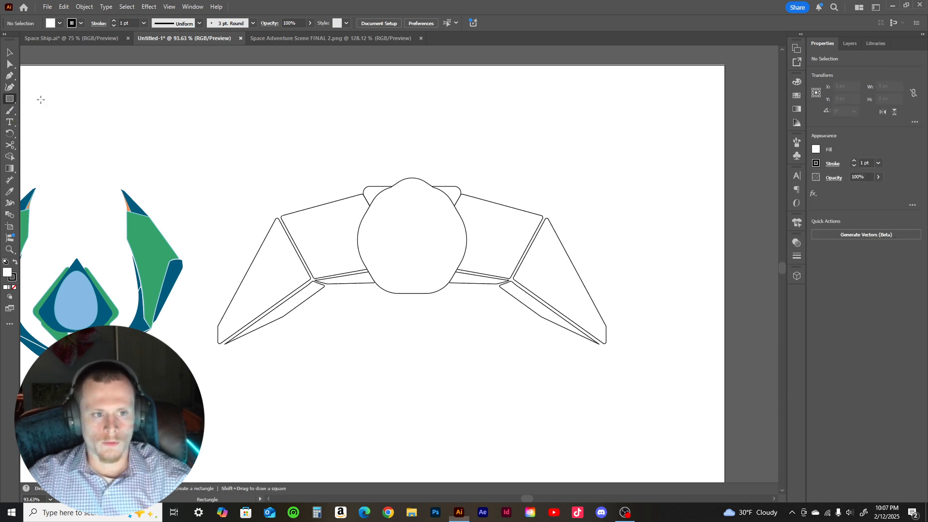
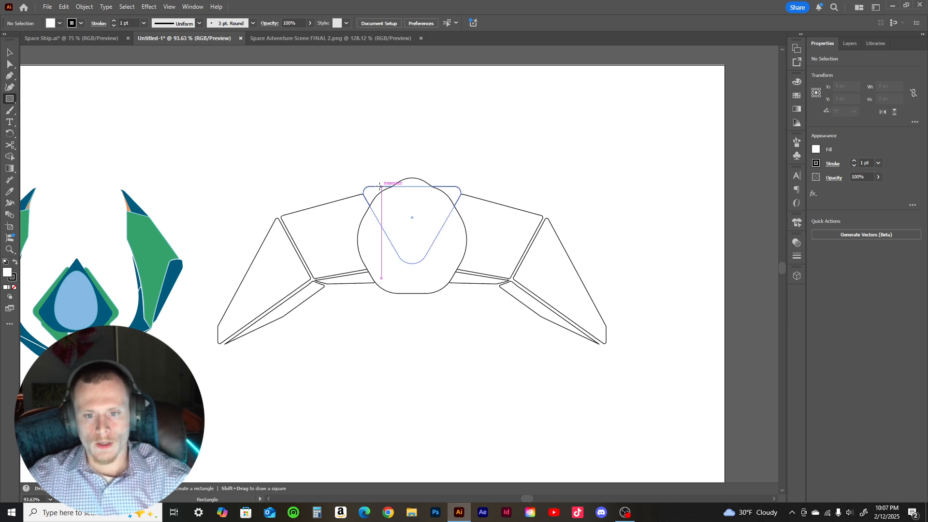
left_click_drag(381, 187, 425, 152)
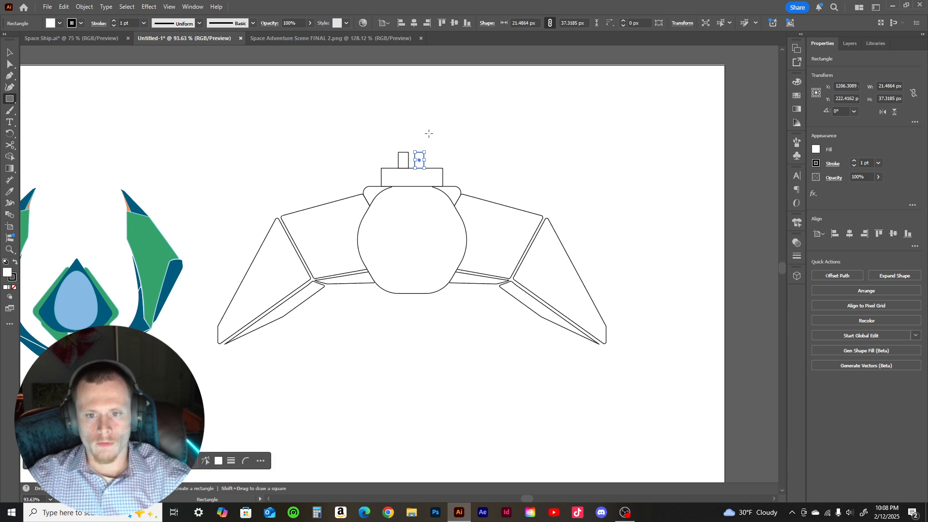
left_click(430, 135)
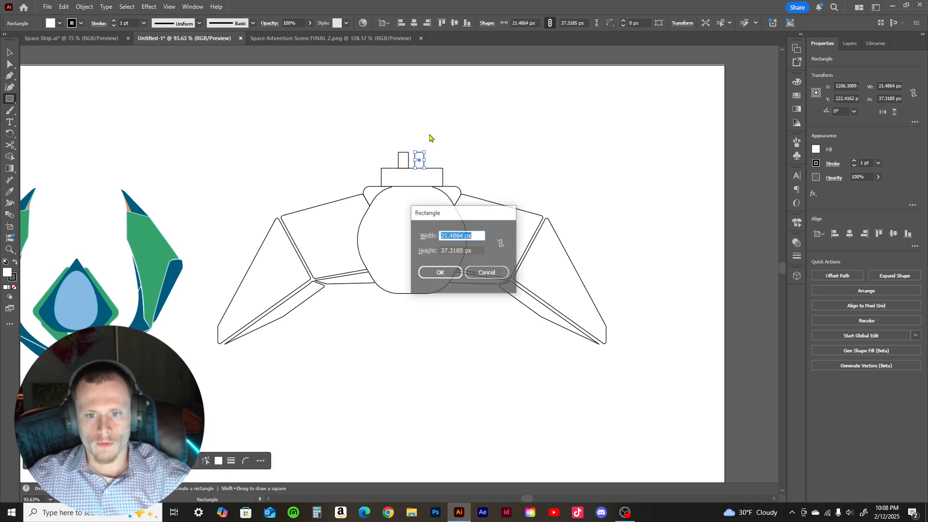
left_click(484, 273)
- Undo the trial rectangles and draw one about 33 by 41 px on the rounded triangle's upper edge, left of the hull's peak
key("ctrl+z")
key("ctrl+z")
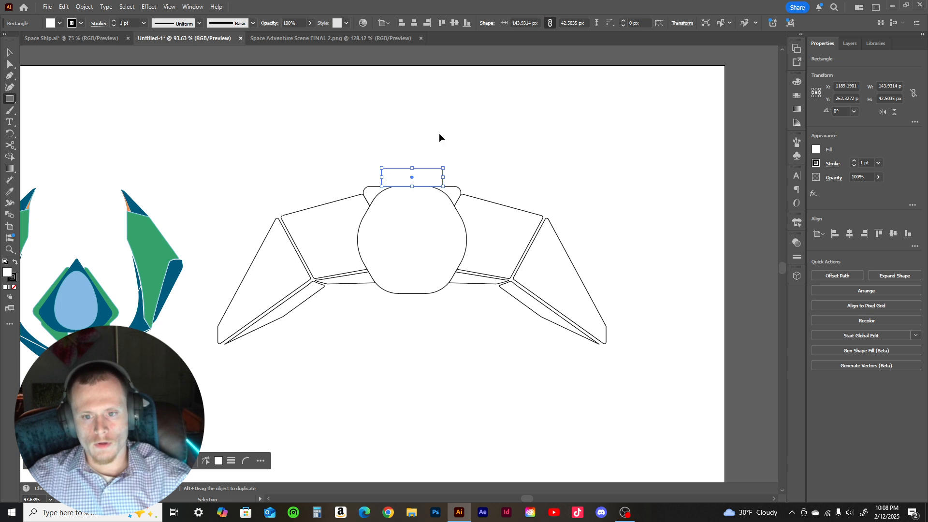
key("ctrl+z")
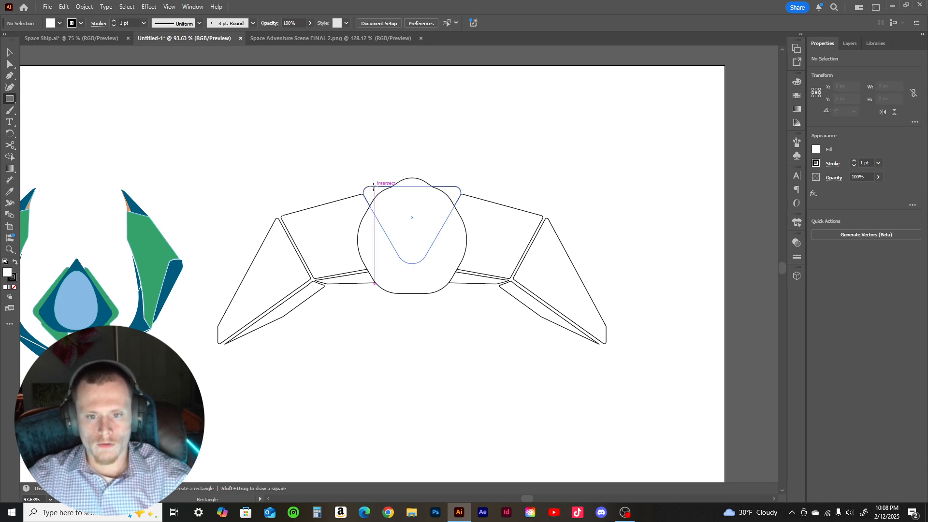
left_click_drag(374, 186, 389, 168)
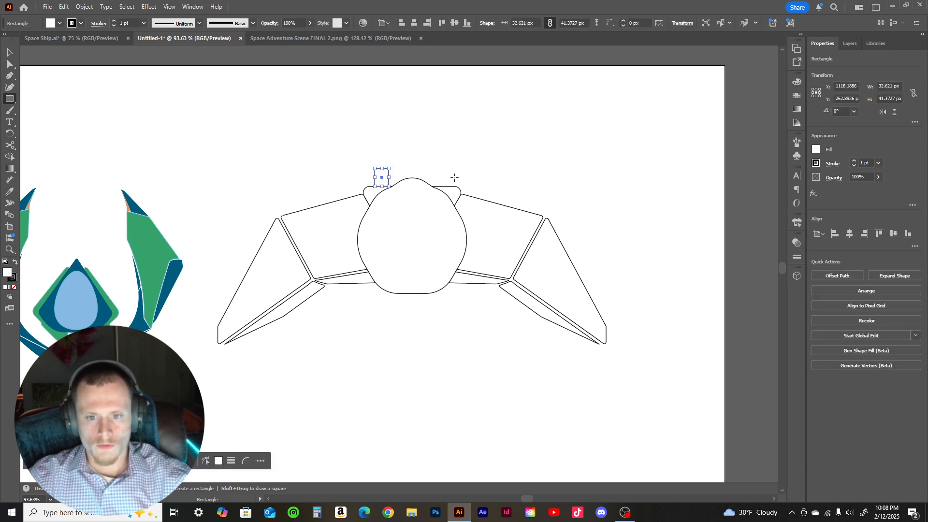
- Try a second rectangle about 34 by 41 px right of the hull's peak and a 20 px square atop the first, undoing all of them
left_click_drag(455, 186, 440, 168)
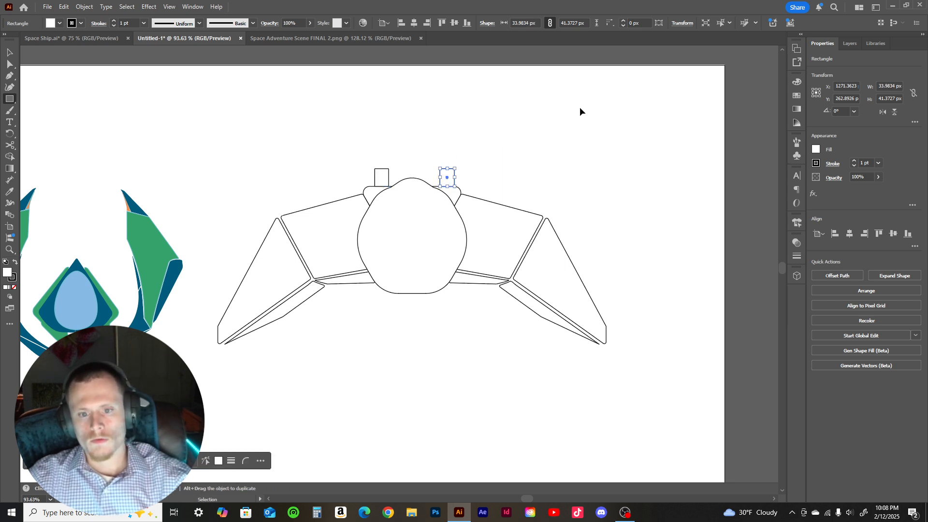
key("ctrl+z")
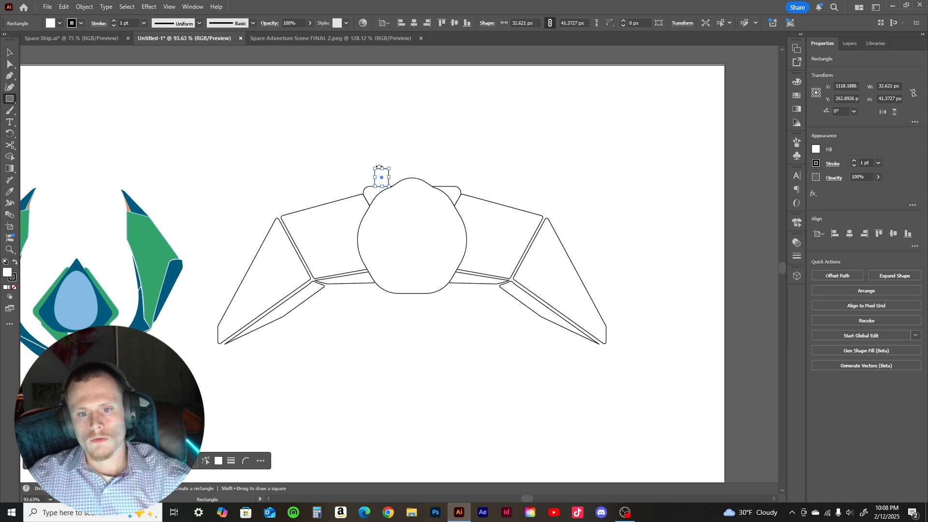
left_click_drag(378, 159, 387, 168)
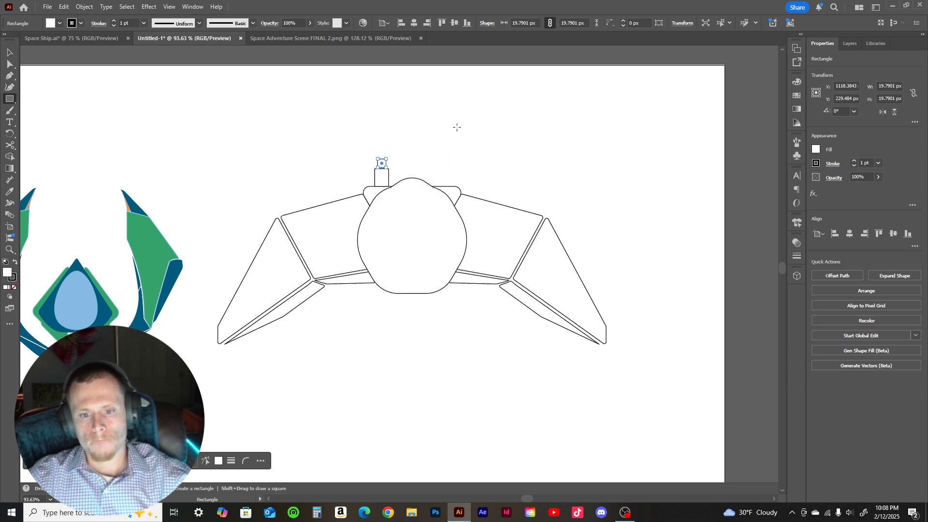
key("ctrl+z")
key("ctrl+z")
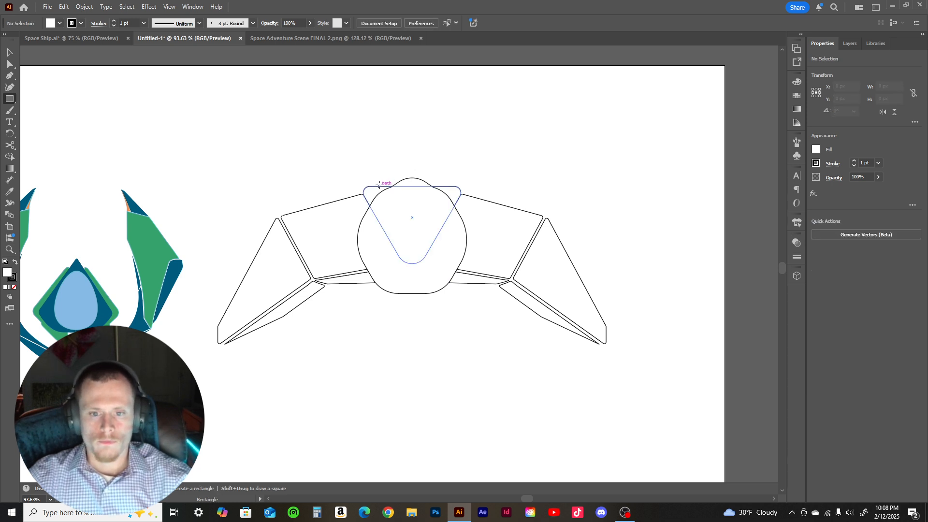
- Try narrow upright rectangles on the rounded triangle's upper edge, one on each side of the hull's peak, and undo them
left_click_drag(378, 186, 390, 173)
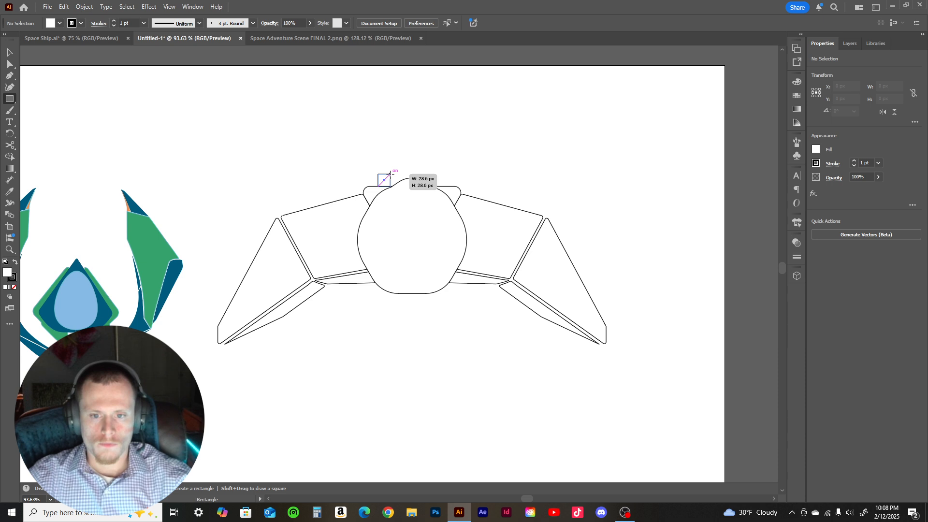
left_click_drag(390, 174, 386, 172)
left_click_drag(438, 187, 446, 171)
key("v")
left_click(503, 119)
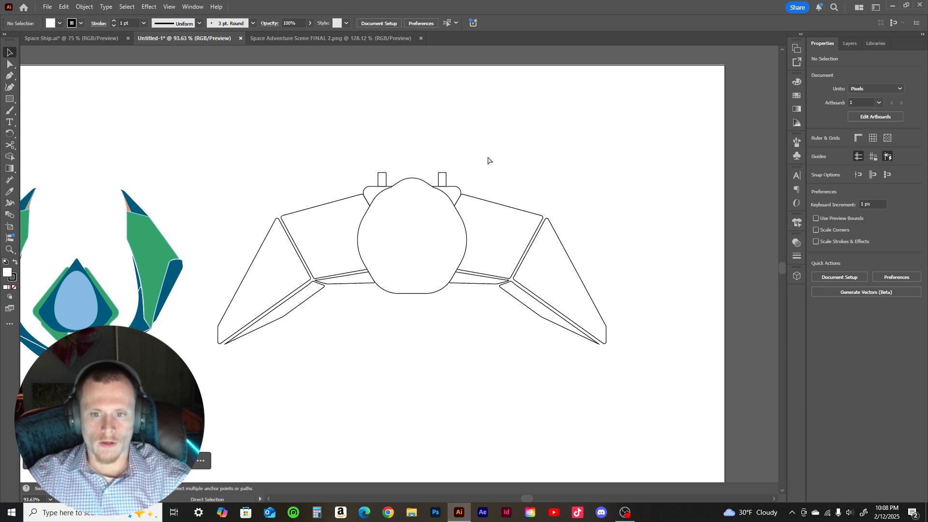
key("ctrl+z")
key("ctrl+z")
key("ctrl+z")
key("ctrl+z")
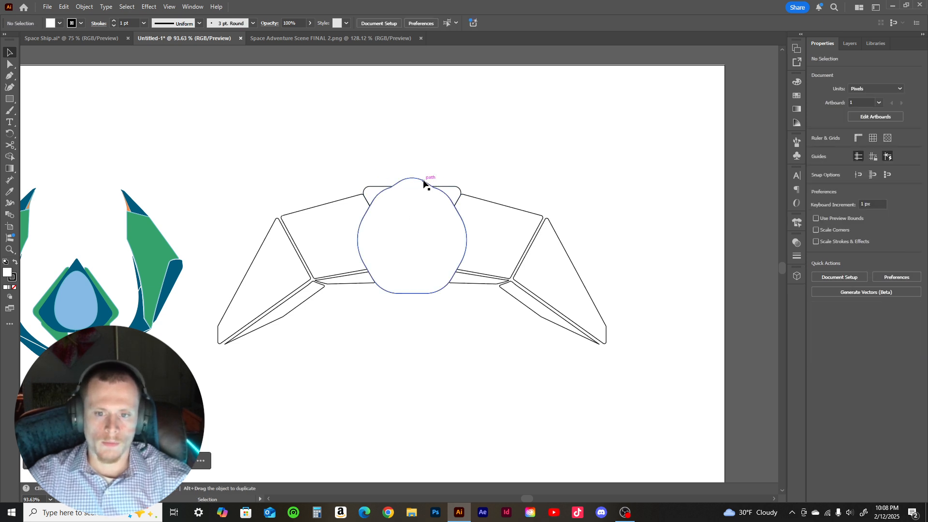
- Try a rectangle about 28 by 35 px centred on the hull's peak and undo it
left_click(410, 180)
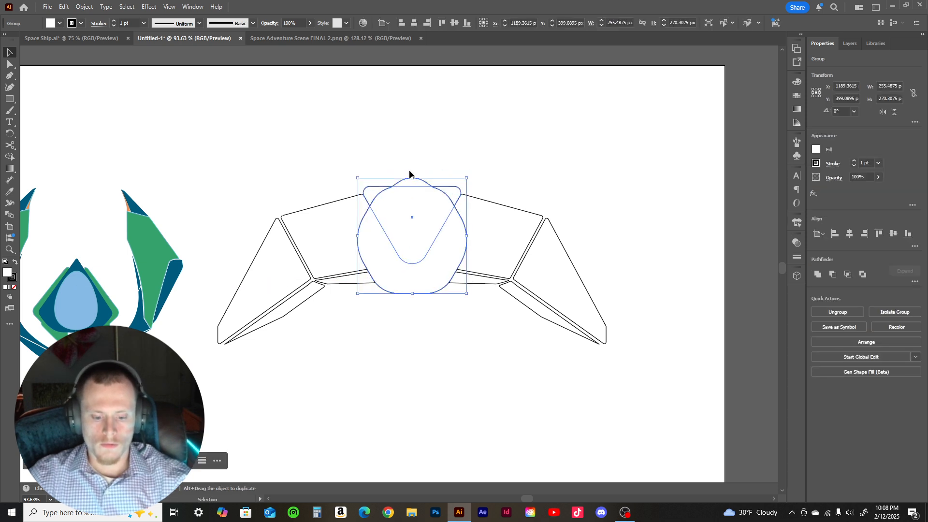
key("m")
left_click_drag(406, 179, 421, 152)
key("ctrl+z")
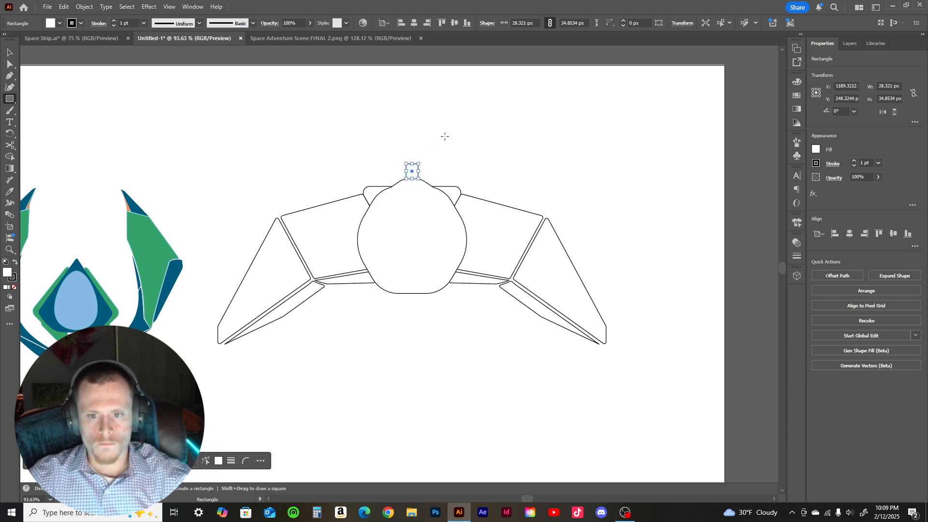
left_click(444, 137)
left_click(486, 273)
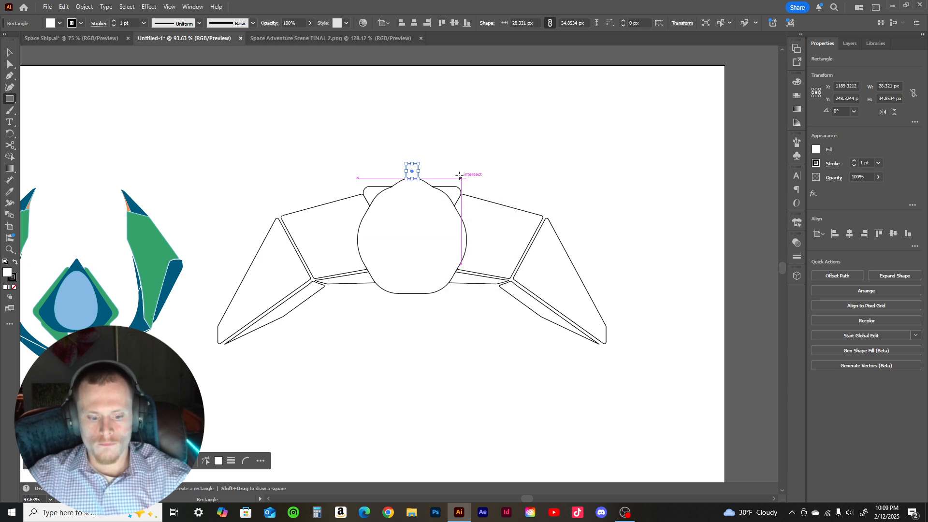
key("v")
left_click(457, 155)
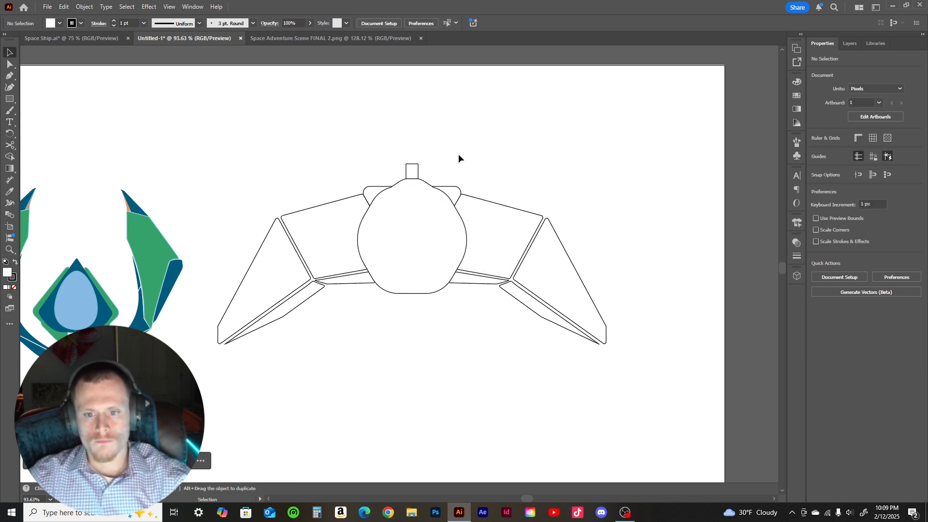
key("ctrl+z")
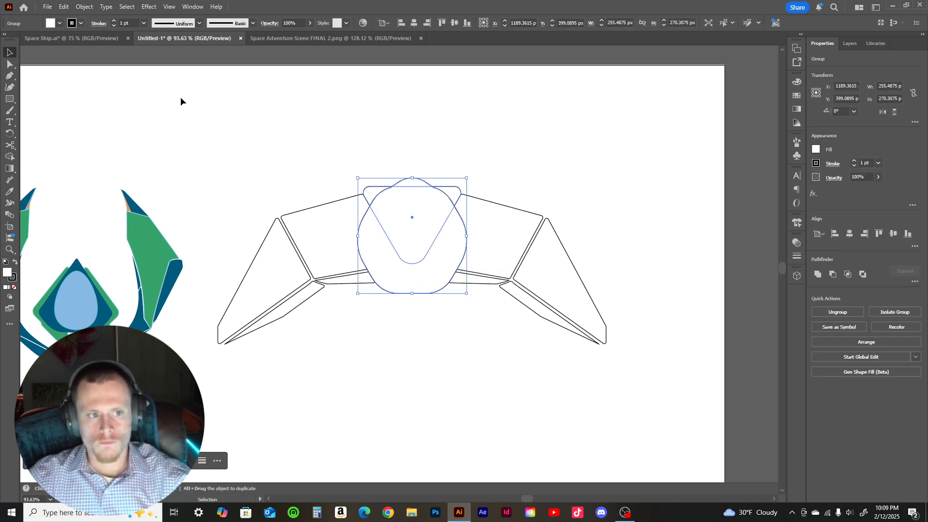
- Draw a rectangle about 23 px wide hanging from the left part of the hull's bottom edge and shorten it to about 30 px
left_click(10, 99)
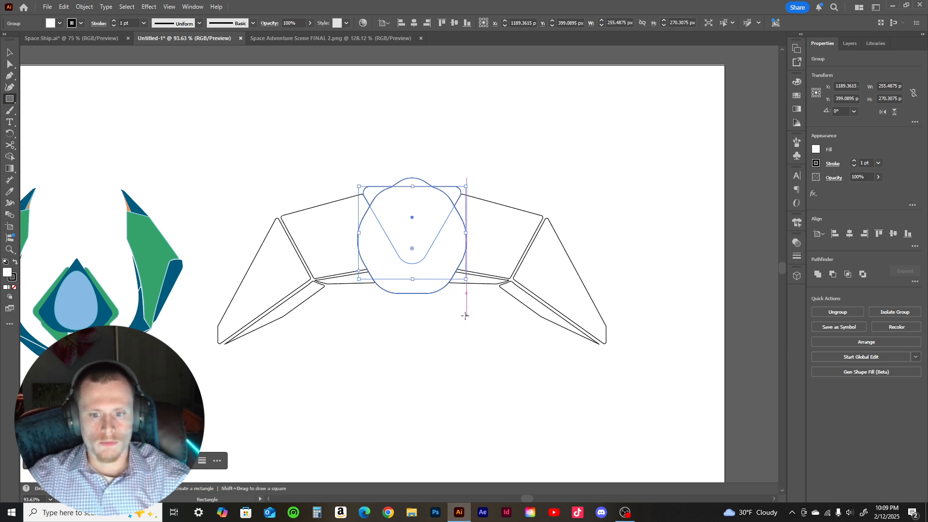
left_click_drag(393, 293, 402, 309)
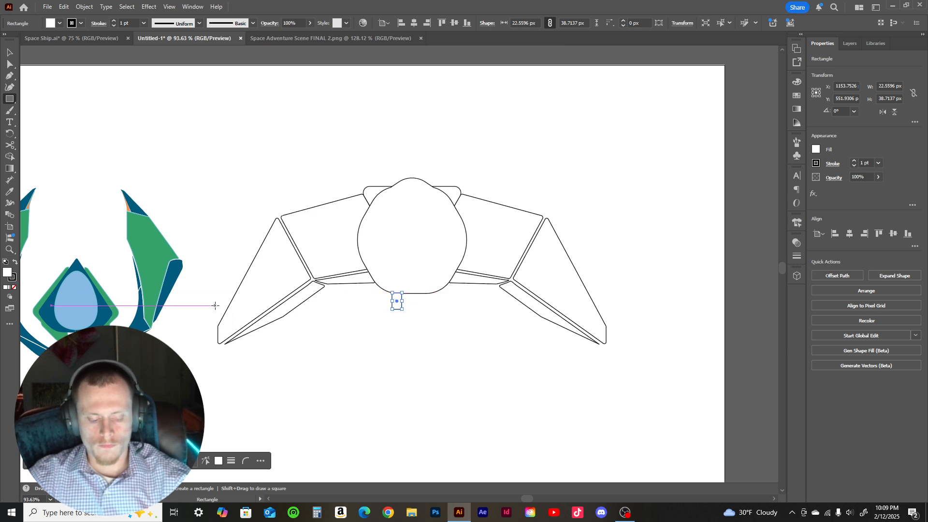
key("v")
left_click(356, 313)
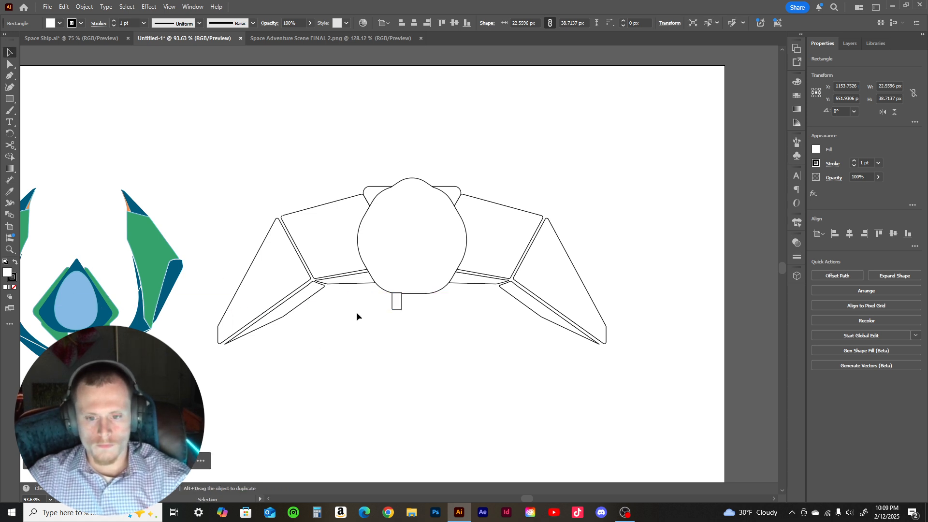
left_click_drag(397, 311, 400, 302)
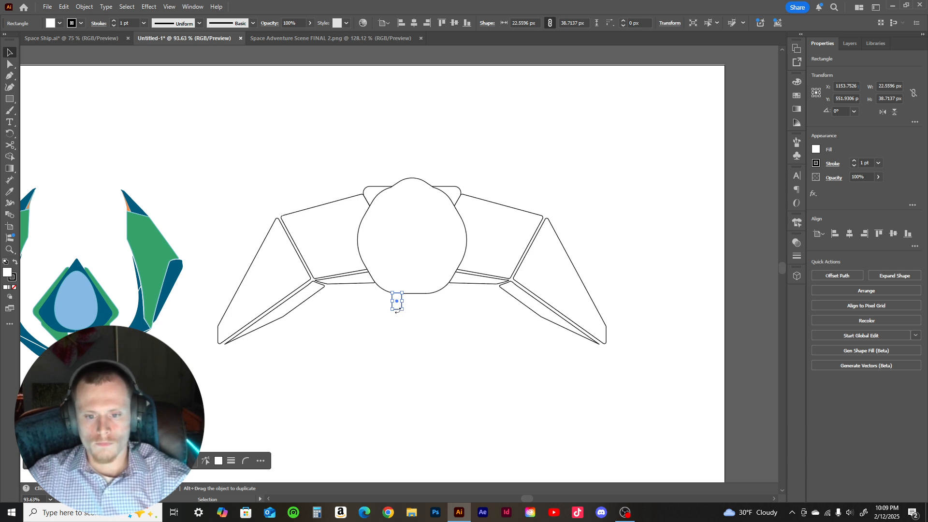
left_click_drag(401, 309, 402, 305)
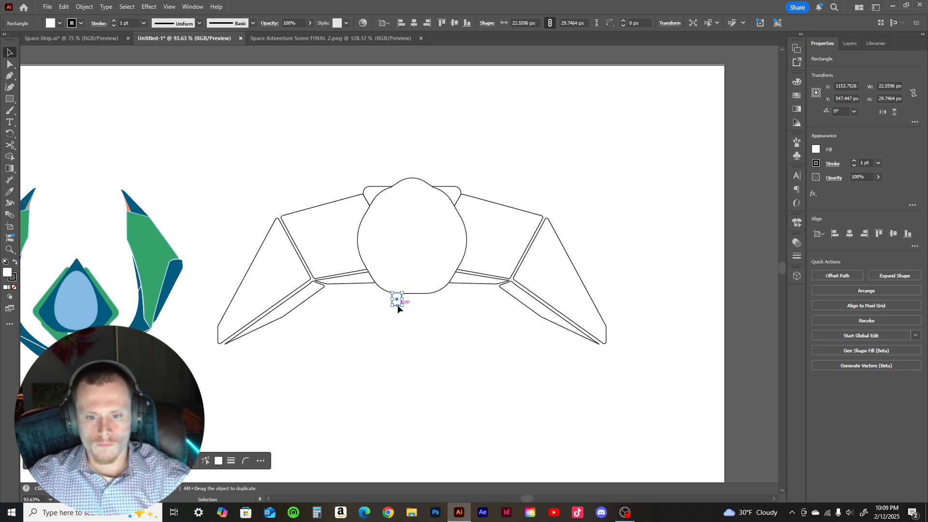
- Duplicate the rectangle directly below itself and shrink the copy to about 11 by 15 px, centred against the upper one's lower edge
left_click_drag(397, 304, 398, 320)
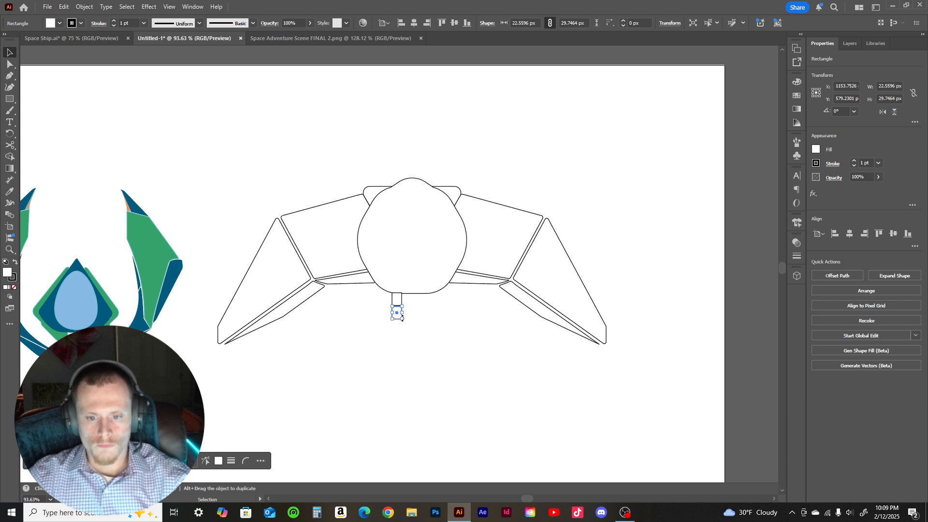
left_click_drag(402, 319, 543, 310)
key("z")
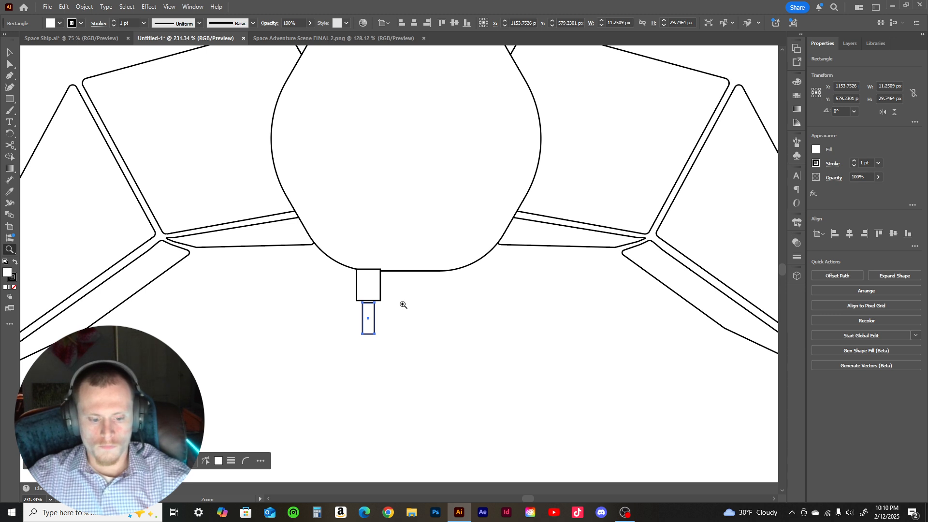
key("v")
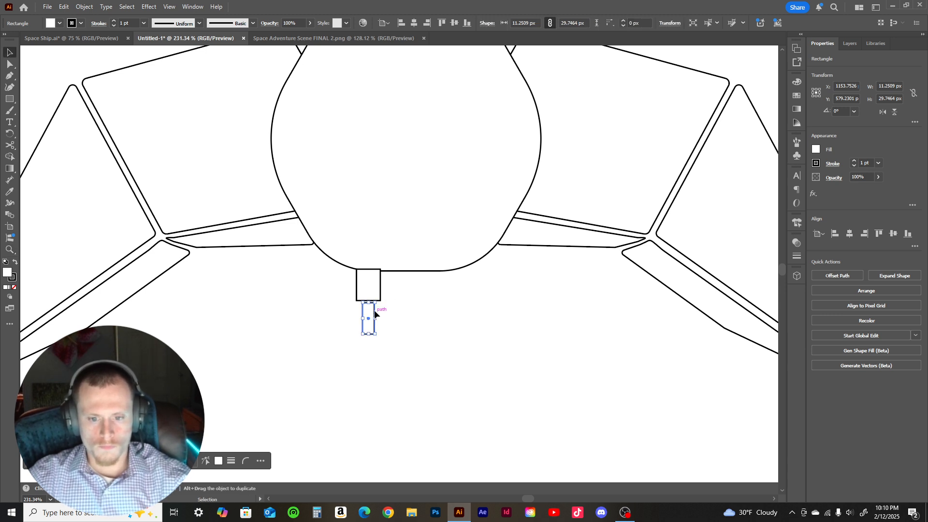
mouse_move(375, 314)
left_mouse_down()
mouse_move(369, 330)
mouse_move(371, 317)
left_mouse_up()
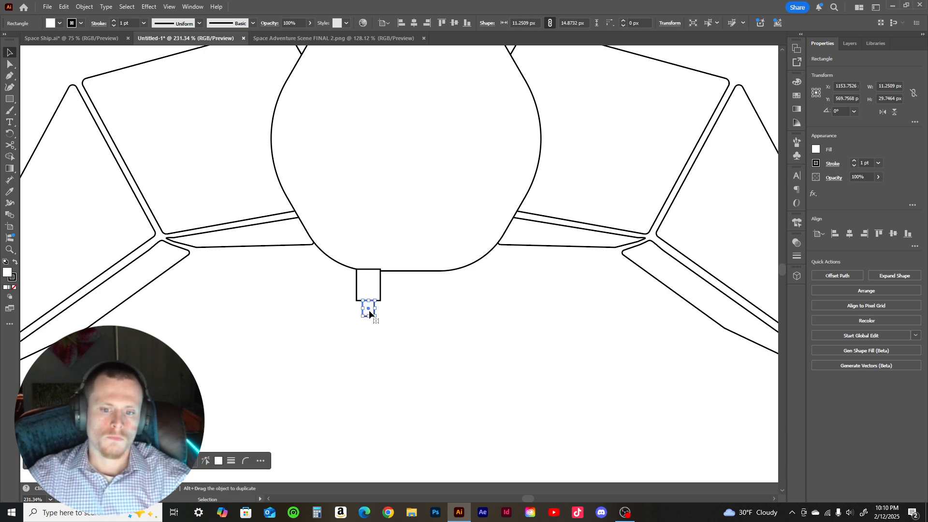
- Scale the two stacked rectangles to about 19 by 37 px overall and duplicate them level at the right part of the hull's bottom edge
left_click_drag(402, 282, 431, 299)
key("ctrl+z")
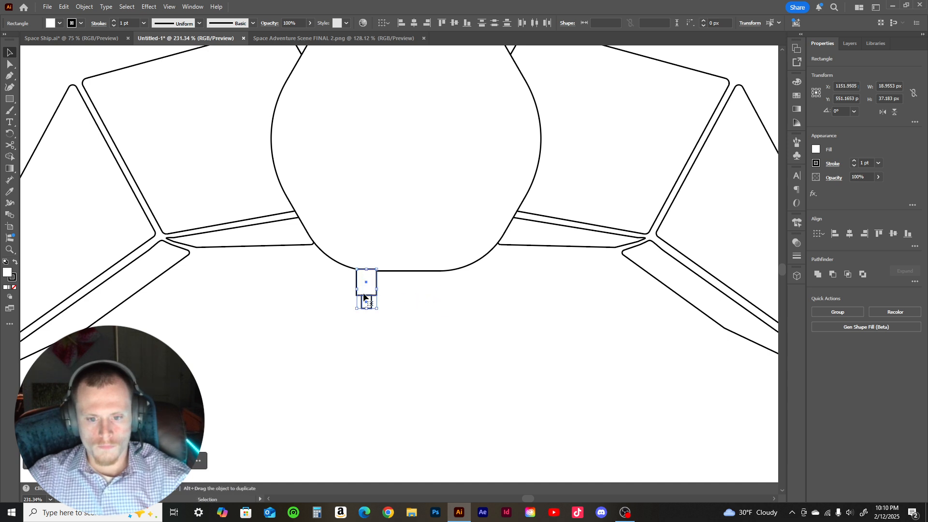
left_click_drag(369, 295, 445, 298)
left_click(401, 322)
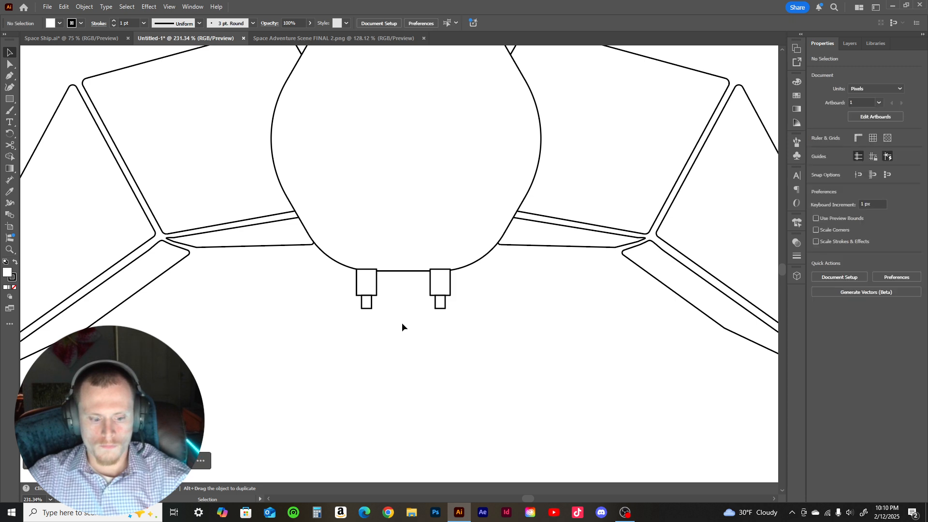
- Group both stacked rectangle pairs below the hull and send the group to the back
left_click_drag(337, 331, 460, 290)
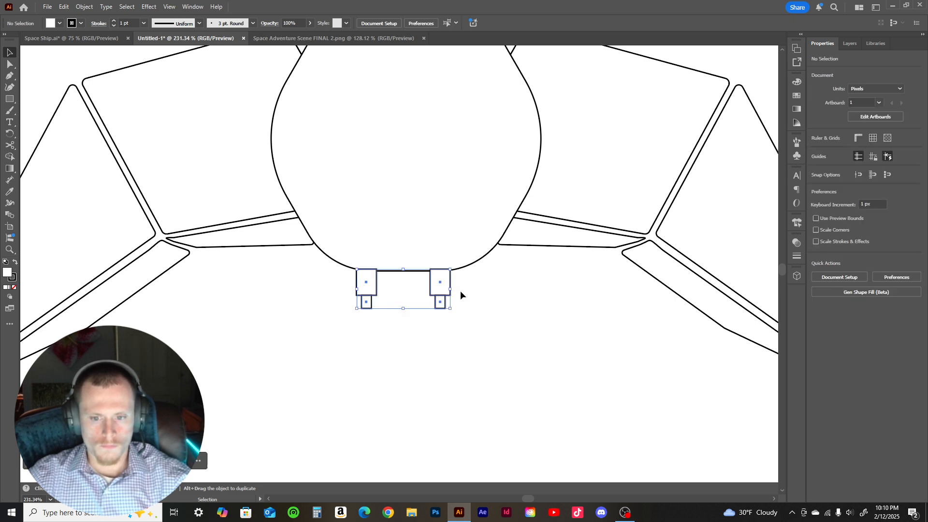
key("a")
key("v")
key("ctrl+g")
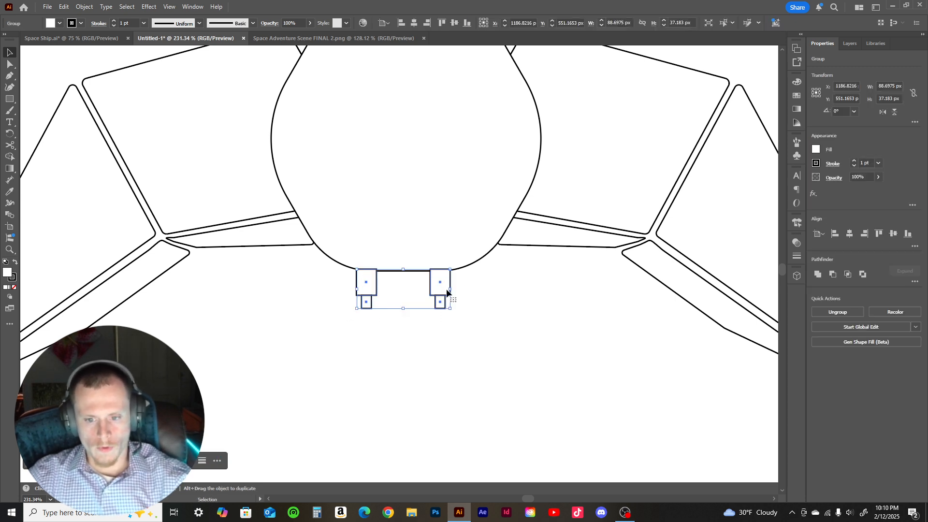
right_click(446, 289)
mouse_move(483, 247)
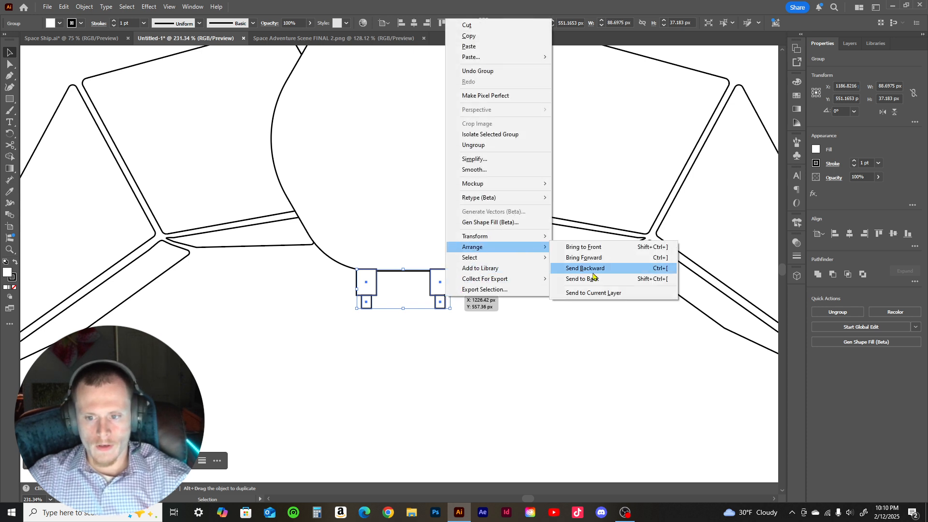
left_click(594, 278)
left_click(504, 302)
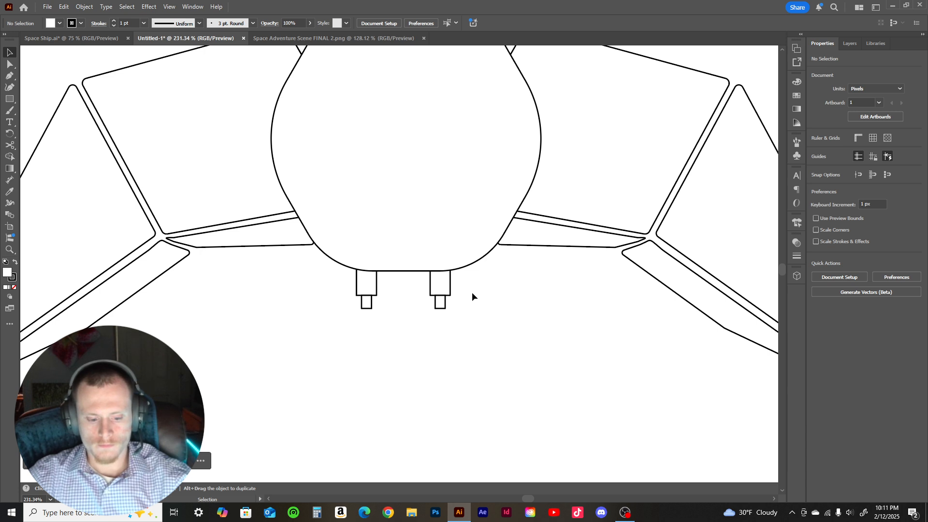
- Try ungrouping the stacked rectangles below the hull to reposition the right pair separately, and restore the group
key("z")
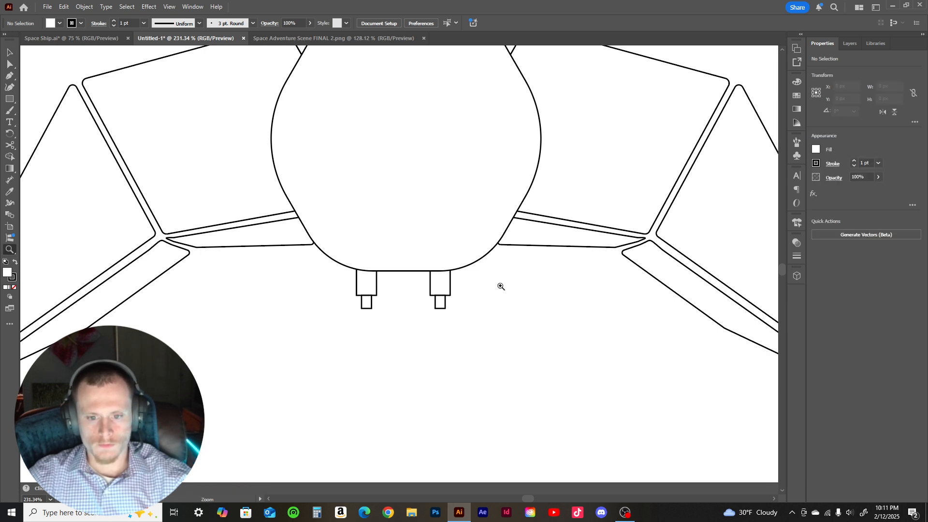
left_click_drag(500, 286, 468, 290)
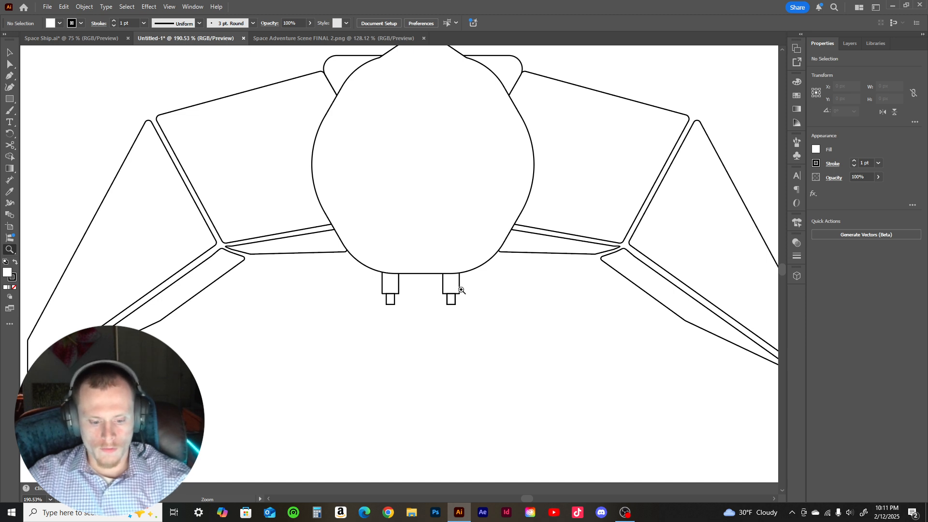
key("v")
left_click(459, 290)
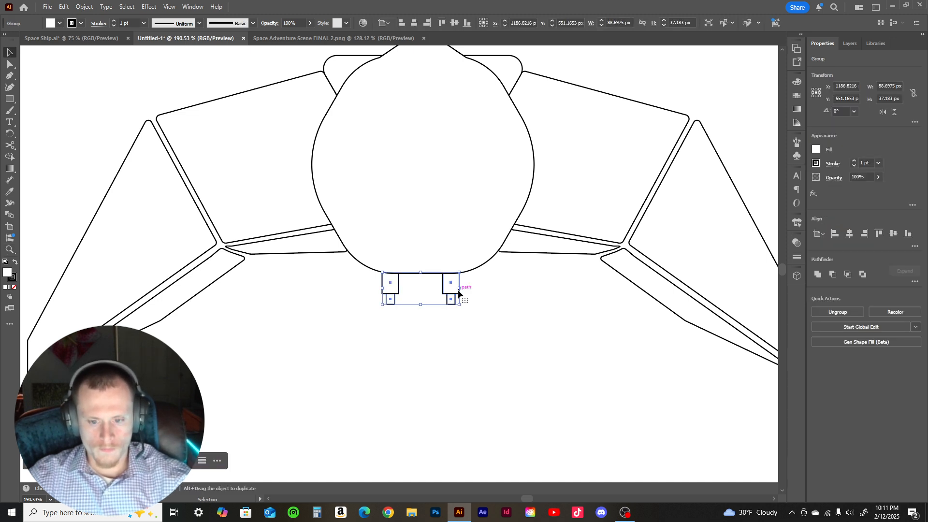
left_click(480, 295)
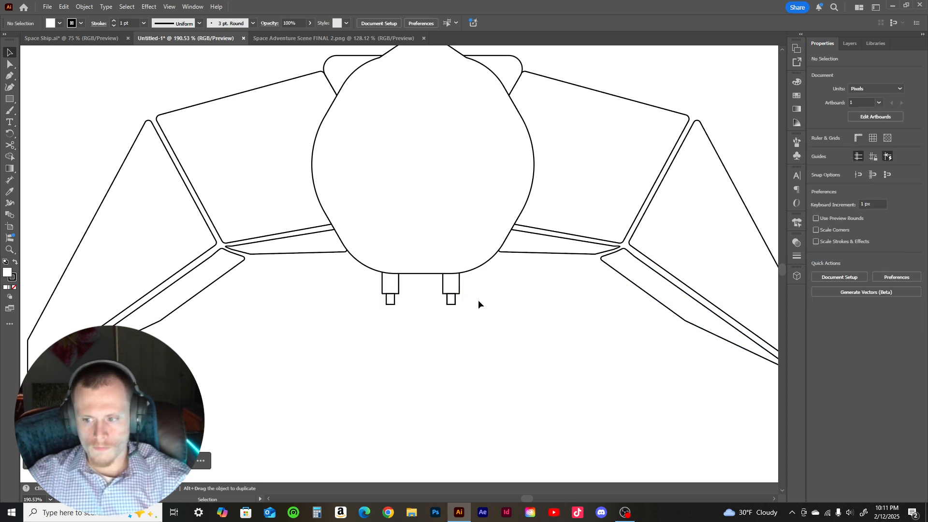
left_click(454, 296)
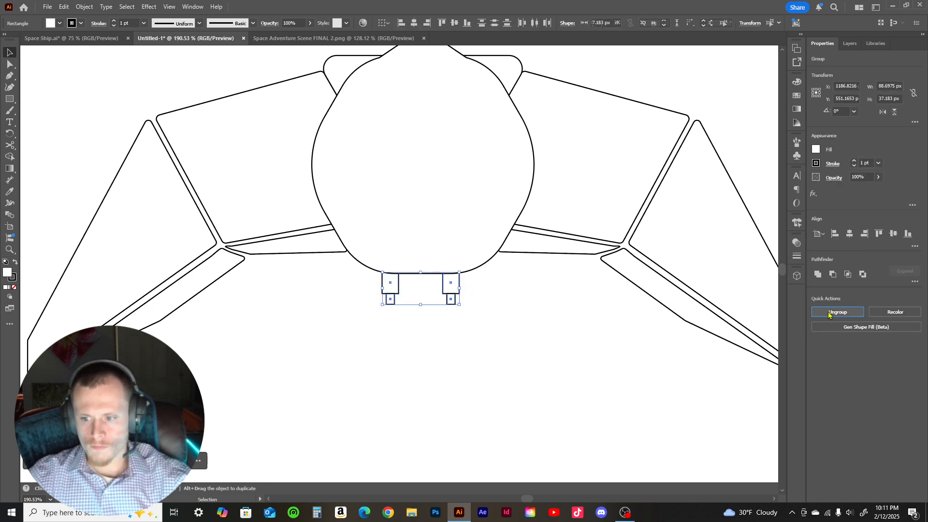
left_click(493, 308)
left_click(451, 289)
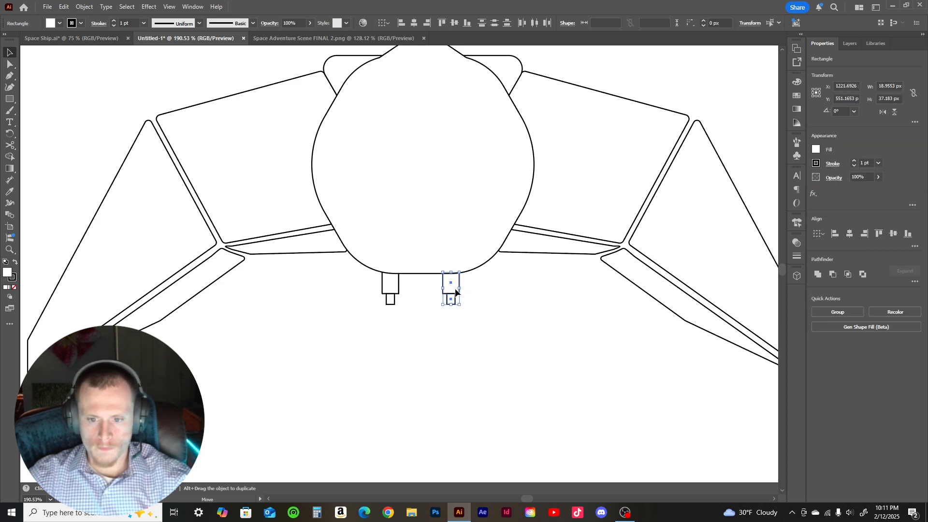
left_click_drag(453, 288, 455, 291)
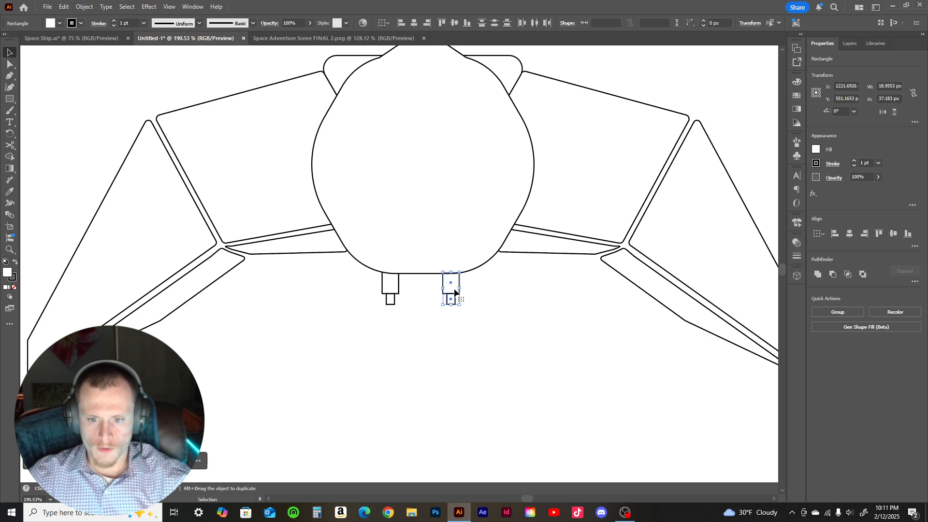
left_click(454, 291)
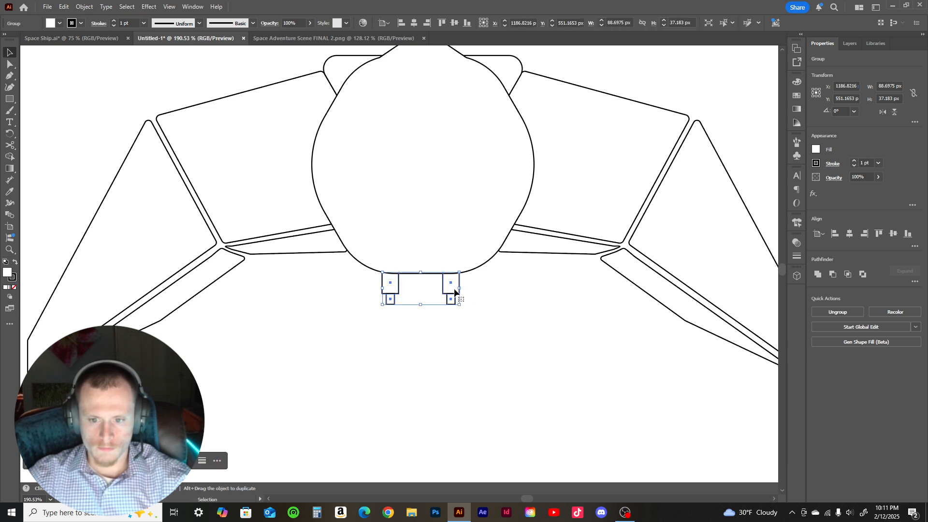
- Ungroup the stacked rectangles below the hull, shift the right pair about 5 px outward, and regroup both pairs
key("ctrl+shift+g")
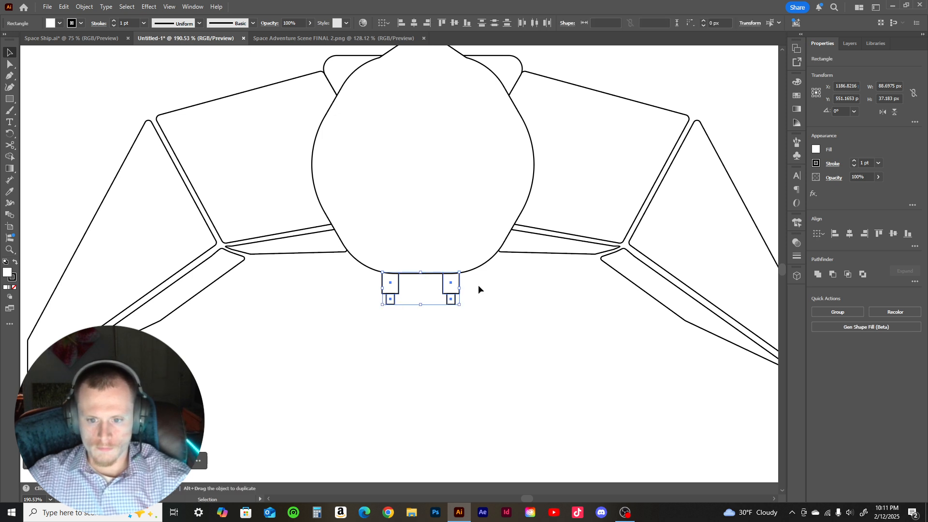
left_click(470, 289)
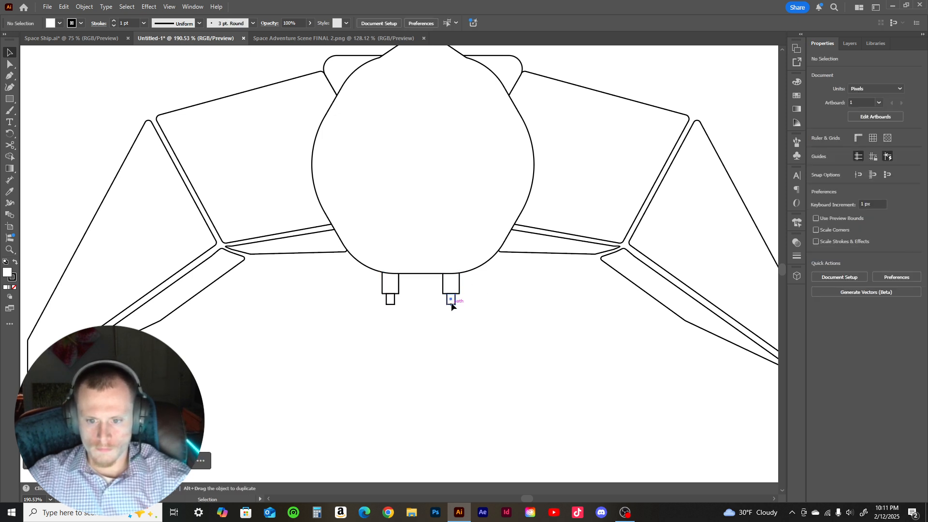
left_click_drag(452, 300, 456, 290)
key("ctrl+z")
left_click(458, 286, "shift")
left_click(455, 314)
left_click_drag(373, 331, 483, 285)
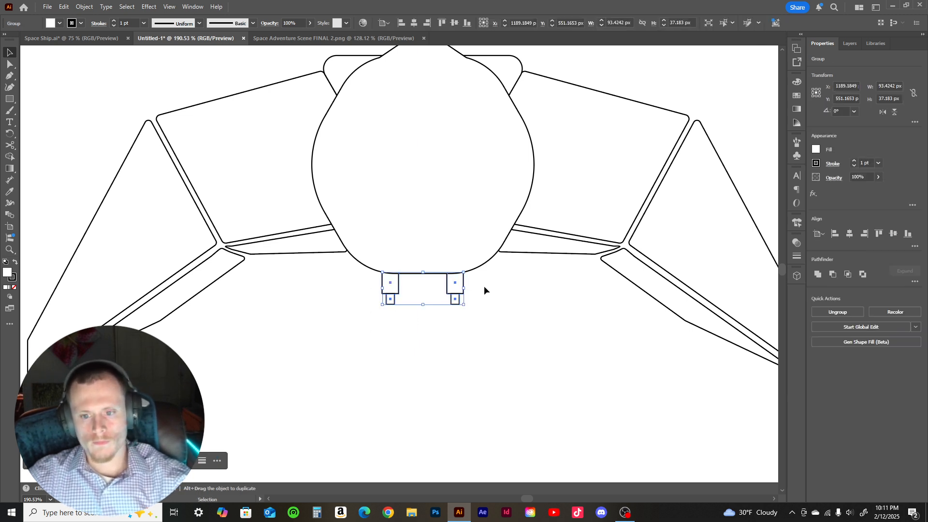
left_click(483, 286)
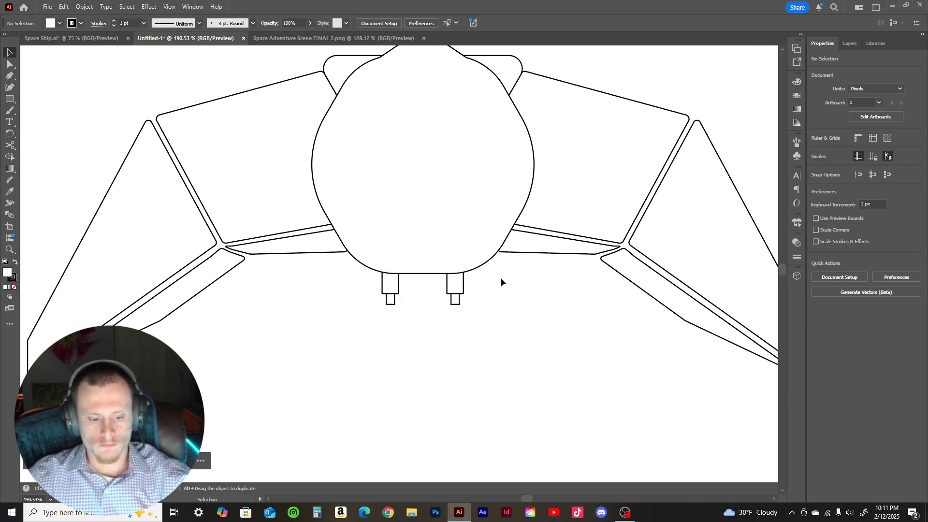
- Ungroup the hull outline from the rounded triangle behind it
key("z")
left_click(514, 278, "alt")
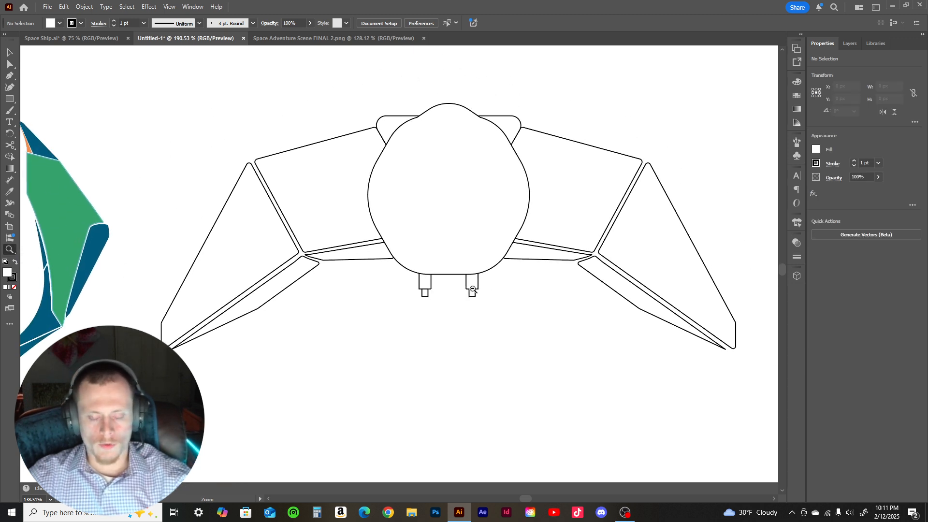
left_click(529, 293, "alt")
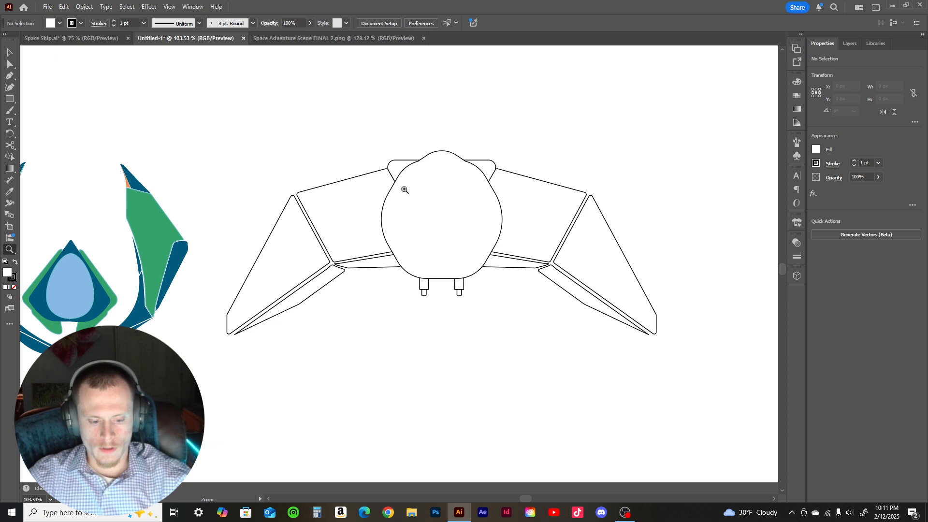
key("v")
left_click(386, 199)
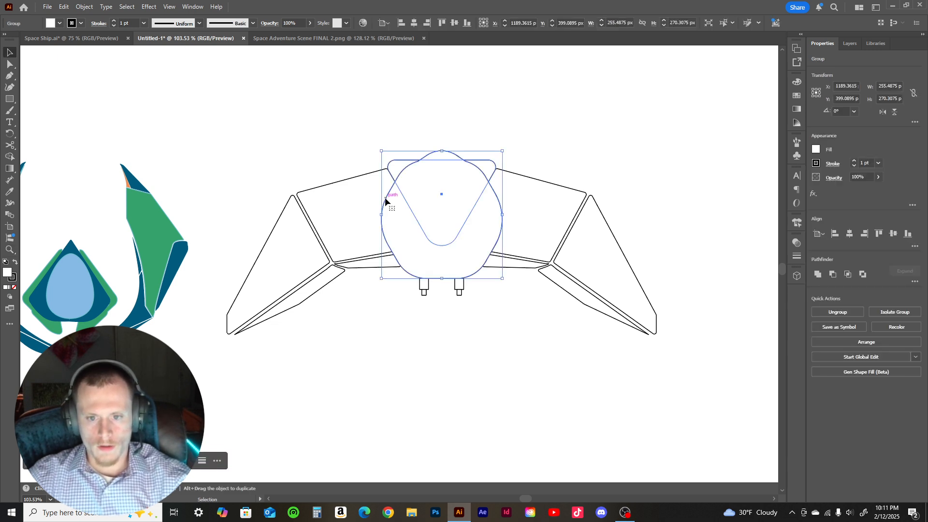
left_click(813, 314)
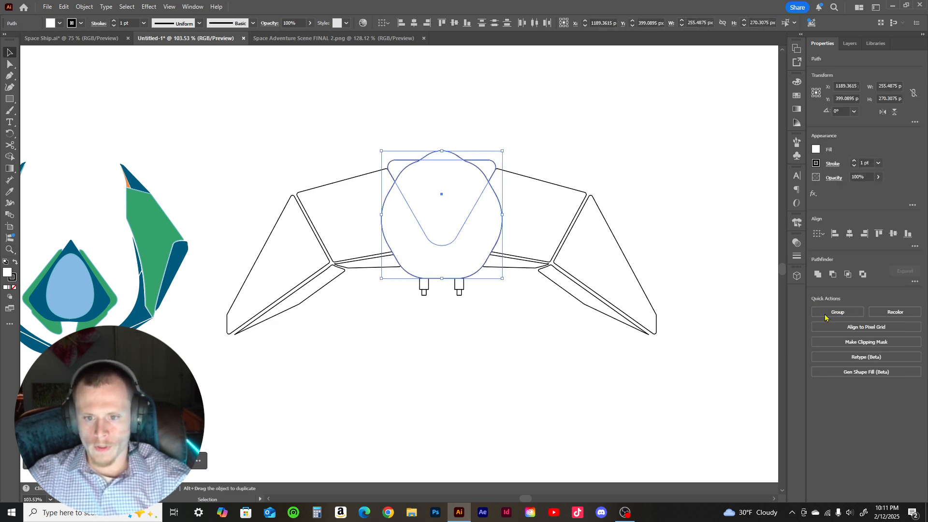
left_click(517, 142)
- Duplicate the hull outline, scale the copy to about 231 by 244 px, and centre it inside the original
left_click(387, 199)
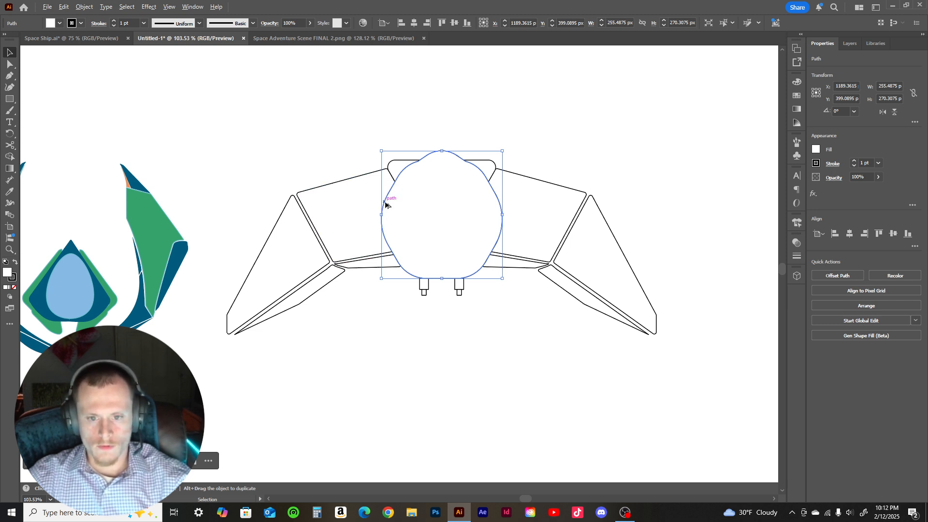
left_click_drag(385, 205, 390, 206)
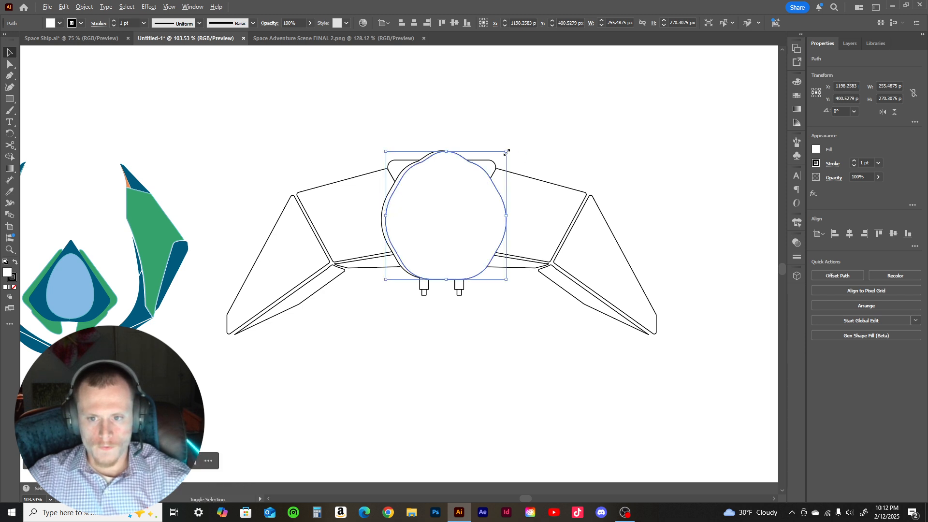
left_click_drag(506, 151, 503, 158)
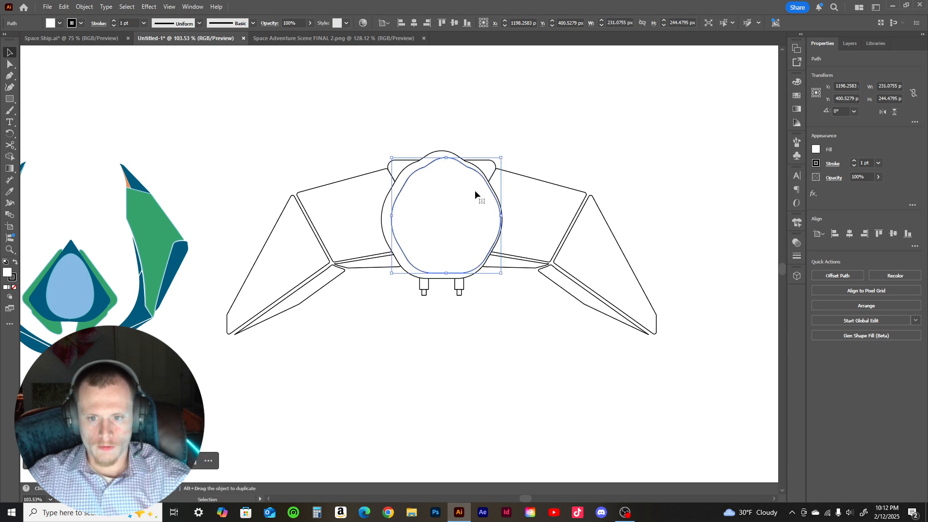
left_click_drag(475, 194, 472, 192)
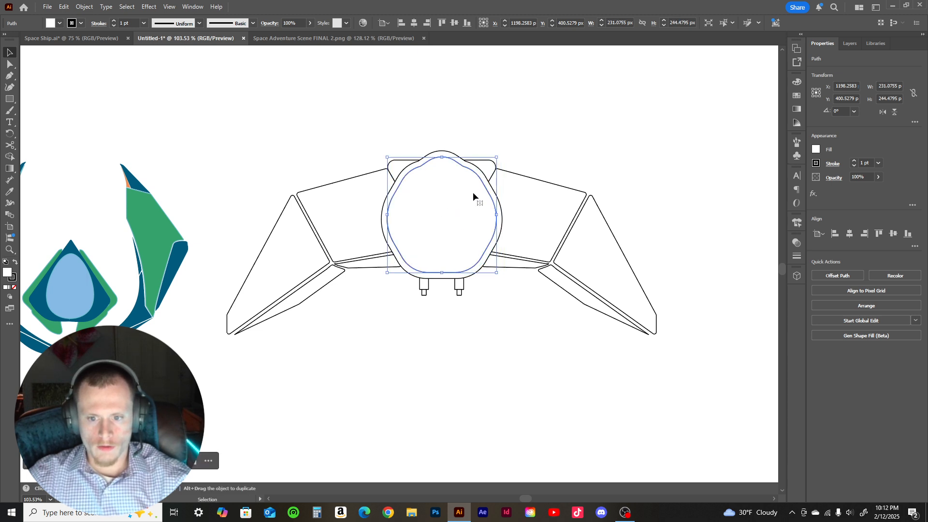
left_click(491, 129)
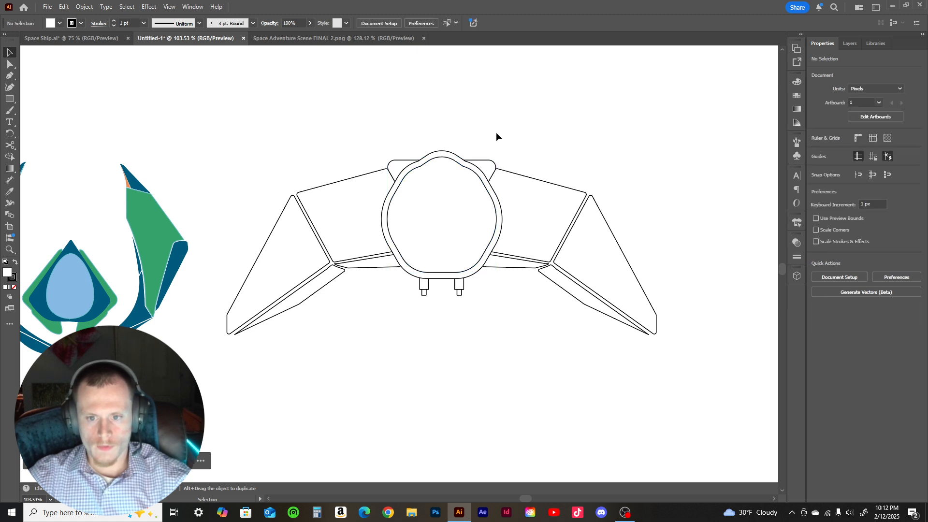
- Try a 2 pt stroke on the inner hull outline
left_click(474, 175)
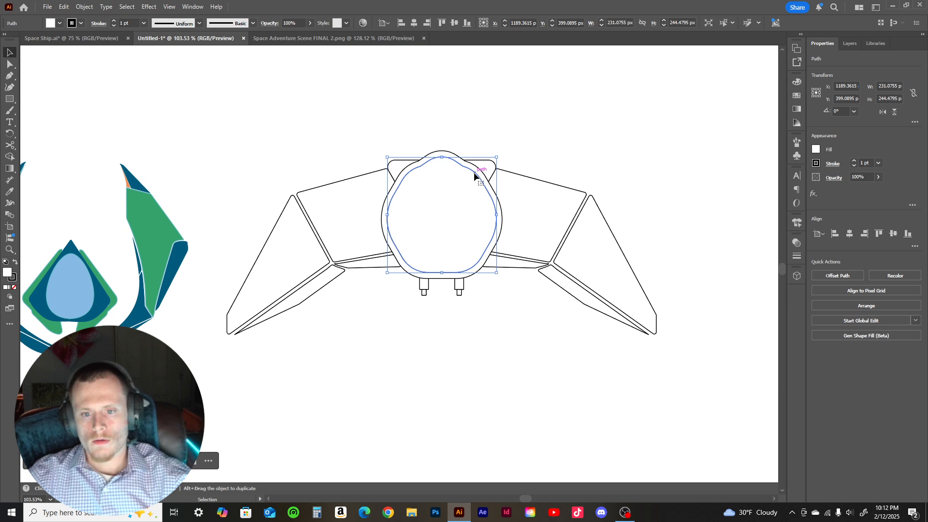
left_click(855, 162)
left_click(622, 151)
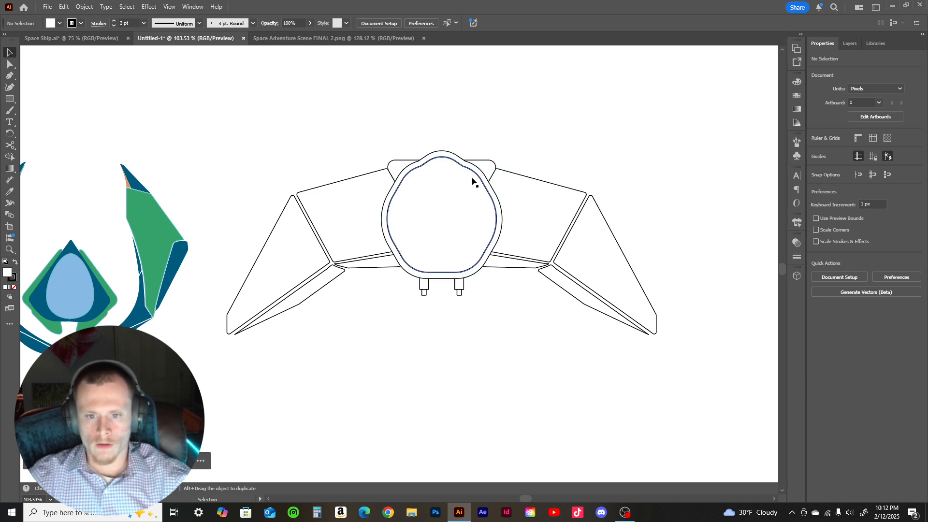
- Set the inner hull outline's stroke weight to 0.75 pt
left_click(488, 191)
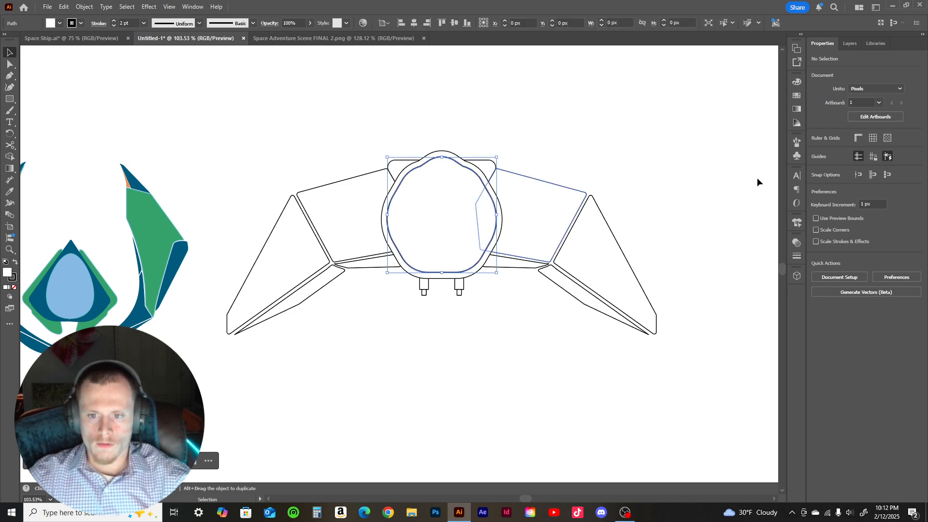
left_click(854, 167)
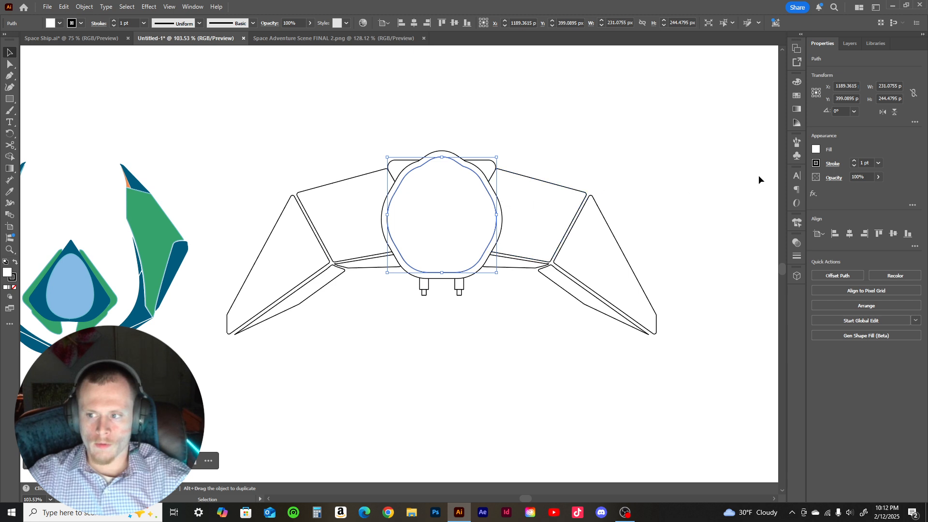
left_click(637, 169)
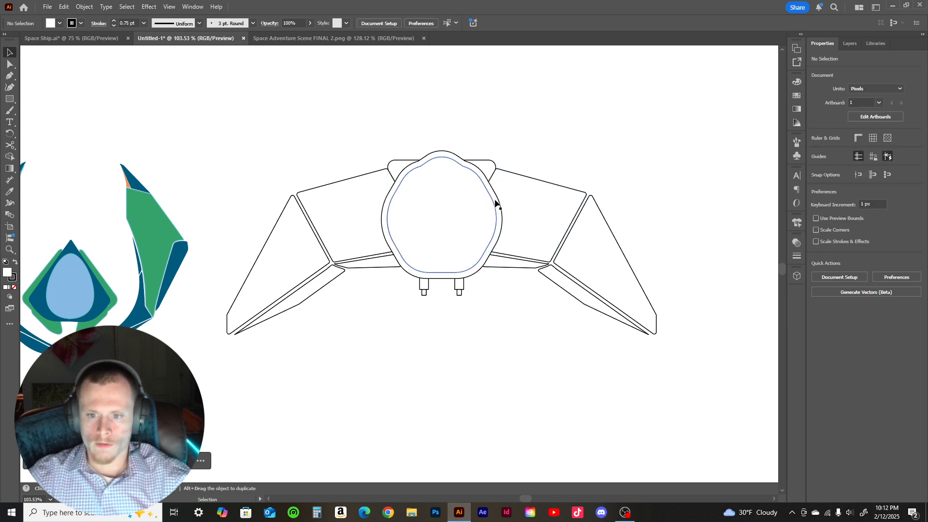
- Set the outer hull outline's stroke weight to 3 pt
left_click(499, 203)
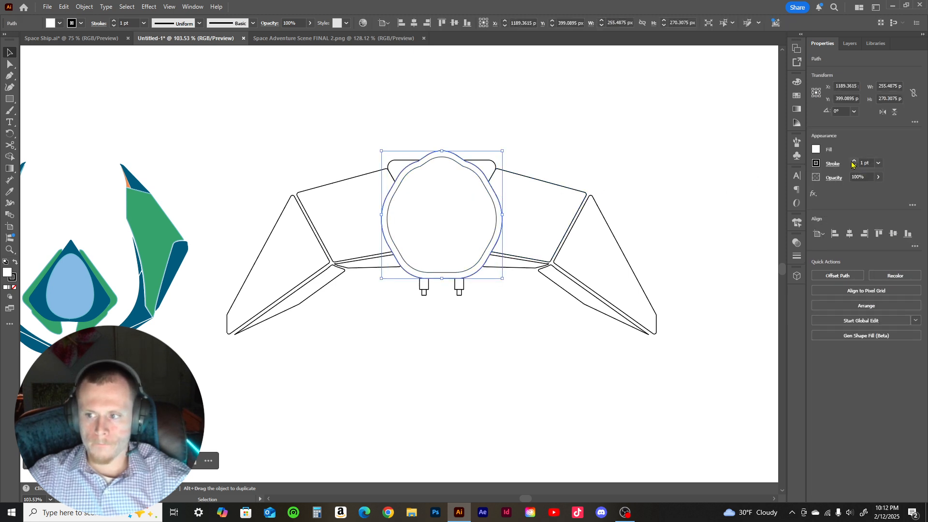
left_click(853, 163)
left_click(852, 162)
left_click(662, 178)
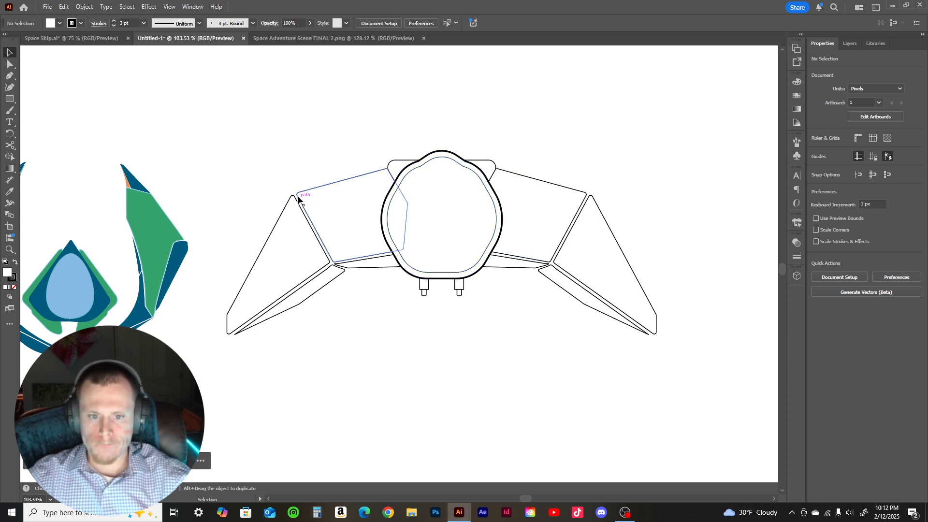
- Try a 3 pt stroke on both wing groups
left_click(320, 211)
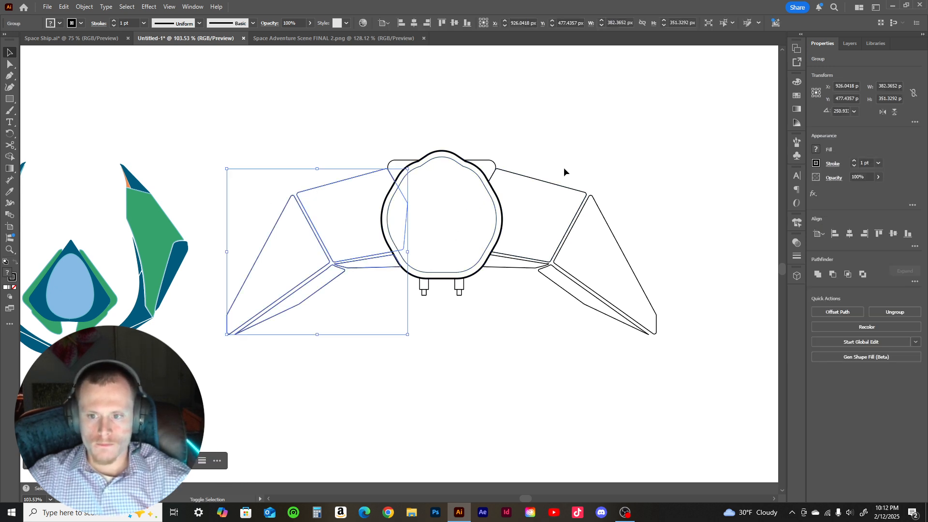
left_click(566, 200, "shift")
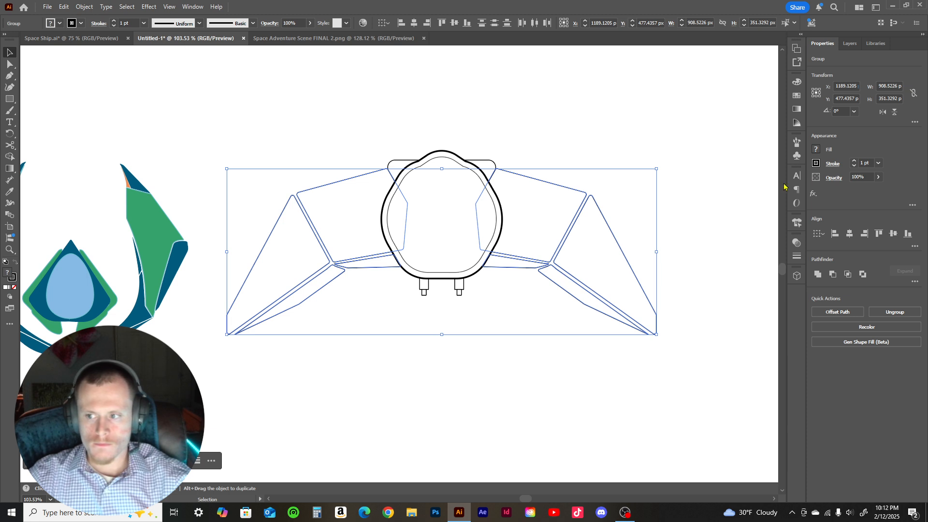
left_click(853, 161)
left_click(853, 161)
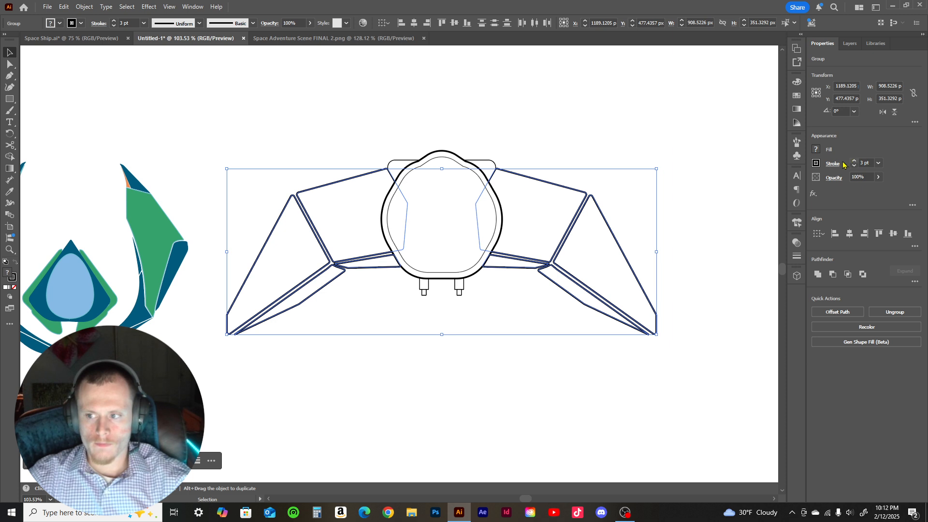
left_click(694, 165)
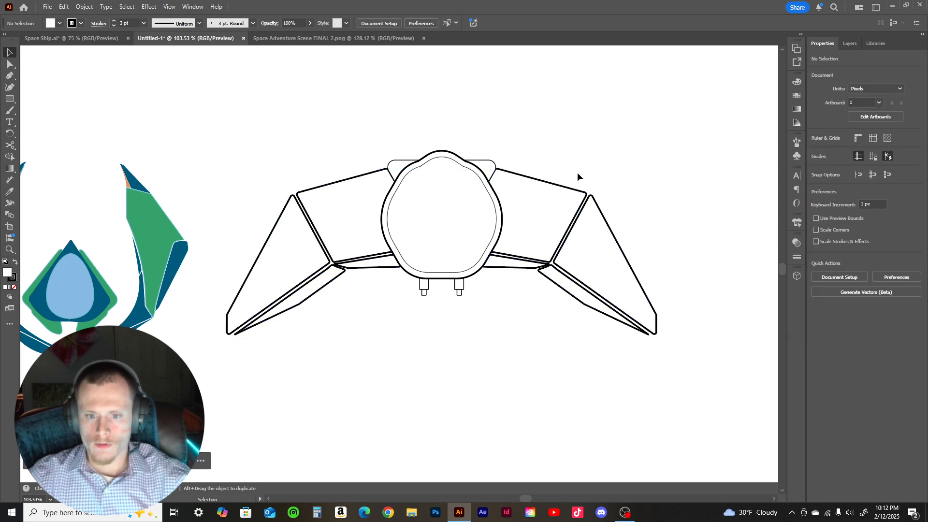
- Set the stroke weight of both wing groups to 2.5 pt
left_click_drag(560, 163, 622, 213)
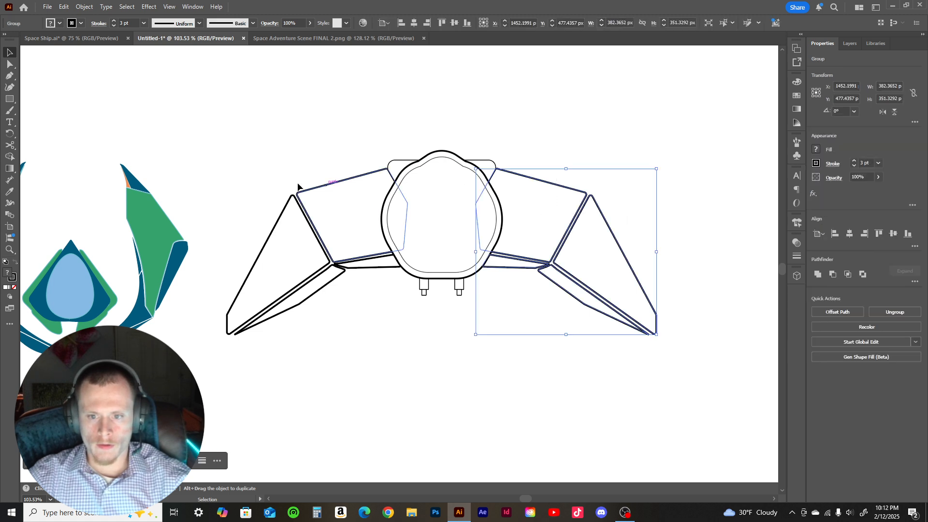
left_click_drag(257, 176, 327, 208)
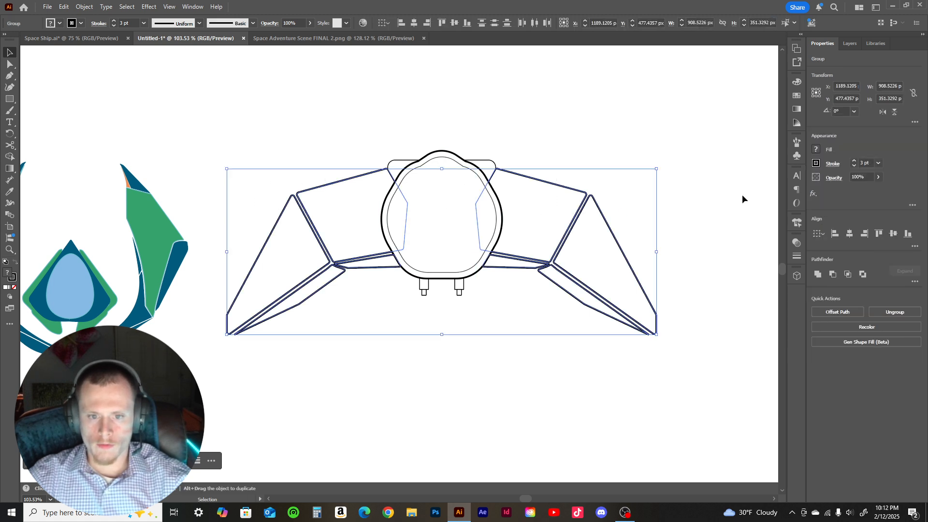
double_click(861, 163)
type("2.5")
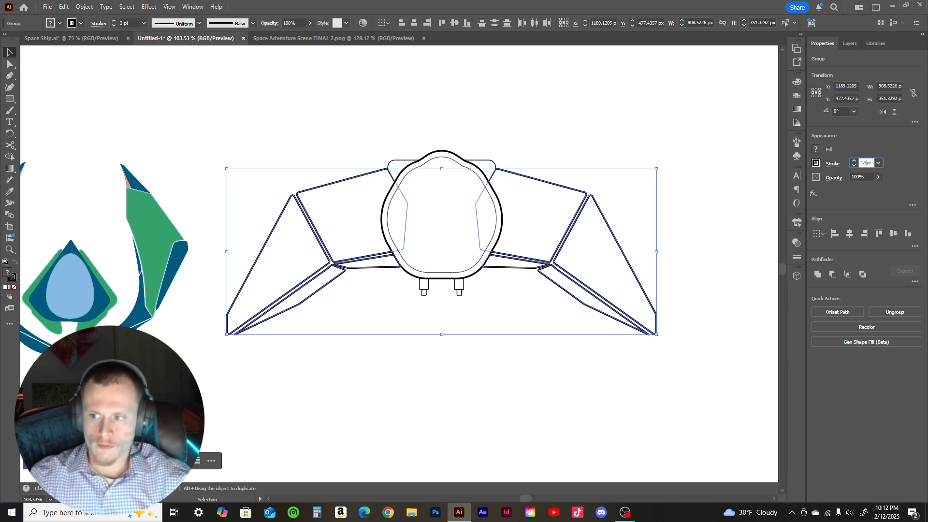
key("Return")
left_click(652, 156)
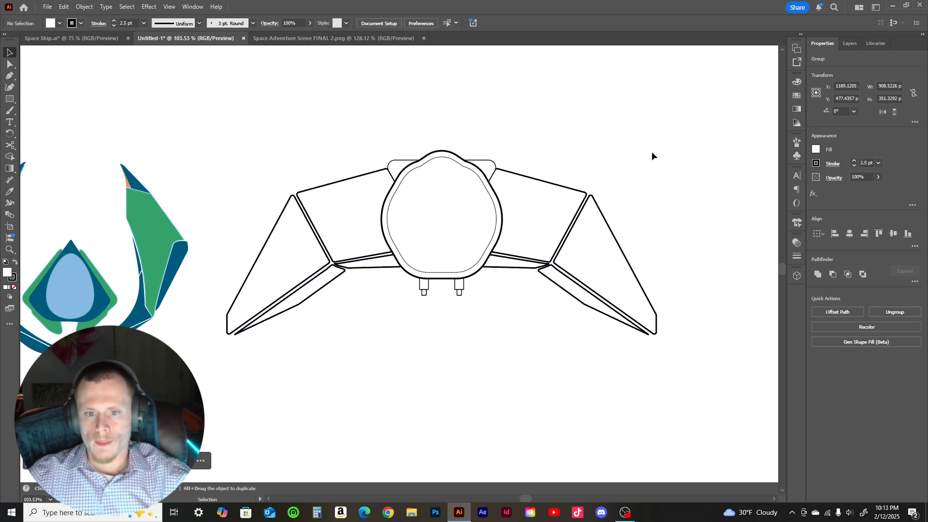
- Try a 5 pt stroke on the rounded triangle behind the hull
left_click(493, 166)
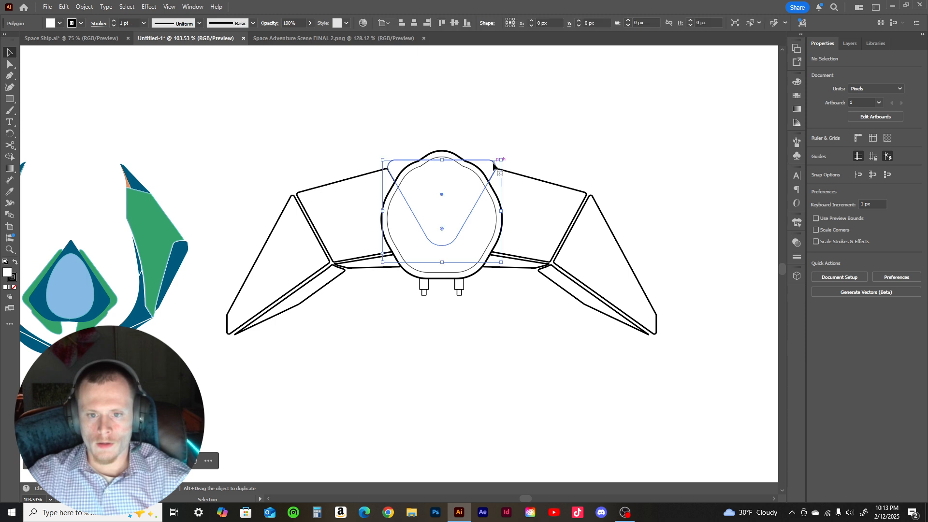
left_click(854, 162)
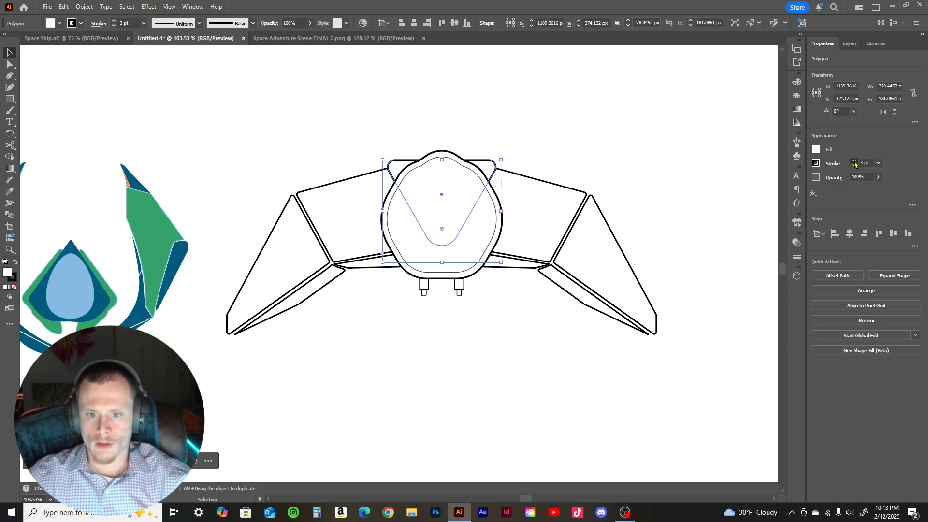
left_click(855, 162)
left_click(854, 162)
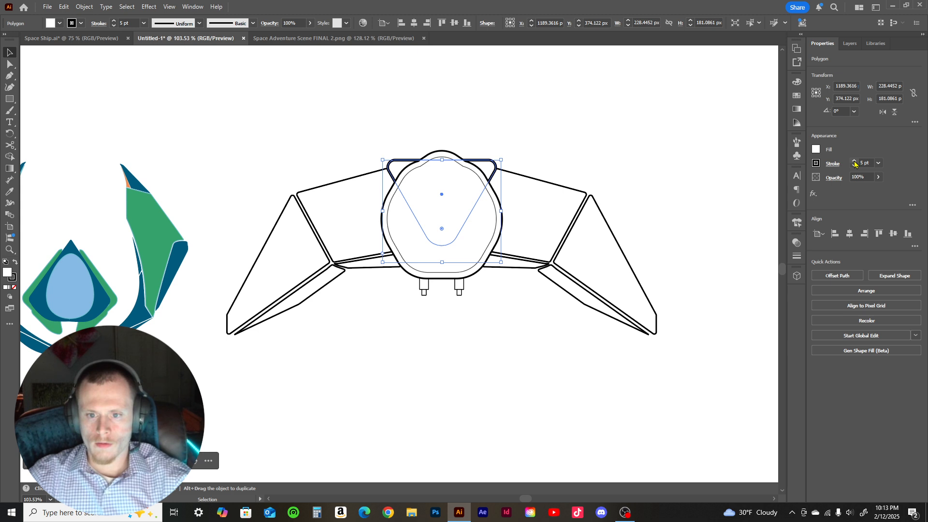
left_click(700, 155)
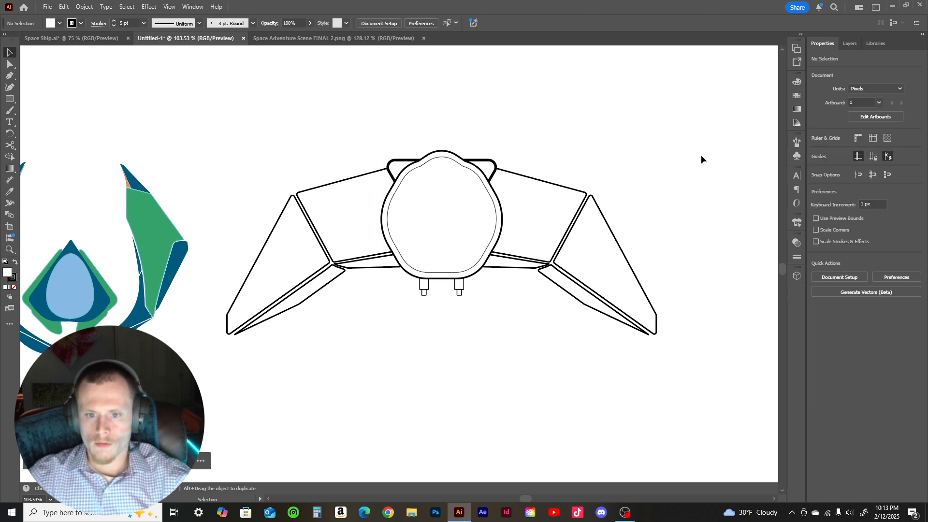
- Try a 7 pt stroke on the rounded triangle behind the hull, and return it to 1 pt
left_click(494, 166)
left_click(855, 161)
left_click(855, 162)
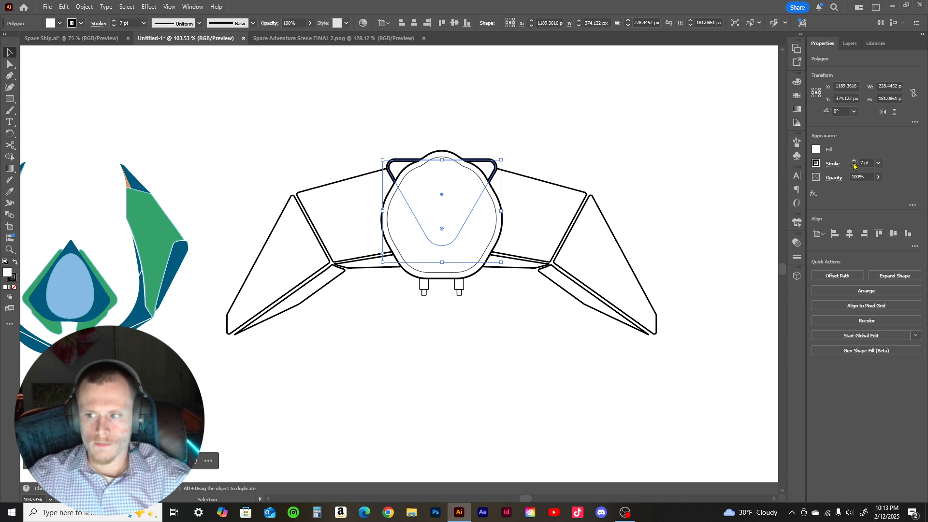
left_click(854, 166)
left_click(854, 166)
left_click(854, 166)
left_click(855, 166)
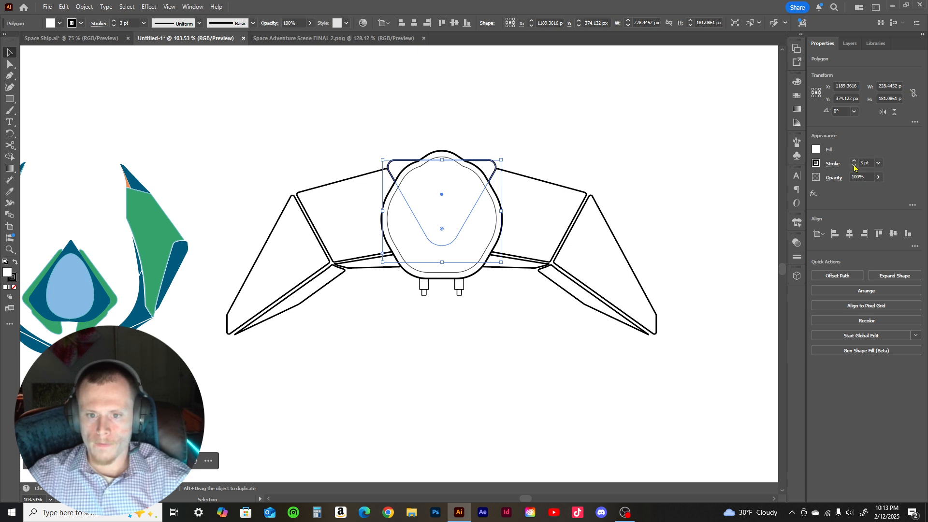
left_click(855, 166)
left_click(854, 166)
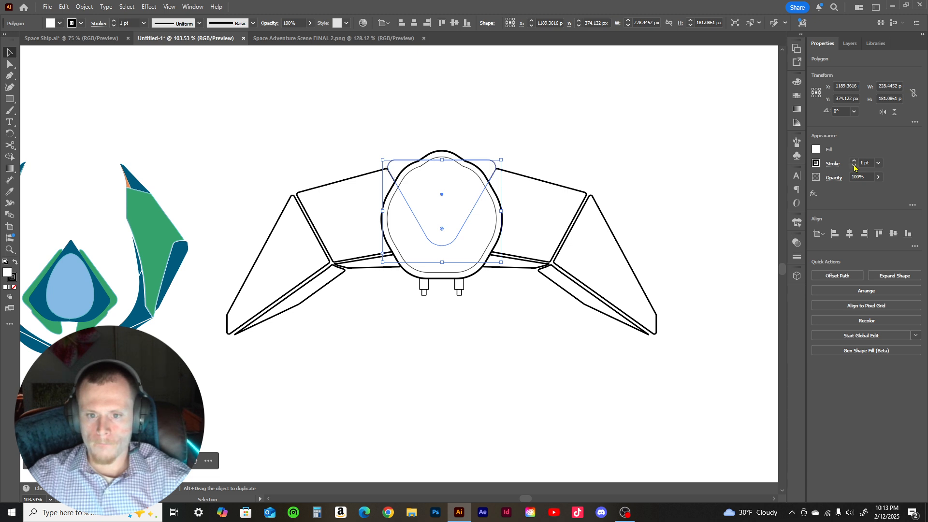
- Set the stroke weight of the rounded triangle behind the hull to 1.6 pt
left_click(757, 165)
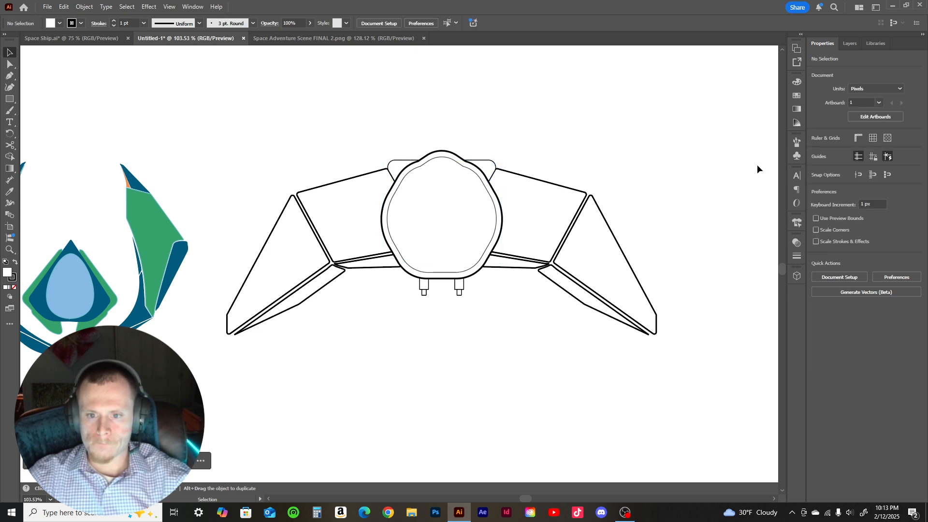
left_click(491, 166)
left_click(864, 164)
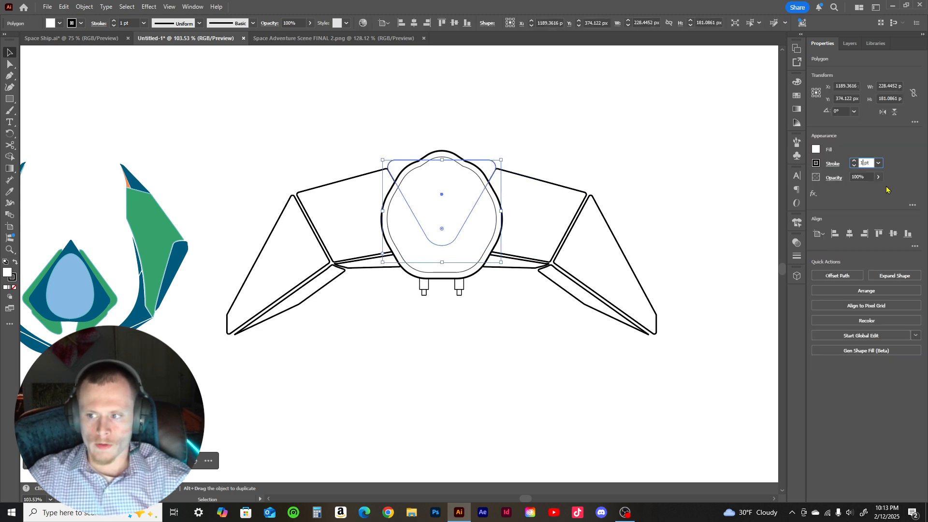
type(".6")
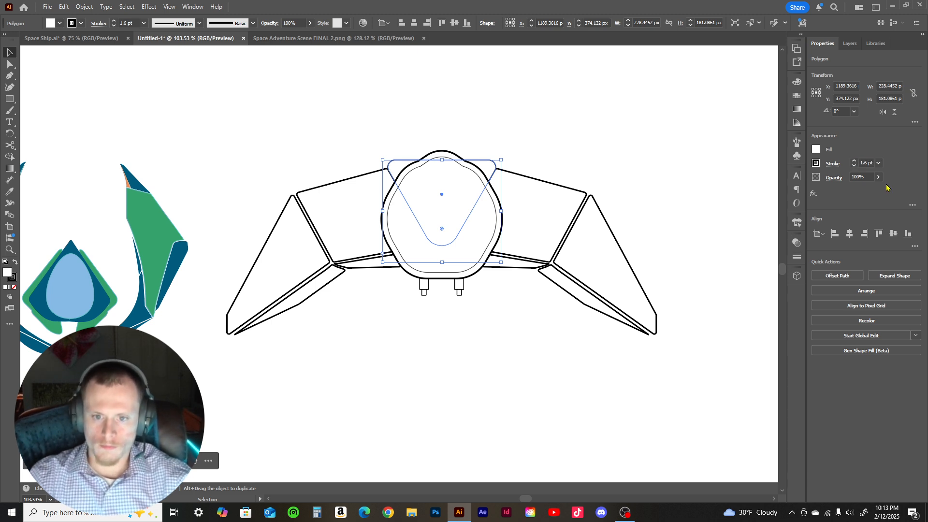
left_click(514, 126)
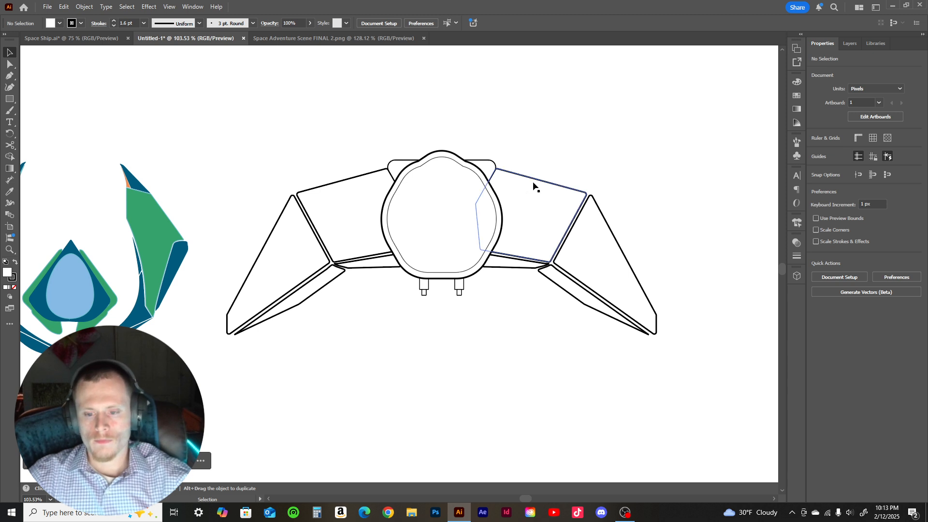
- Ungroup both wing groups so that their panels can be edited separately
left_click(342, 270)
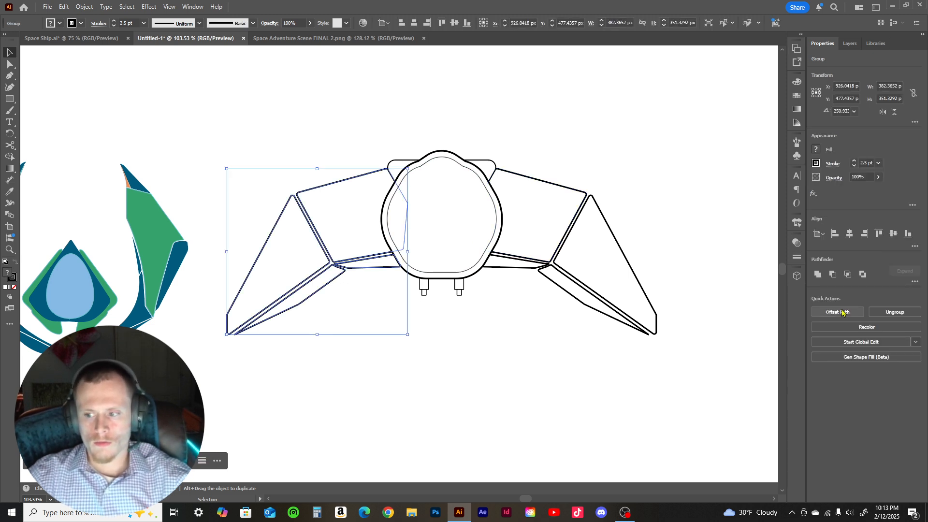
left_click(895, 312)
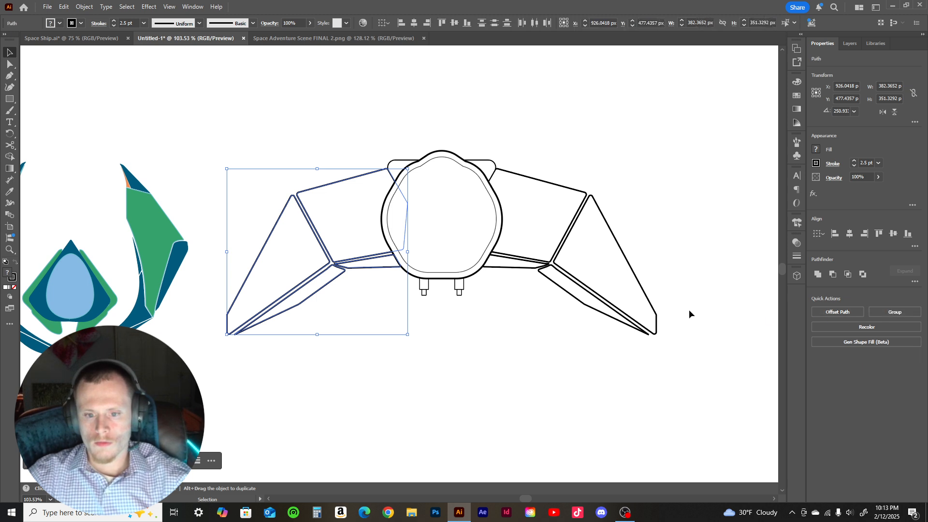
left_click(550, 277)
left_click(885, 312)
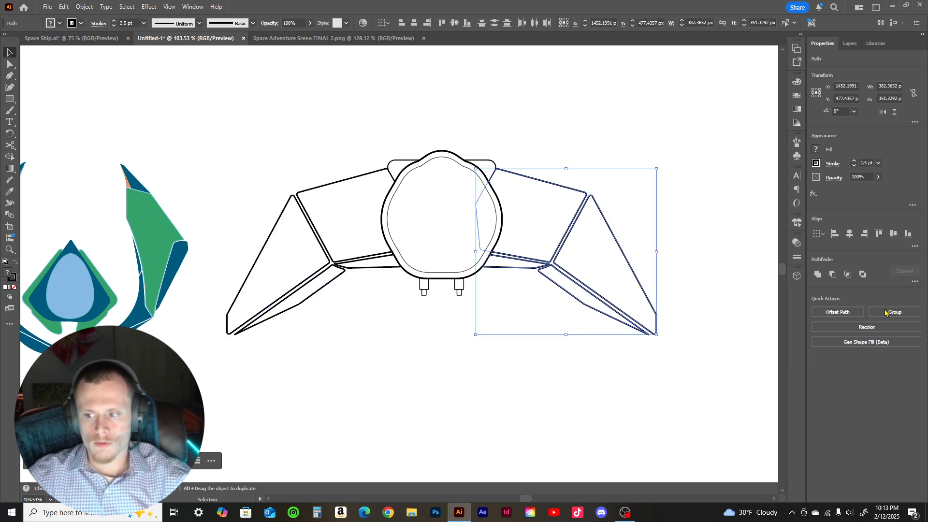
left_click(459, 338)
- Set the stroke weight of the narrow lower panels on both wings to 1.3 pt
left_click_drag(318, 307, 346, 297)
left_click(367, 264, "shift")
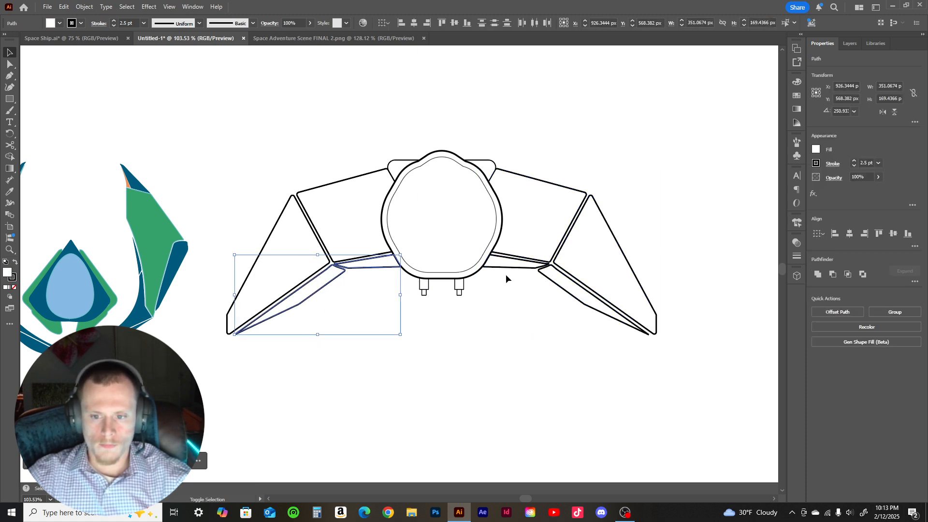
left_click(517, 267, "shift")
left_click(554, 279, "shift")
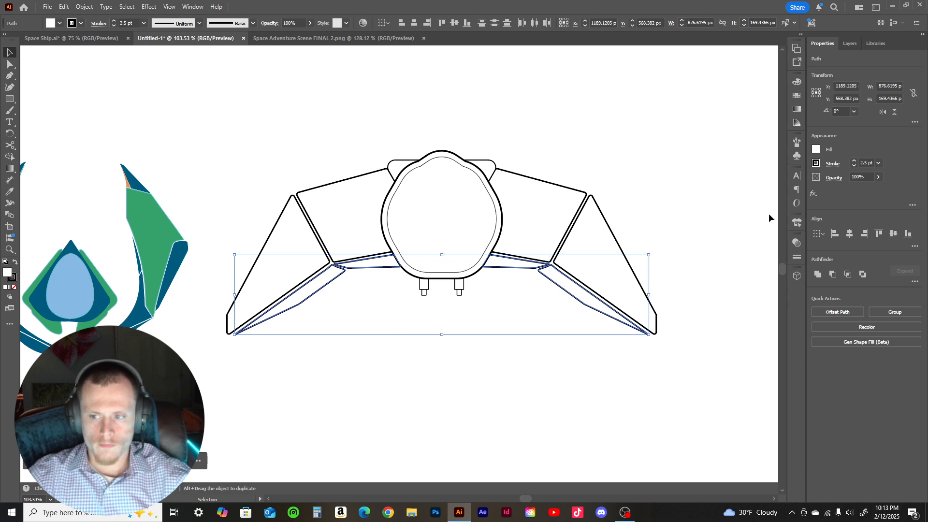
left_click(854, 166)
left_click(854, 165)
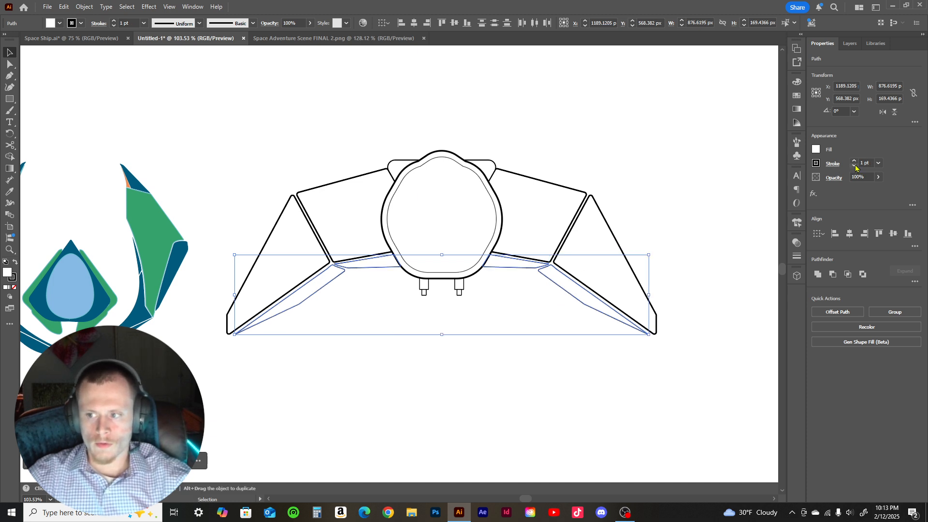
left_click(865, 163)
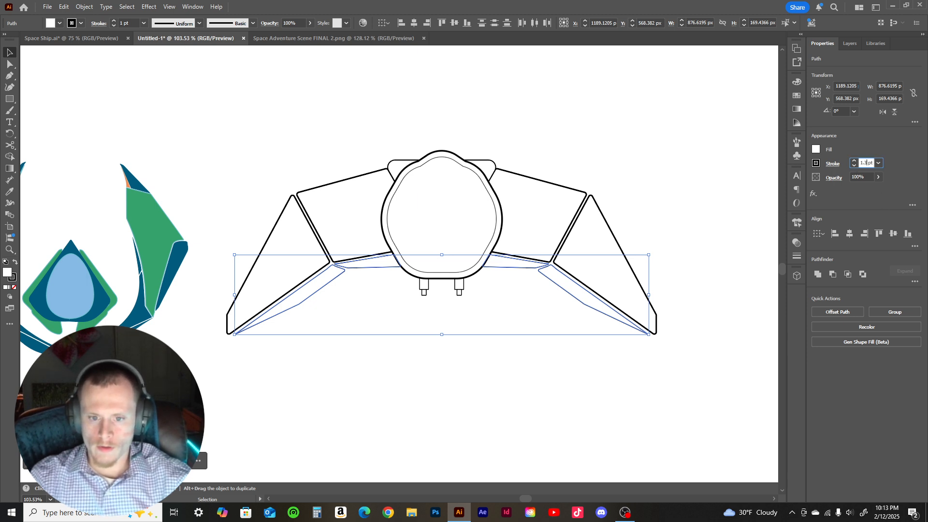
key("Return")
left_click(616, 108)
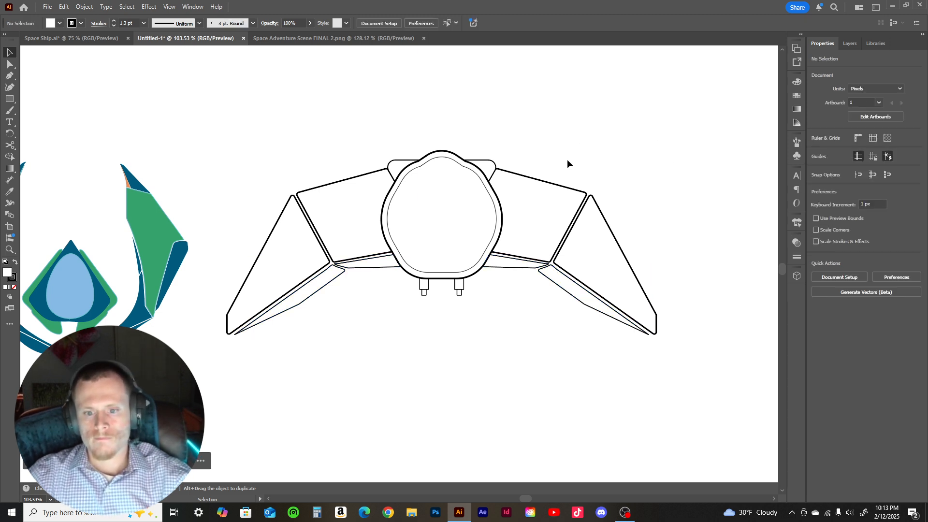
- Ungroup the stepped rectangles below the hull and set the two larger upper rectangles' stroke to 2 pt
left_click(429, 288)
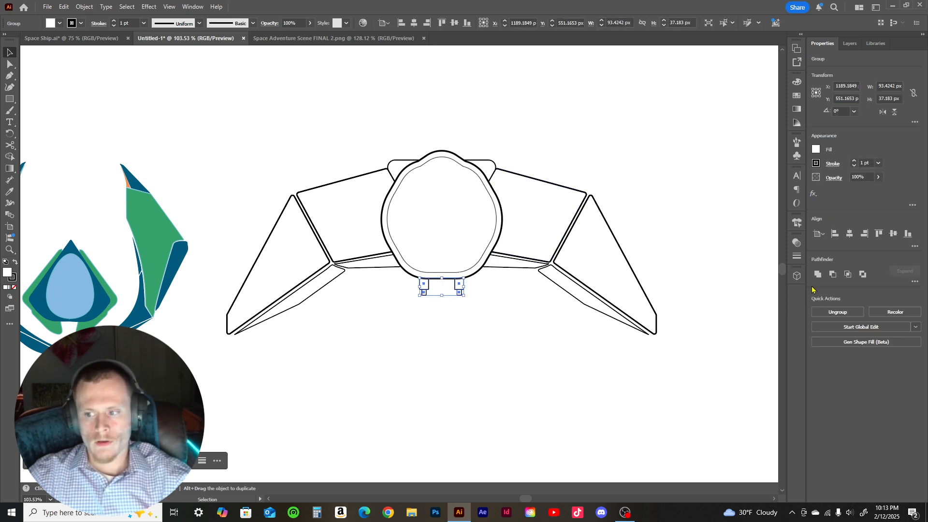
left_click(507, 323)
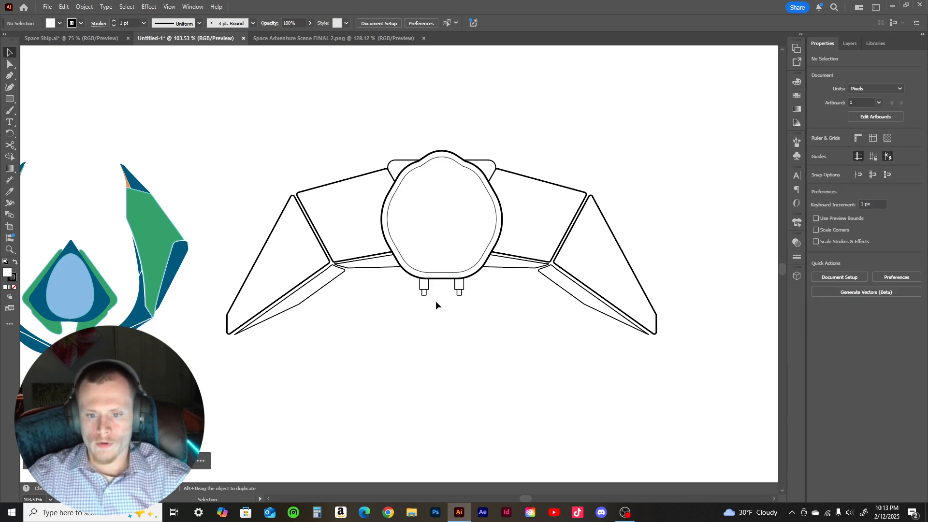
left_click(425, 285)
left_click(459, 284, "shift")
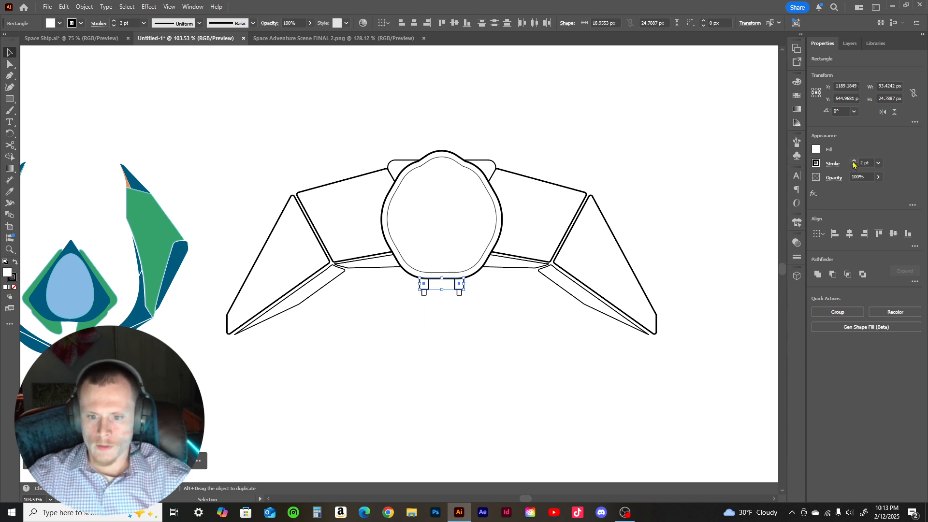
left_click(525, 372)
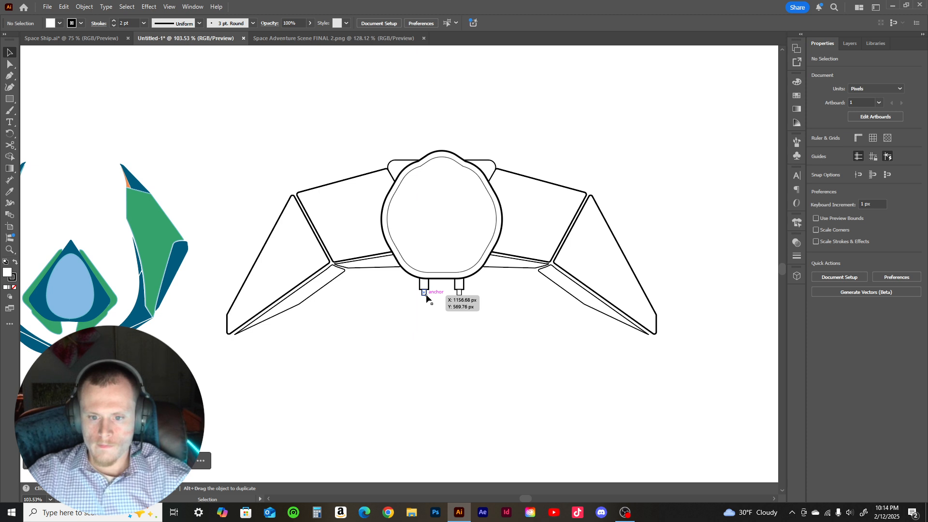
- Try a 0.75 pt stroke on the two small rectangles below the hull, and return it to 1 pt
left_click(424, 292)
left_click(459, 293, "shift")
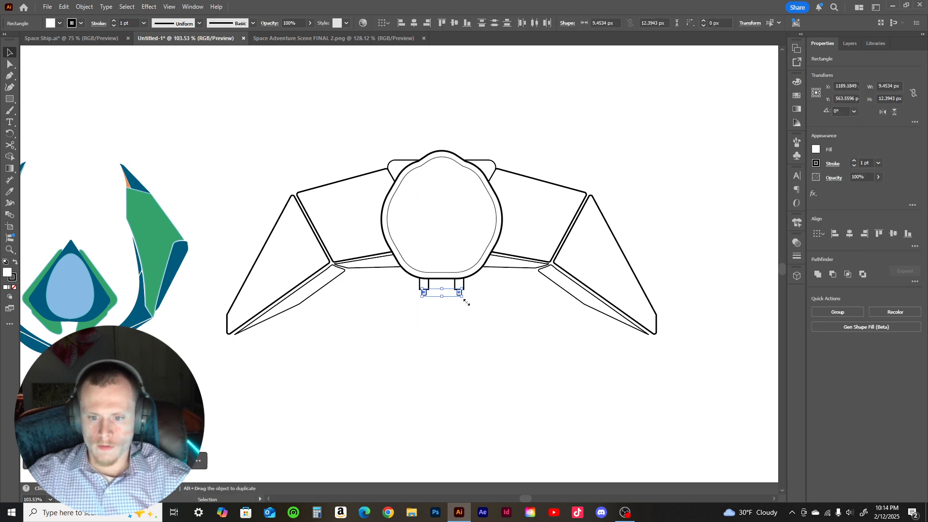
left_click(854, 167)
left_click(743, 233)
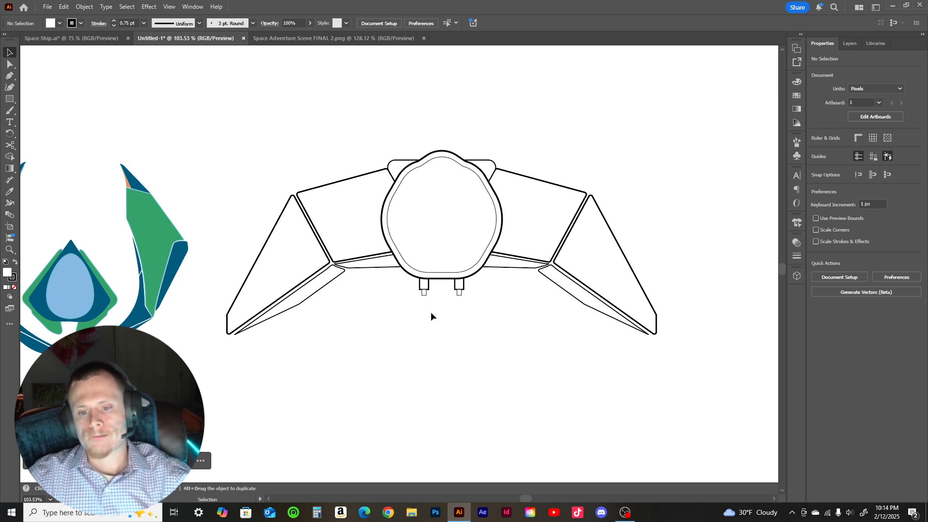
left_click(424, 294)
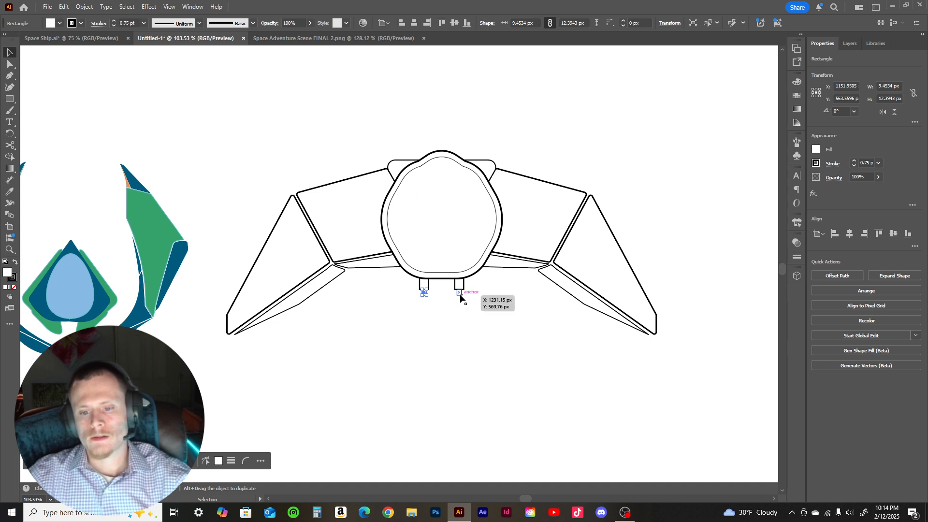
left_click(460, 293, "shift")
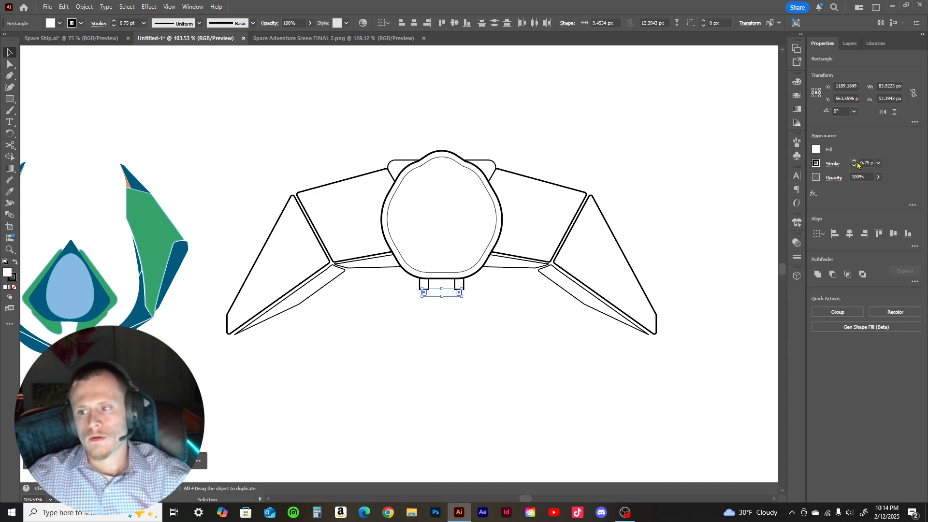
left_click(712, 184)
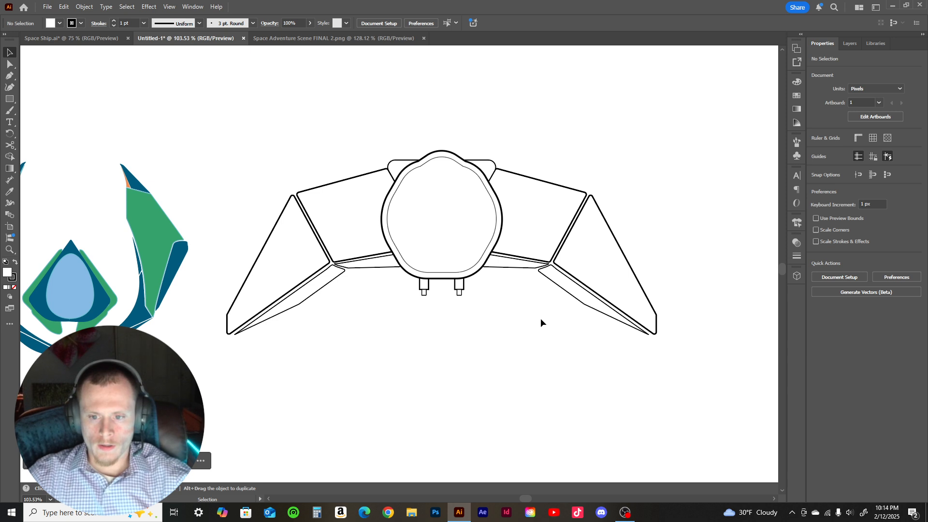
- Fill both inner wing panels with the dark blue sampled from the older ship's wing, and darken it to 26% black (K)
left_click(326, 248)
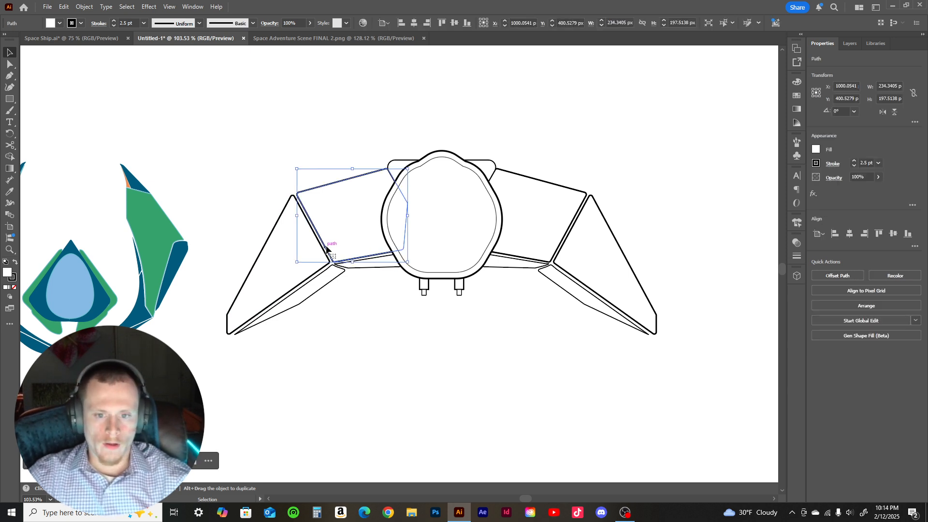
left_click(522, 256, "shift")
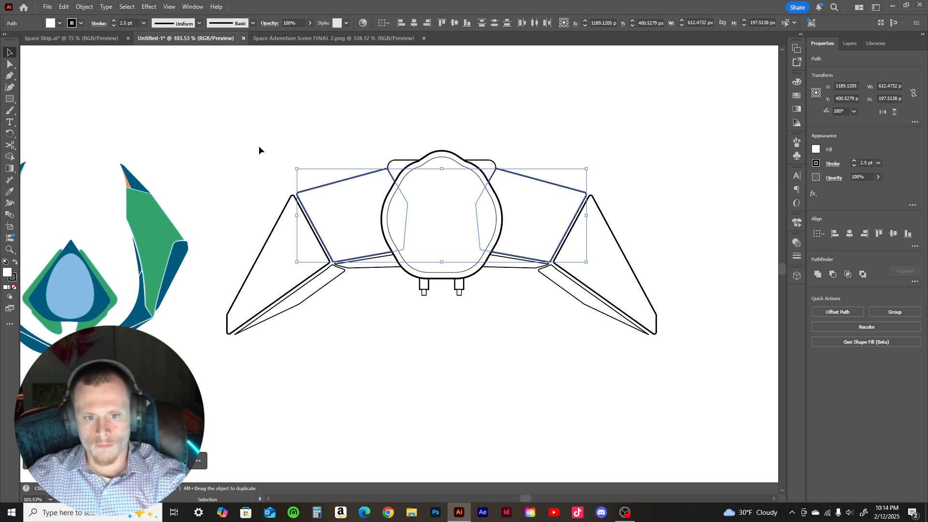
key("i")
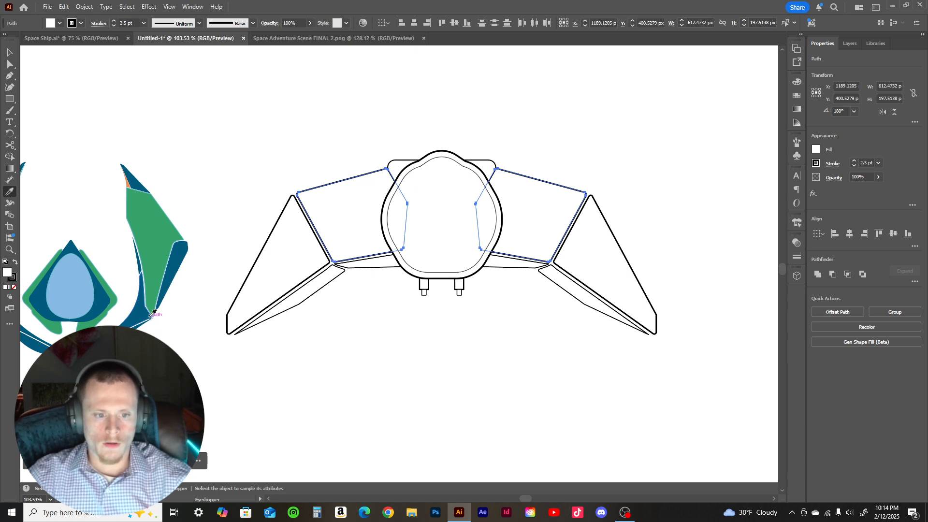
left_click(177, 267)
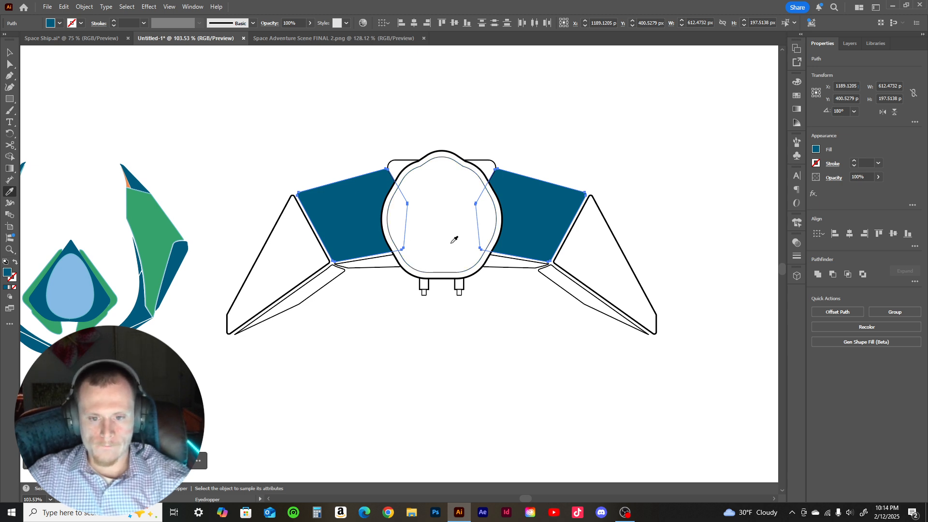
left_click(816, 149)
left_click(757, 168)
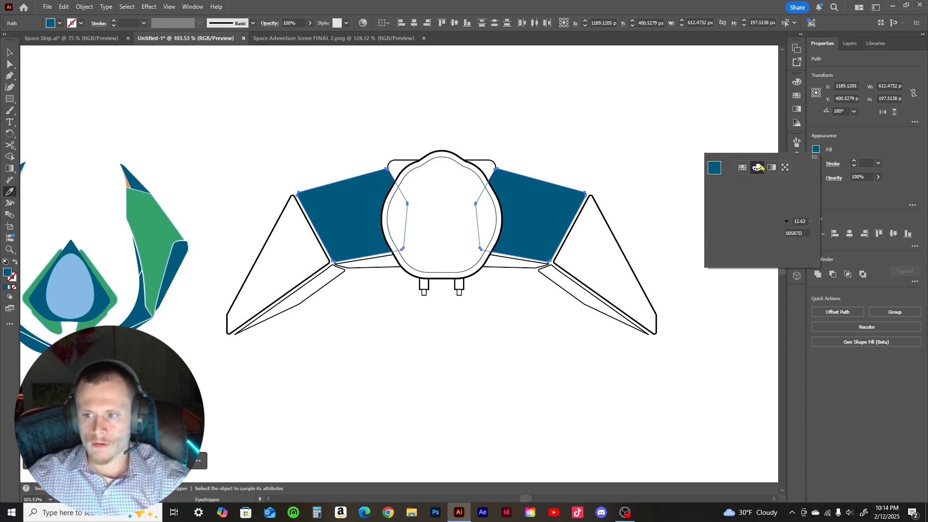
left_click_drag(748, 227, 756, 223)
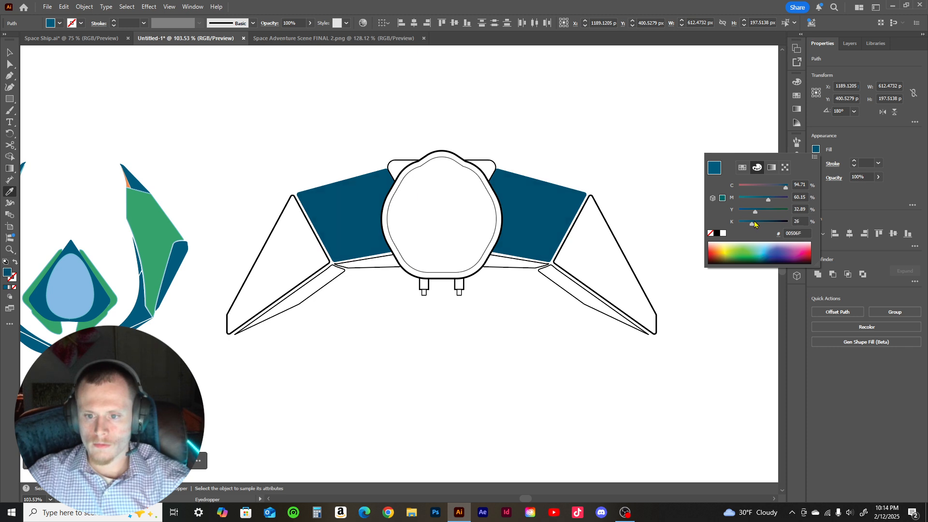
left_click(594, 244)
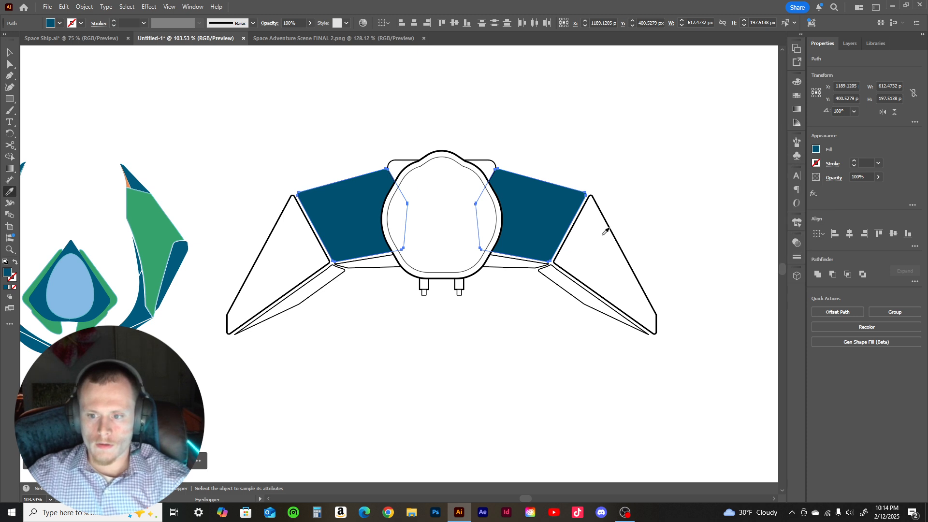
- Fill both outer wing panels with the dark blue sampled from the older ship's wing, and lighten it to 0% black (K)
key("v")
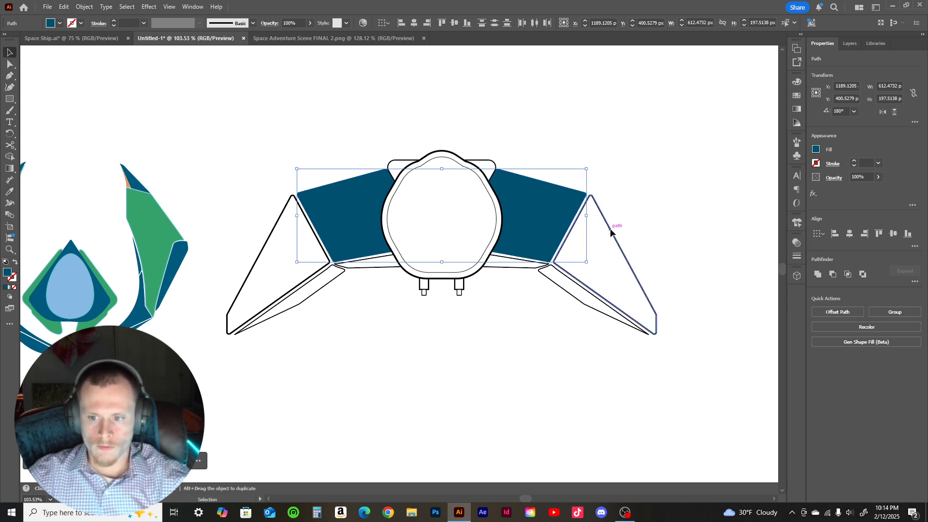
left_click(612, 233)
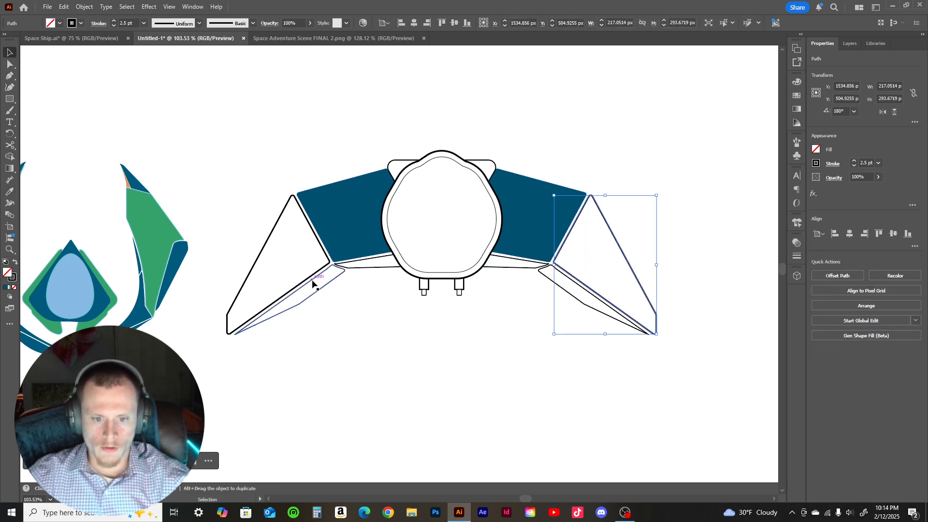
left_click(258, 256, "shift")
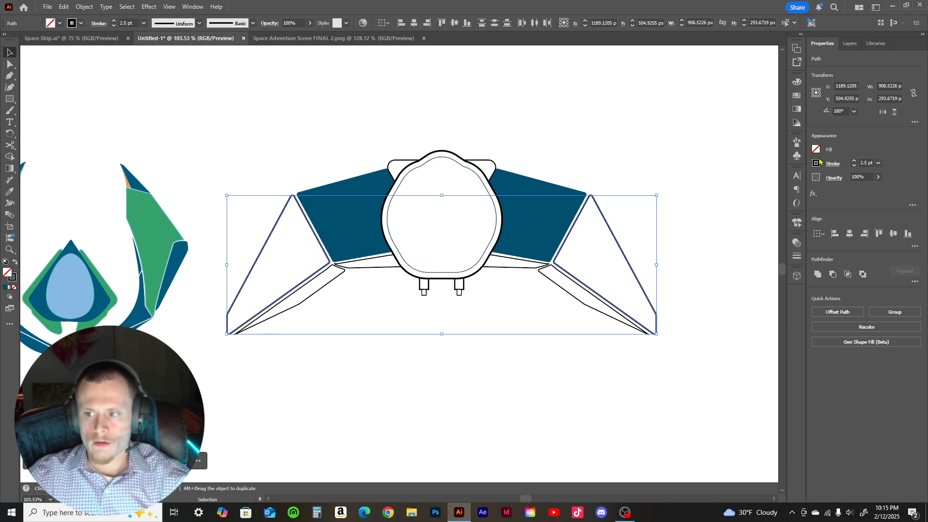
key("i")
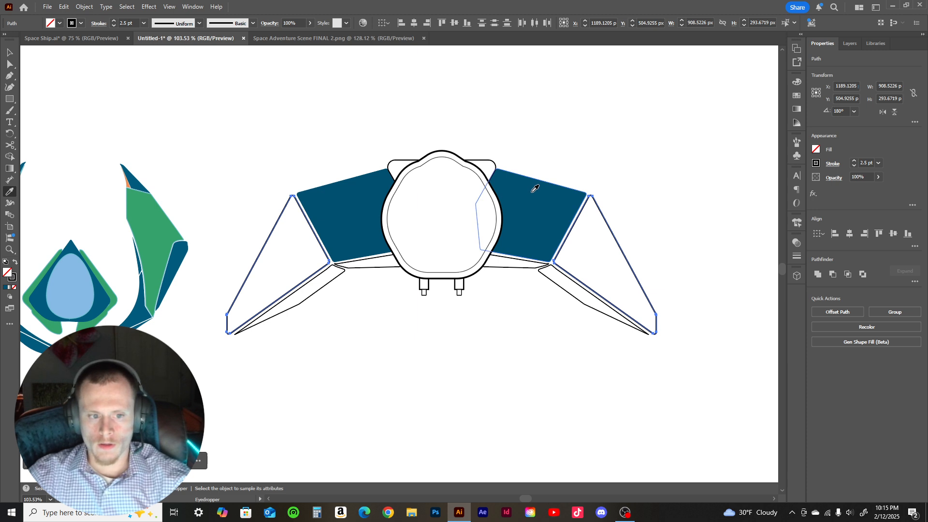
left_click(179, 263)
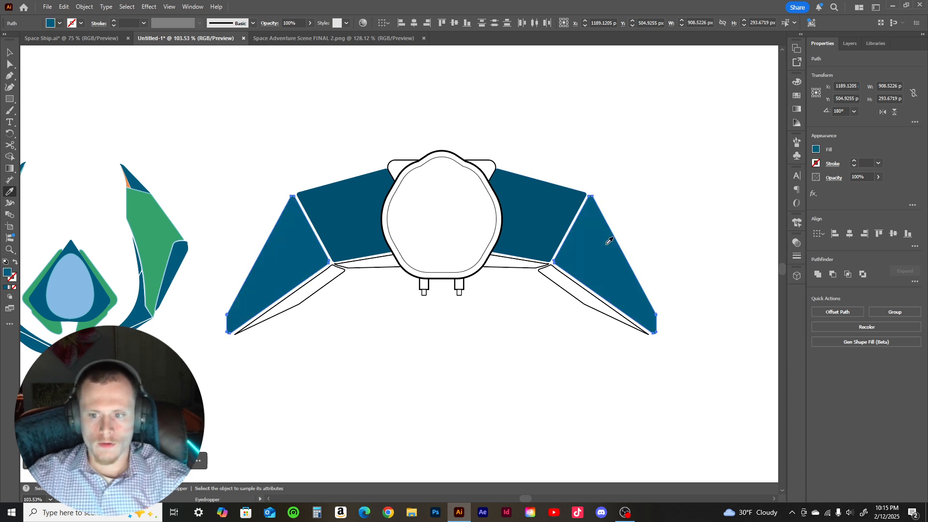
left_click(816, 151)
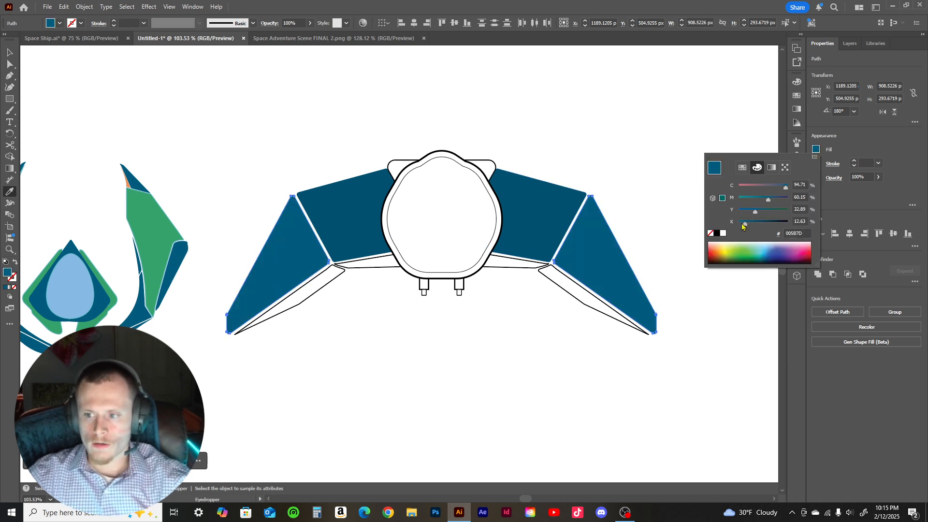
left_click_drag(745, 226, 739, 231)
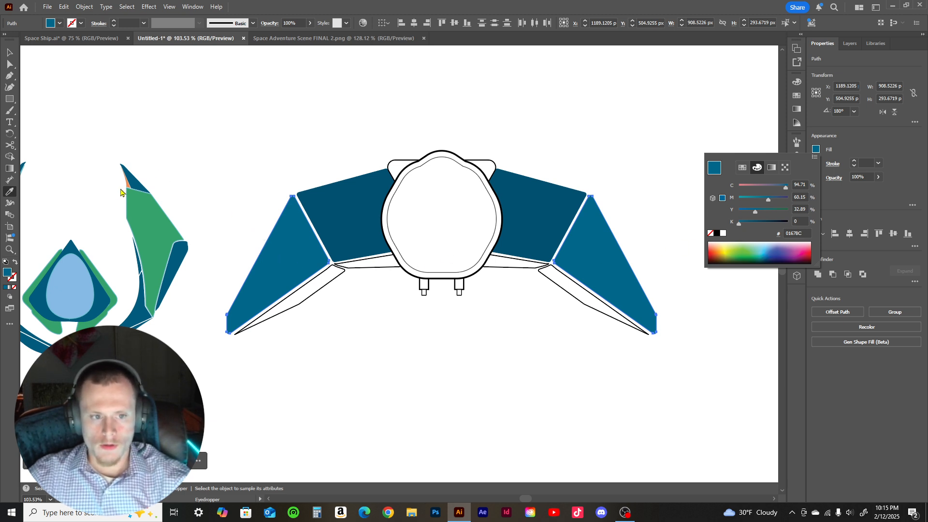
left_click(348, 268)
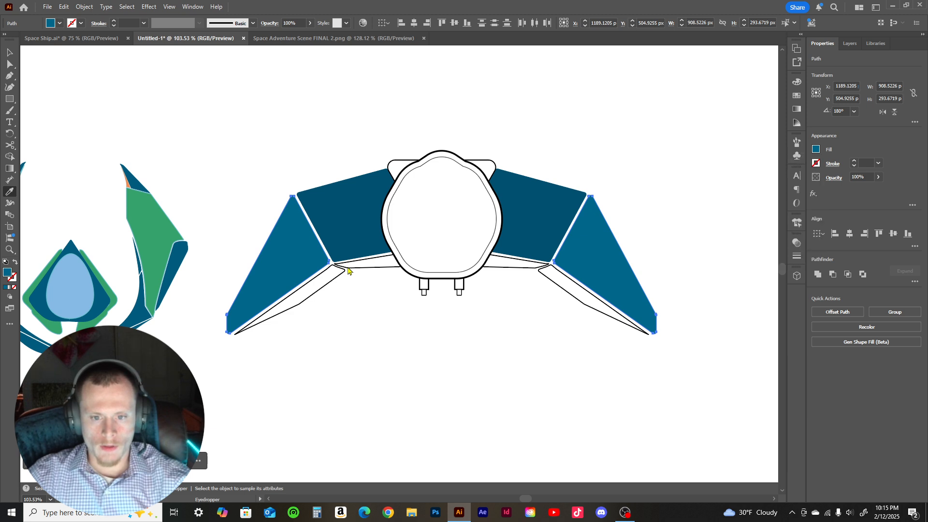
left_click(376, 269)
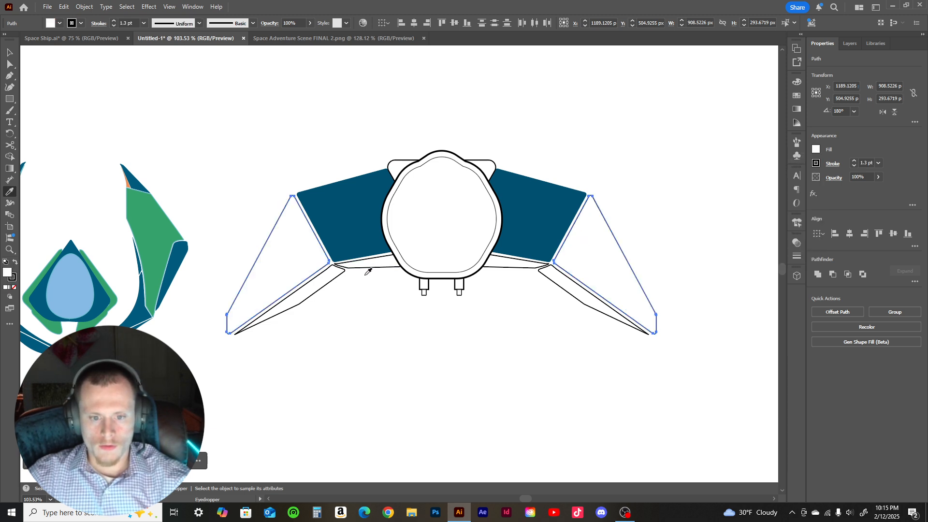
key("ctrl+z")
- Try filling both narrow strips beneath the inner wing panels with the older ship's orange, adjusted to 74% magenta and 24% black
key("v")
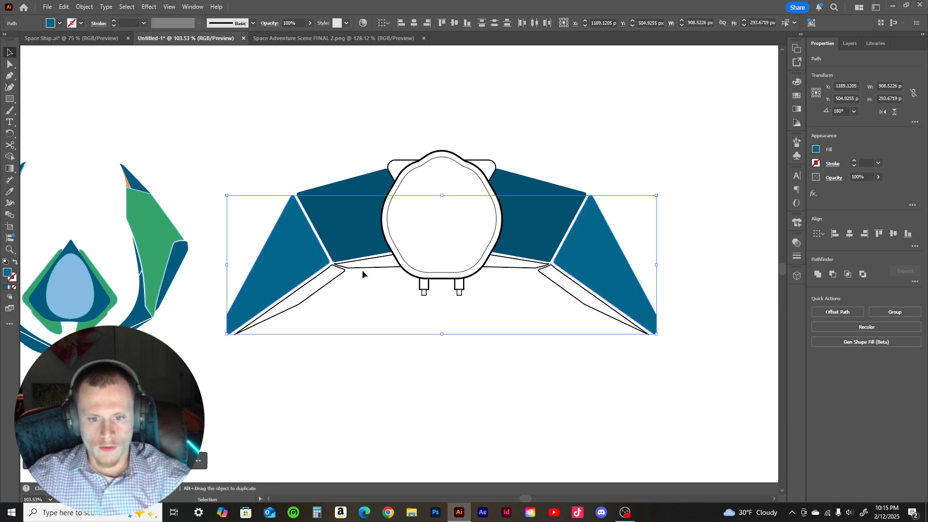
left_click(364, 266)
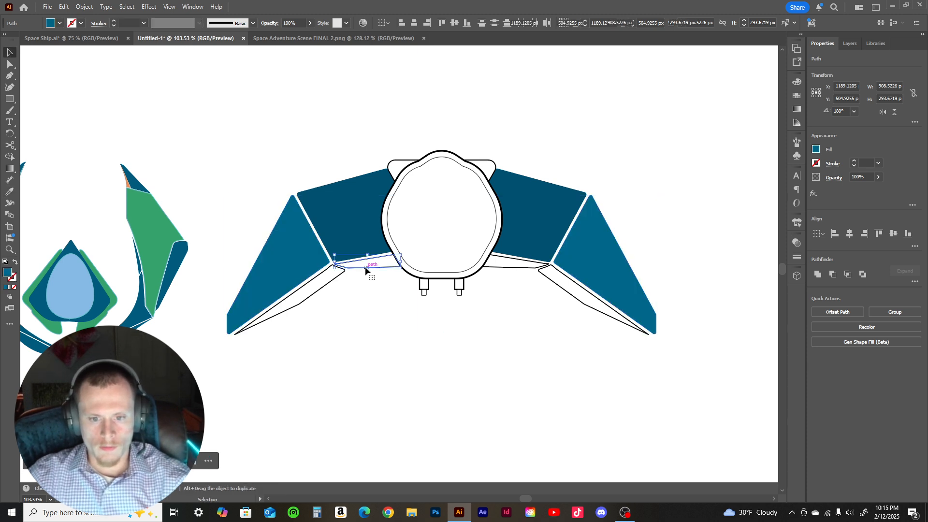
left_click(515, 266, "shift")
key("i")
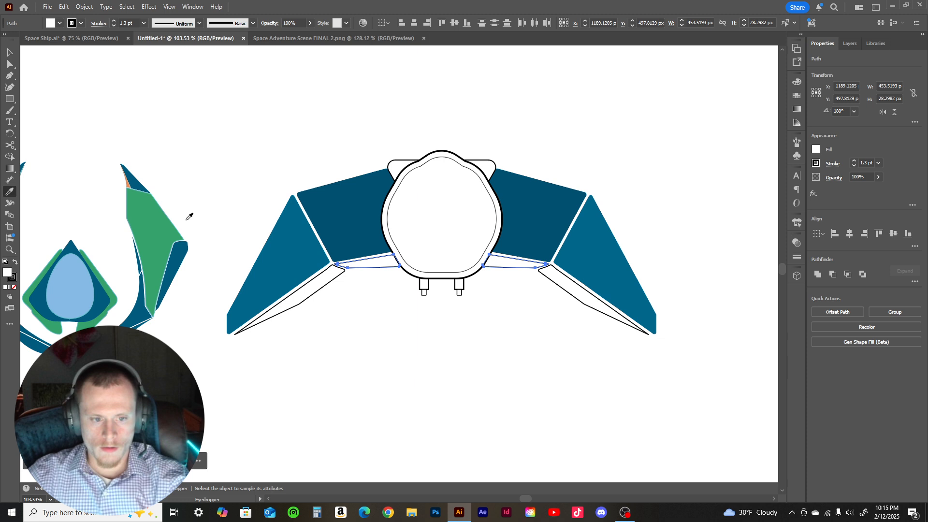
left_click(129, 180)
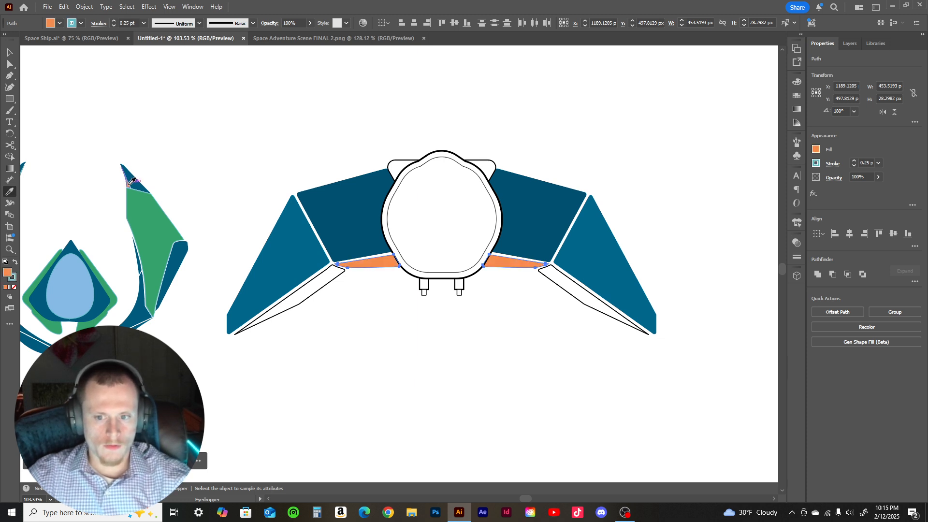
left_click(816, 150)
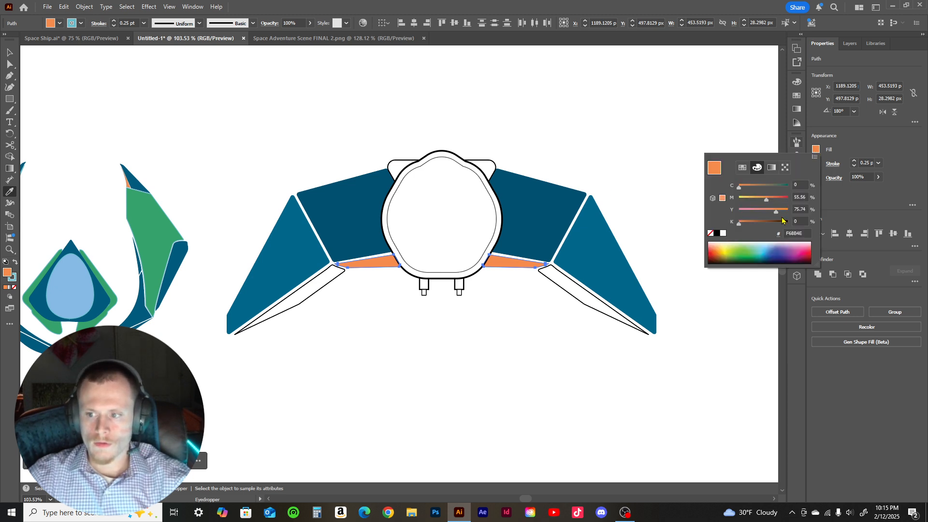
left_click_drag(739, 226, 776, 202)
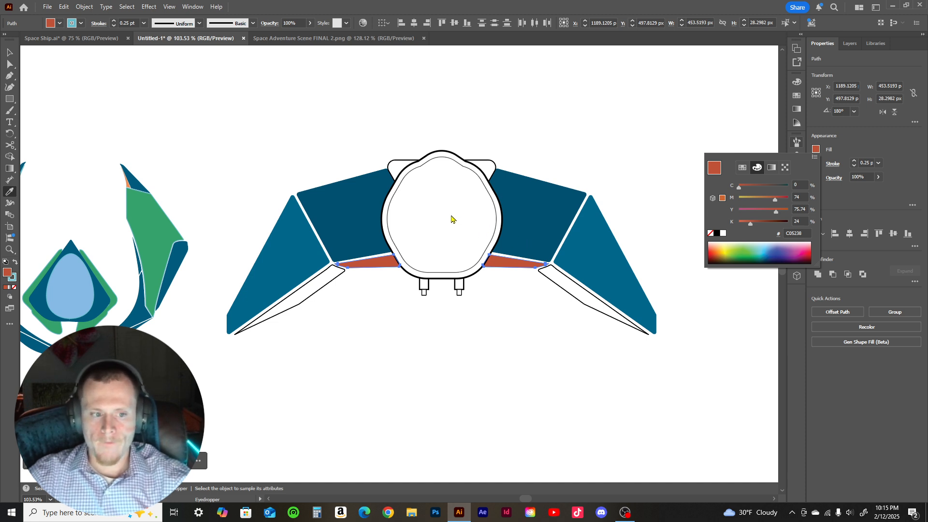
left_click(431, 118)
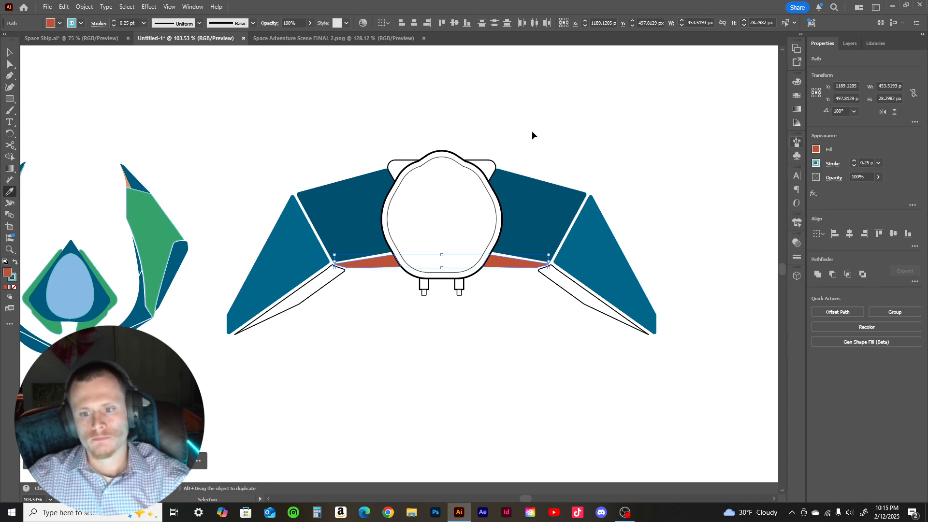
- Undo the orange fill and its color adjustments on the two narrow strips beneath the inner wing panels
key("ctrl+z")
key("ctrl+z")
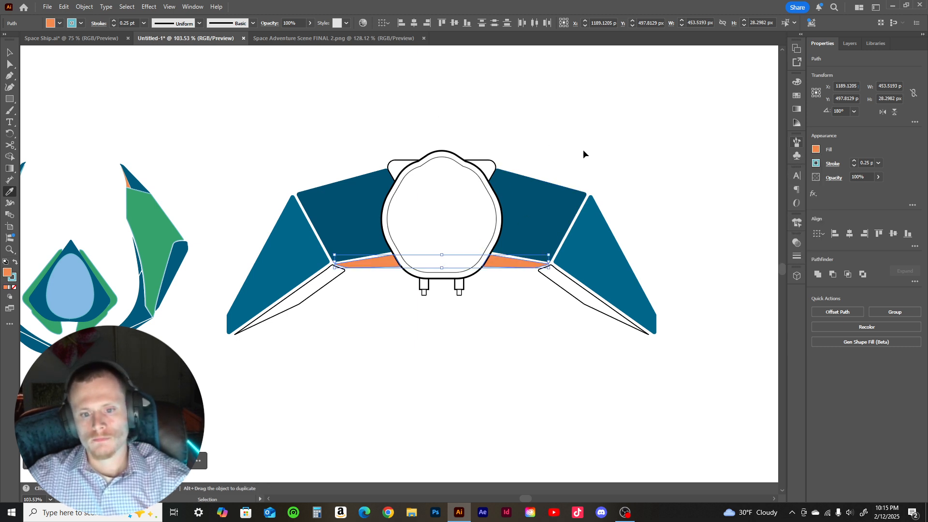
key("ctrl+z")
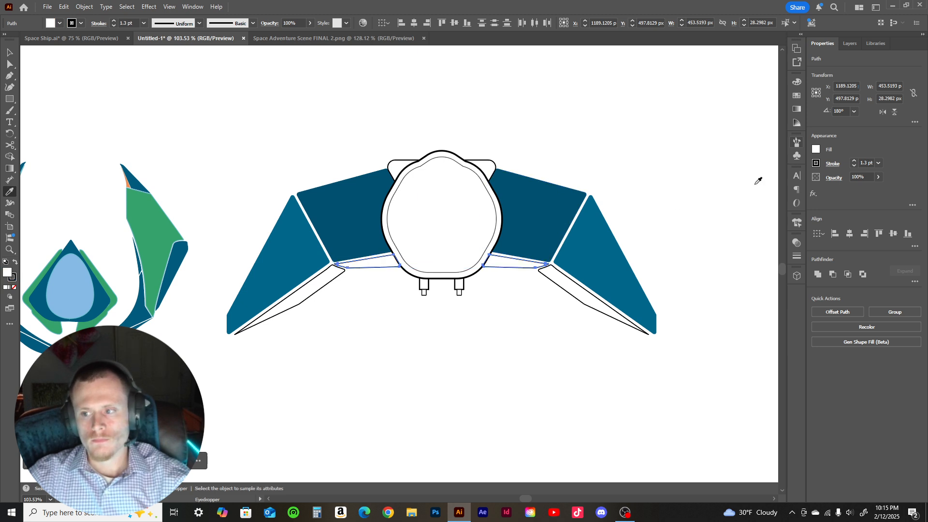
- Fill both narrow strips beneath the inner wing panels with light blue, about 54% cyan, 0% magenta, 7% yellow and 2% black
left_click(815, 149)
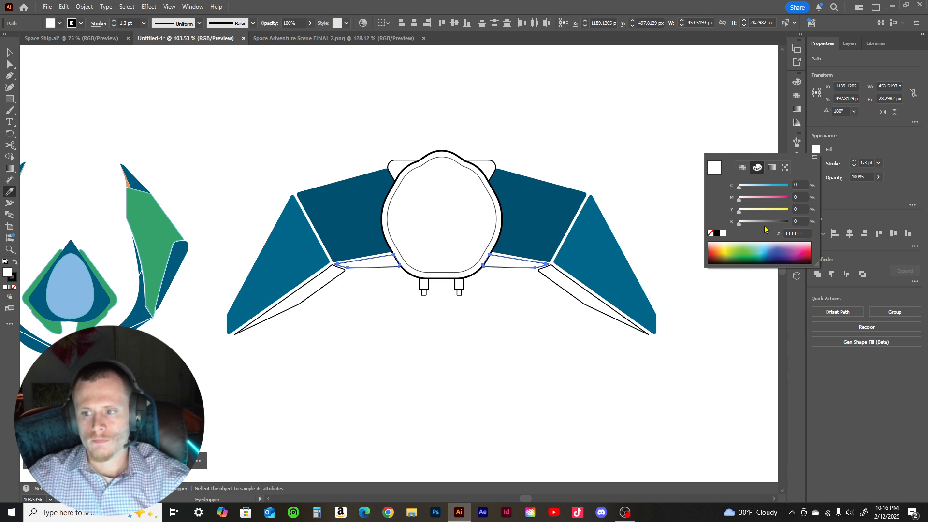
left_click_drag(757, 241, 744, 225)
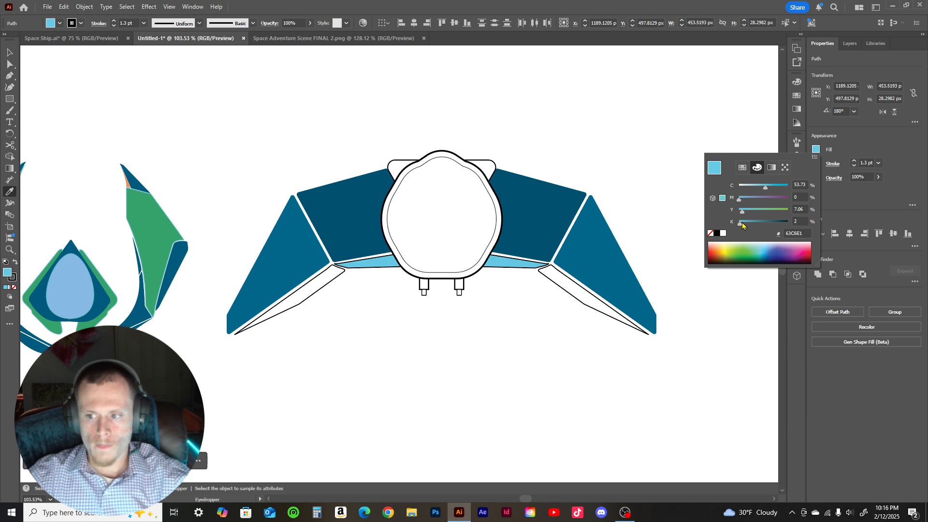
left_click(329, 271)
left_click(329, 271)
key("ctrl+z")
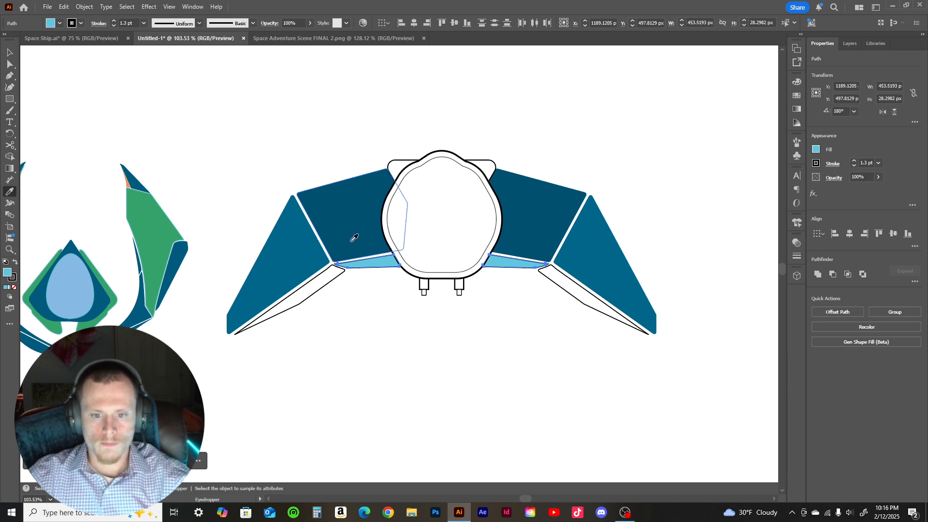
- Fill both long strips beneath the outer wing panels with the light blue sampled from the inner strips
key("v")
left_click(341, 275)
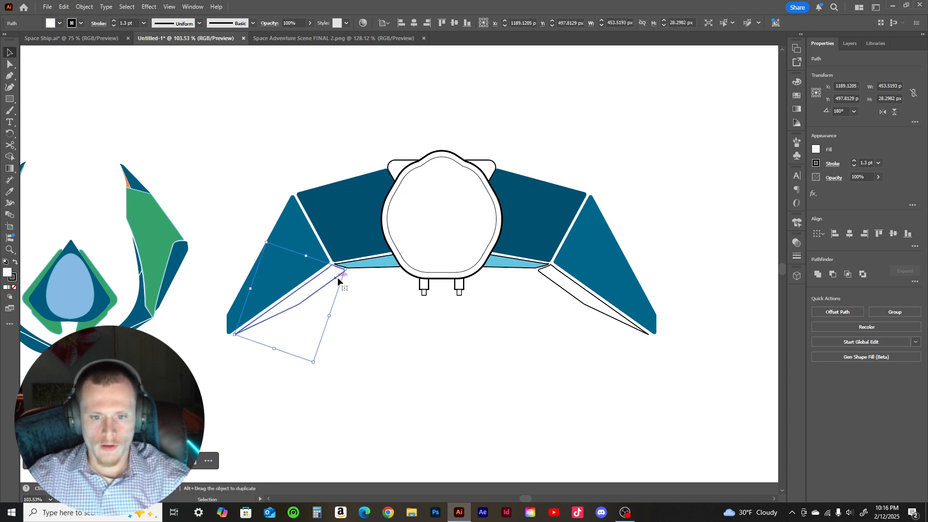
left_click(571, 297, "shift")
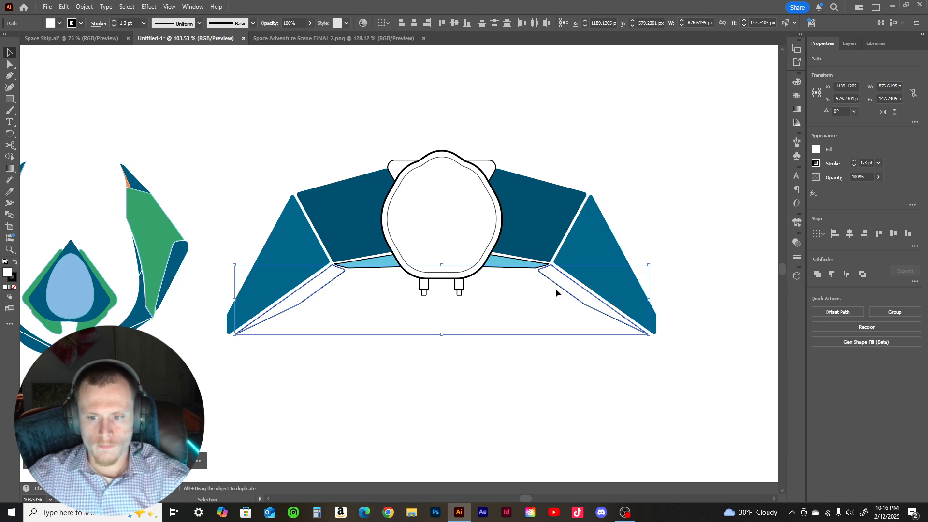
key("i")
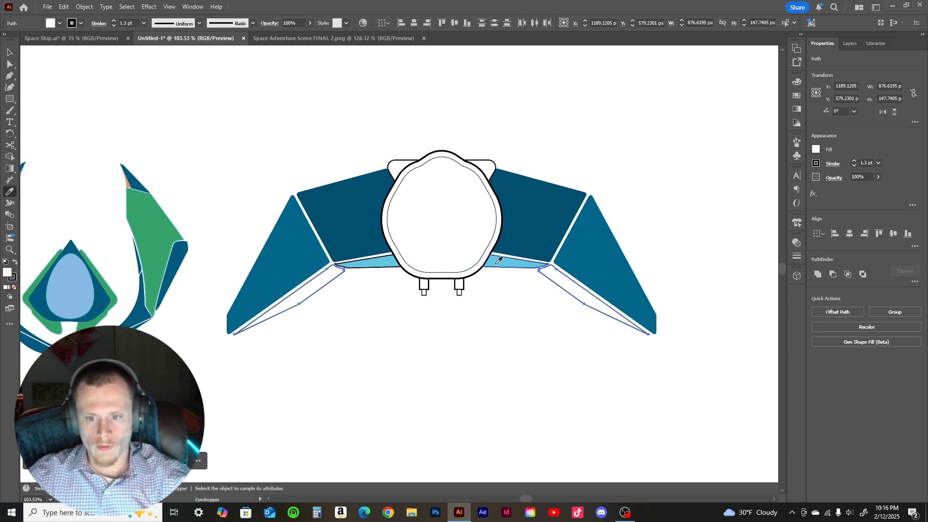
left_click(493, 263)
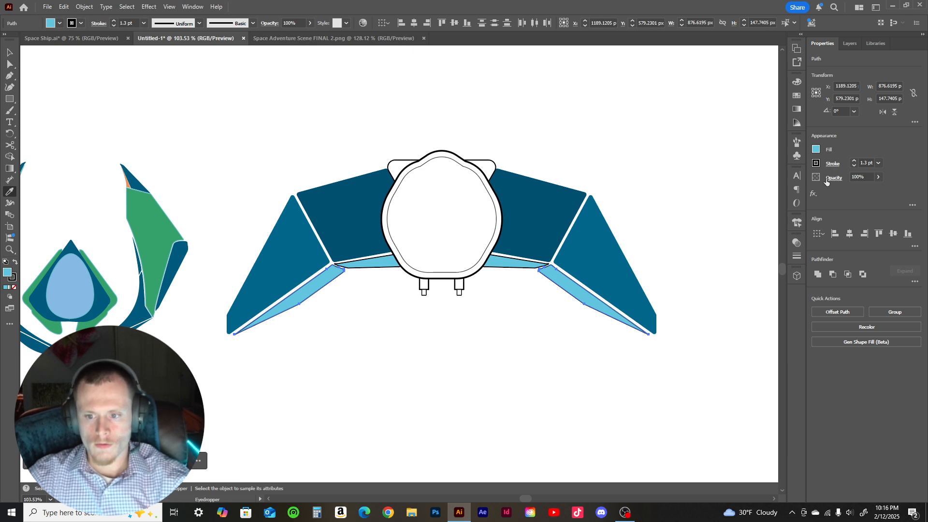
- Darken the fill of both narrow strips beneath the inner wing panels to 86% black (K)
key("v")
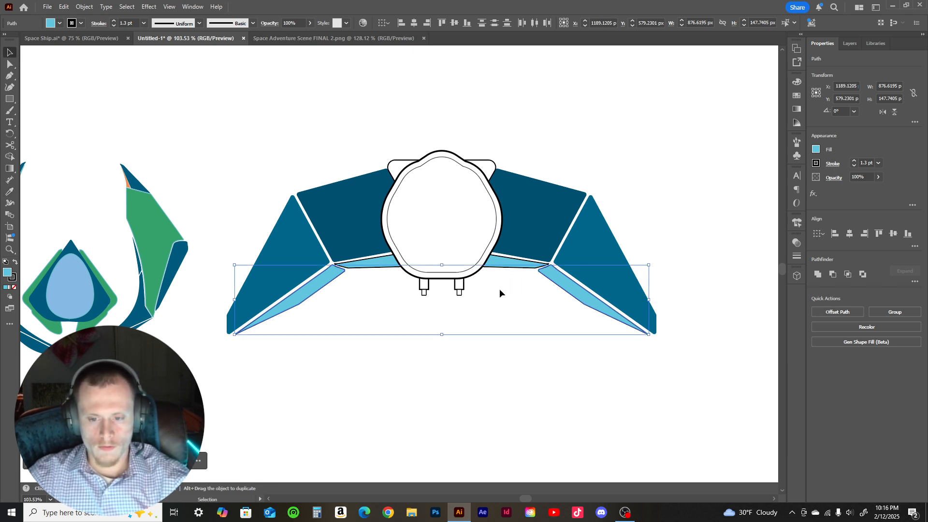
left_click(503, 260)
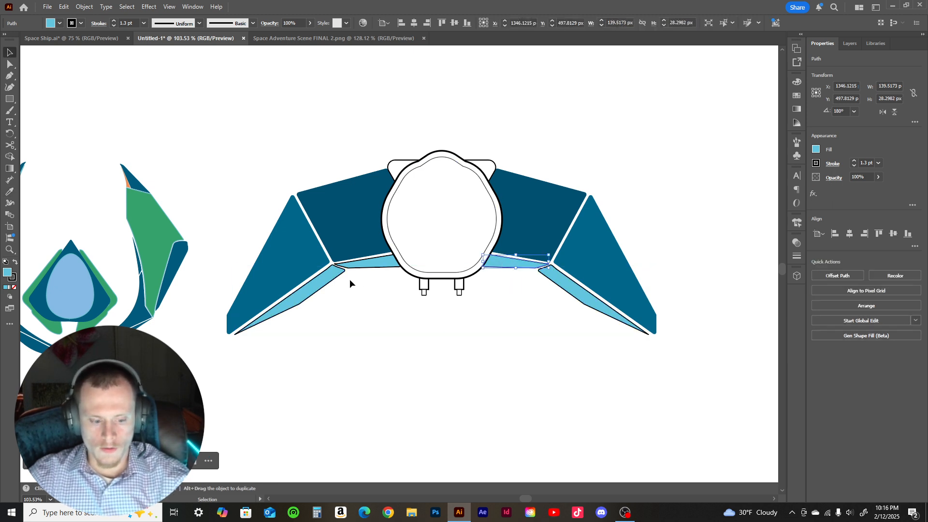
double_click(366, 263)
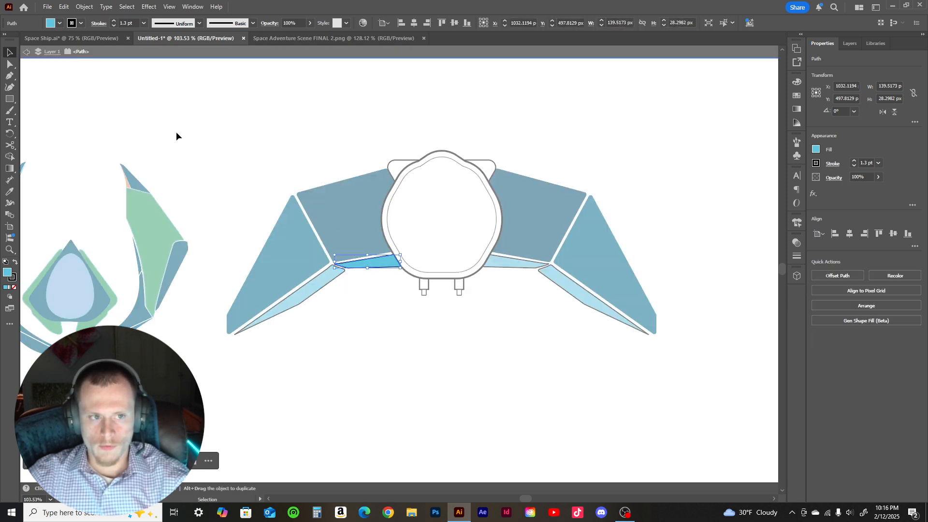
left_click(30, 52)
left_click(29, 52)
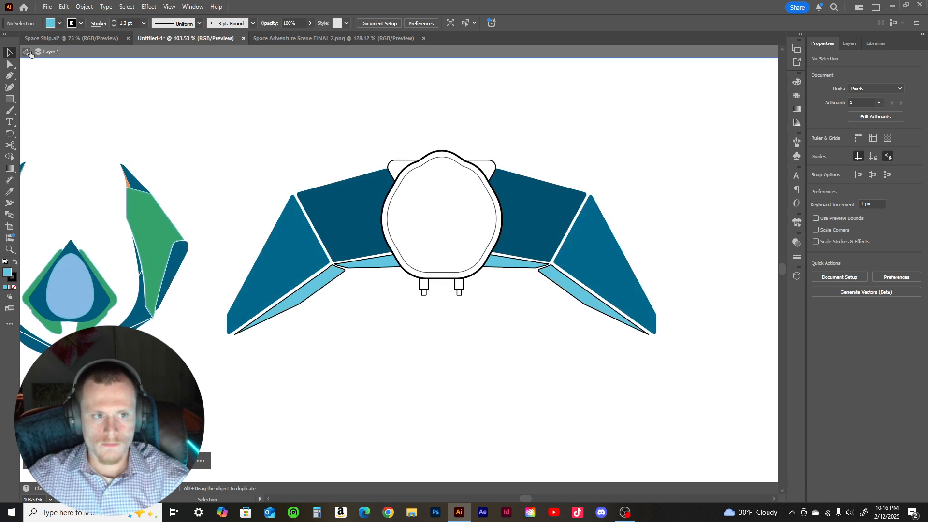
left_click(30, 52)
left_click(510, 262)
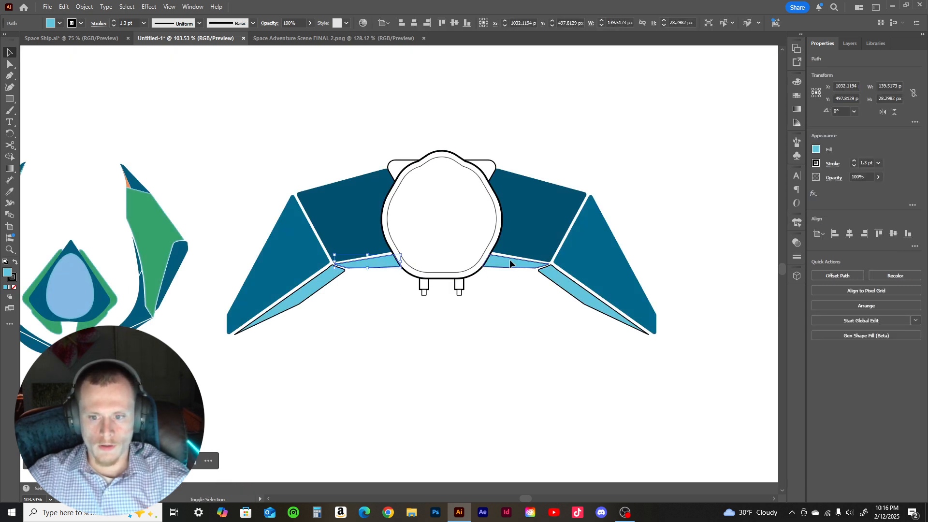
left_click(816, 149)
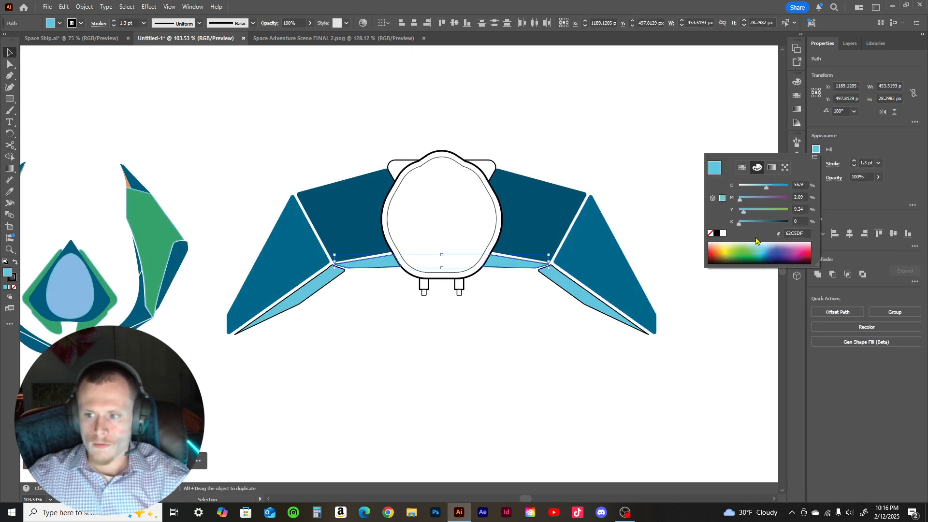
left_click_drag(741, 227, 783, 230)
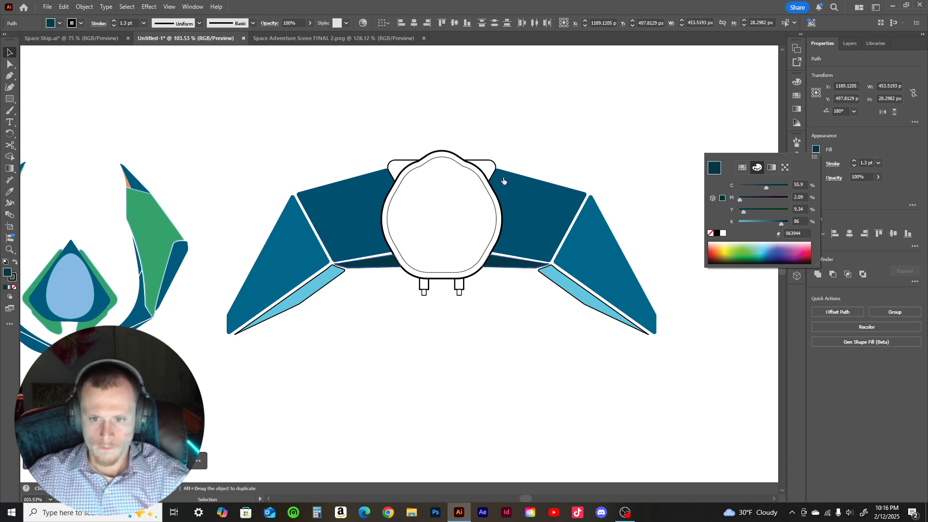
- Apply the dark teal fill and stroke sampled from the inner strip to the rounded triangle behind the hull
left_click(486, 170)
left_click(487, 172)
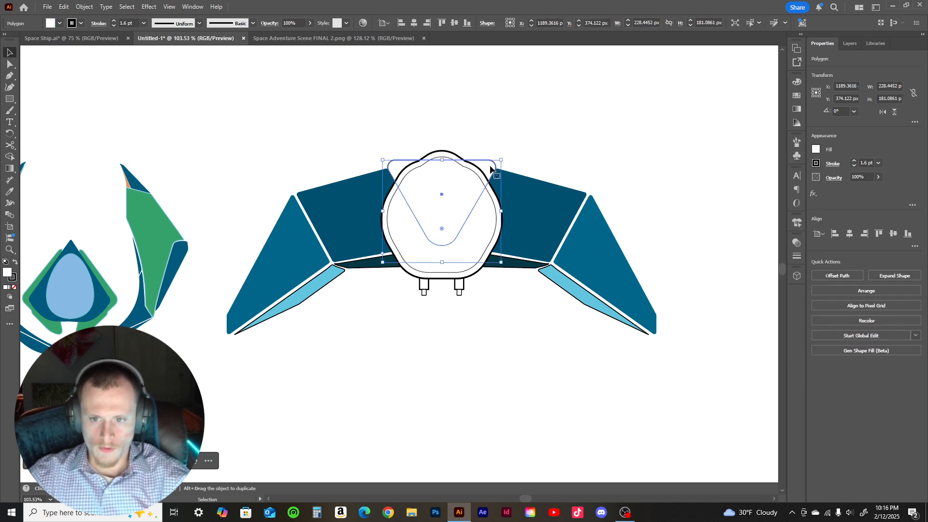
key("i")
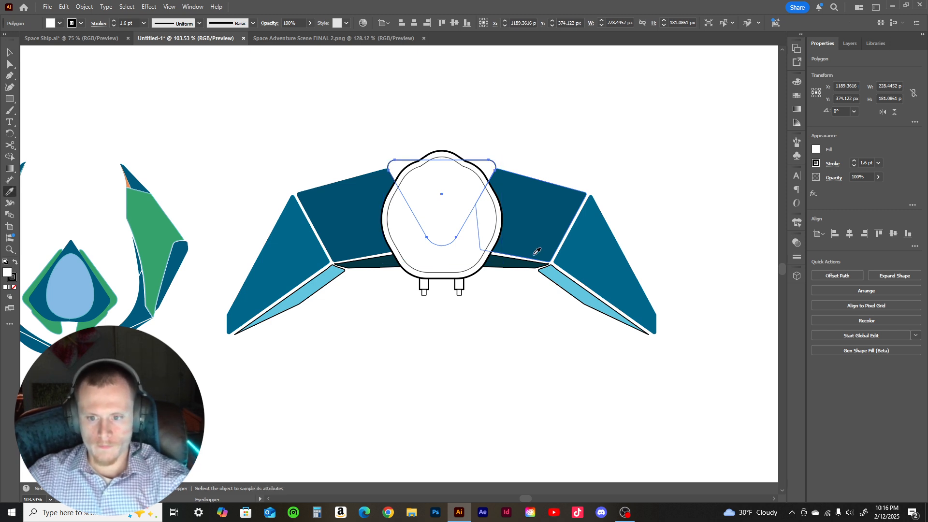
left_click(523, 262)
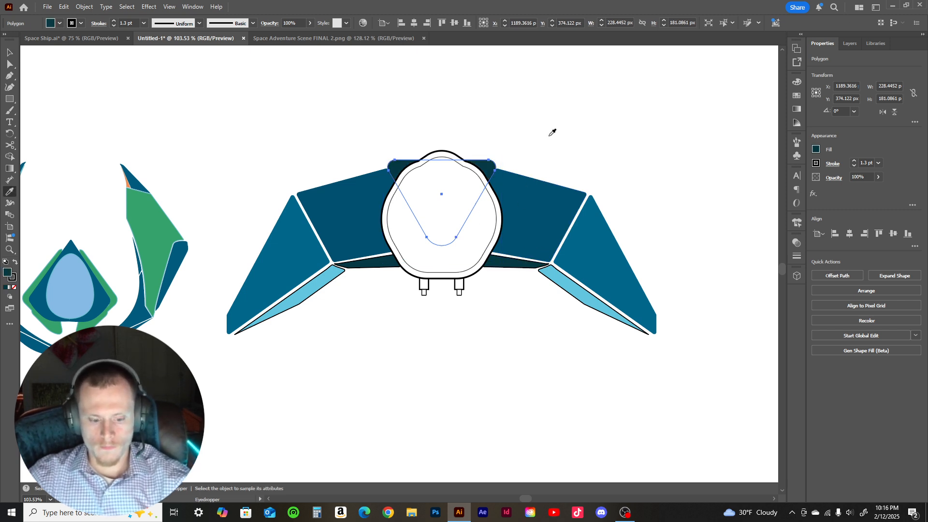
key("v")
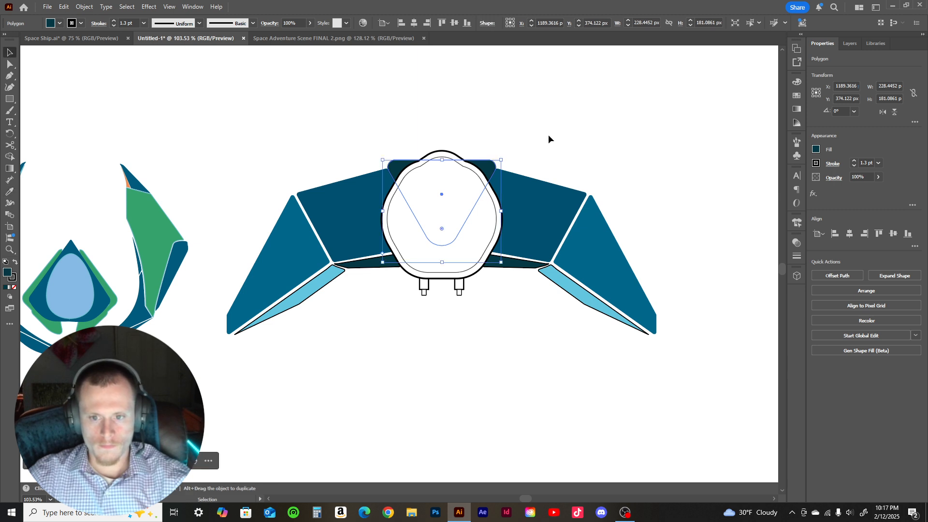
- Select the rounded triangle and both dark inner strips, and define a global swatch from their fill with a name beginning "inner"
left_click(524, 268)
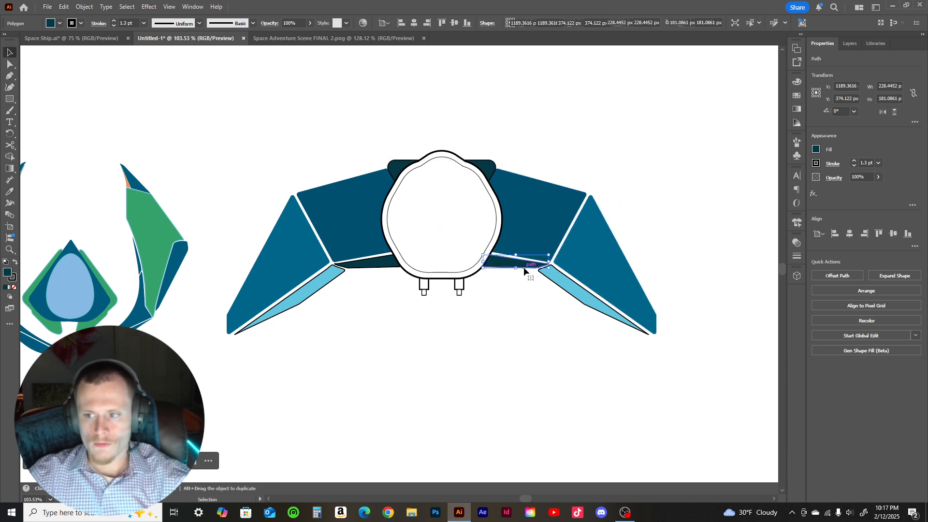
left_click(495, 166, "shift")
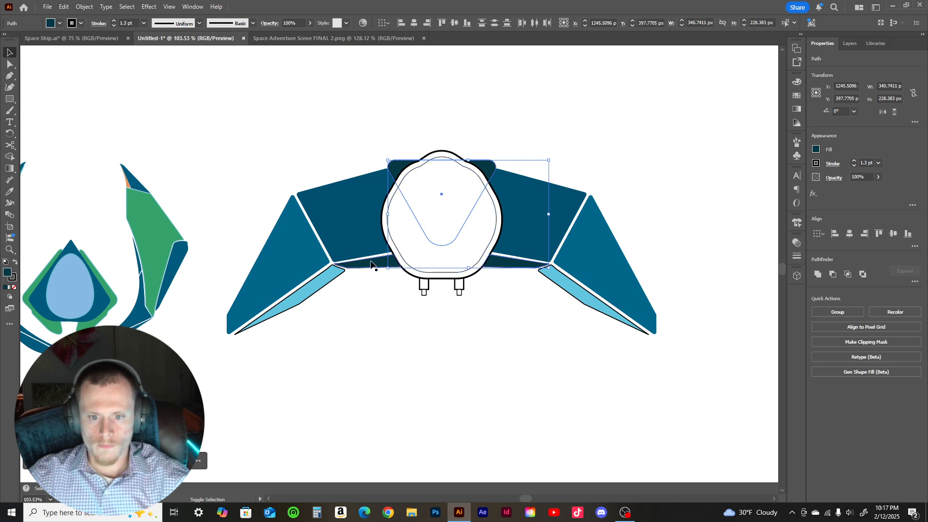
left_click(374, 263, "shift")
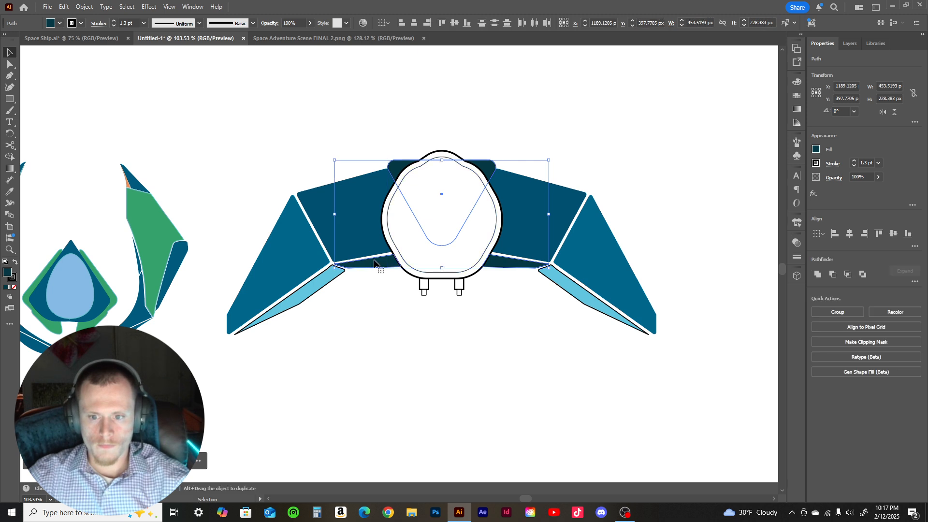
left_click(816, 164)
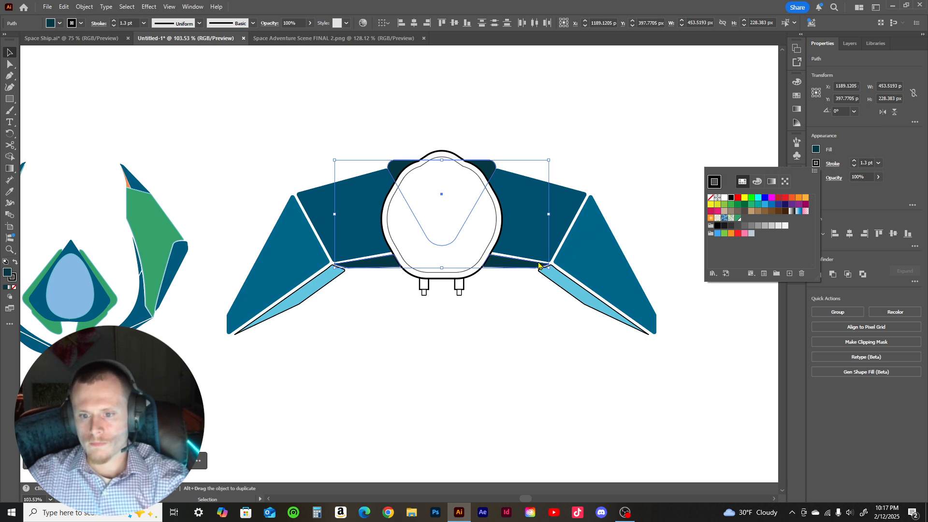
left_click(816, 151)
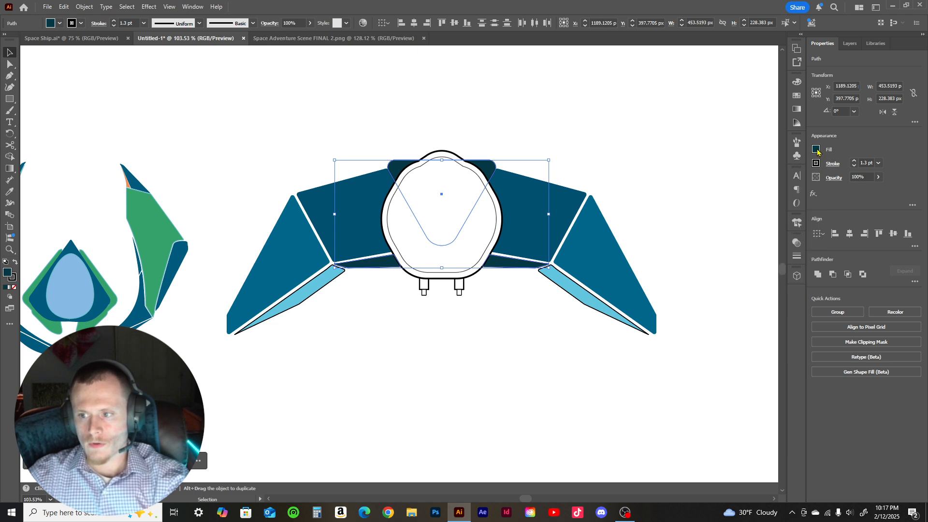
left_click(817, 151)
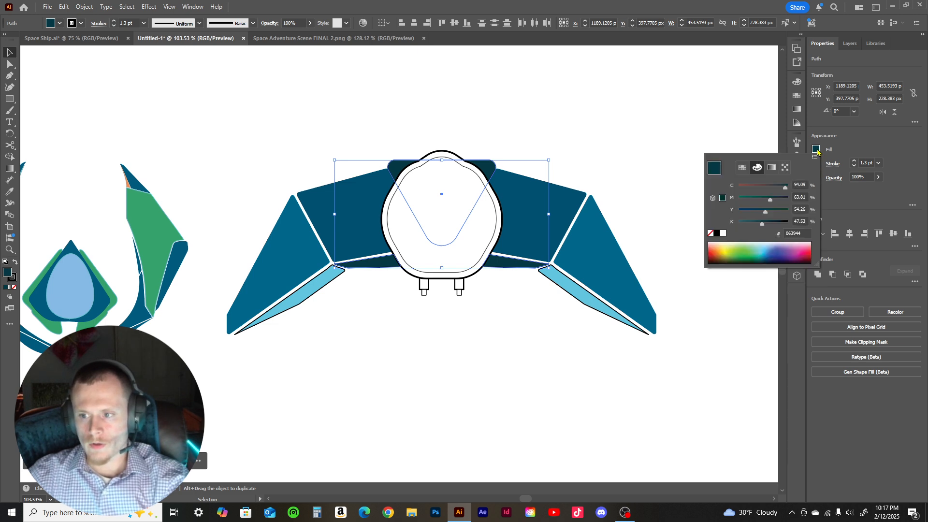
left_click(747, 171)
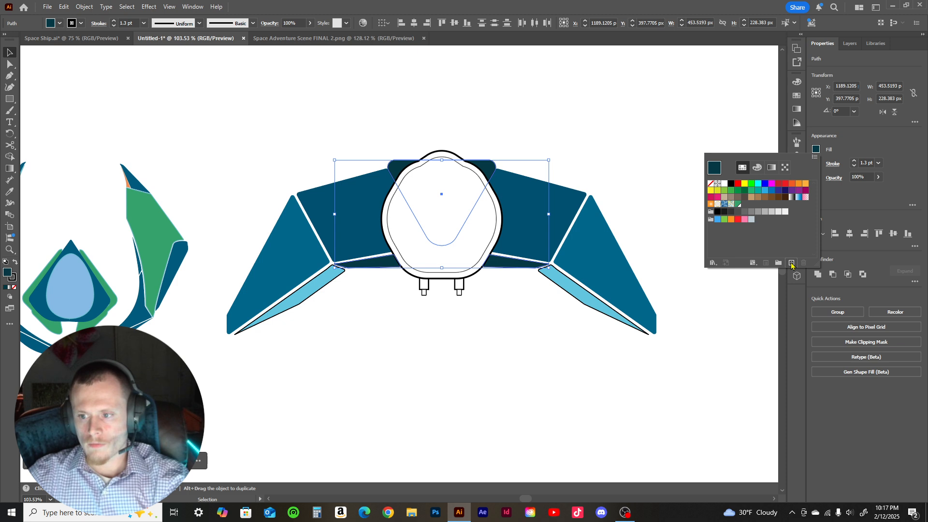
left_click(792, 264)
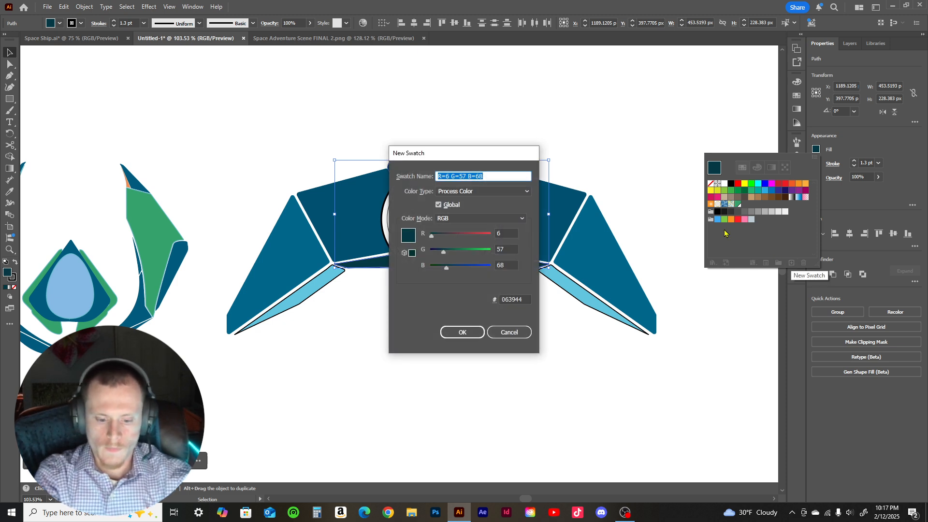
key("BackSpace")
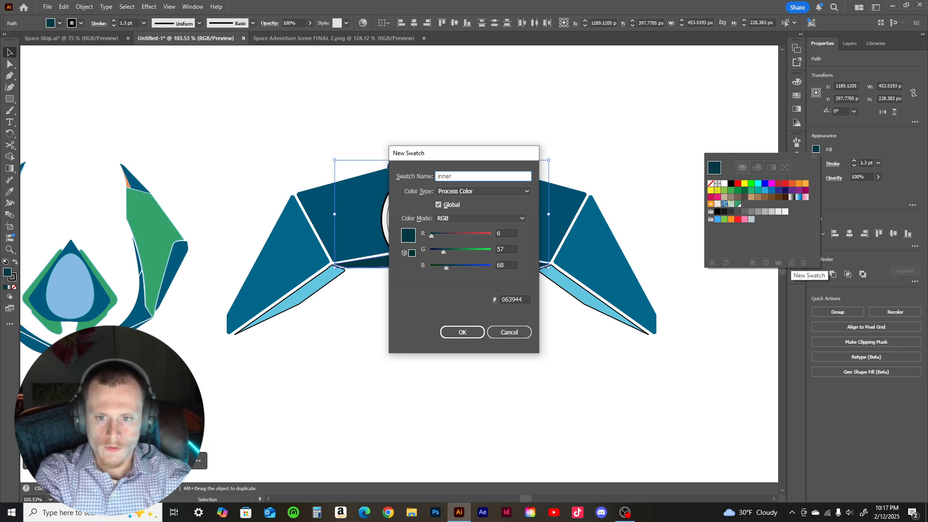
- Save the dark teal color as a global swatch named "inner wing line" and apply it to the selected shapes' strokes
type("inner wing ")
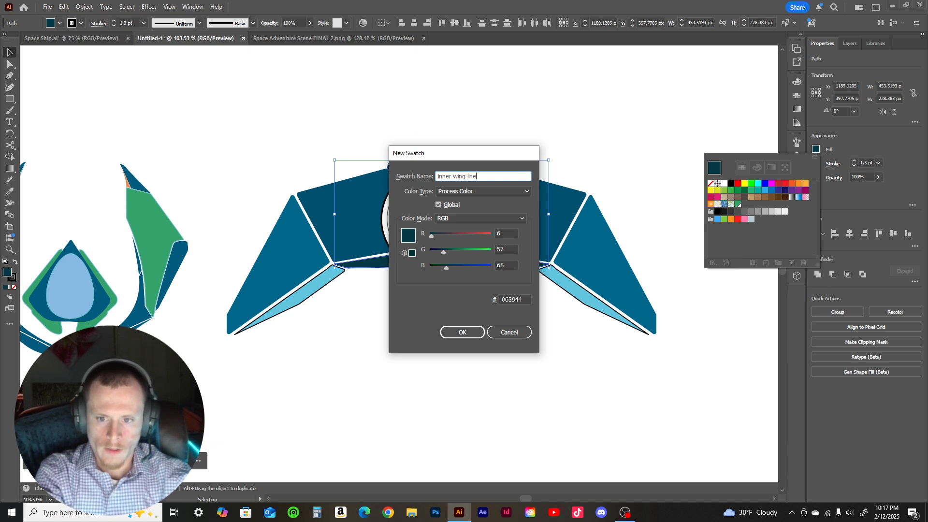
type("line")
key("Return")
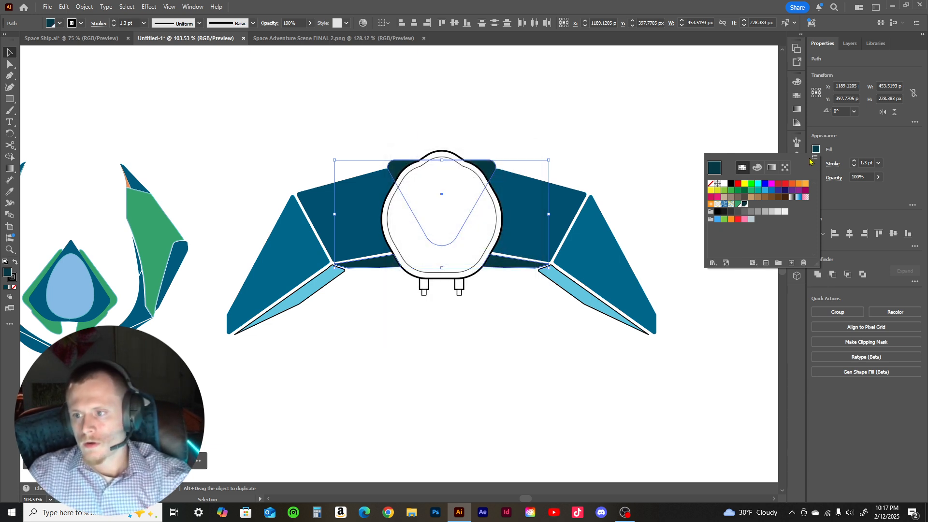
left_click(828, 157)
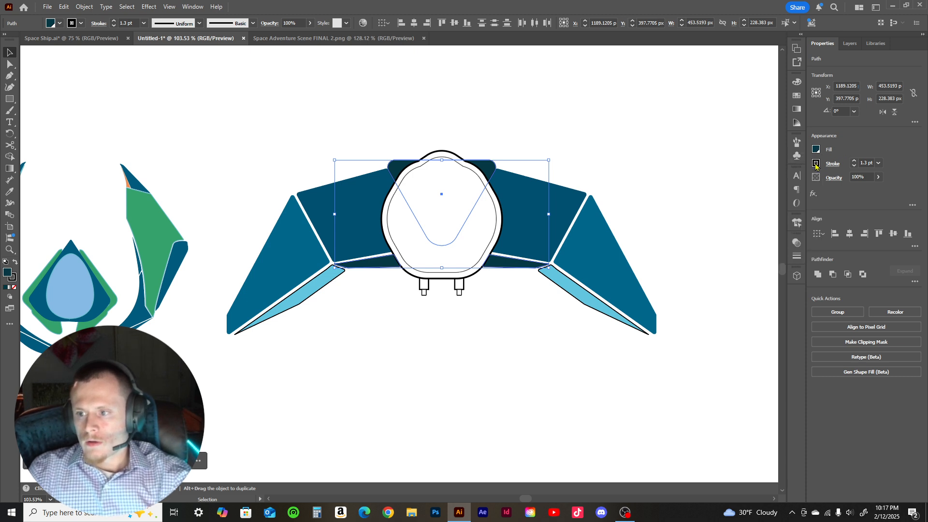
left_click(816, 164)
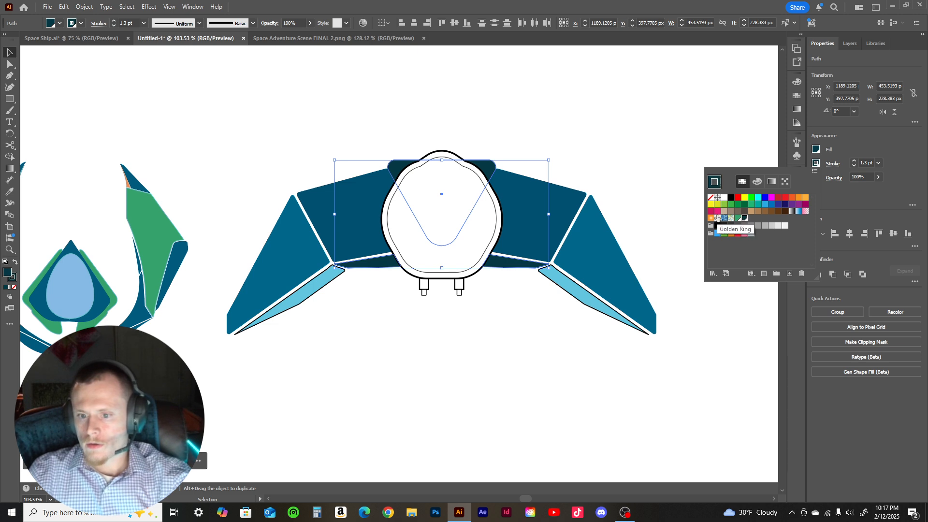
left_click(594, 145)
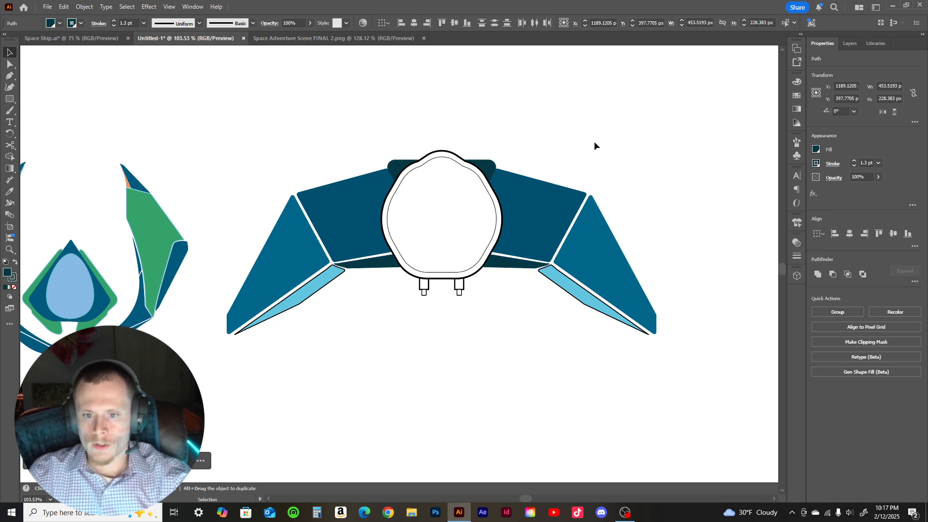
- Save the light blue fill of the right outer wing's lower strip as a global swatch named "outer wing liner"
left_click(334, 280)
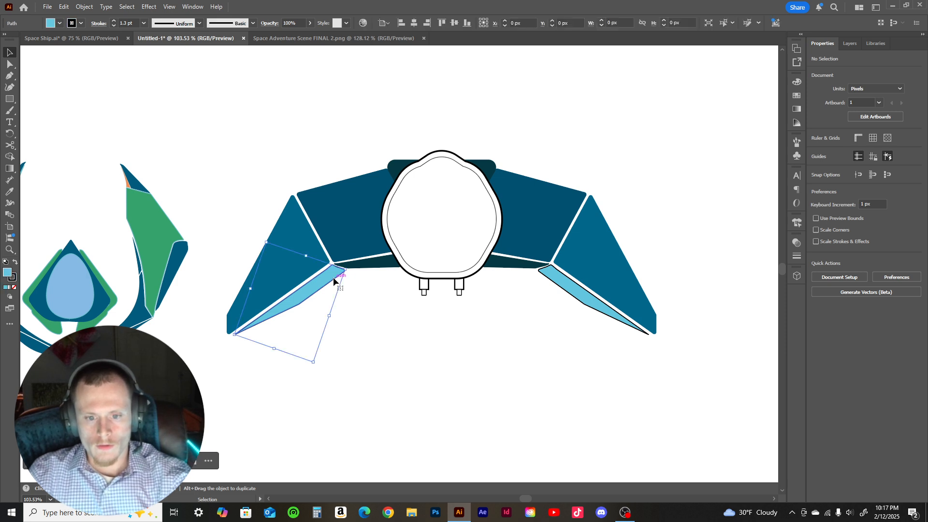
left_click(564, 290, "shift")
left_click(658, 243)
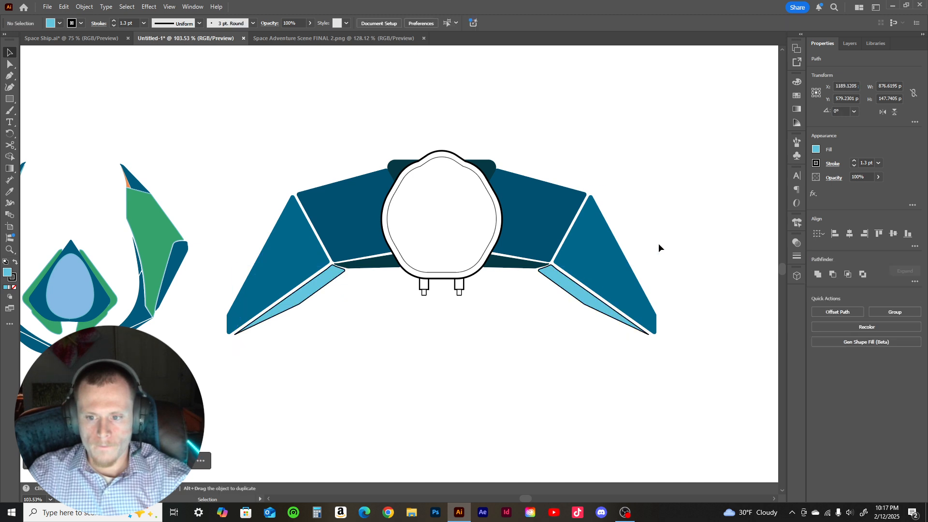
left_click(574, 295)
left_click(816, 150)
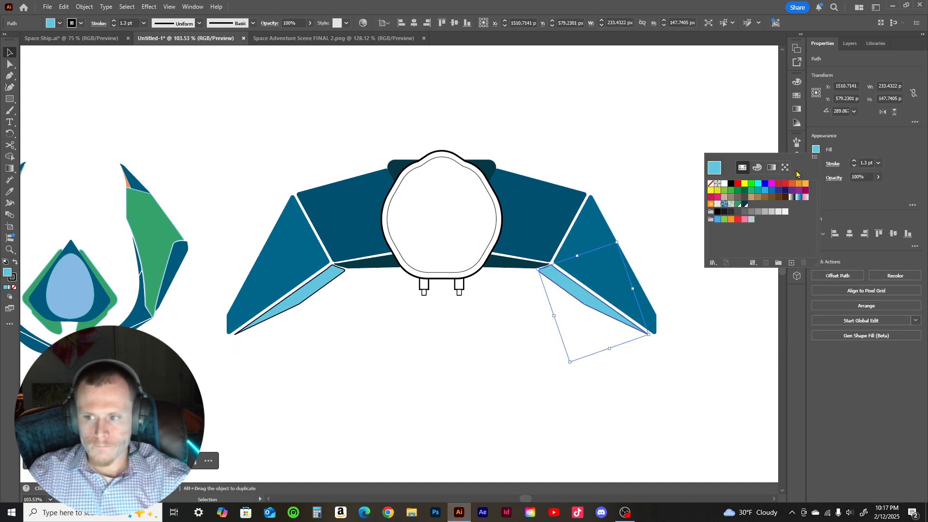
left_click(790, 262)
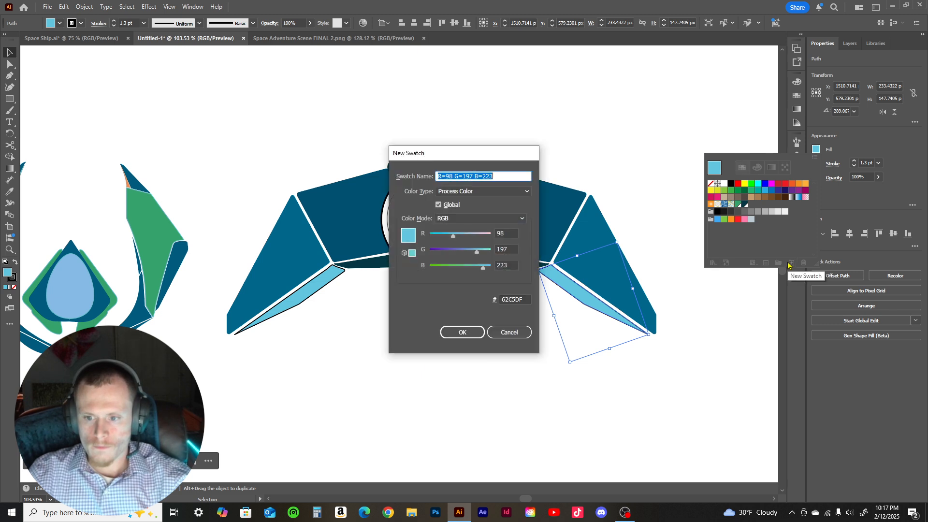
type("outer wing liner")
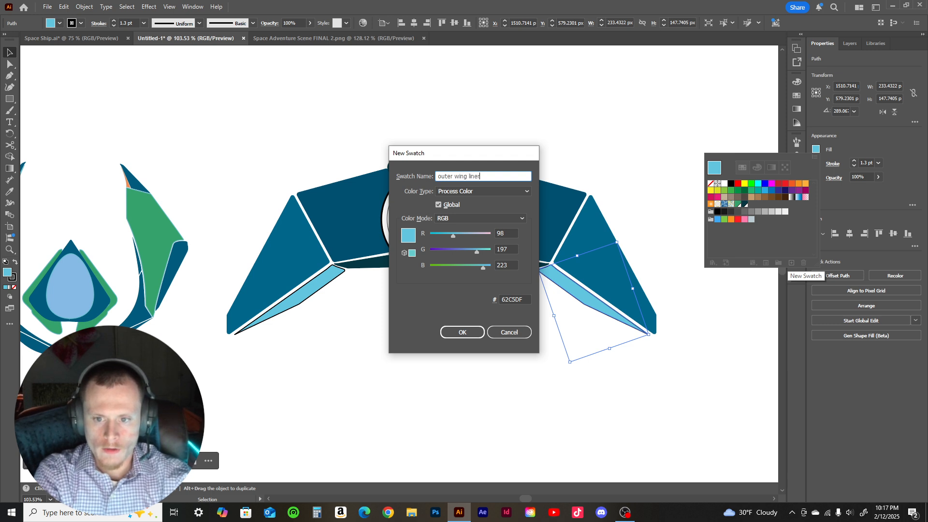
key("Return")
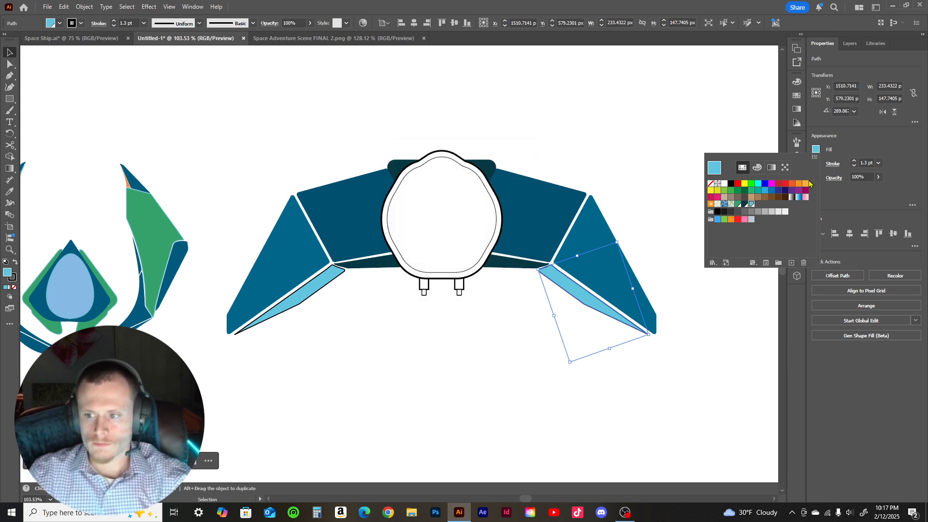
- Apply the "outer wing liner" swatch to the stroke of the right light blue strip
left_click(835, 150)
left_click(817, 163)
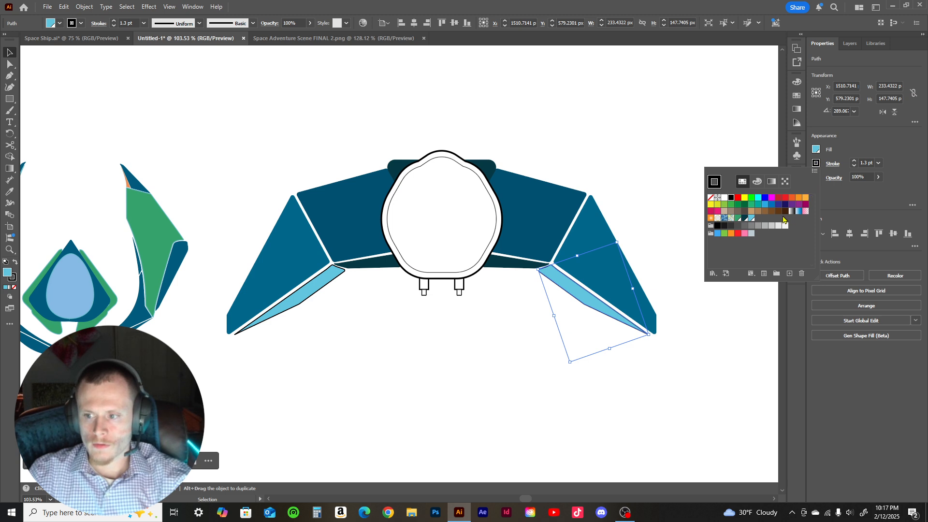
left_click(751, 219)
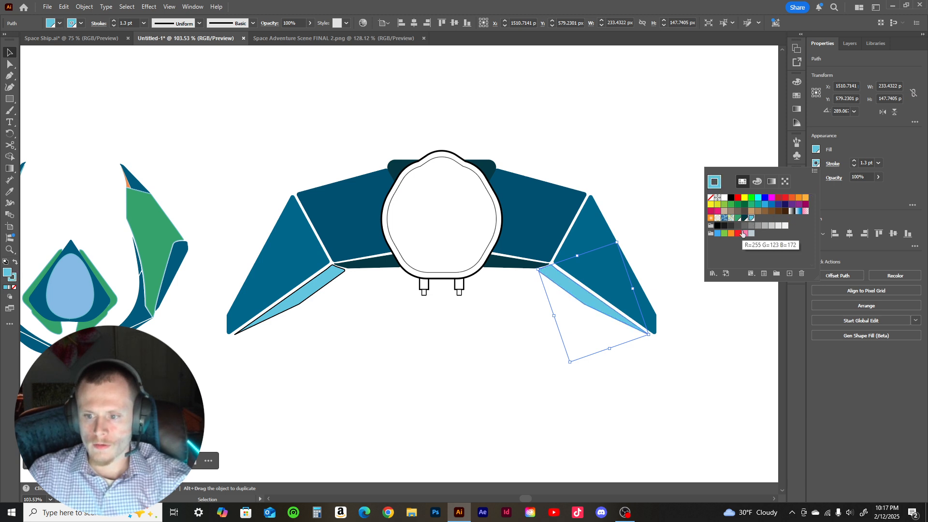
left_click(270, 239)
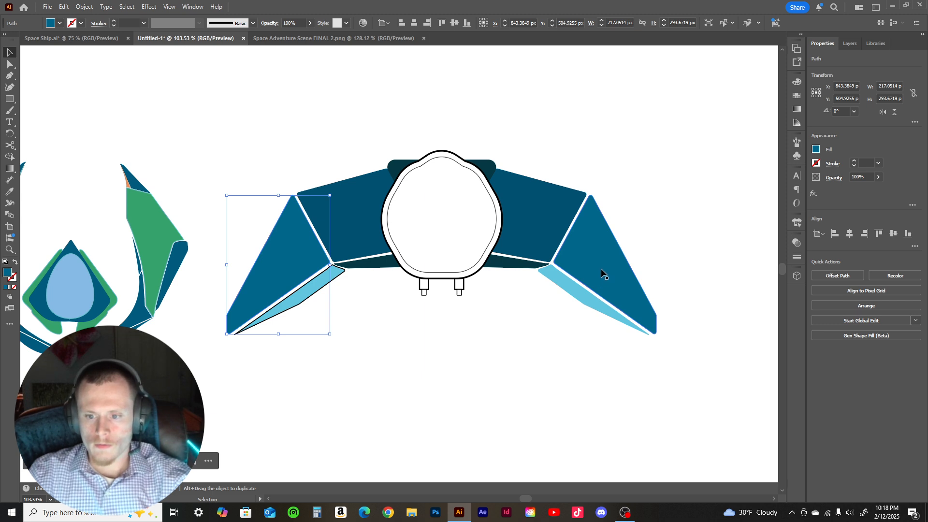
- Remove the stroke from both light blue strips beneath the outer wing panels
left_click(566, 285)
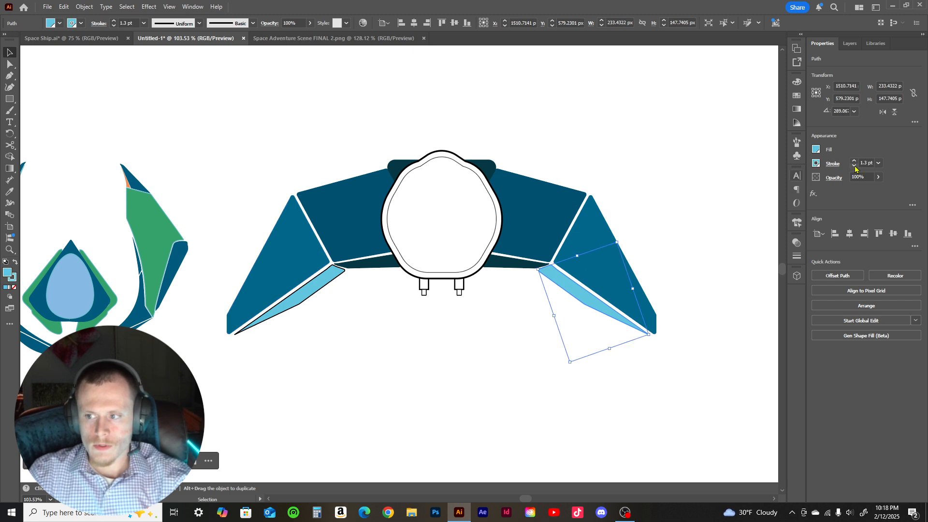
left_click(816, 164)
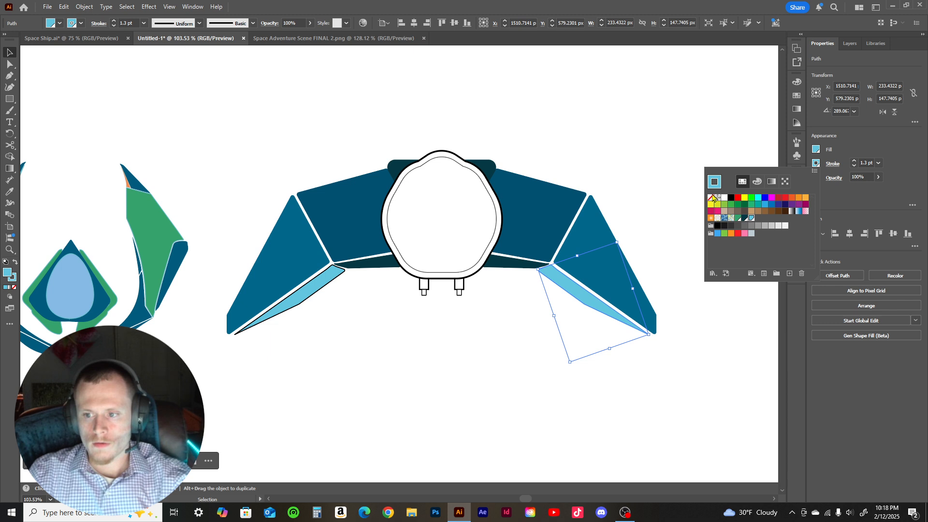
left_click(711, 198)
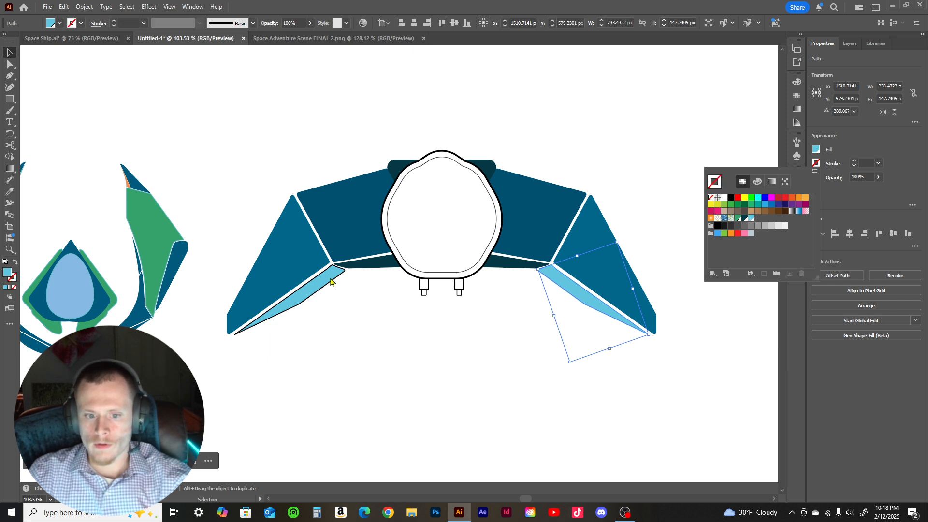
left_click(312, 282)
left_click(331, 275)
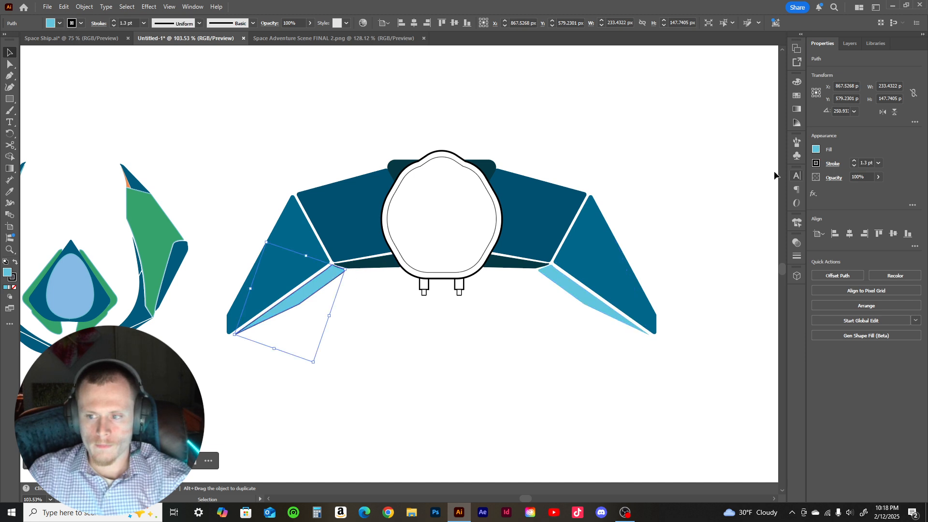
left_click(816, 164)
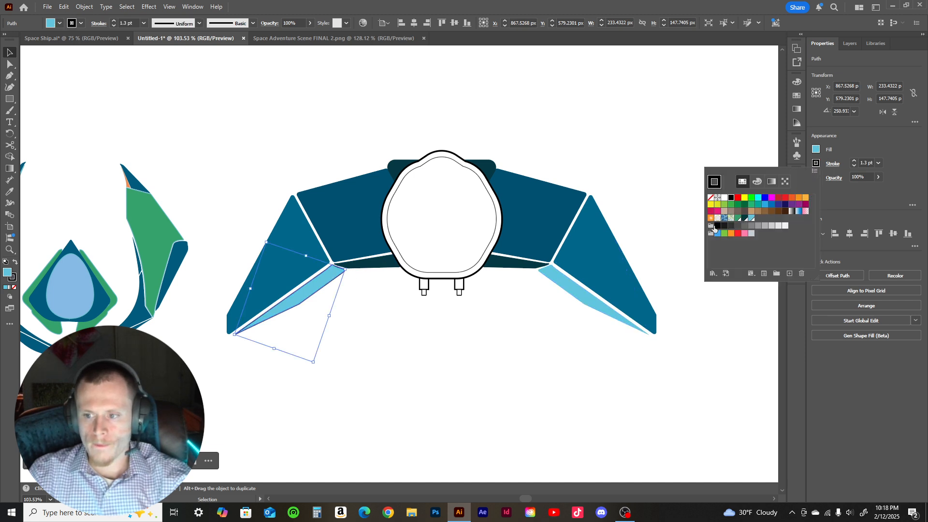
left_click(710, 198)
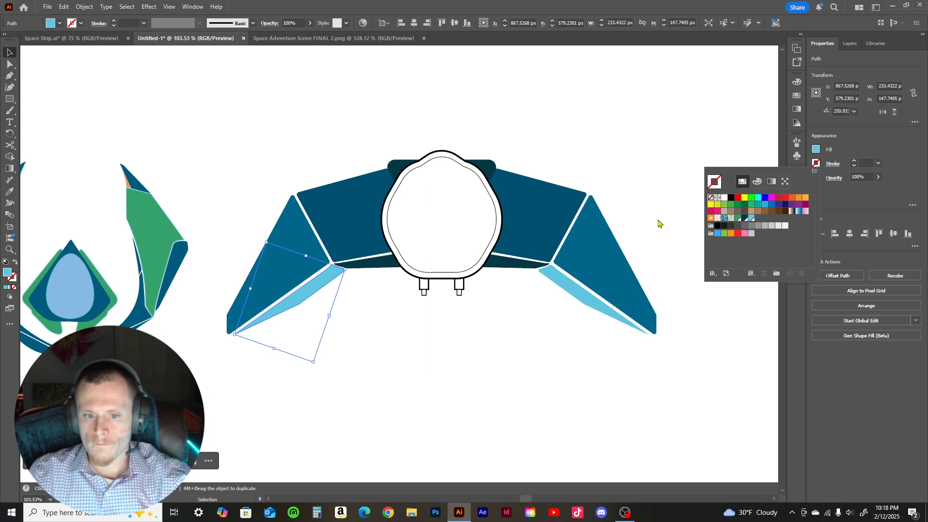
- Remove the stroke from both dark teal slivers beneath the inner wing panels
left_click(508, 267)
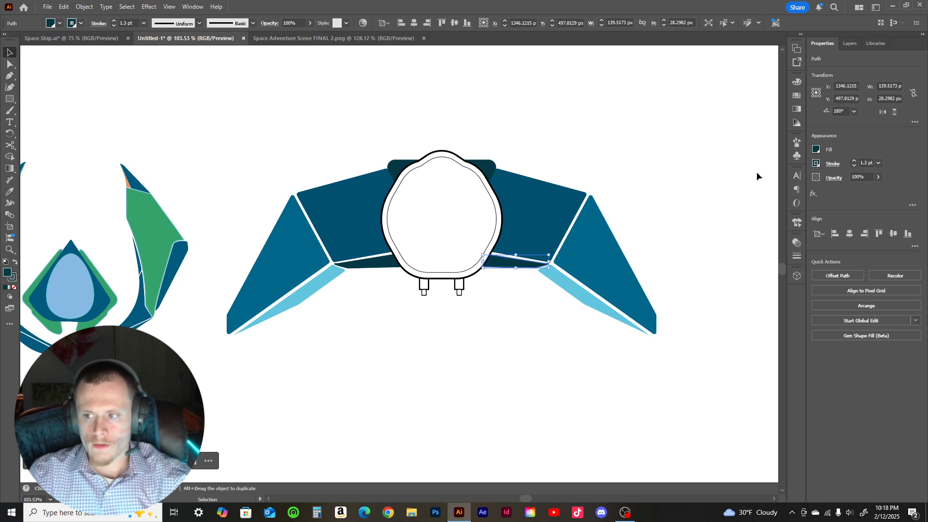
left_click(816, 164)
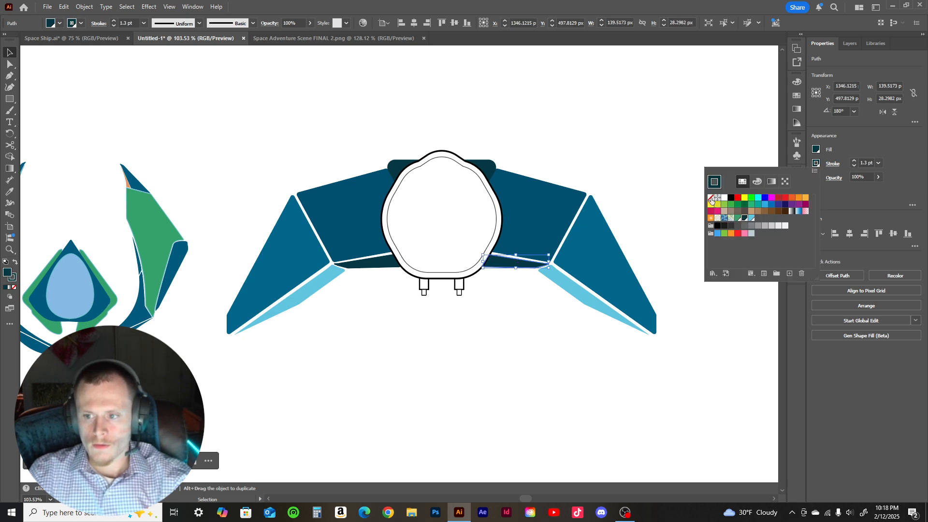
left_click(711, 197)
left_click(368, 263)
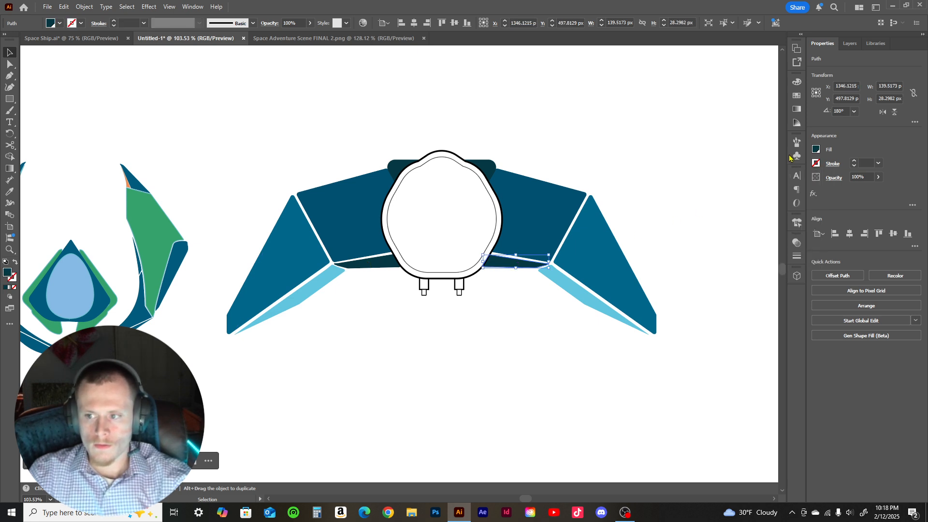
left_click(362, 264)
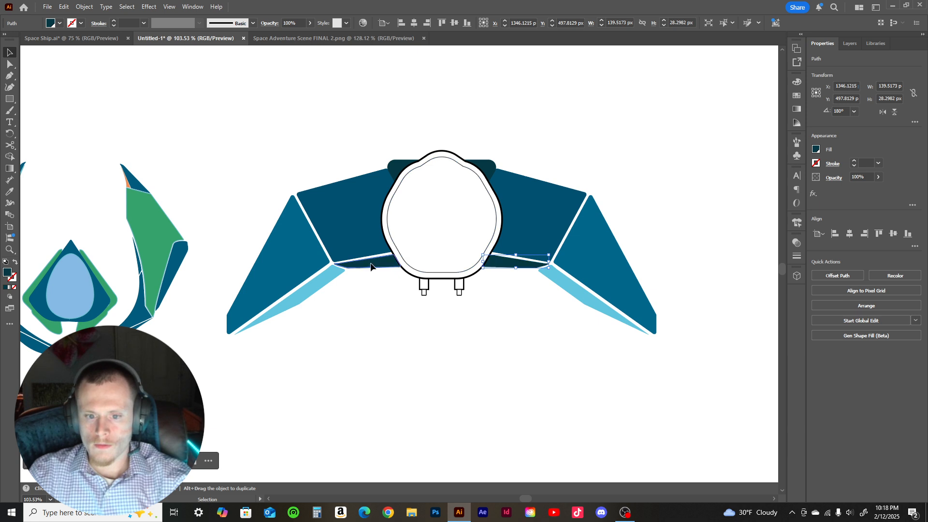
left_click(816, 164)
left_click(711, 199)
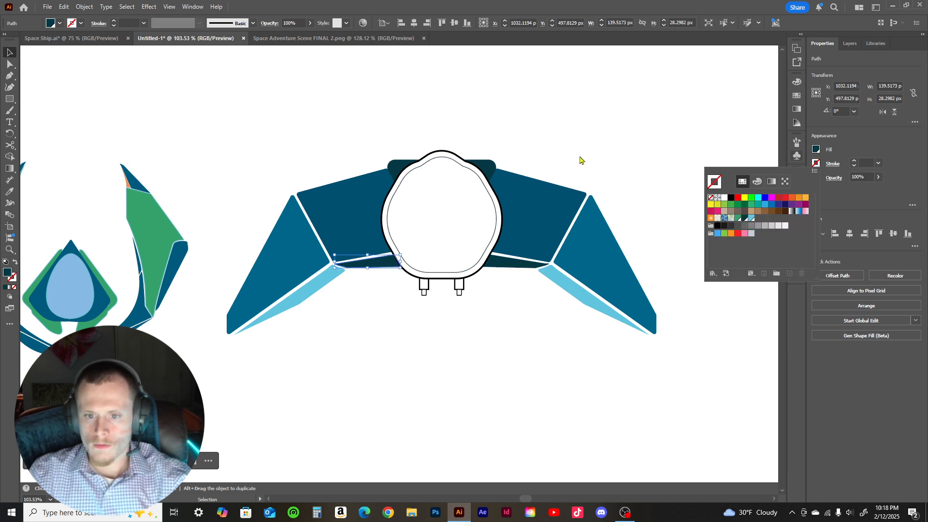
left_click(491, 171)
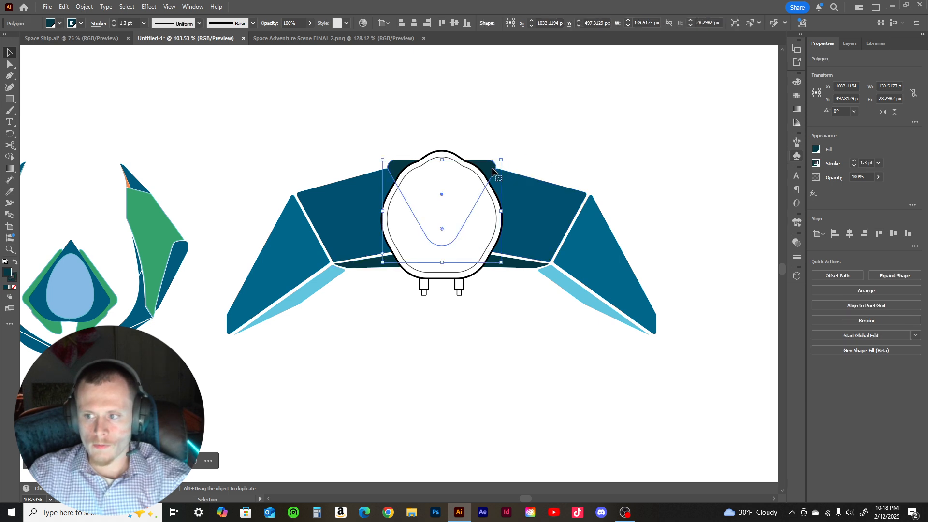
left_click(565, 149)
left_click(560, 185)
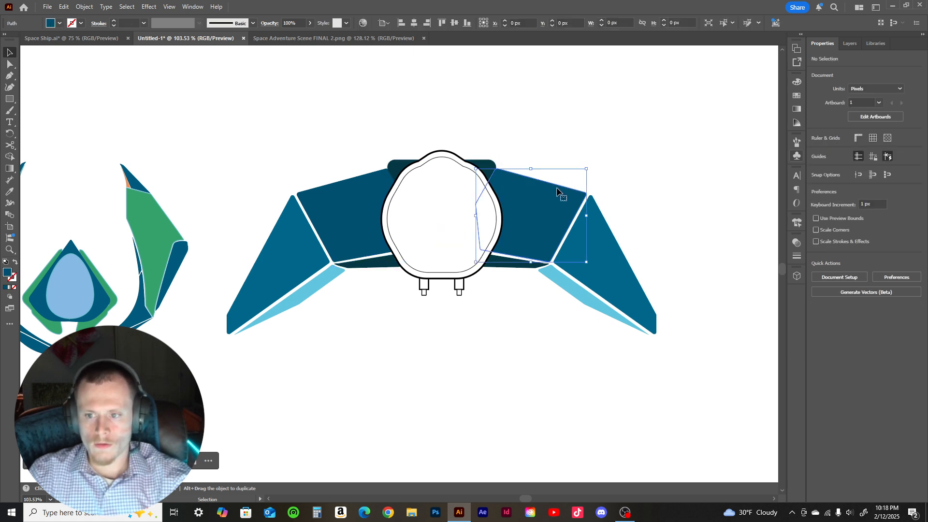
left_click(586, 138)
left_click(601, 239)
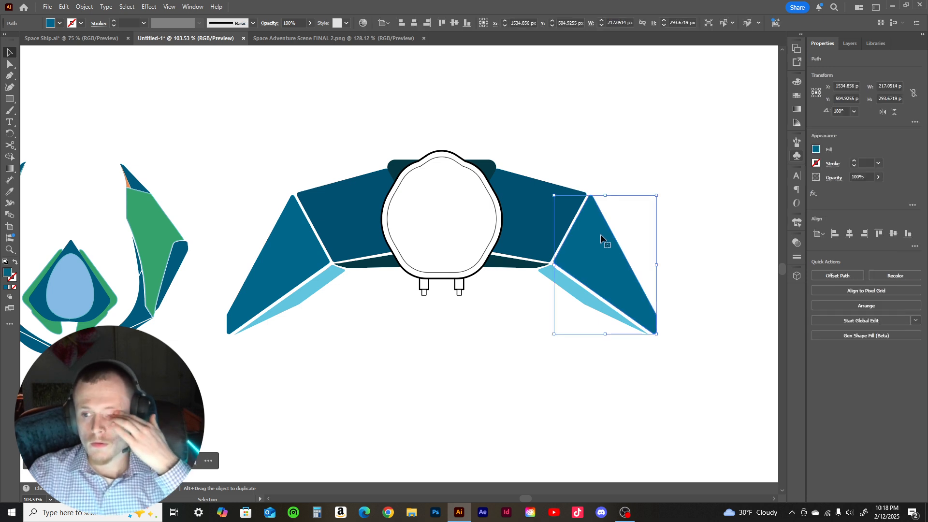
left_click(589, 146)
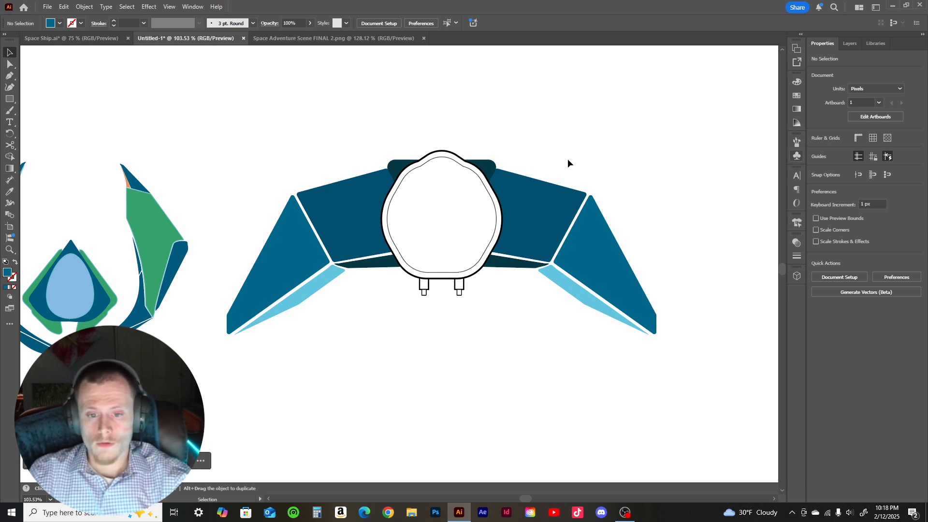
- Add a 1 pt stroke to both large inner wing panels, starting with the right one
left_click(541, 196)
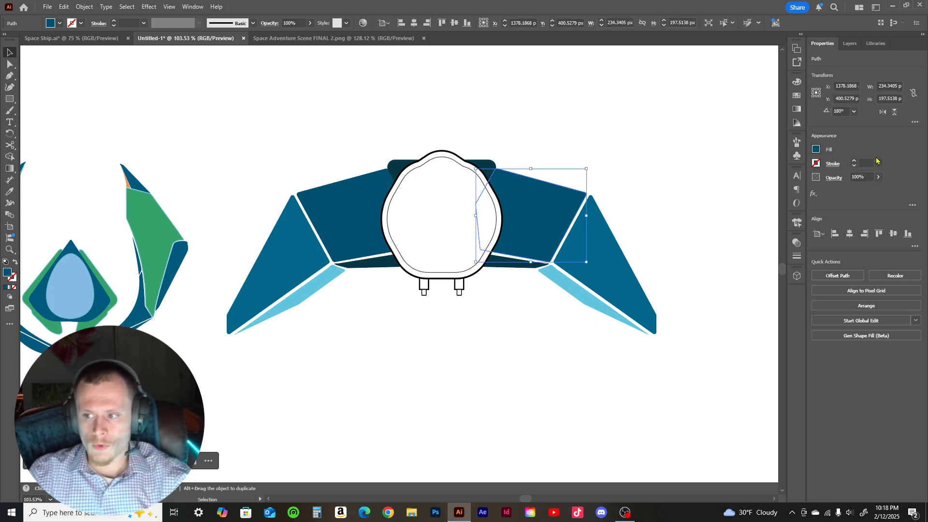
left_click(856, 162)
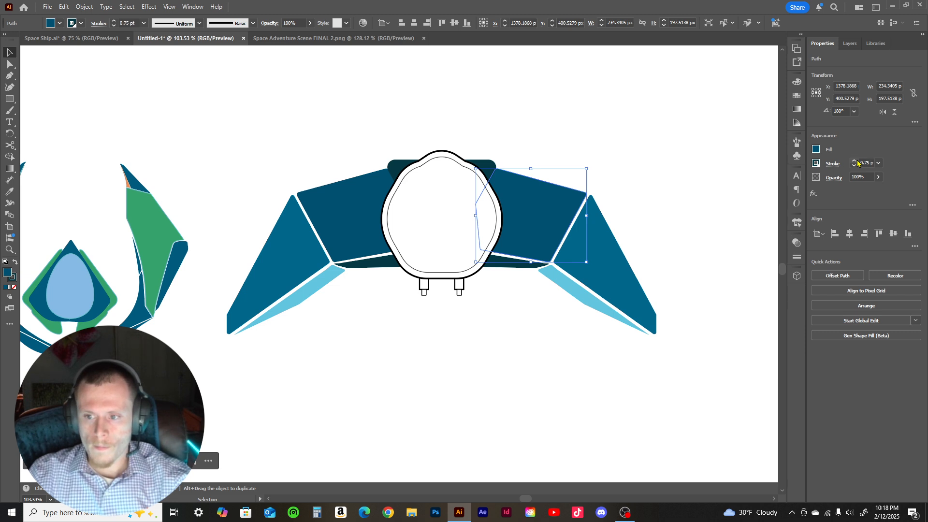
left_click(856, 161)
left_click(367, 181)
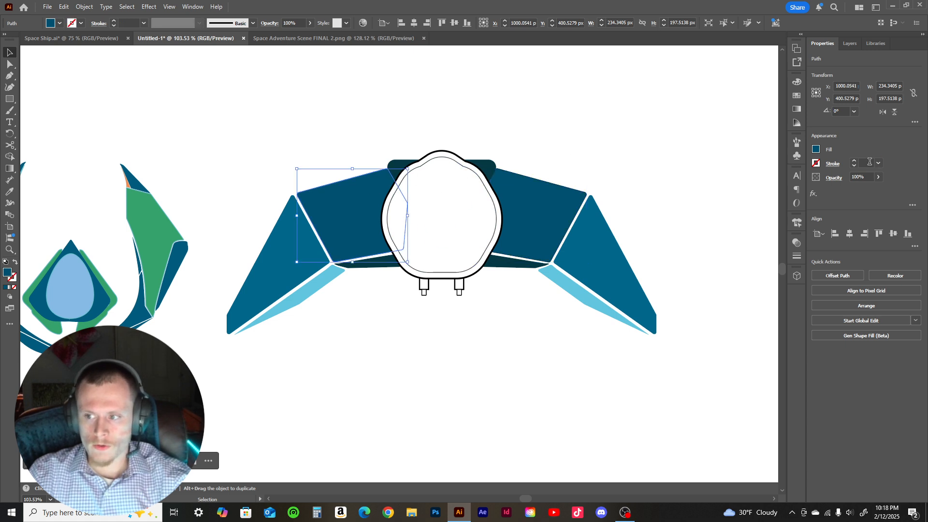
left_click(856, 163)
left_click(856, 164)
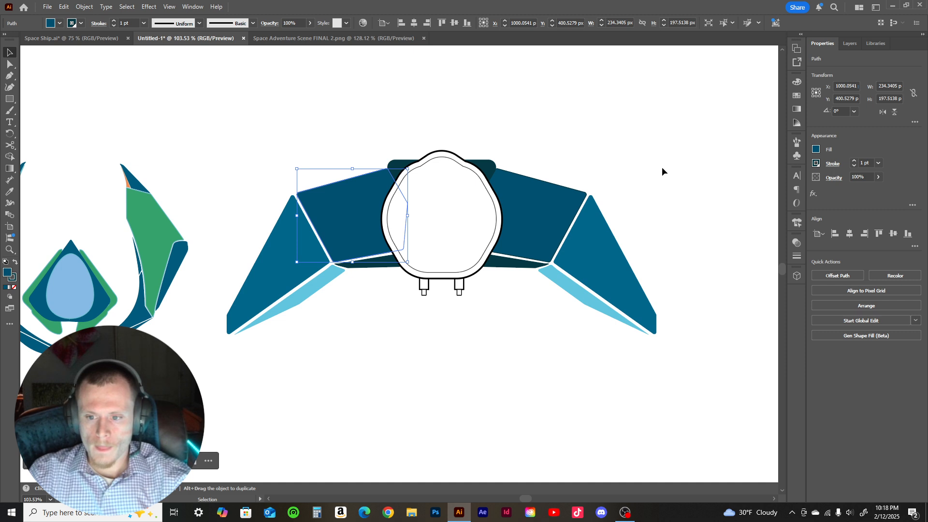
- Add a 0.25 pt stroke to both outer wing panels, starting with the right one
left_click(596, 231)
left_click(855, 161)
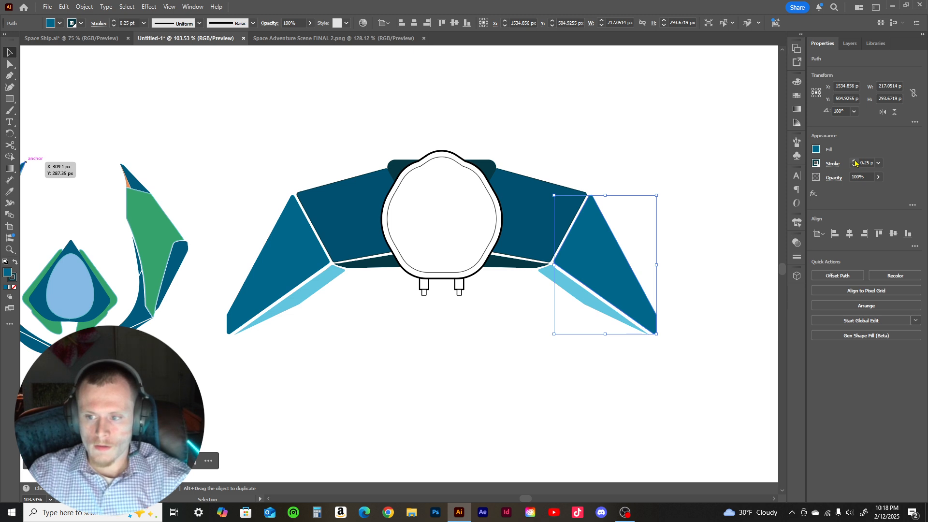
left_click(854, 162)
left_click(278, 268)
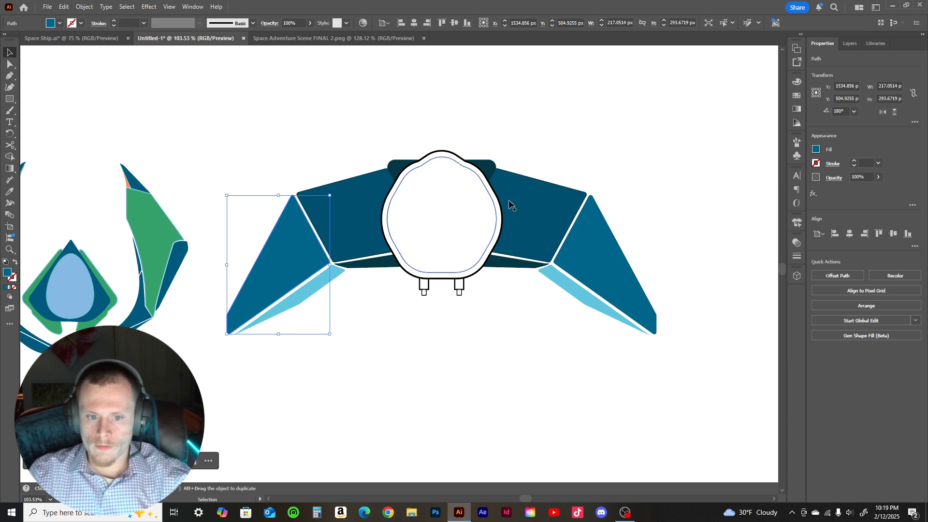
left_click(854, 162)
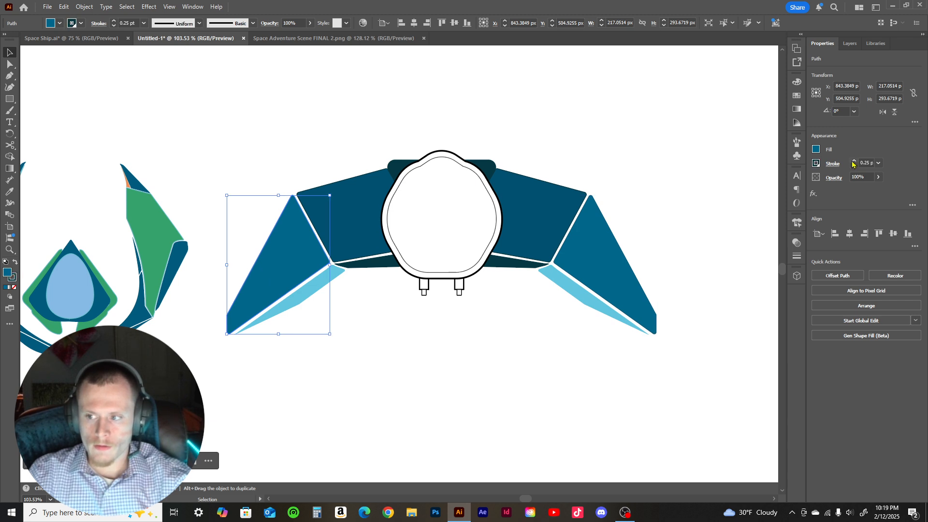
- Add a 0.25 pt stroke to both light blue strips beneath the outer wing panels
left_click(576, 288)
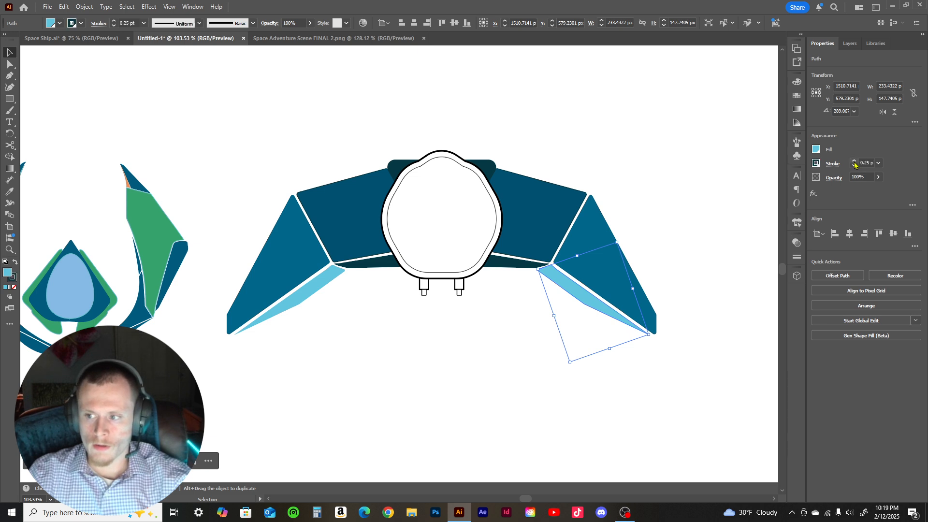
left_click(320, 290)
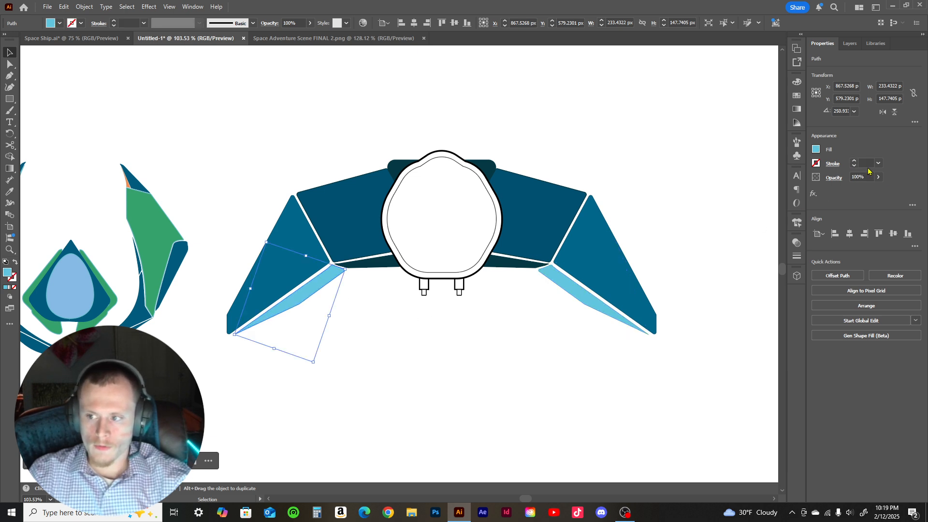
left_click(855, 161)
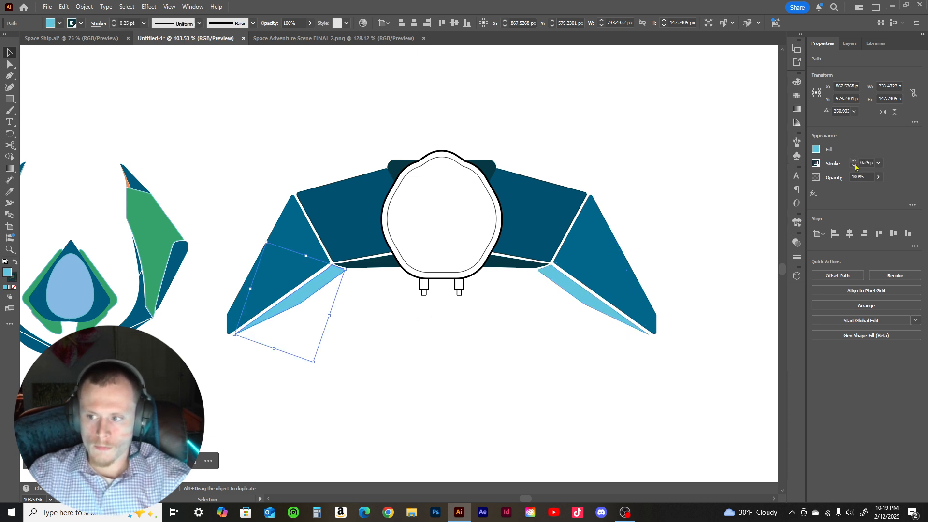
- Give both dark teal slivers beneath the inner wing panels a 0.32 pt stroke, starting with the left one
left_click(389, 264)
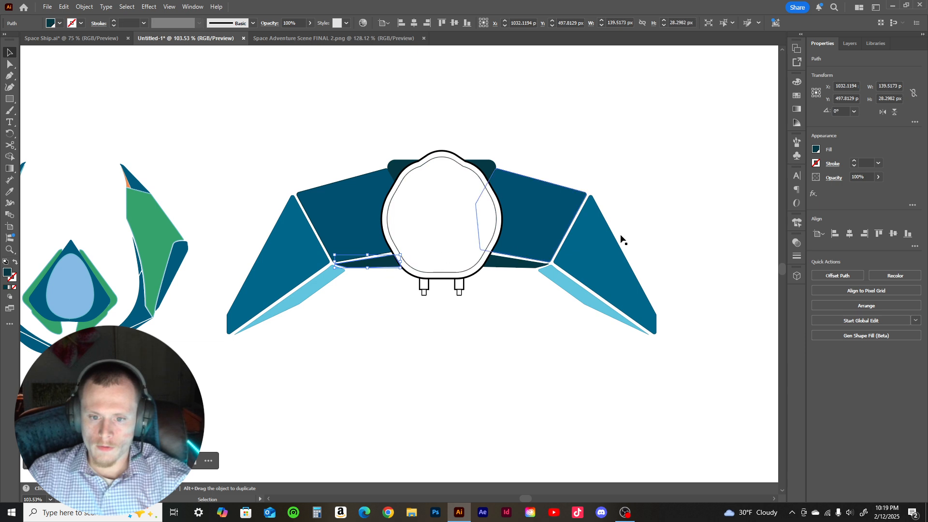
left_click(866, 162)
type(".3")
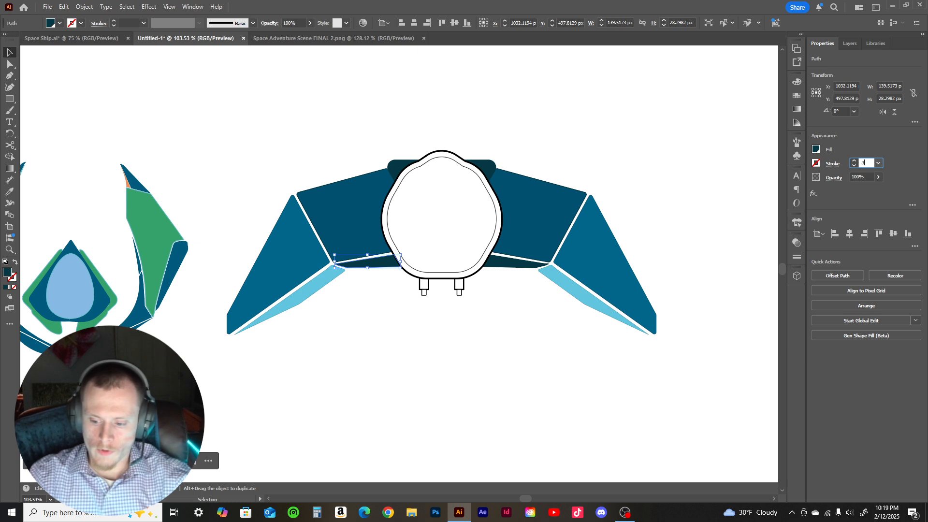
type("2")
key("Return")
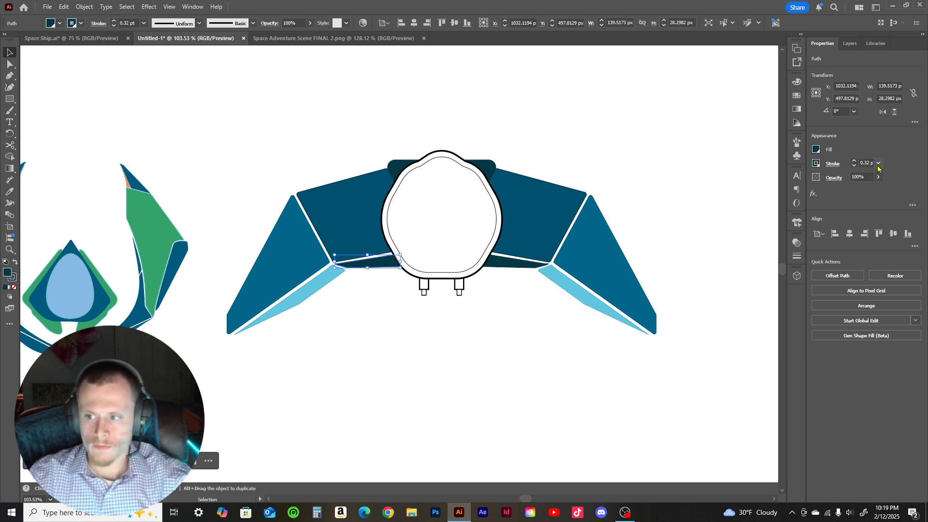
left_click(514, 263)
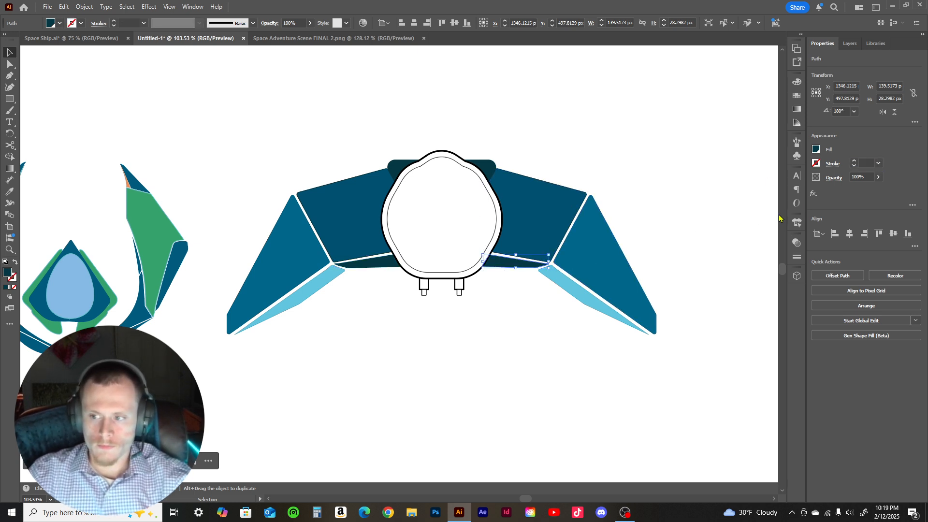
left_click(867, 162)
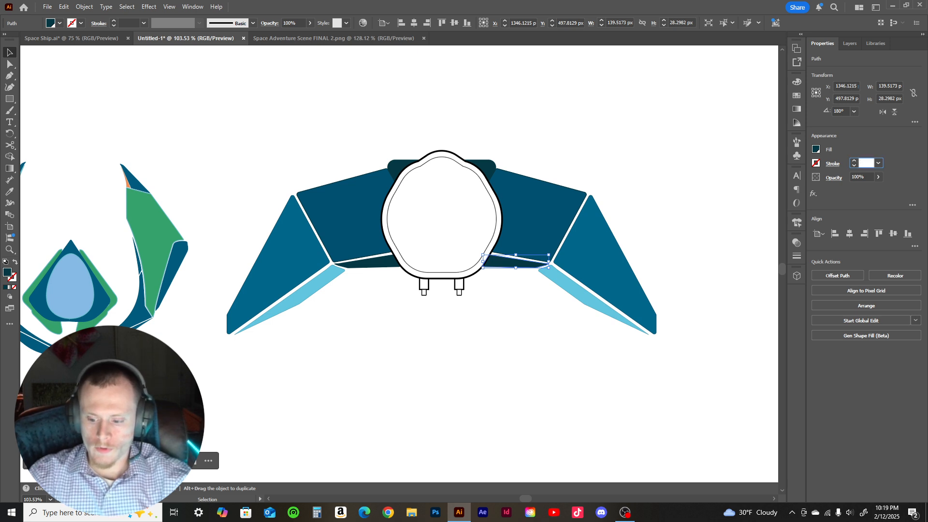
type(".32")
key("Return")
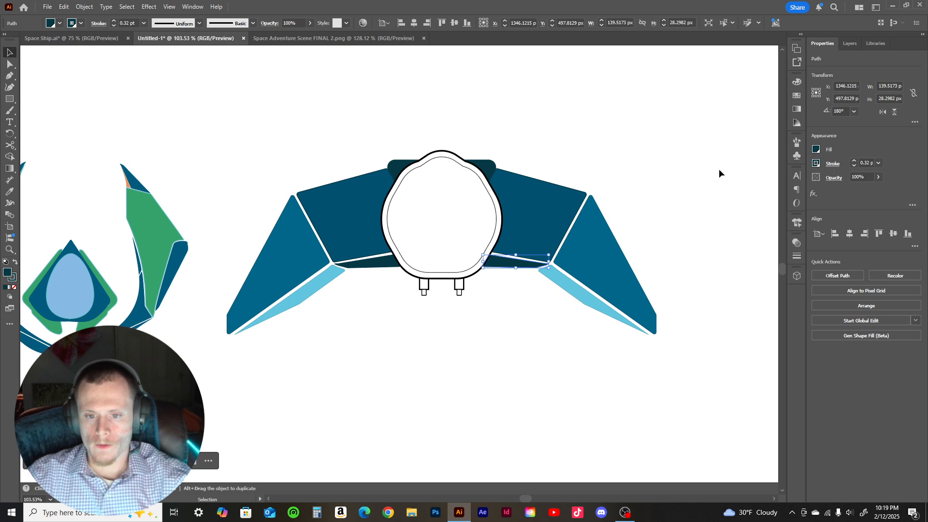
- Fill the inner shape of the central body with light gray B3B3B3, and darken it slightly by raising its black value
left_click(456, 223)
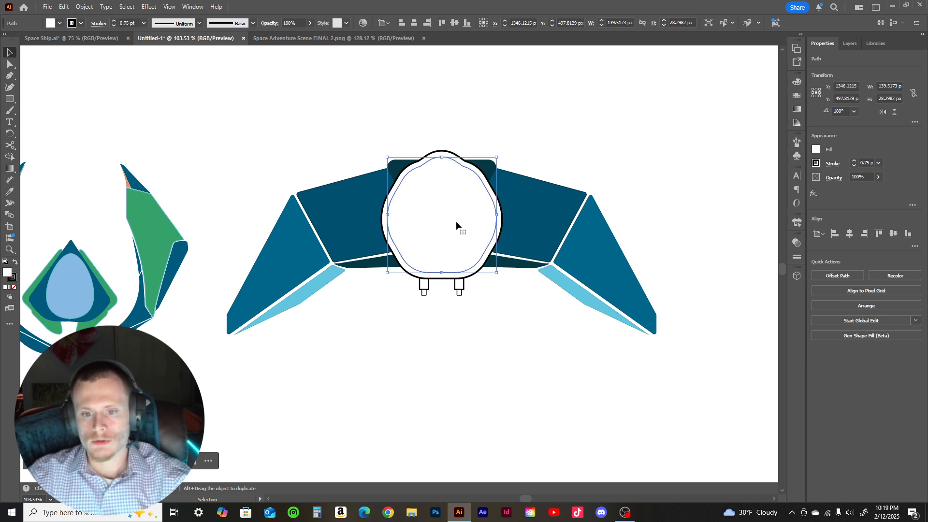
left_click(817, 150)
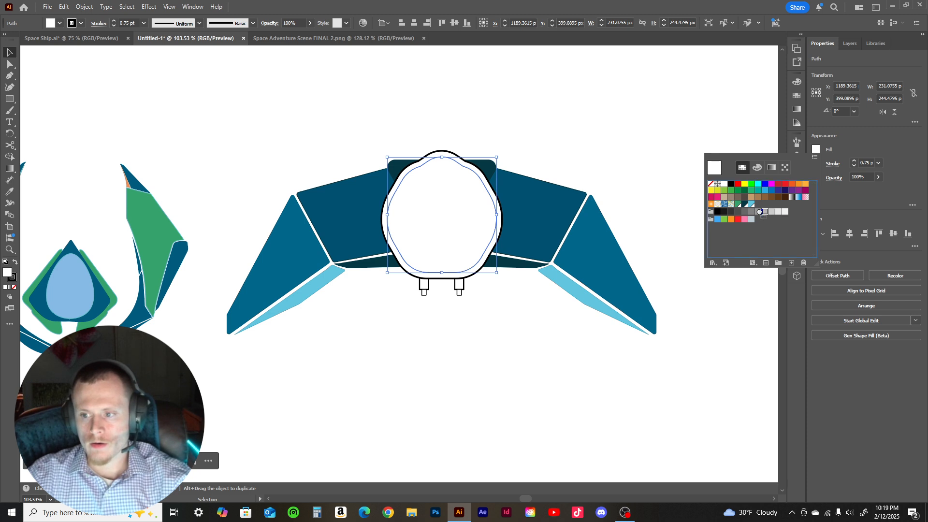
left_click(744, 213)
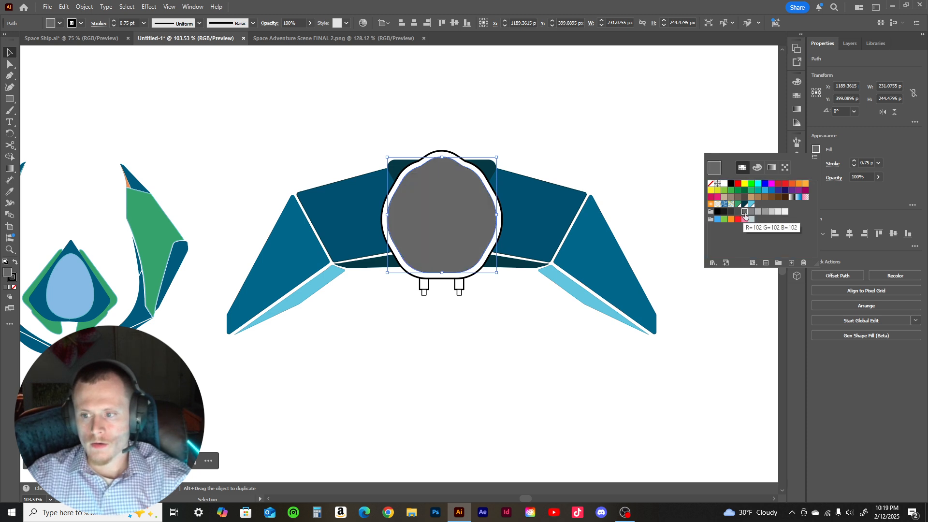
left_click(749, 212)
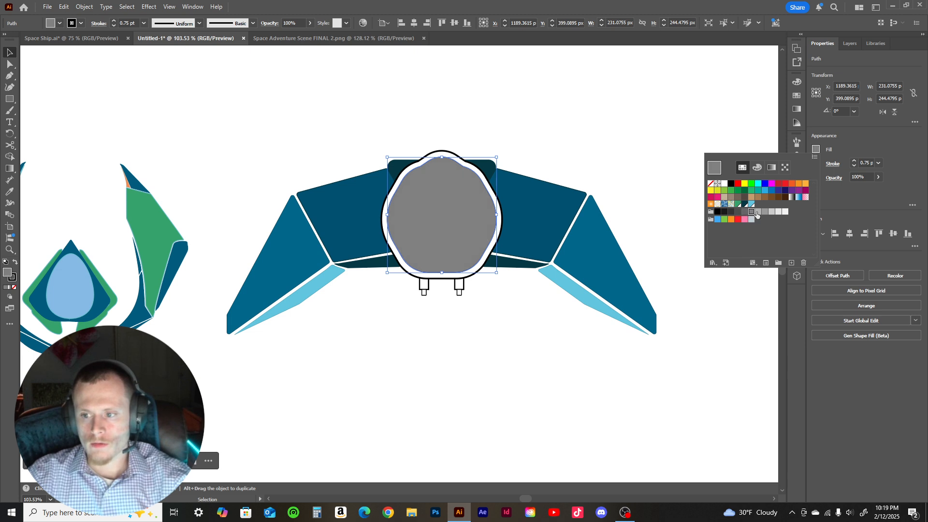
left_click(757, 212)
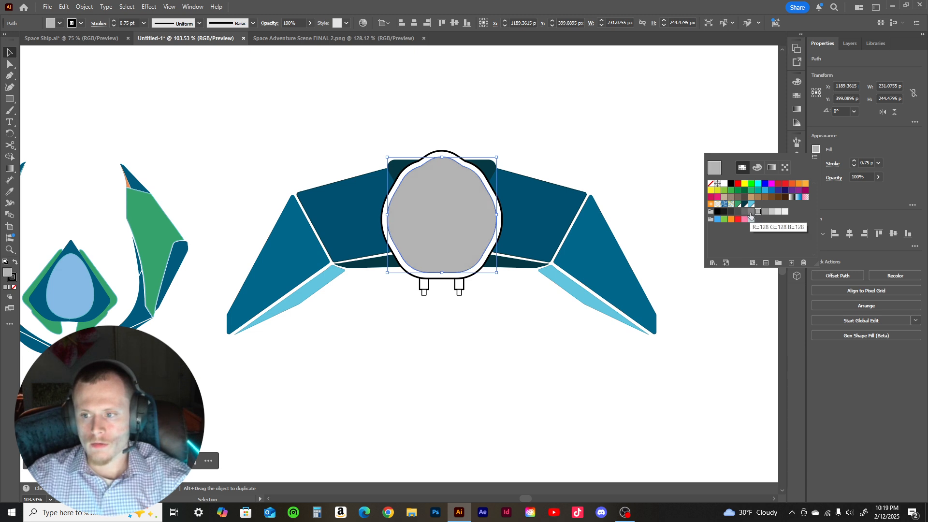
left_click(757, 167)
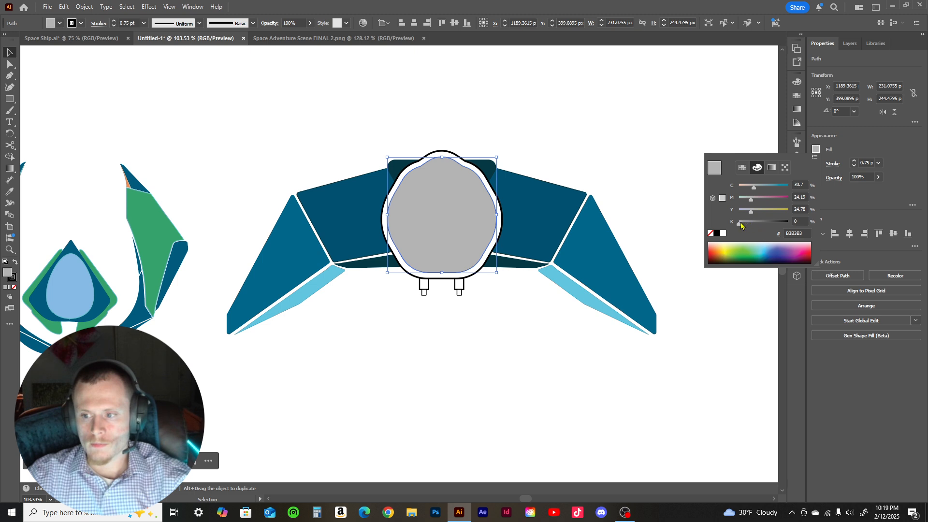
left_click_drag(741, 225, 738, 225)
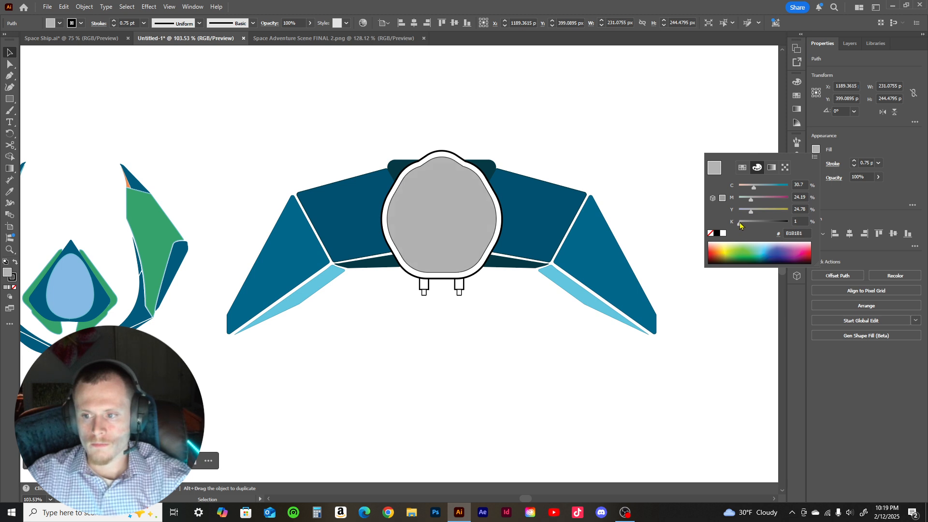
left_click(740, 225)
left_click(650, 193)
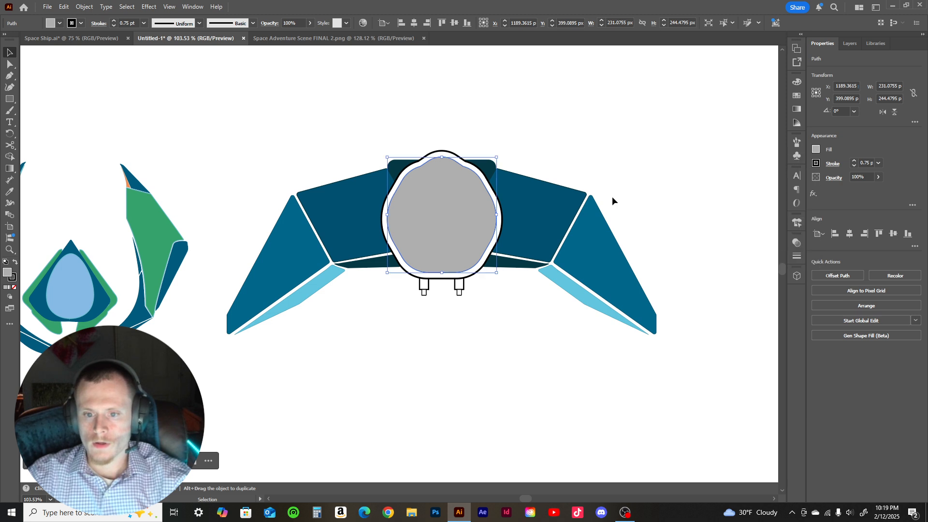
- Fill the outer shape of the central body with a medium gray of 62% black
left_click(500, 230)
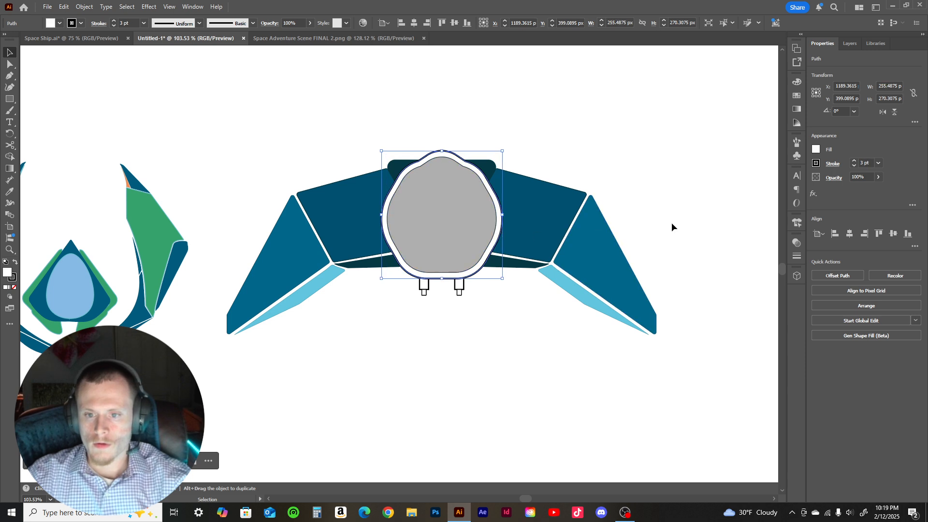
left_click(815, 149)
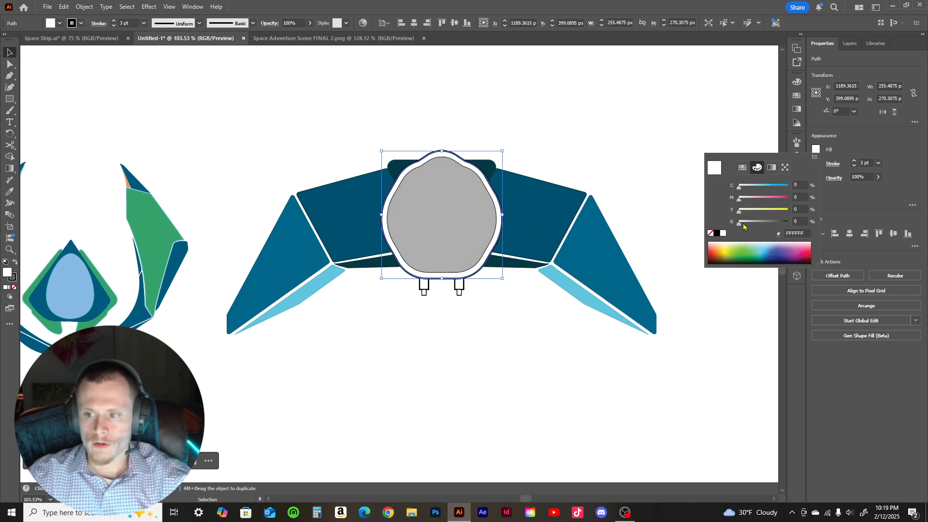
left_click_drag(741, 225, 770, 230)
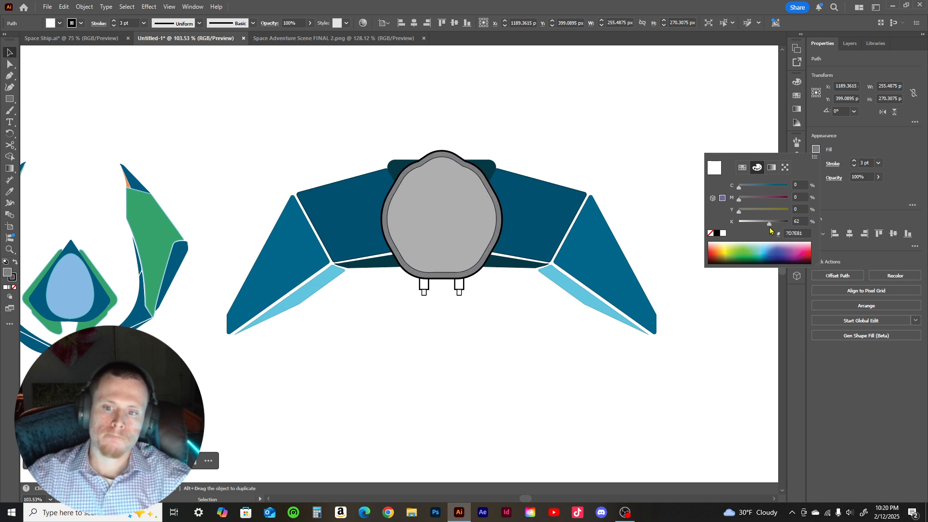
left_click(653, 155)
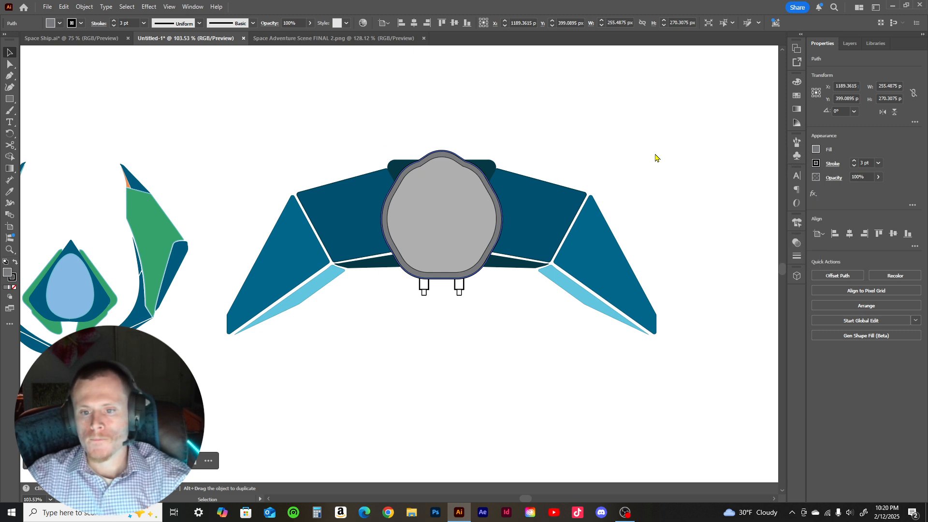
- Reduce the stroke of both upper thruster rectangles below the central body to 0.25 pt, starting with the right one
left_click(462, 285)
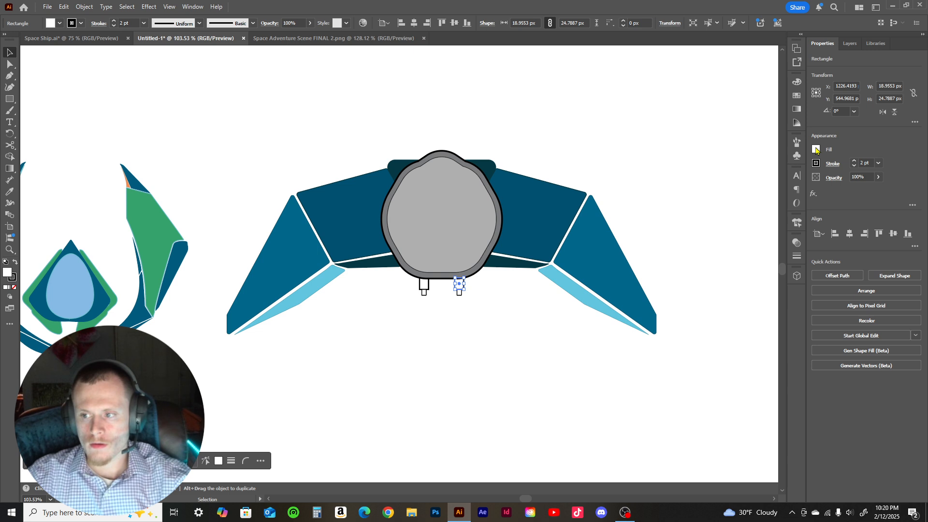
left_click(854, 166)
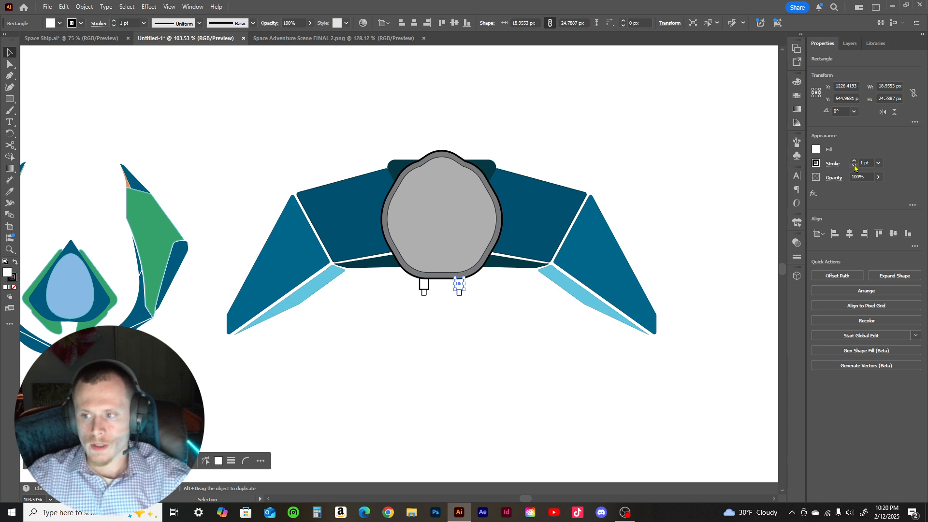
left_click(854, 167)
left_click(854, 167)
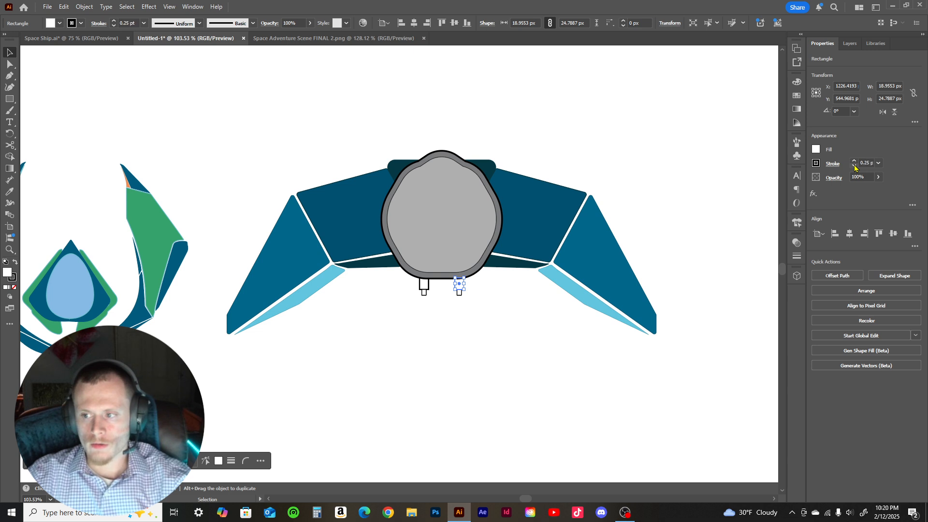
left_click(424, 284)
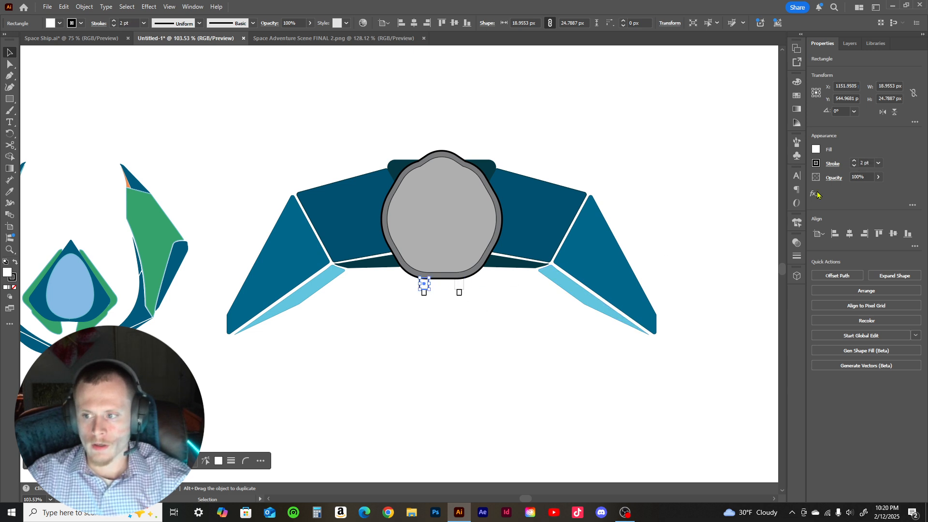
left_click(854, 167)
left_click(854, 167)
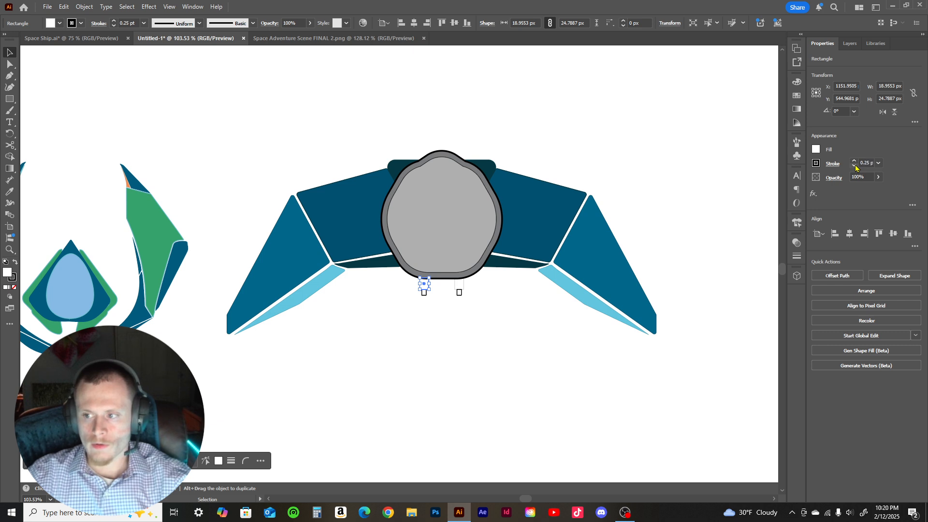
left_click(854, 167)
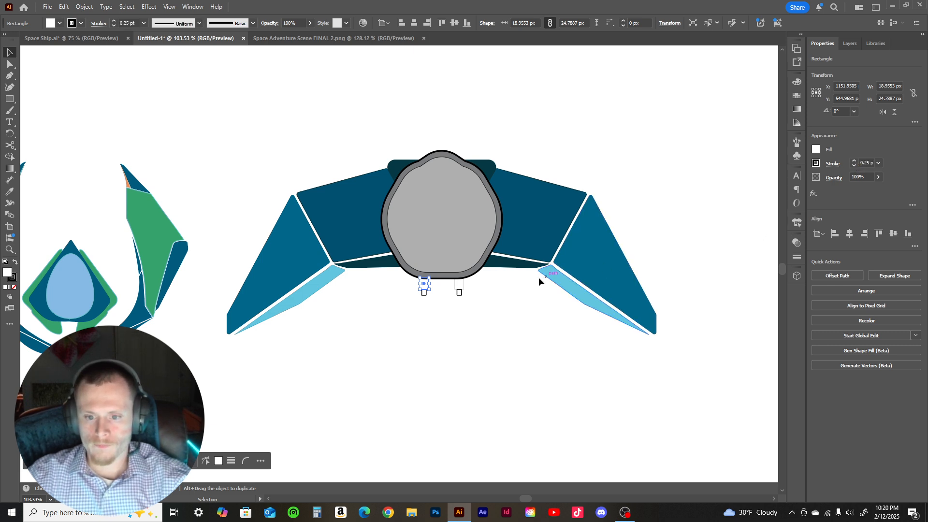
- Fill both upper thruster rectangles below the central body with black, starting with the left one
left_click(816, 149)
left_click(717, 234)
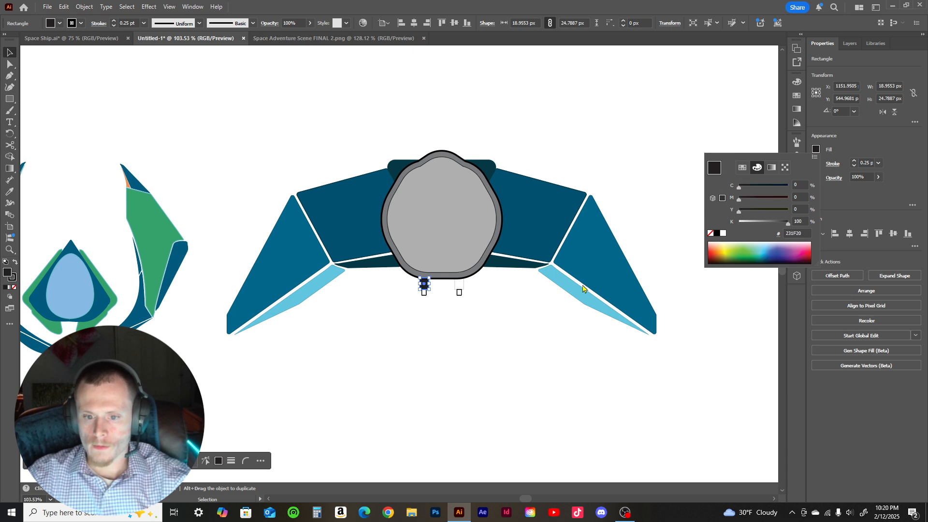
left_click(458, 286)
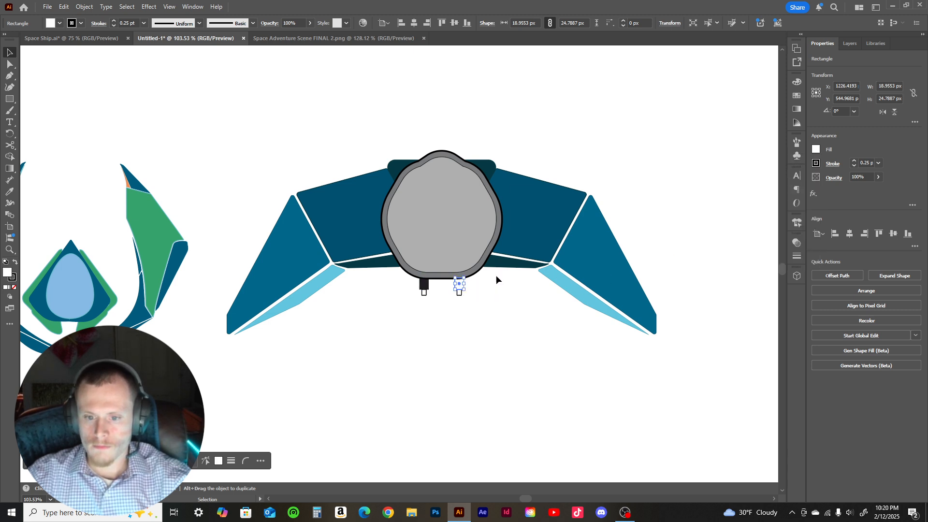
left_click(817, 151)
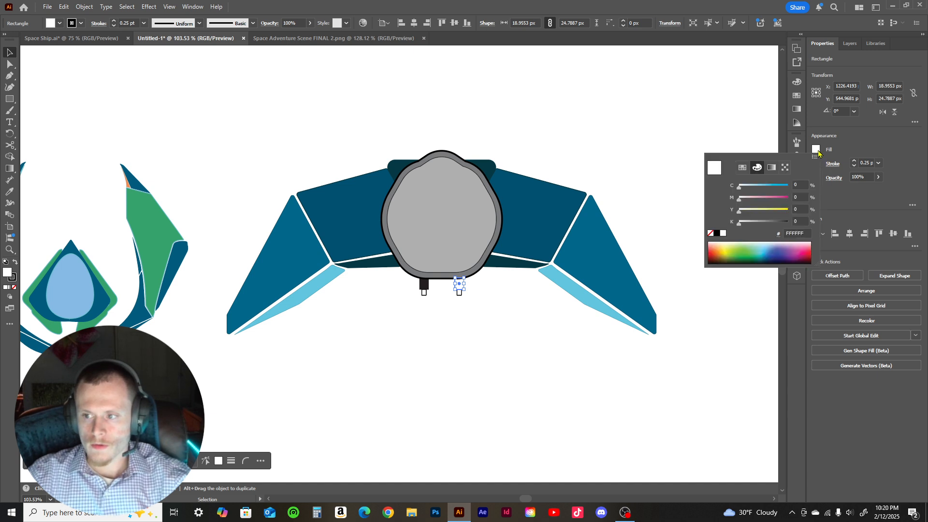
left_click(716, 233)
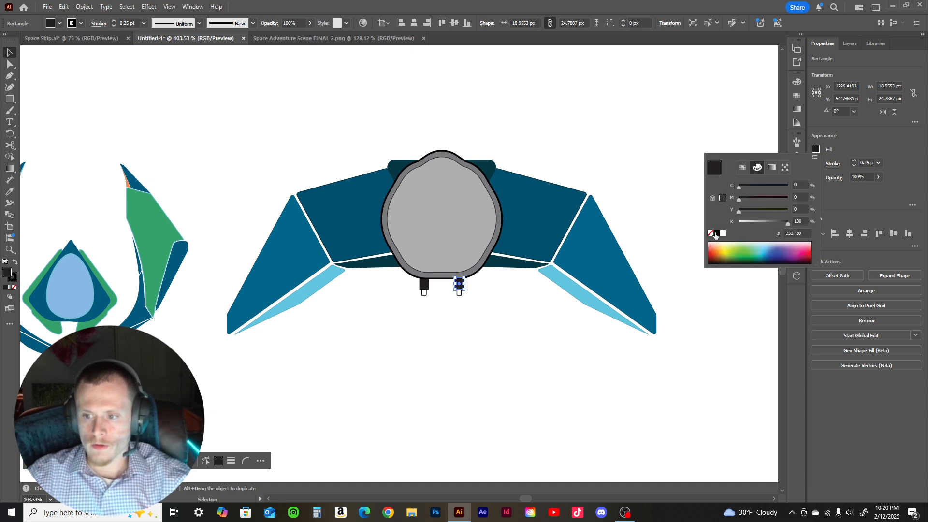
left_click(848, 154)
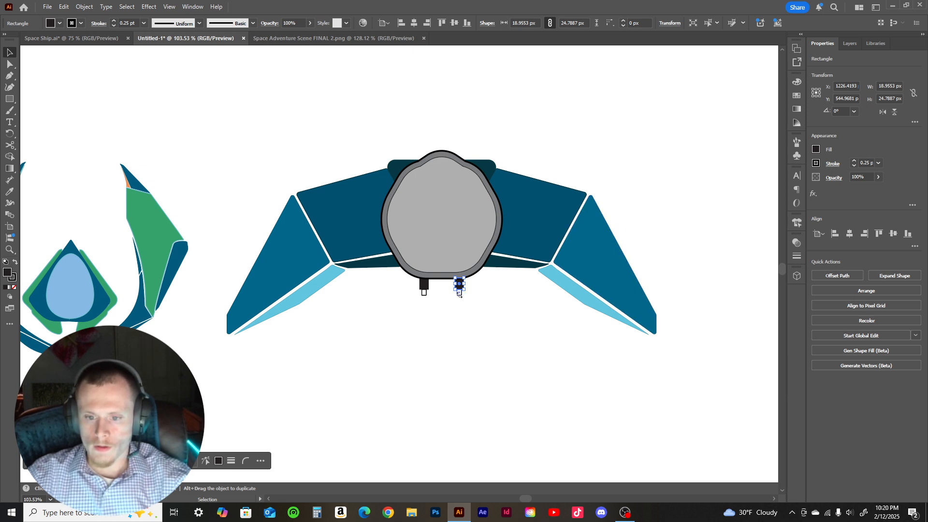
- Reduce the stroke of both small lower thruster rectangles below the central body to 0.25 pt
key("z")
left_click_drag(449, 309, 618, 309)
key("v")
left_click(491, 263)
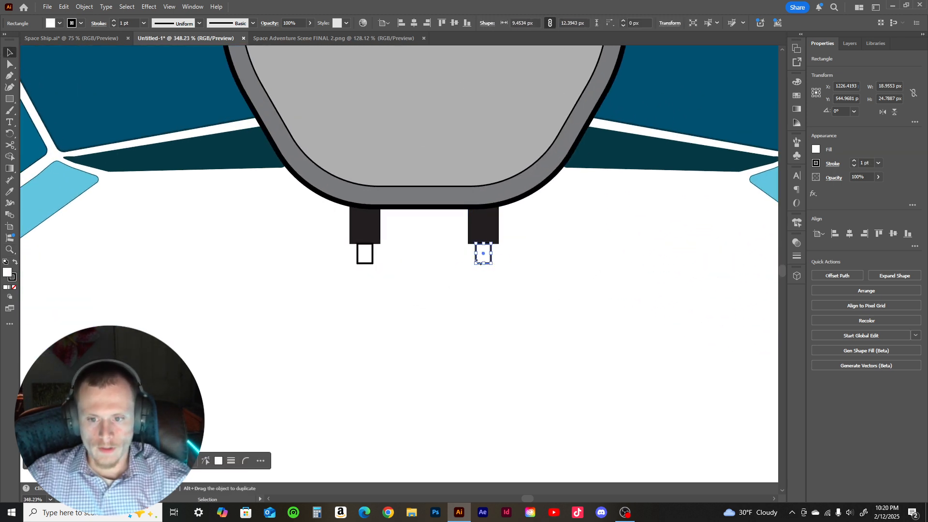
left_click(365, 255, "shift")
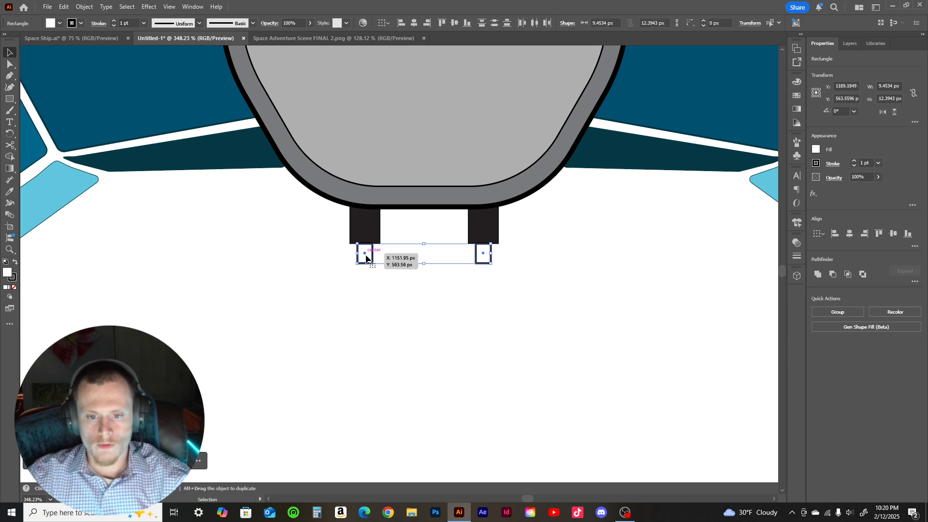
left_click(853, 166)
left_click(853, 167)
left_click(854, 166)
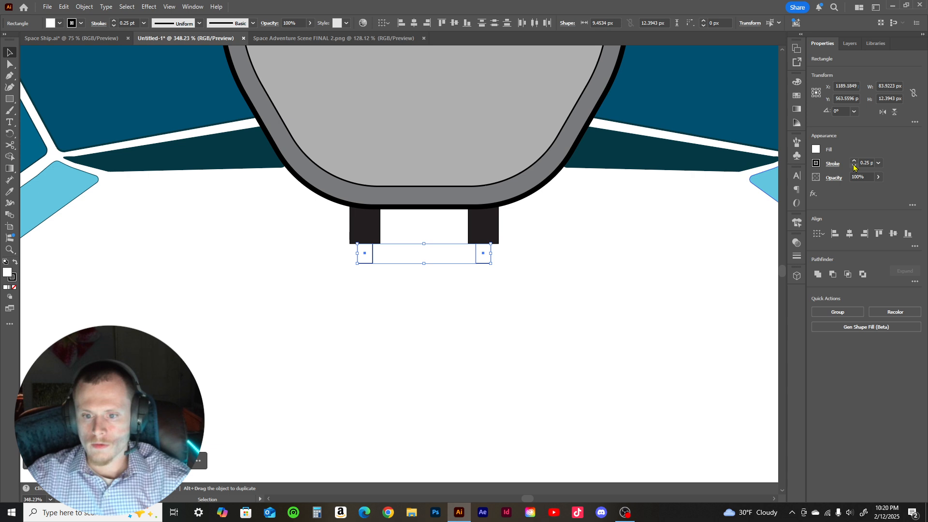
- Thin the stroke of the two lower thruster rectangles further, first to 0.2 pt and finally to 0.17 pt
left_click(867, 164)
key("BackSpace")
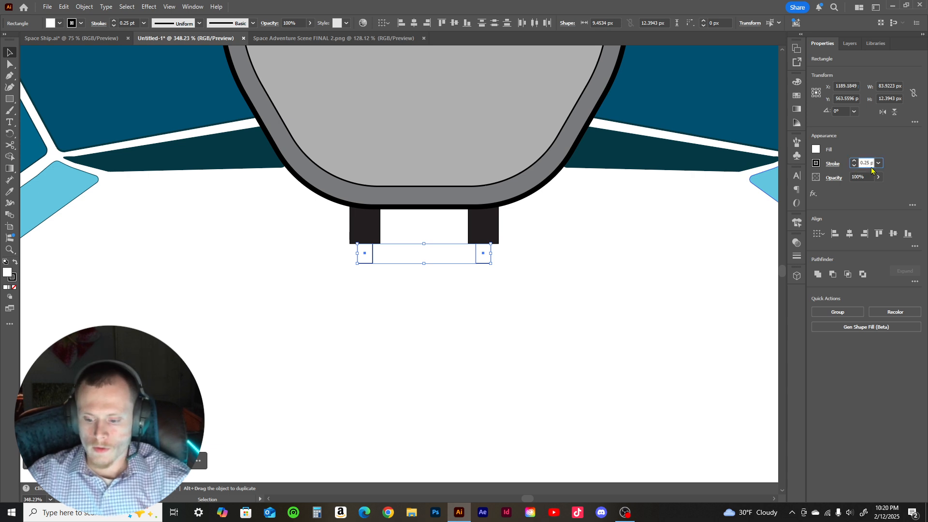
key("Return")
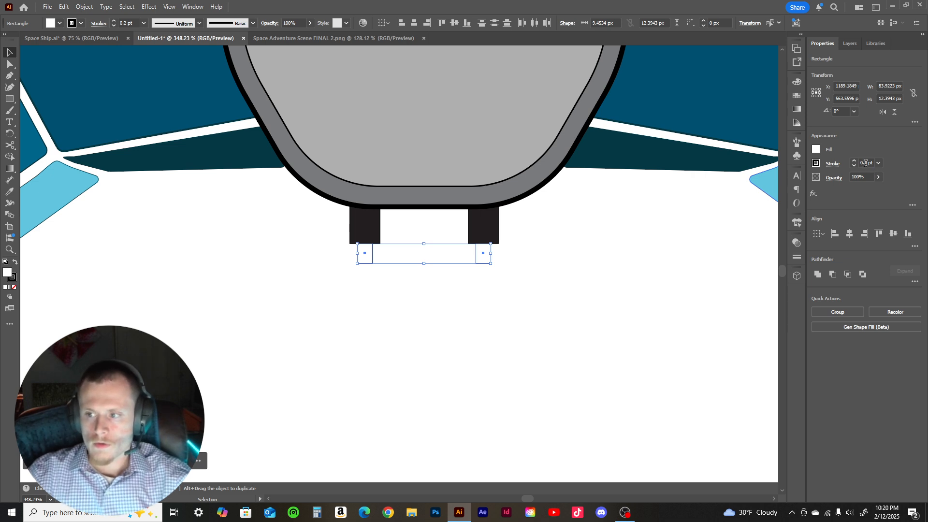
double_click(870, 163)
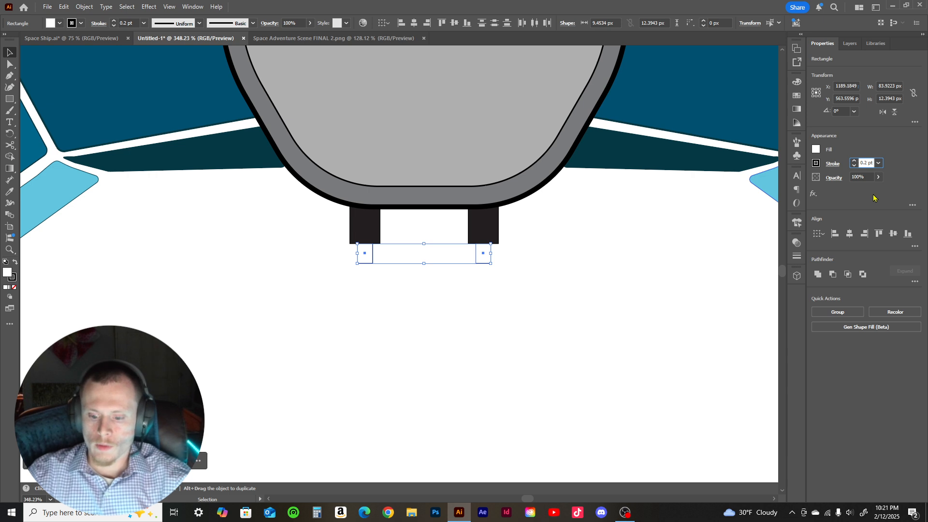
key("BackSpace")
type("17")
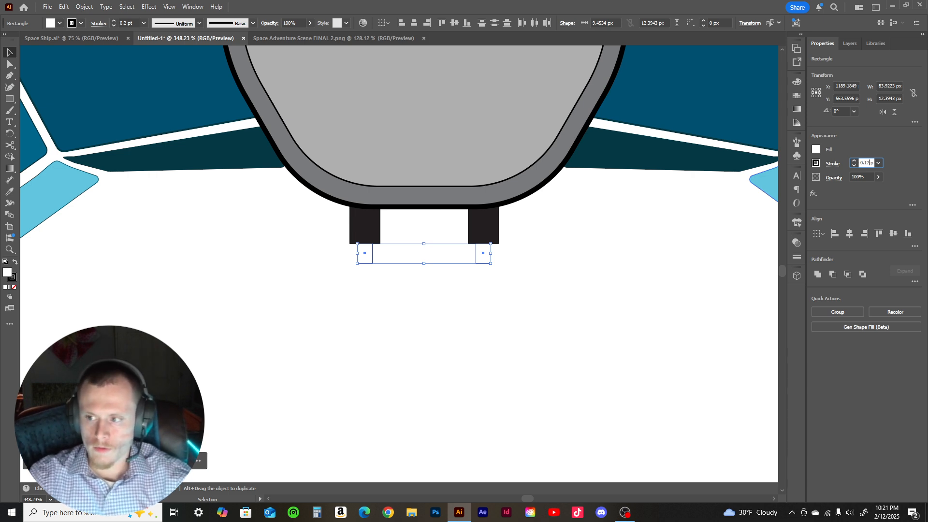
key("Return")
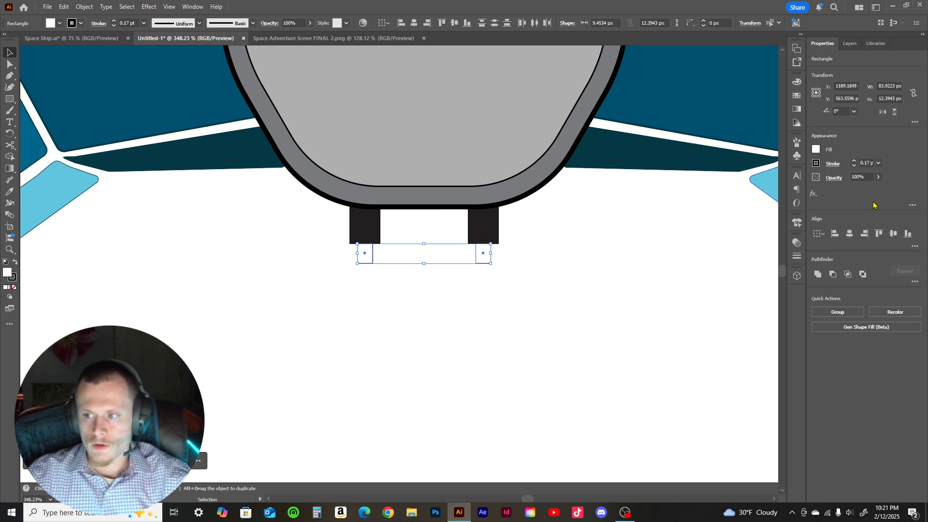
- Fill both lower thruster rectangles with a dark gray of 78% black and deselect them
left_click(816, 150)
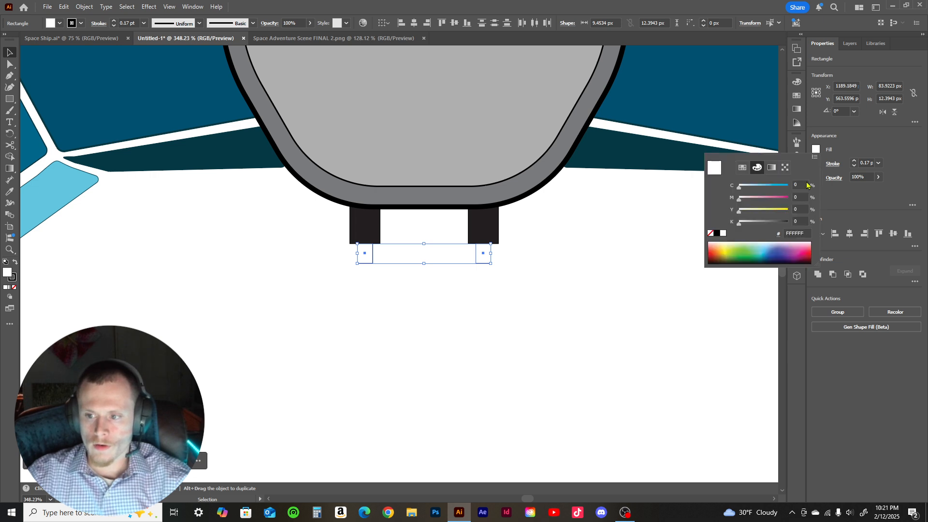
left_click(717, 234)
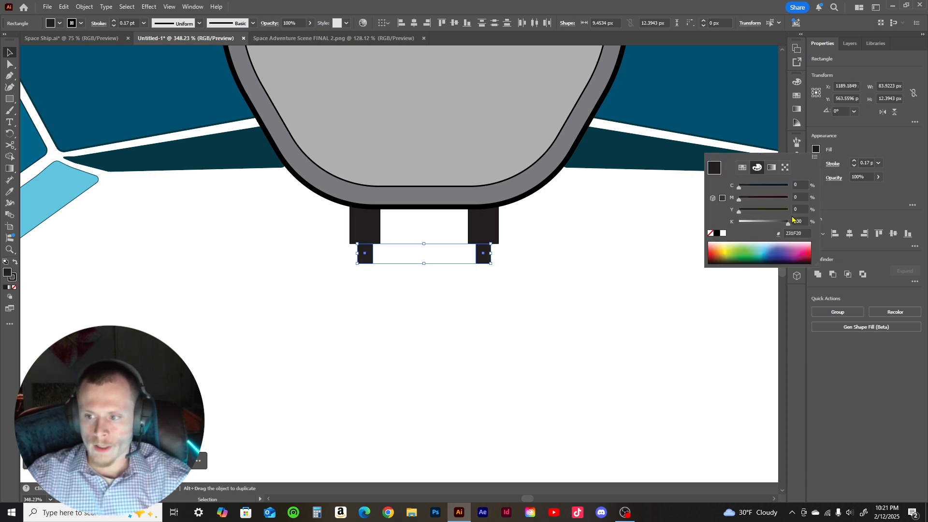
mouse_move(789, 226)
left_mouse_down()
mouse_move(760, 231)
mouse_move(787, 232)
mouse_move(777, 230)
left_mouse_up()
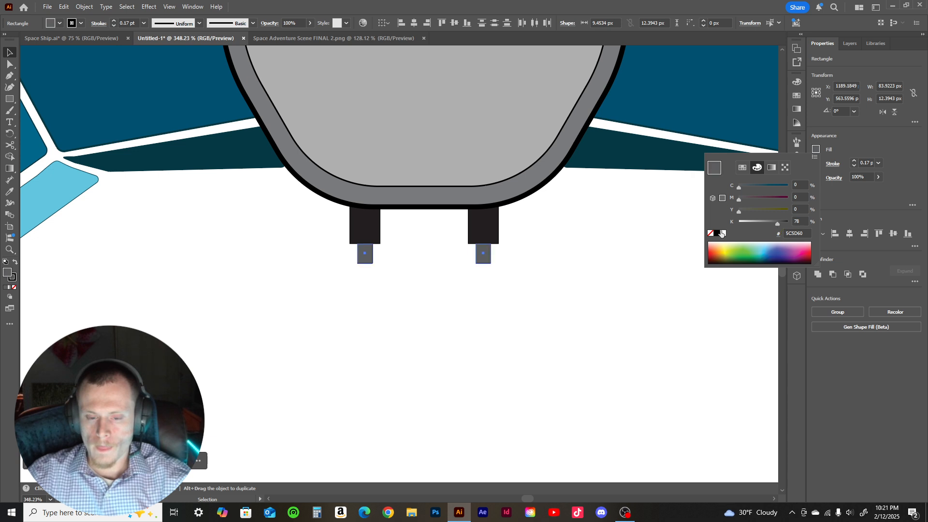
left_click(304, 255)
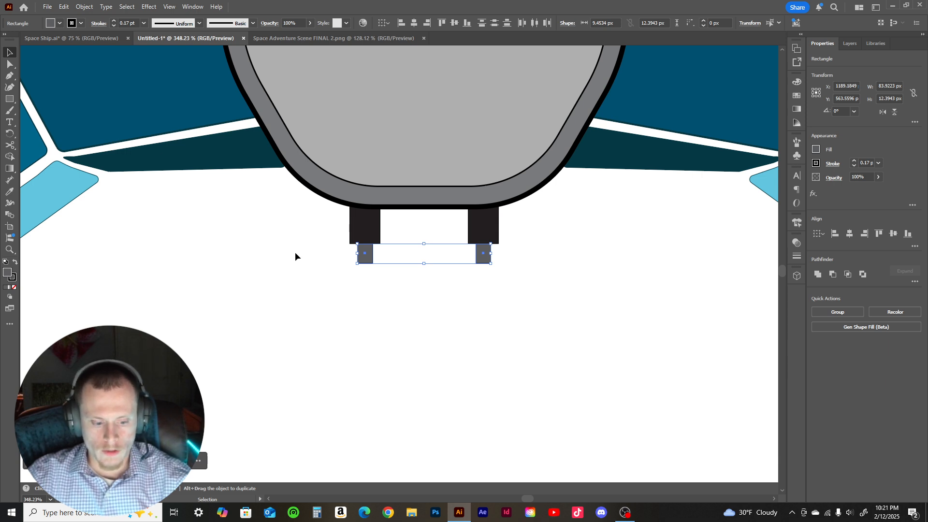
left_click(329, 248)
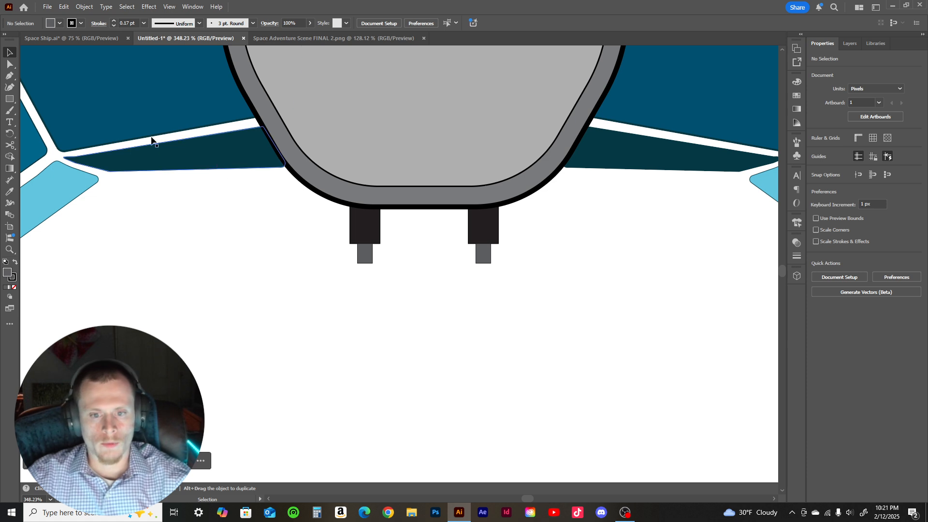
- Draw a circle about 1.86 px in diameter near the upper-left corner of the left thruster's gray rectangle
left_click(10, 99)
left_click_drag(10, 99, 32, 108)
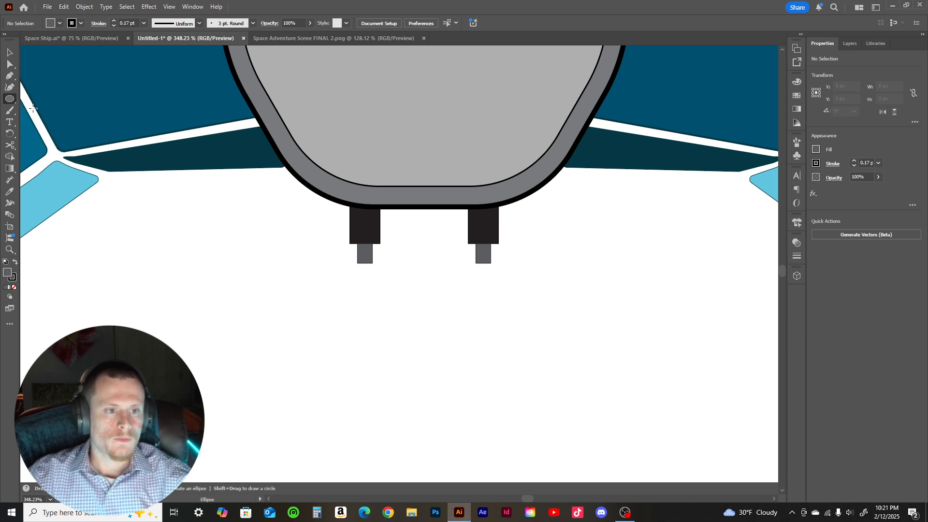
key("z")
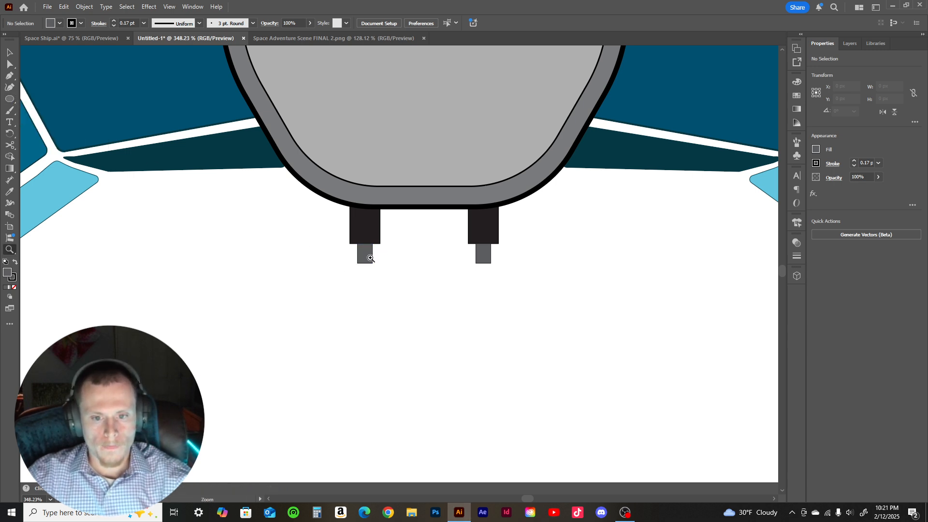
left_click_drag(396, 256, 621, 268)
left_click_drag(332, 283, 438, 273)
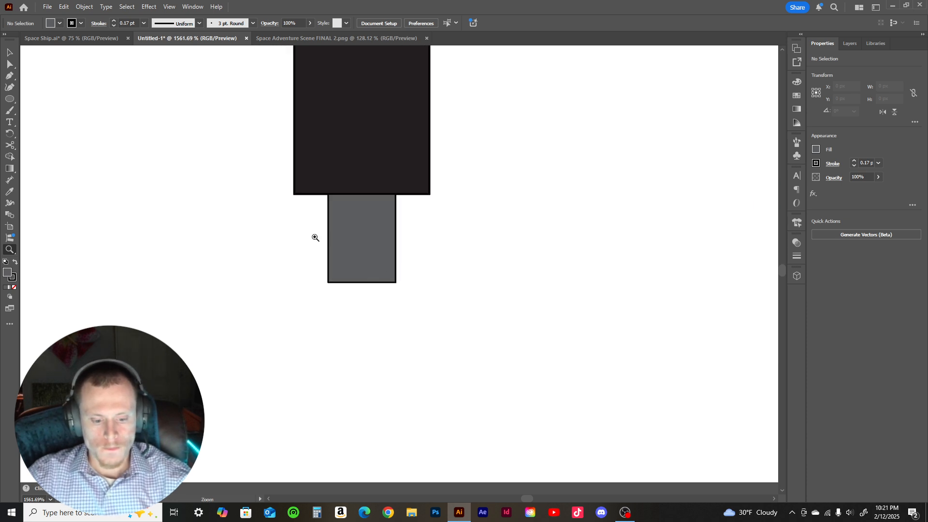
key("m")
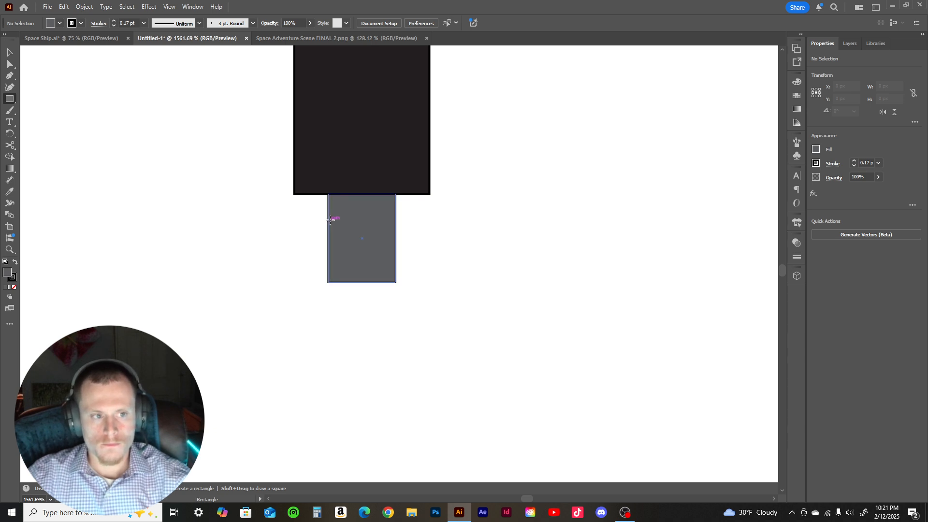
left_click_drag(11, 100, 36, 111)
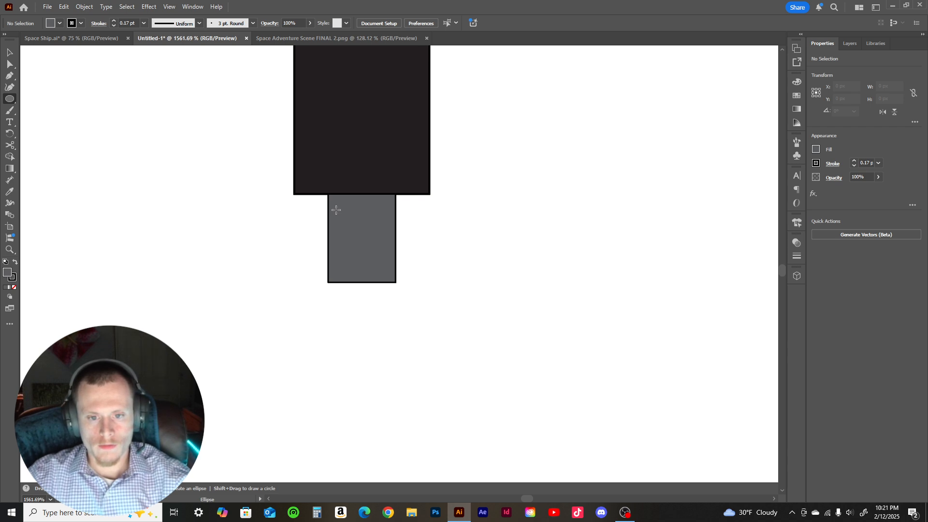
left_click_drag(336, 209, 350, 223)
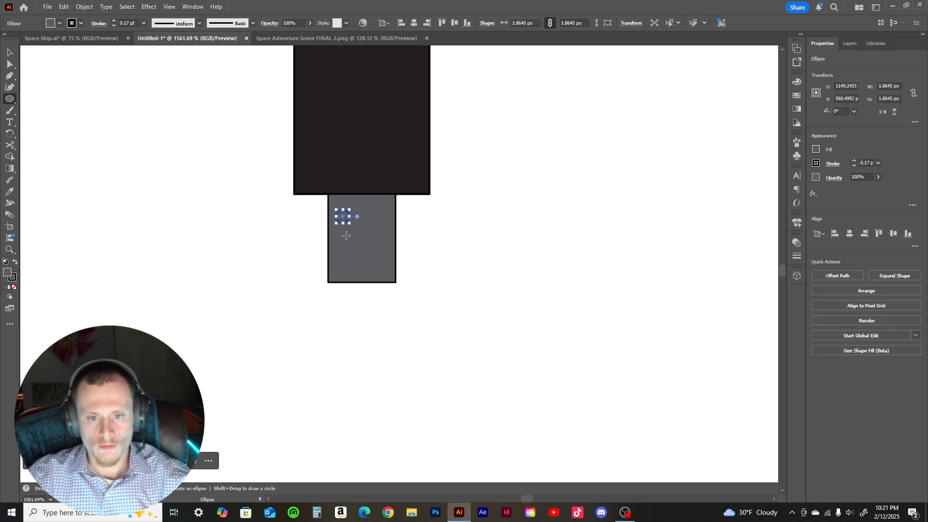
- Duplicate the circle straight down to the lower part of the gray rectangle
key("v")
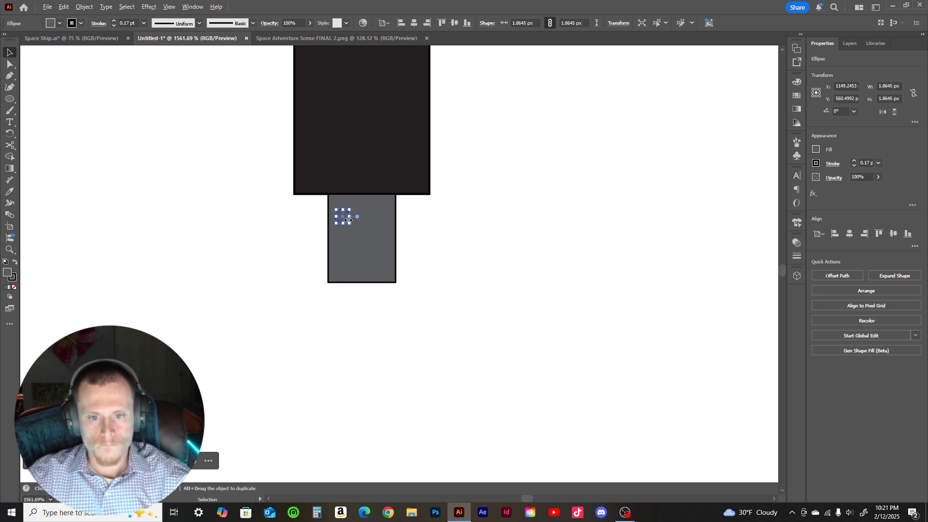
key("z")
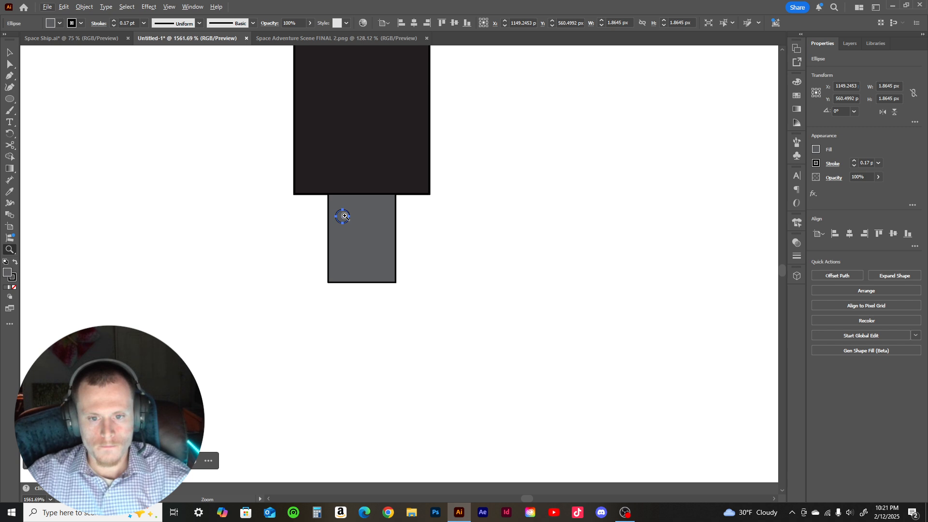
left_click(345, 216)
left_click_drag(400, 217, 433, 218)
key("v")
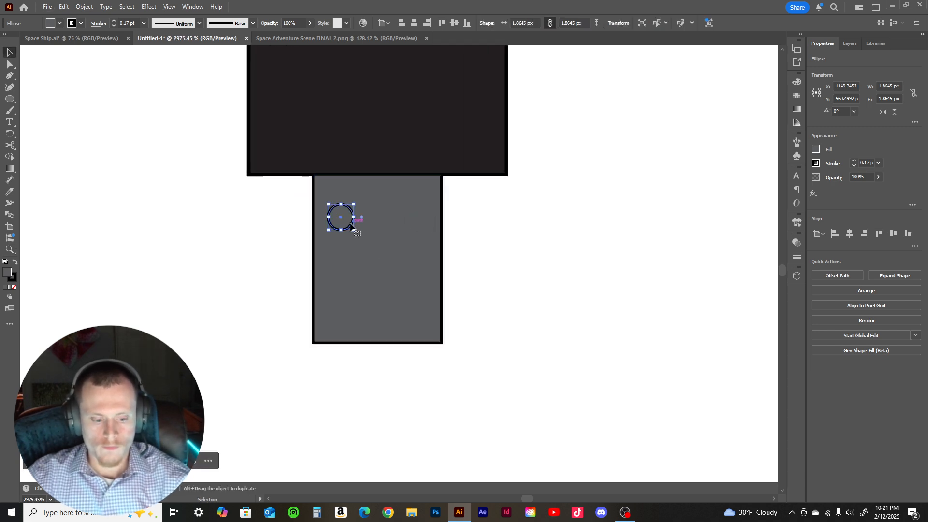
left_click_drag(351, 228, 354, 295)
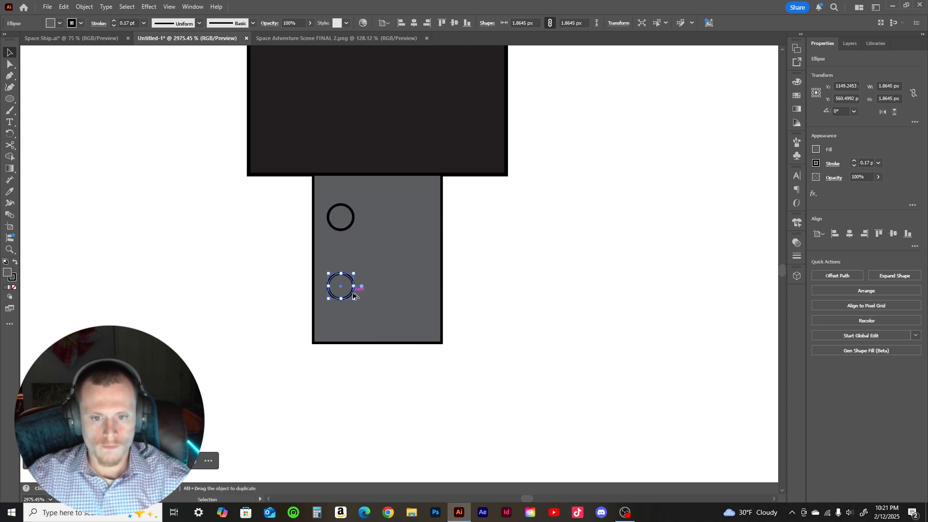
- Duplicate both circles across to the right side of the gray rectangle and shift the copied pair slightly further right
left_click(350, 223, "shift")
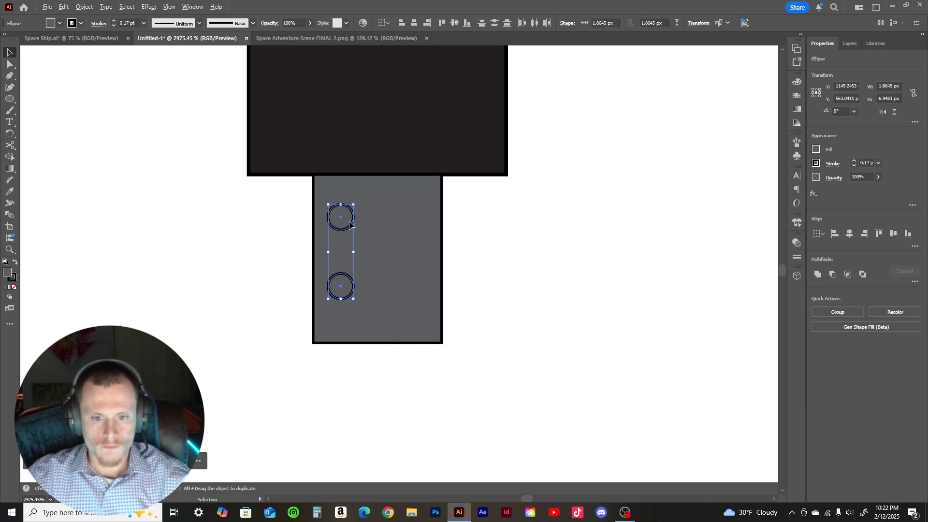
left_click_drag(350, 224, 418, 225)
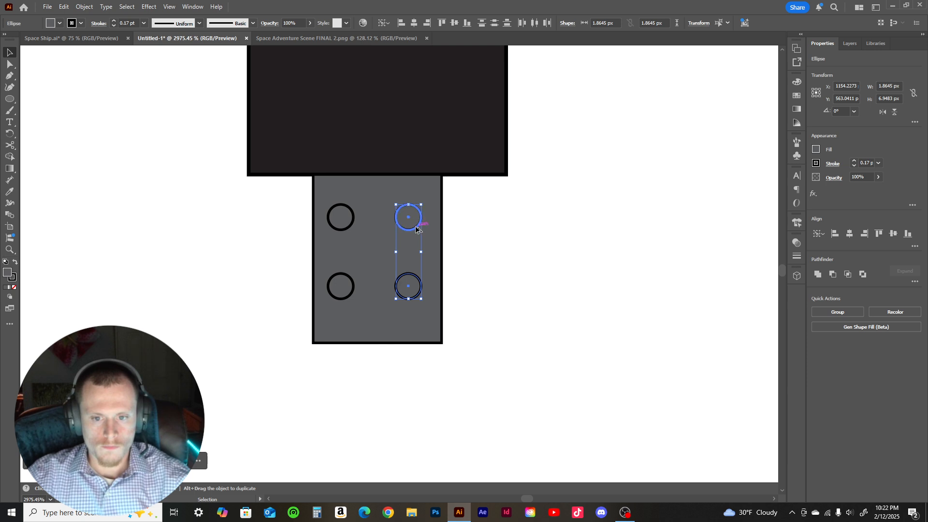
left_click(469, 219)
left_click(421, 221)
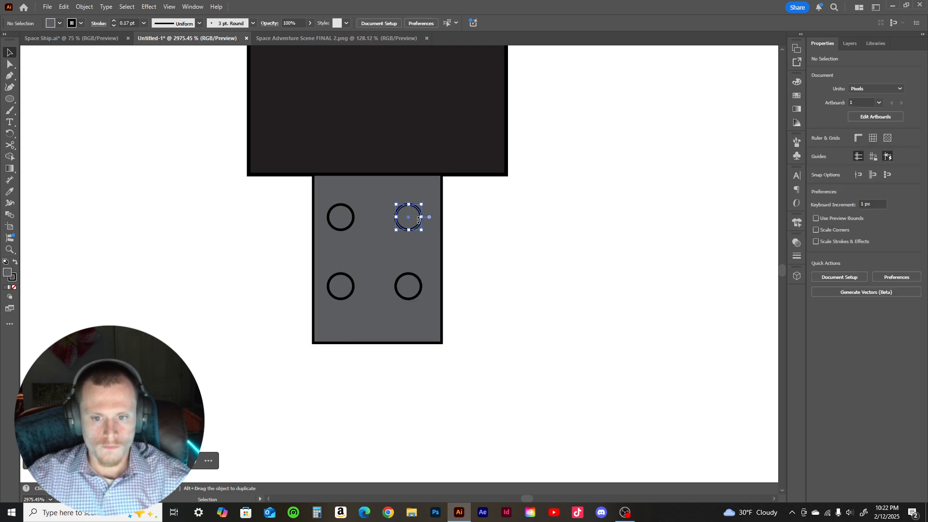
left_click(421, 286, "shift")
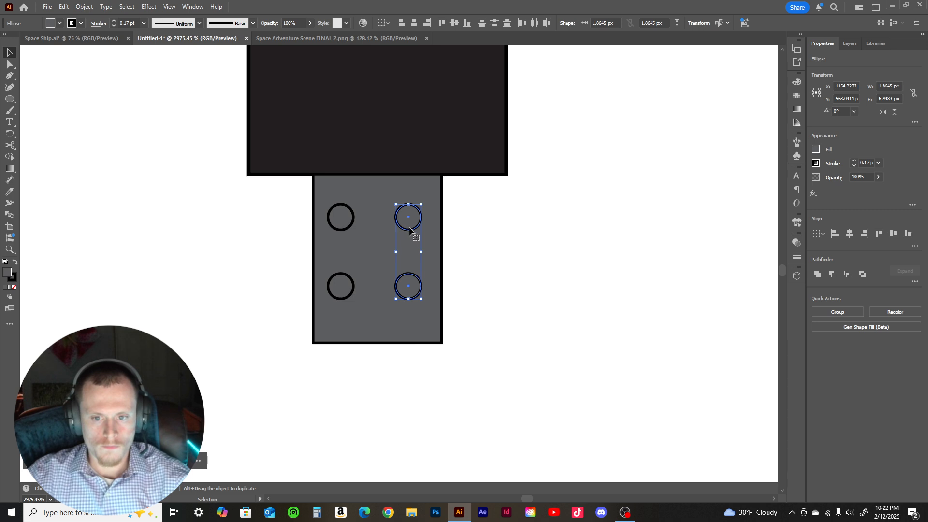
left_click_drag(409, 230, 413, 230)
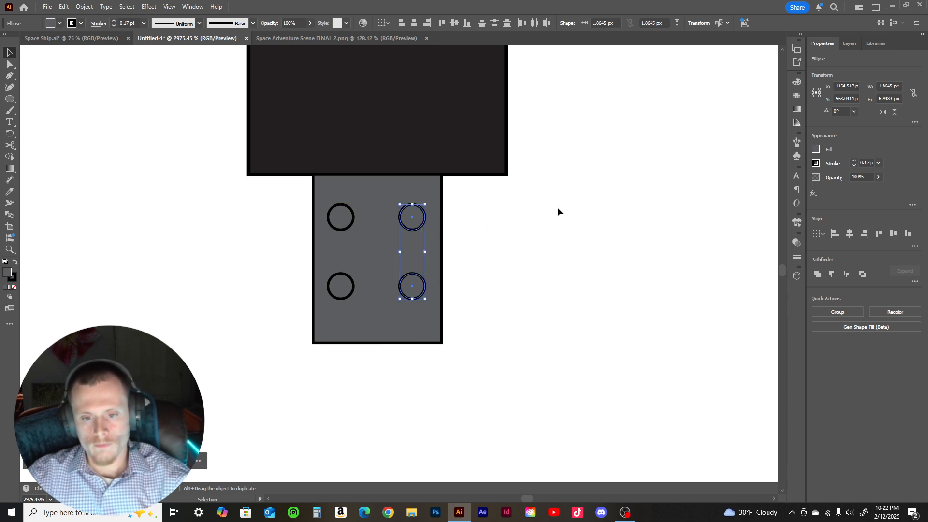
left_click(557, 208)
- Remove the fill from the upper-right circle on the gray rectangle and reselect that circle
left_click(425, 224)
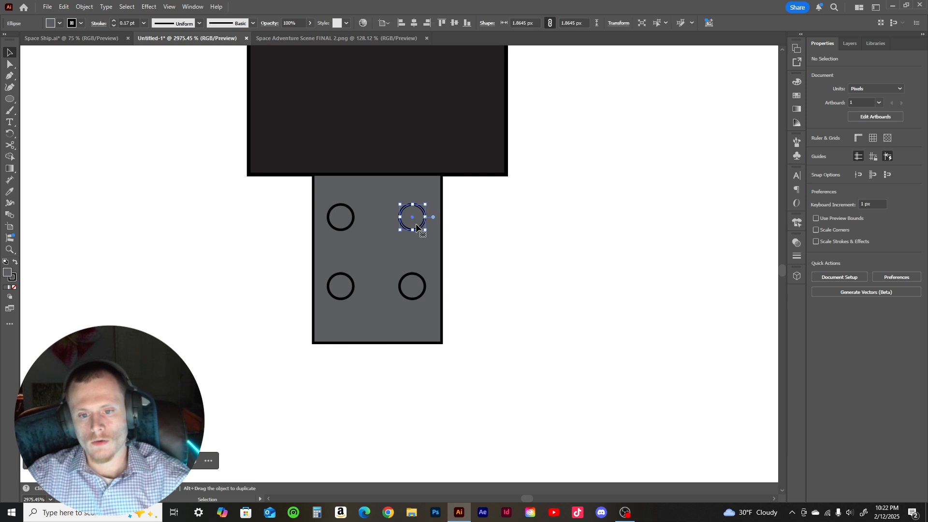
left_click(816, 150)
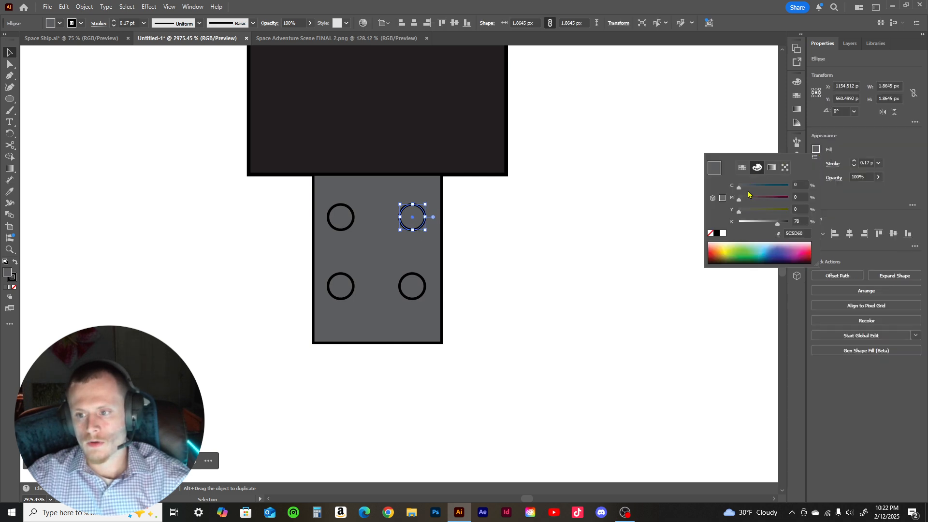
left_click(710, 233)
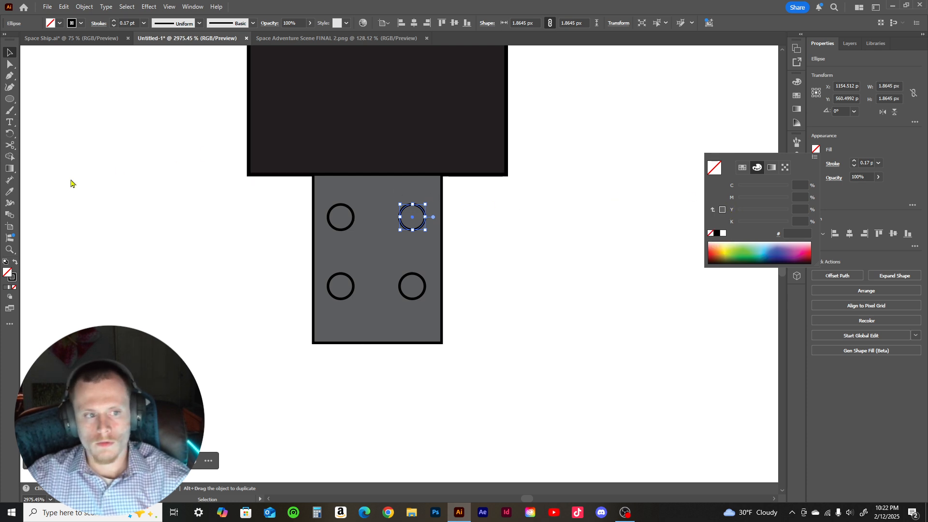
left_click(11, 158)
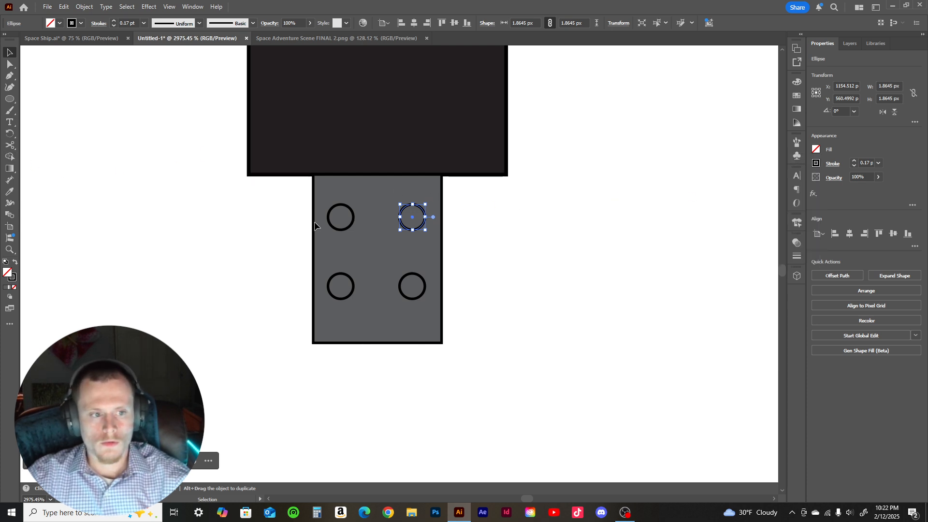
left_click(416, 225)
key("a")
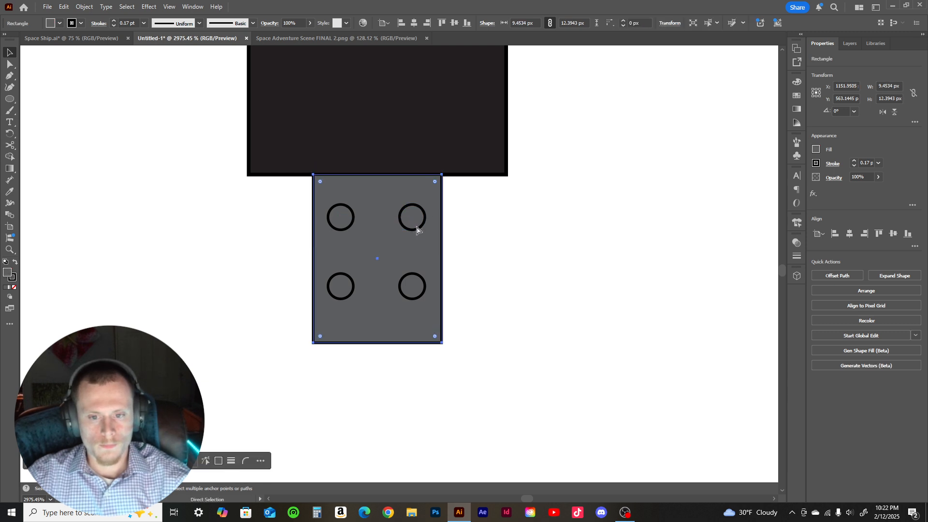
key("v")
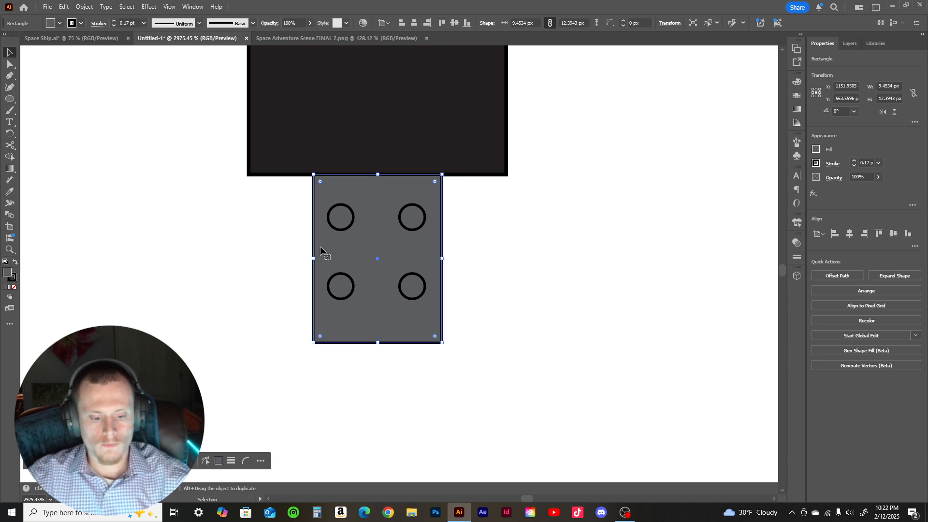
left_click(422, 223)
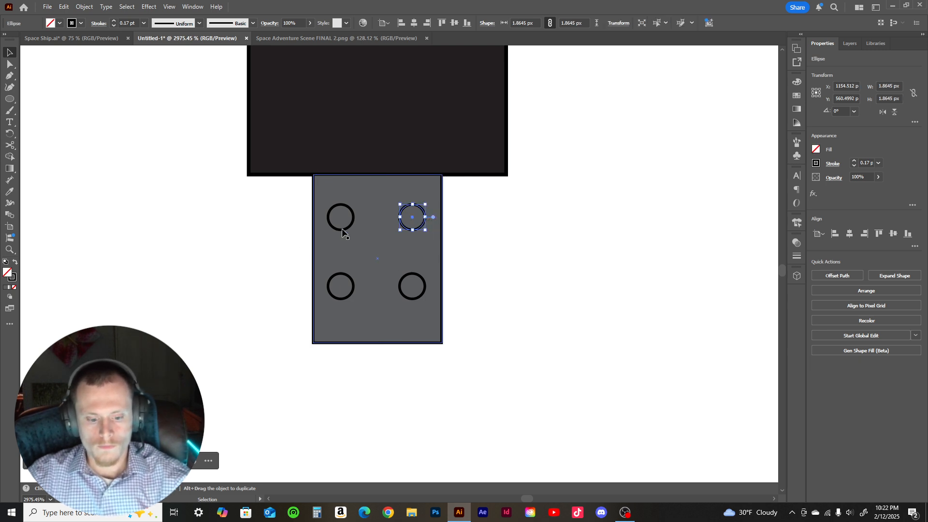
- Apply the Shape Builder tool to the upper-right circle on the left thruster's gray rectangle, and clear the selection
left_click(10, 156)
left_click(411, 222)
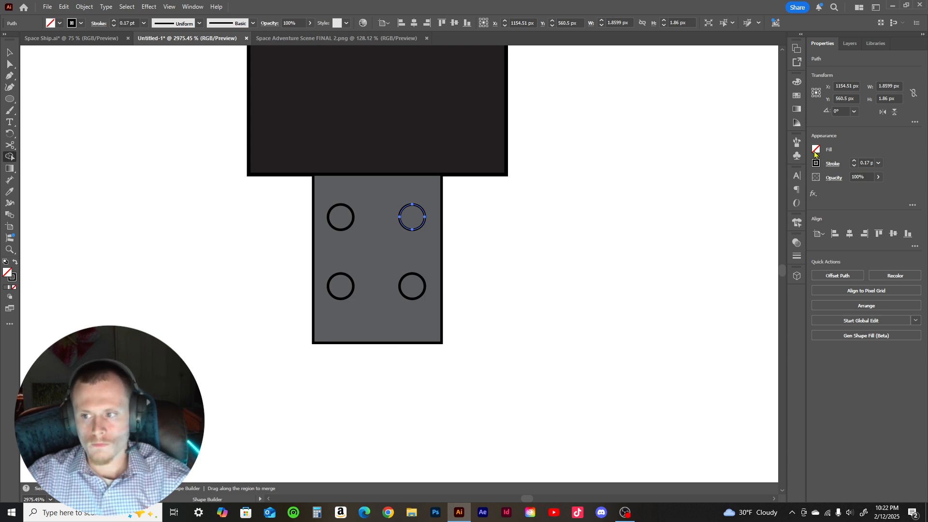
key("v")
left_click(414, 224)
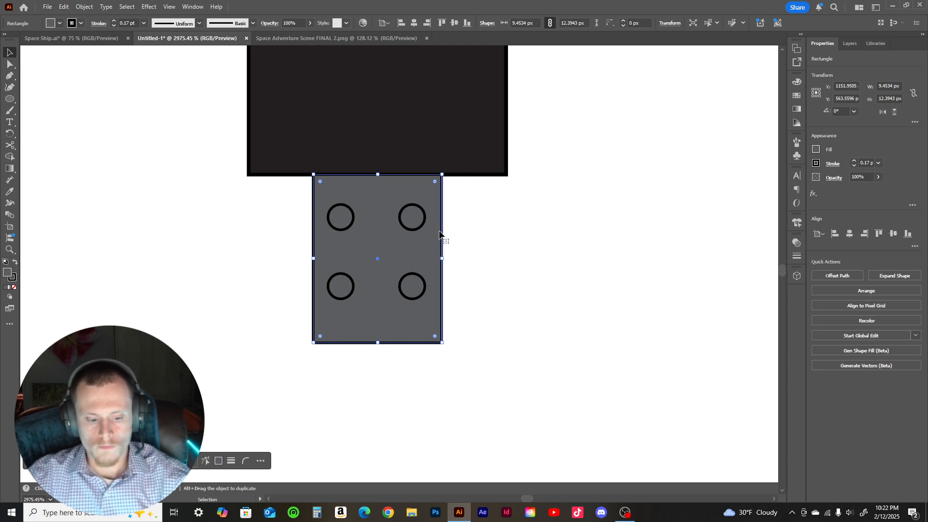
left_click(479, 225)
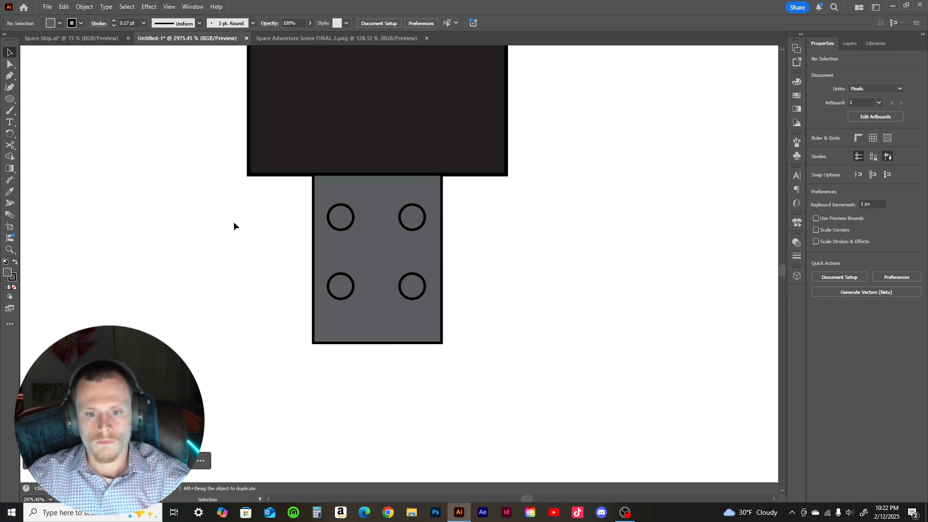
- Select the upper-left circle, open Chrome and move its profile chooser window off the canvas
left_click(341, 227)
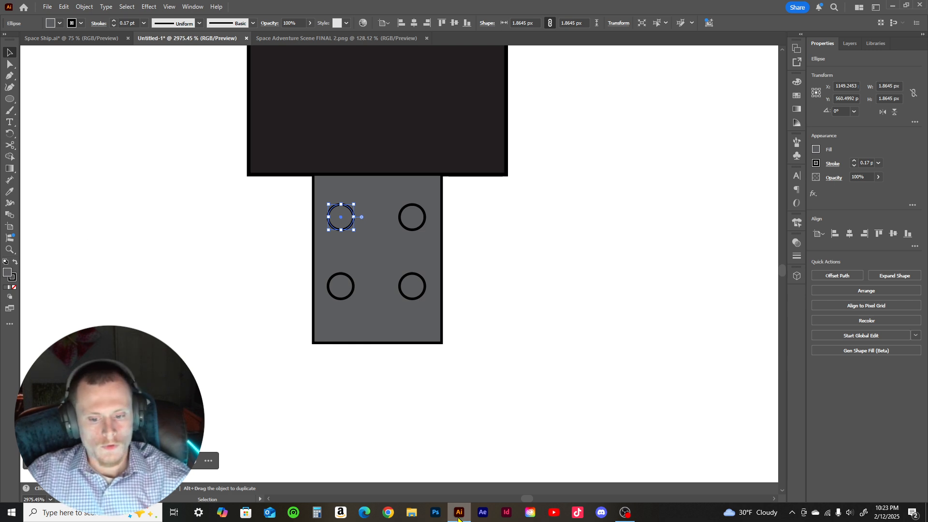
left_click(388, 512)
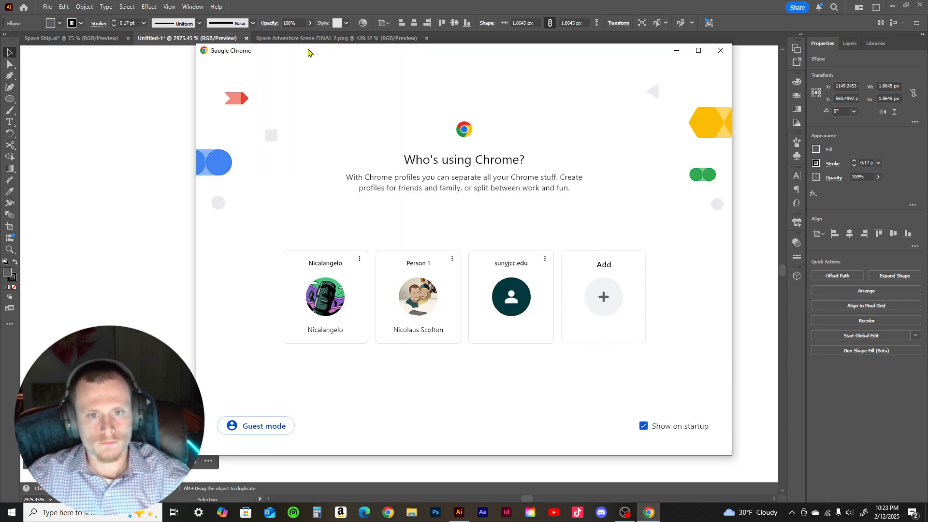
left_click_drag(308, 52, 0, 154)
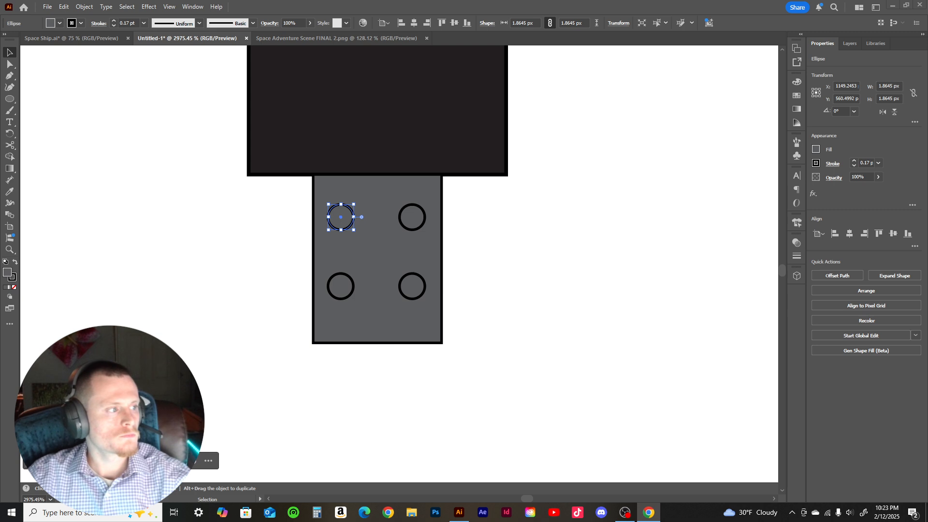
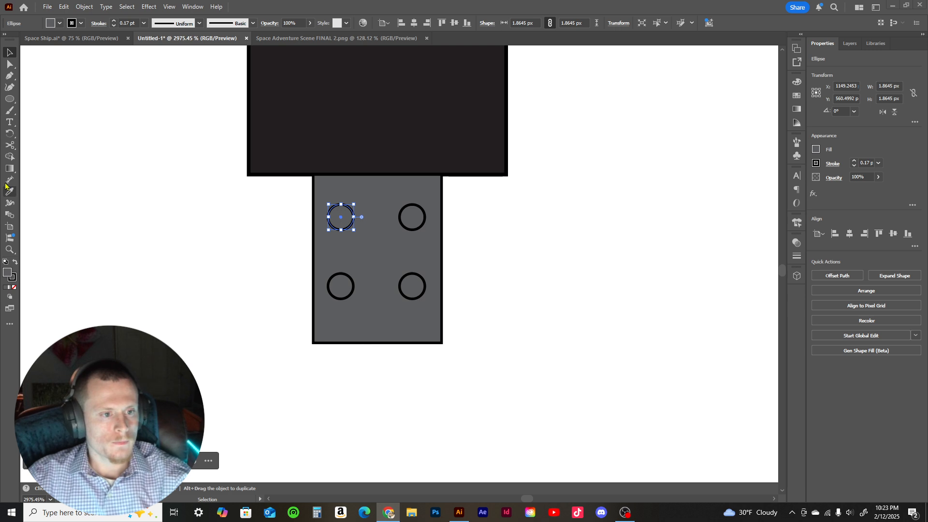
- Try to cut the upper-left circle's outline with the Scissors tool, and undo the cut
left_click(9, 145)
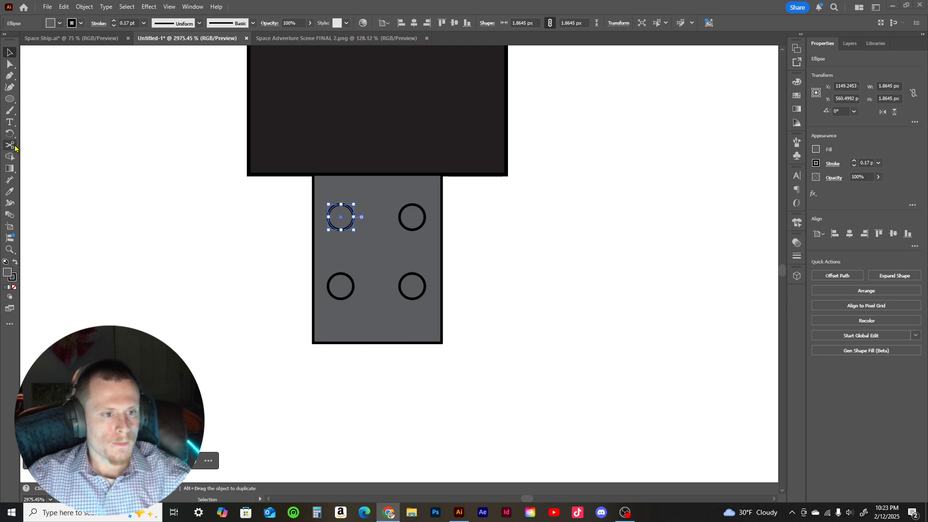
left_click(341, 217)
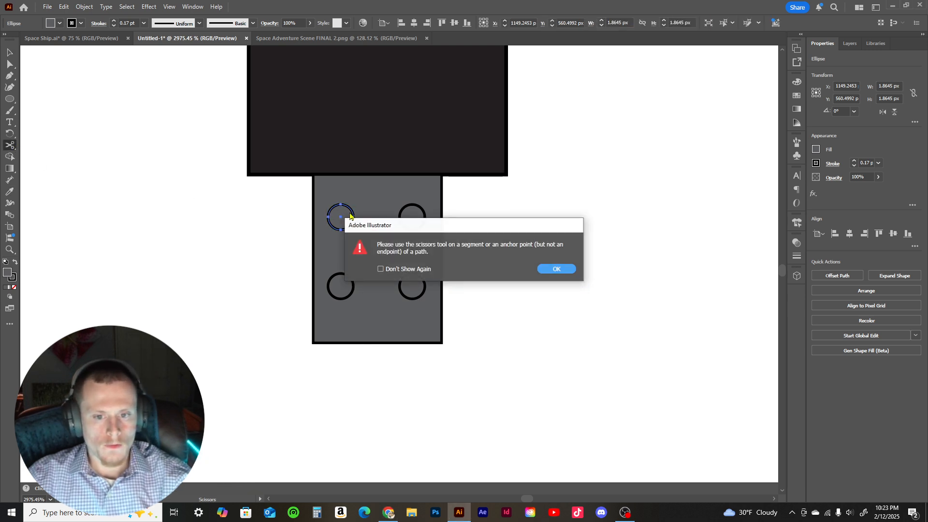
left_click(557, 272)
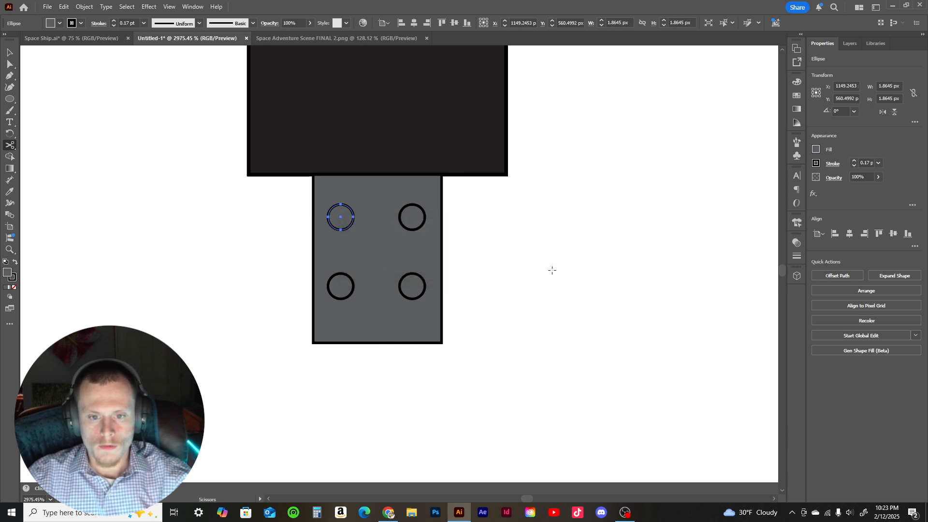
left_click(343, 230)
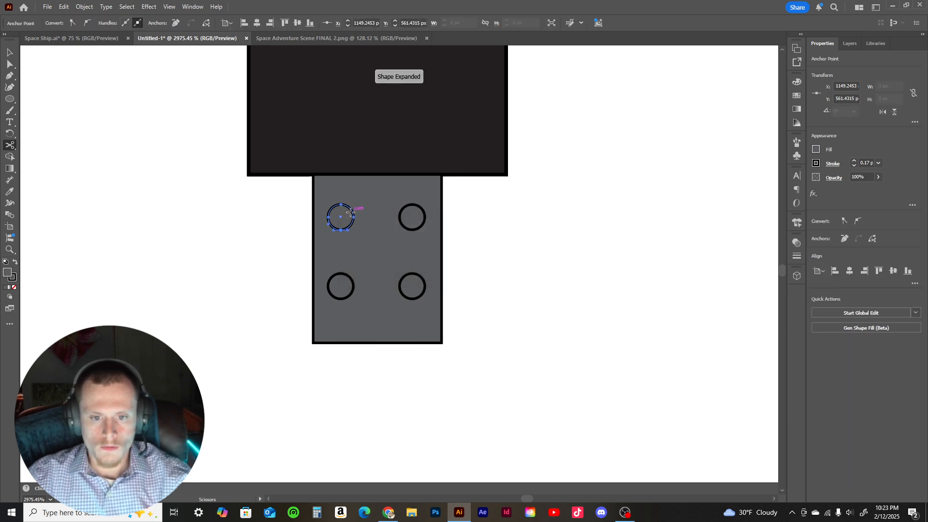
left_click(351, 211)
left_click(556, 271)
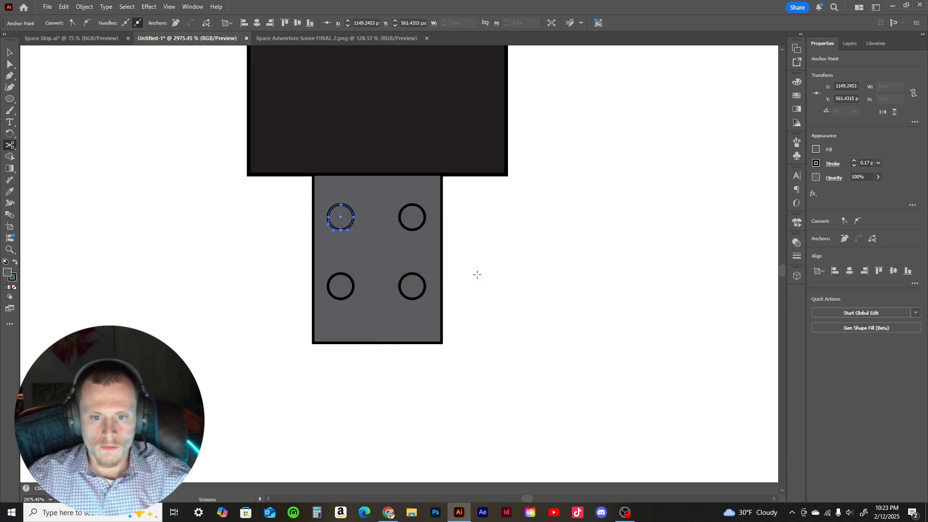
key("ctrl+z")
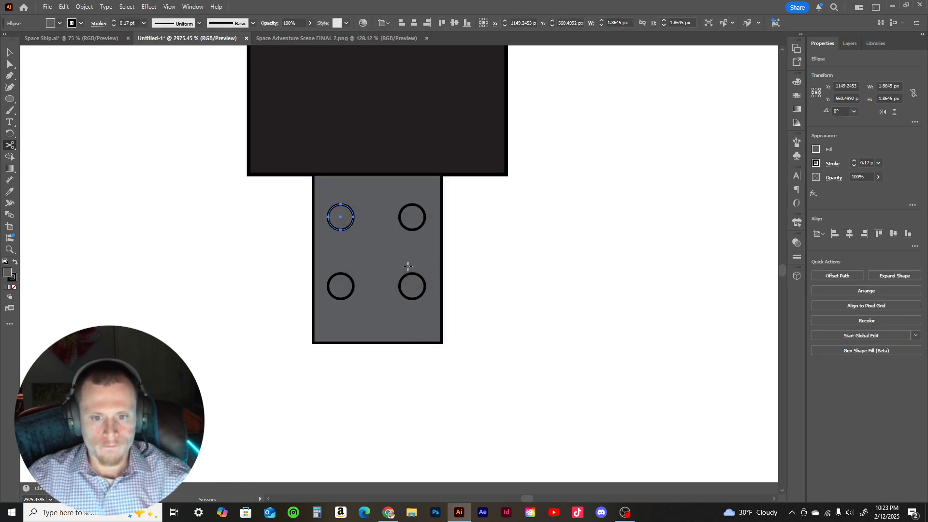
- Select the lower-right segment of the upper-left circle with the Direct Selection tool
left_click(9, 62)
left_click(645, 239)
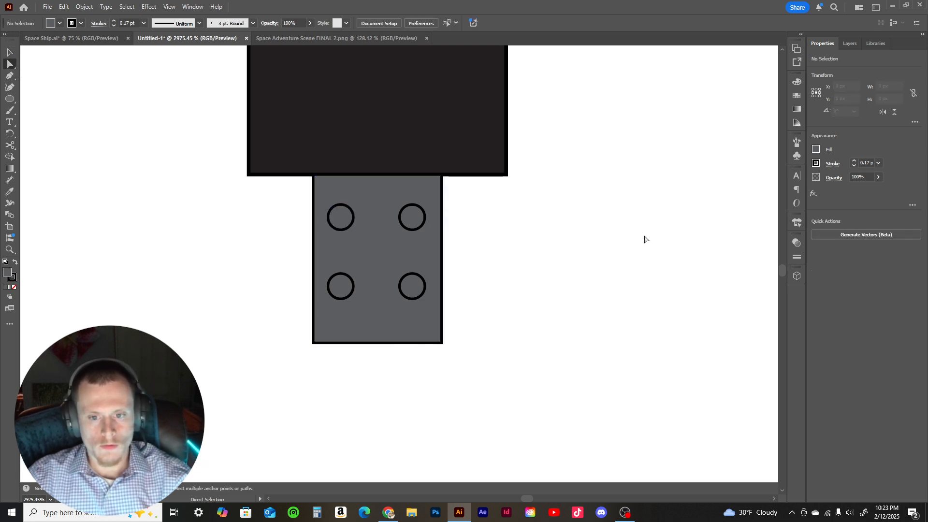
left_click(353, 227)
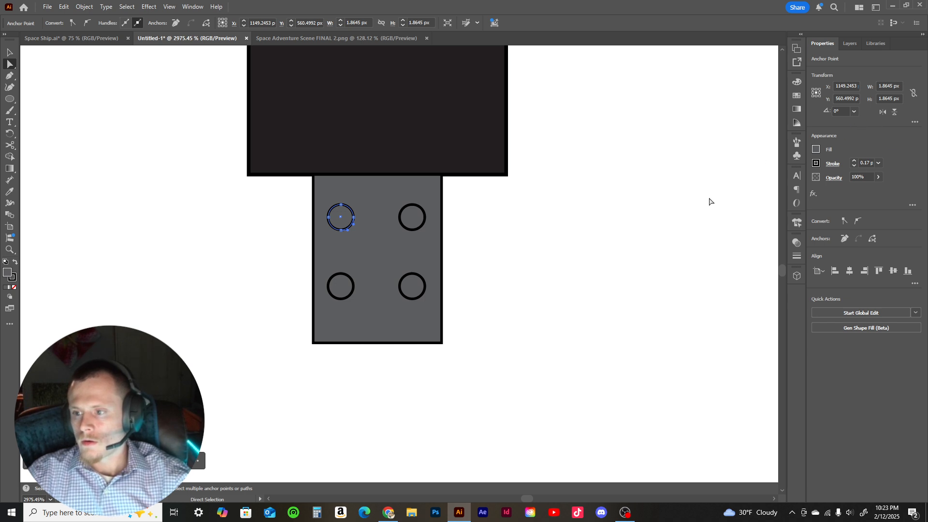
- Duplicate all four circles from the left thruster straight across onto the right thruster's gray rectangle, and clear the selection
key("z")
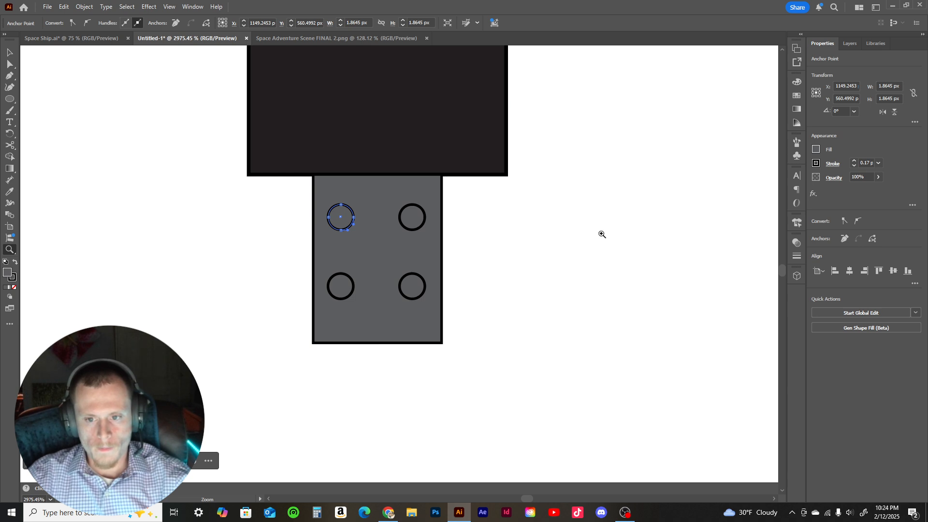
left_click(600, 233, "alt")
left_click(510, 259, "alt")
left_click_drag(700, 232, 462, 270)
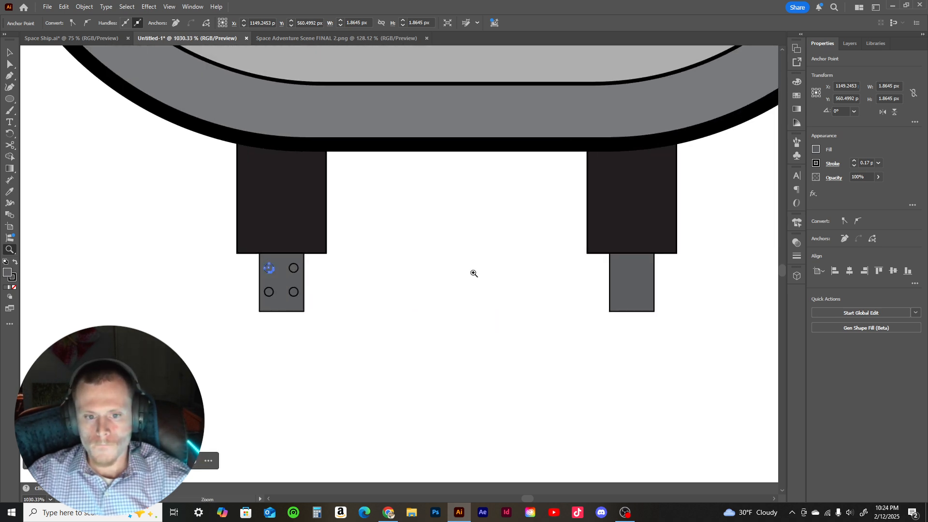
key("v")
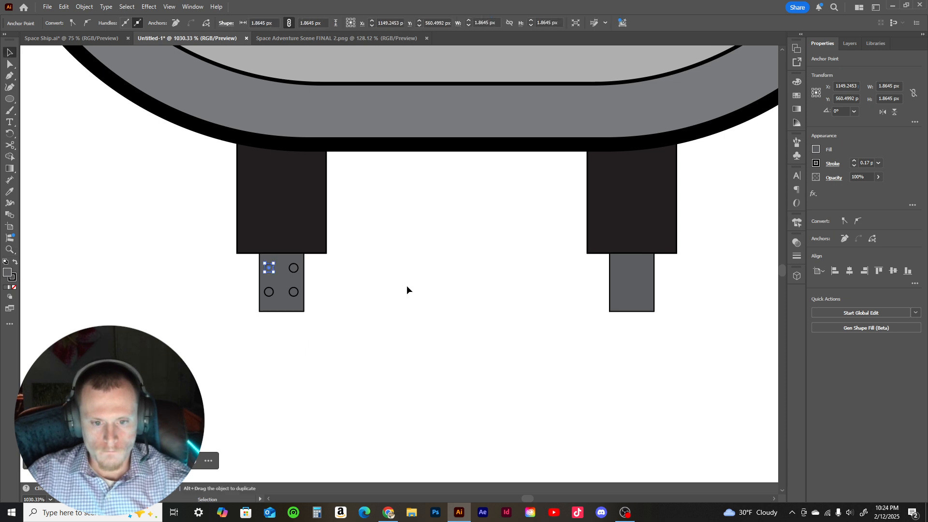
left_click(269, 296, "shift")
left_click(293, 296, "shift")
left_click(295, 273, "shift")
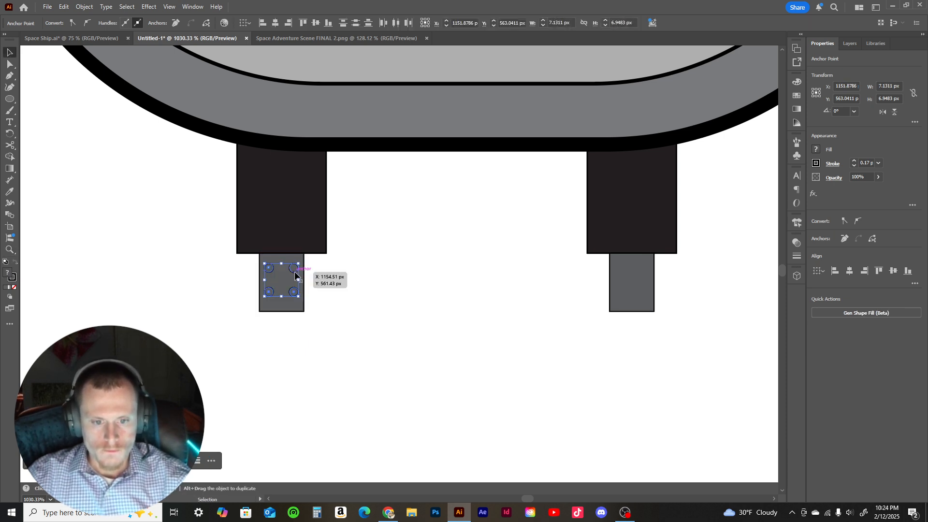
left_click_drag(296, 274, 644, 275)
left_click(507, 294)
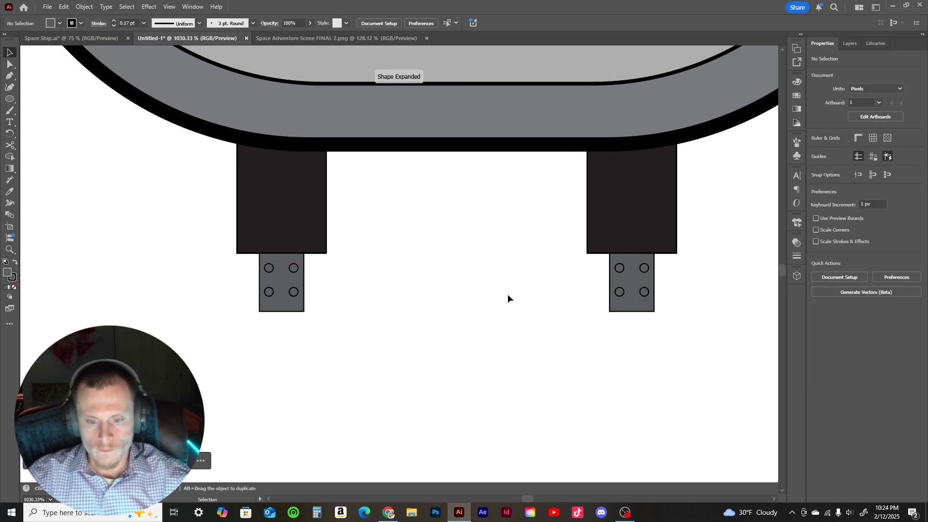
- Draw a slanted four-sided panel about 51.5 by 28.1 px with the Pen tool near the left inner wing's upper edge, beside the body
key("z")
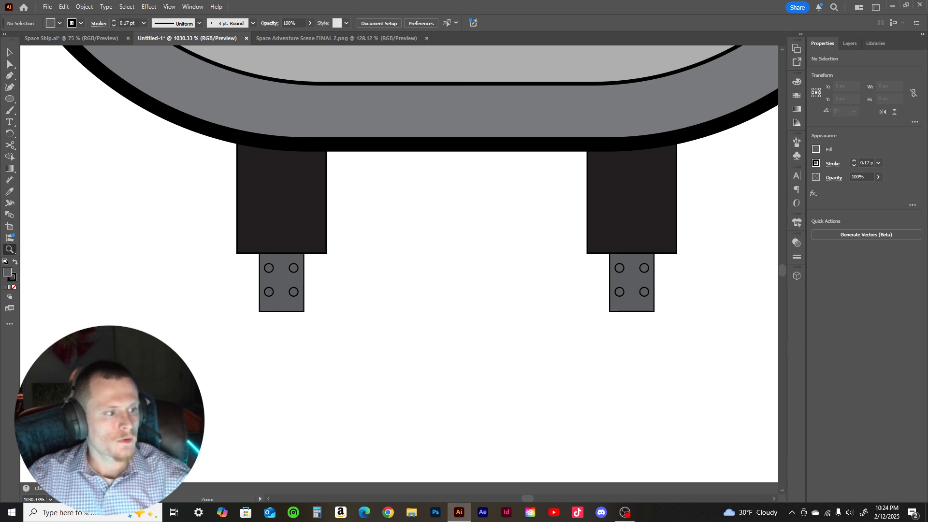
scroll(494, 278, "down", 5)
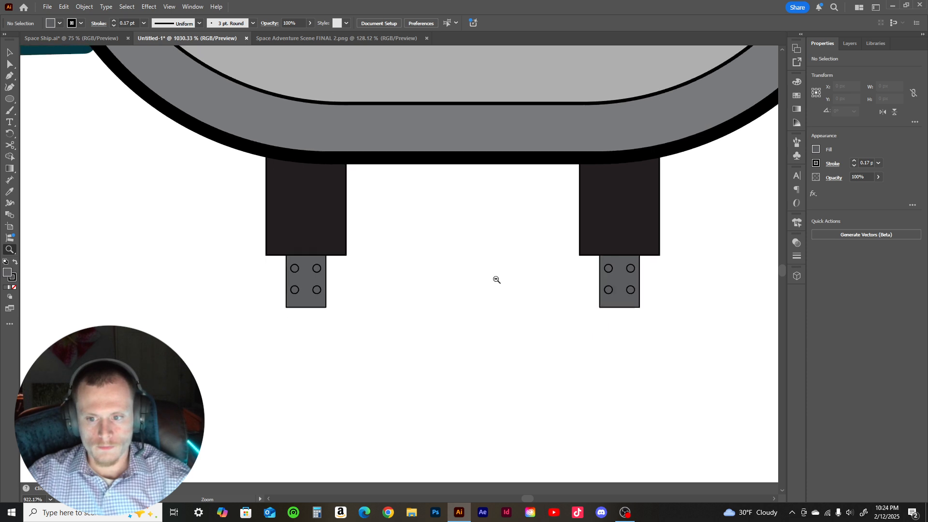
scroll(493, 277, "down", 4)
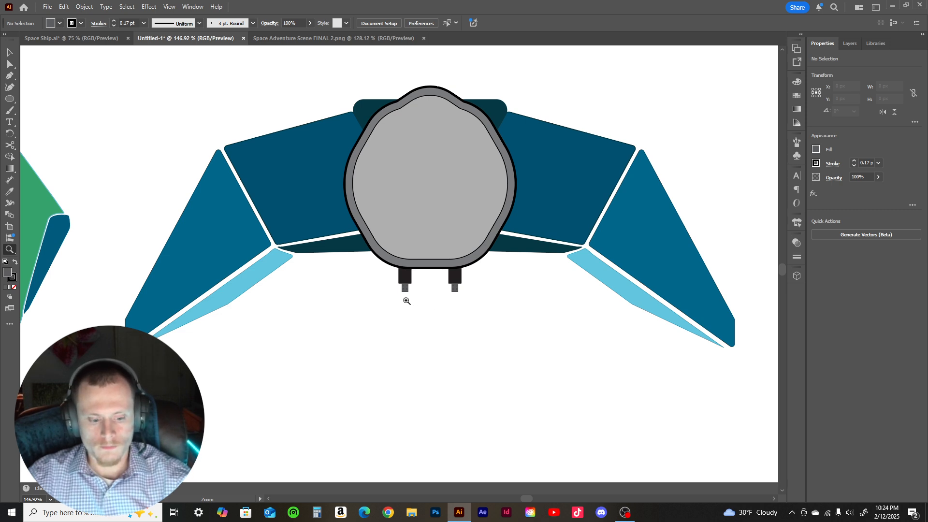
key("v")
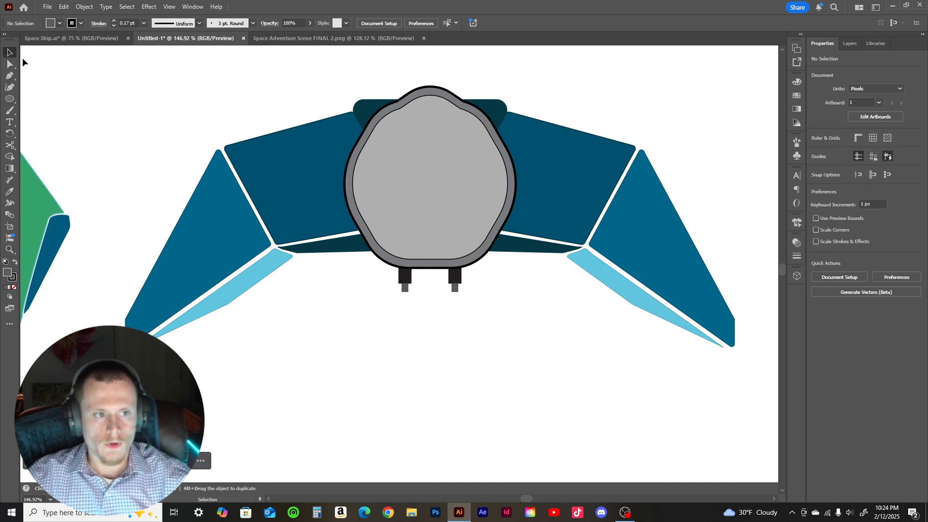
left_click(10, 76)
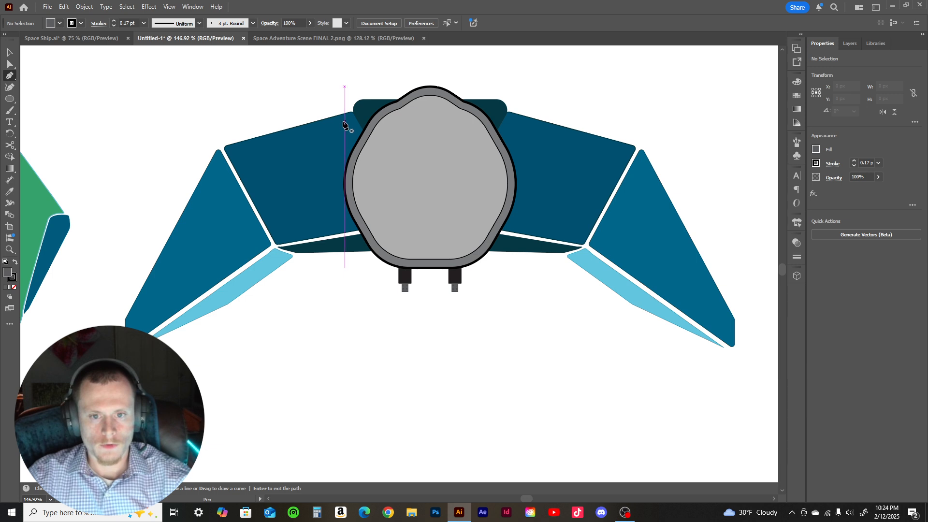
left_click(344, 121)
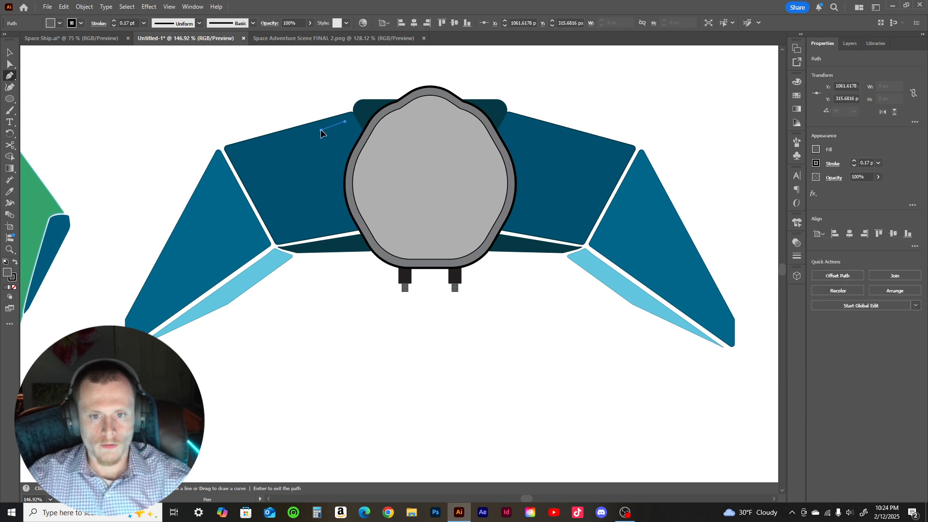
left_click(321, 130)
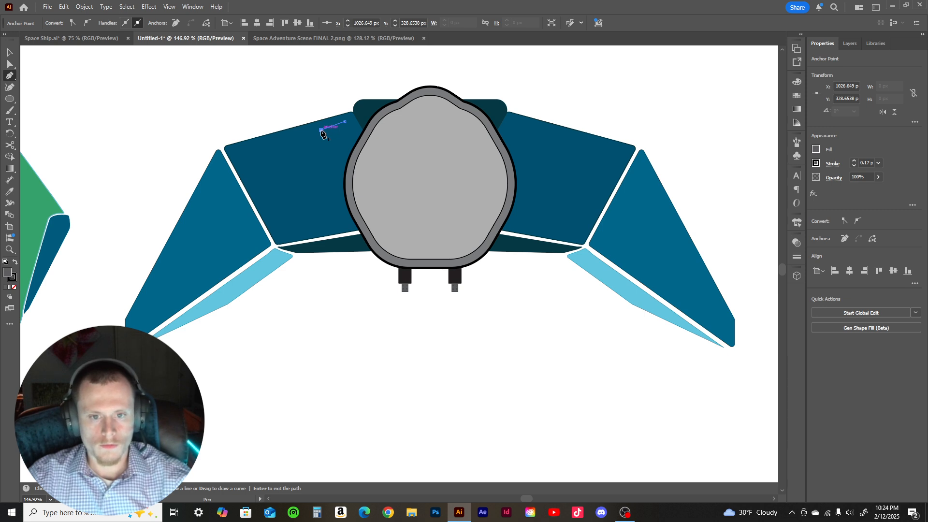
key("ctrl+z")
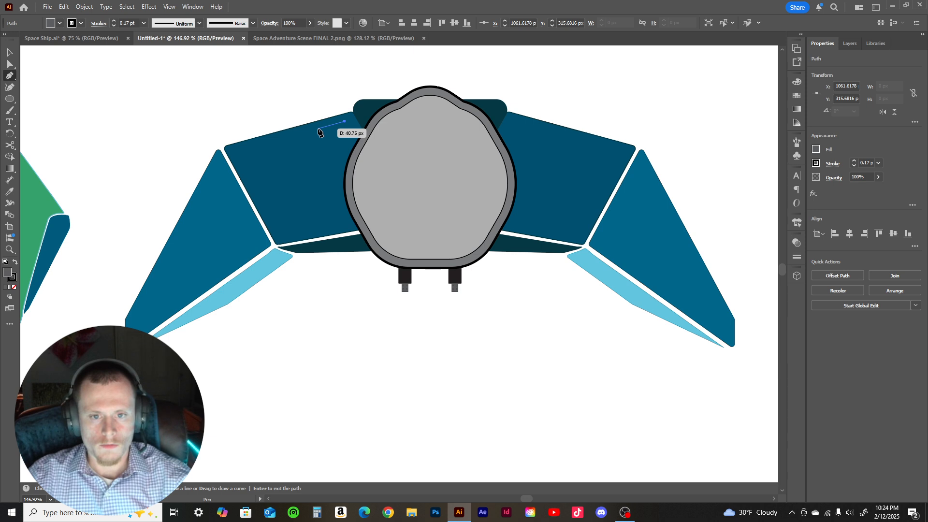
left_click(318, 128)
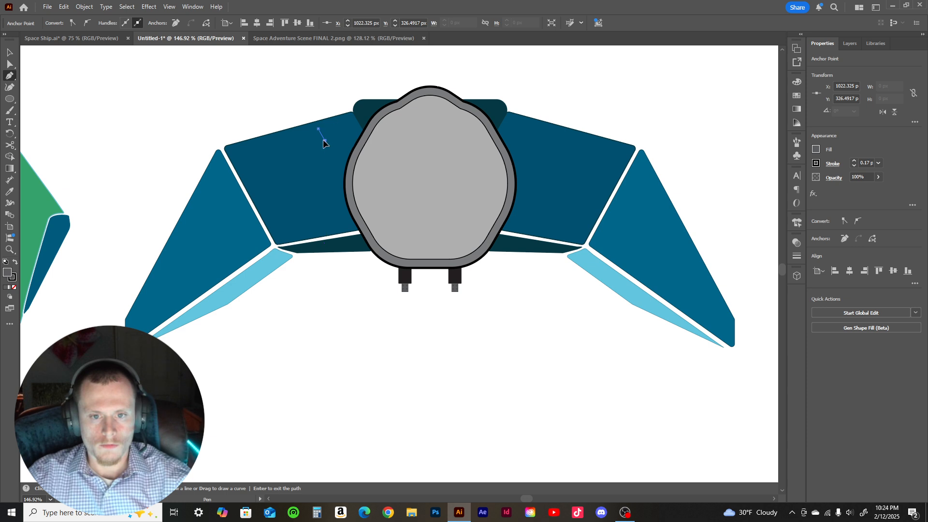
left_click(324, 139)
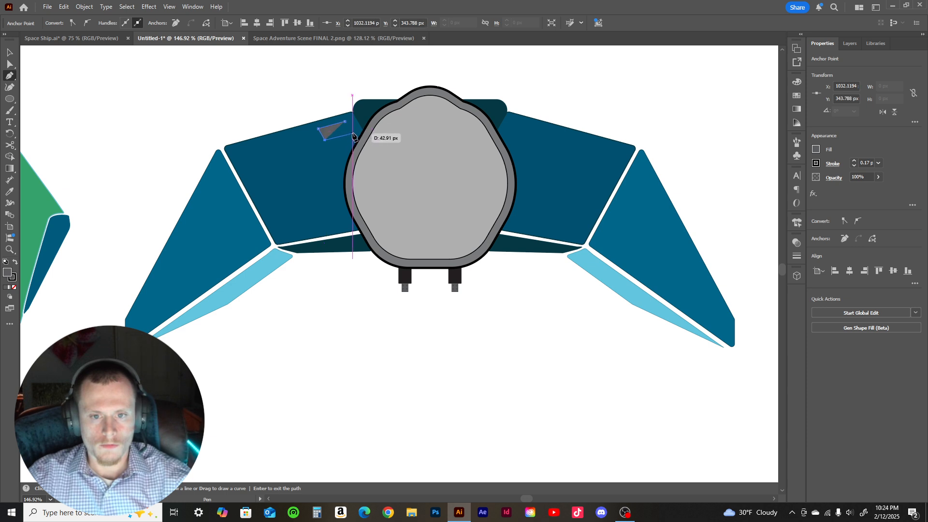
left_click(352, 134)
key("Return")
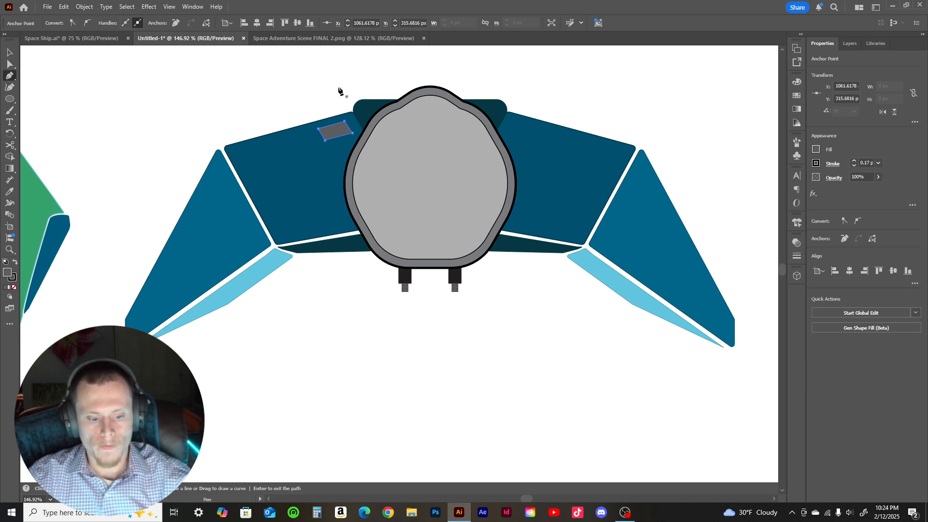
- Duplicate the slanted panel outward along the wing's upper edge, and undo both the copy and the drawn panel
key("v")
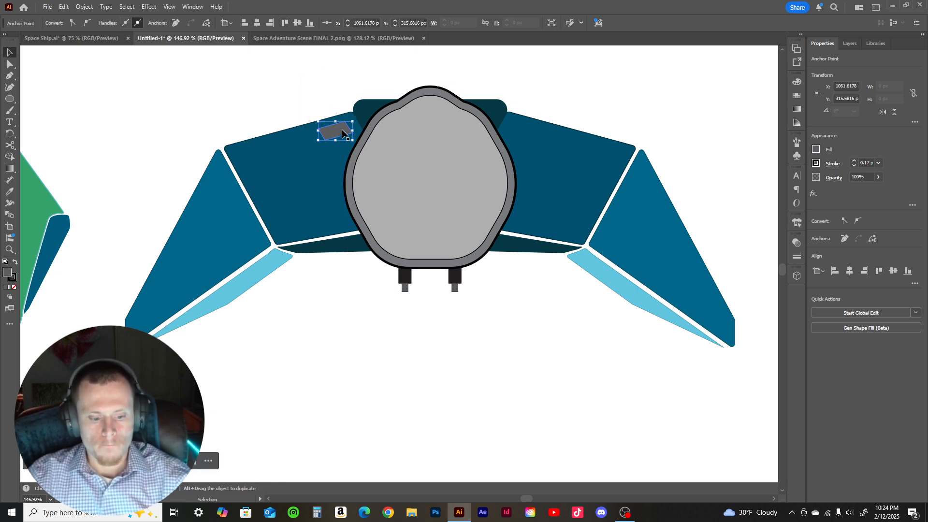
left_click_drag(341, 133, 313, 141)
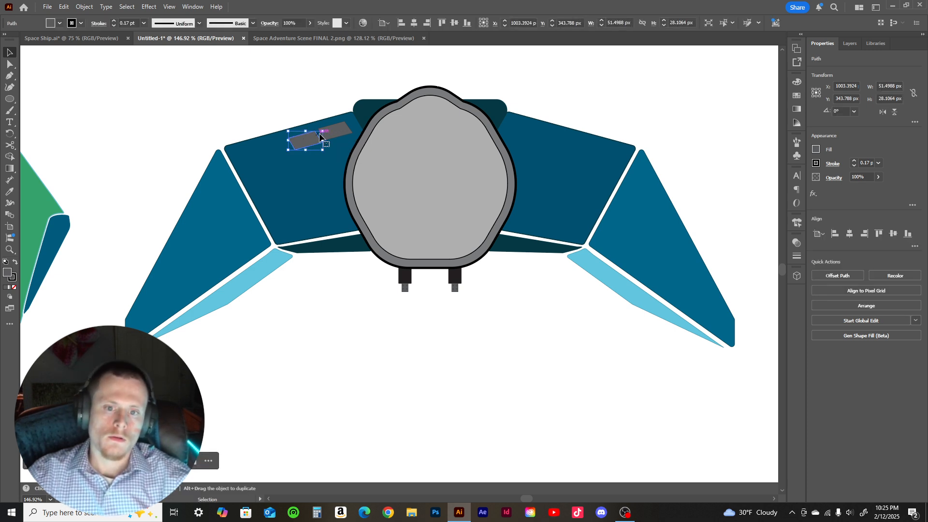
key("ctrl+z")
key("ctrl+z")
key("ctrl+z")
key("ctrl+z")
key("ctrl+z")
key("ctrl+z")
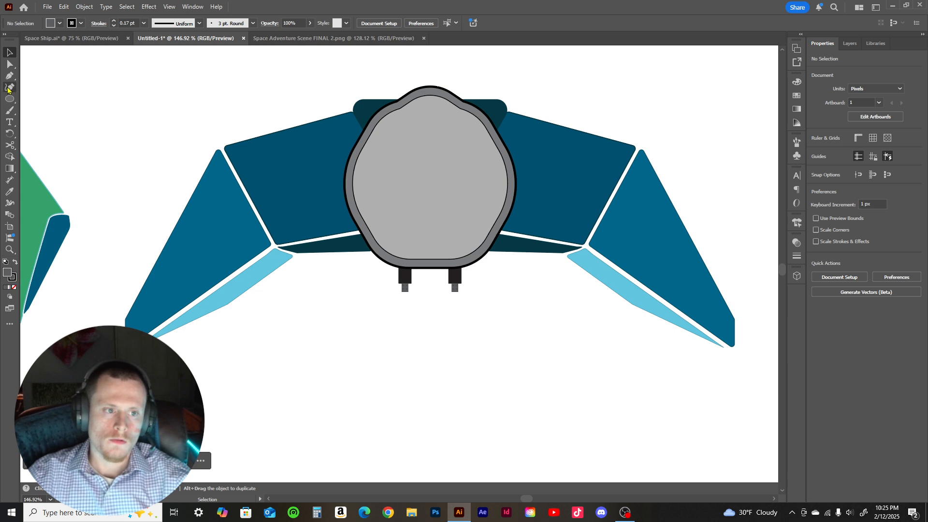
- Draw a rectangle about 47 by 15 px near the left inner wing's upper edge and rotate it about 15.5° to follow that edge
left_click_drag(10, 99, 41, 97)
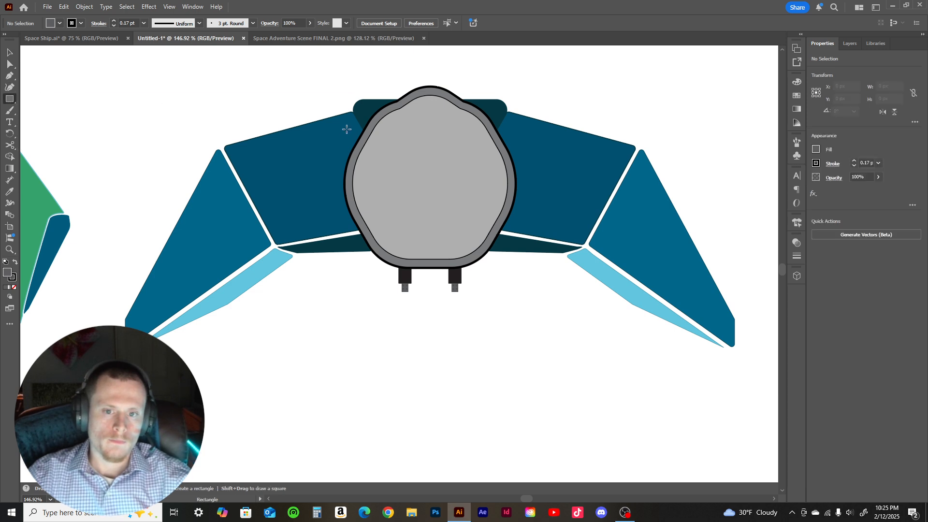
mouse_move(345, 125)
left_mouse_down()
mouse_move(342, 135)
mouse_move(311, 135)
mouse_move(345, 118)
mouse_move(340, 127)
left_mouse_up()
key("v")
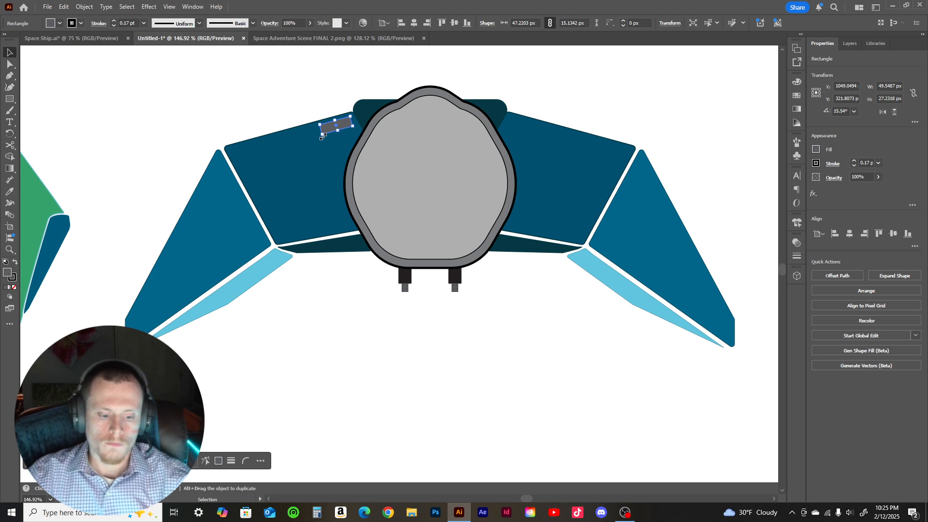
- Reshape the rectangle into a slanted panel by moving its lower-left and lower-right anchor points individually to follow the wing's side edges
key("a")
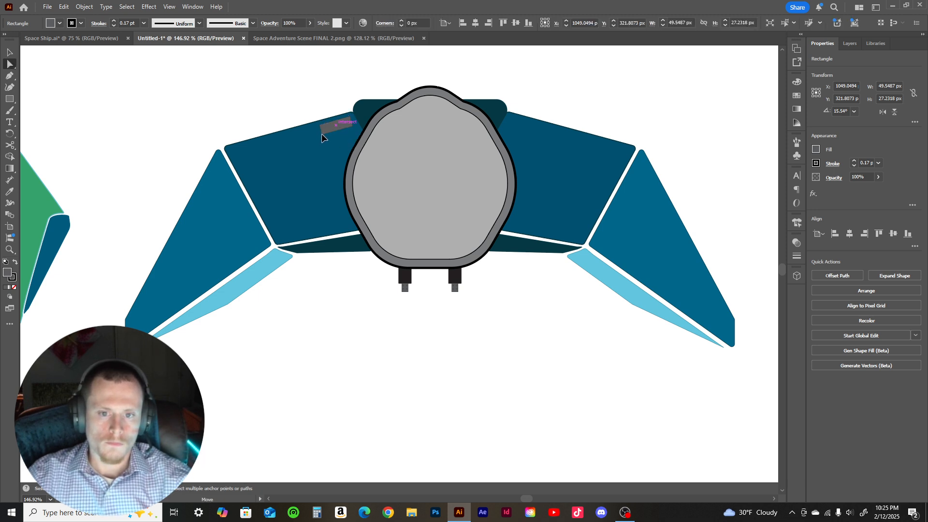
left_click(323, 135)
left_click_drag(322, 136, 357, 130)
left_click(353, 131)
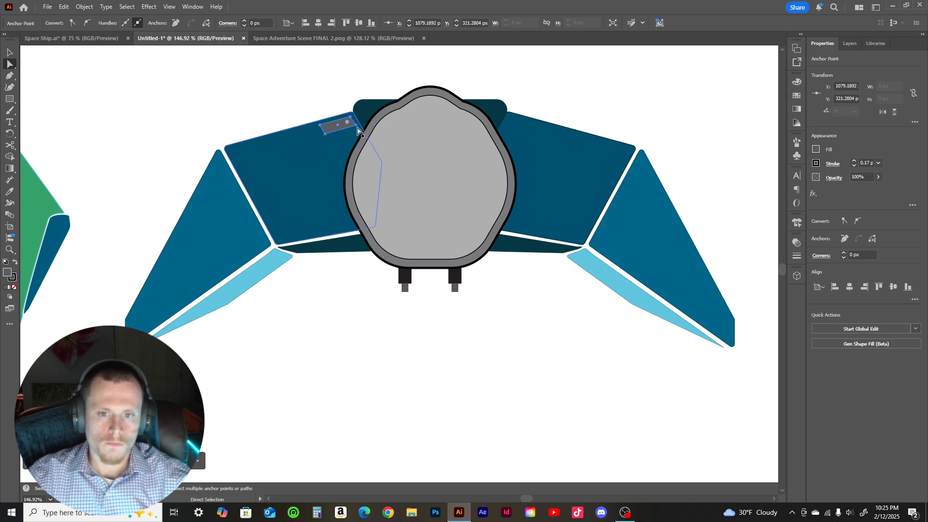
key("z")
left_click_drag(318, 94, 462, 81)
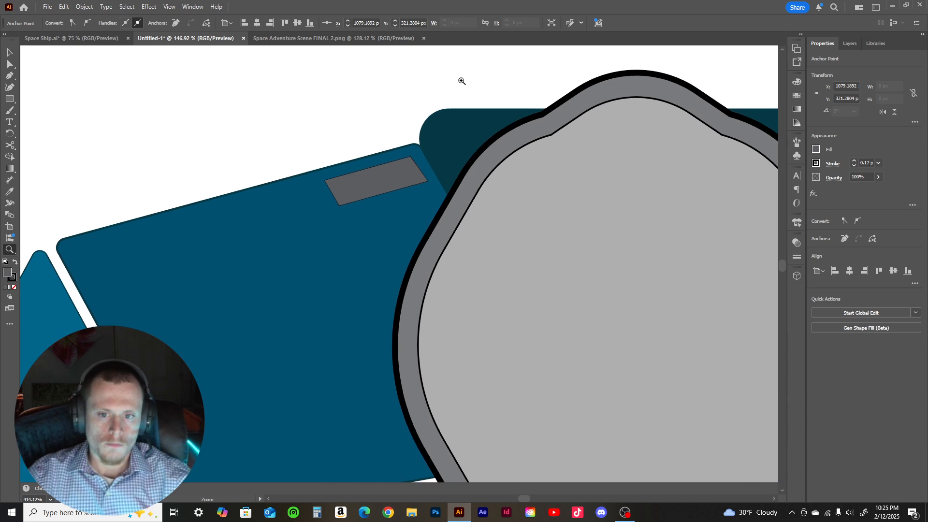
key("a")
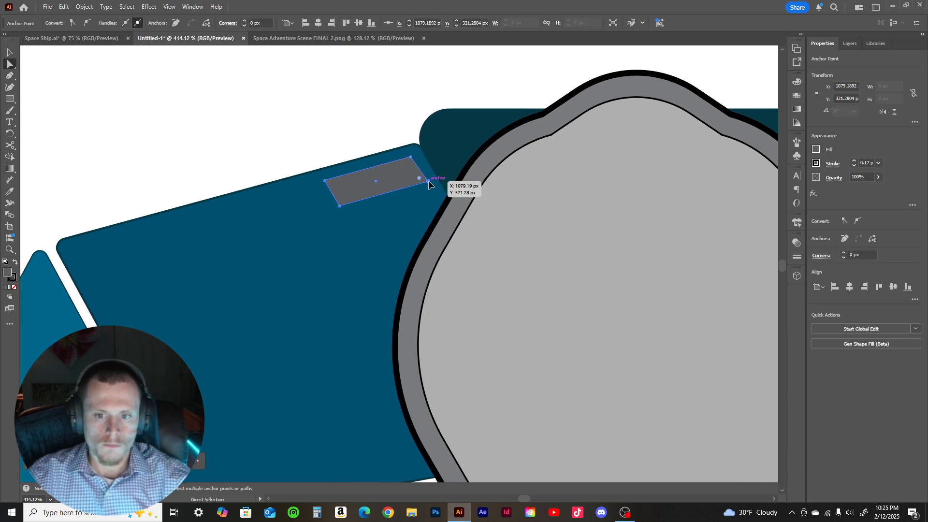
left_click(427, 182)
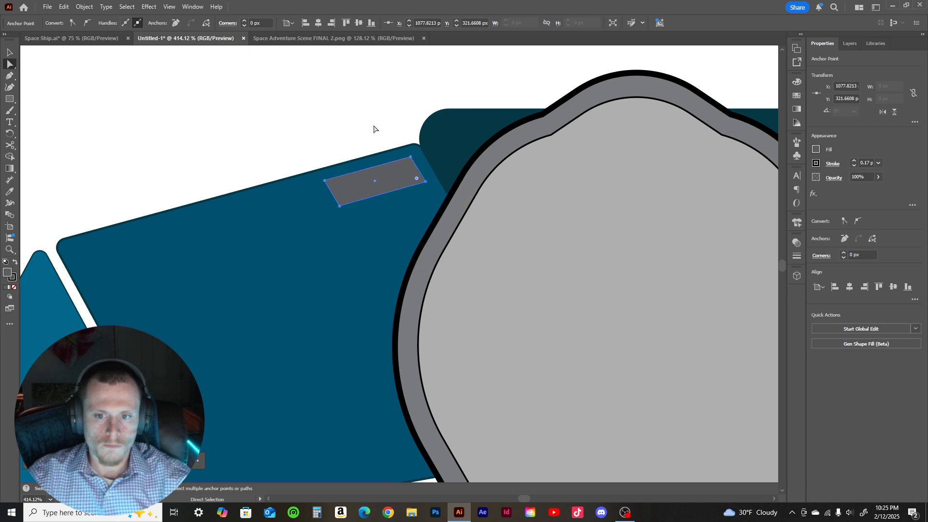
left_click_drag(425, 181, 436, 202)
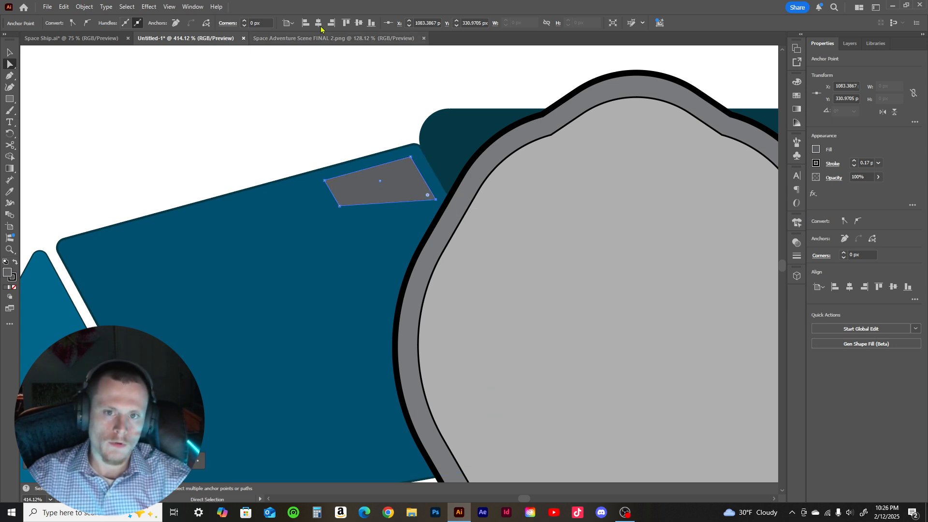
- Show the grid and adjust the panel's two lower corners so its bottom edge slopes gently up toward the body
left_click(169, 8)
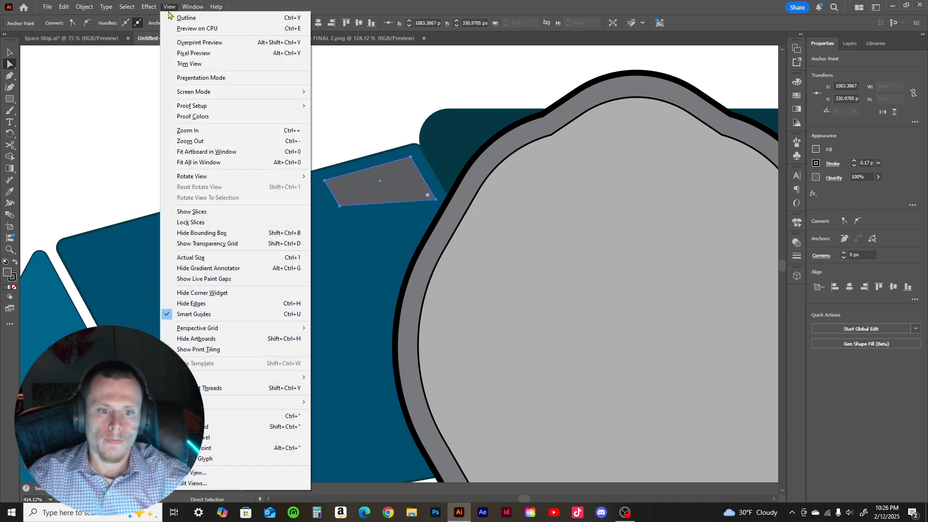
left_click(232, 421)
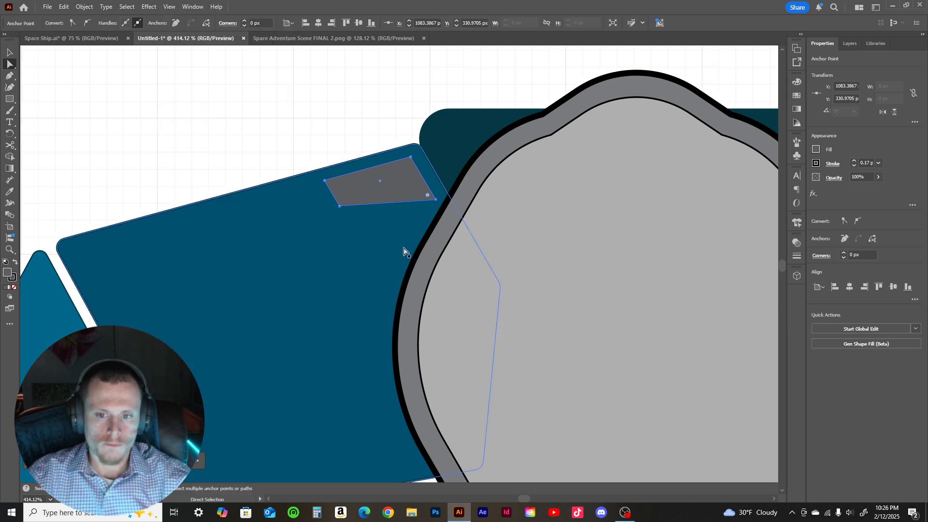
left_click_drag(436, 200, 437, 200)
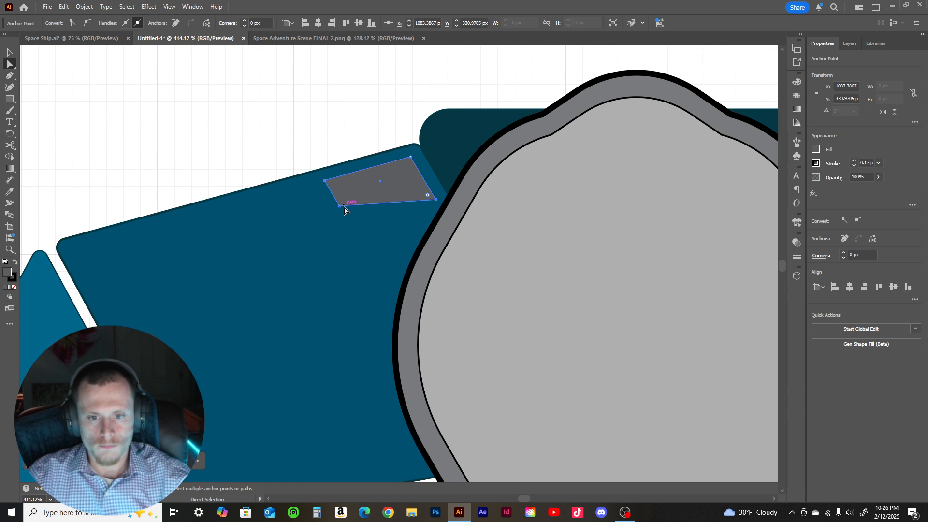
left_click_drag(341, 211, 339, 209)
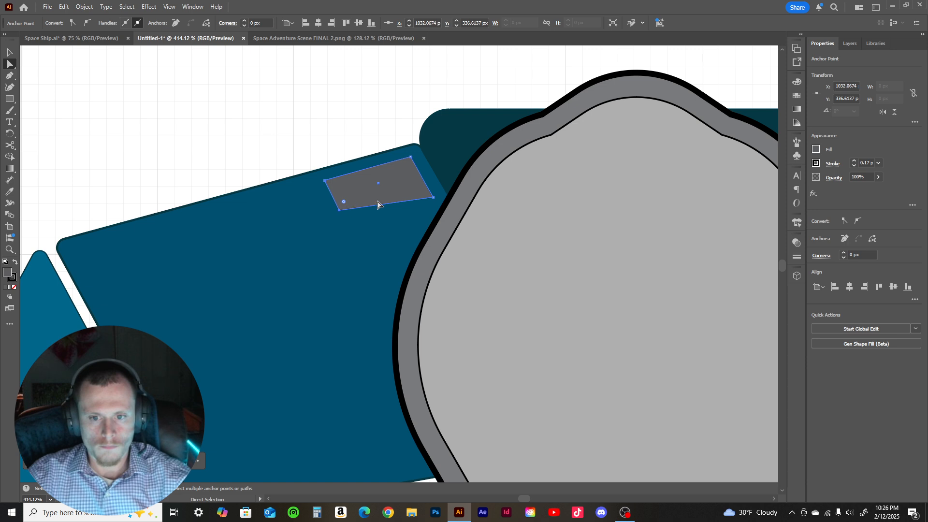
- Duplicate the panel outward along the wing's upper edge, scale the copy to about 48.3 by 22.1 px, and adjust its upper inner corner
key("v")
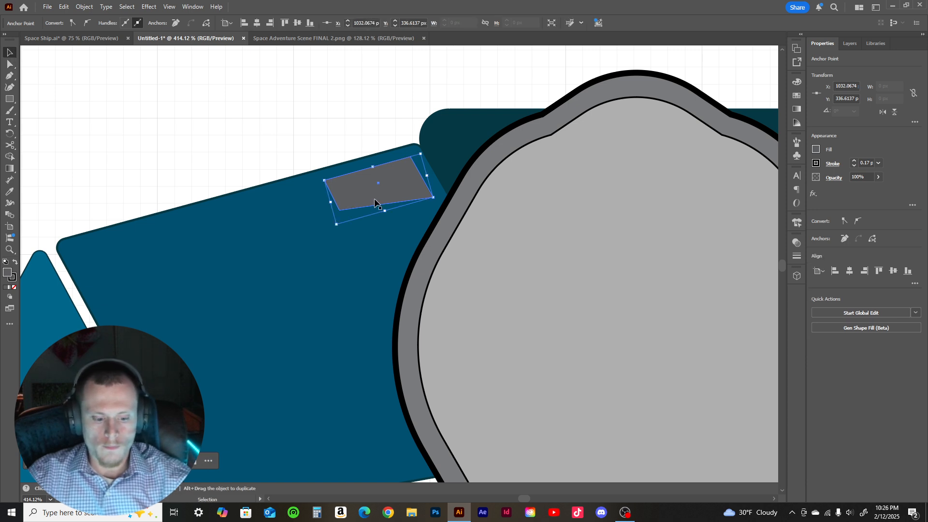
left_click_drag(368, 205, 290, 227)
left_click_drag(345, 222, 318, 207)
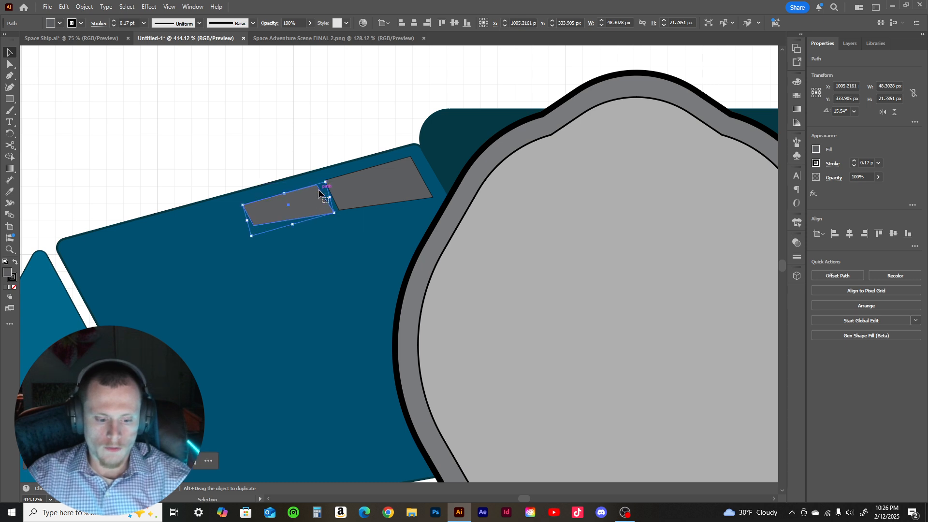
key("a")
left_click_drag(316, 187, 311, 208)
key("v")
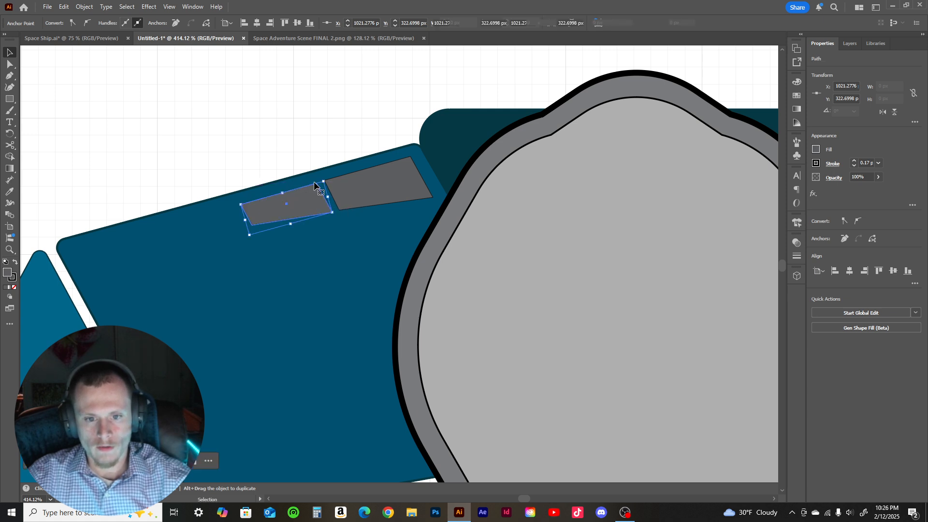
left_click(312, 148)
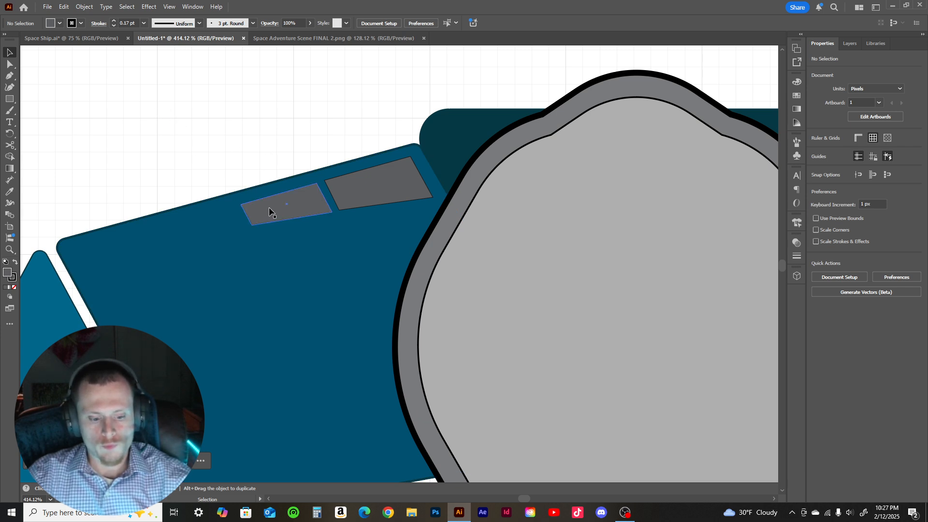
- Duplicate the second panel outward along the wing's upper edge and scale down the copy as a third, smaller panel
left_click_drag(269, 208, 191, 230)
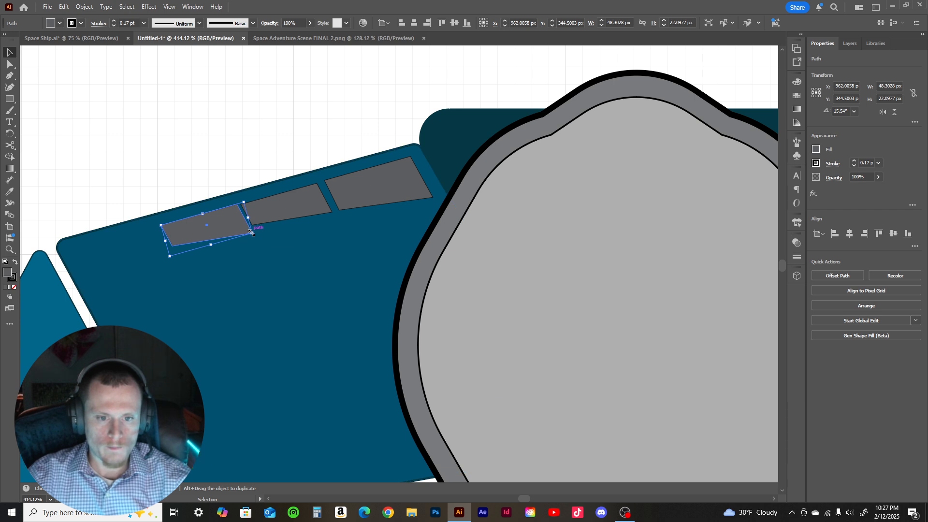
left_click_drag(252, 233, 233, 216)
left_click(228, 150)
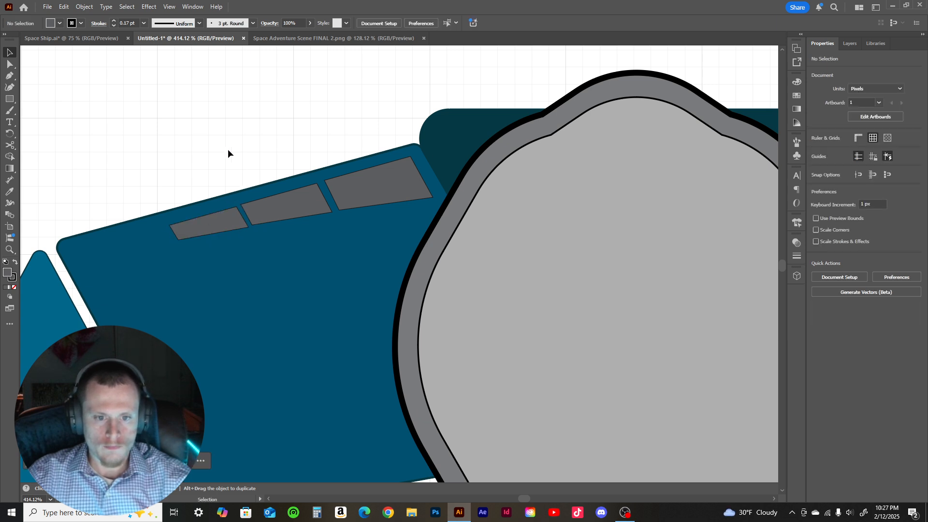
- Shift the middle panel and the largest panel slightly toward the body to even out the gaps between the three panels
double_click(316, 210)
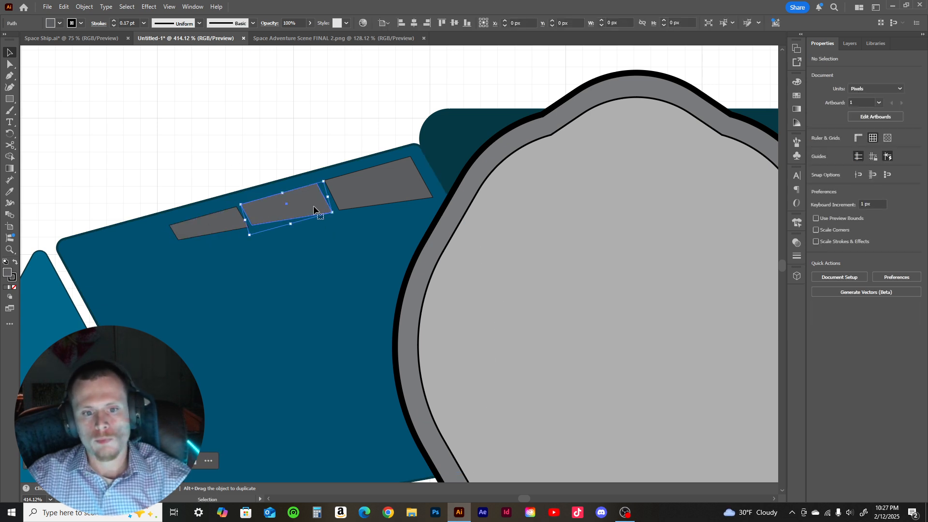
left_click_drag(317, 210, 313, 209)
left_click(285, 142)
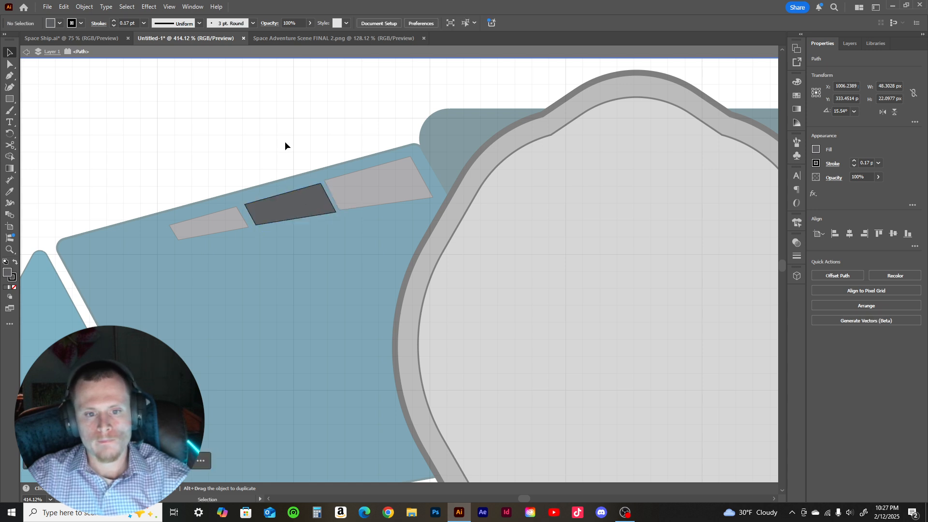
double_click(153, 72)
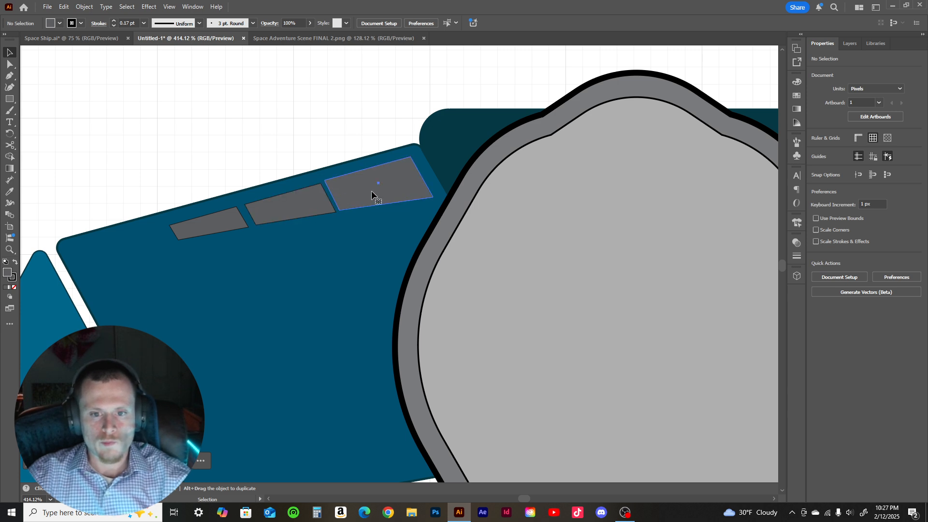
left_click_drag(371, 190, 389, 195)
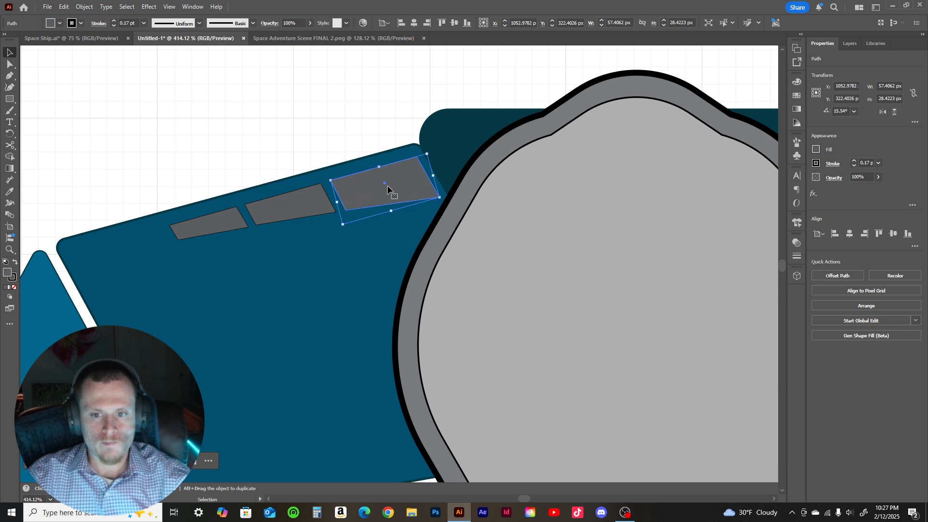
left_click(328, 91)
key("z")
left_click_drag(335, 112, 209, 143)
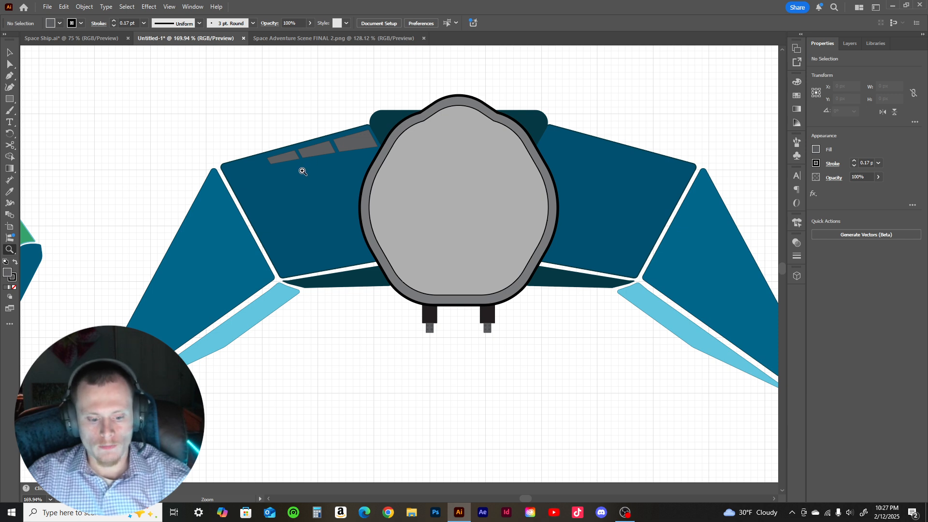
- Duplicate the three panels onto the right inner wing, flip the copies horizontally, and align them along its upper edge beside the body
key("v")
left_click(285, 158)
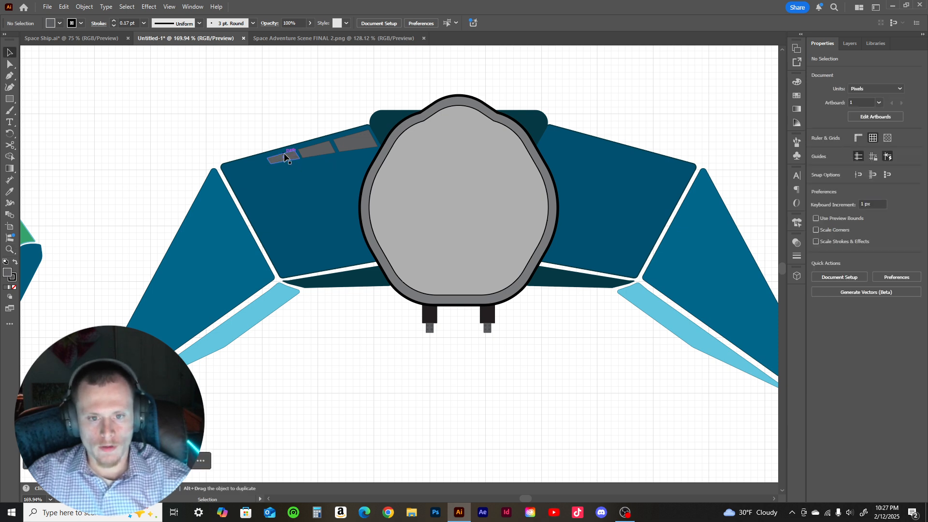
left_click(317, 151, "shift")
left_click(355, 145, "shift")
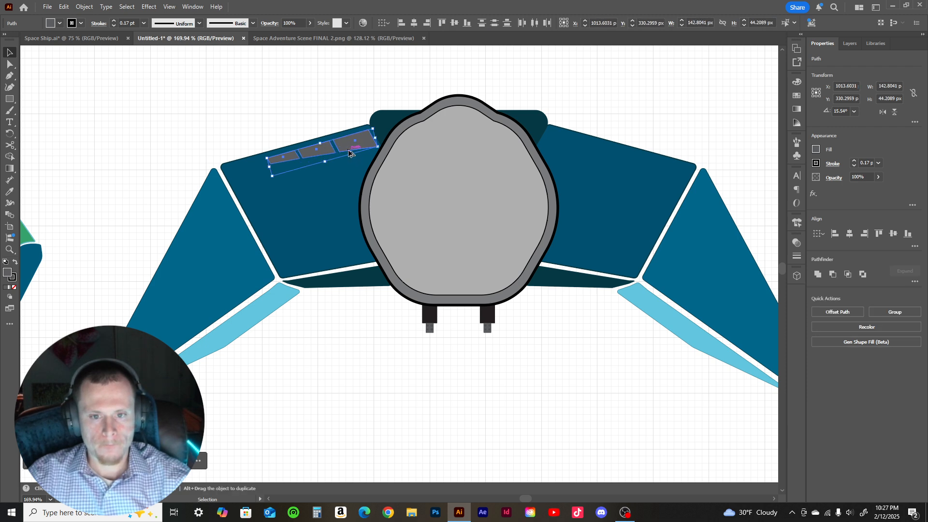
left_click_drag(349, 152, 617, 148)
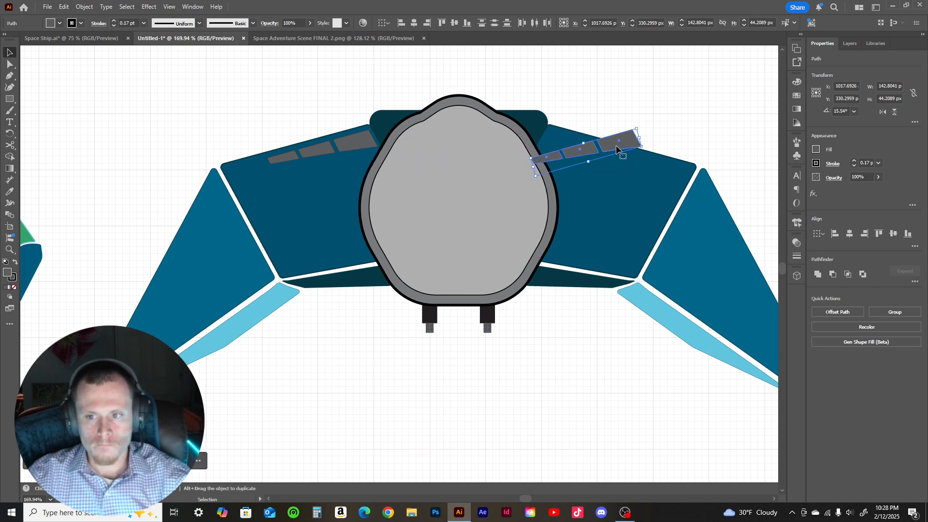
left_click(882, 113)
mouse_move(564, 149)
left_mouse_down()
mouse_move(578, 150)
mouse_move(572, 146)
left_mouse_up()
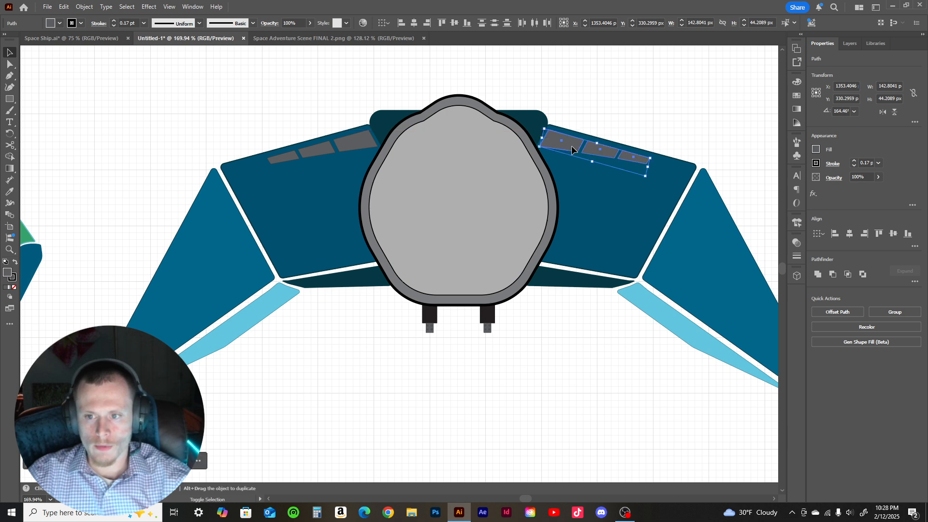
left_click(439, 83)
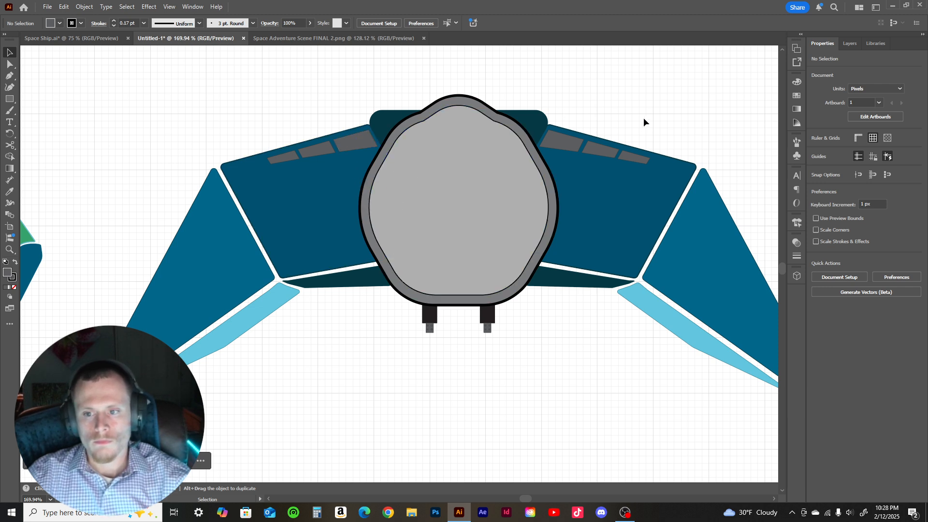
- Group all six gray panels on the left and right inner wings
left_click(597, 149)
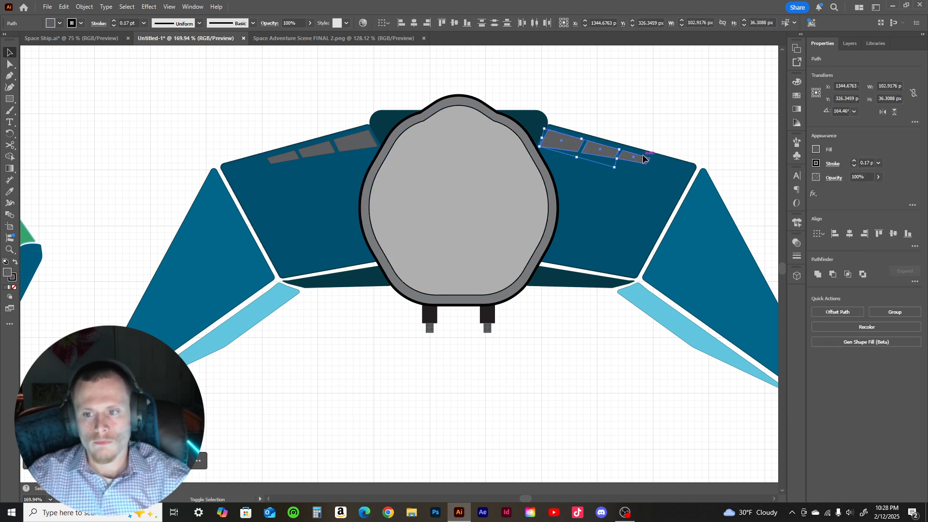
left_click(339, 144, "shift")
left_click(317, 150, "shift")
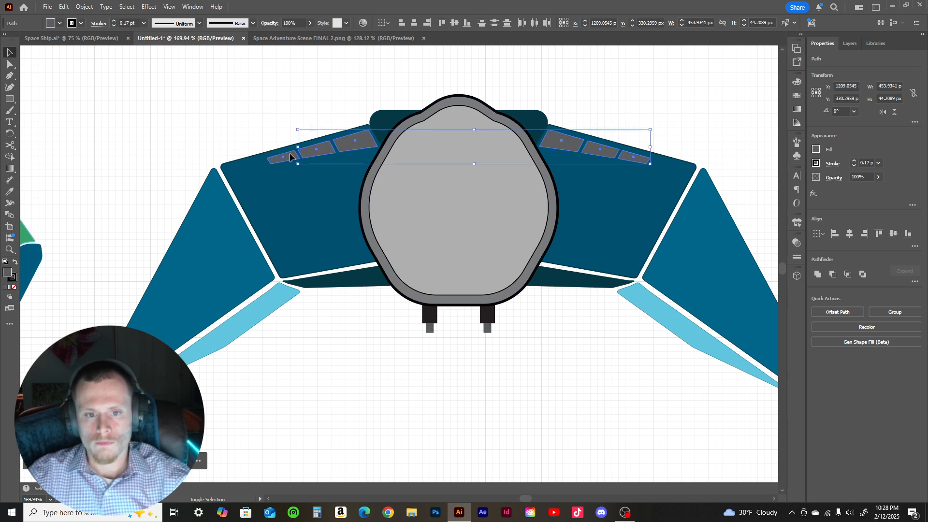
left_click(289, 154, "shift")
key("ctrl+g")
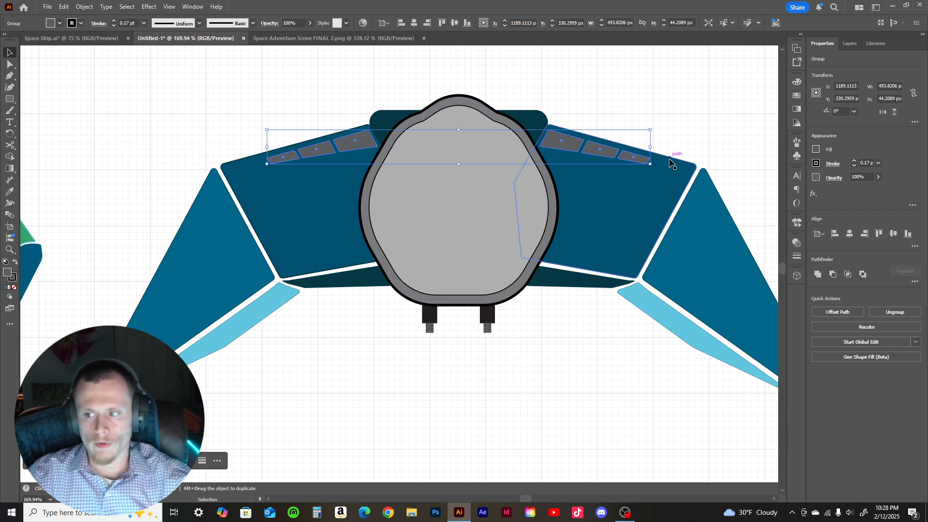
- Darken the grouped panels' fill to 93% black (#393839), remove their stroke, and clear the selection
left_click(816, 149)
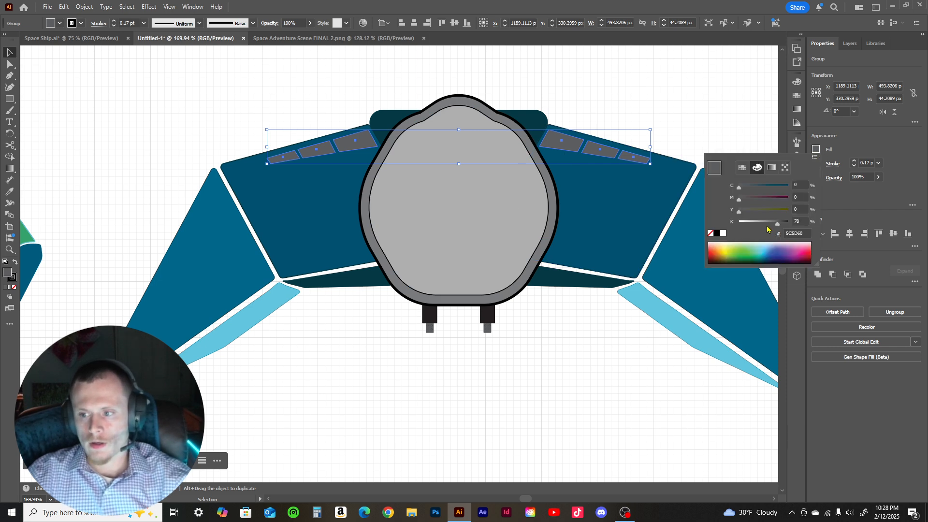
left_click_drag(779, 226, 786, 225)
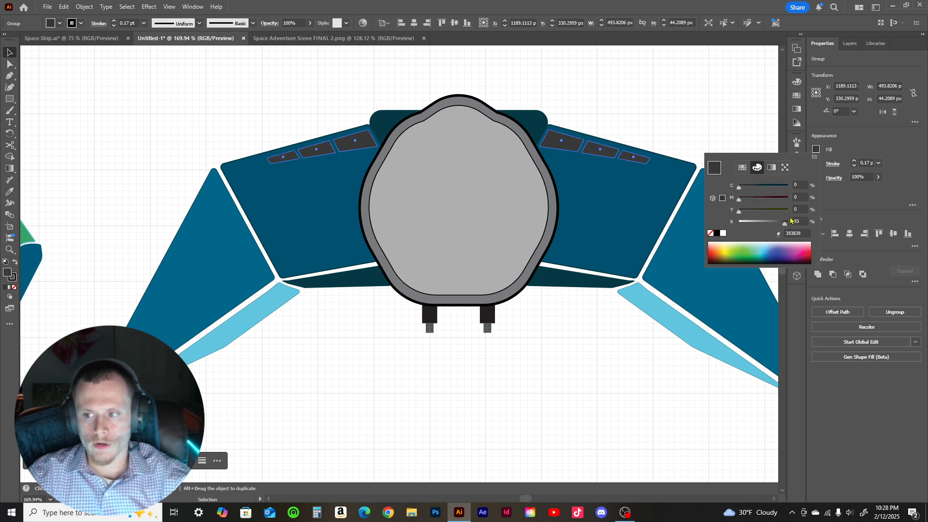
left_click(864, 148)
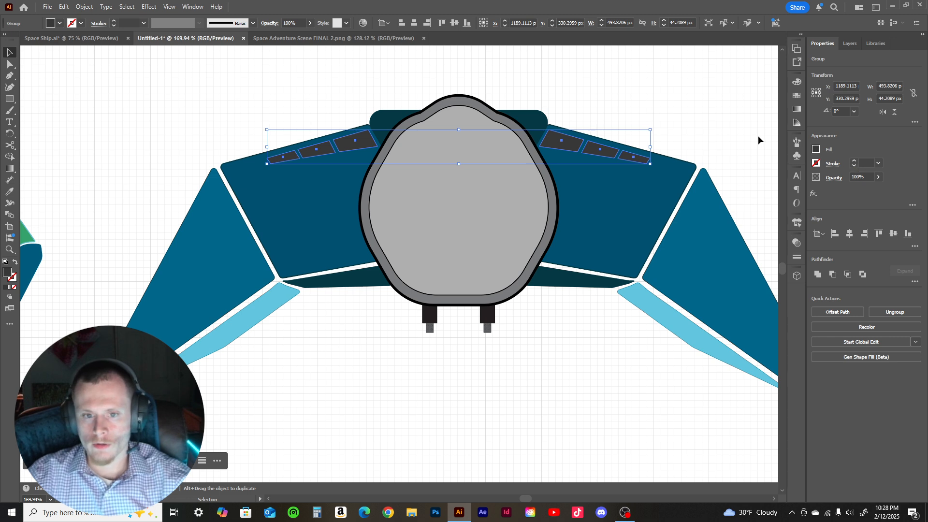
left_click(685, 127)
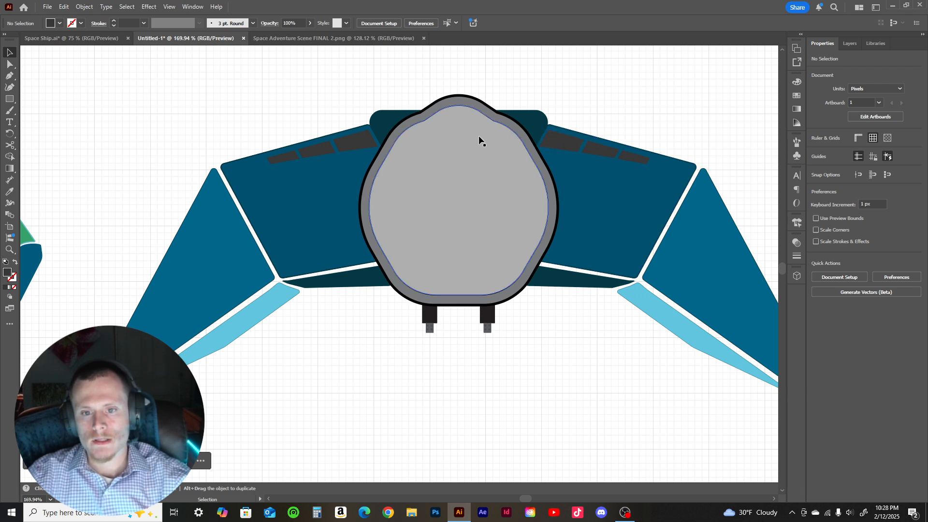
- Draw a closed curved shape about 41 × 33 px with the Curvature tool on the dark teal piece left of the body, and center it there
left_click(10, 76)
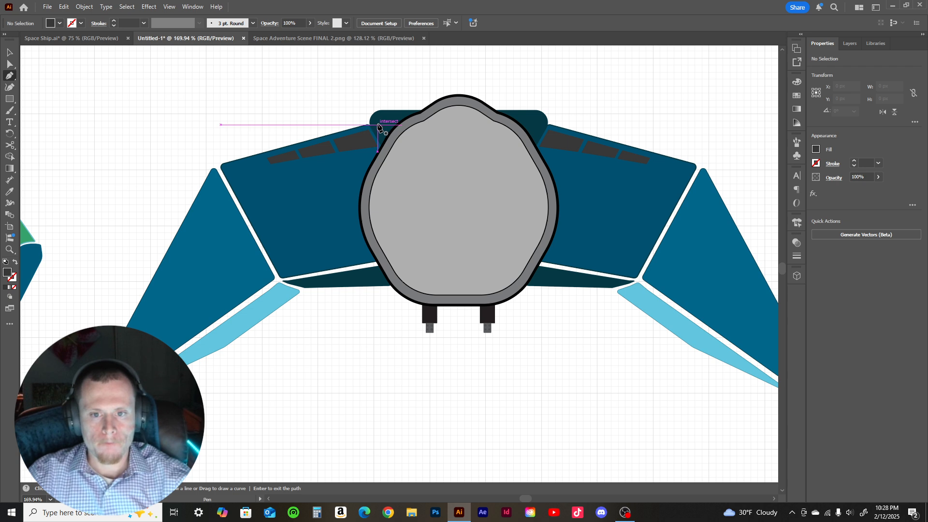
key("z")
left_click_drag(378, 125, 578, 117)
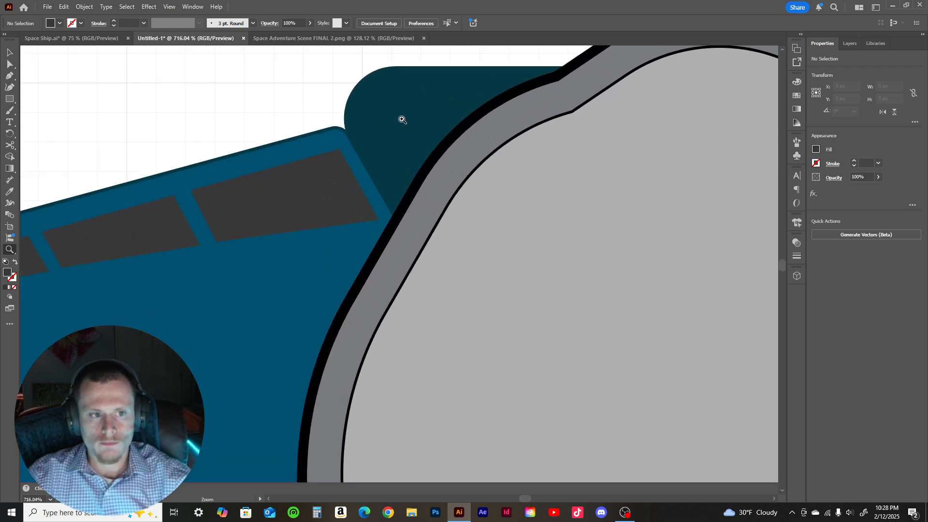
key("p")
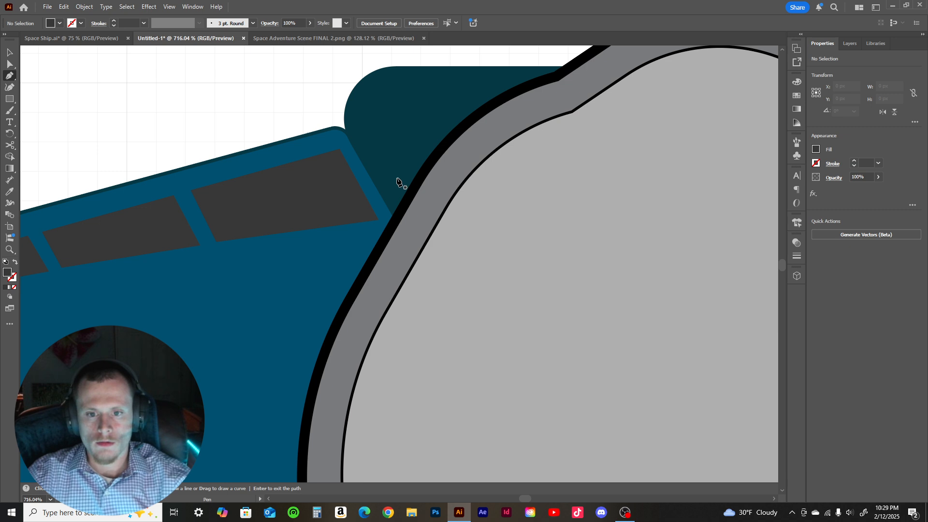
key("shift+grave")
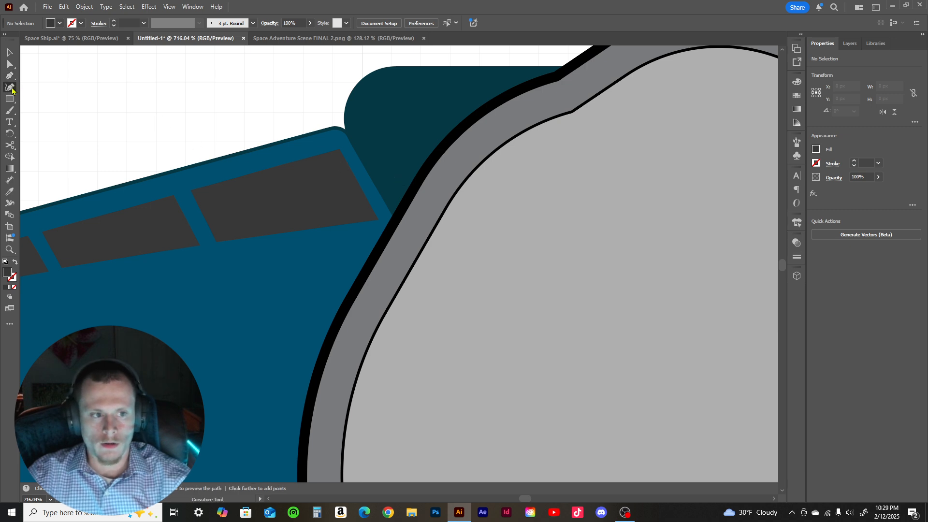
left_click(399, 177)
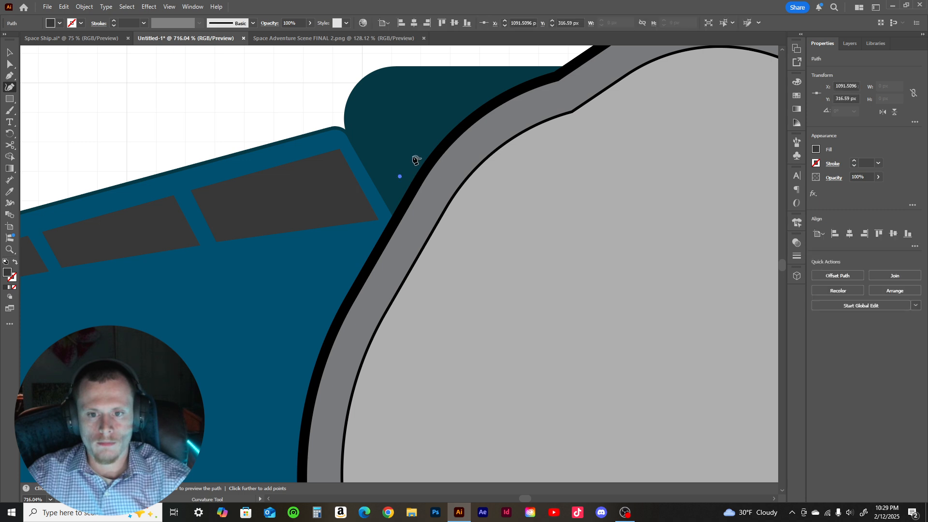
left_click(493, 81)
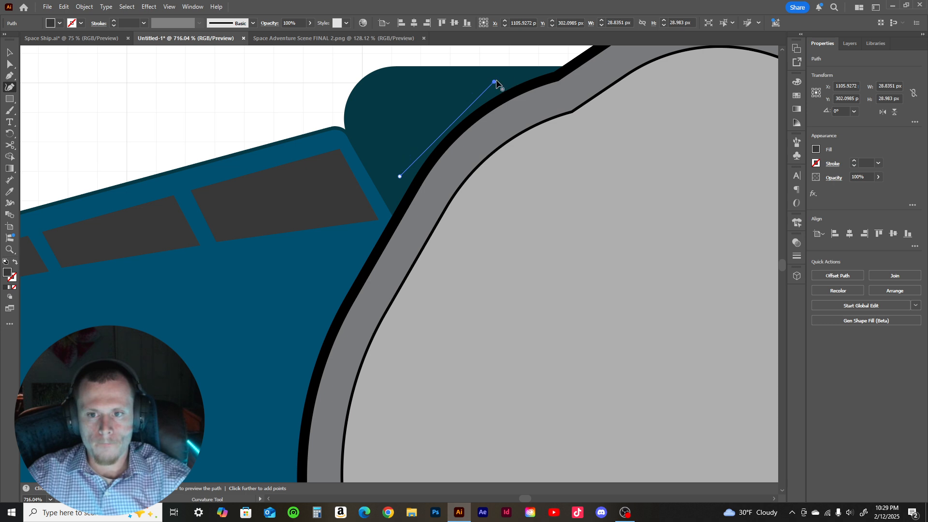
left_click(502, 79)
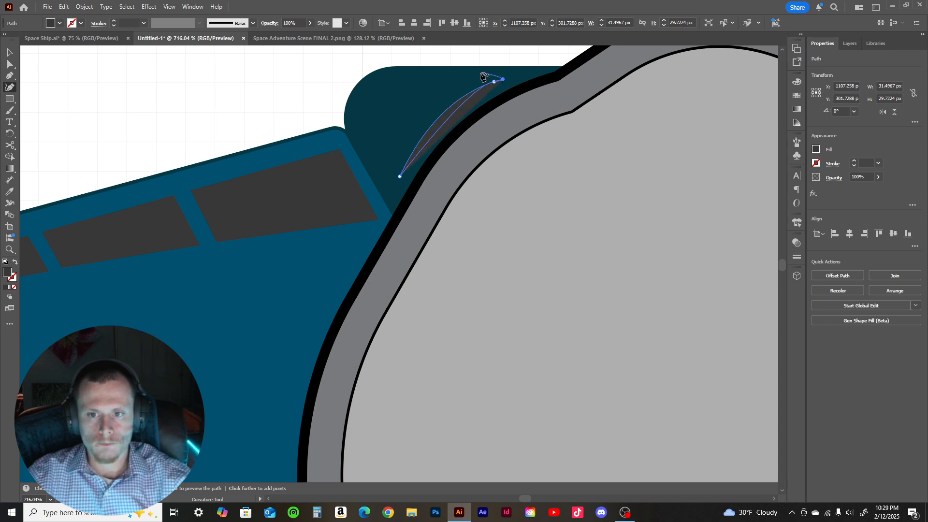
left_click(375, 90)
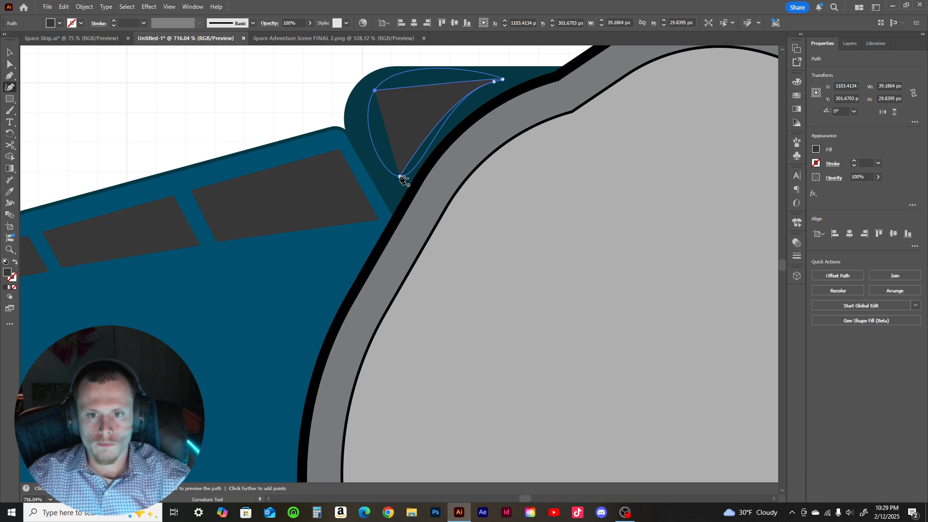
left_click(400, 177)
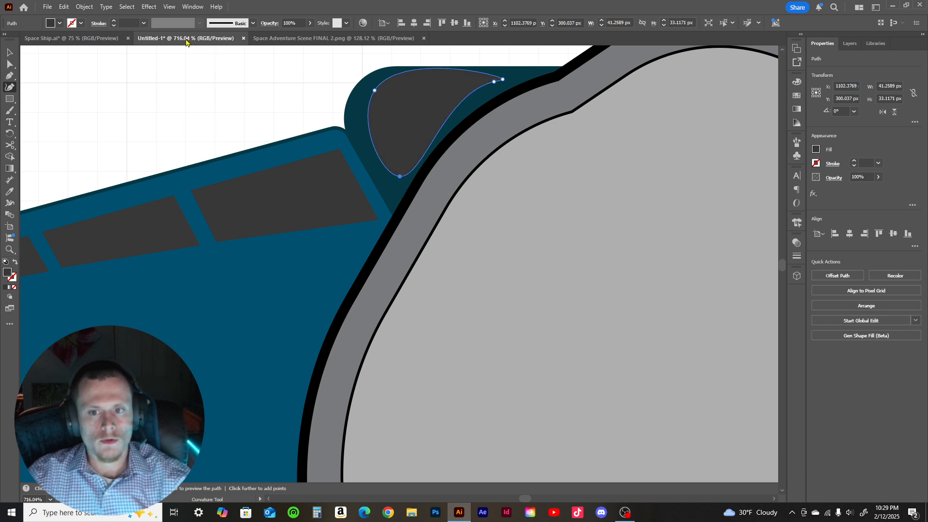
left_click(9, 52)
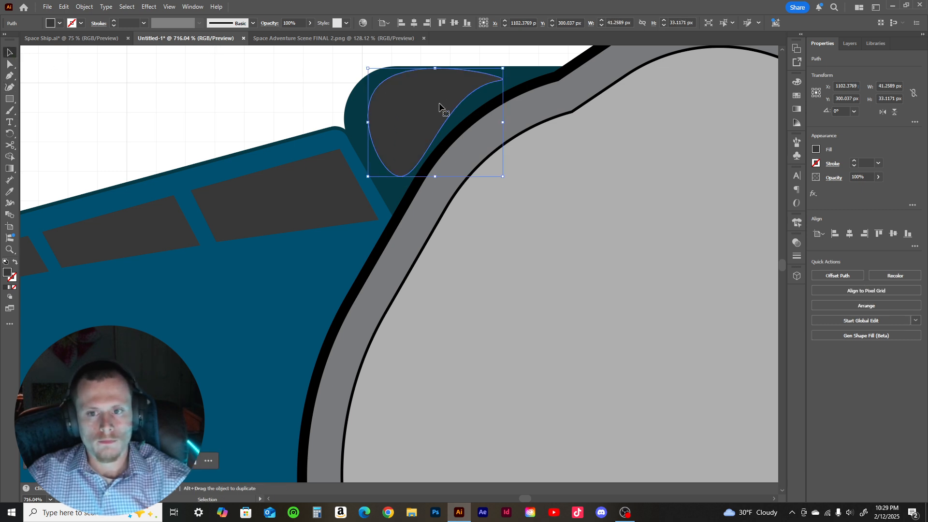
left_click_drag(438, 104, 429, 109)
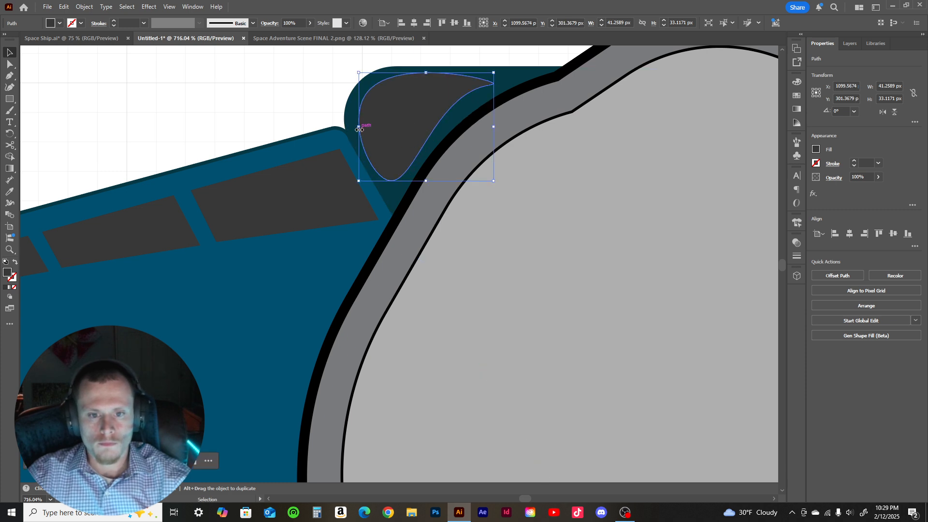
- Reshape the curved detail's anchors and handles so its inner edge follows the body outline and its tip extends along the teal piece
key("a")
mouse_move(359, 130)
left_mouse_down()
mouse_move(367, 130)
mouse_move(360, 130)
left_mouse_up()
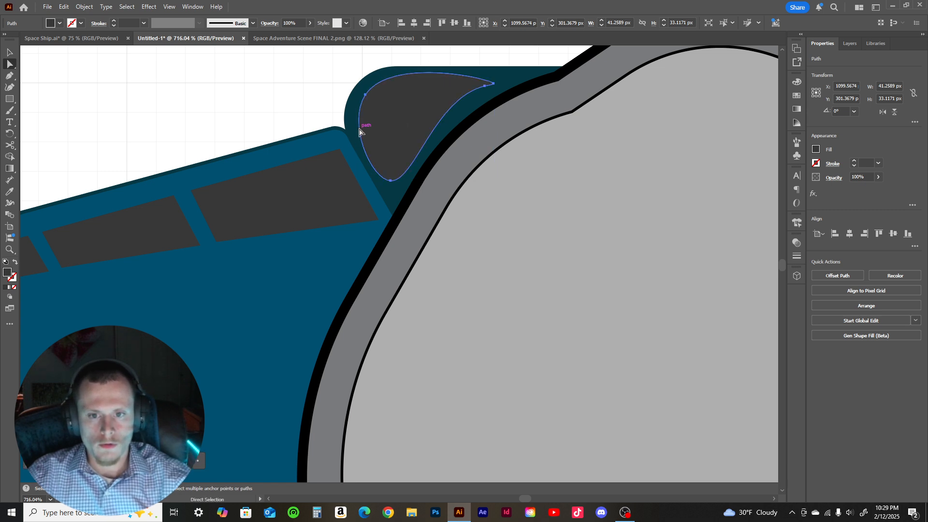
left_click_drag(364, 99, 345, 121)
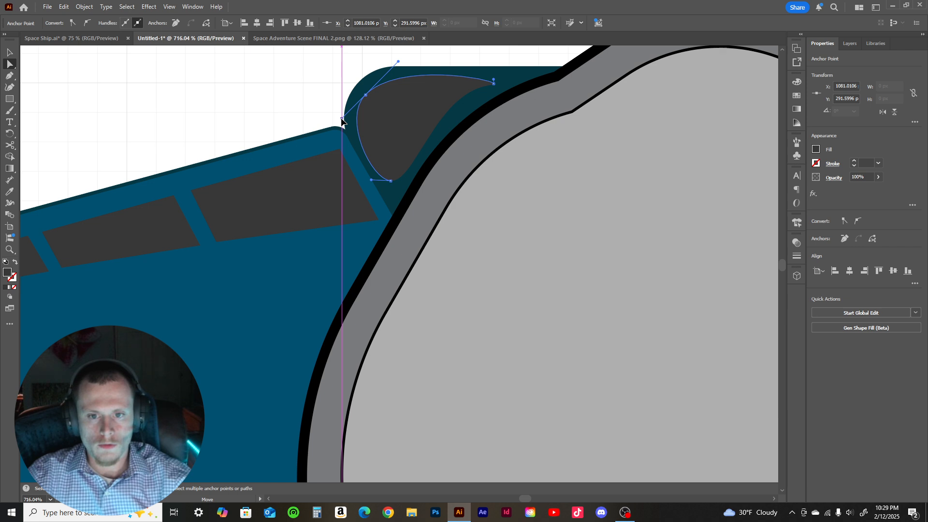
left_click(484, 86)
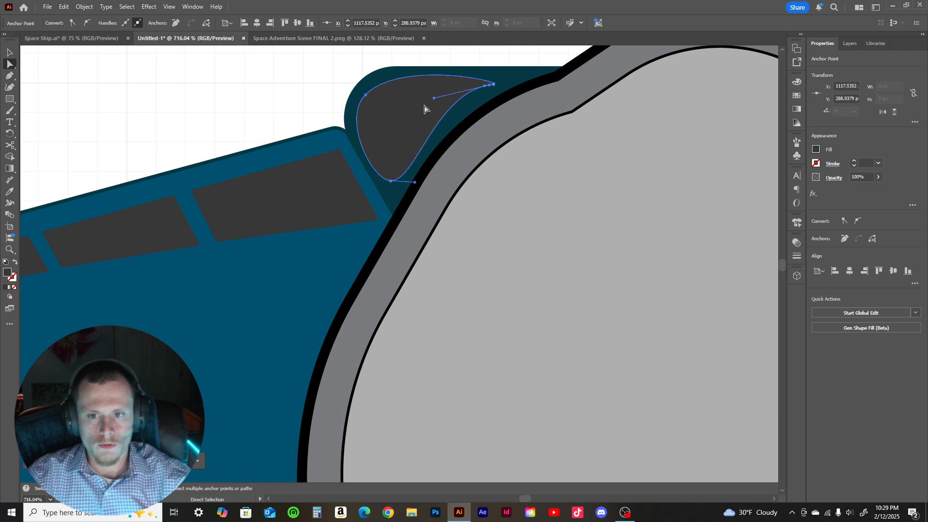
left_click_drag(434, 99, 434, 114)
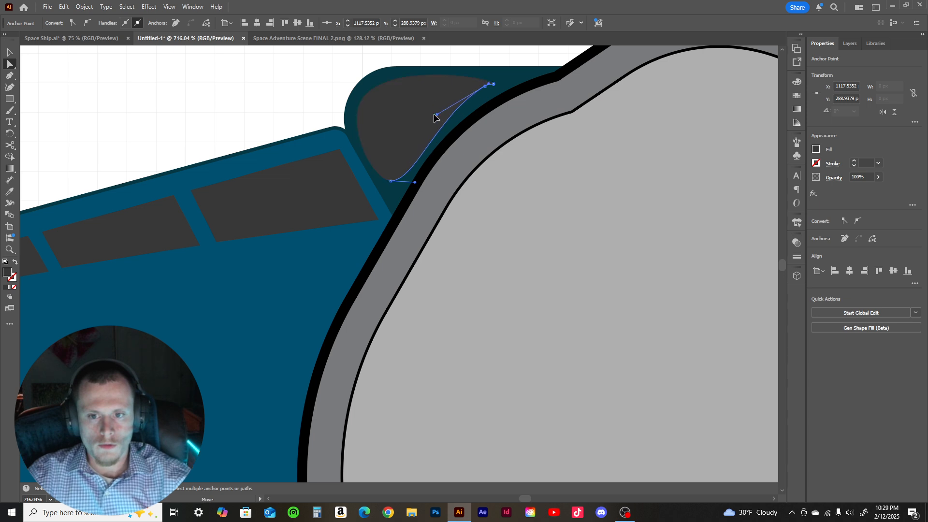
left_click_drag(414, 182, 403, 156)
left_click(435, 115)
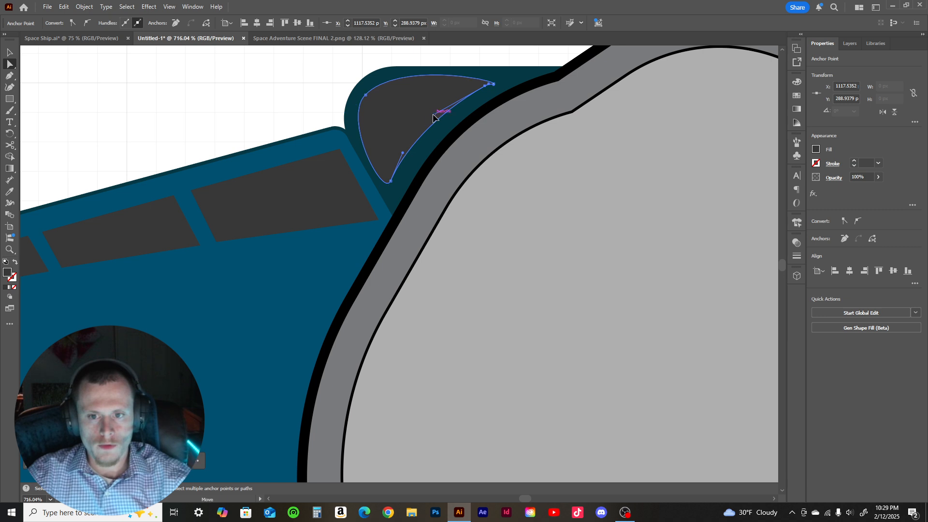
left_click_drag(434, 116, 422, 111)
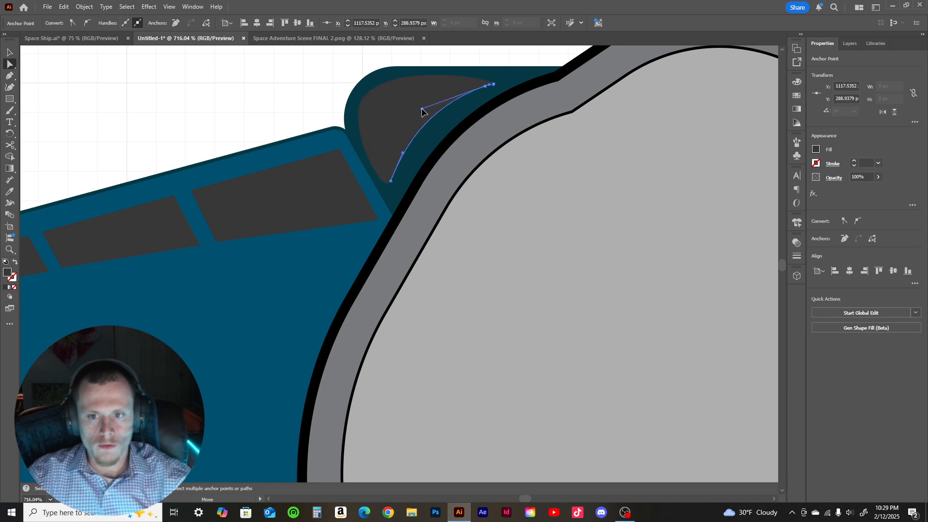
left_click_drag(493, 84, 509, 78)
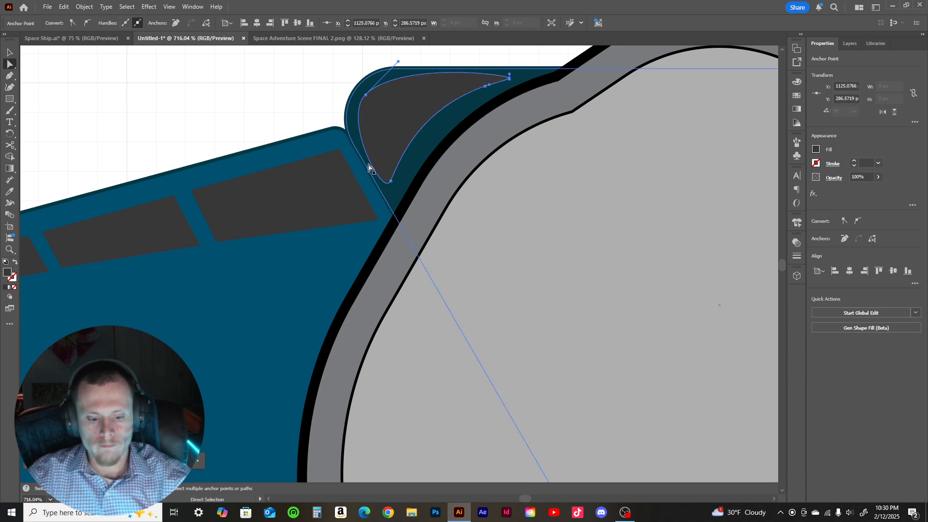
- Refine the curved detail by adding curve points on its outer and upper edges and pulling in its pointed tip and lower end
left_click(11, 88)
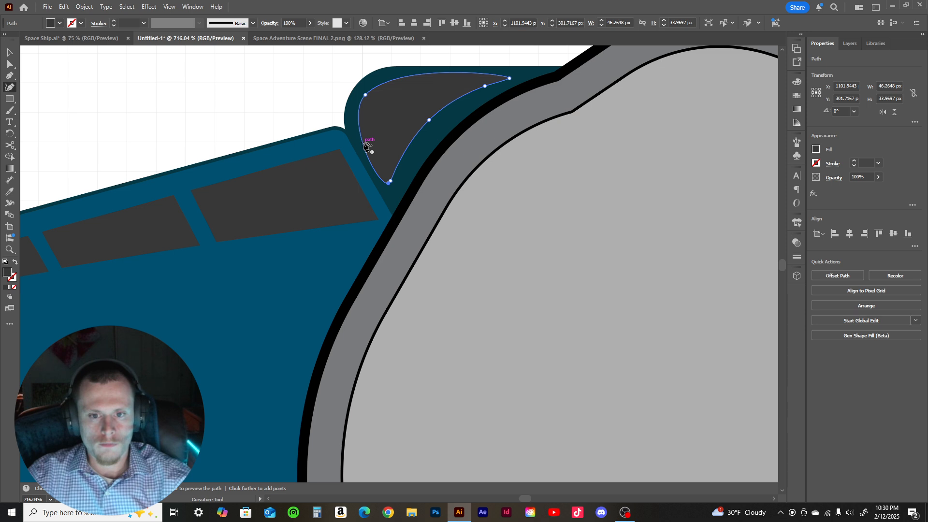
left_click_drag(365, 145, 365, 115)
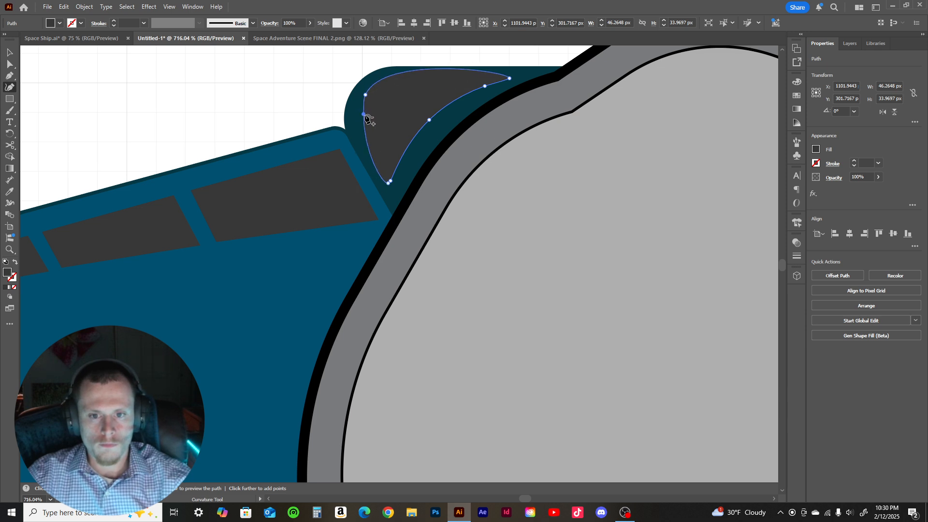
left_click_drag(411, 73, 411, 79)
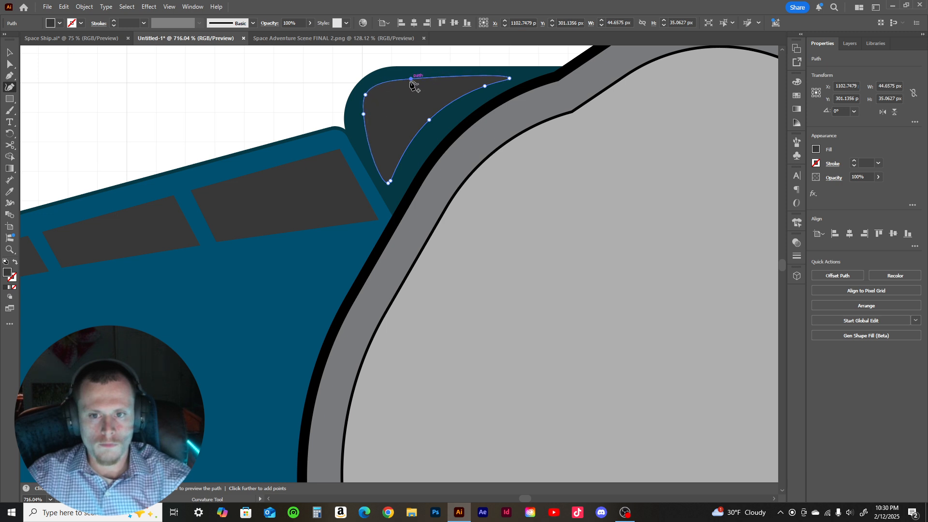
left_click_drag(508, 78, 503, 81)
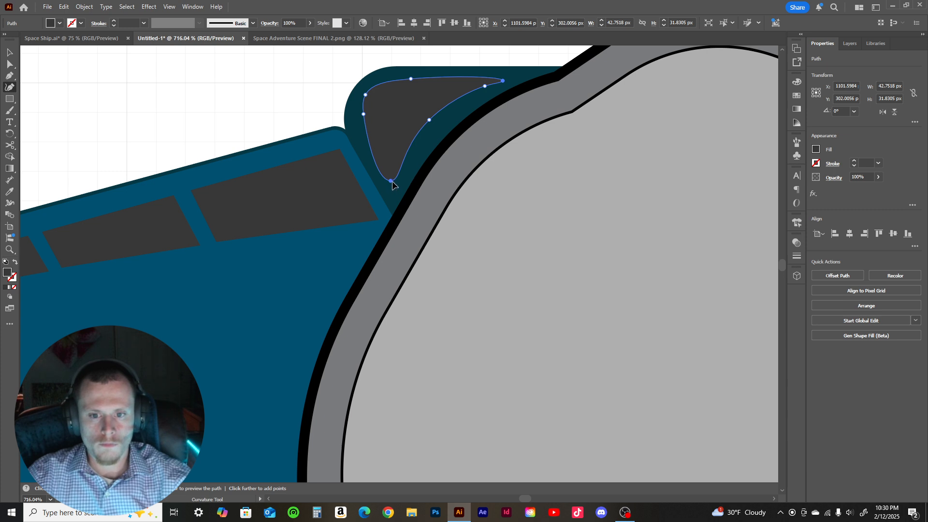
left_click_drag(393, 185, 394, 190)
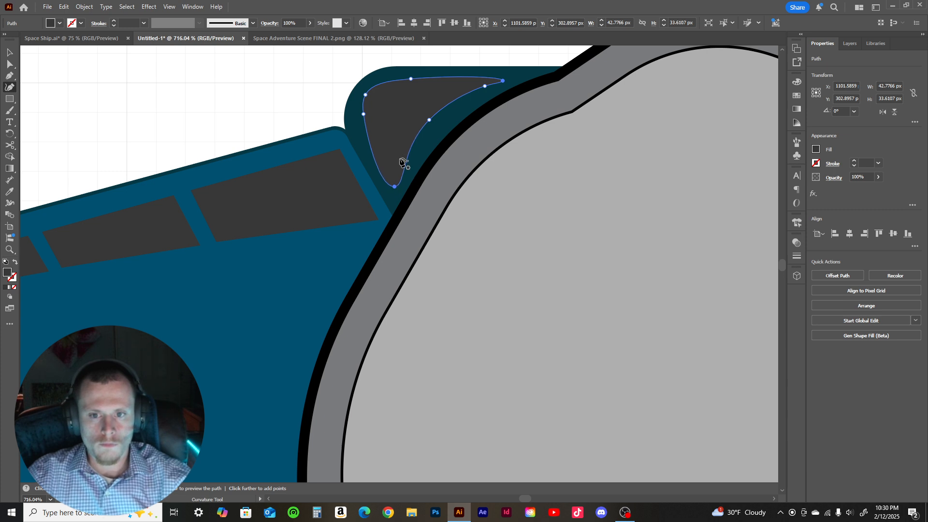
left_click_drag(394, 184, 394, 170)
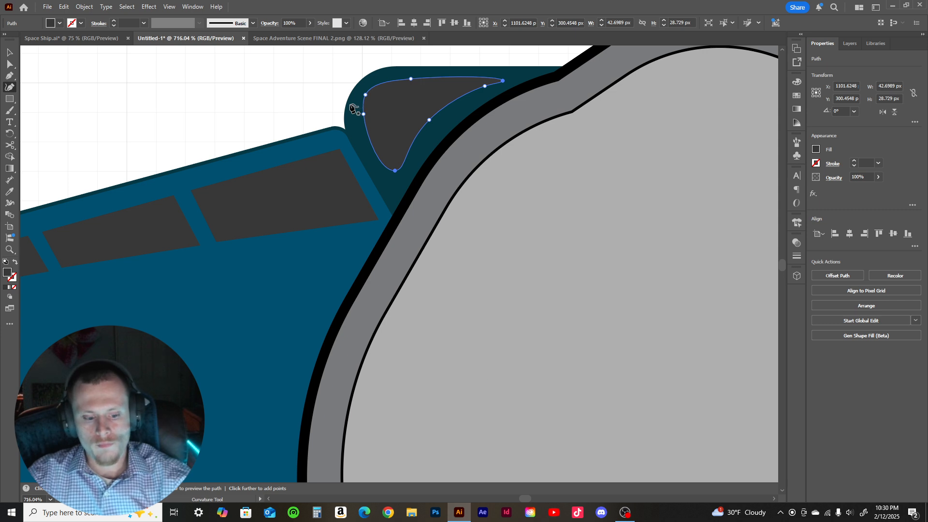
- Duplicate the curved detail, give the copy a 0.25 pt stroke, and scale it to about 25 × 17 px inside the original
key("v")
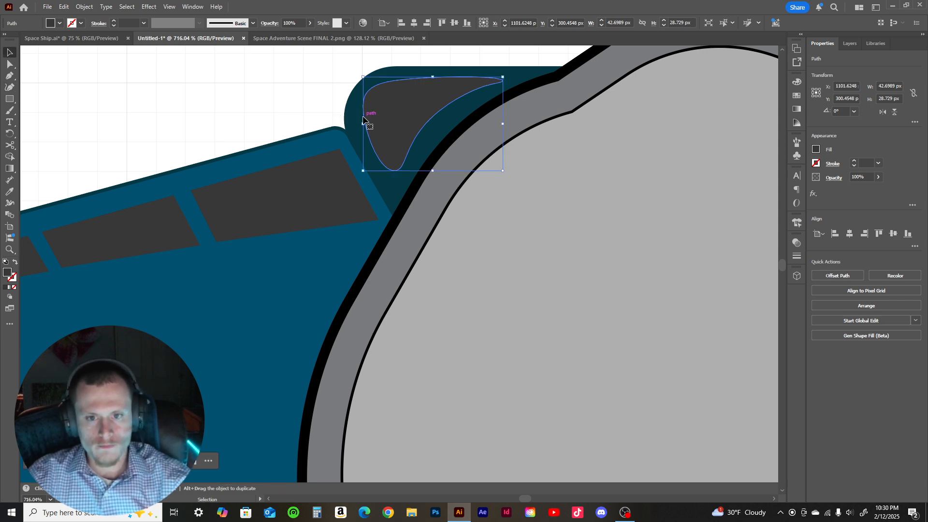
left_click_drag(368, 132, 377, 131)
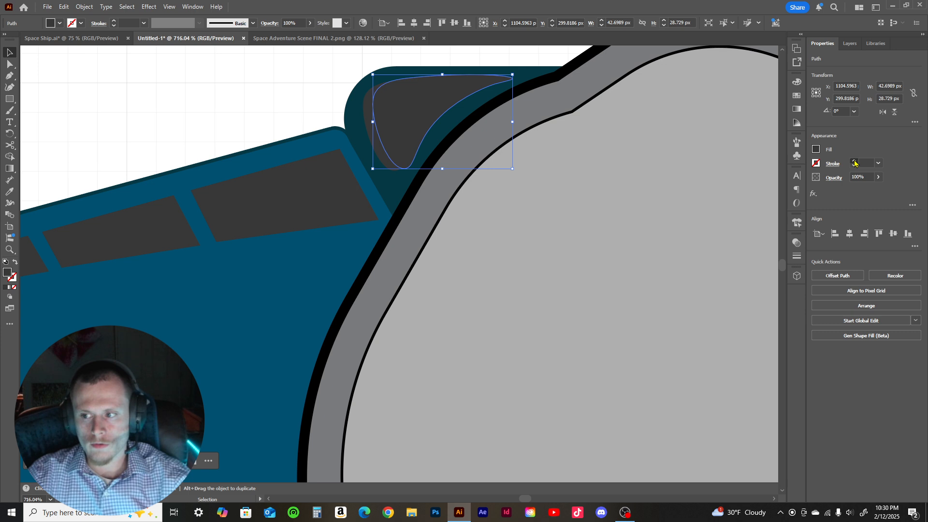
left_click(854, 163)
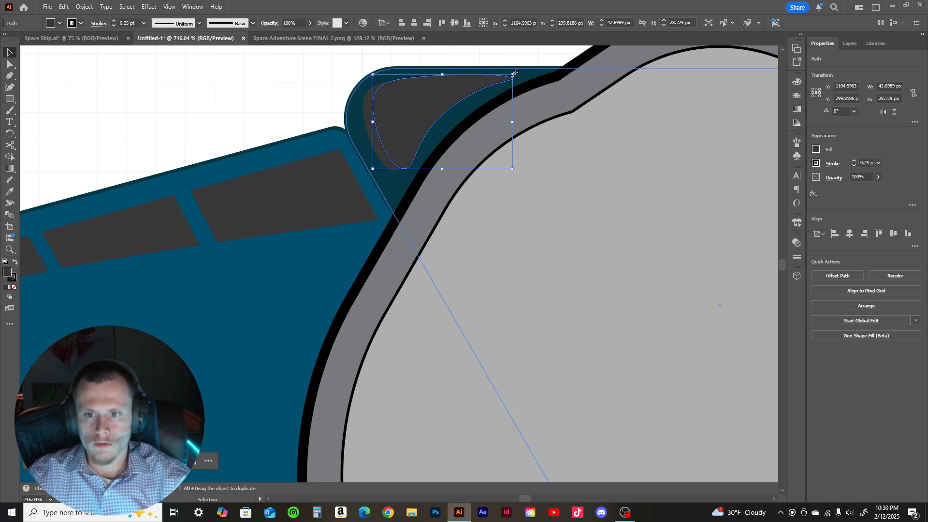
left_click_drag(515, 73, 506, 78)
left_click_drag(450, 103, 439, 103)
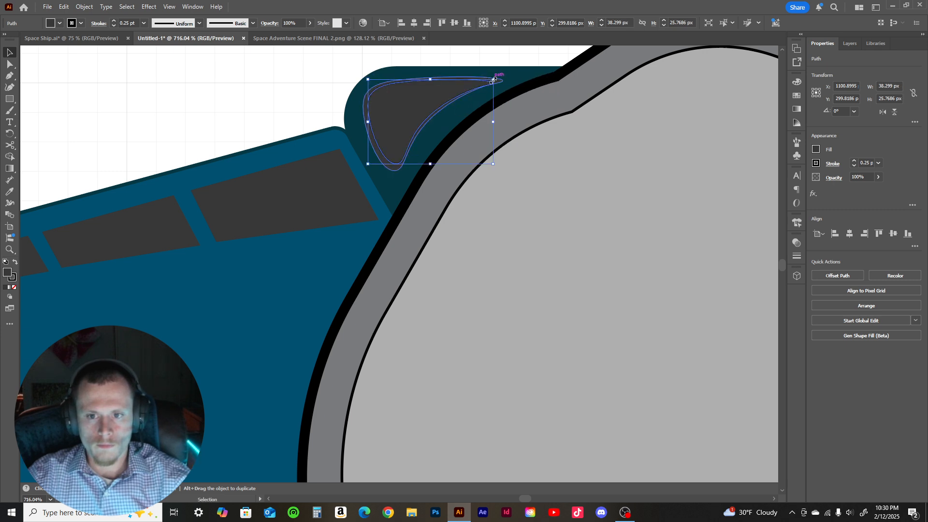
left_click_drag(493, 79, 482, 88)
left_click_drag(408, 115, 400, 111)
left_click_drag(475, 84, 413, 103)
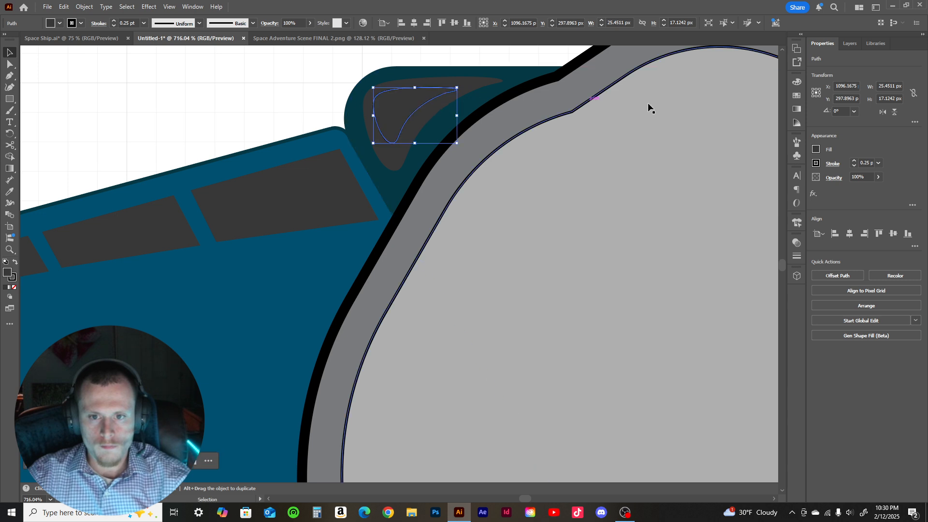
- Set the inner copy's stroke weight to 0.05 pt
left_click(867, 161)
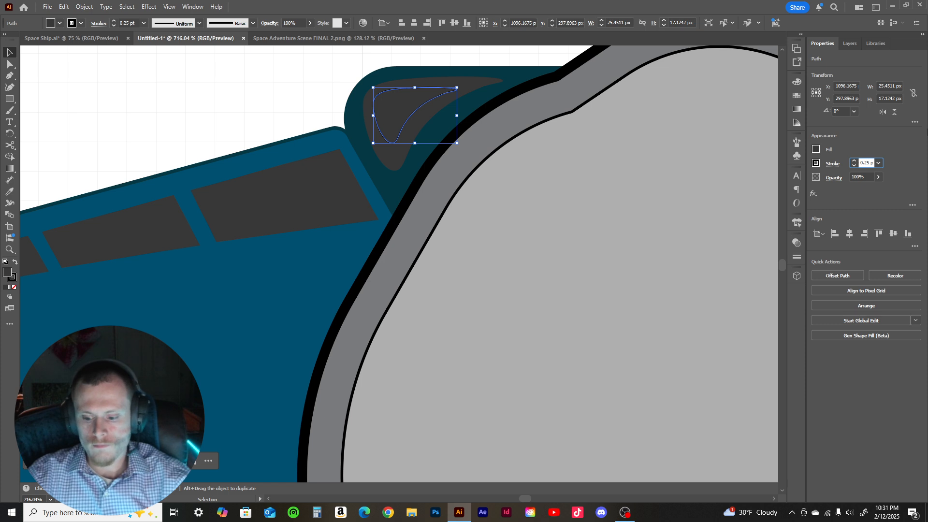
key("BackSpace")
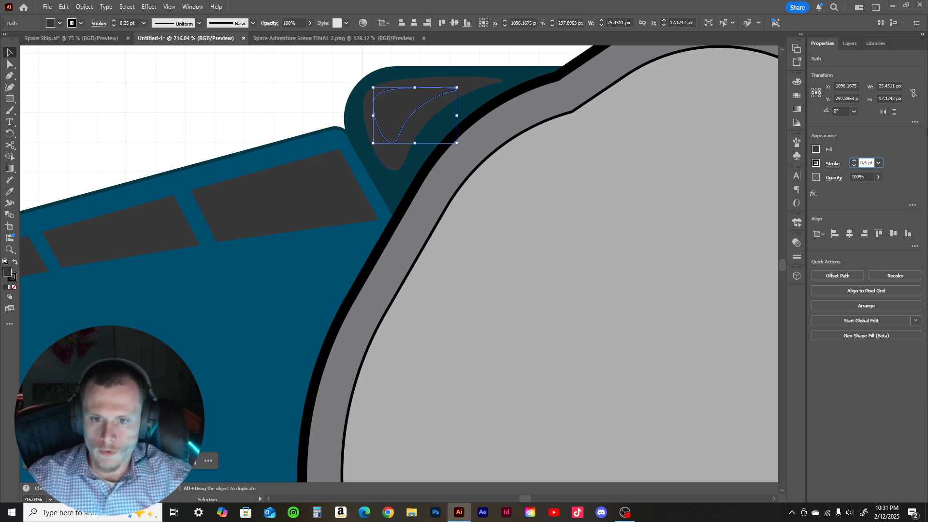
key("Return")
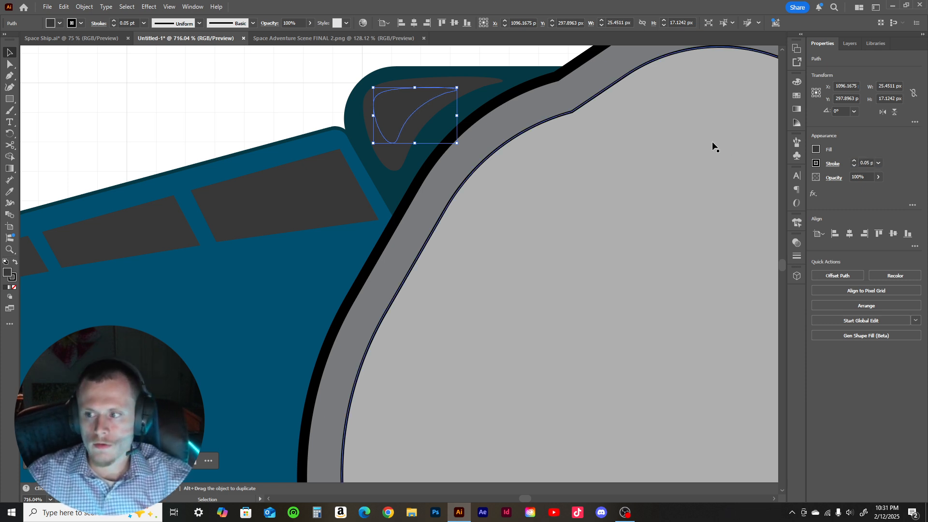
- Add a 0.25 pt stroke to the outer curved detail and to the group of dark wing panels
left_click(481, 87)
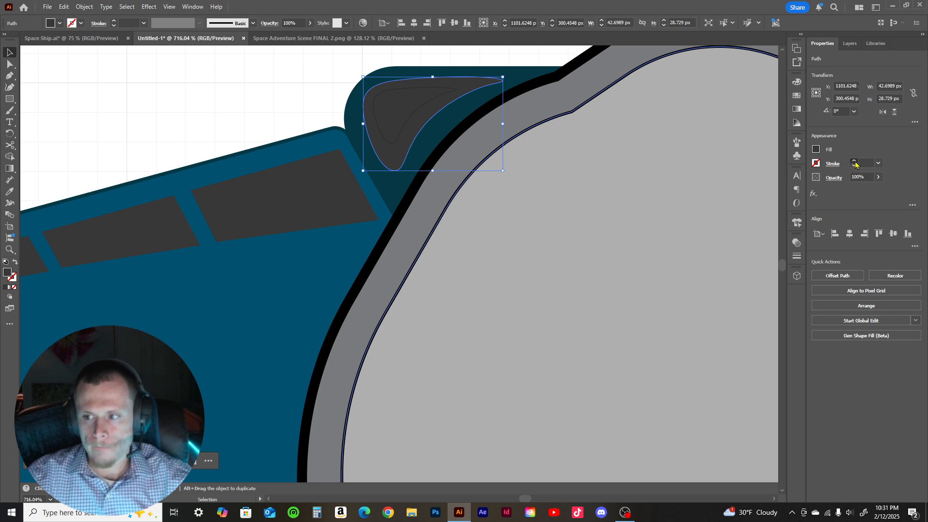
left_click(854, 161)
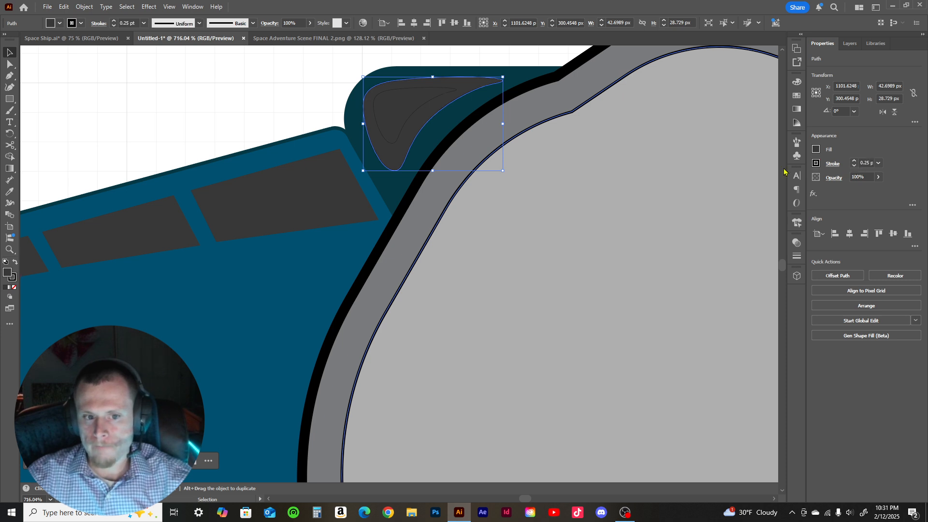
left_click(329, 187)
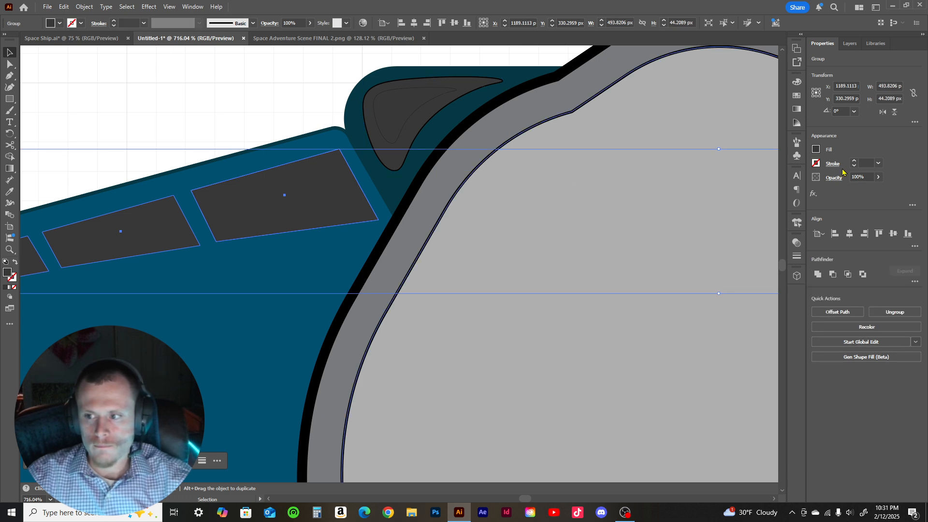
left_click(855, 162)
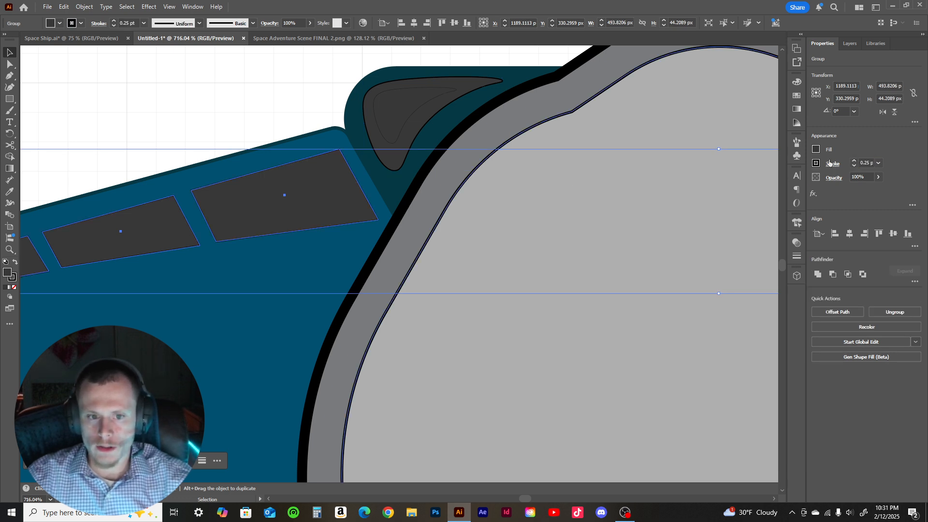
left_click(289, 106)
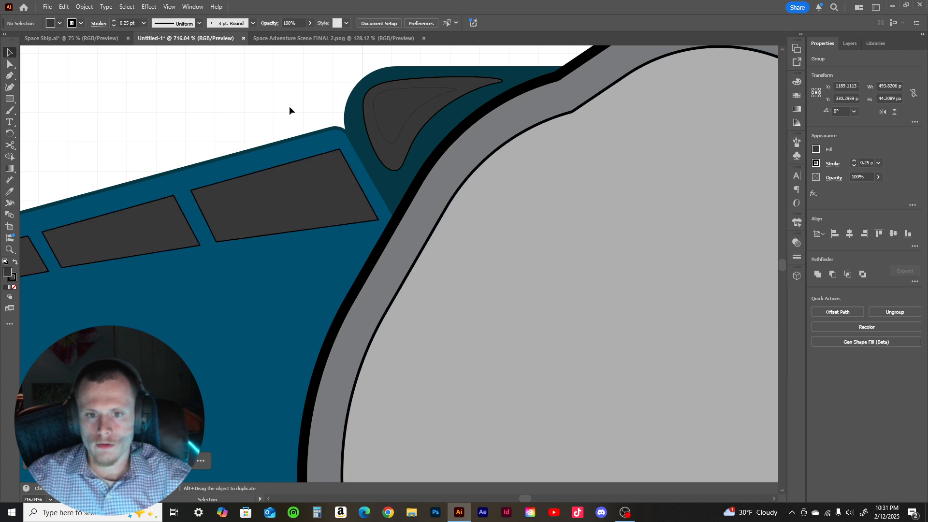
- Darken the inner curved shape's fill to 100% K
left_click(414, 118)
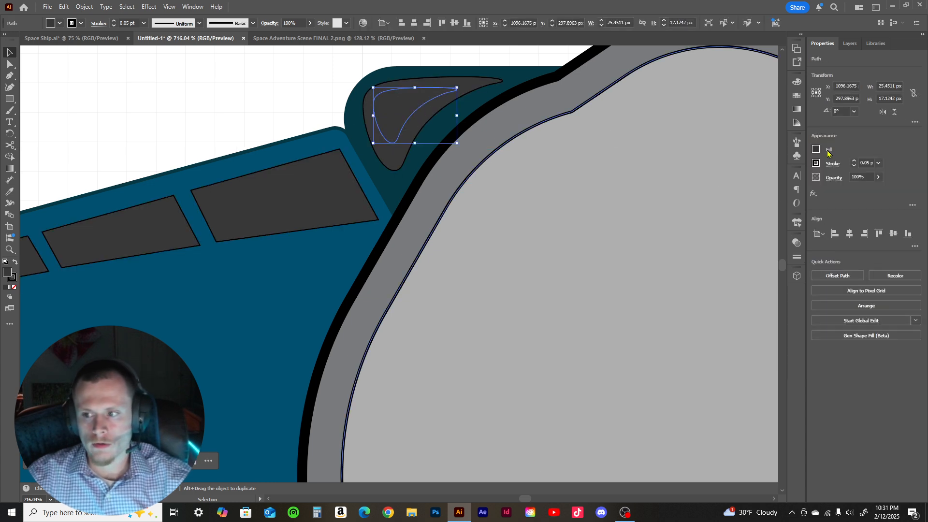
left_click(816, 150)
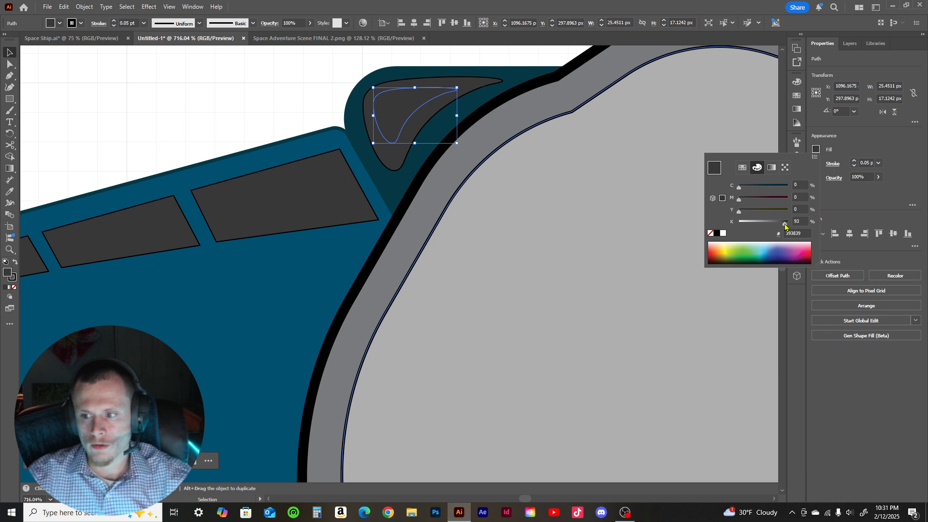
left_click_drag(787, 227, 789, 226)
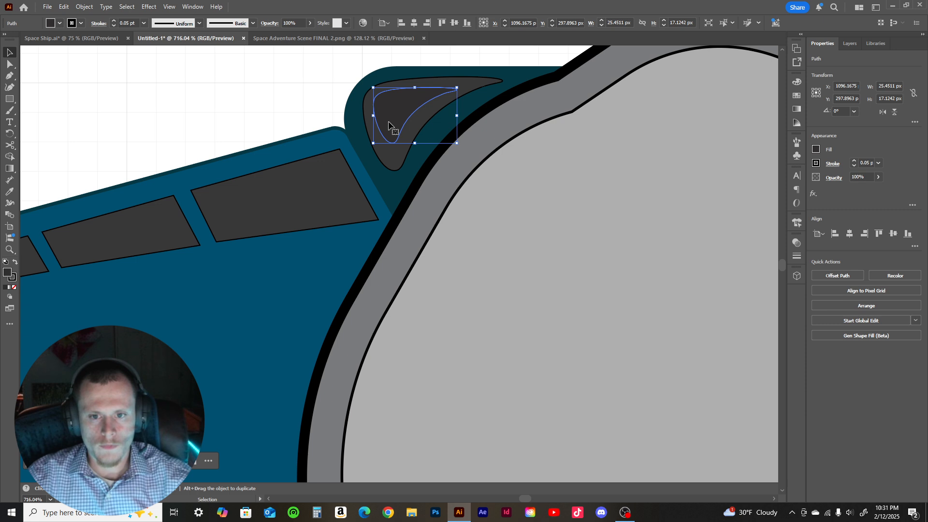
left_click(815, 151)
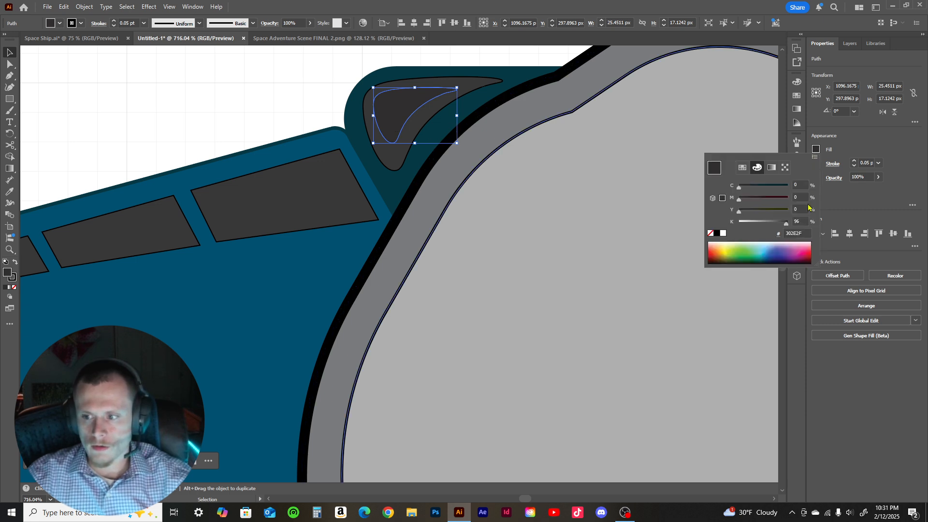
left_click_drag(787, 225, 789, 226)
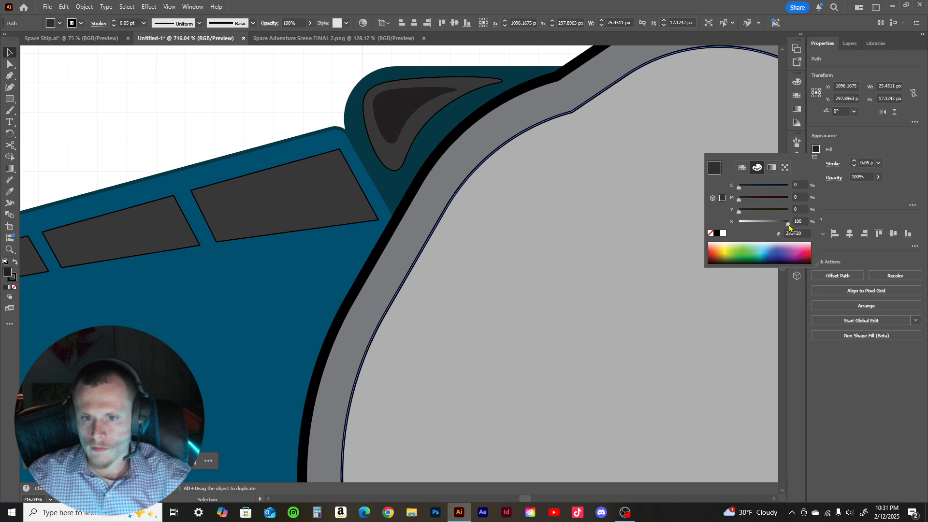
- Darken the outer curved detail's fill to 64% K (#2E2D2E)
left_click(388, 155)
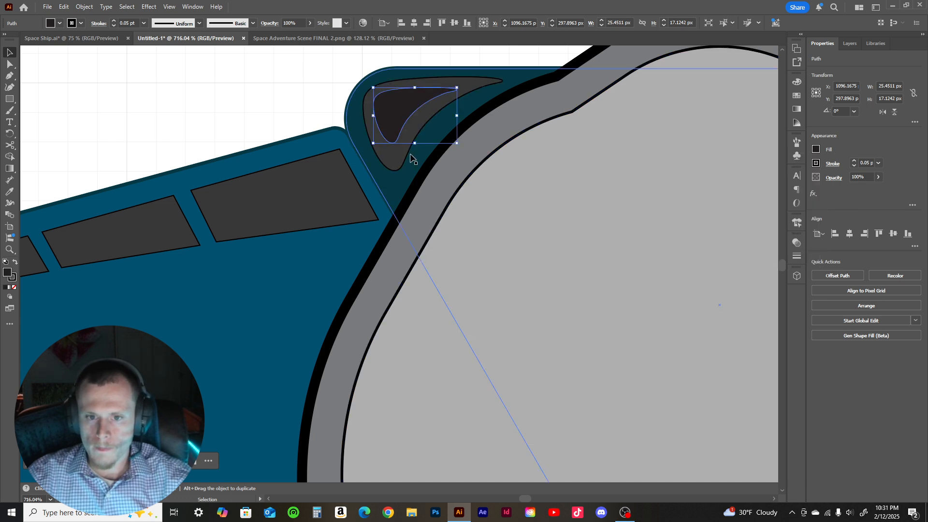
left_click(817, 150)
left_click_drag(764, 225, 771, 225)
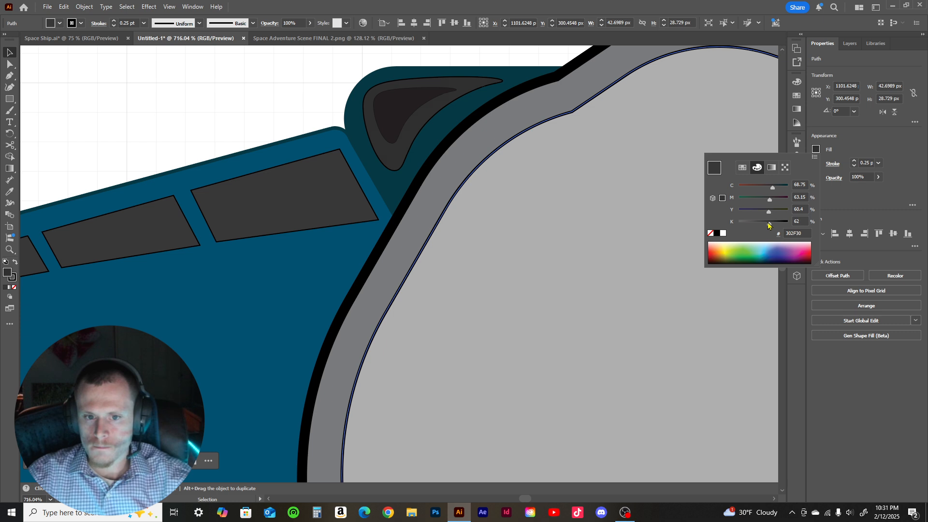
left_click_drag(769, 225, 770, 225)
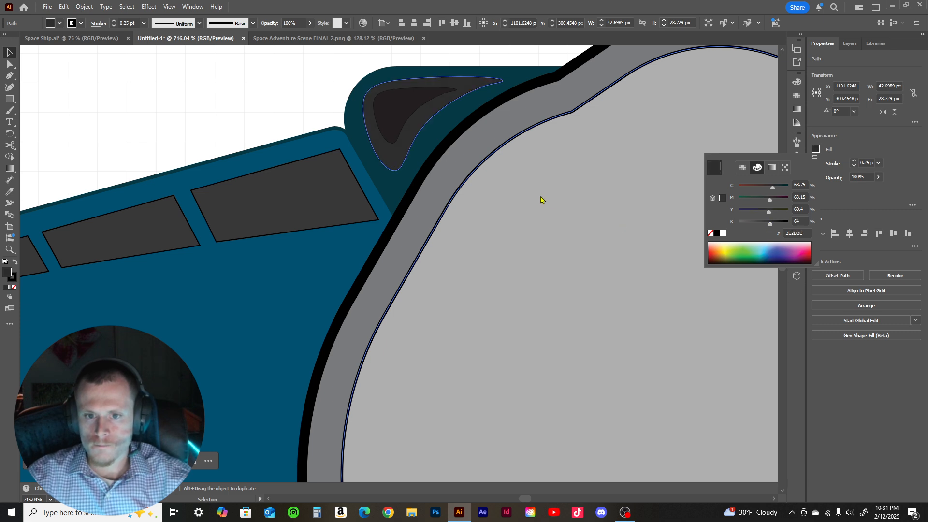
- Duplicate both curved detail shapes onto the teal piece on the body's other side and flip the copy horizontally
left_click(412, 122)
left_click(418, 122, "shift")
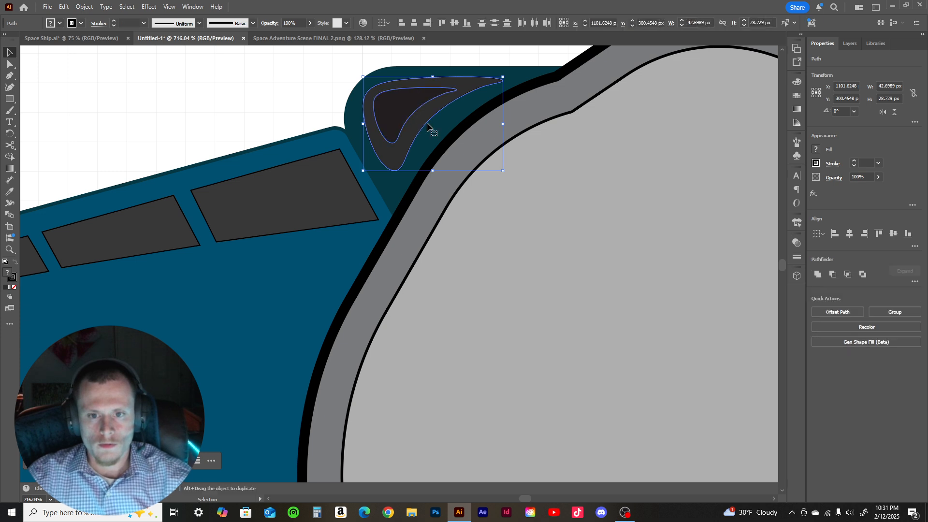
key("ctrl+space")
left_click_drag(434, 125, 323, 137)
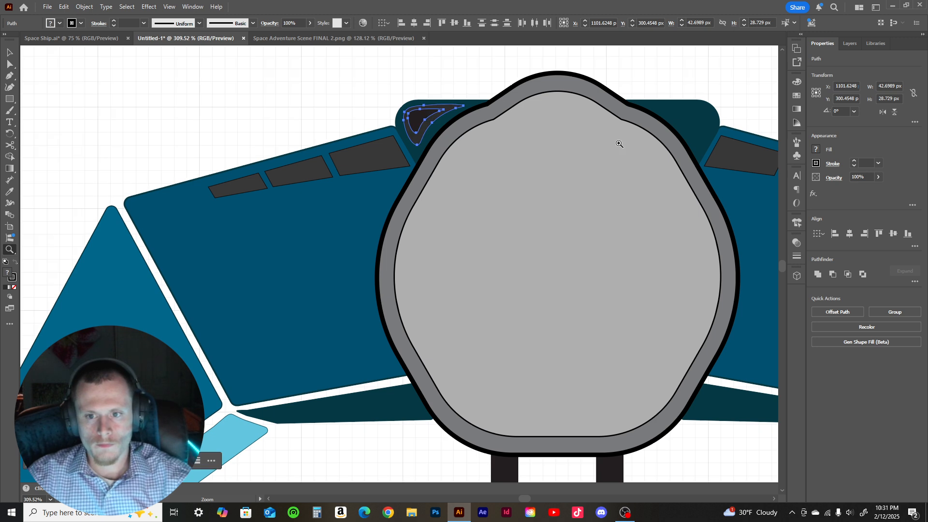
left_click_drag(623, 143, 500, 149)
key("v")
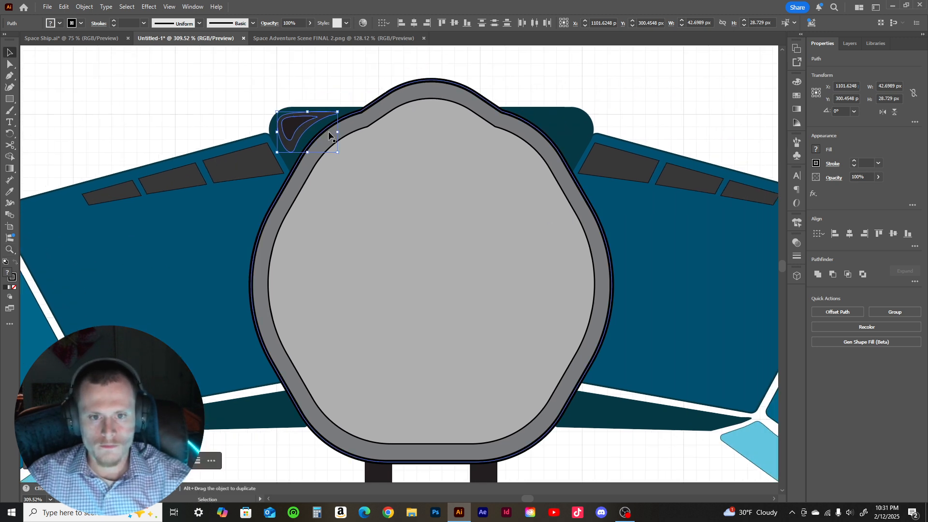
left_click_drag(306, 134, 553, 135)
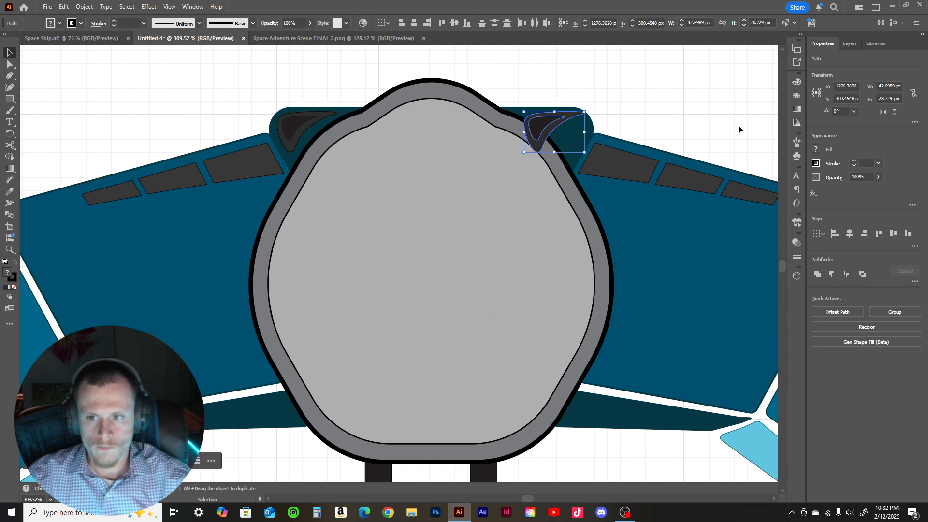
left_click(883, 112)
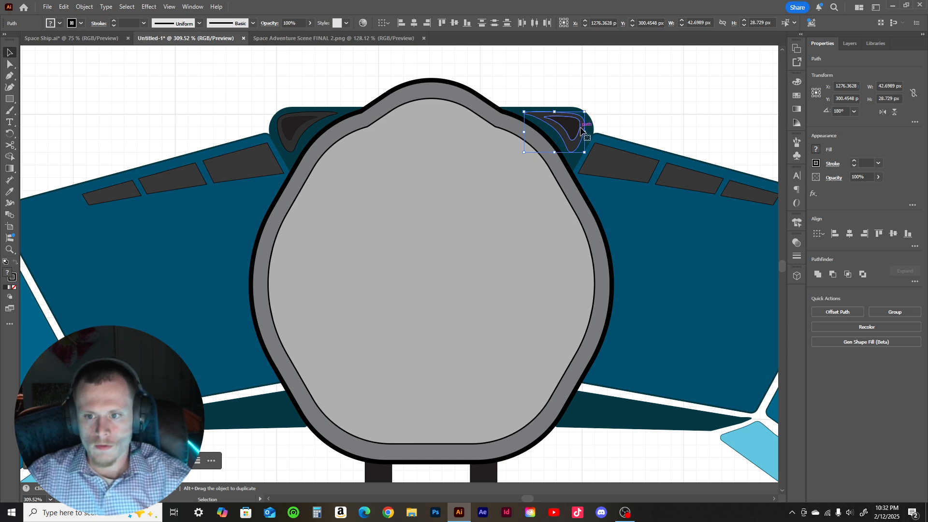
- Try to shift the mirrored curved detail slightly outward to about X 1278.2 px on its teal piece
left_click_drag(581, 131, 583, 130)
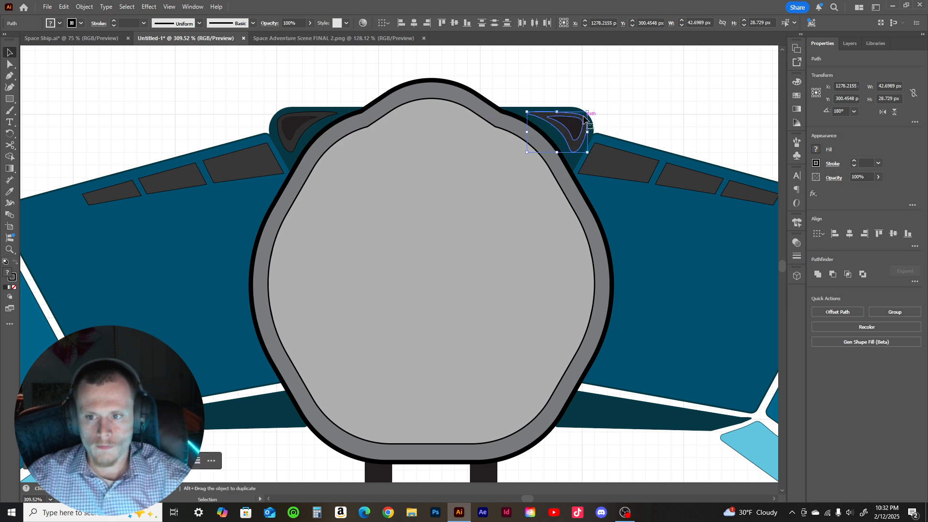
left_click(595, 94)
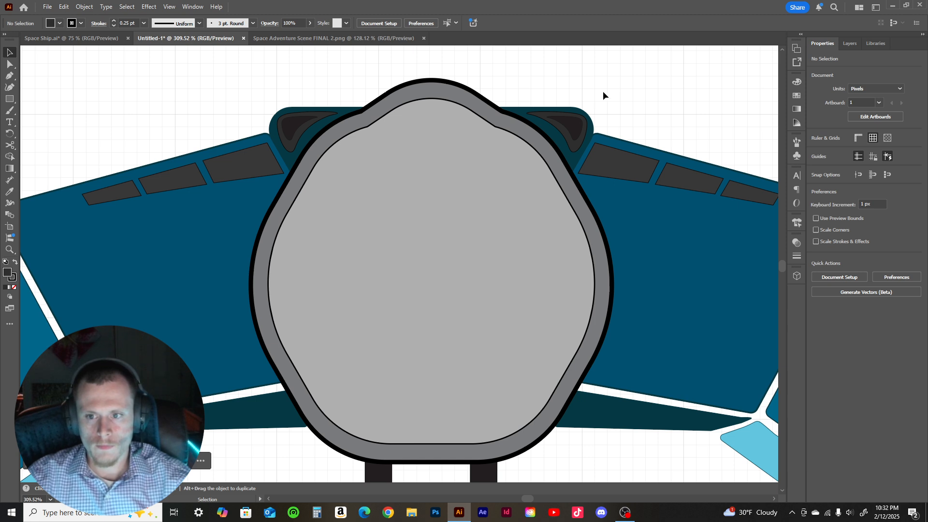
left_click(580, 129)
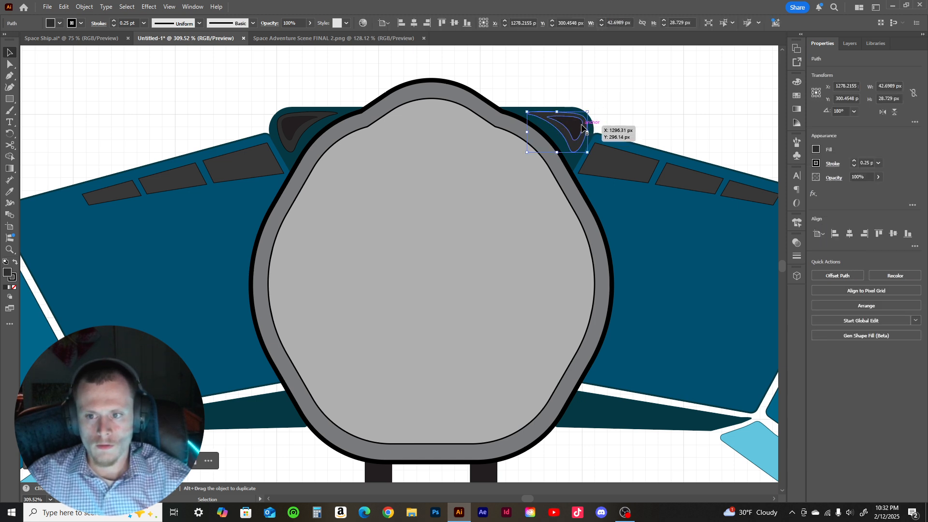
left_click(586, 128, "shift")
- Nudge the mirrored curved detail outward to about X 1277.4 px so it sits evenly on its teal piece
left_click_drag(585, 128, 749, 93)
key("z")
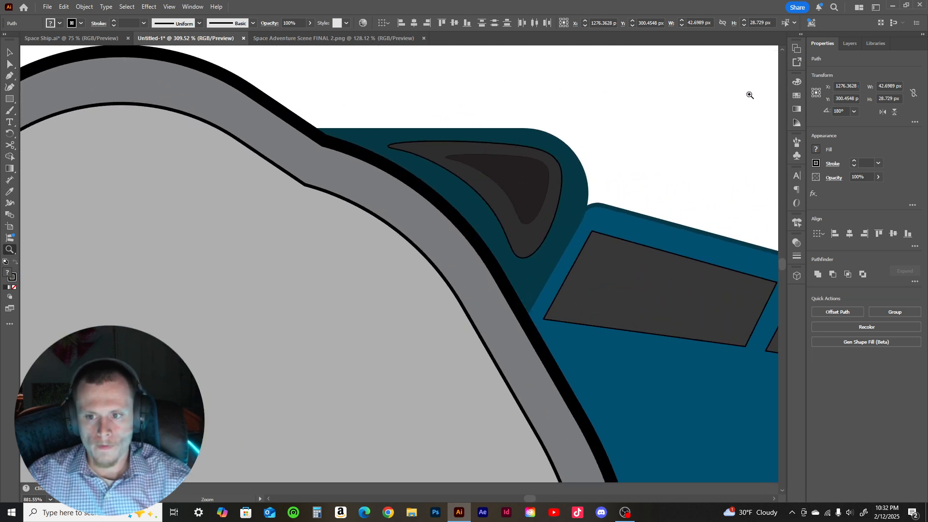
key("v")
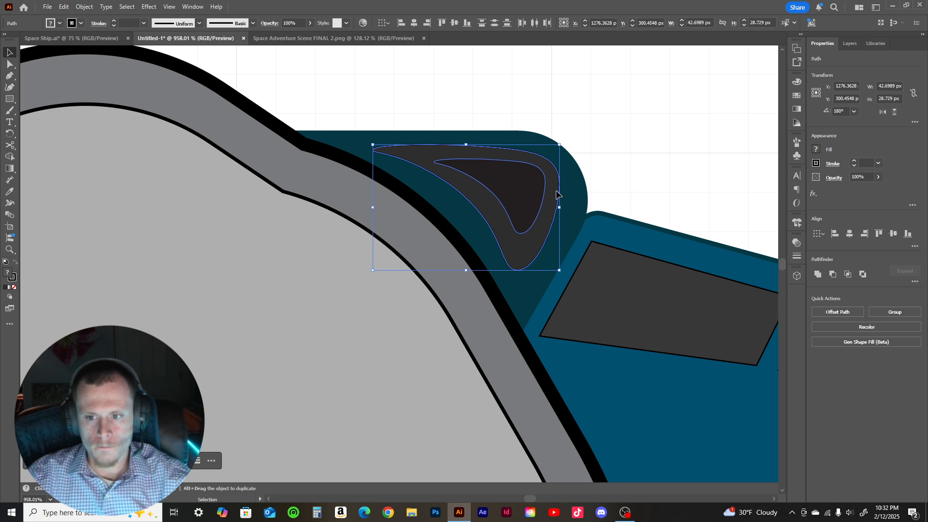
left_click_drag(557, 195, 559, 191)
key("z")
left_click_drag(640, 99, 617, 109)
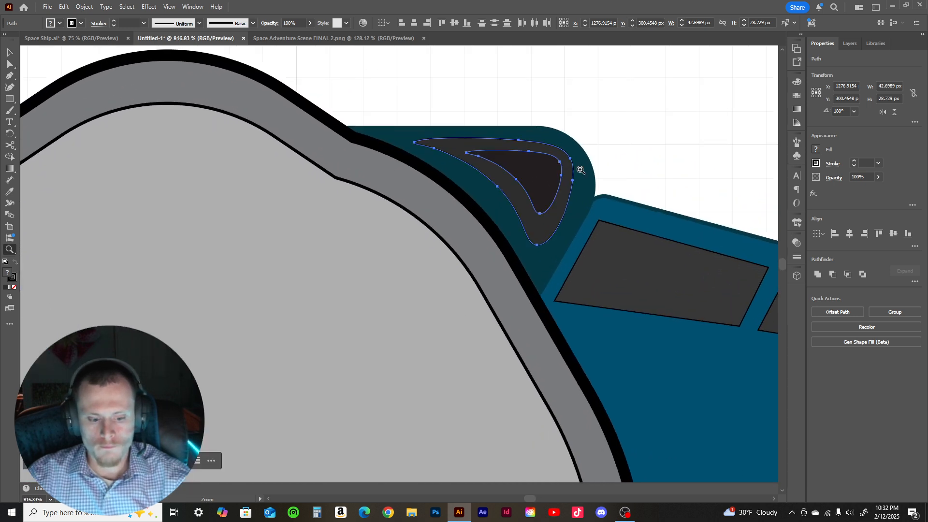
key("ctrl+=")
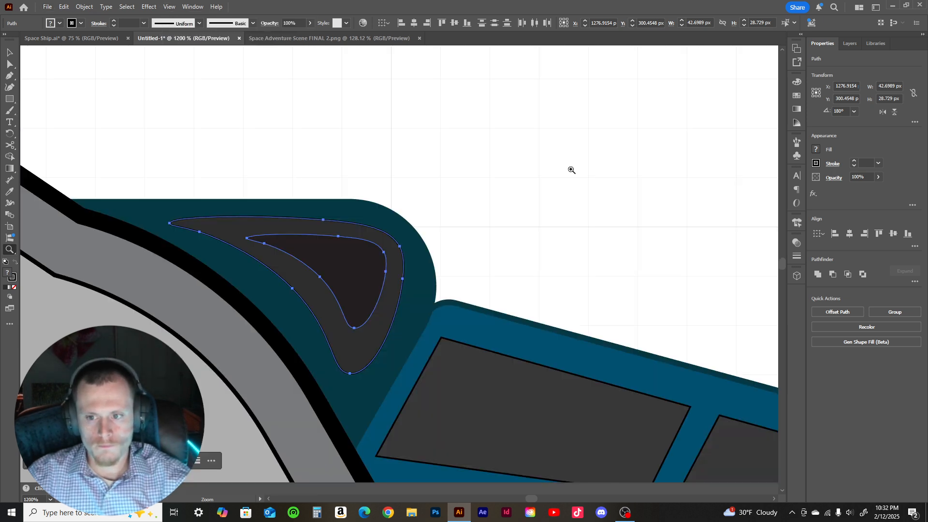
key("v")
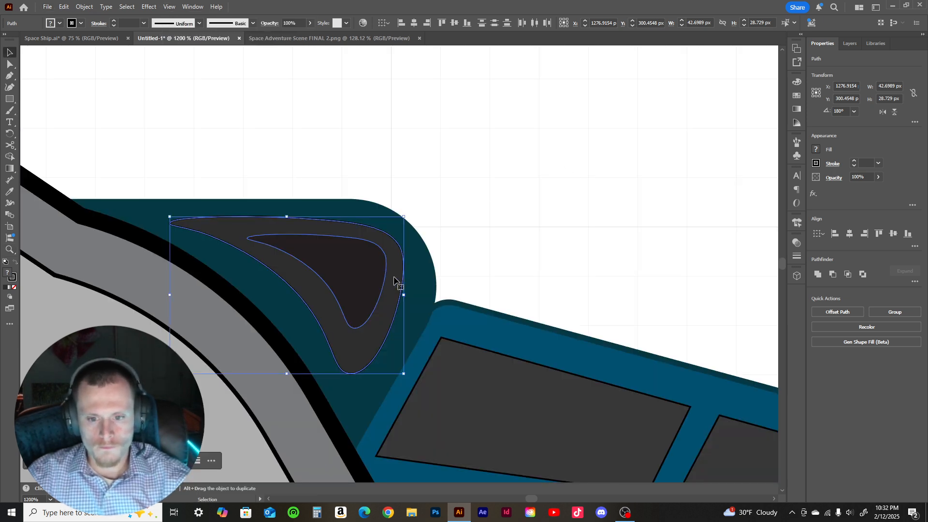
left_click_drag(394, 277, 396, 276)
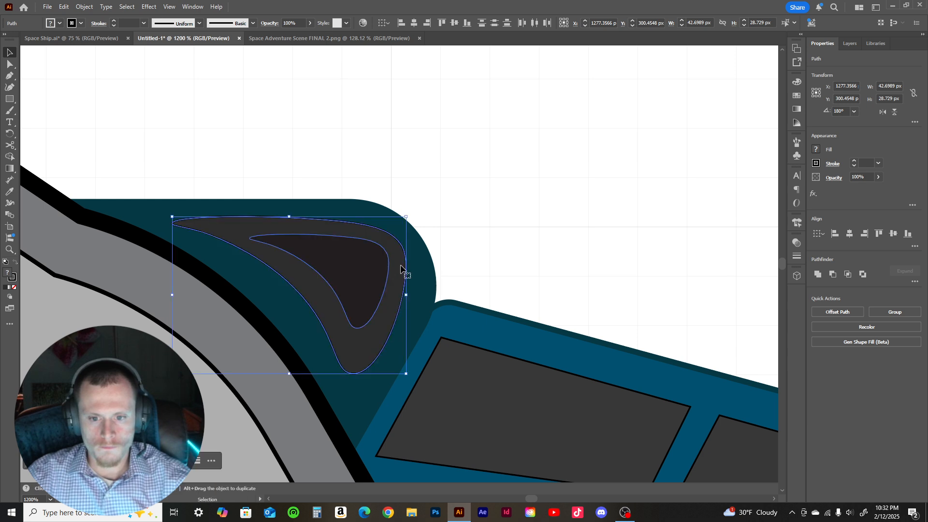
- Select all the spaceship's parts, including both wings and the thrusters, and group them
key("z")
left_click_drag(478, 209, 325, 277)
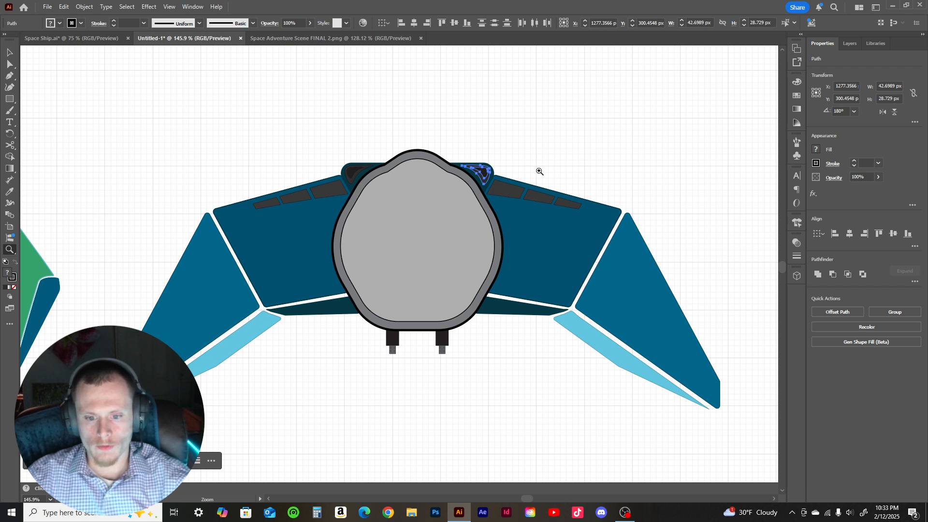
key("v")
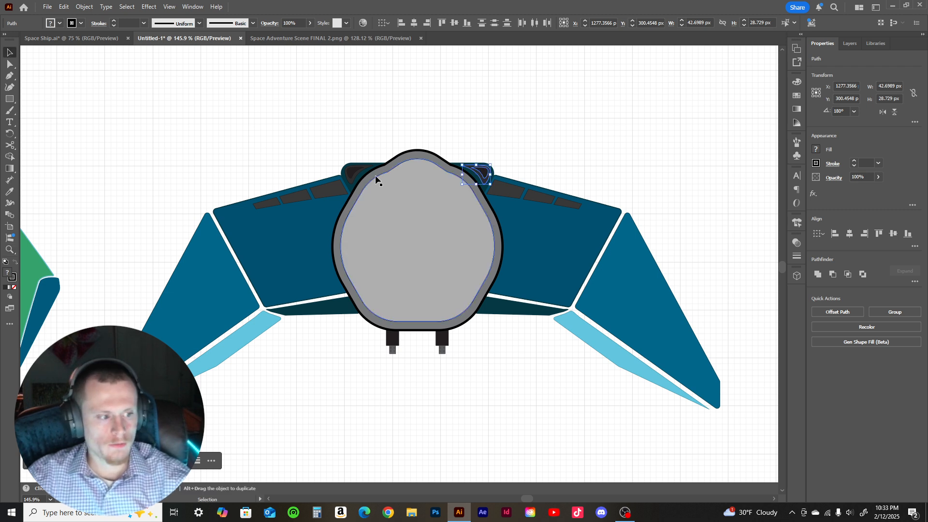
left_click_drag(110, 427, 736, 131)
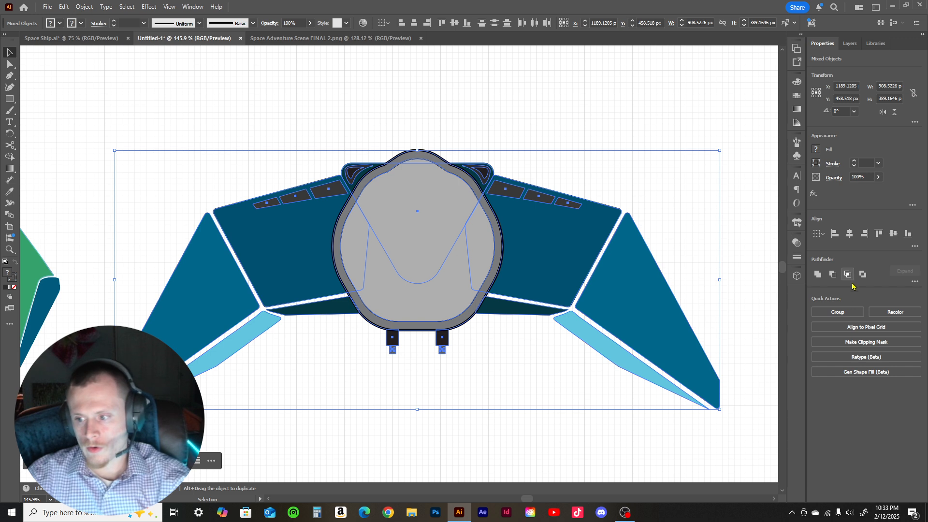
left_click(843, 313)
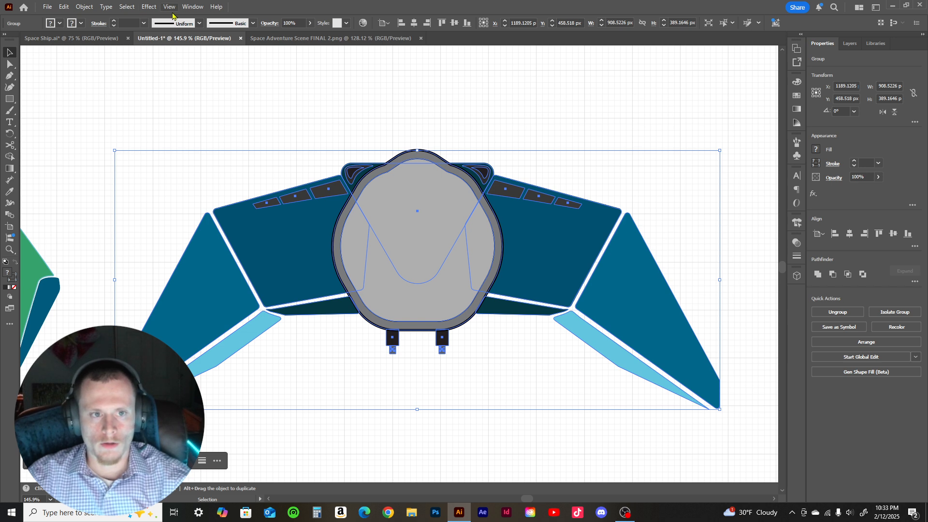
- Apply the Inflate 3D effect to the spaceship group, with the 3D and Materials settings put away at the end
left_click(189, 7)
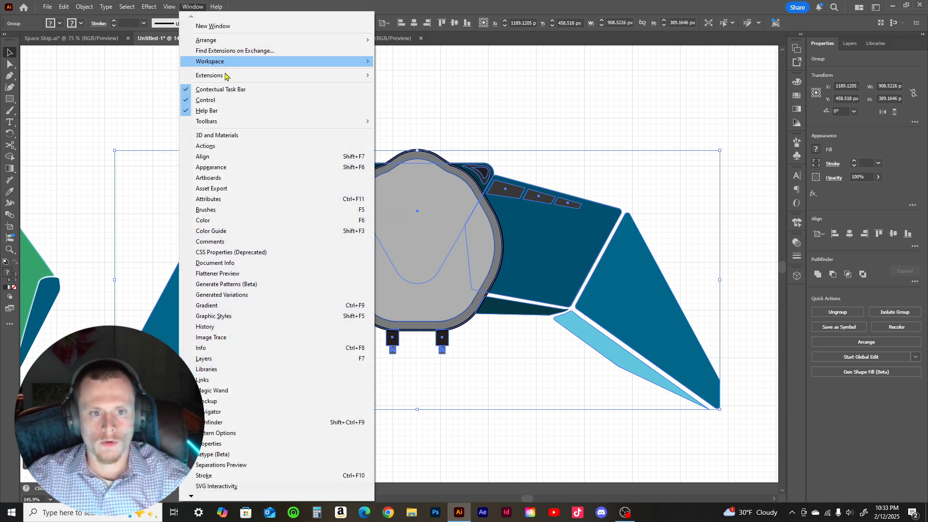
left_click(218, 136)
left_click(797, 277)
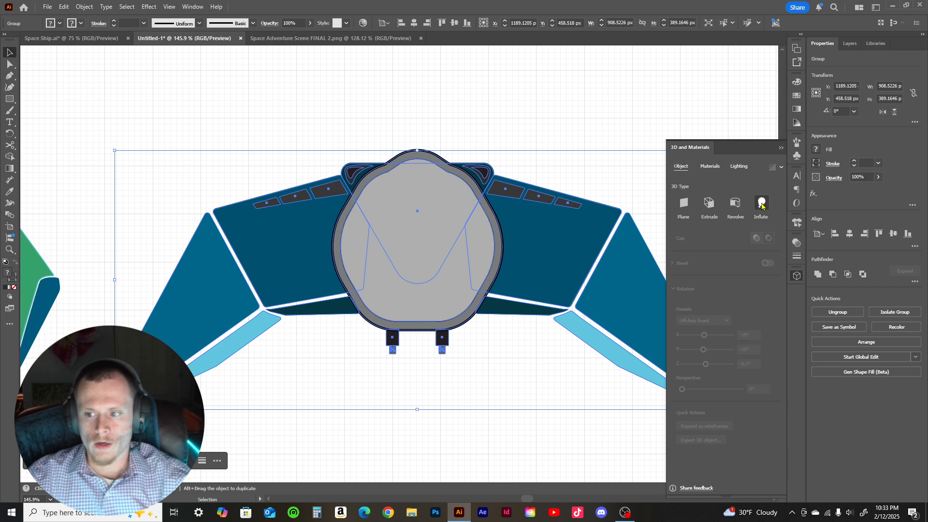
left_click(763, 204)
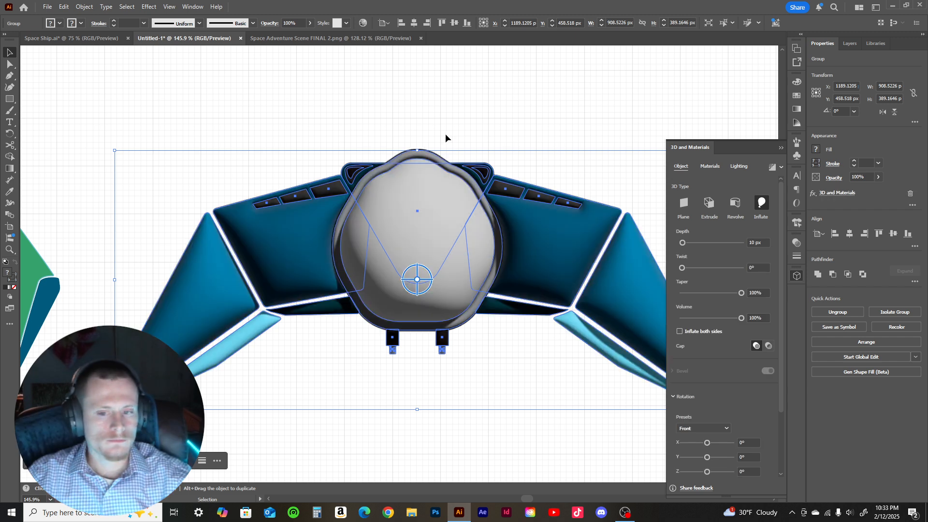
left_click(781, 147)
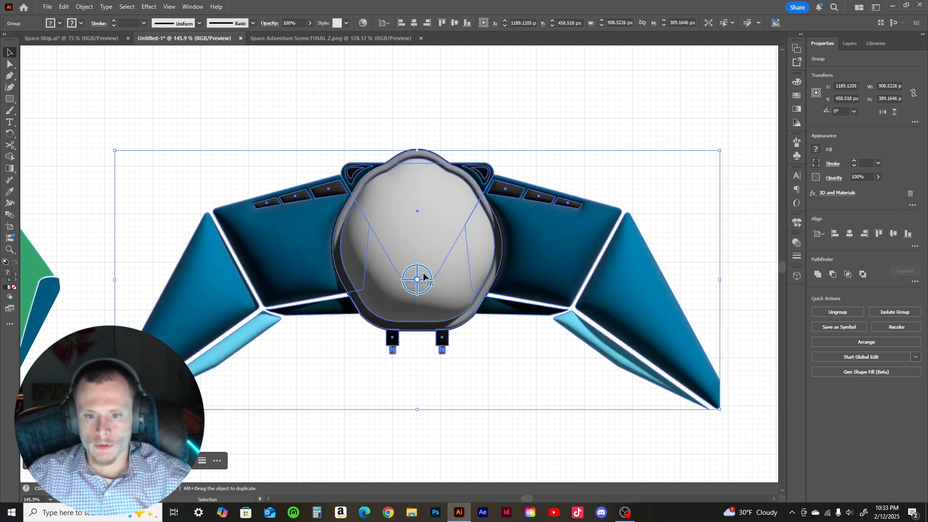
- Tilt the inflated spaceship group in 3D to about 45° in X and -4.5° in Y, and set its inflate volume to 60%
mouse_move(424, 276)
left_mouse_down()
mouse_move(425, 237)
mouse_move(413, 234)
mouse_move(395, 274)
mouse_move(361, 283)
mouse_move(405, 283)
mouse_move(431, 262)
mouse_move(514, 269)
mouse_move(496, 282)
mouse_move(510, 218)
mouse_move(448, 230)
mouse_move(418, 256)
mouse_move(422, 231)
mouse_move(415, 258)
left_mouse_up()
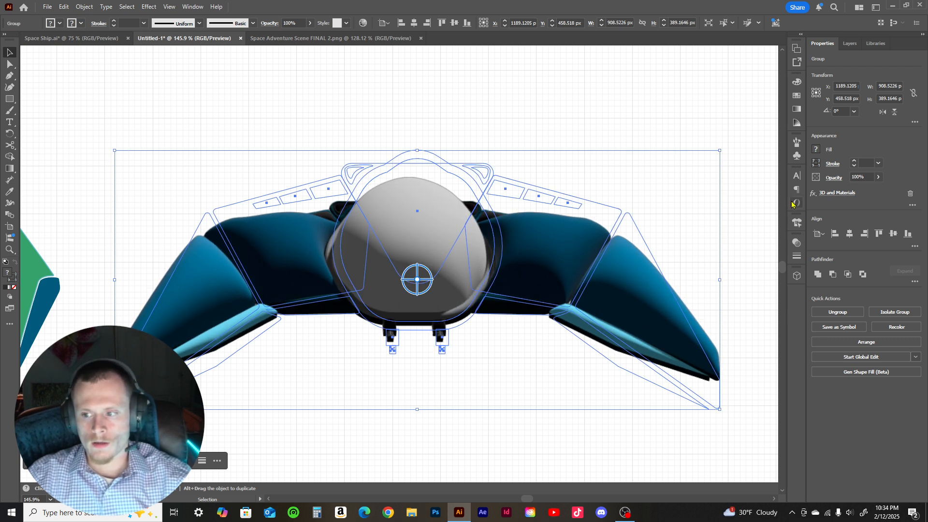
left_click(797, 275)
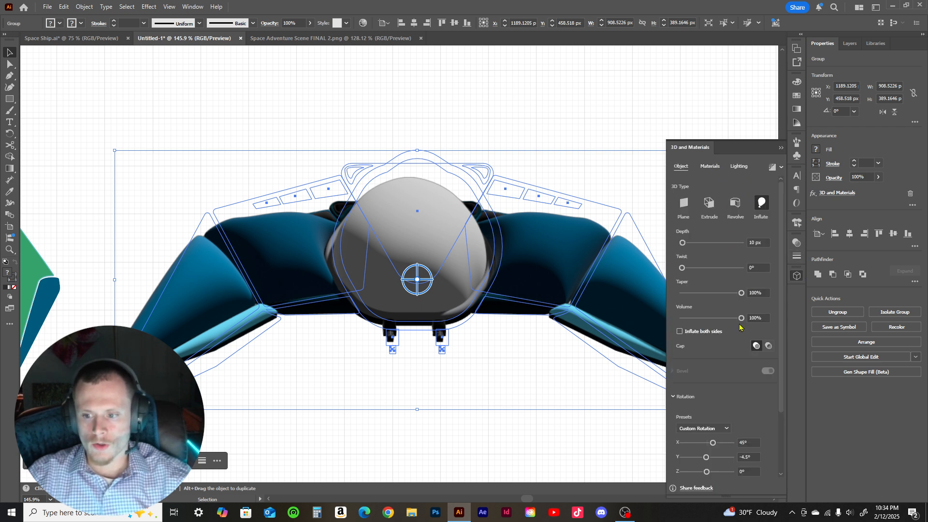
left_click_drag(739, 322, 717, 326)
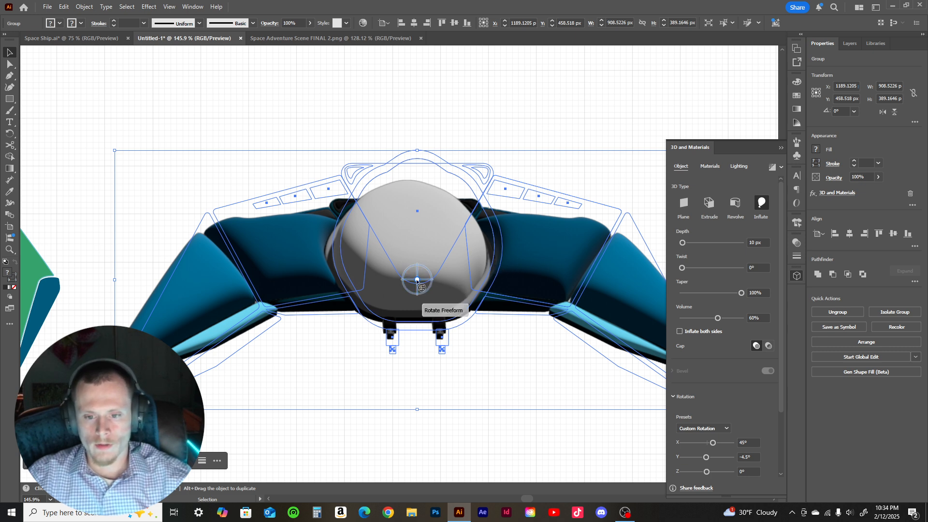
- Inflate the spaceship on both sides with 45% volume and tilt it to about X 56.9°, Y -10.7°, Z 1.2°
mouse_move(415, 277)
left_mouse_down()
mouse_move(414, 265)
mouse_move(409, 273)
mouse_move(422, 275)
mouse_move(426, 295)
mouse_move(419, 280)
left_mouse_up()
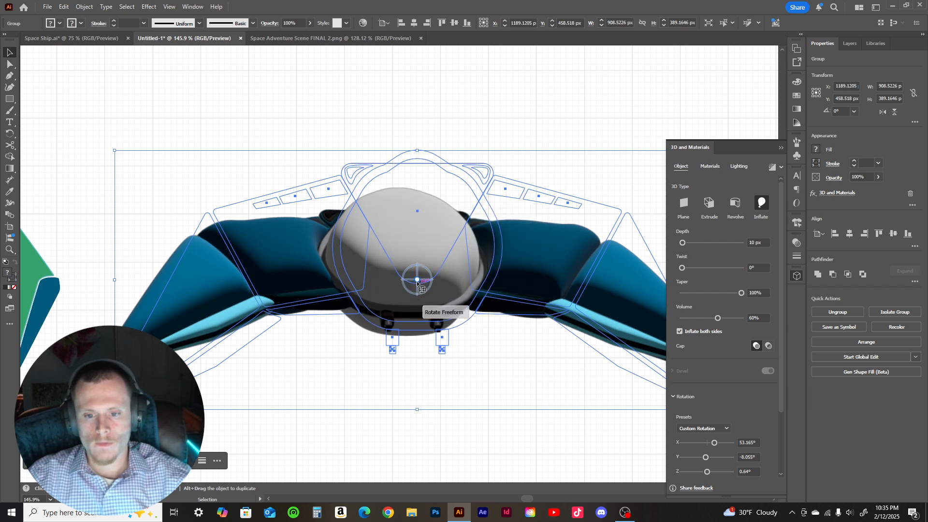
mouse_move(417, 283)
left_mouse_down()
mouse_move(415, 250)
mouse_move(394, 240)
mouse_move(425, 262)
mouse_move(375, 266)
mouse_move(421, 273)
left_mouse_up()
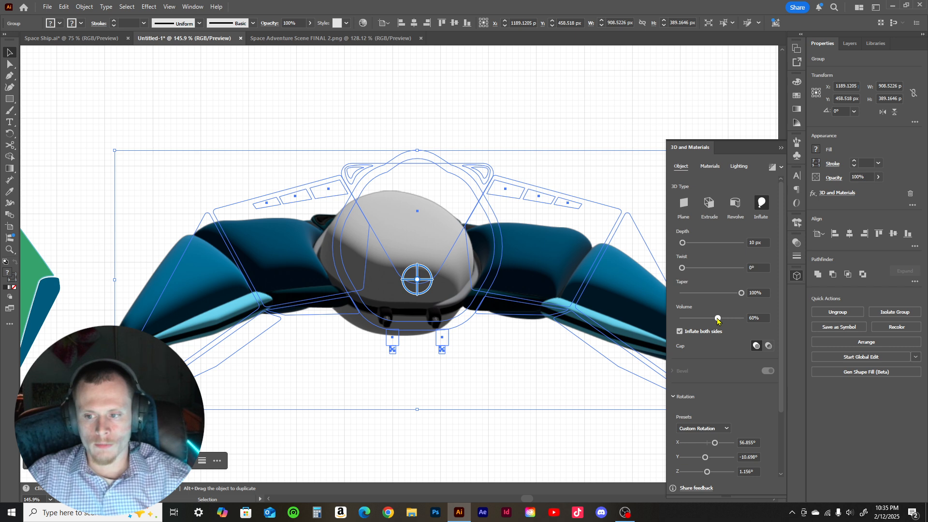
left_click_drag(711, 323, 709, 322)
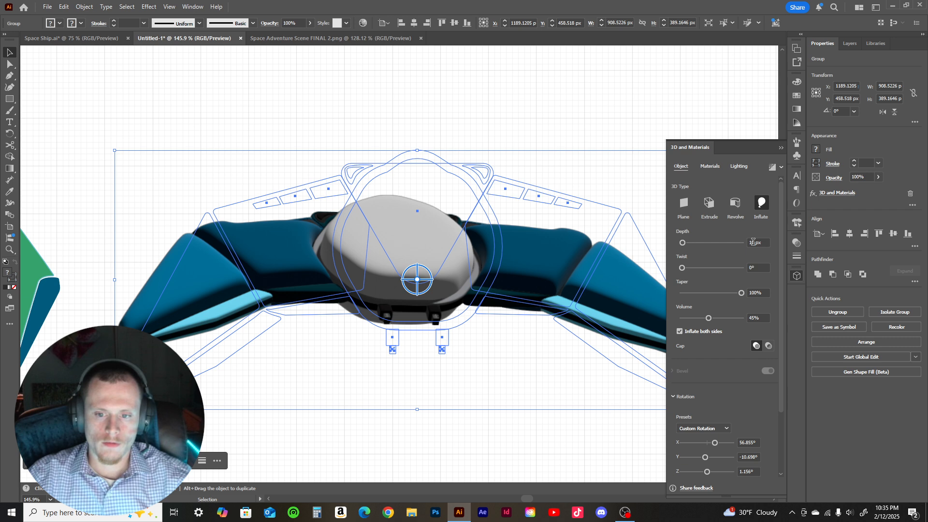
- Set the spaceship's inflate depth to 7.5 px
left_click(753, 243)
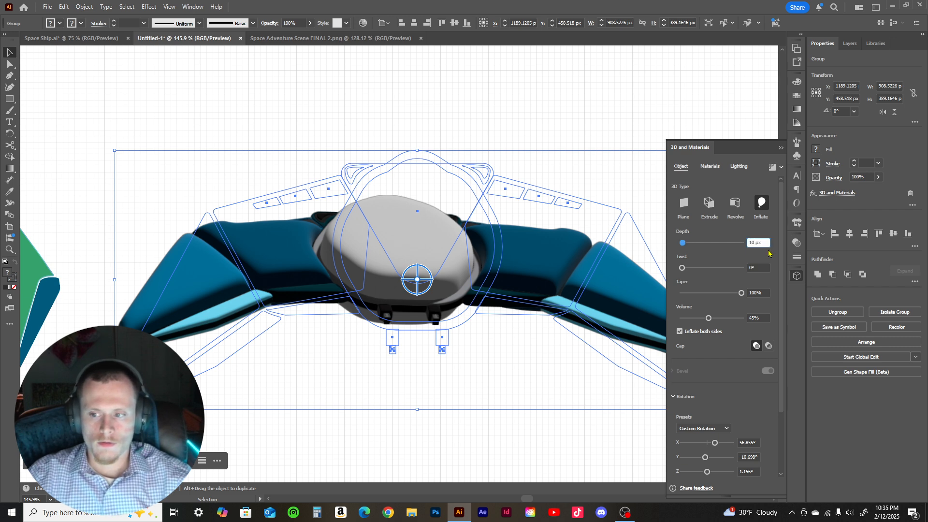
key("BackSpace")
key("BackSpace")
type("7")
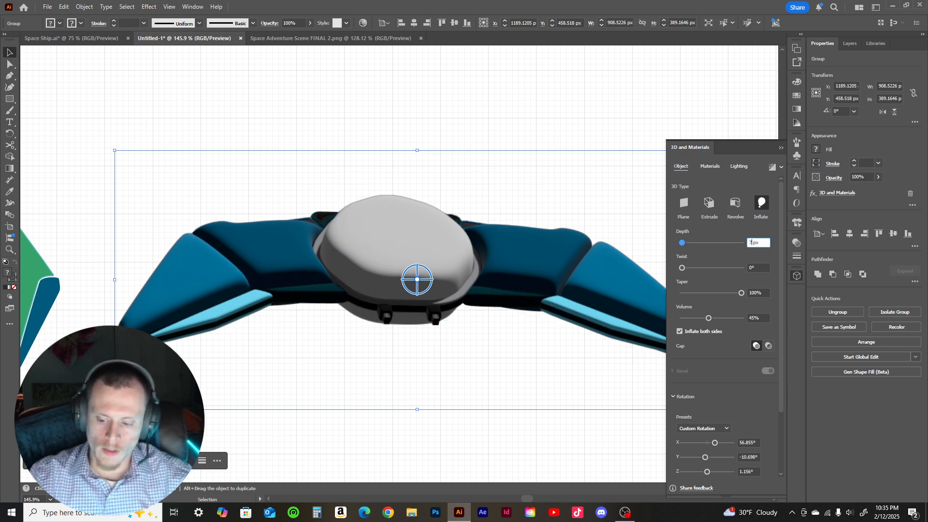
type(".5")
key("Return")
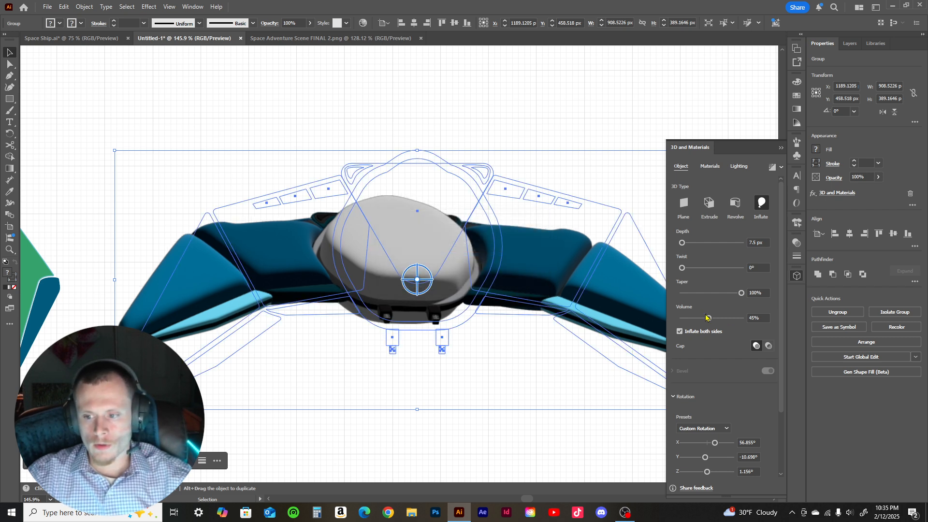
- Set the spaceship's inflate volume to 58%
left_click(751, 318)
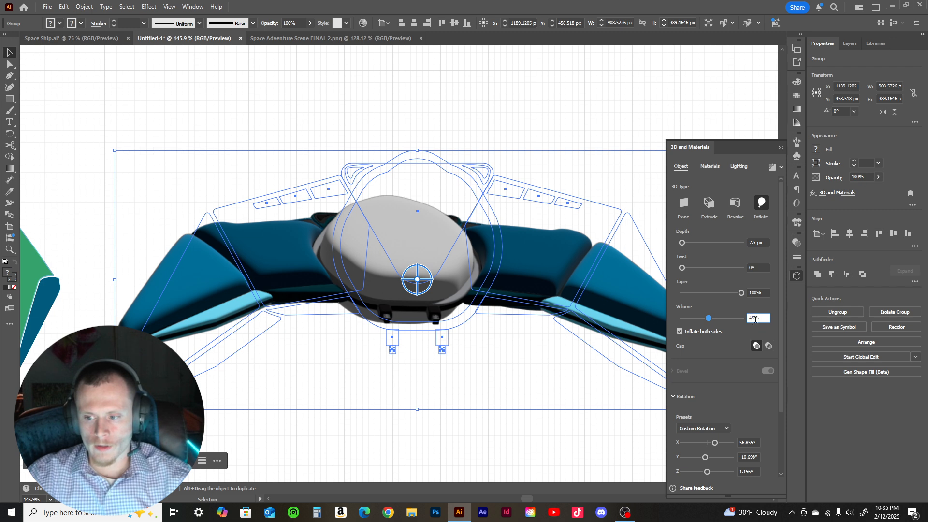
key("BackSpace")
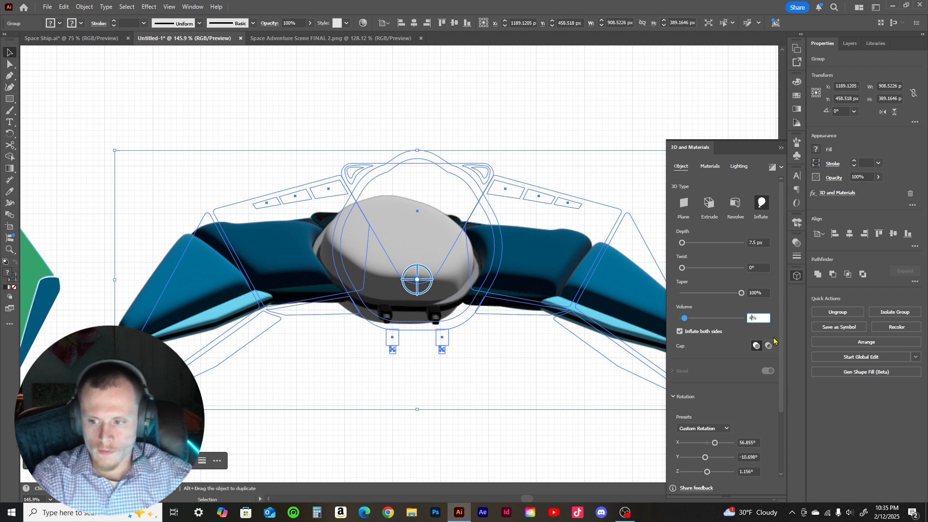
key("BackSpace")
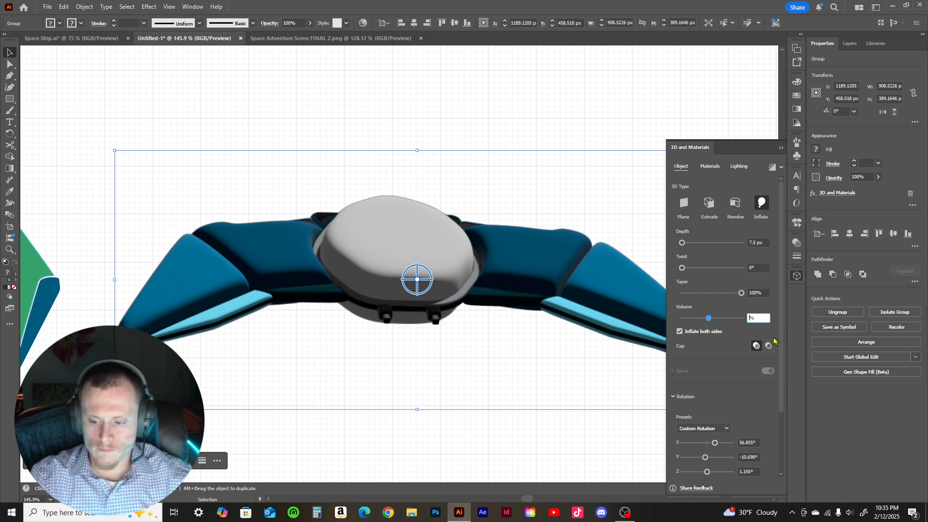
type("5")
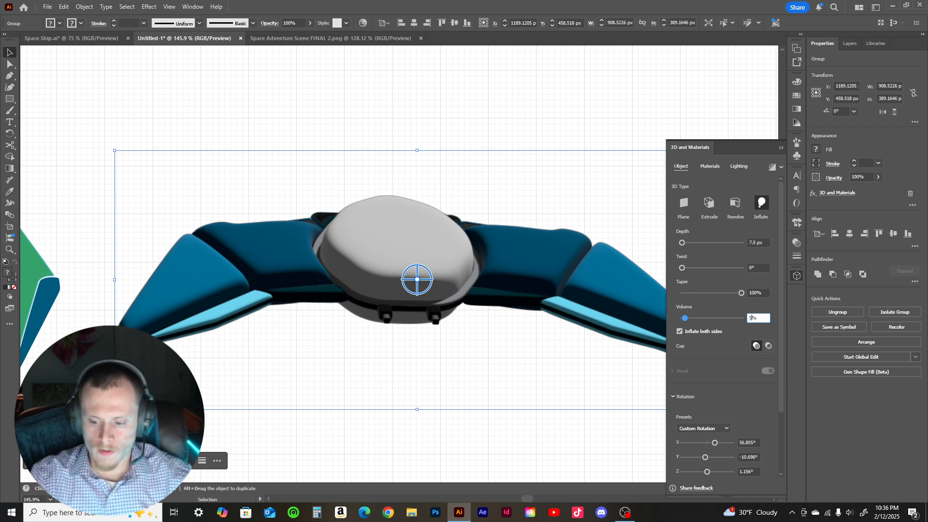
type("8")
key("Return")
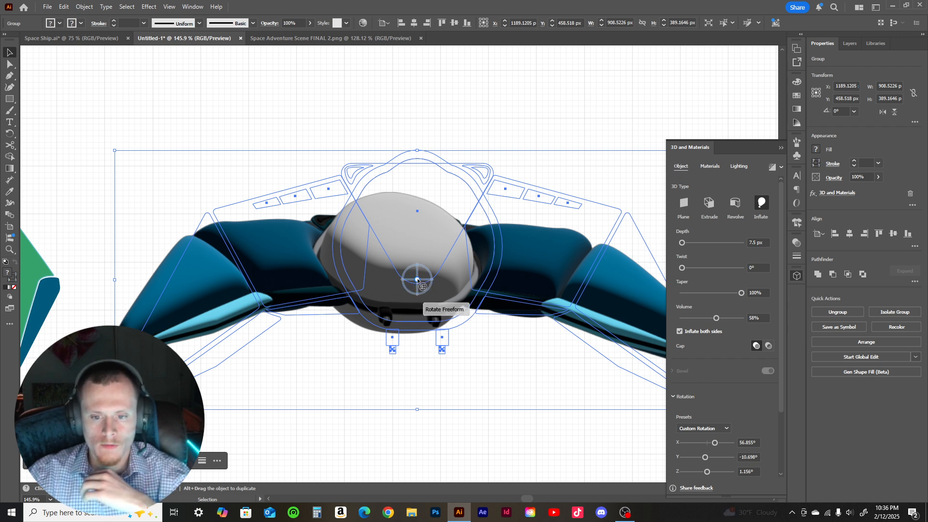
- Turn the spaceship in 3D to about X 54.2°, Y -20° and Z 0.67°
mouse_move(417, 278)
left_mouse_down()
mouse_move(410, 253)
mouse_move(414, 281)
mouse_move(435, 293)
mouse_move(415, 281)
left_mouse_up()
mouse_move(416, 282)
left_mouse_down()
mouse_move(424, 285)
mouse_move(422, 271)
mouse_move(422, 279)
left_mouse_up()
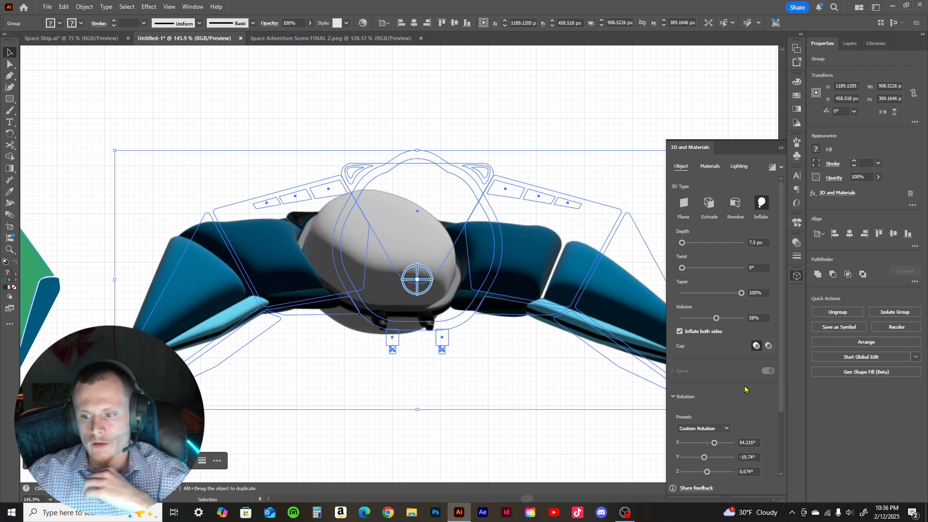
scroll(746, 389, "down", 3)
scroll(752, 379, "down", 1)
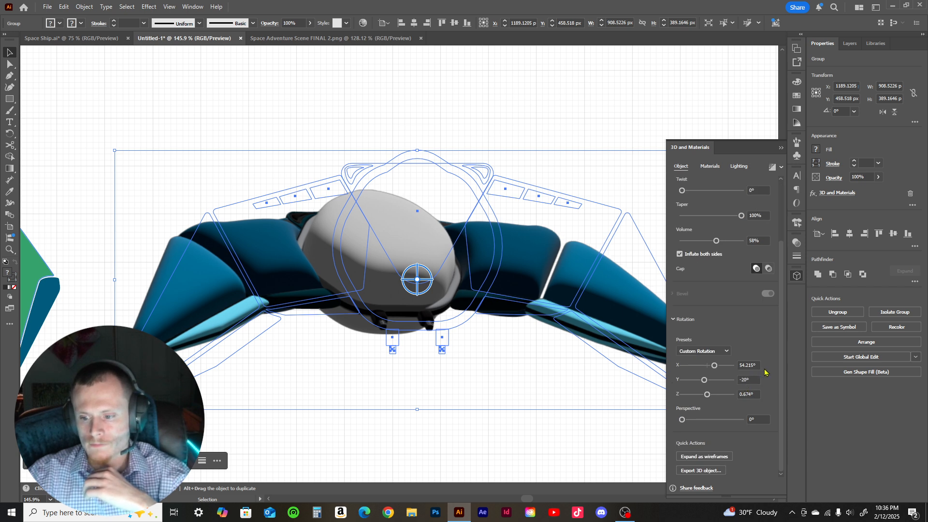
scroll(766, 375, "up", 2)
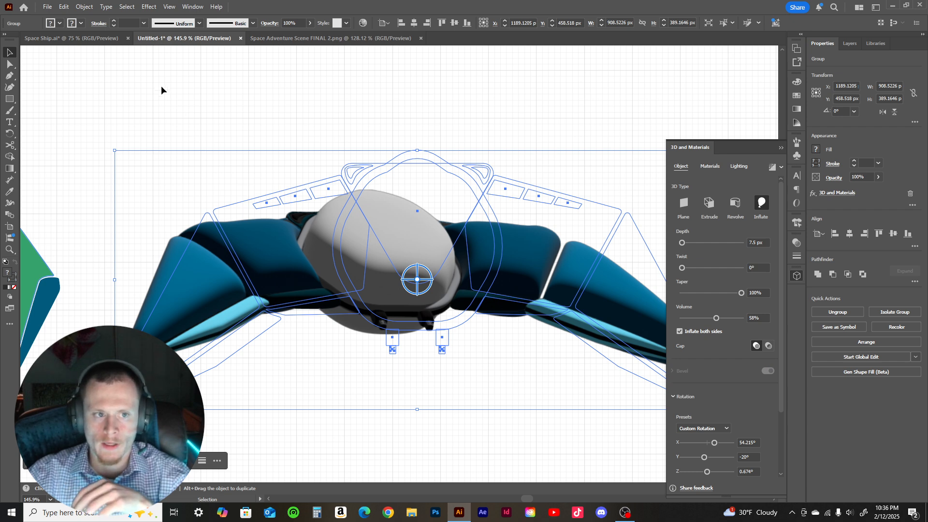
- Examine the 3D ships in the Space Ship.ai battle scene for reference, and return to the Untitled-1 drawing
left_click(101, 39)
left_click(262, 76)
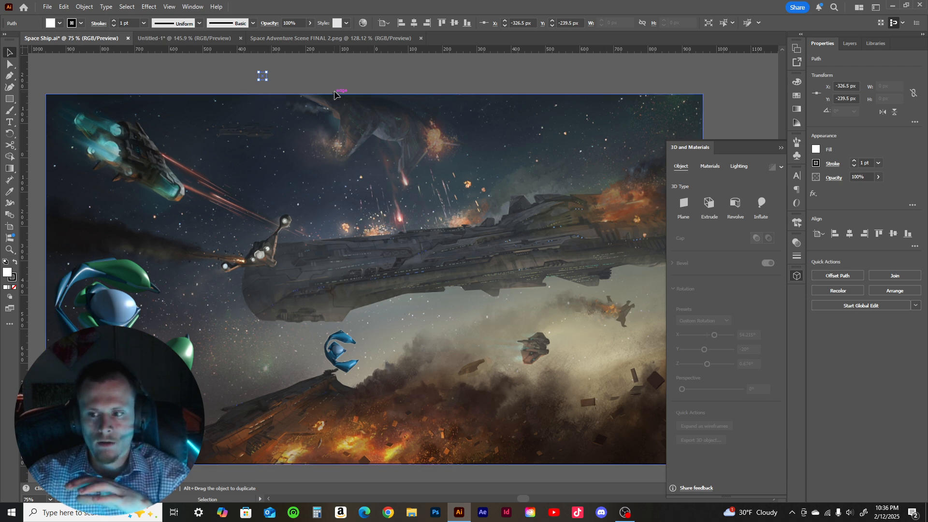
left_click(213, 39)
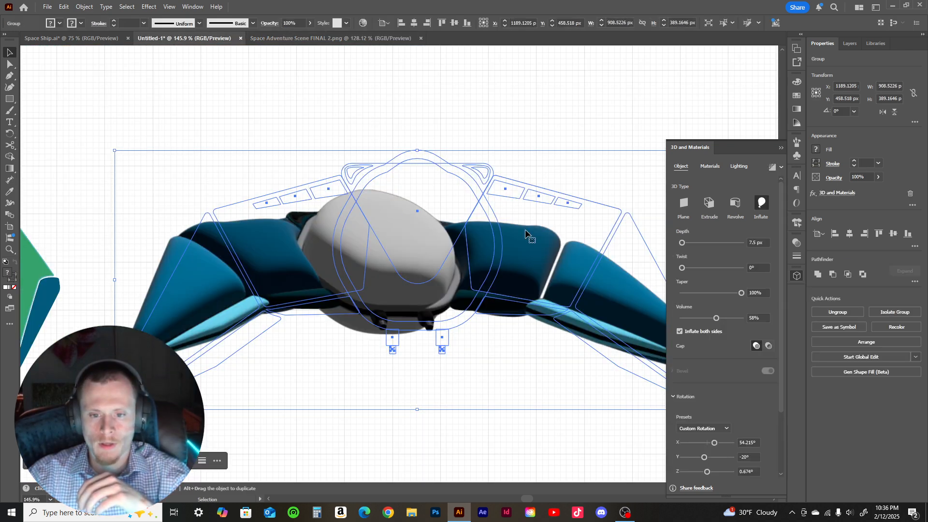
- Set the metallic value of the spaceship's default material to about 0.95
key("z")
left_click_drag(583, 190, 541, 203)
scroll(573, 206, "right", 3)
key("v")
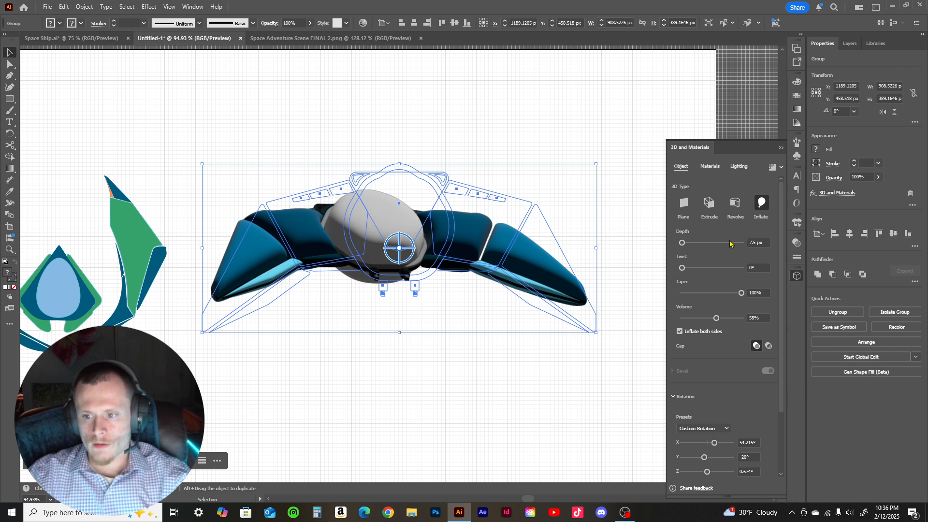
left_click(711, 167)
scroll(739, 225, "down", 4)
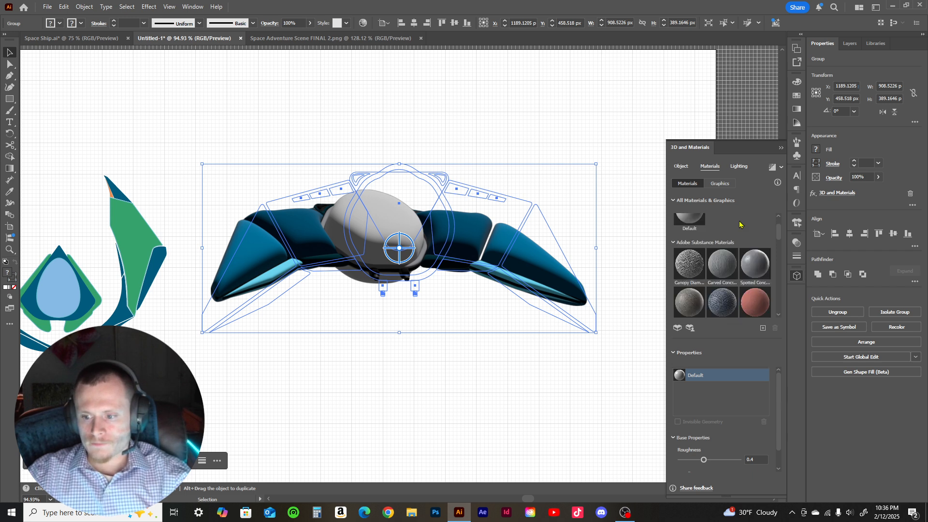
scroll(749, 377, "down", 1)
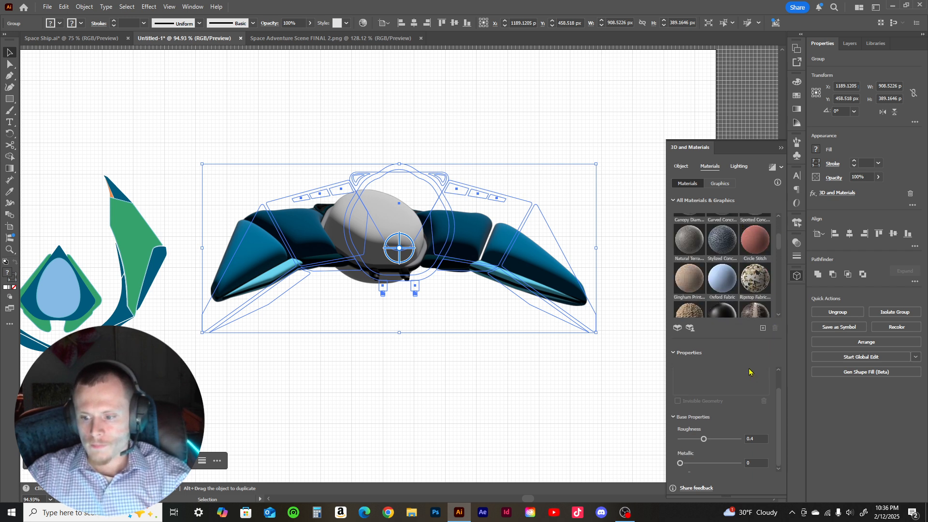
left_click_drag(683, 464, 738, 467)
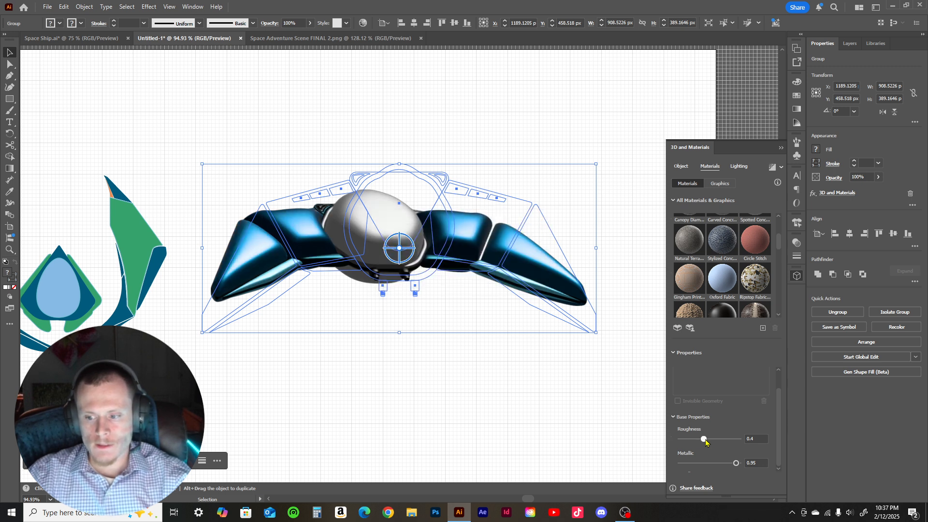
- Try low and high roughness values on the spaceship's material and settle on 0.75
left_click_drag(705, 443, 692, 444)
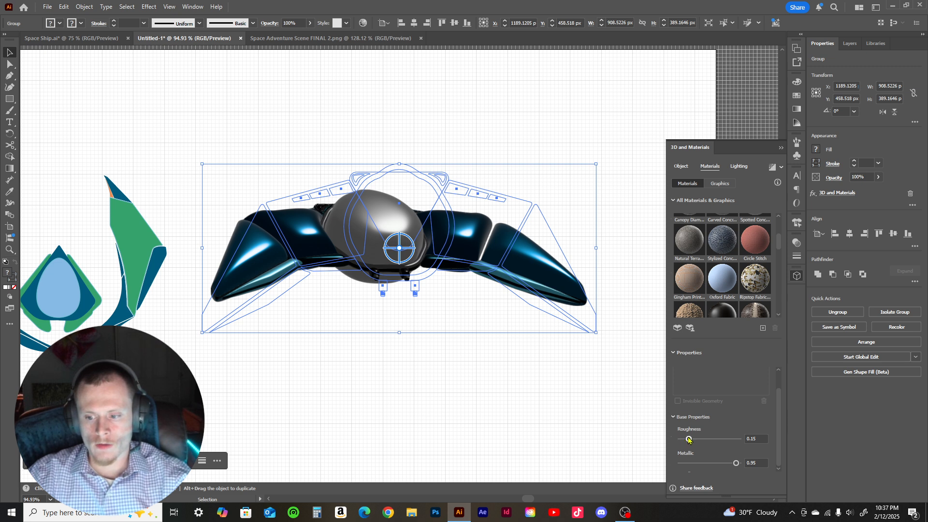
left_click_drag(688, 440, 724, 442)
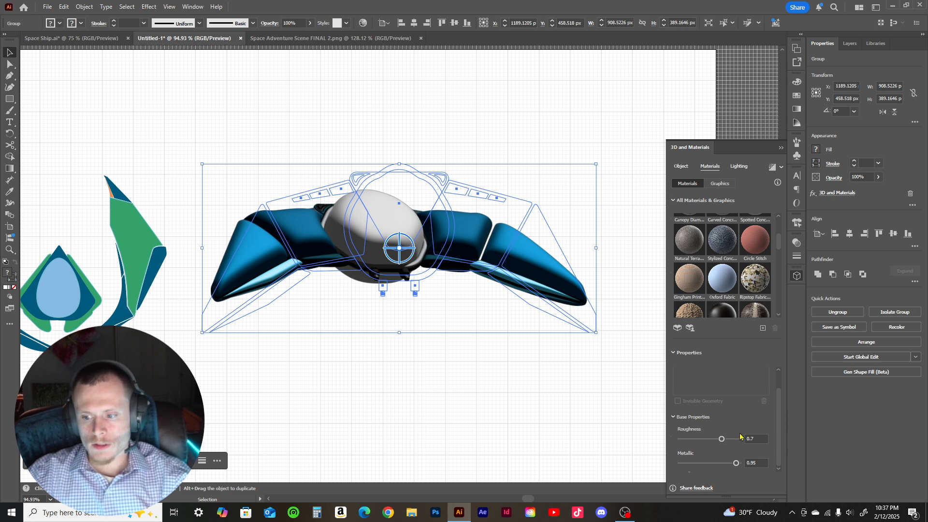
left_click_drag(722, 439, 725, 440)
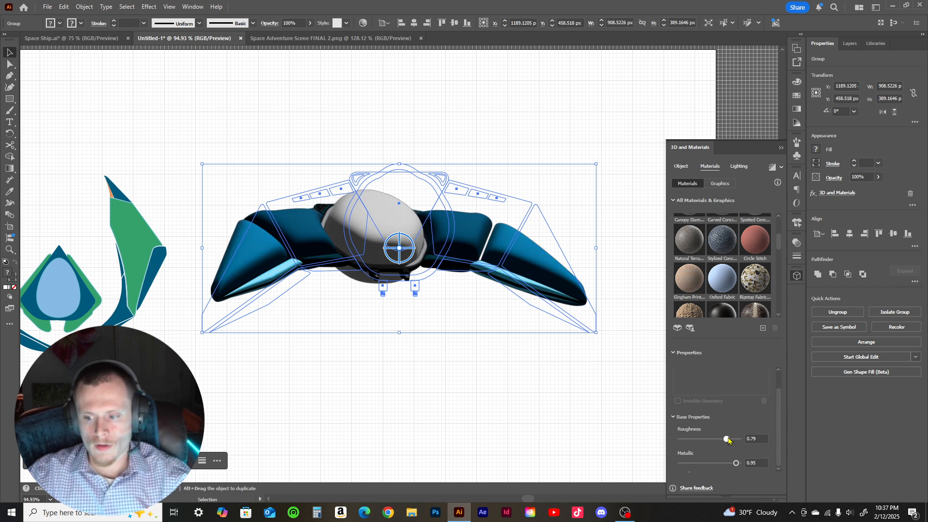
left_click_drag(726, 441, 724, 442)
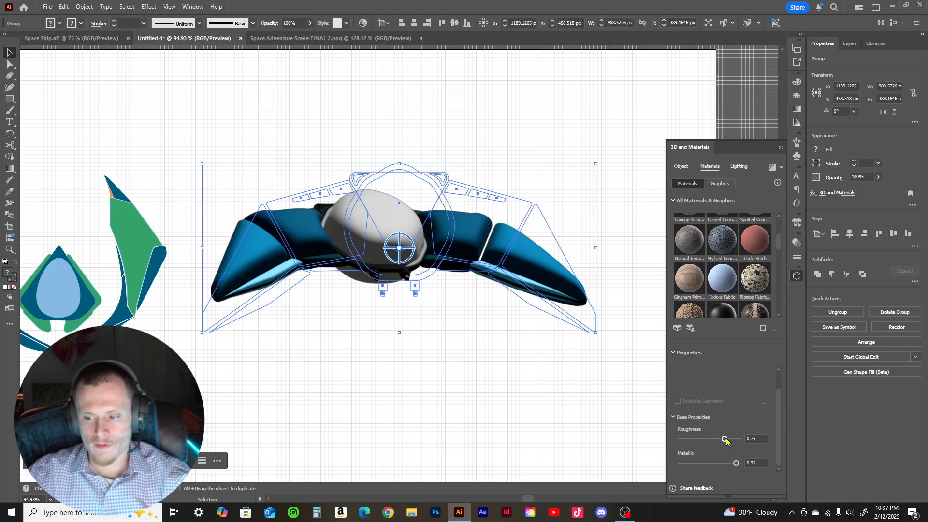
- Try the Diffuse and Top Left lighting presets on the spaceship, and settle on the Right preset
left_click(720, 184)
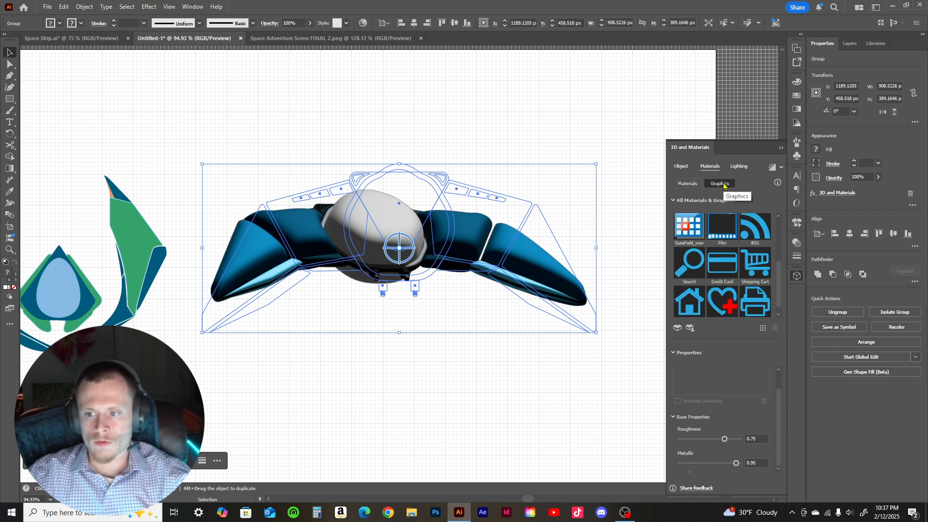
left_click(744, 170)
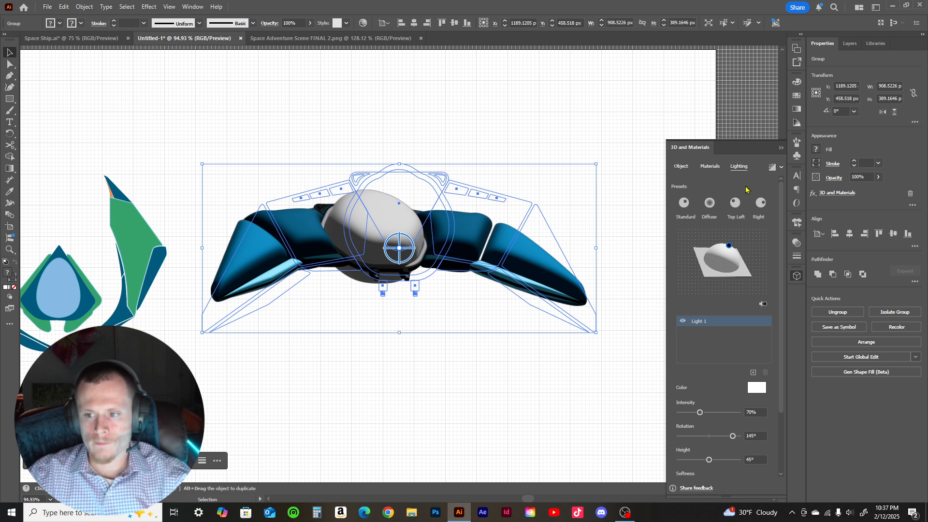
left_click(709, 203)
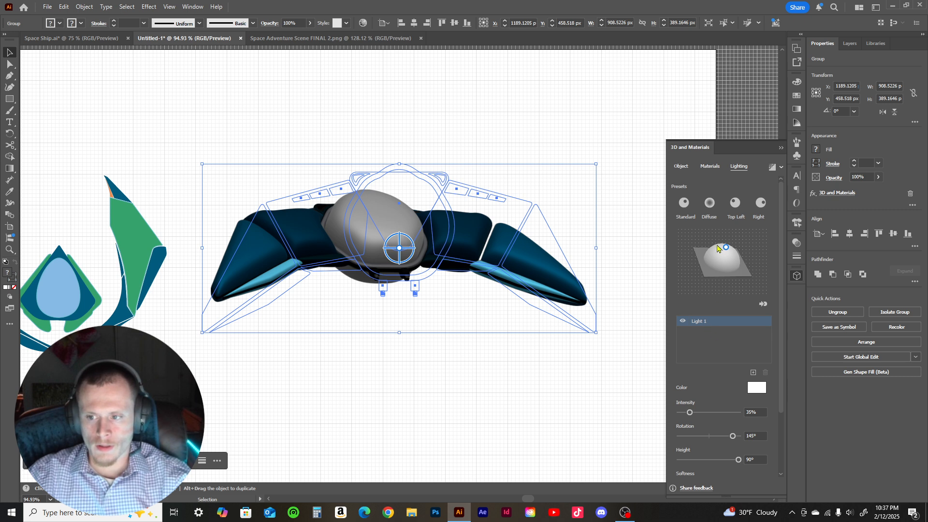
left_click(733, 204)
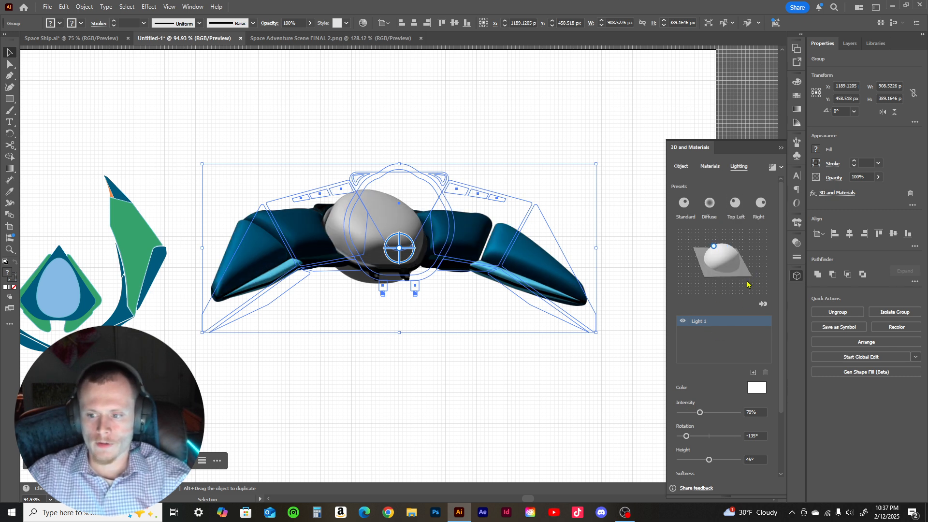
left_click(762, 204)
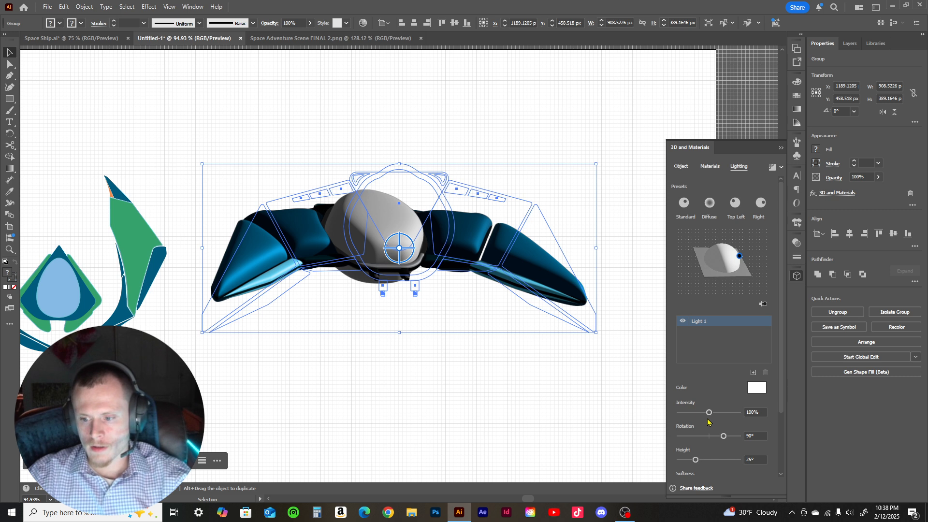
- Set the spaceship light's intensity to 150%, its rotation to -86° and its height to 20°
left_click_drag(709, 414, 718, 414)
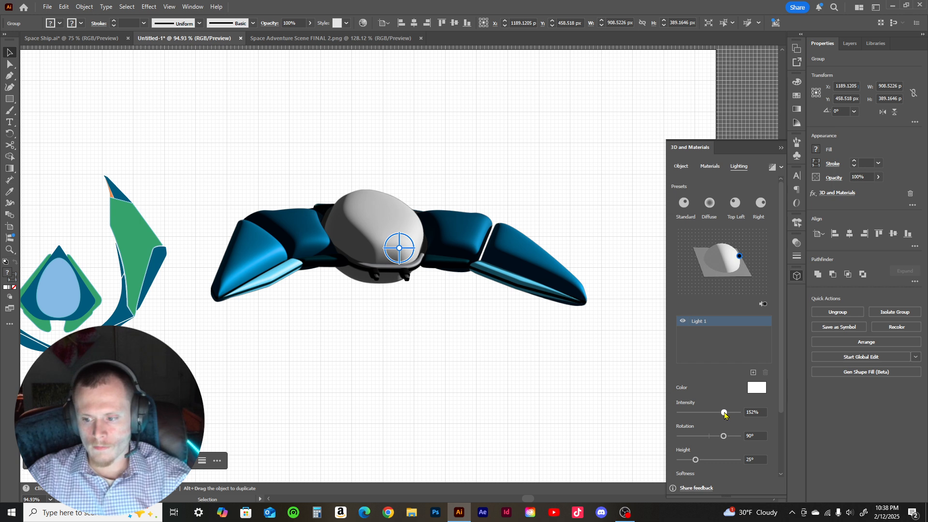
left_click_drag(725, 414, 697, 442)
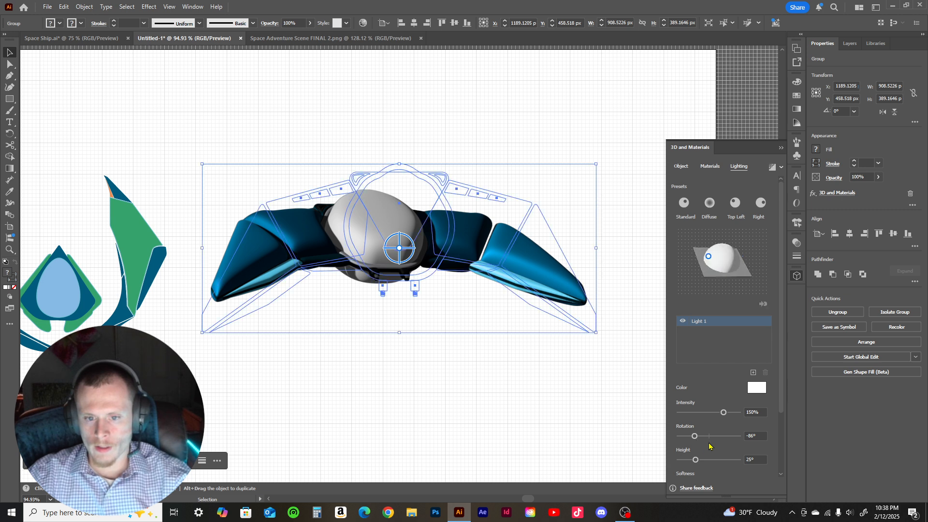
left_click_drag(697, 463, 694, 464)
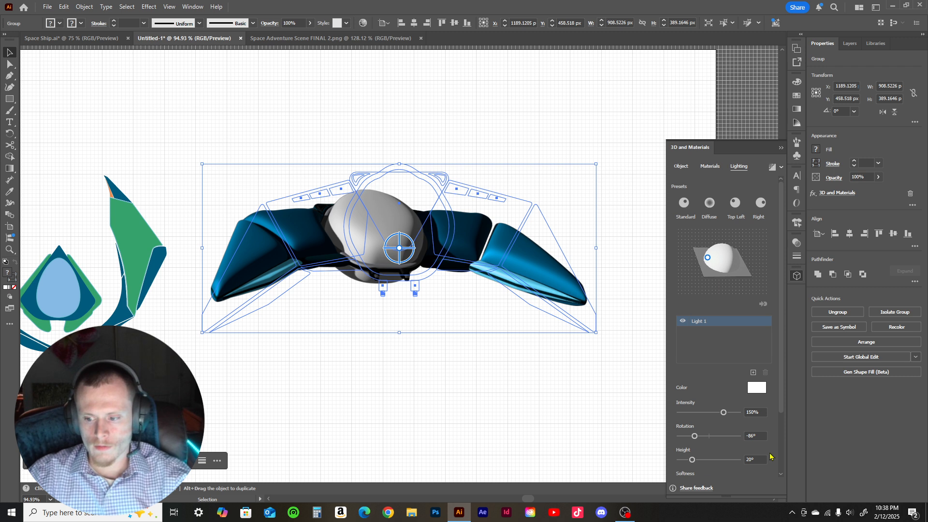
- Set the spaceship light's softness to 56% and the ambient light intensity to 80%
scroll(770, 456, "down", 3)
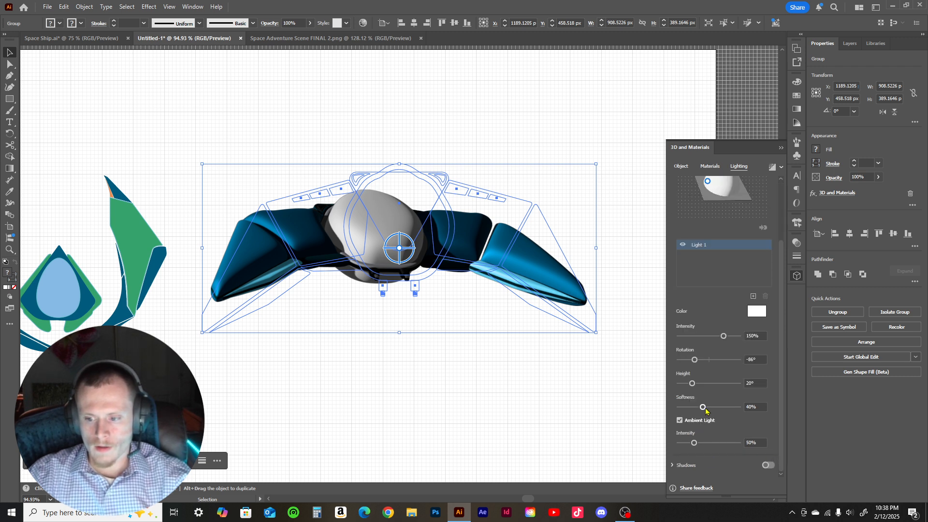
left_click_drag(704, 407, 716, 411)
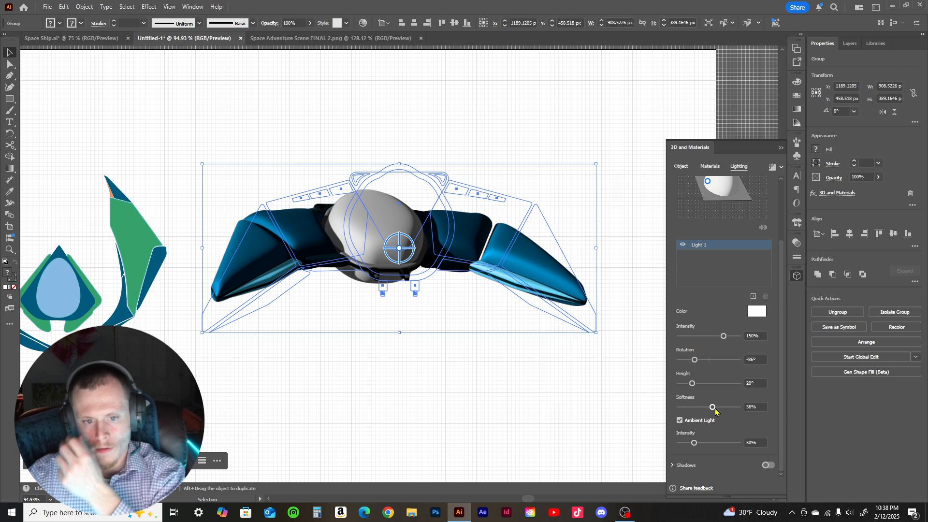
left_click_drag(694, 442, 708, 444)
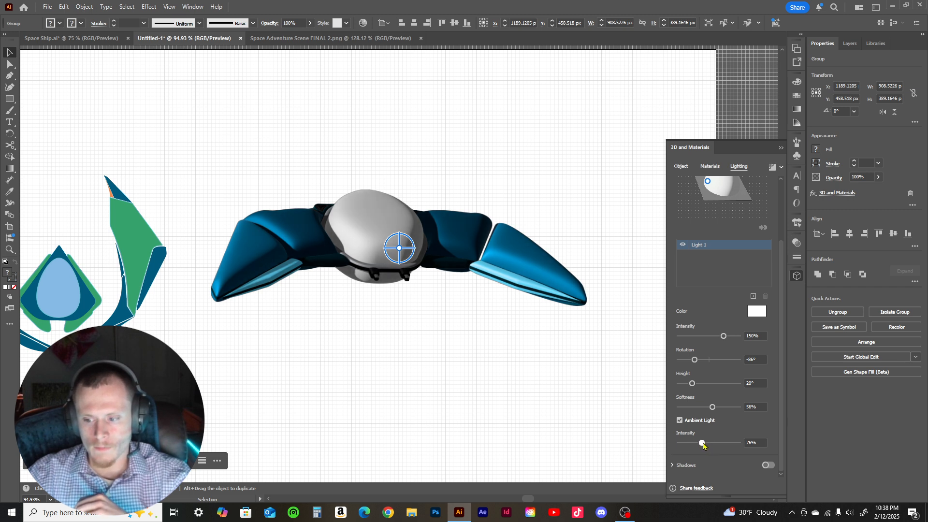
left_click_drag(703, 445, 705, 444)
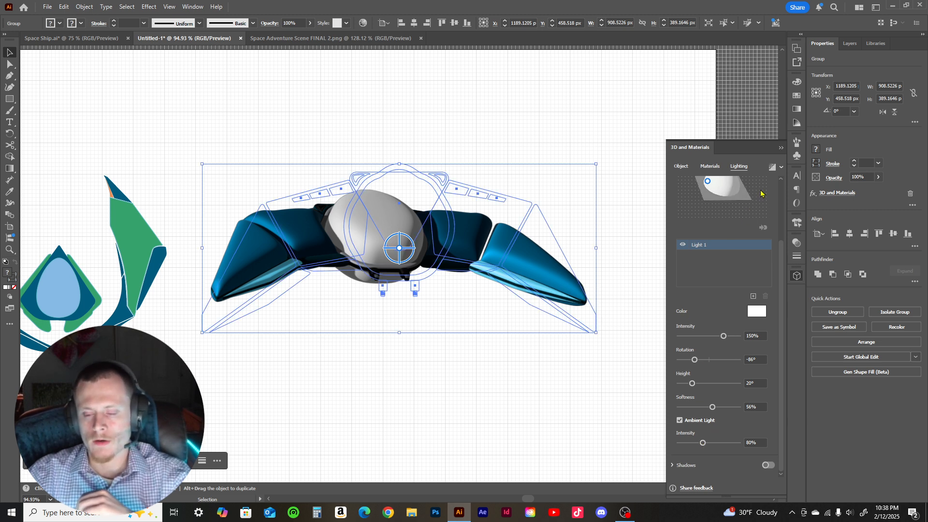
- Enable ray tracing for the spaceship and render it at low quality with noise reduction
left_click(781, 167)
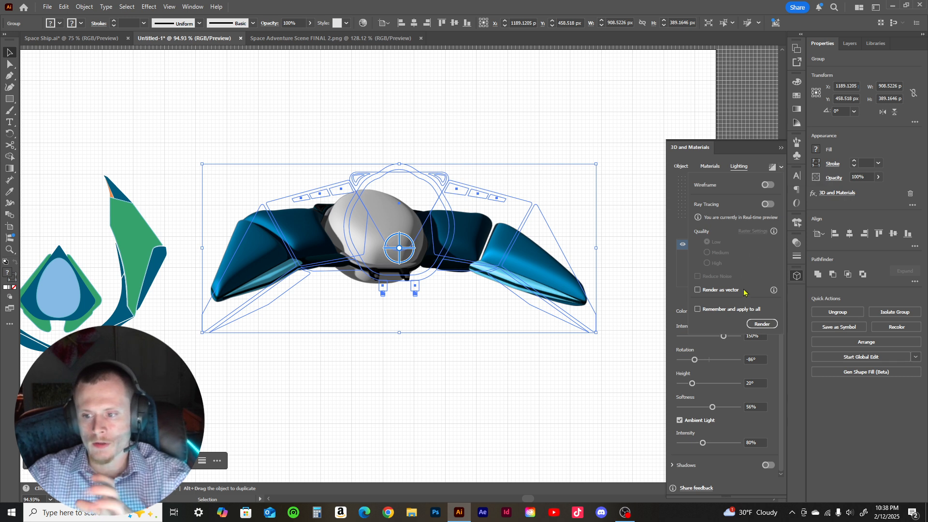
left_click(771, 205)
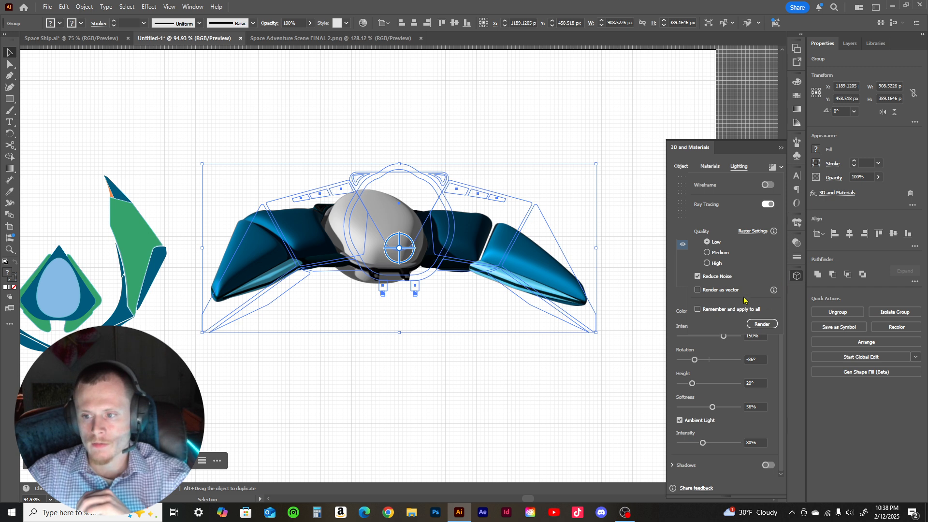
left_click(762, 324)
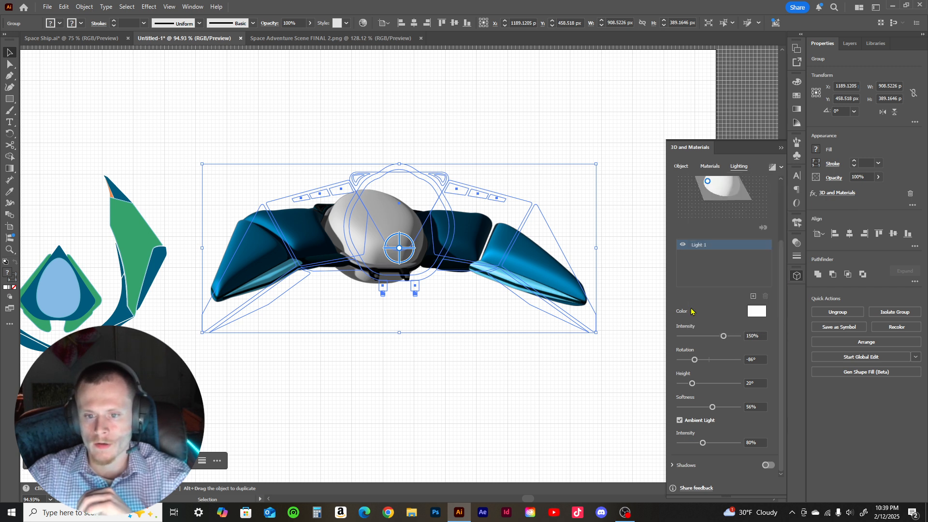
left_click(781, 149)
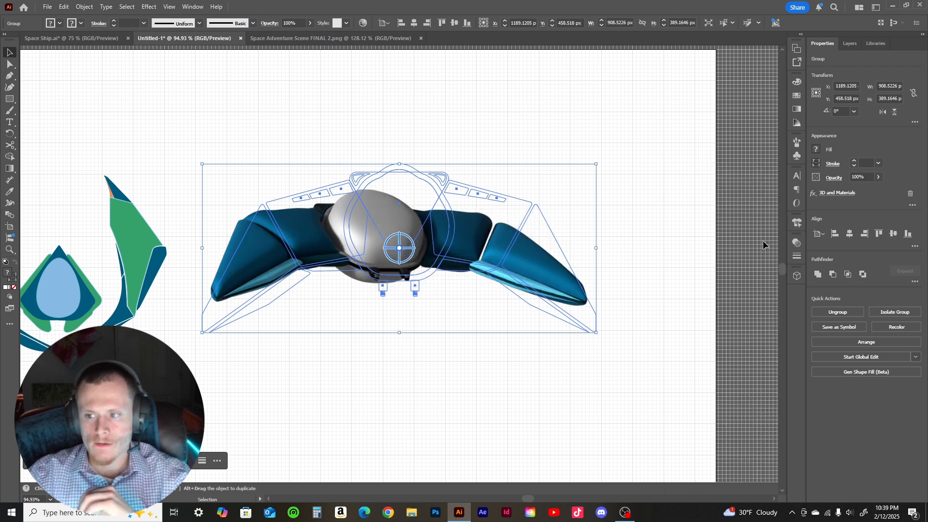
left_click(797, 276)
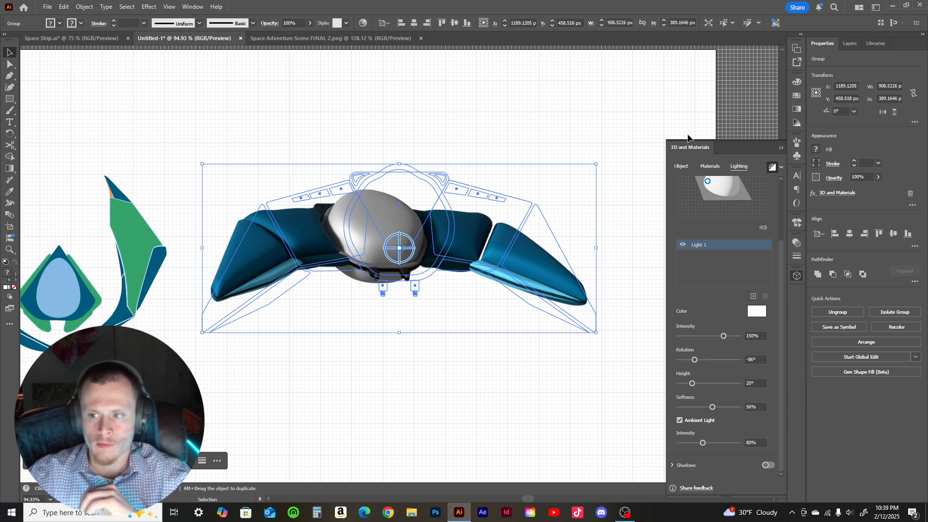
left_click(780, 149)
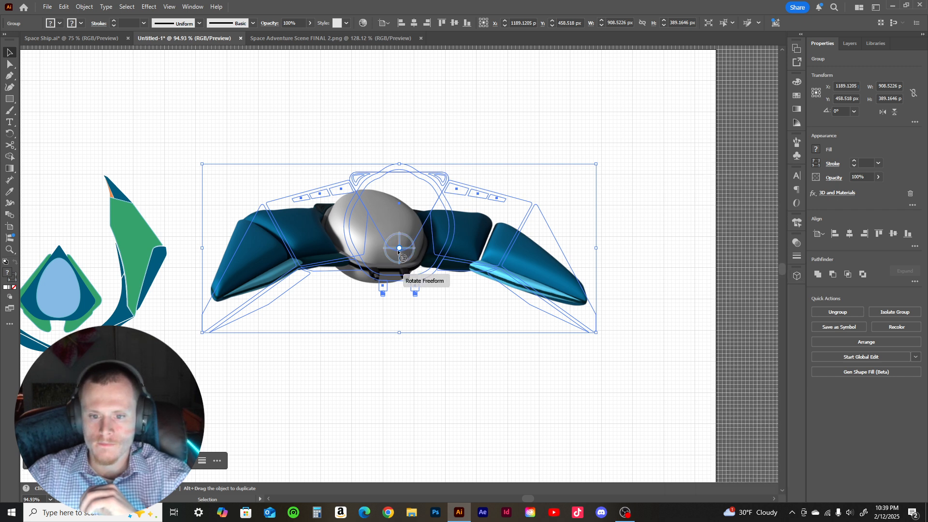
- Rotate the 3D spaceship freeform to try different tilts, hiding and showing its selection edges to check each pose
key("ctrl+h")
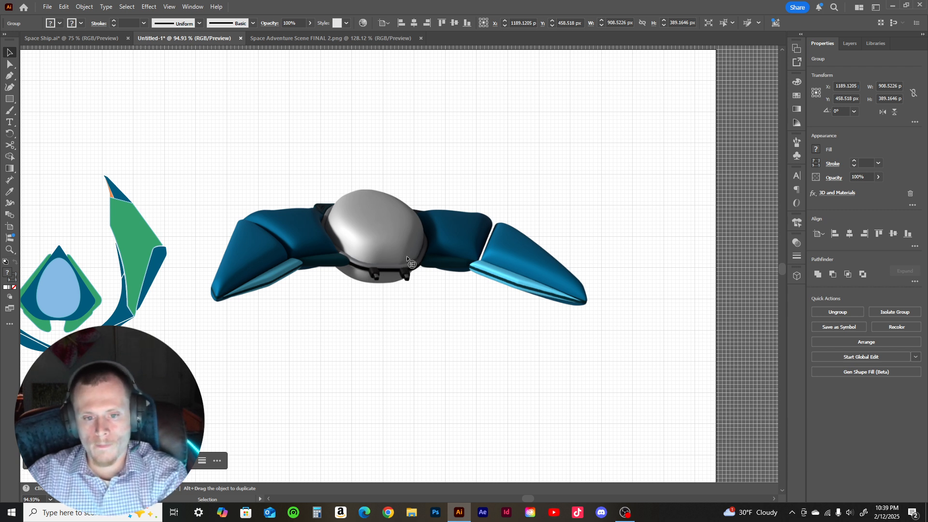
key("ctrl+h")
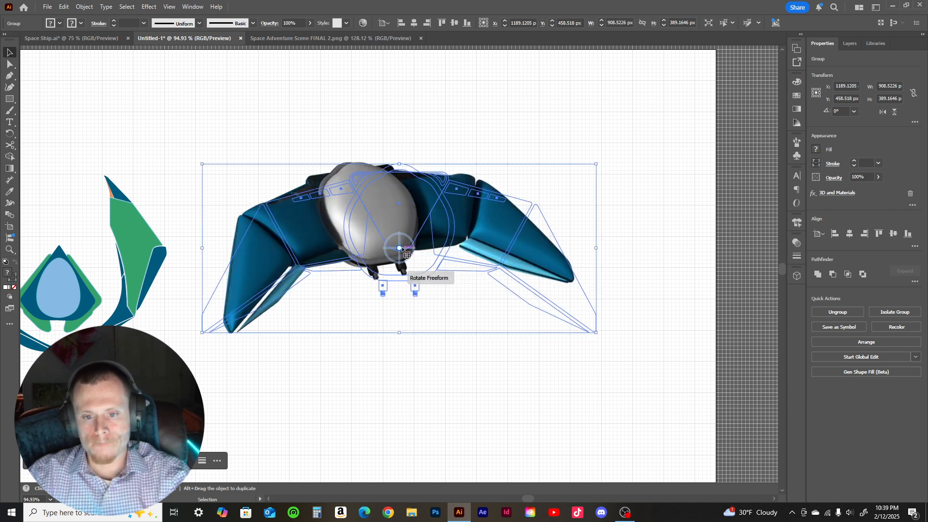
key("ctrl+h")
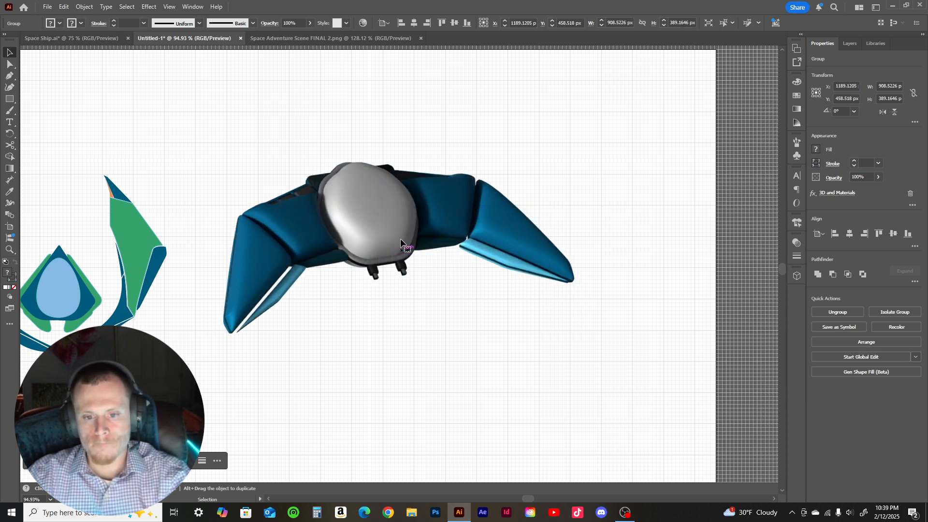
key("ctrl+h")
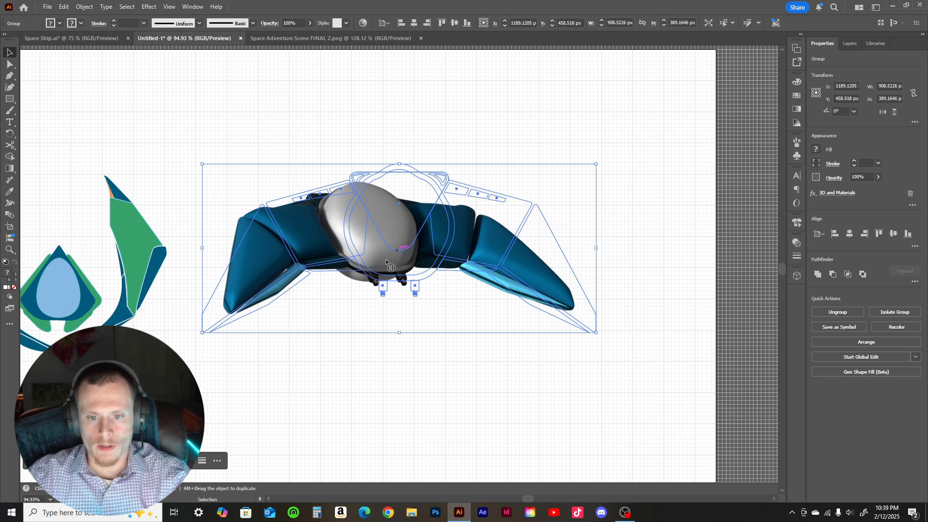
key("ctrl+h")
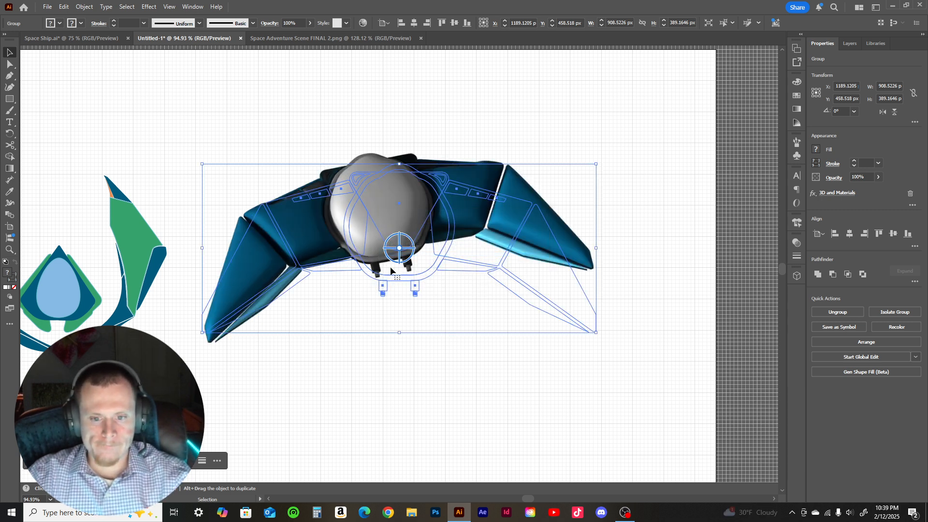
- Set the roughness of the spaceship's material to 0.56
key("z")
left_click_drag(391, 269, 457, 251)
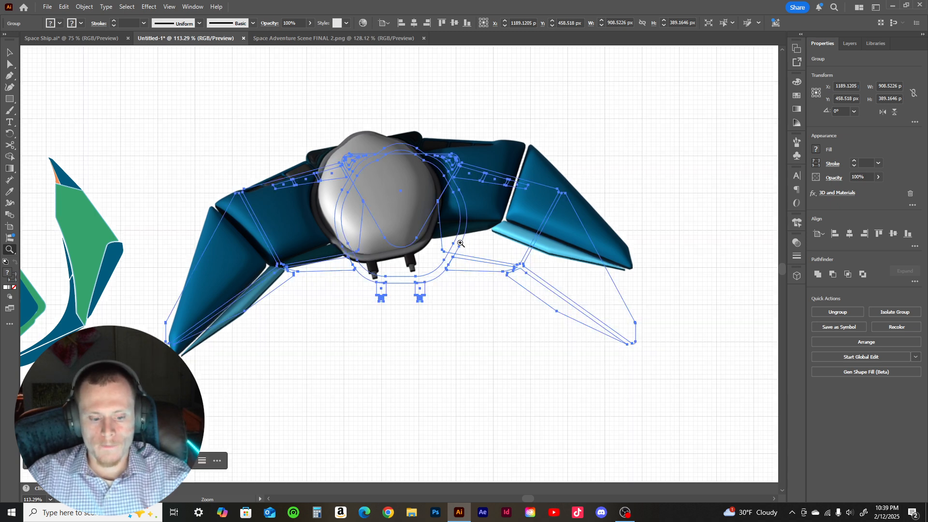
key("v")
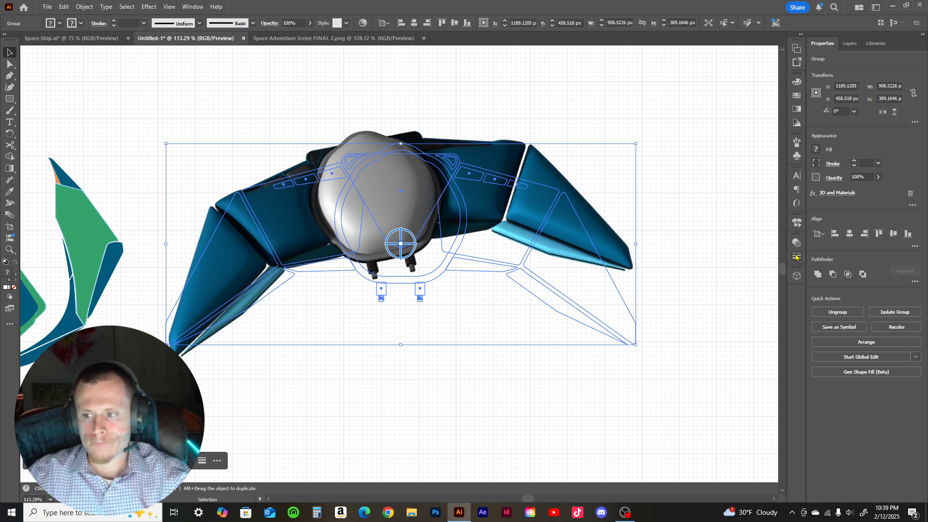
left_click(797, 275)
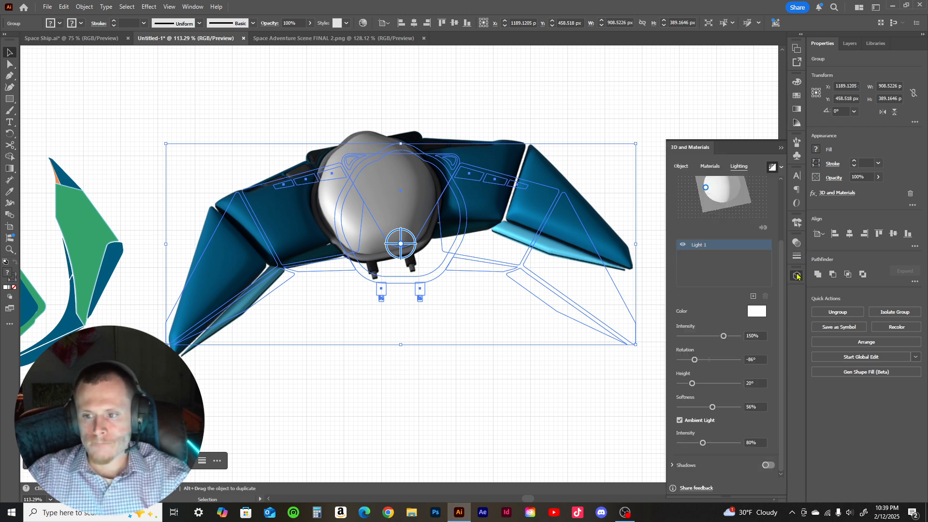
left_click(710, 168)
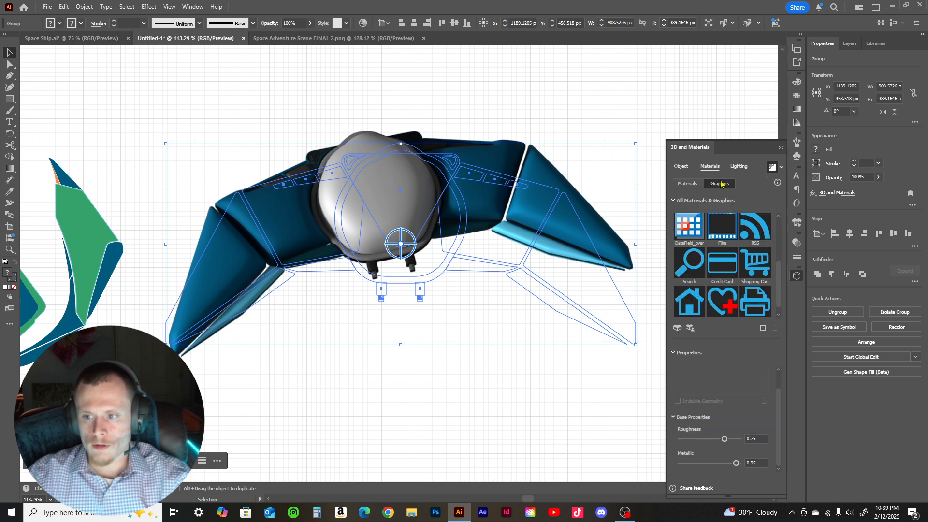
left_click(687, 184)
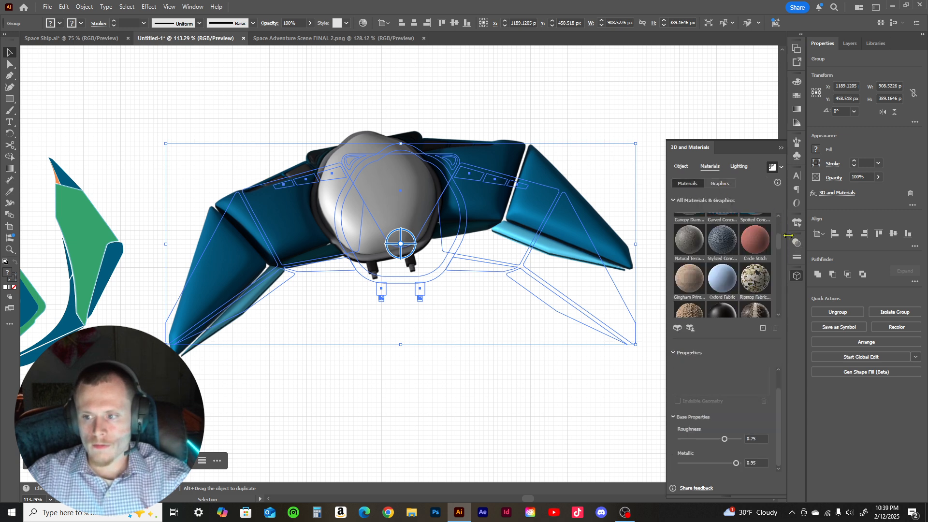
scroll(783, 379, "down", 2)
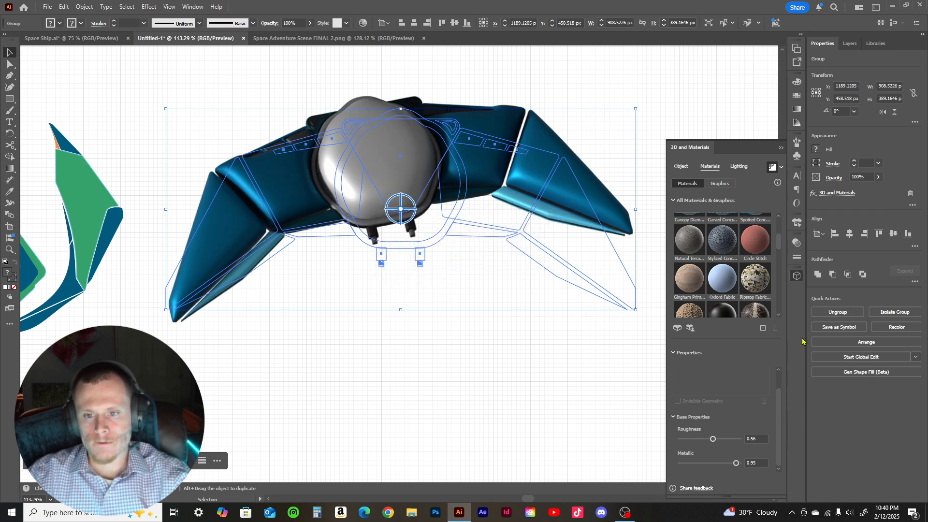
left_click(781, 147)
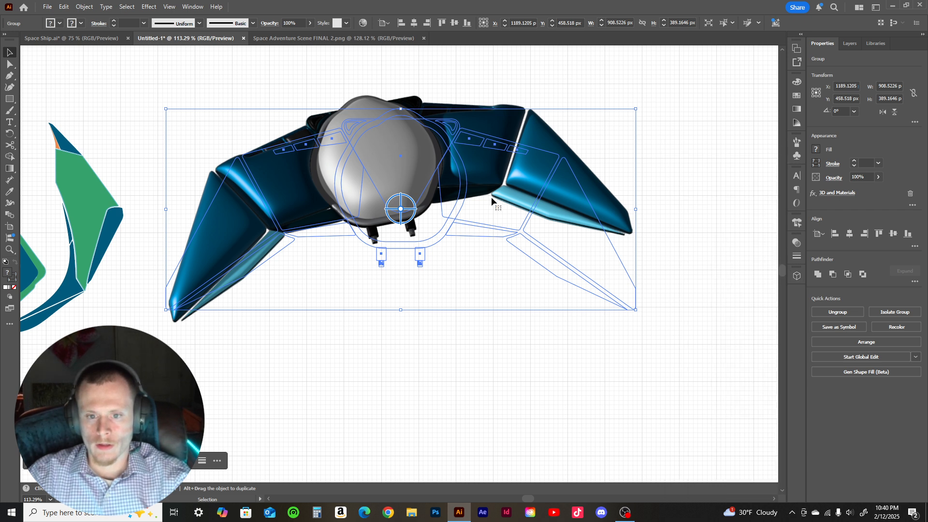
- Rotate the spaceship freeform into a steeper banked pose with its left wing lowered
left_click_drag(401, 195, 413, 258)
key("z")
key("v")
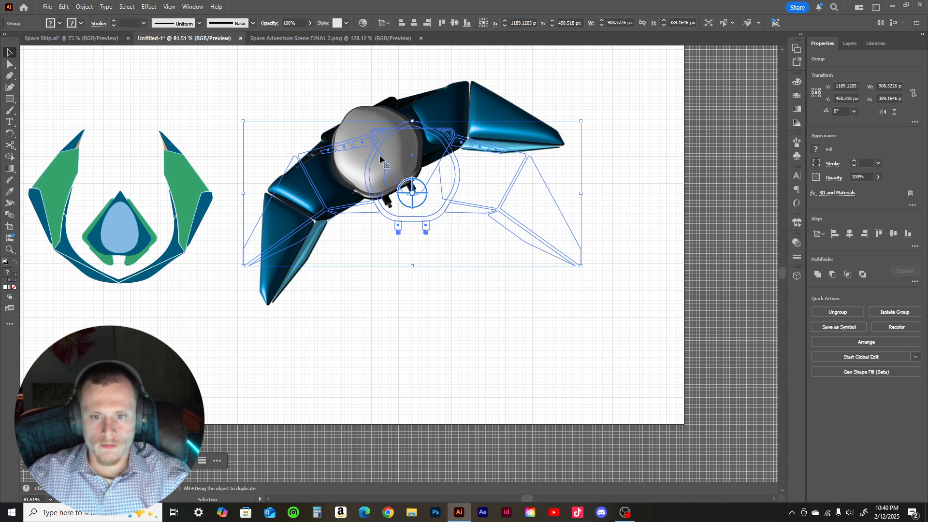
- Move the spaceship into the Space Ship.ai document and place it over the large battleship in the scene
left_click_drag(379, 154, 97, 51)
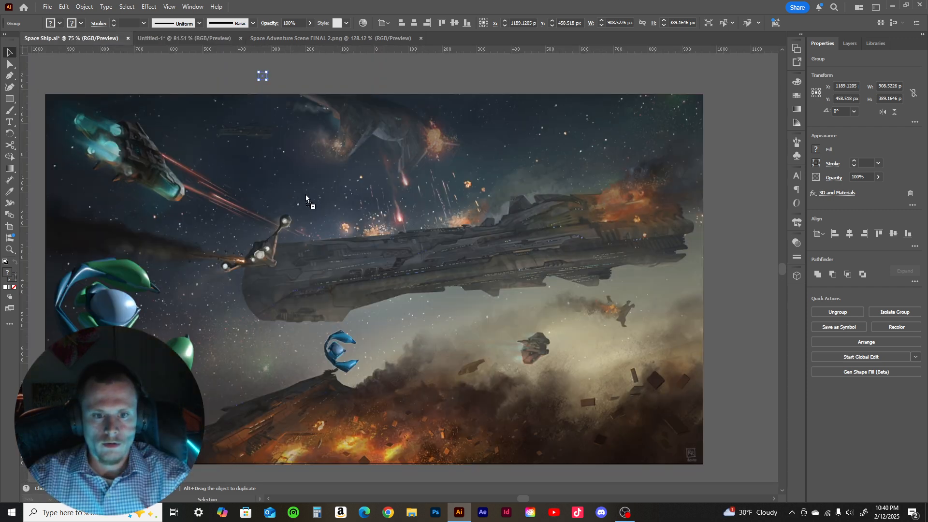
left_click_drag(305, 195, 377, 209)
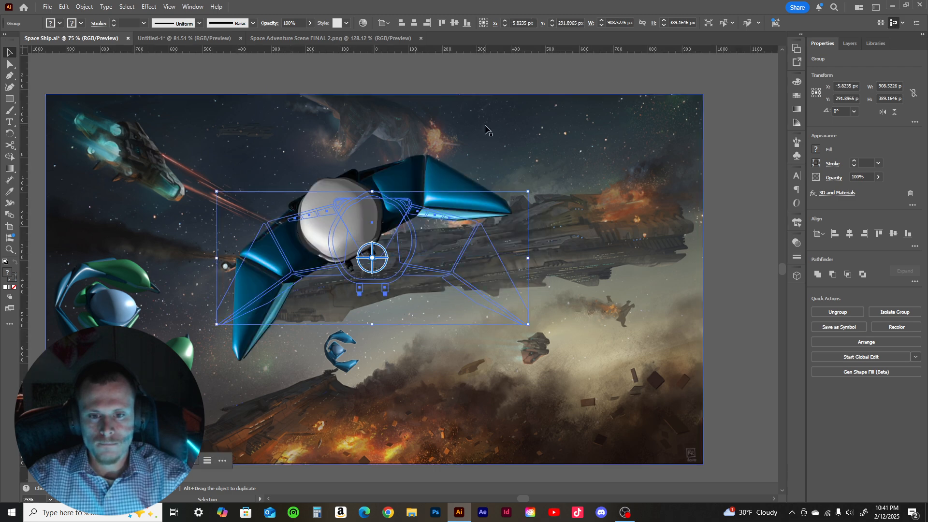
left_click_drag(350, 243, 437, 248)
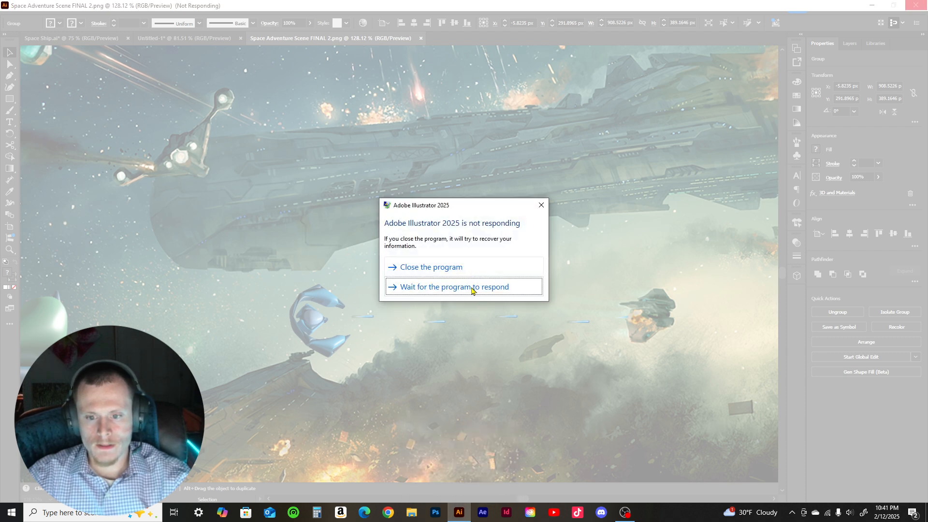
- Close the unresponsive program and, after restarting it, accept the recovered Space Ship and Untitled-1 documents
left_click(472, 288)
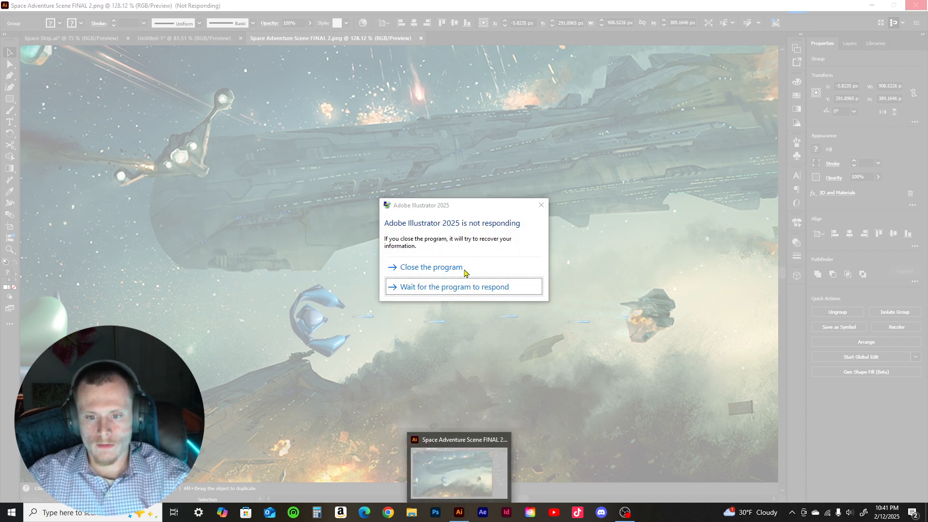
left_click(463, 268)
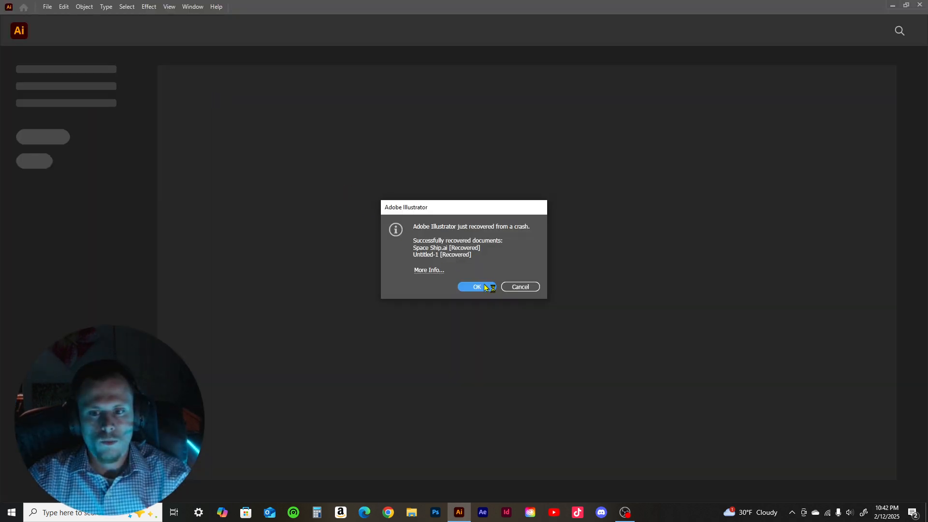
left_click(479, 287)
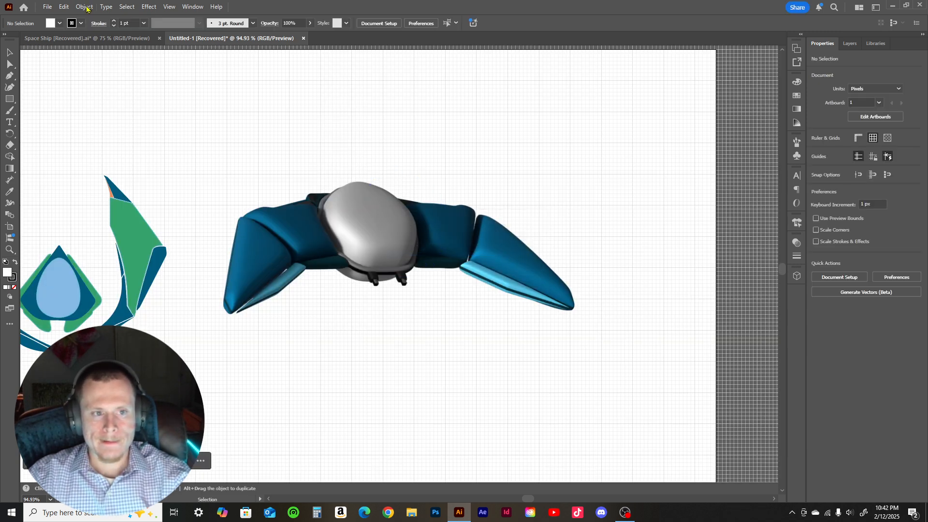
- Open the Space Adventure Scene FINAL 2 PNG from the Space Ship folder inside Desktop > Portfolio > Illustrator
left_click(48, 8)
left_click(65, 38)
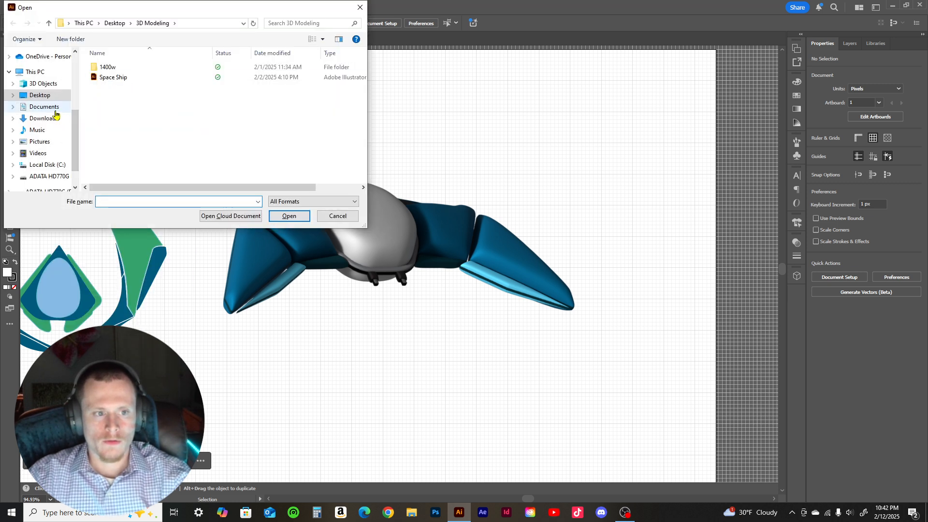
left_click(41, 96)
double_click(116, 99)
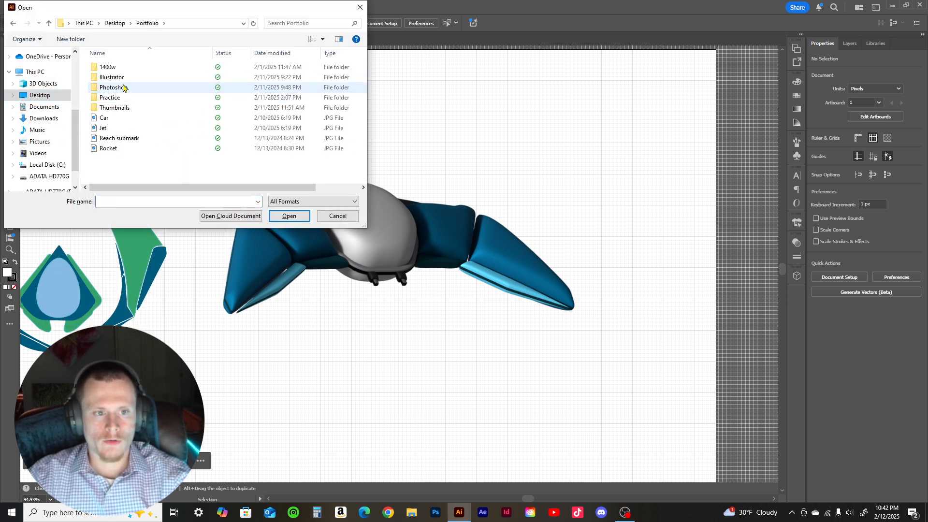
double_click(124, 69)
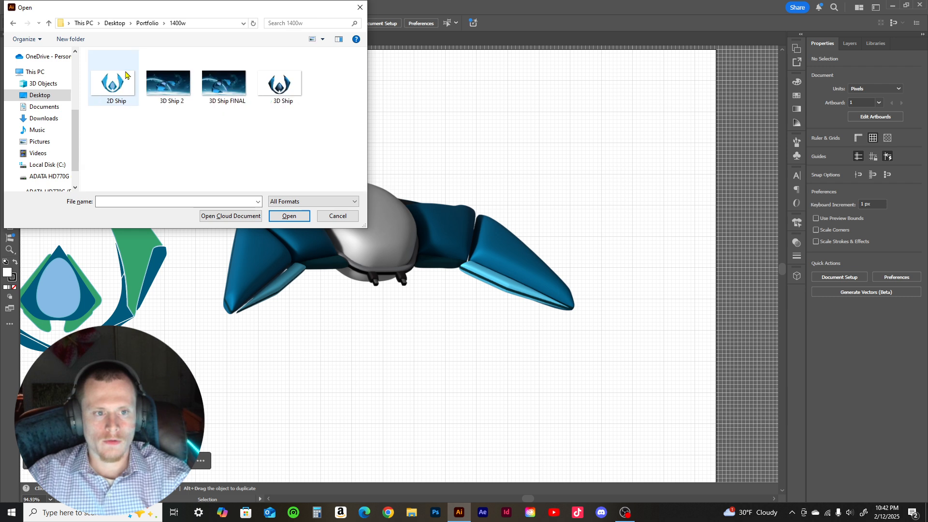
left_click(13, 23)
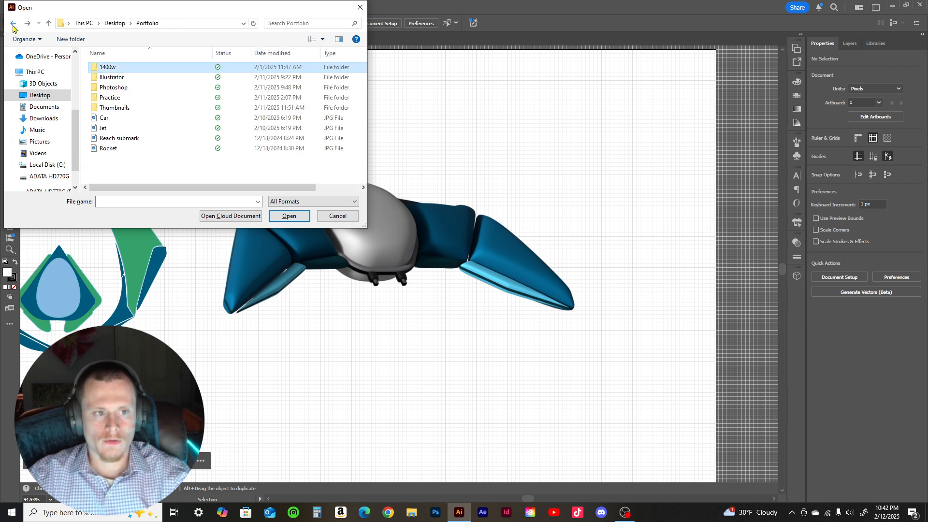
double_click(128, 77)
double_click(129, 78)
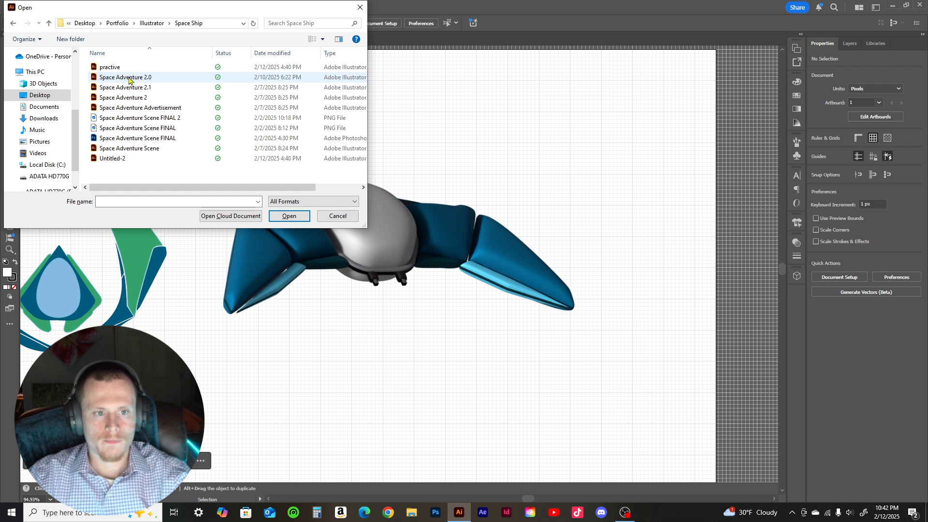
double_click(163, 119)
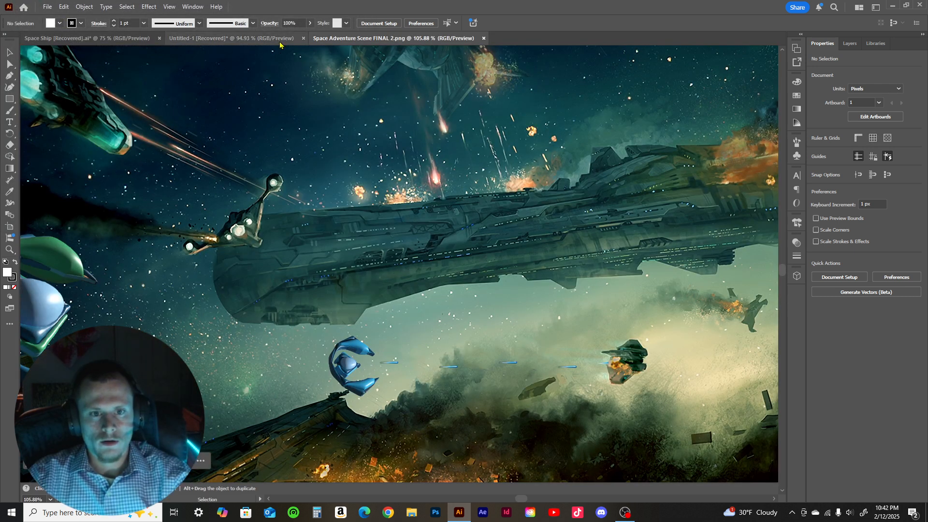
- Move the 3D spaceship from the Untitled-1 document into the Space Adventure Scene FINAL 2 document, over the large battleship
left_click(270, 38)
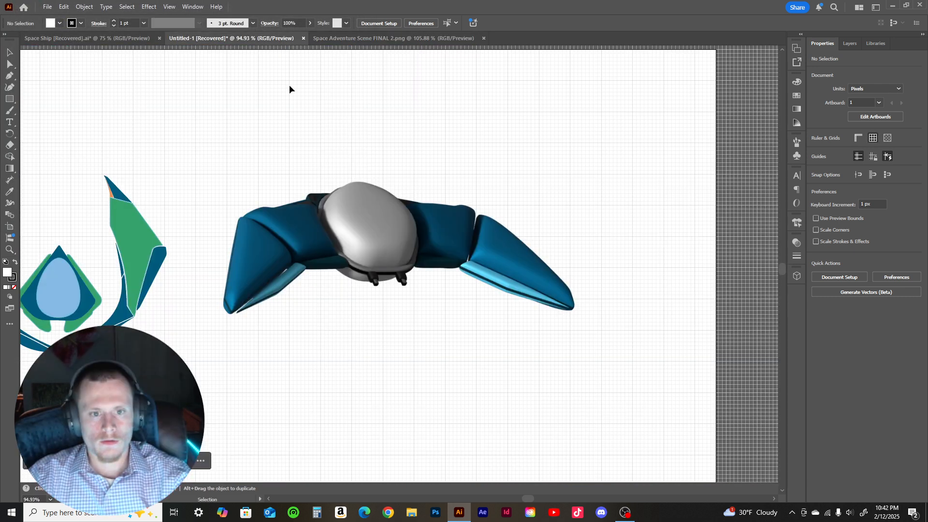
left_click(350, 227)
left_click_drag(348, 225, 383, 219)
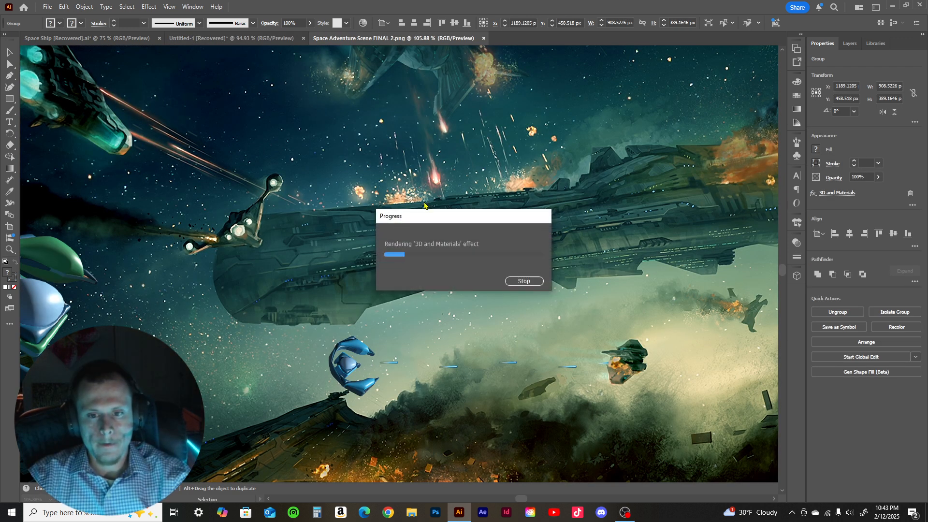
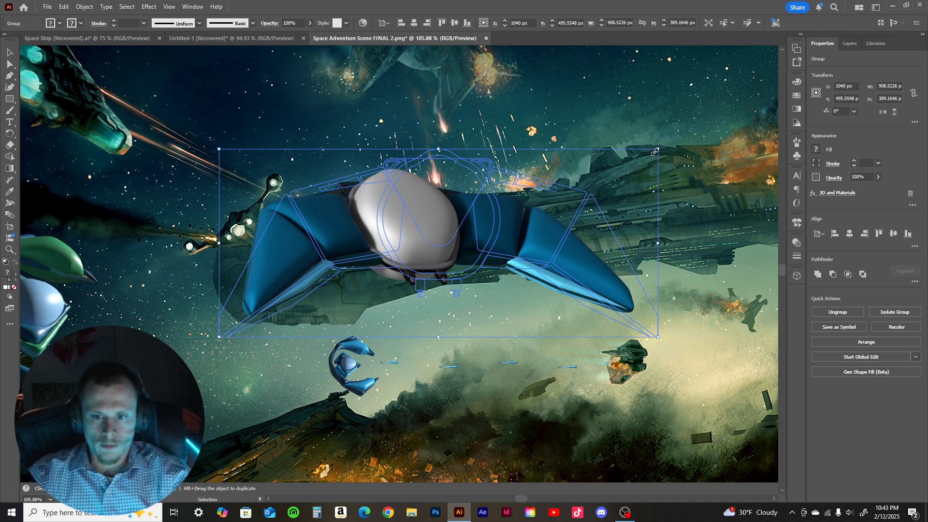
- Scale the spaceship down proportionally to about 264 px wide and move it into the open sky below the battleship
left_click_drag(659, 147, 565, 206)
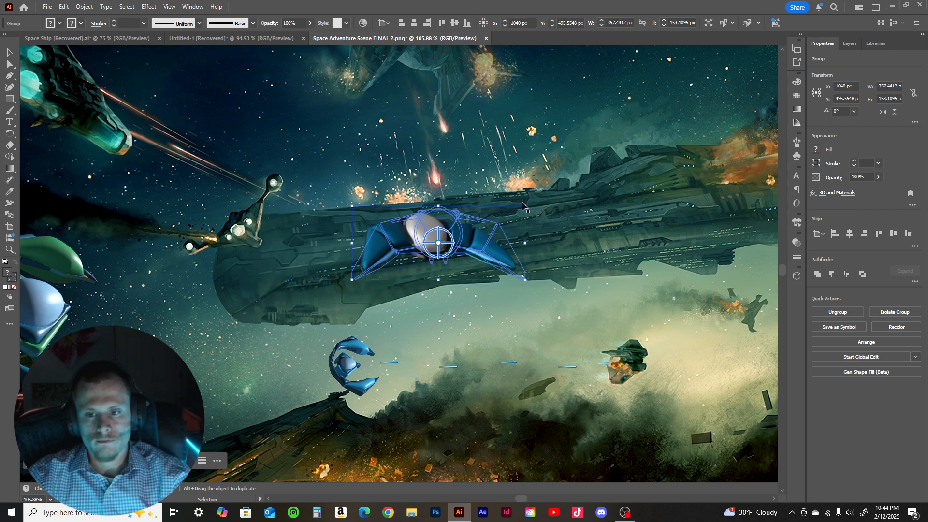
left_click_drag(526, 206, 512, 218)
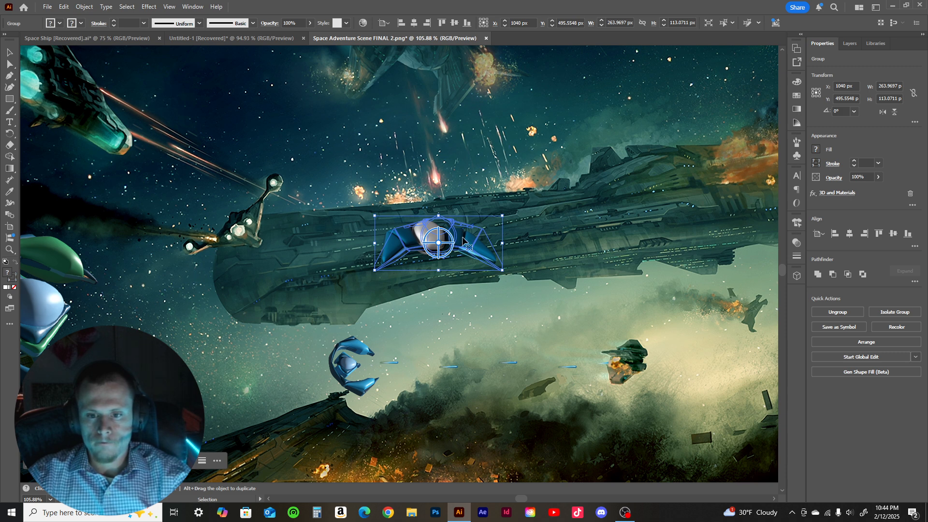
left_click_drag(463, 240, 594, 307)
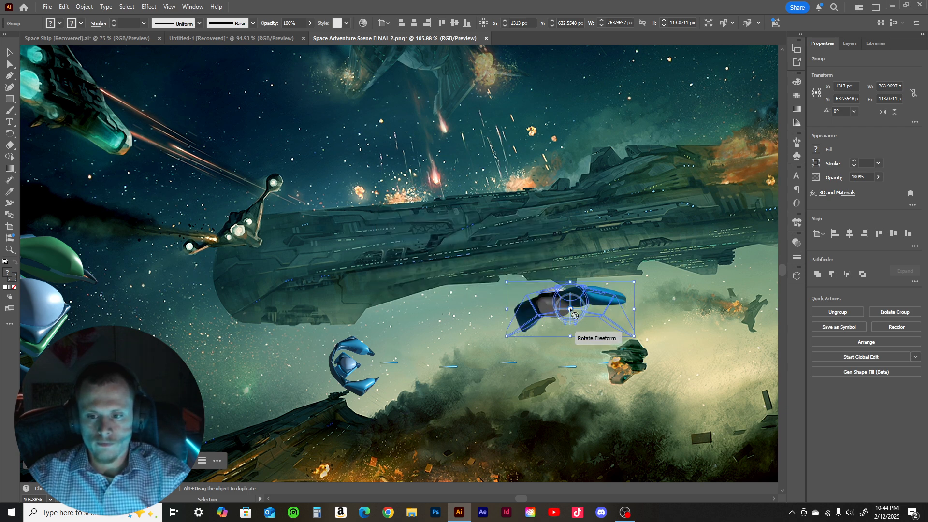
- Rotate the spaceship freeform into a banked pose with one wing pointing up and the other toward the lower left
mouse_move(589, 316)
left_mouse_down()
mouse_move(592, 333)
mouse_move(611, 330)
mouse_move(583, 319)
mouse_move(568, 320)
mouse_move(570, 329)
left_mouse_up()
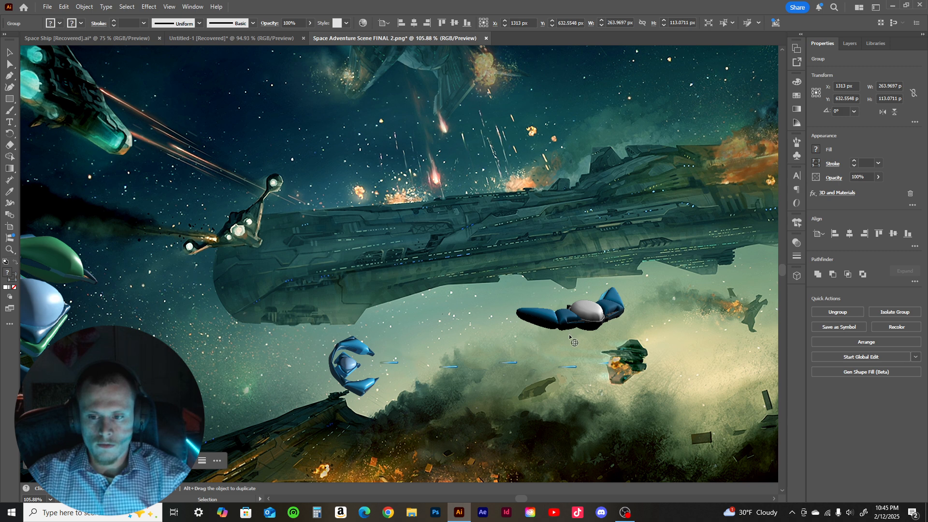
left_click_drag(570, 336, 570, 336)
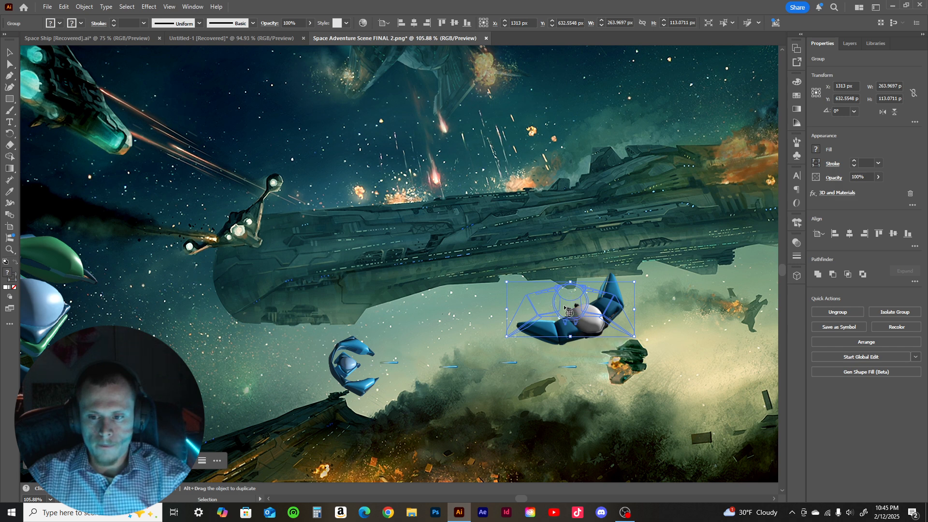
left_click_drag(565, 308, 563, 313)
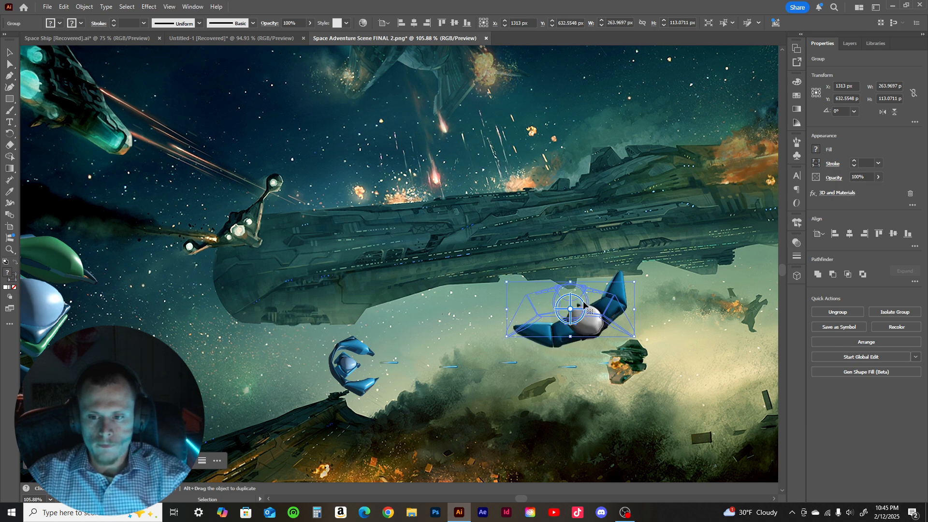
left_click_drag(582, 307, 564, 290)
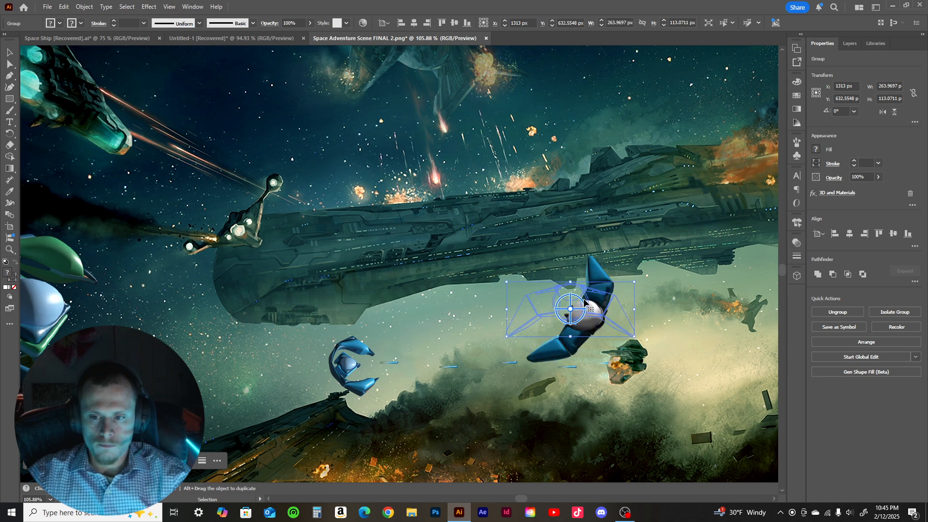
- Enlarge the spaceship to about 510 px wide, change its tilt, and move it to the scene's upper-left area beside the green-lit ship
left_click_drag(581, 301, 718, 389)
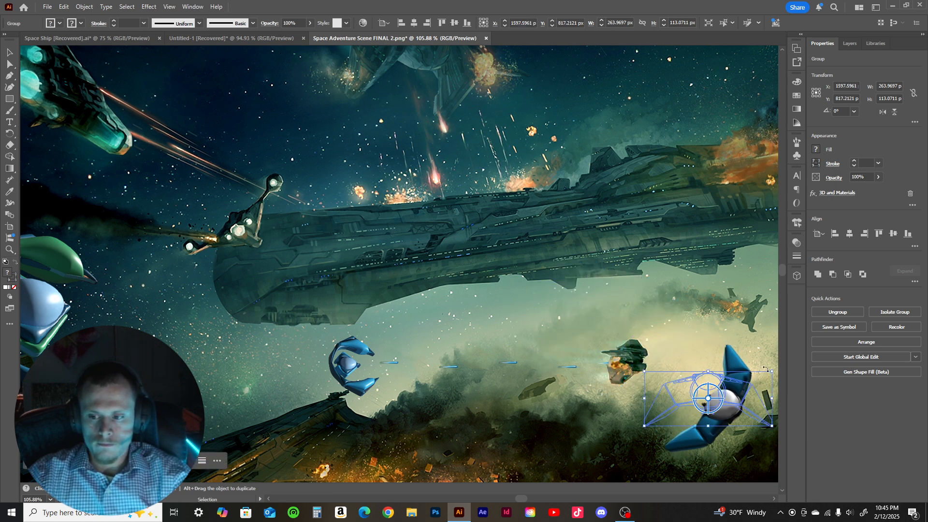
left_click_drag(643, 372, 595, 346)
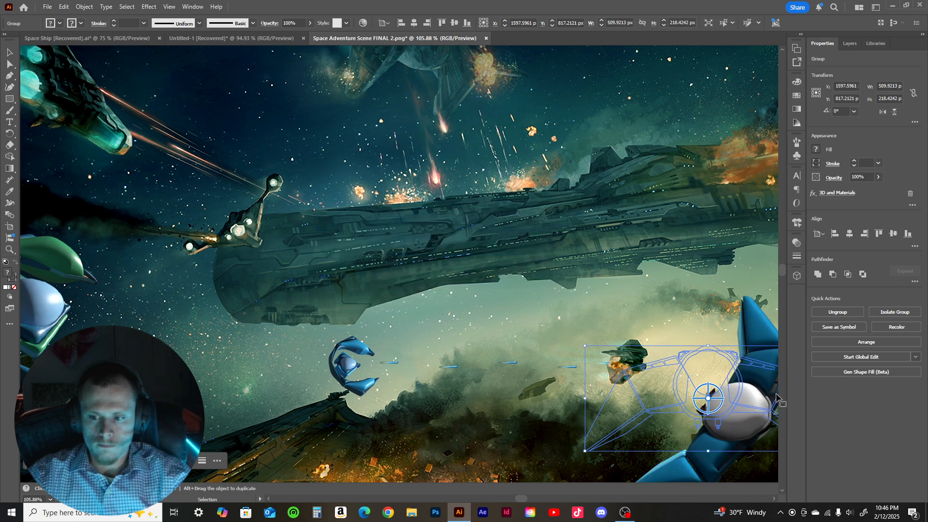
left_click_drag(747, 399, 703, 358)
left_click_drag(703, 354, 179, 218)
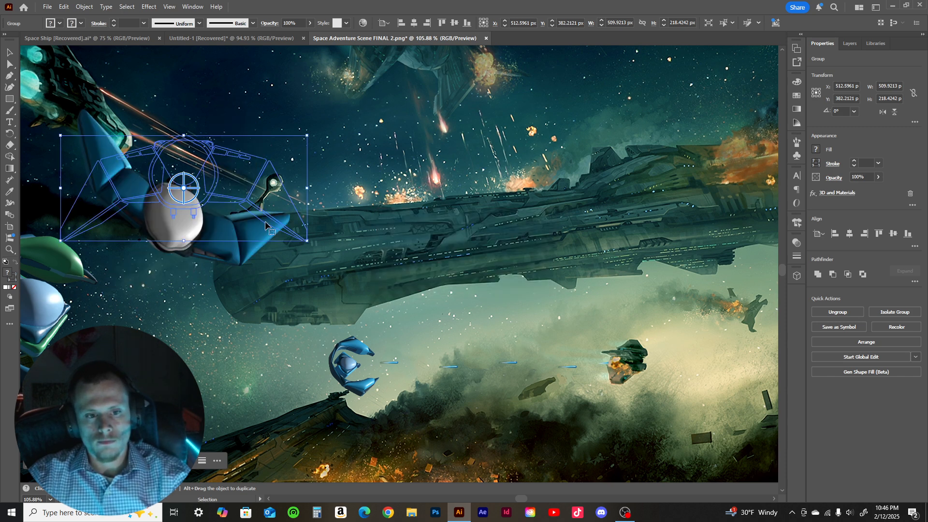
- Rotate the spaceship freeform until its wings stand nearly upright with the nose facing right, and move it to the scene's left edge
mouse_move(193, 197)
left_mouse_down()
mouse_move(161, 203)
mouse_move(155, 186)
mouse_move(184, 198)
left_mouse_up()
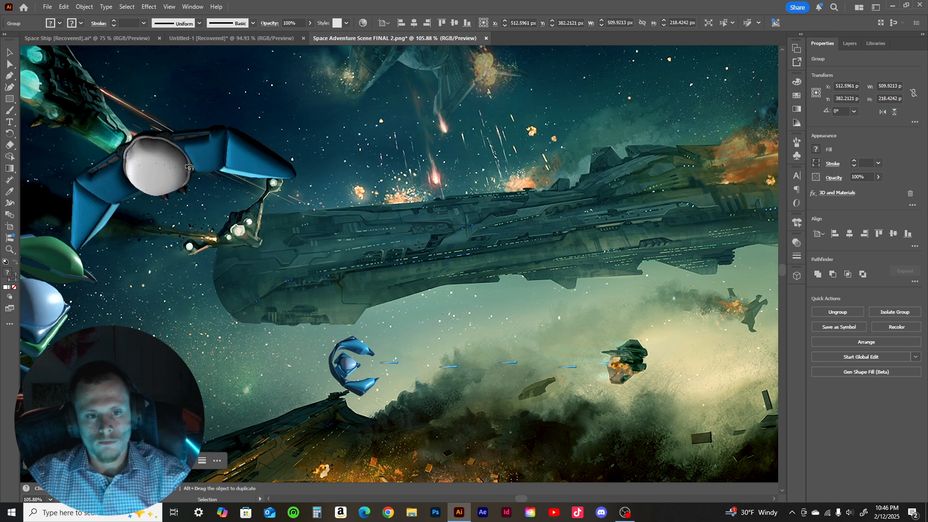
left_click_drag(189, 169, 184, 190)
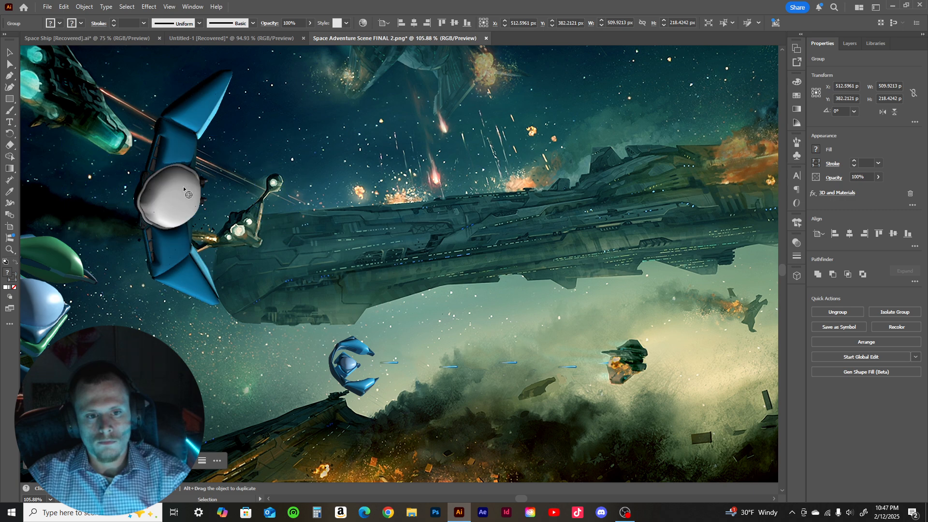
mouse_move(198, 189)
left_mouse_down()
mouse_move(185, 184)
mouse_move(183, 167)
left_mouse_up()
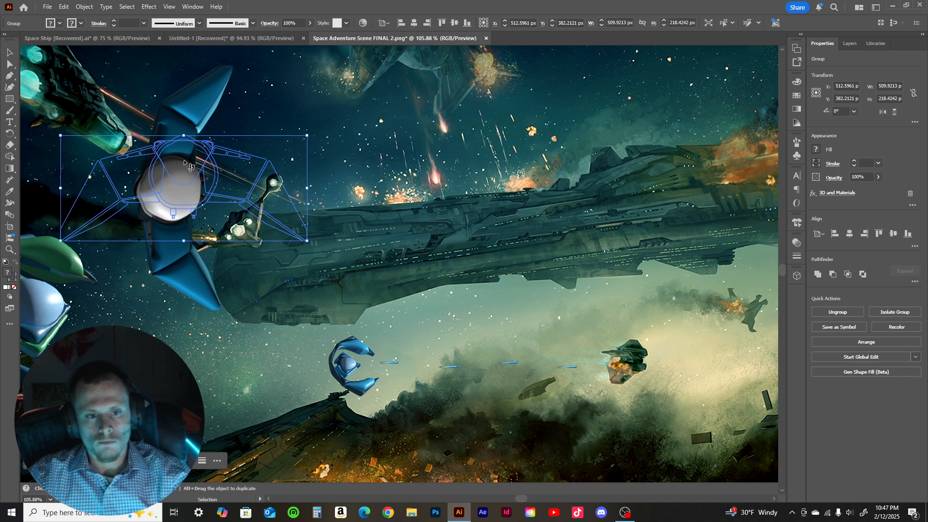
left_click_drag(184, 165, 180, 192)
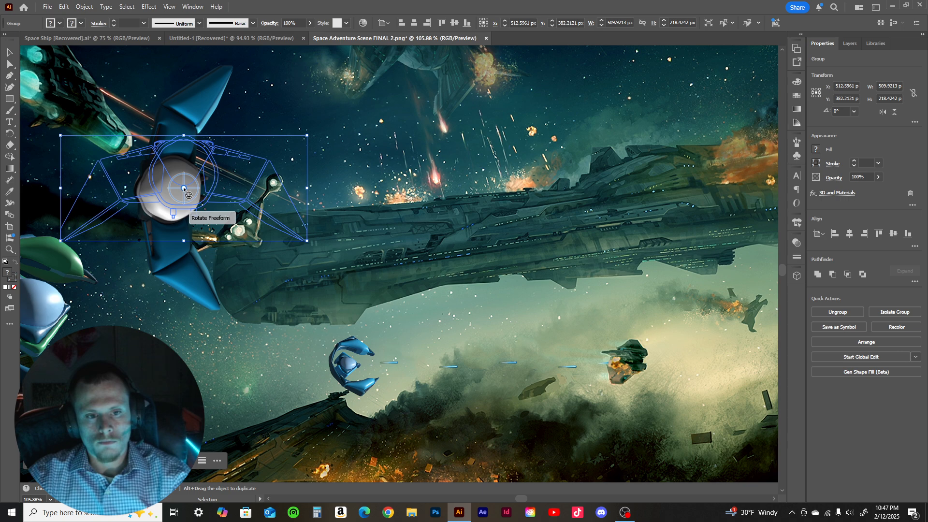
left_click_drag(180, 188, 79, 205)
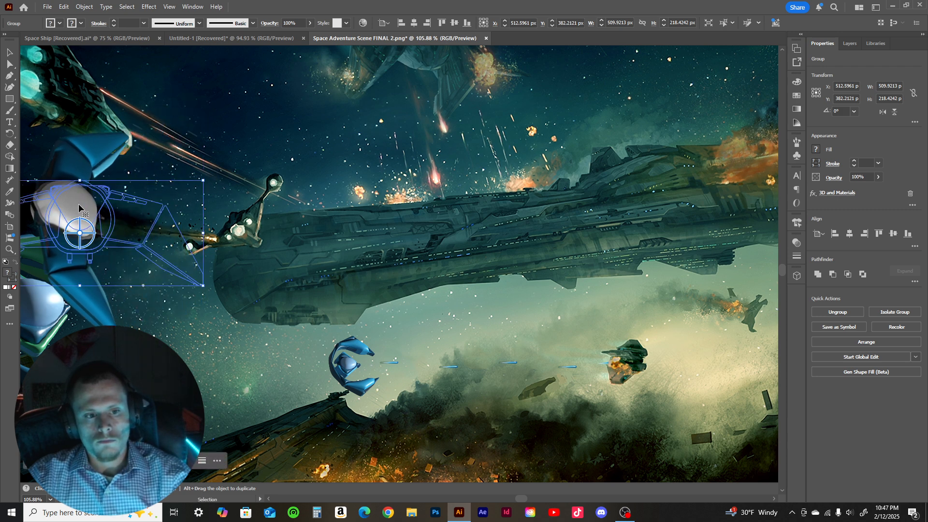
- Try sending the spaceship backward one level, bring it forward again, and deselect it
right_click(79, 205)
mouse_move(160, 443)
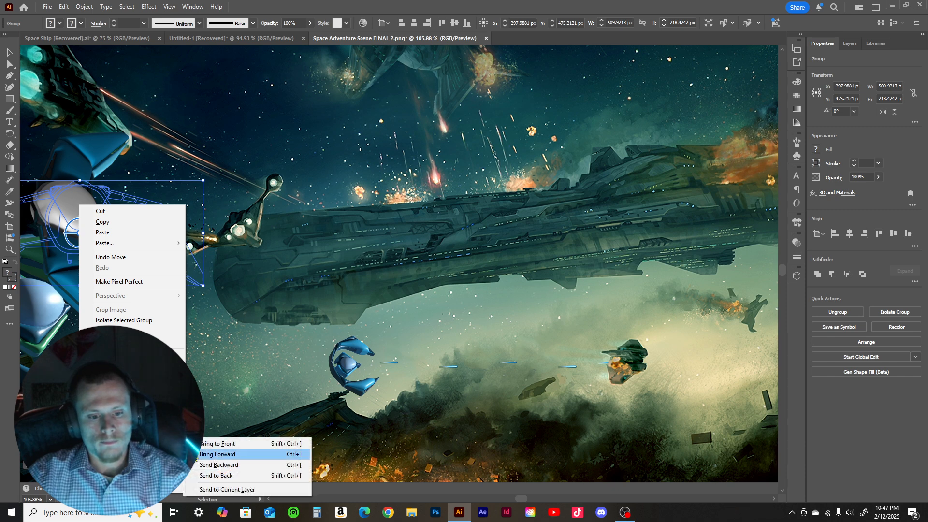
left_click(221, 467)
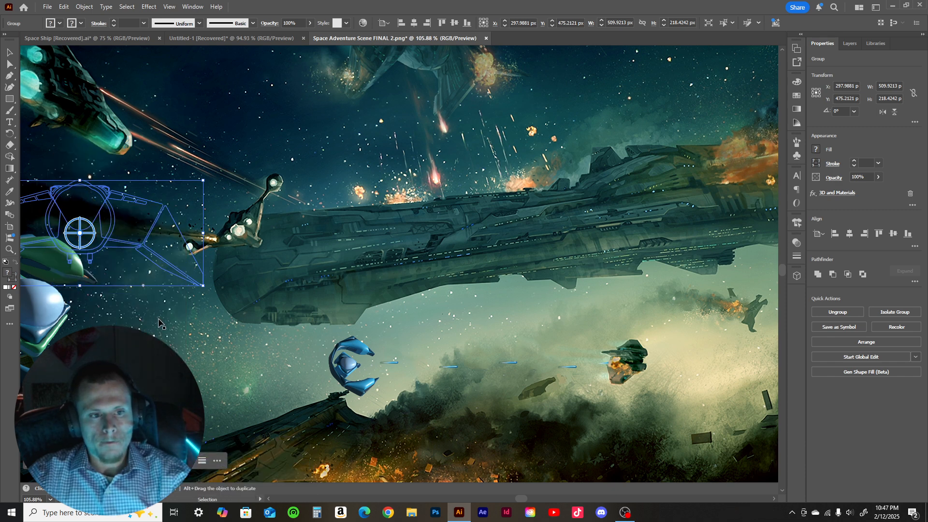
right_click(107, 237)
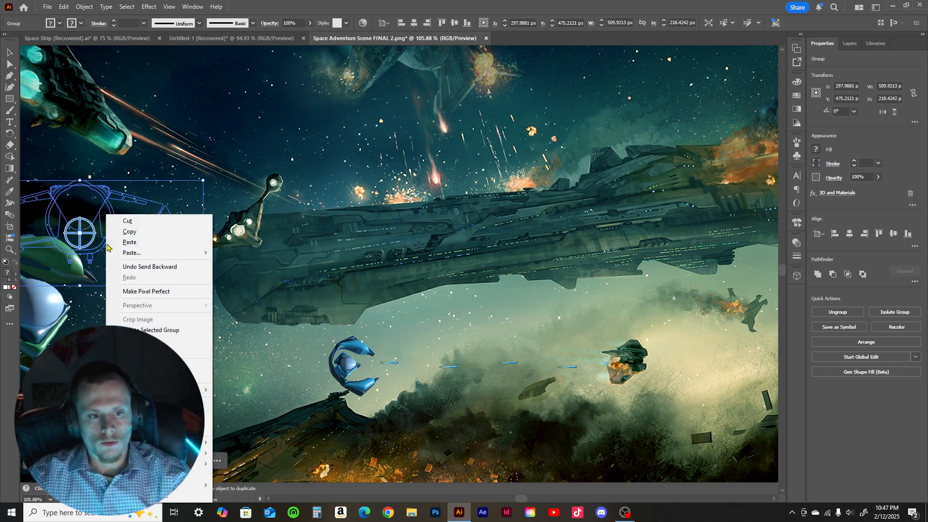
mouse_move(204, 453)
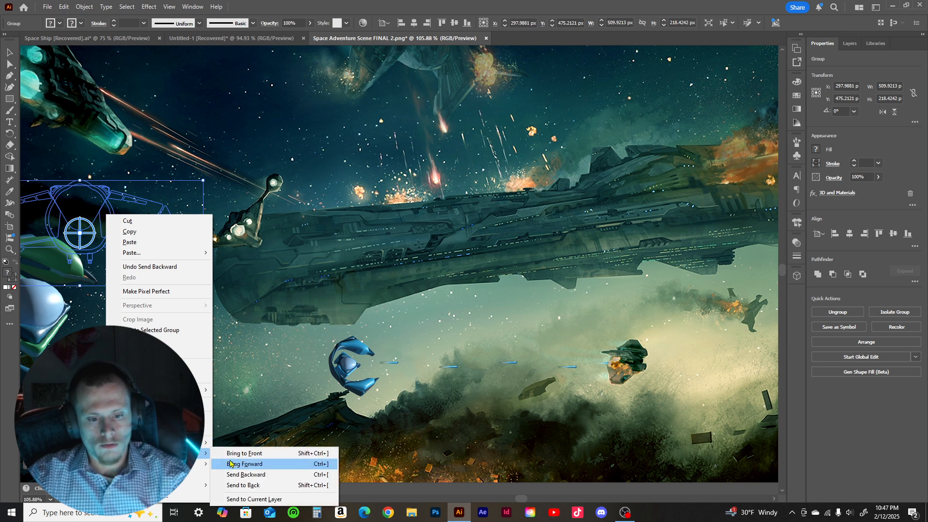
left_click(265, 468)
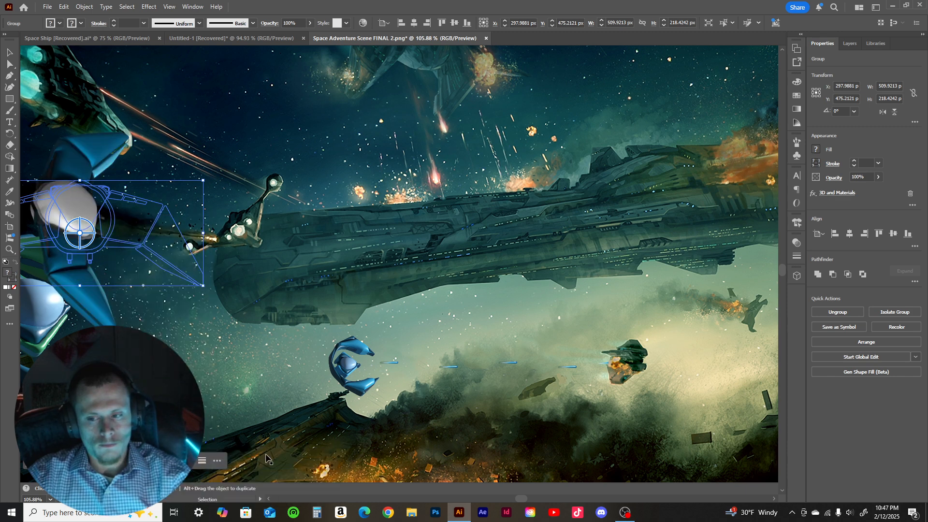
left_click(349, 364)
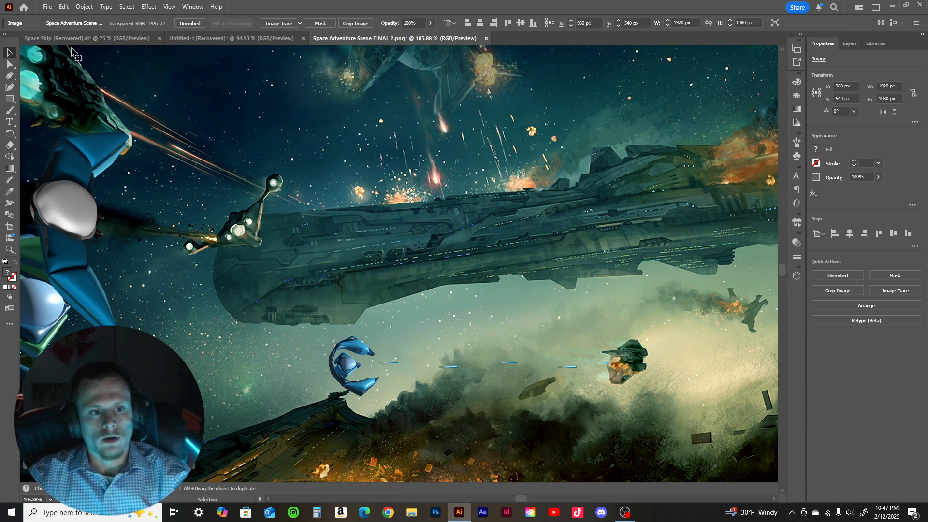
left_click(48, 7)
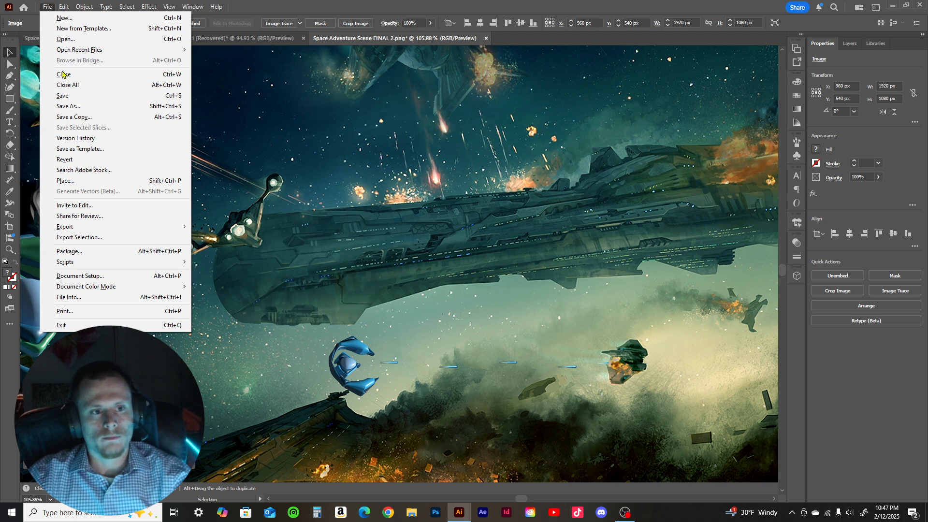
left_click(75, 40)
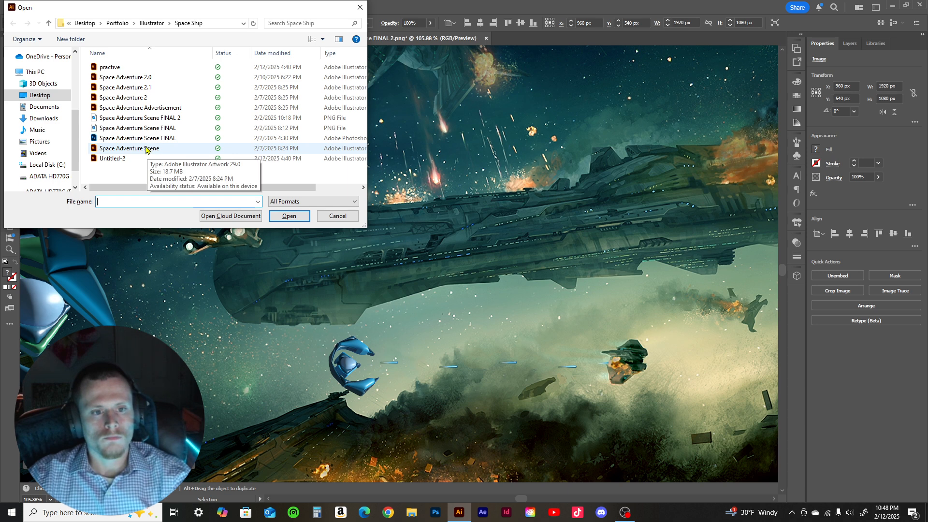
left_click(331, 217)
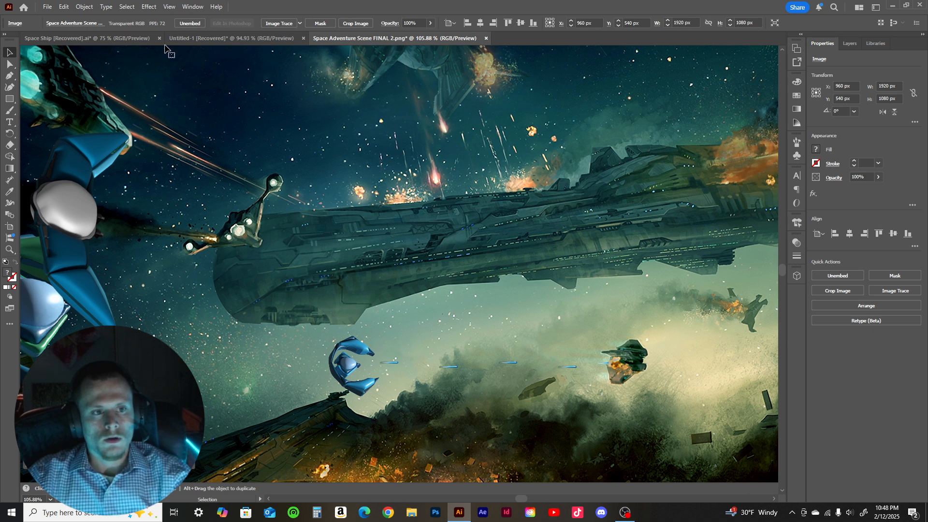
left_click(130, 42)
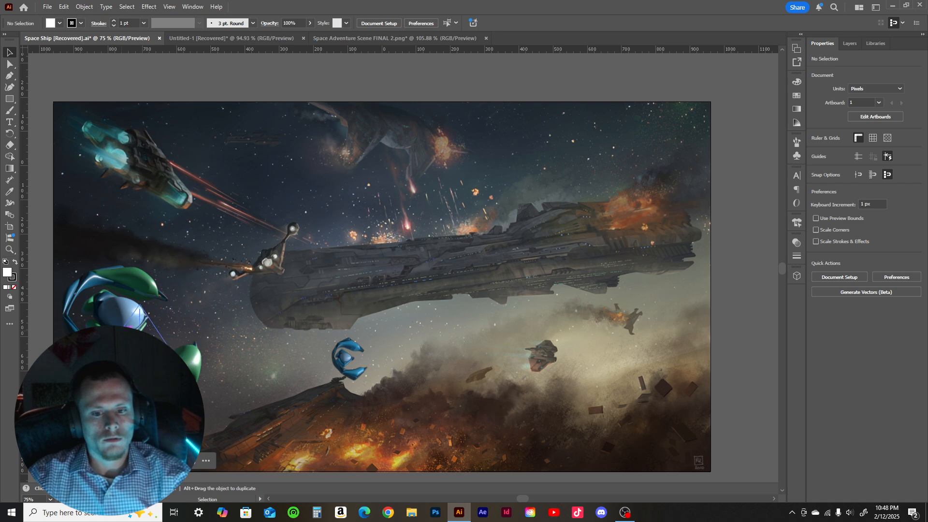
left_click(332, 41)
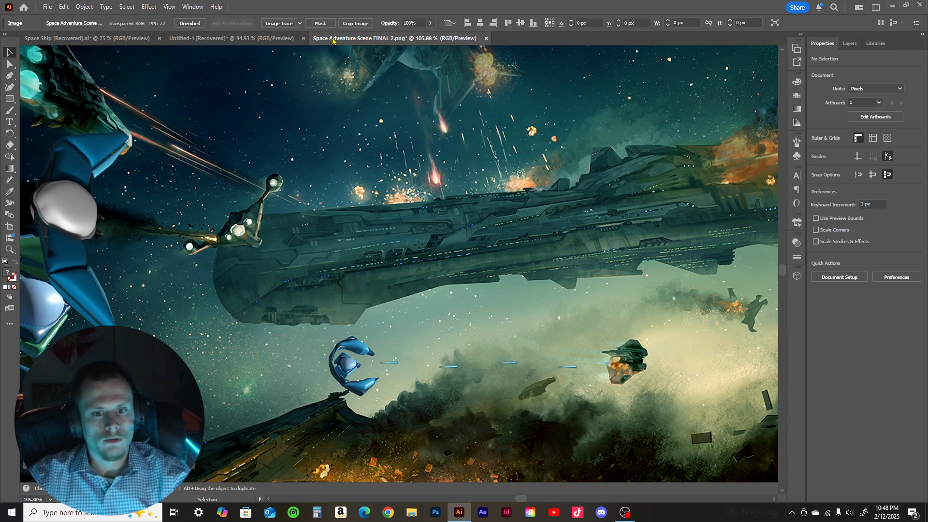
- Move the spaceship rightward onto the dark smoke trail and shrink it proportionally to about 164 px wide
left_click(75, 214)
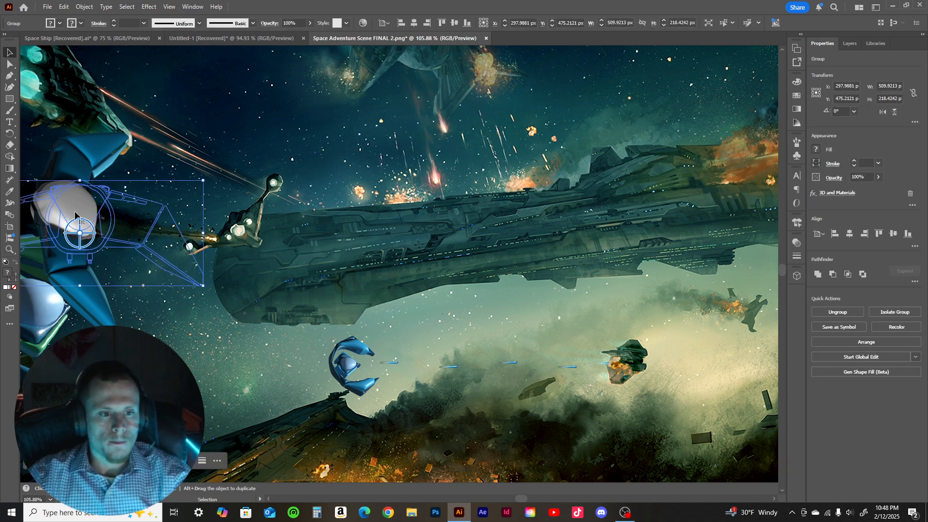
left_click_drag(87, 209, 139, 200)
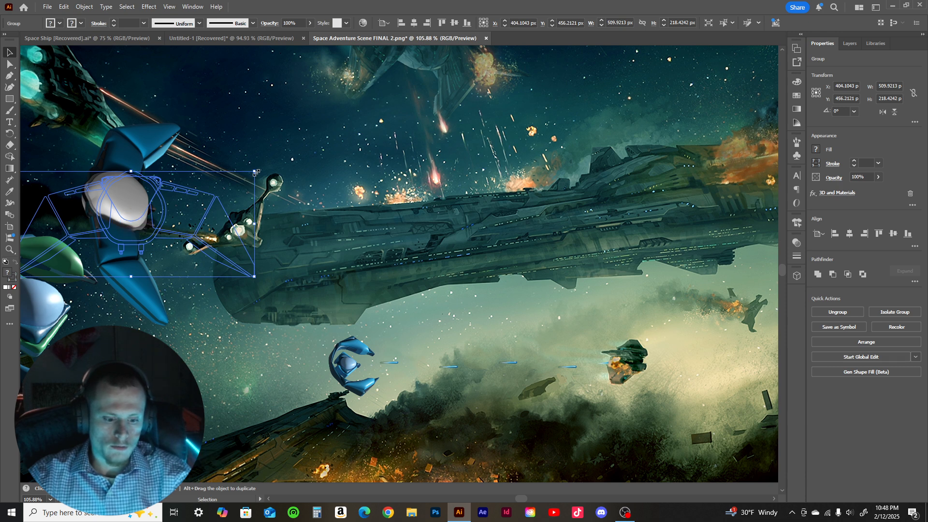
left_click_drag(256, 172, 224, 198)
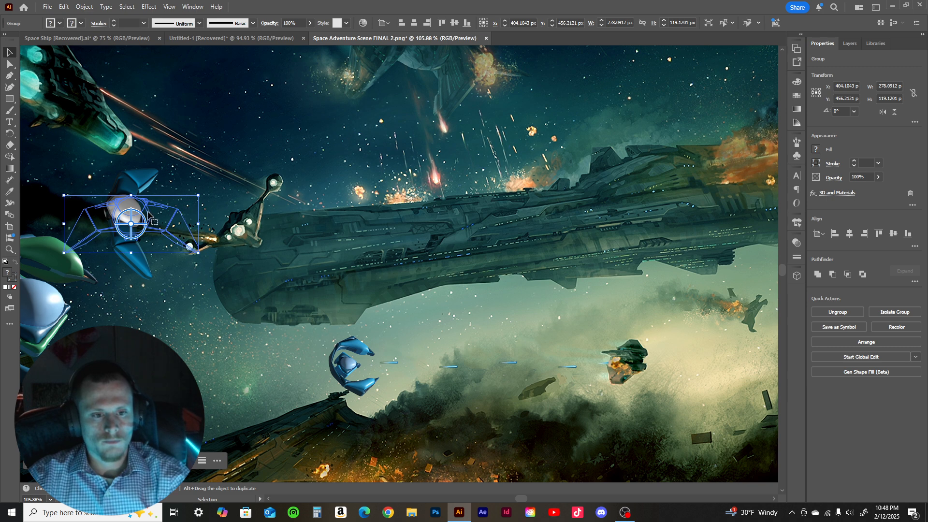
left_click(208, 178)
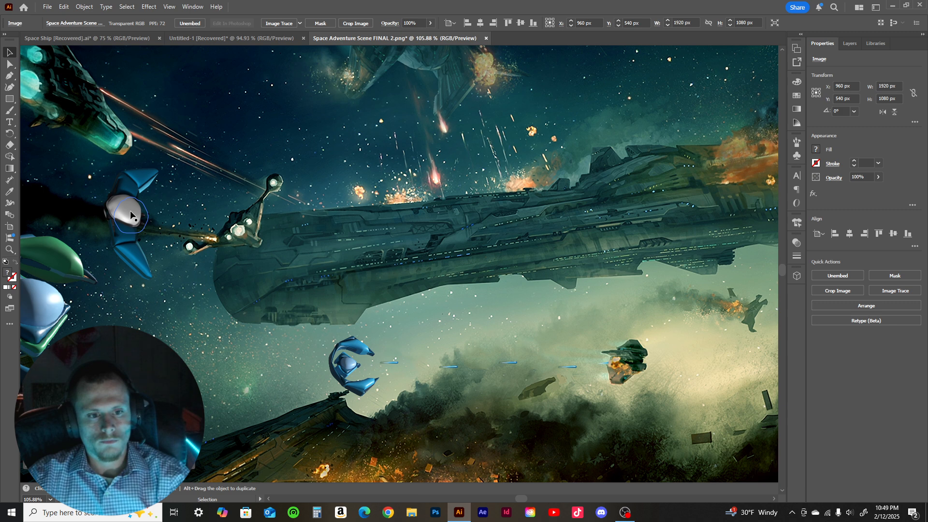
left_click(145, 212)
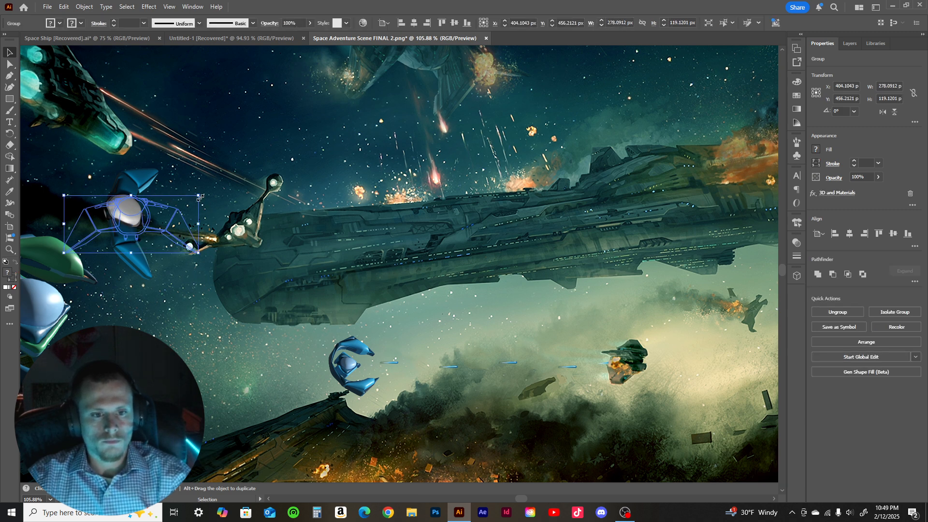
left_click_drag(198, 196, 186, 203)
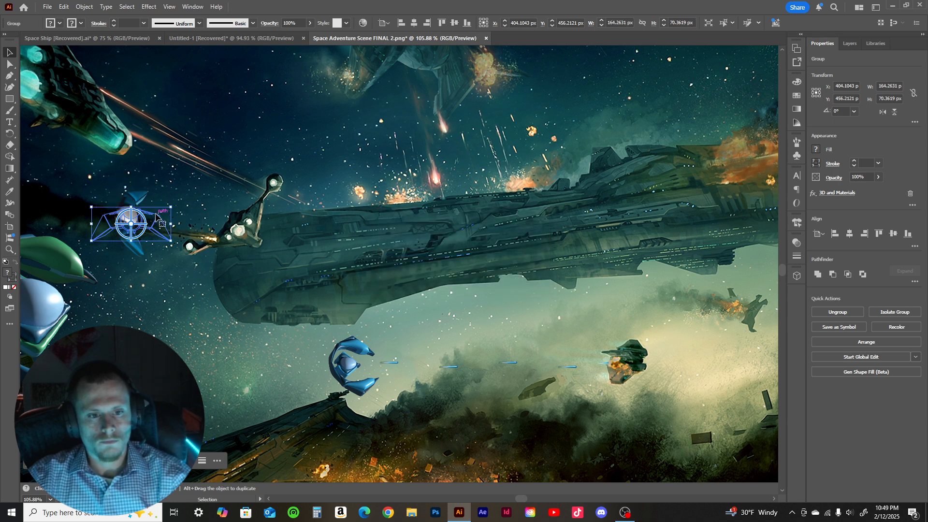
- Move the spaceship up onto the red laser beams just off the nose of the green-lit ship and deselect it
left_click_drag(153, 219, 214, 333)
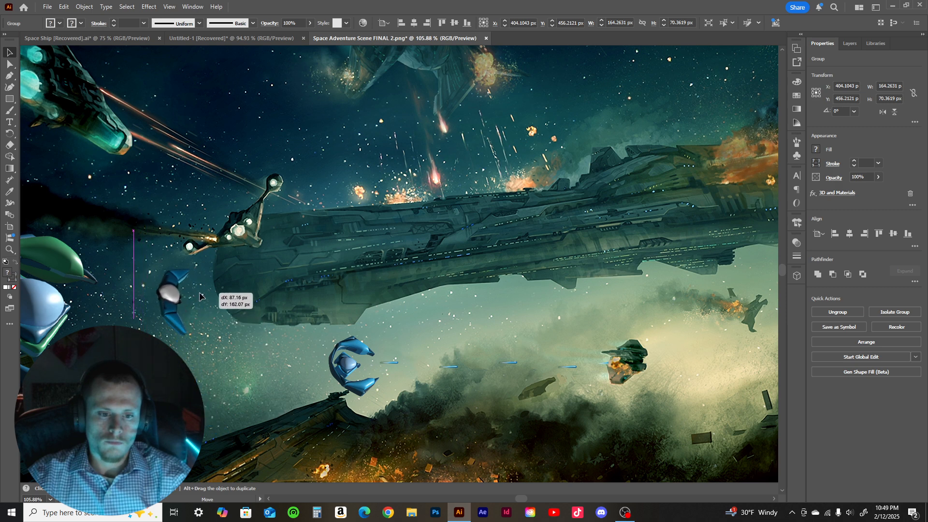
left_click_drag(199, 296, 300, 262)
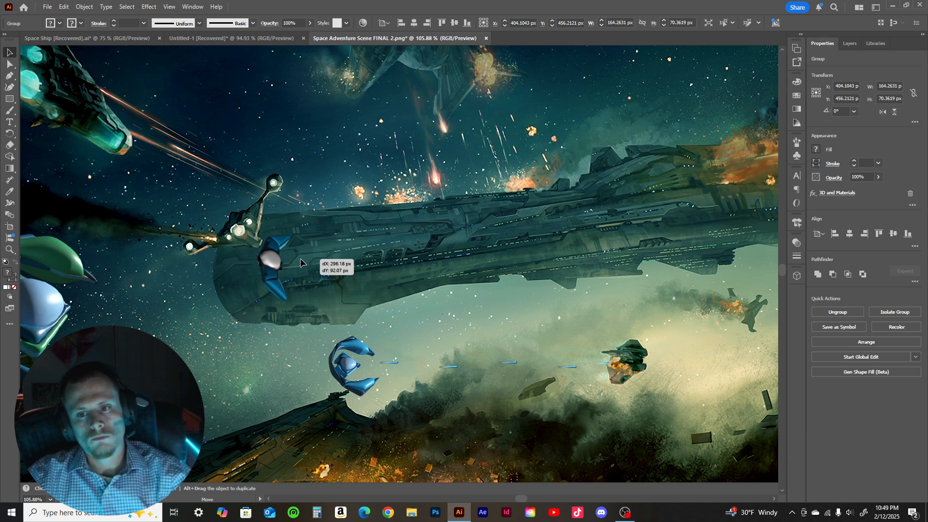
left_click_drag(301, 262, 270, 298)
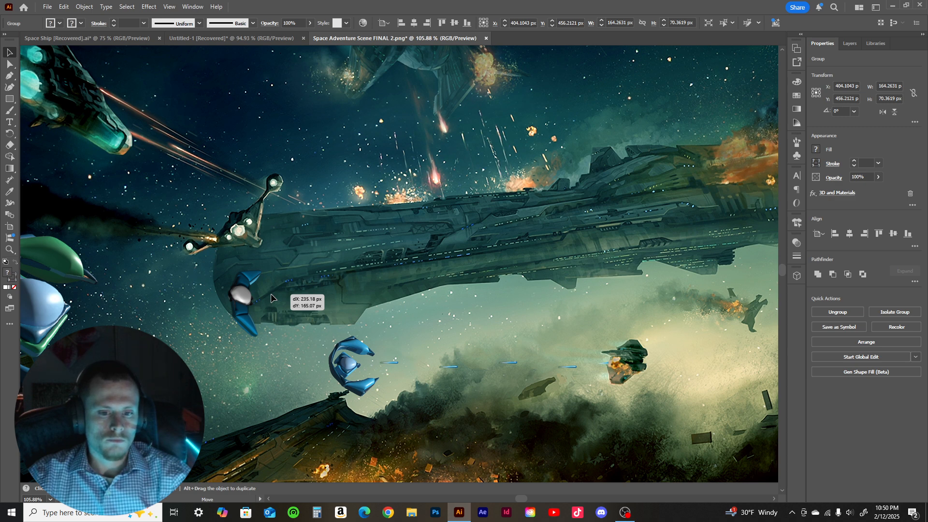
left_click_drag(270, 294, 178, 139)
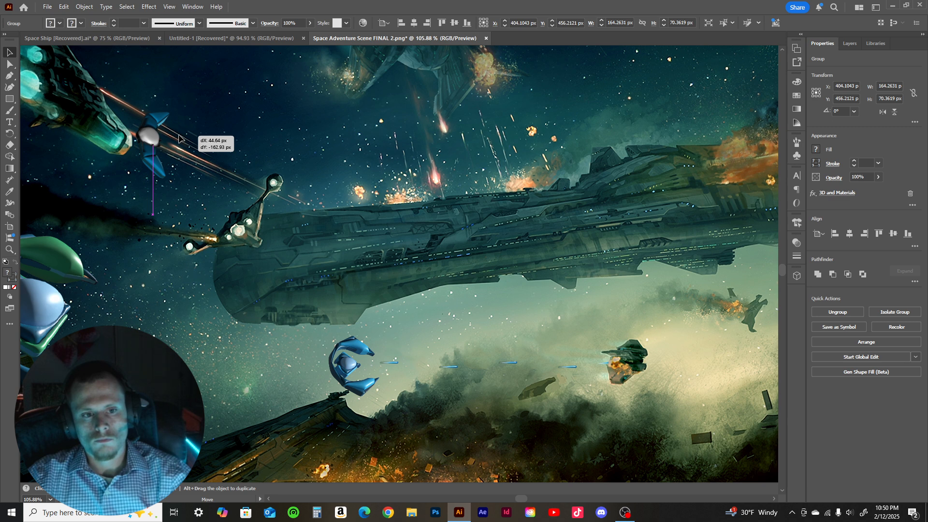
mouse_move(178, 139)
left_mouse_down()
mouse_move(122, 90)
mouse_move(196, 148)
mouse_move(184, 138)
left_mouse_up()
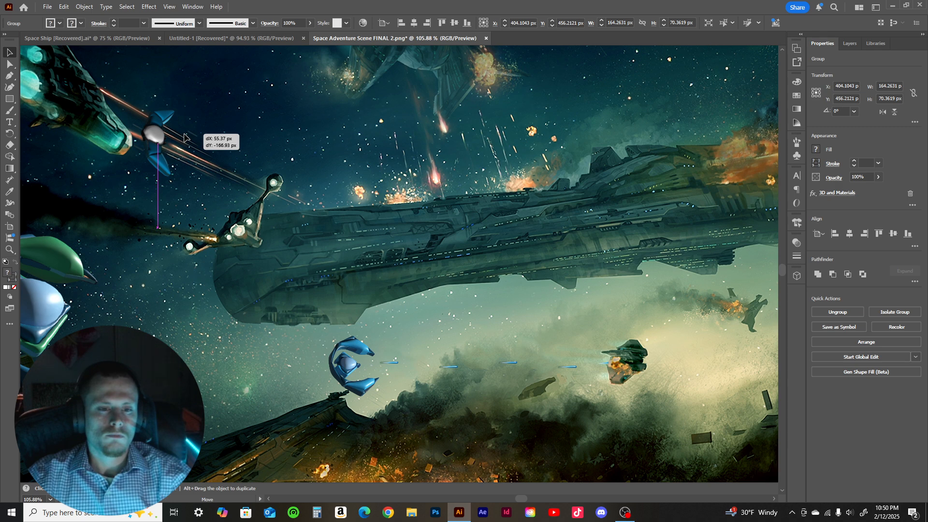
left_click_drag(184, 138, 185, 146)
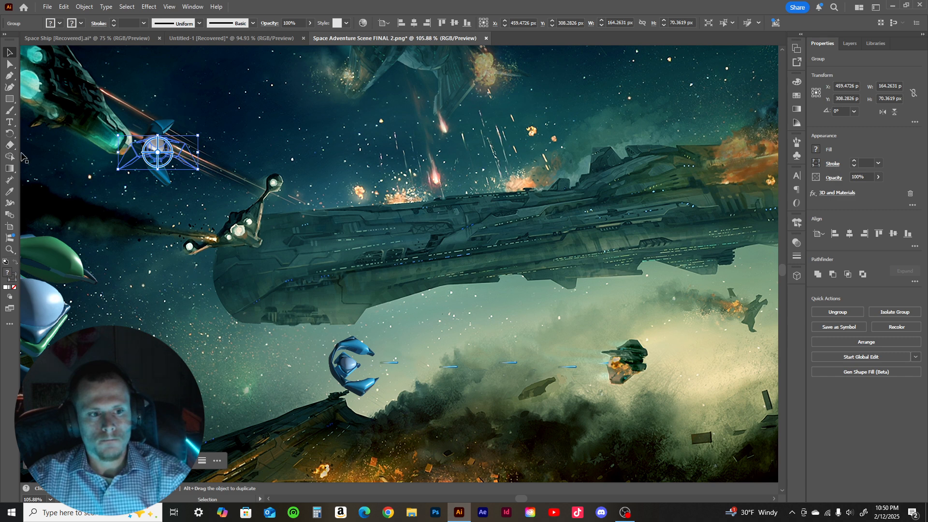
left_click(253, 104)
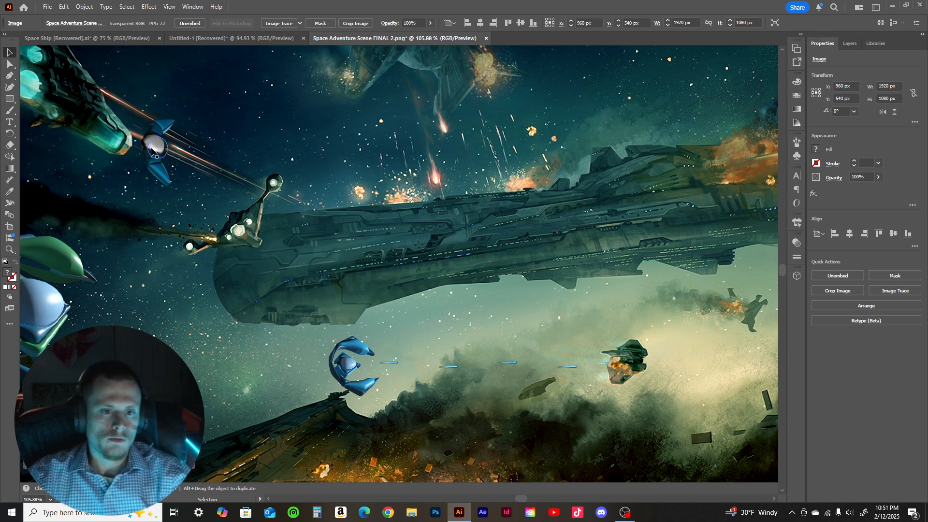
- Set the roughness of the small spaceship's 3D material to 0.6
left_click(188, 156)
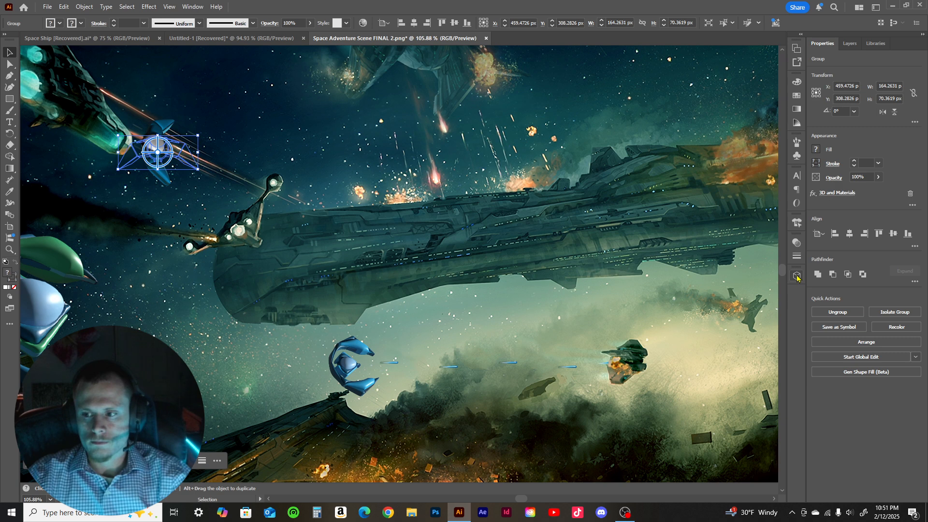
left_click(795, 172)
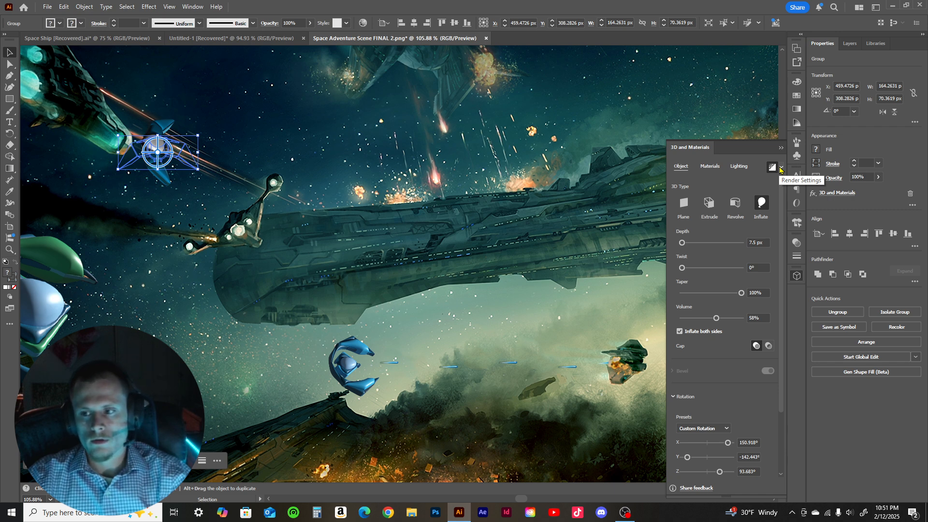
left_click(422, 151)
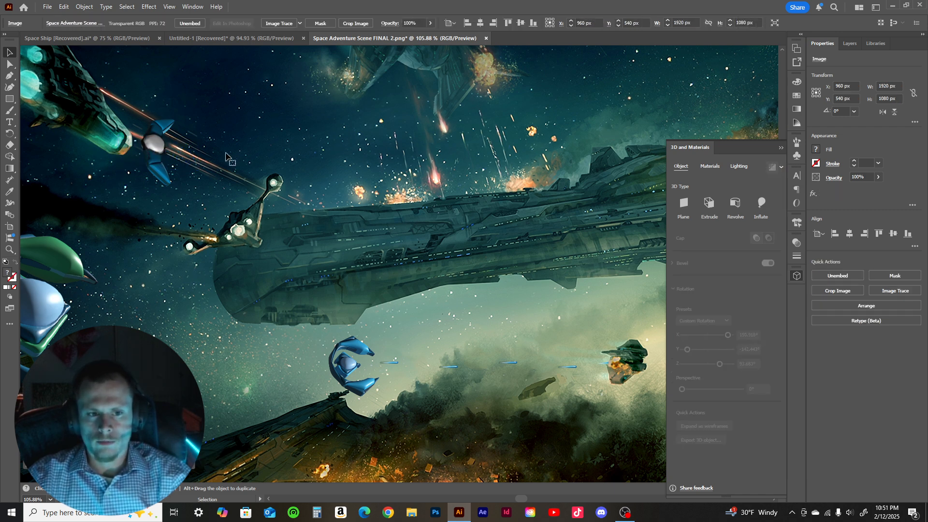
left_click(164, 166)
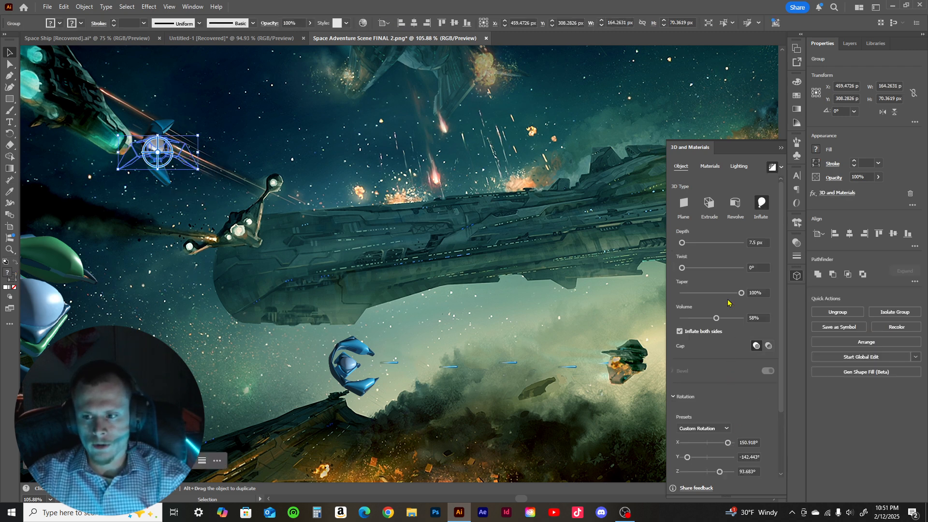
left_click(710, 166)
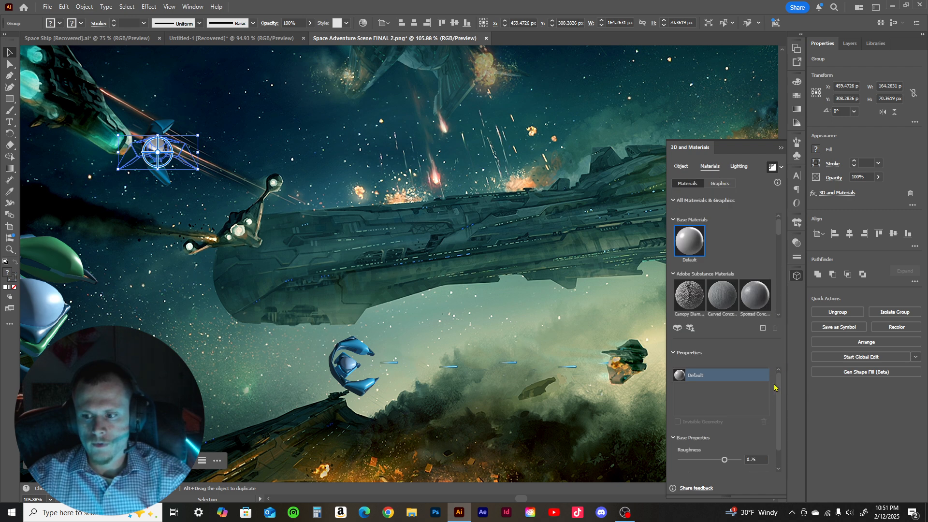
left_click_drag(775, 387, 777, 402)
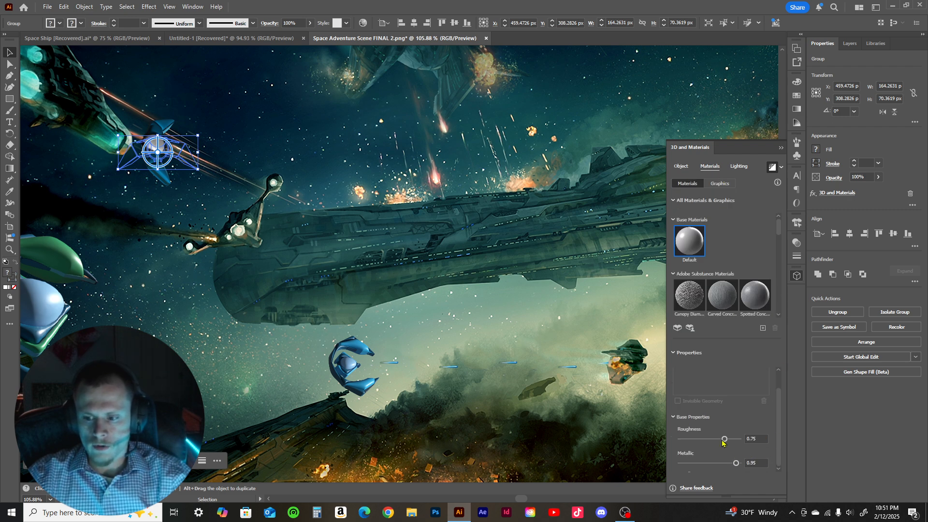
left_click_drag(724, 439, 715, 444)
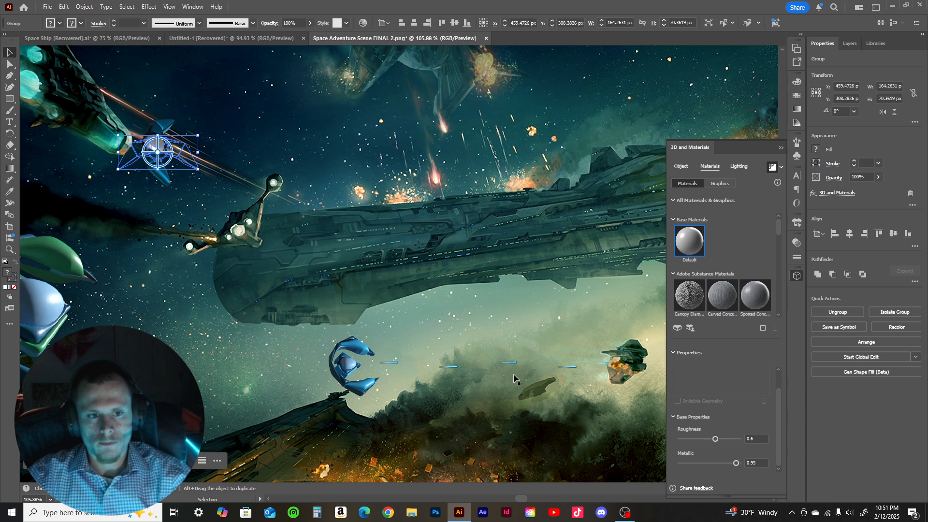
left_click(299, 190)
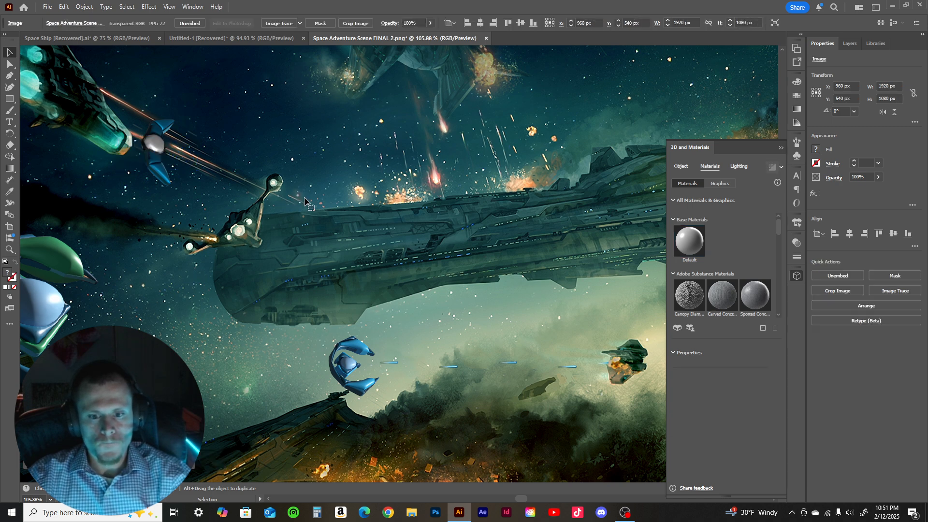
- Set the spaceship material's metallic value to 1 and deselect the ship
left_click(159, 157)
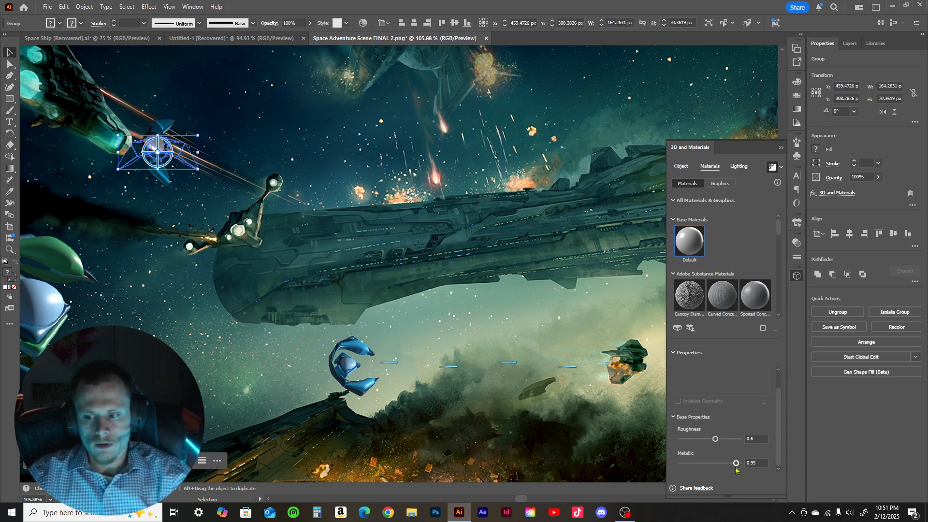
left_click_drag(738, 463, 744, 463)
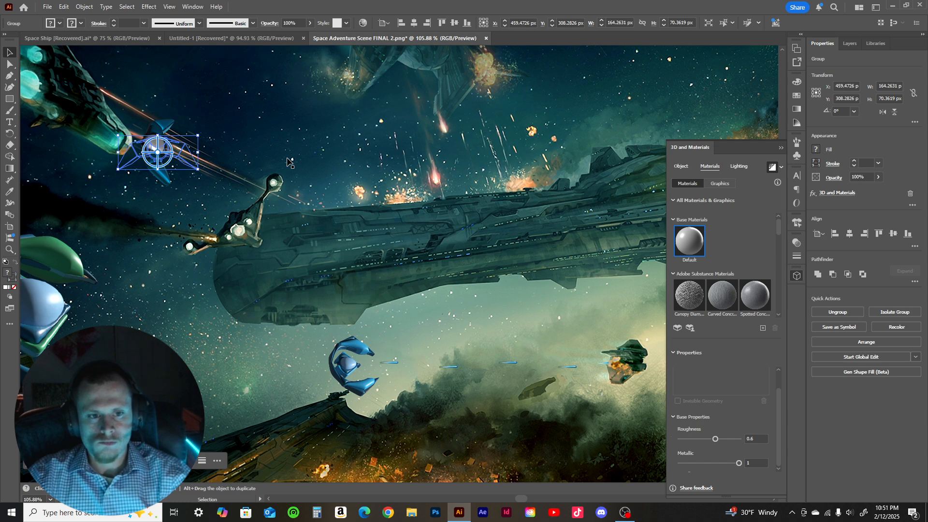
left_click(257, 150)
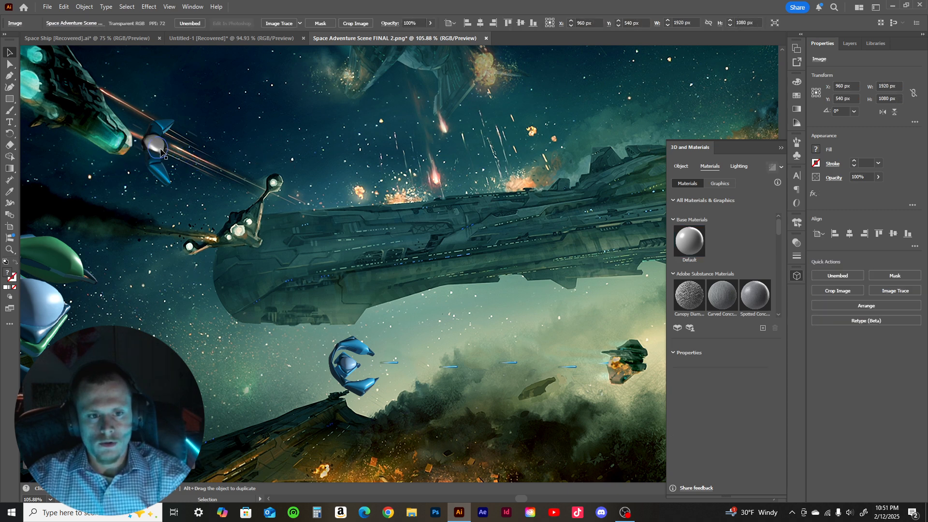
- Rotate the light on the small spaceship to 28° and deselect the ship to check its shading
left_click(157, 145)
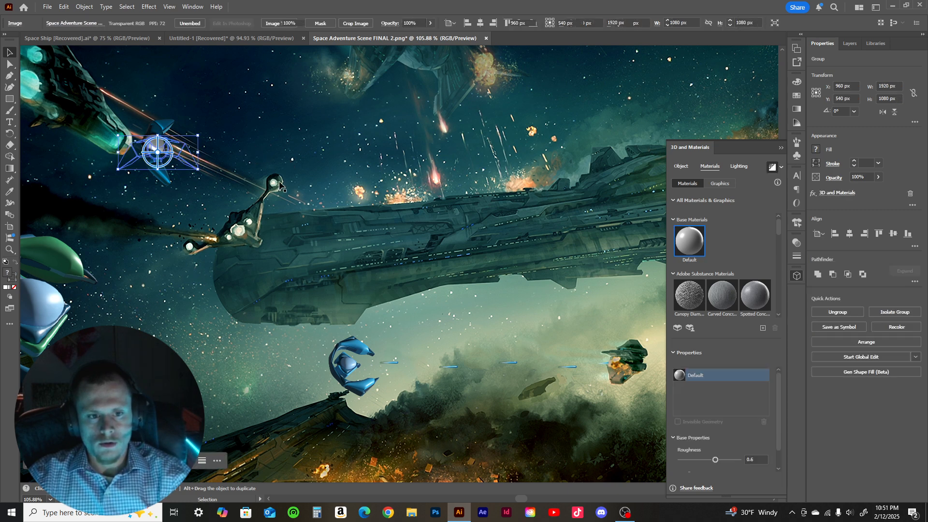
left_click(734, 169)
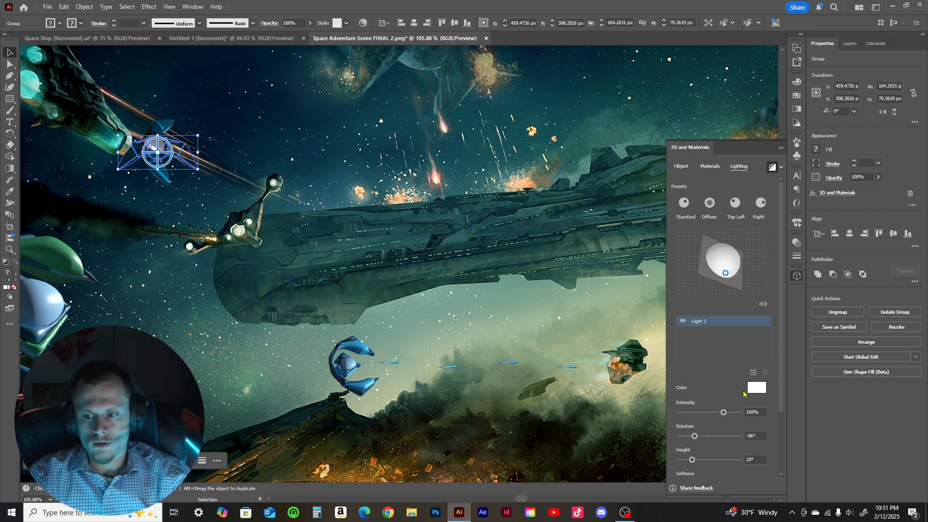
left_click_drag(705, 440, 713, 440)
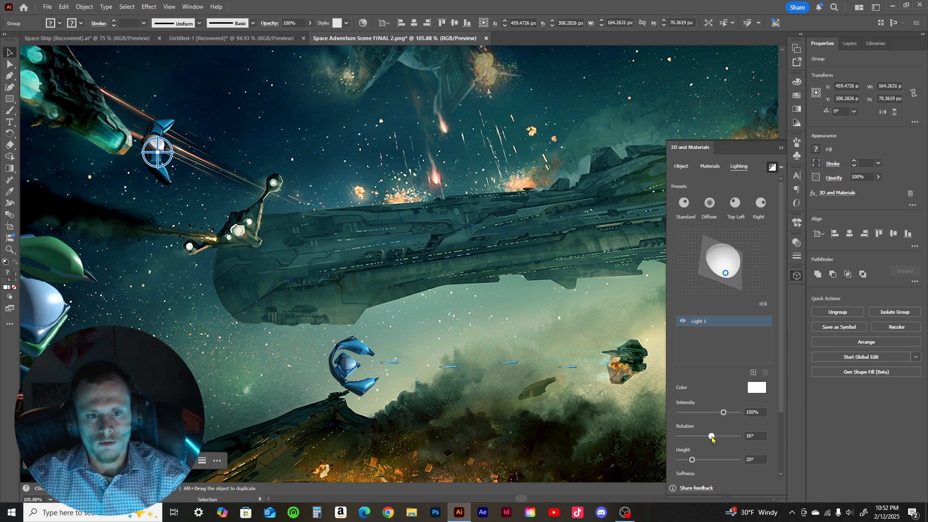
left_click(708, 437)
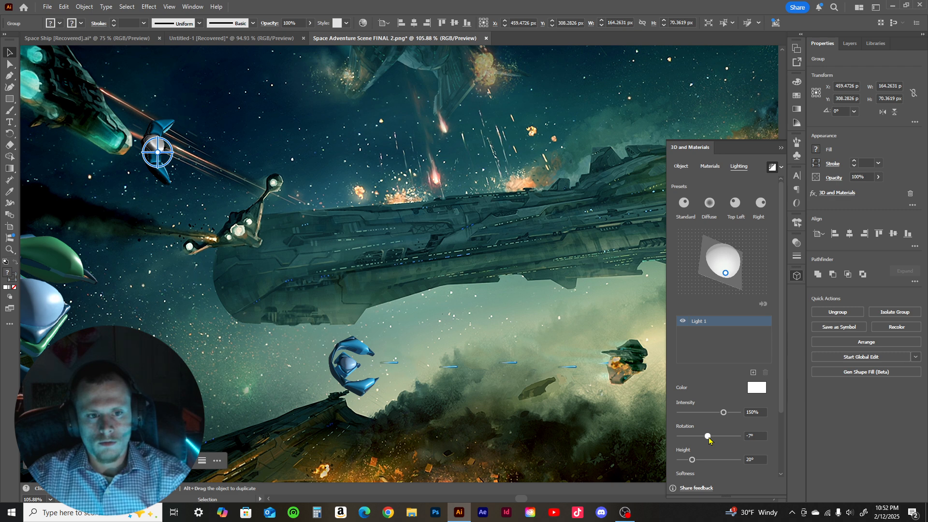
left_click_drag(709, 440, 715, 441)
left_click(717, 439)
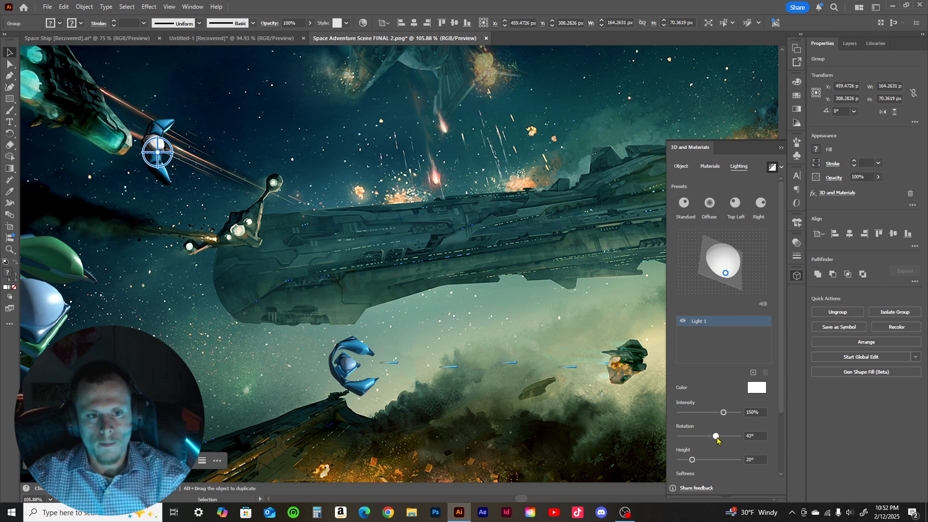
left_click_drag(717, 438, 716, 437)
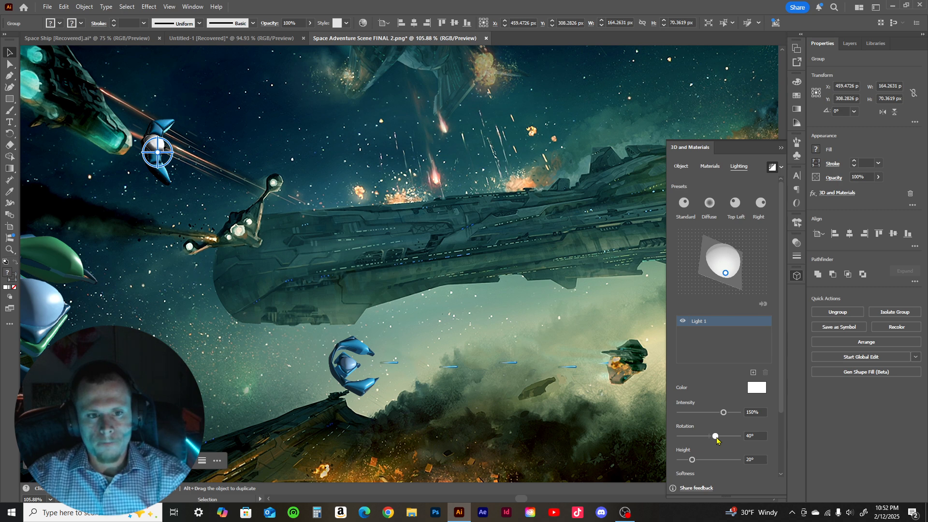
left_click(709, 441)
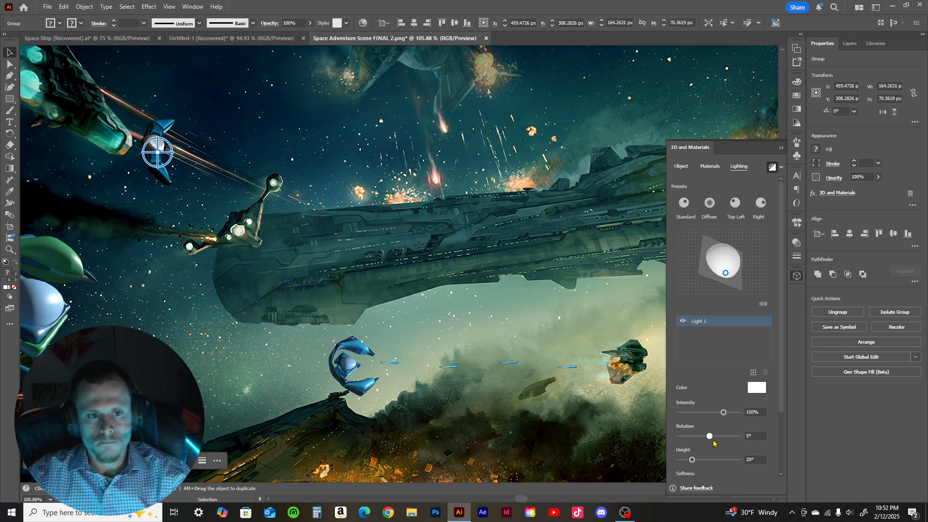
left_click(713, 442)
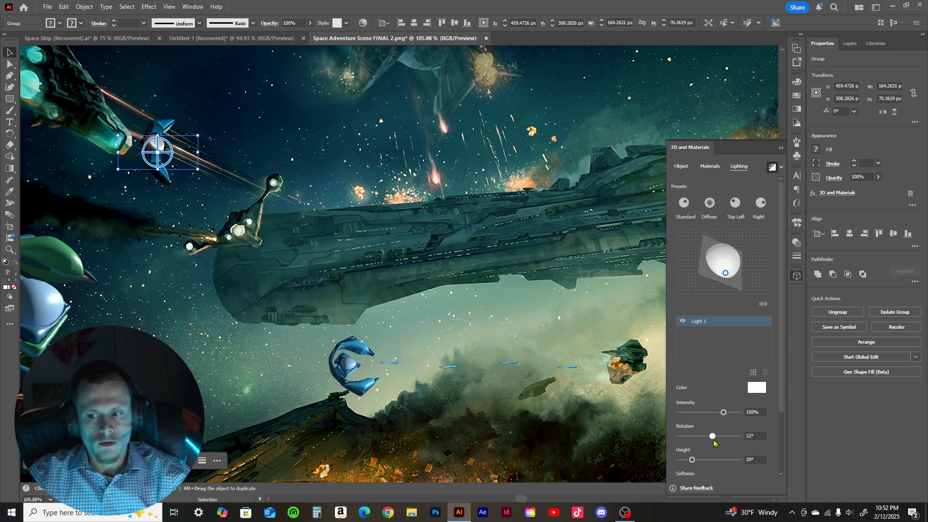
left_click_drag(714, 443, 722, 442)
left_click_drag(721, 443, 715, 439)
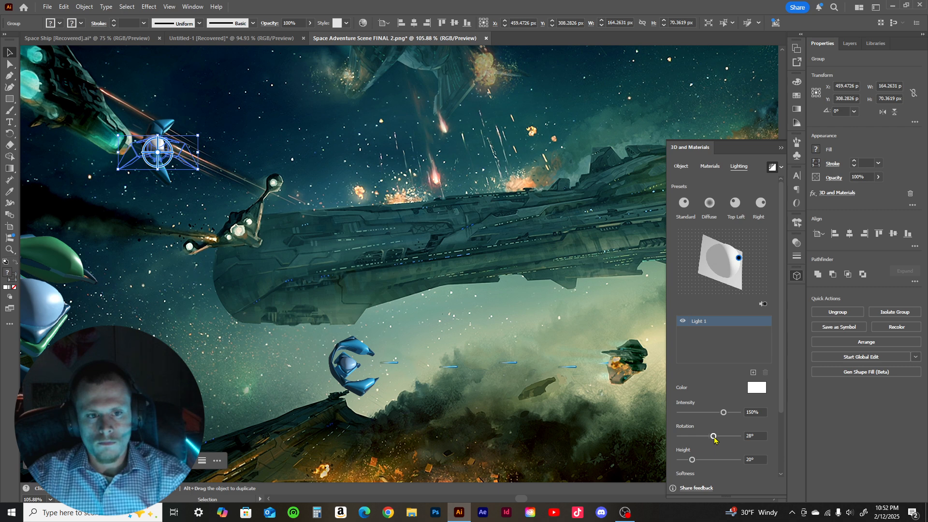
left_click(232, 150)
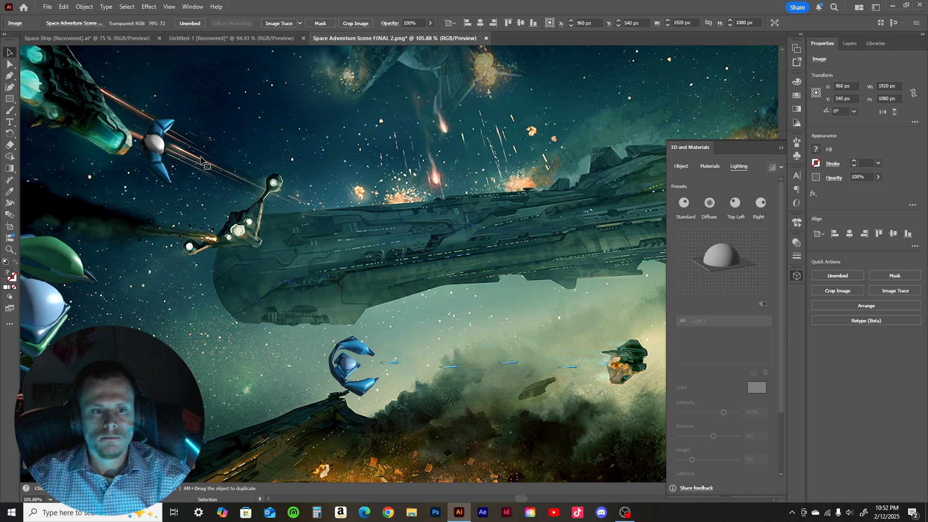
- Nudge the spaceship slightly upward on the laser beams, deselect it, and close the 3D and Materials settings
mouse_move(160, 148)
left_mouse_down()
mouse_move(157, 213)
mouse_move(146, 231)
mouse_move(151, 151)
mouse_move(159, 143)
mouse_move(72, 95)
mouse_move(158, 147)
mouse_move(261, 138)
mouse_move(161, 145)
left_mouse_up()
left_click(272, 106)
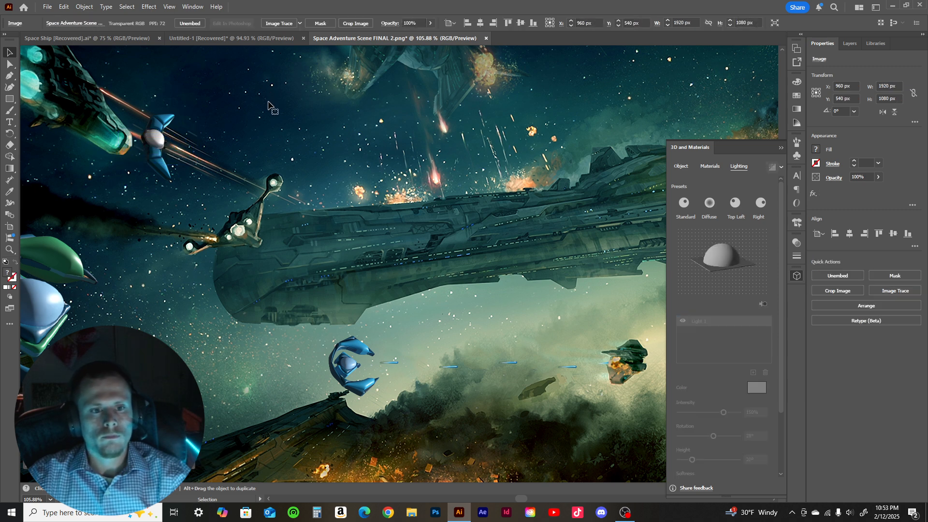
left_click(781, 148)
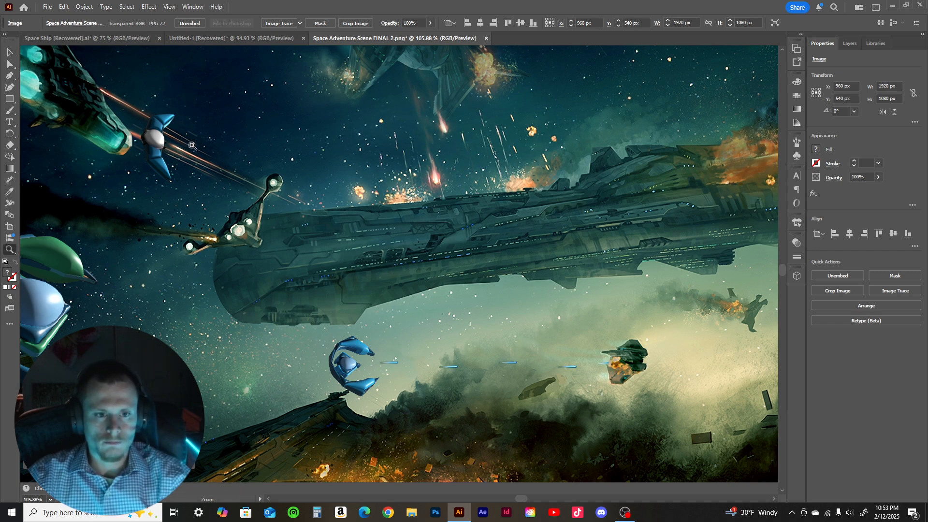
- Examine the full battle scene and compare it with the Untitled-1 ship artwork and the Space Ship document
left_click_drag(192, 146, 374, 161)
left_click_drag(264, 164, 179, 218)
left_click_drag(488, 247, 396, 210)
left_click_drag(538, 214, 430, 213)
left_click(231, 38)
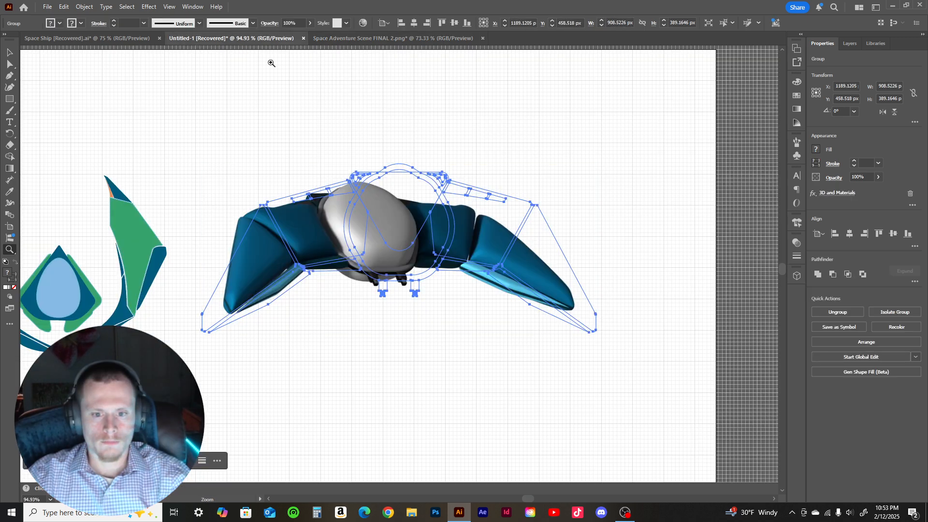
left_click_drag(426, 136, 372, 140)
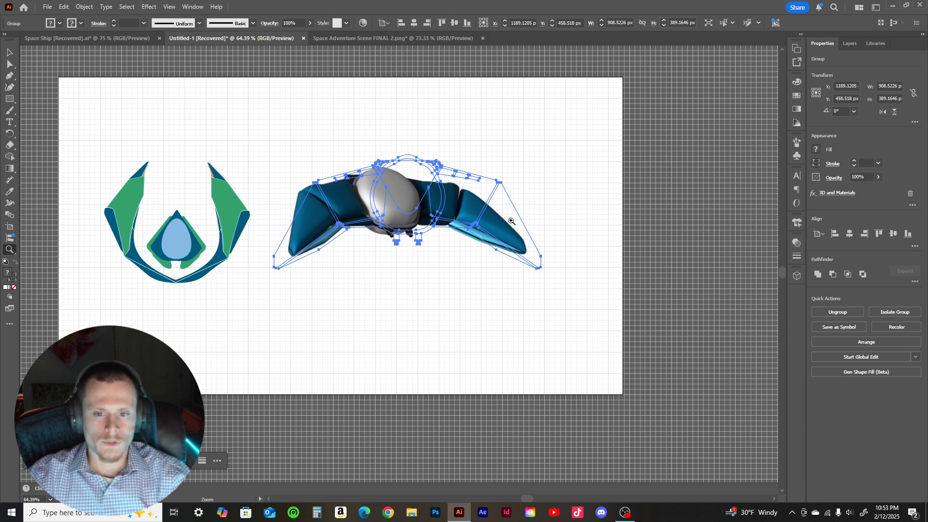
left_click(339, 39)
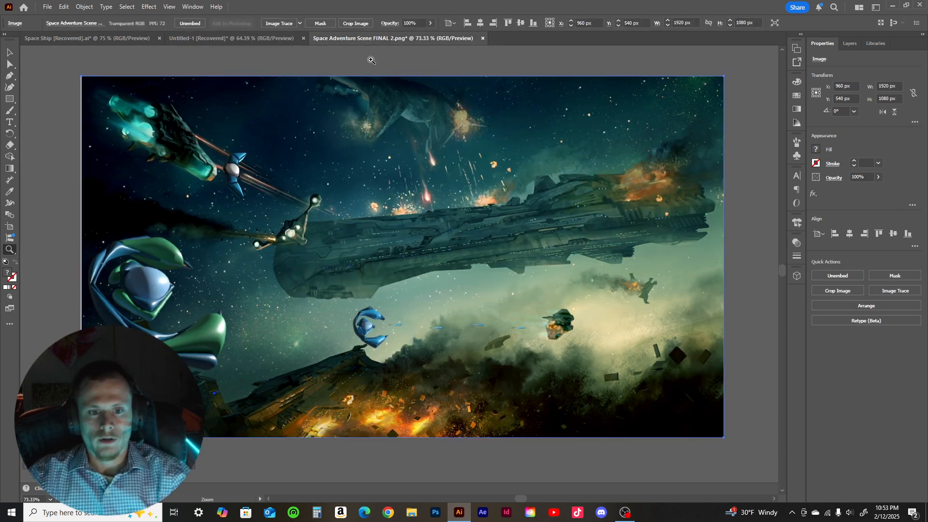
left_click(269, 40)
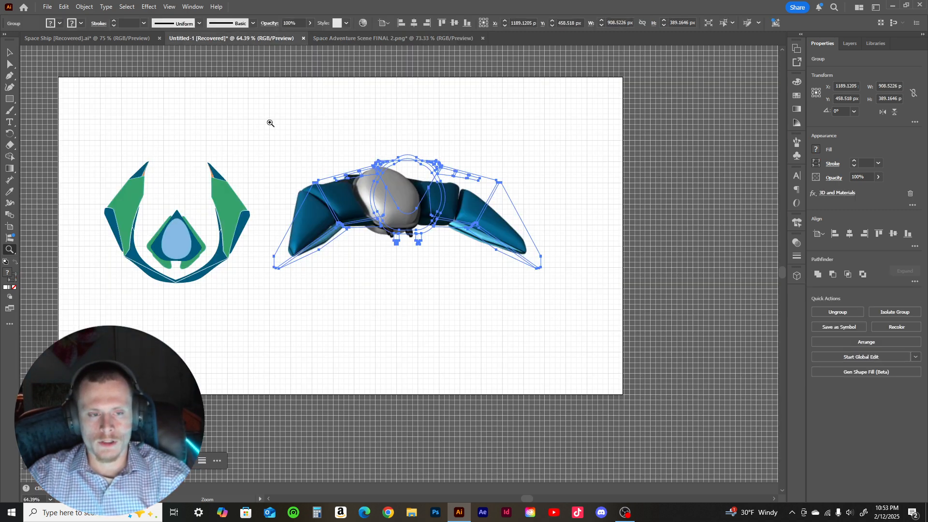
left_click(140, 43)
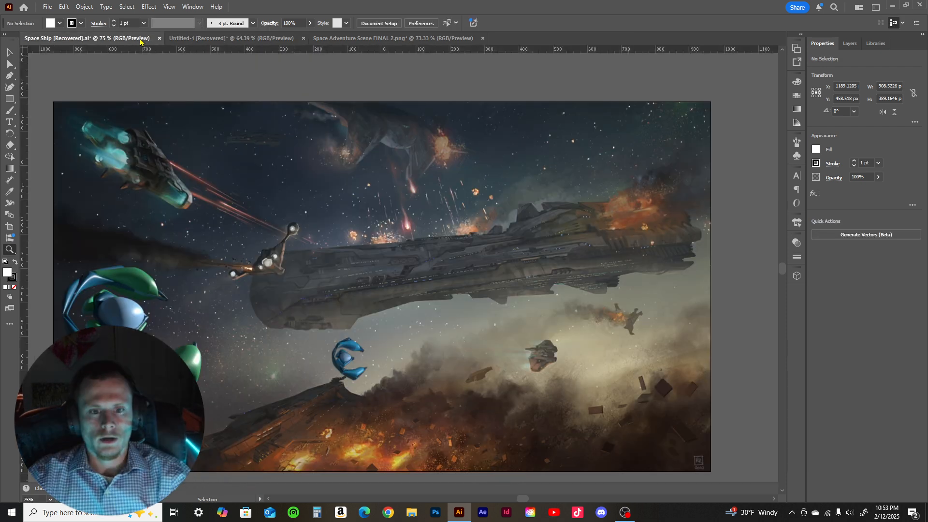
left_click(315, 43)
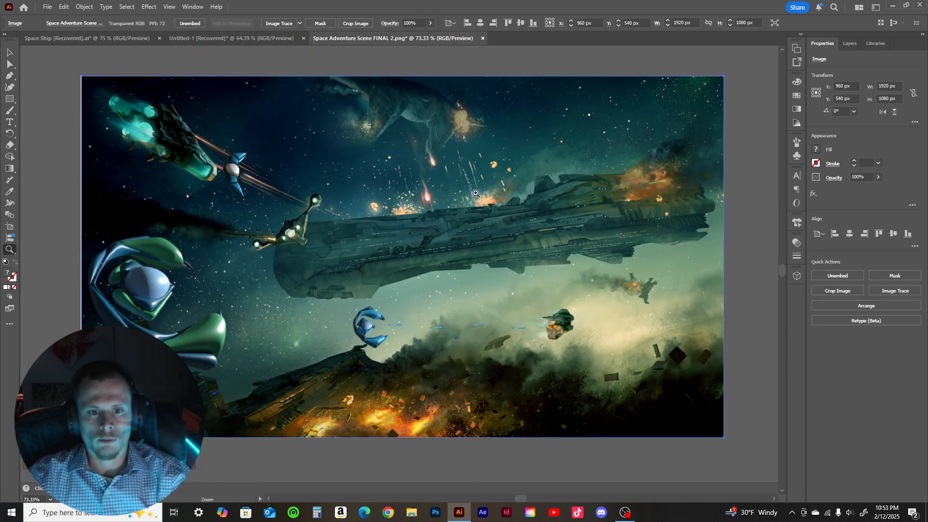